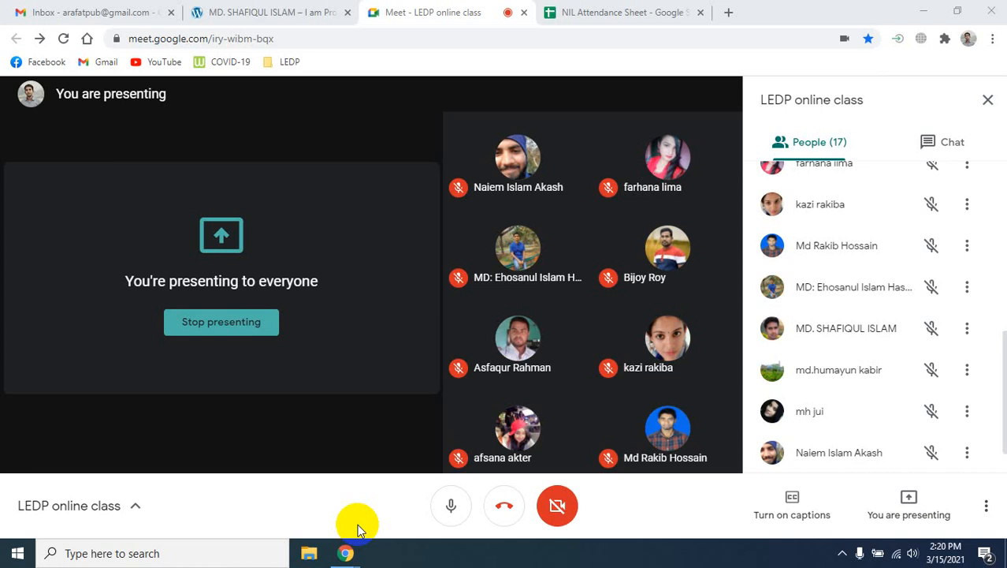
Step: Open dev-arafatpub.pantheonsite.io/wp-admin in a new browser tab
click(284, 175)
click(730, 12)
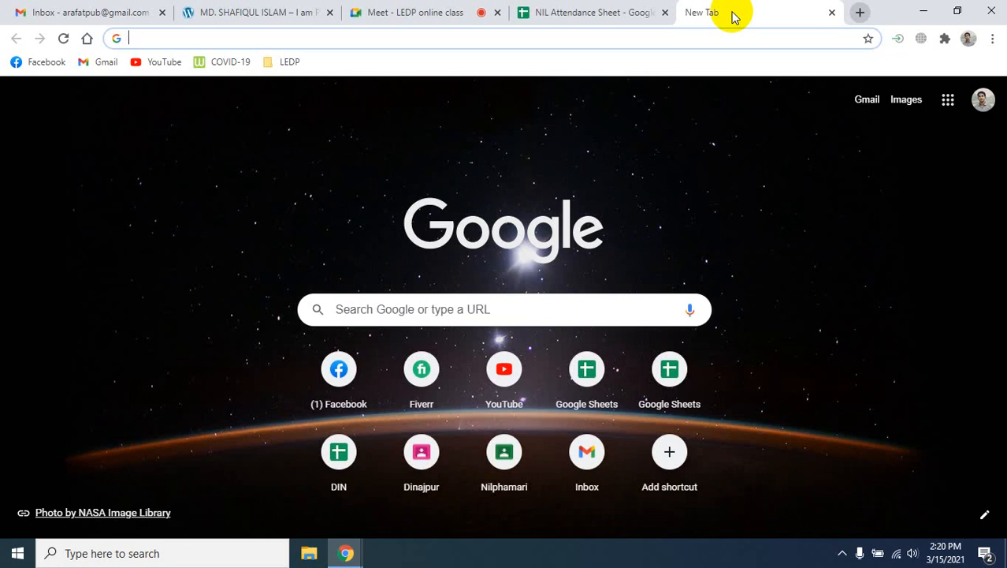
text(deb)
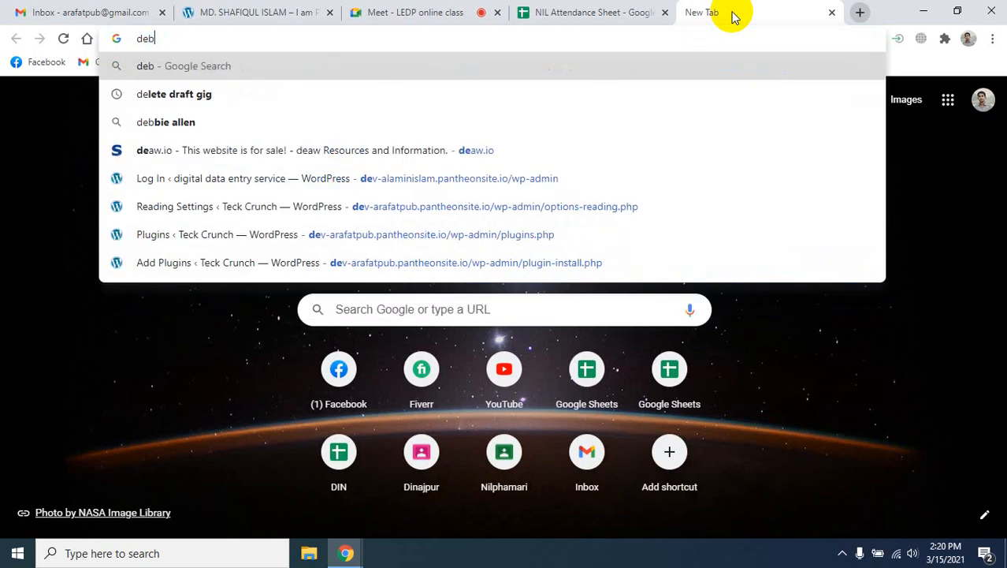
key(BackSpace)
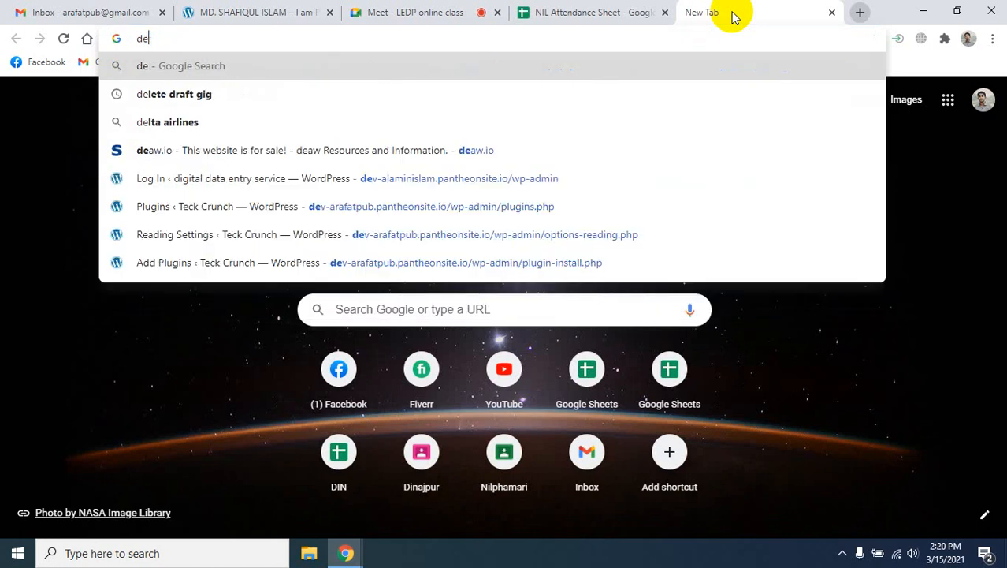
text(v)
key(Right)
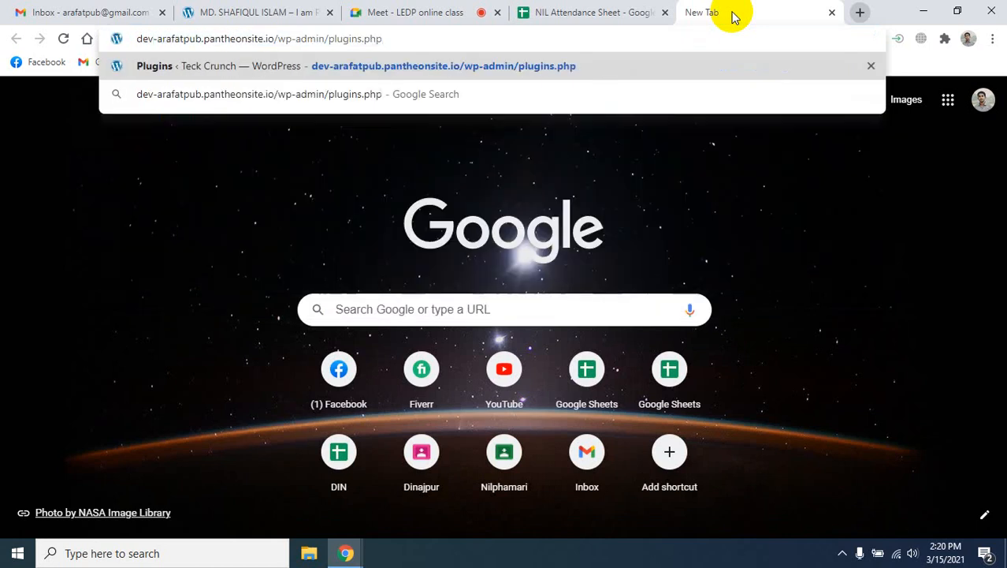
key(BackSpace)
key(BackSpace)
key(BackSpace)
key(BackSpace)
key(BackSpace)
key(BackSpace)
key(BackSpace)
key(BackSpace)
key(BackSpace)
key(BackSpace)
key(BackSpace)
key(BackSpace)
key(BackSpace)
key(BackSpace)
key(BackSpace)
key(BackSpace)
key(BackSpace)
key(BackSpace)
key(BackSpace)
key(BackSpace)
key(BackSpace)
key(BackSpace)
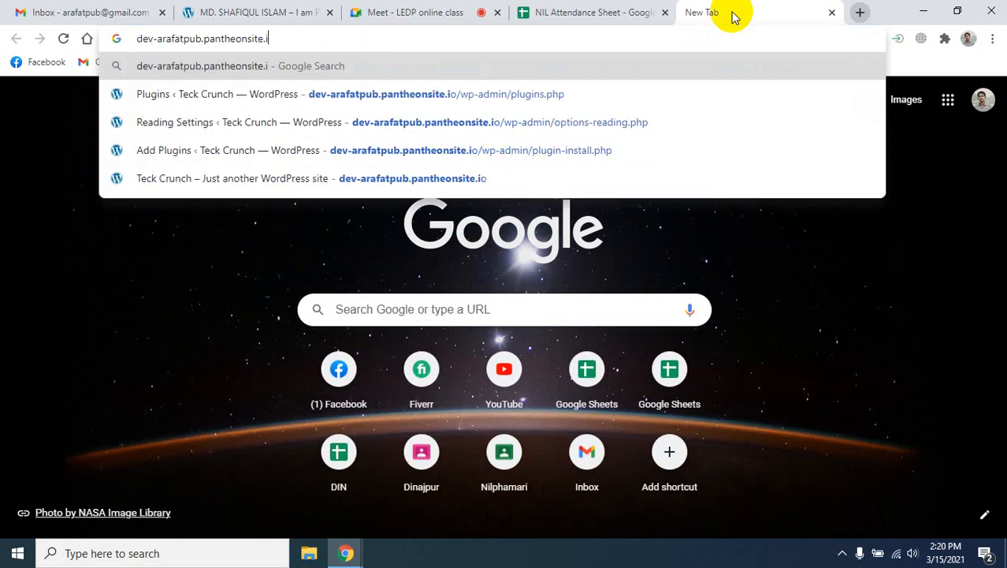
text(o)
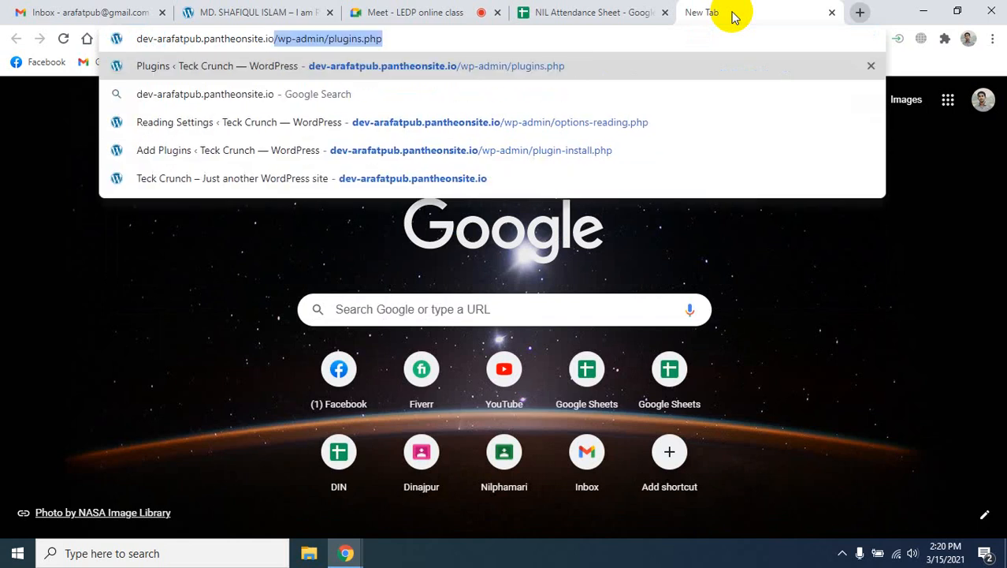
text(/)
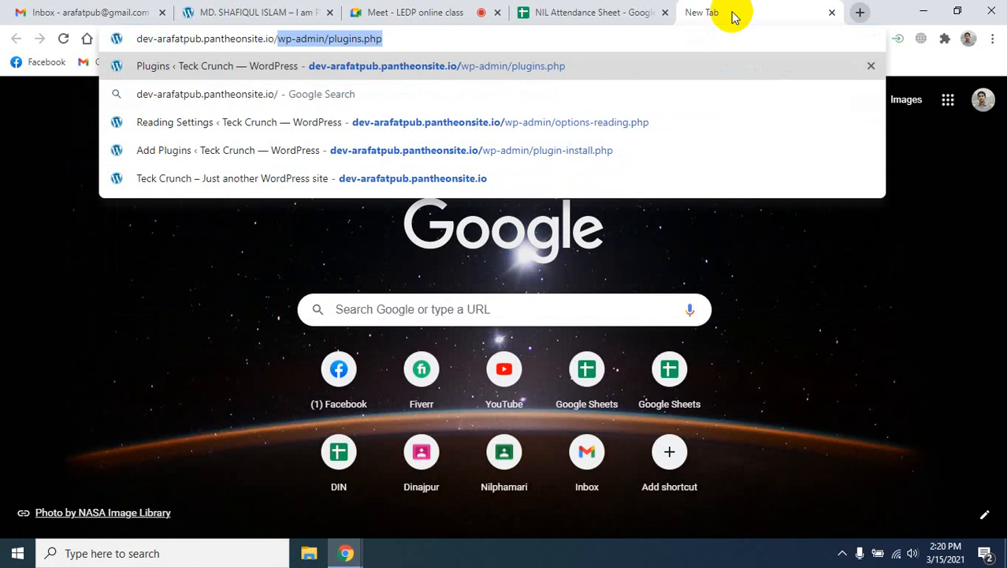
text(wp-)
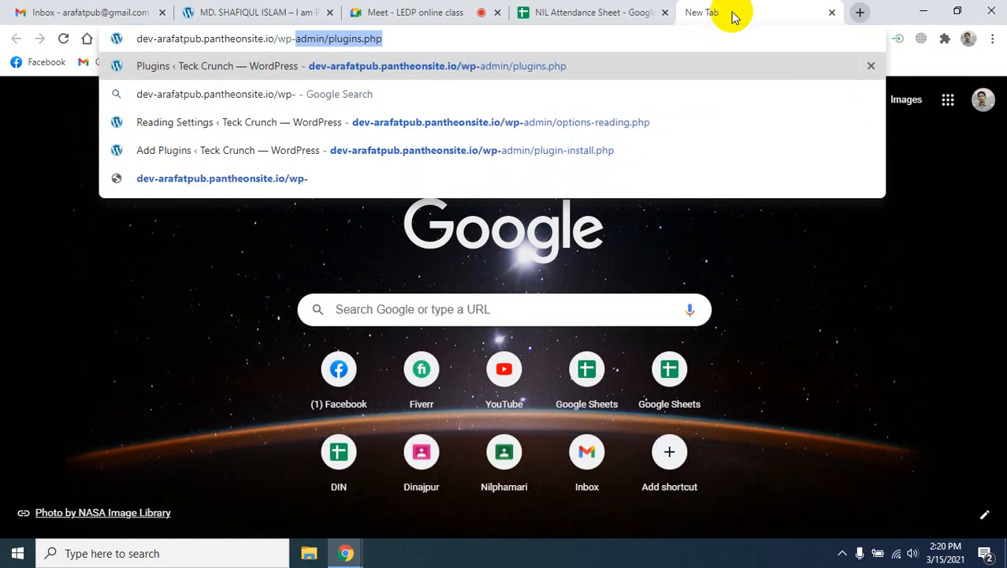
text(ad)
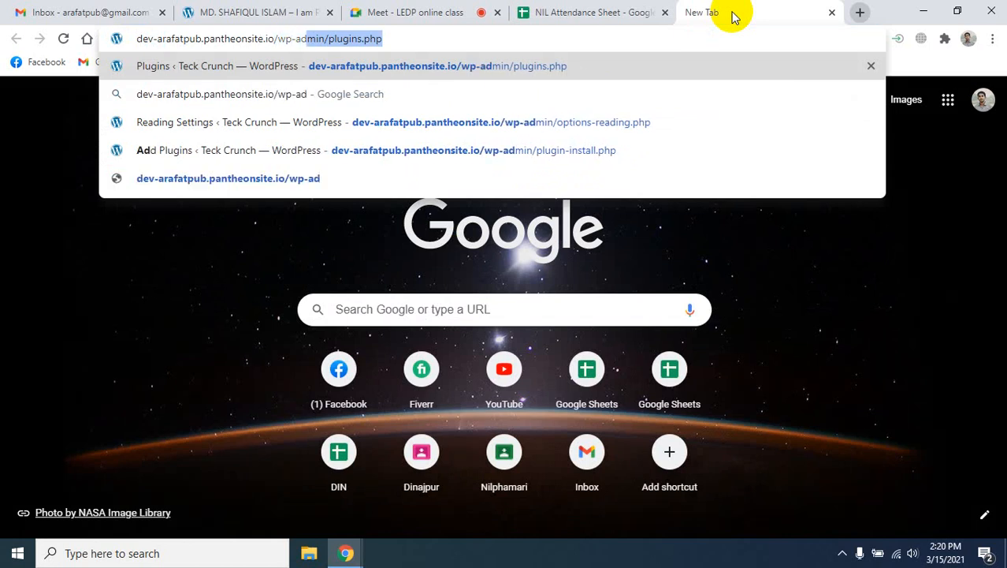
text(min)
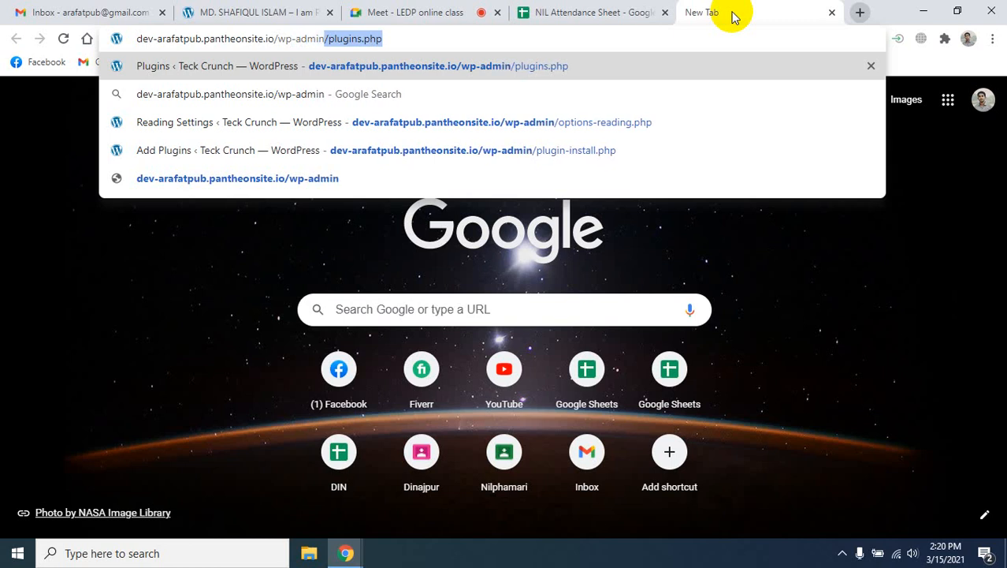
text(/)
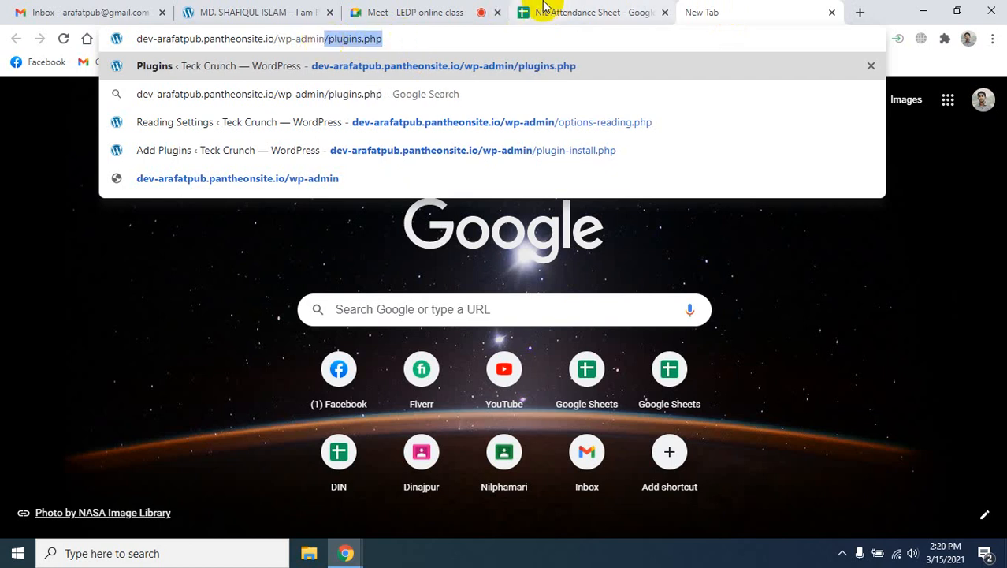
key(Delete)
key(Return)
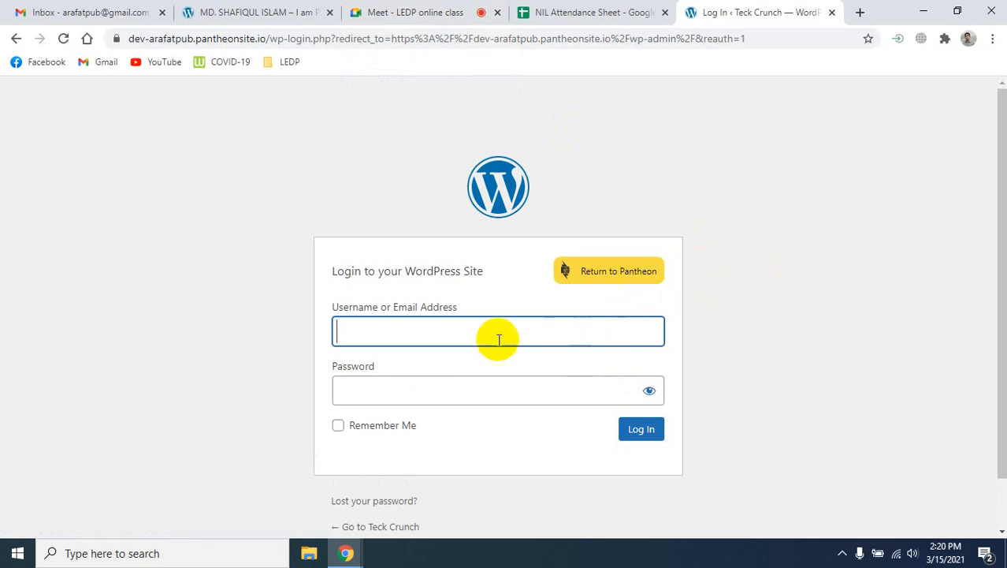
click(448, 11)
click(593, 181)
click(704, 11)
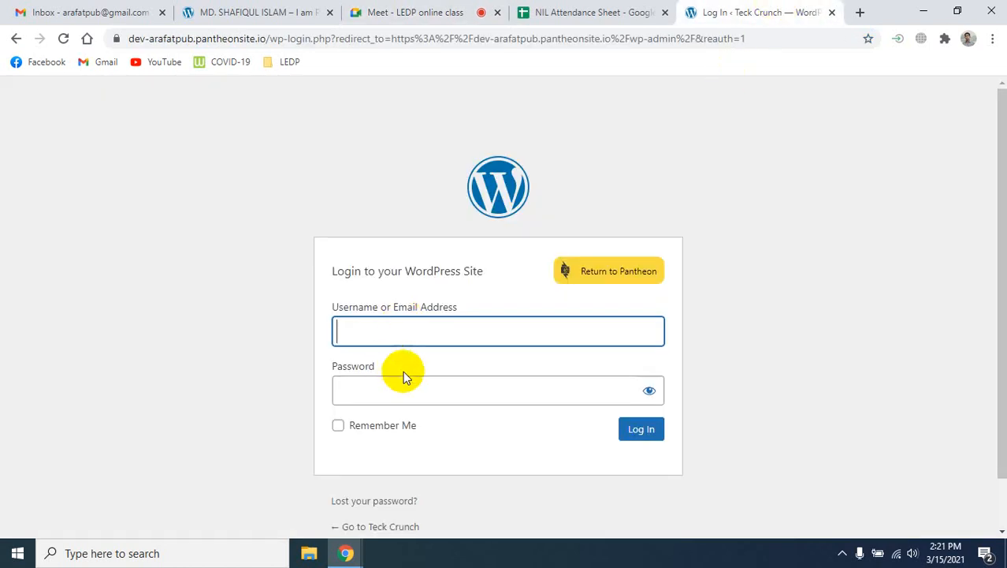
Step: Log in to the WordPress site with the suggested saved username and the account password
click(379, 336)
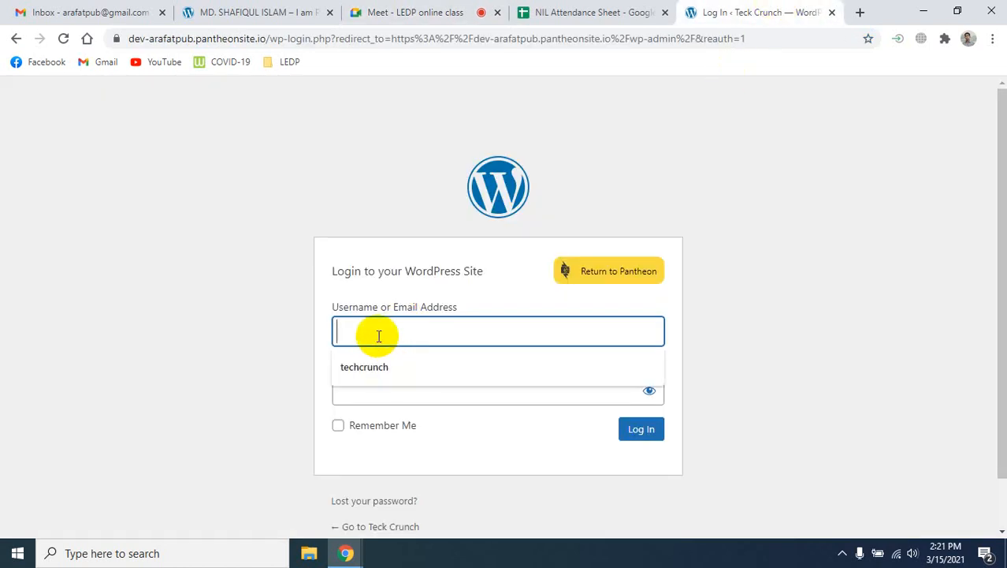
click(384, 360)
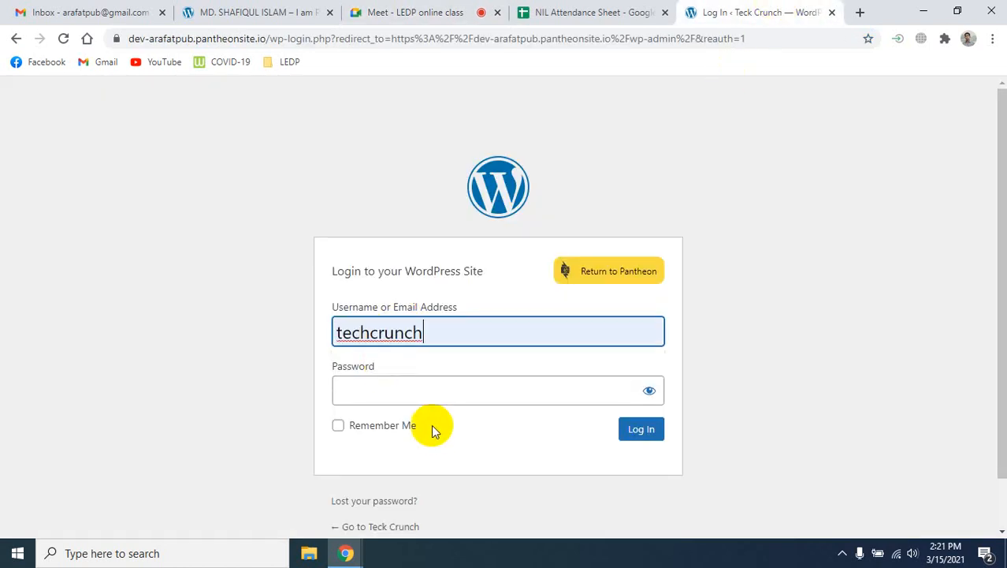
click(405, 396)
text(*)
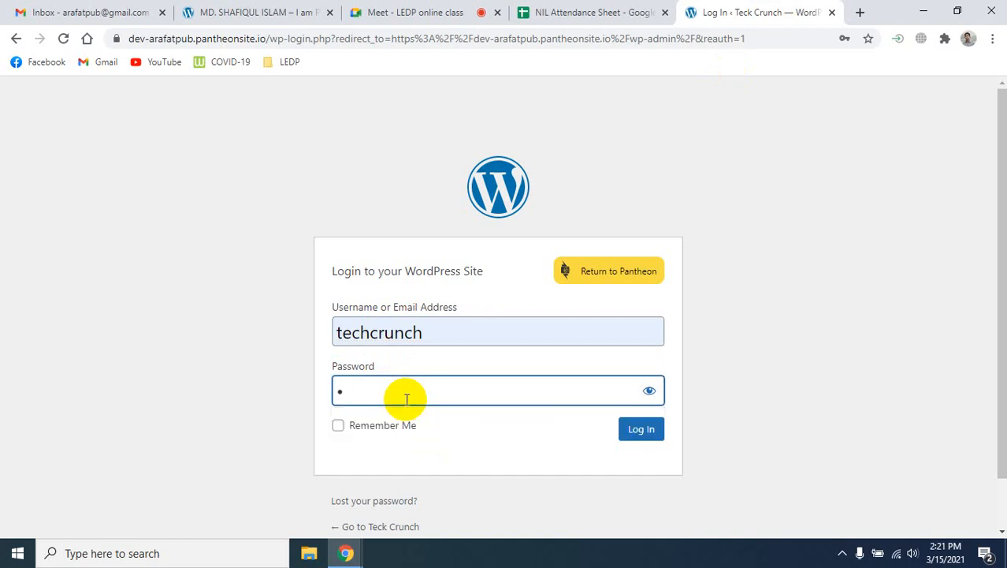
text(************)
click(640, 435)
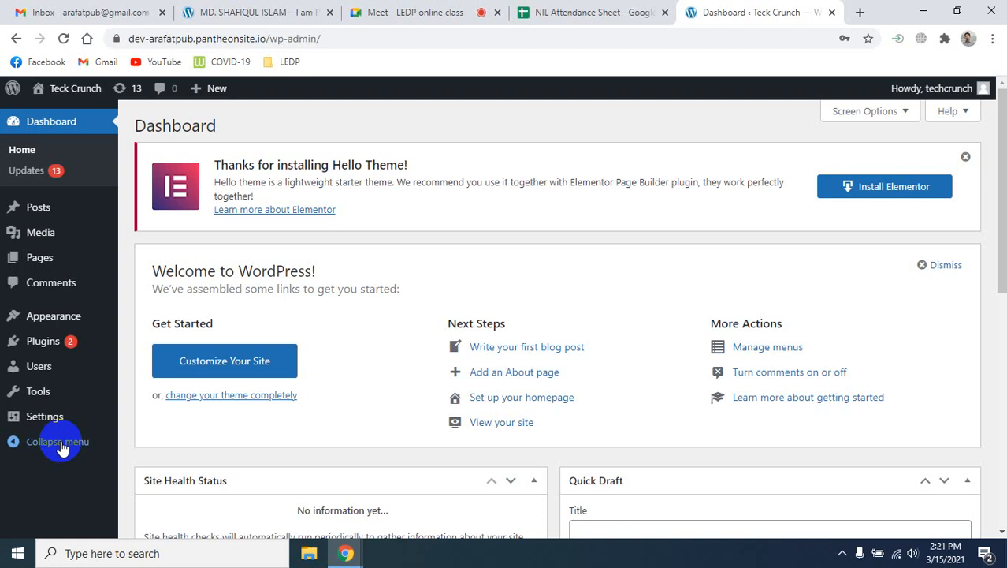
Step: Open the site's Reading settings and review the homepage display and search engine visibility options
mouse_move(24, 420)
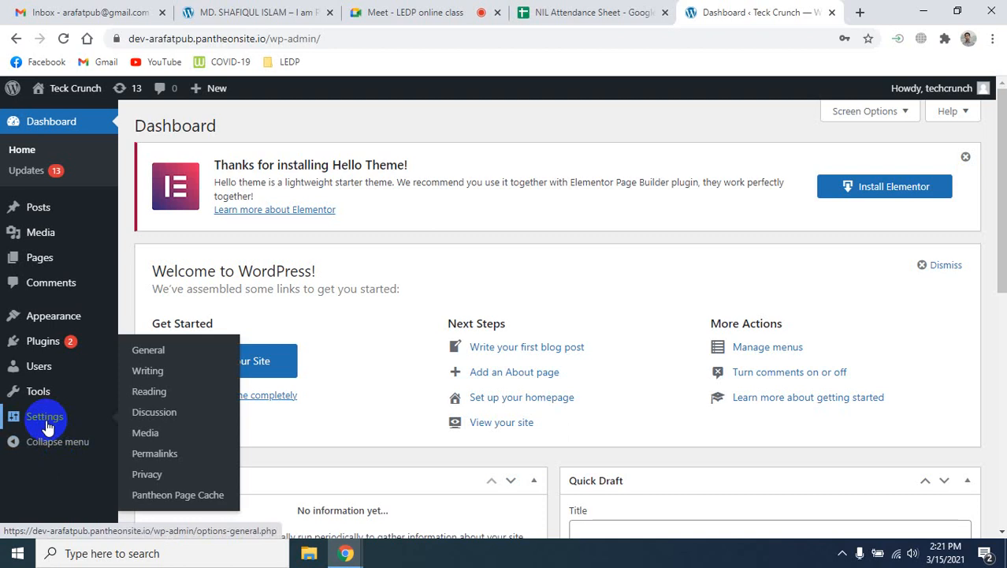
click(167, 394)
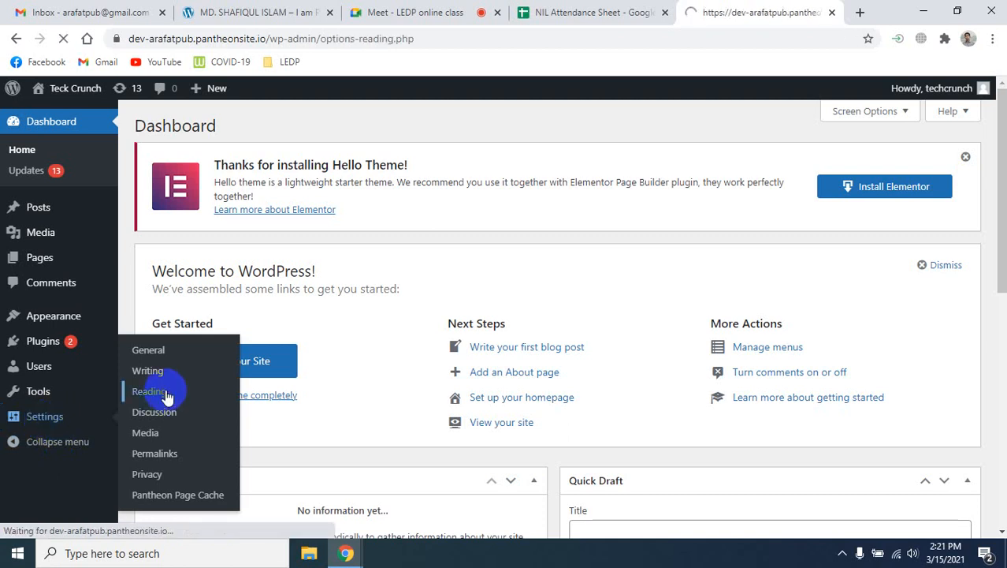
scroll(434, 445, down, 3)
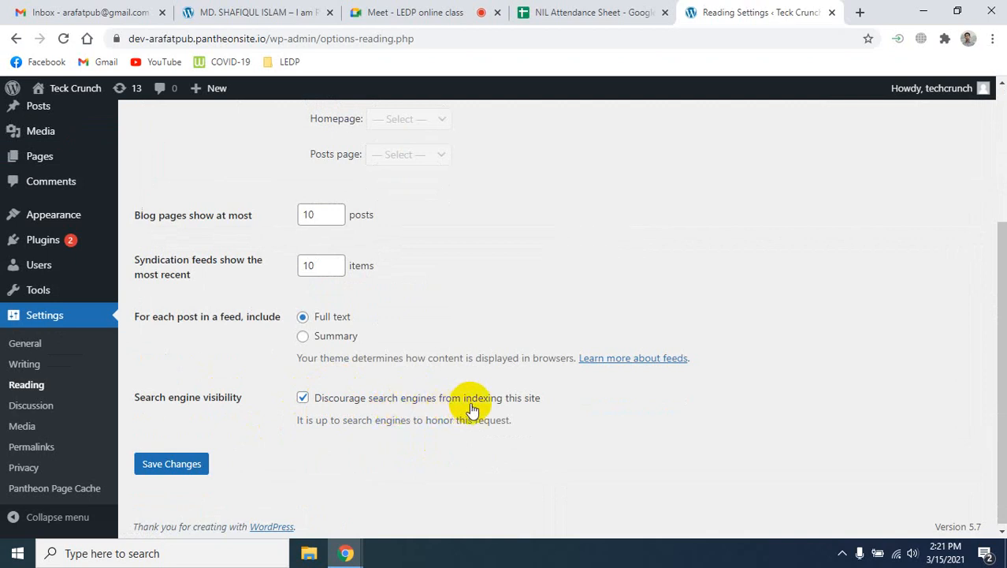
scroll(575, 446, up, 3)
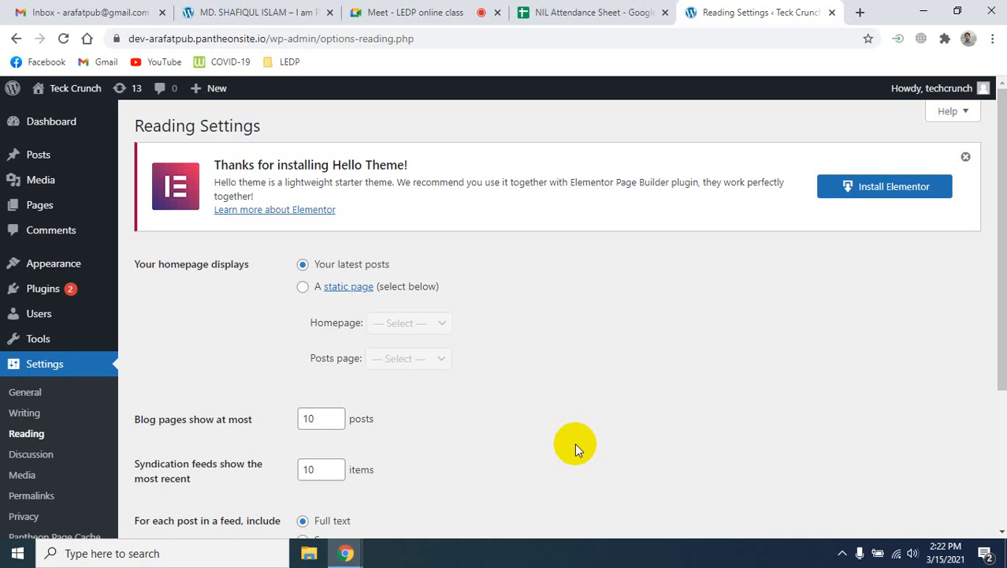
click(378, 11)
click(757, 11)
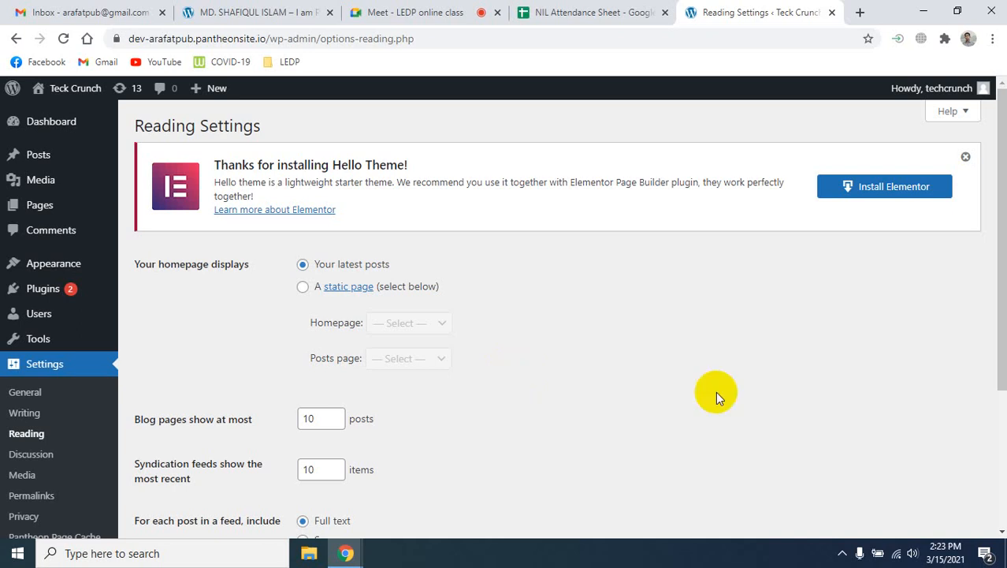
Step: Open the installed plugins list and review the Akismet and Hello Dolly entries
click(45, 298)
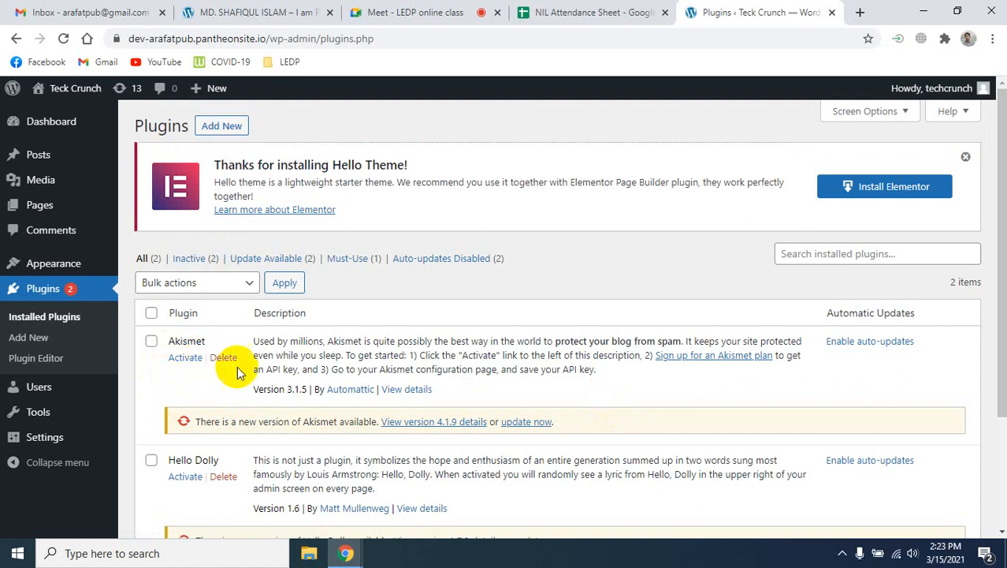
scroll(240, 384, down, 1)
scroll(240, 384, down, 3)
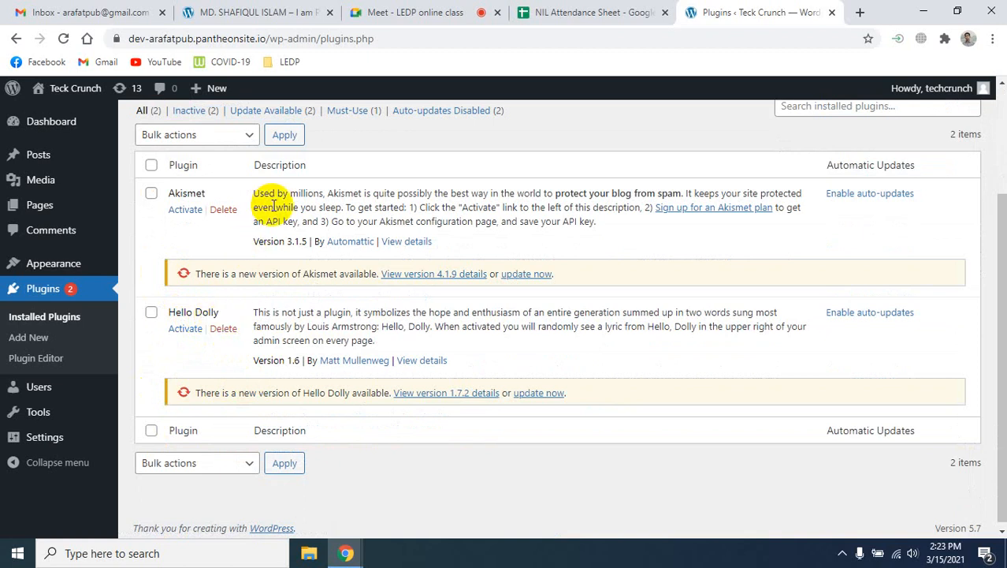
scroll(493, 344, up, 3)
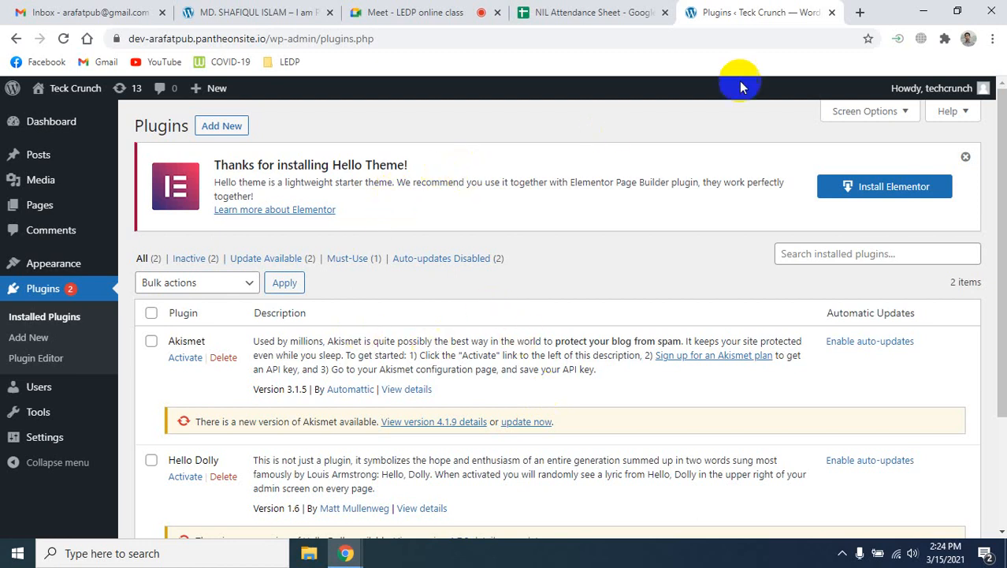
Step: View the public front page at dev-arafatpub.pantheonsite.io in a new browser tab
click(858, 13)
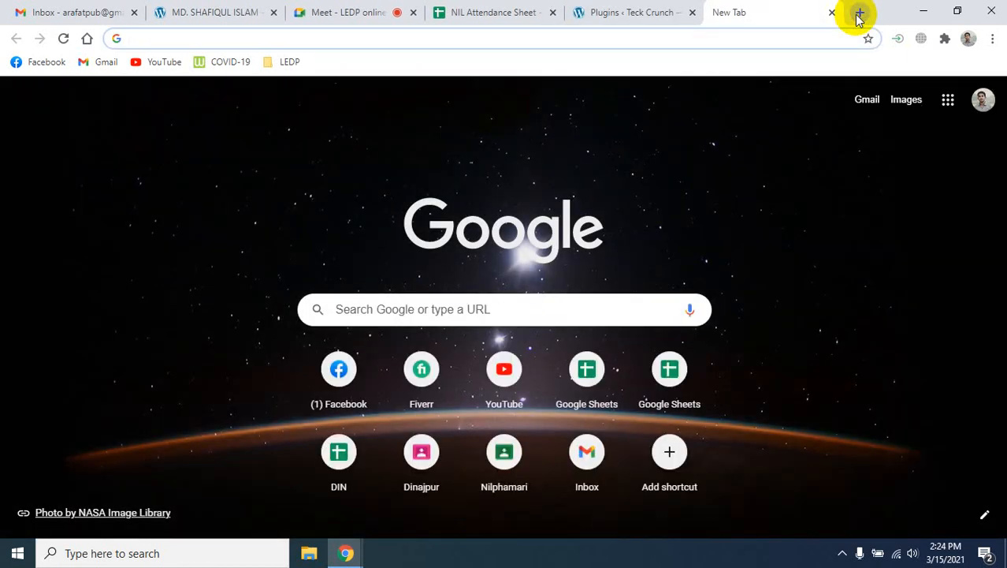
text(de)
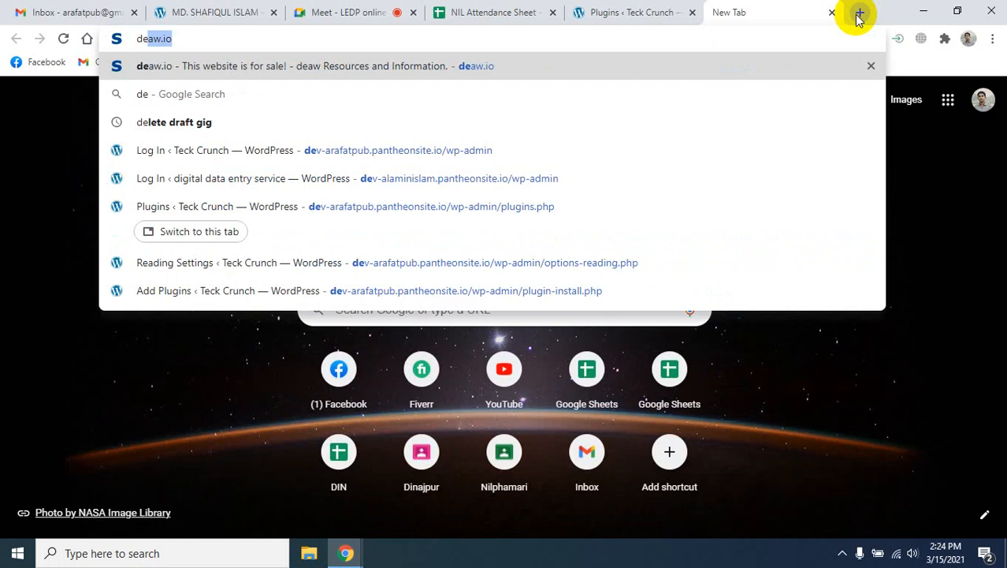
text(v)
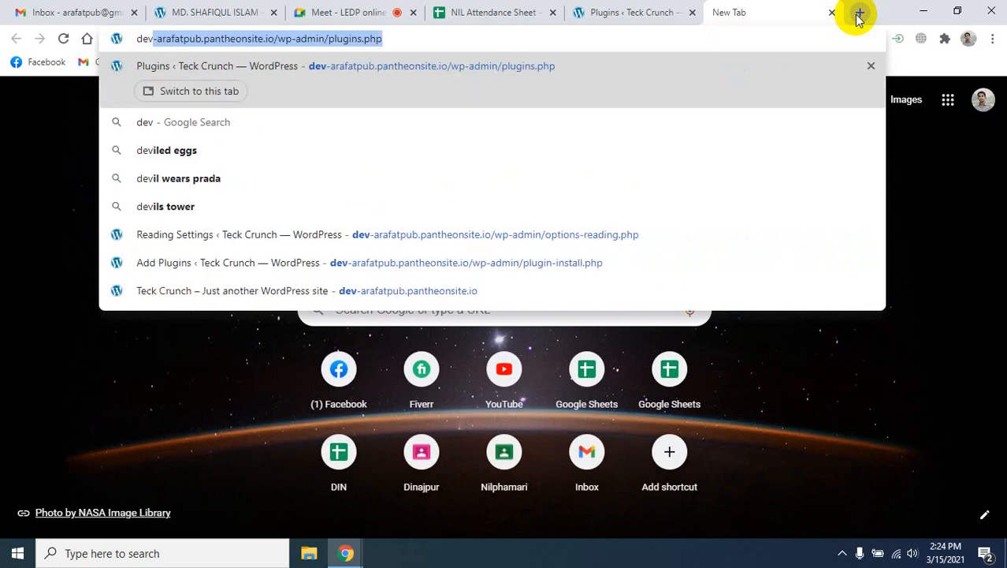
key(Right)
key(BackSpace)
key(BackSpace)
key(BackSpace)
key(BackSpace)
key(BackSpace)
key(BackSpace)
key(BackSpace)
key(BackSpace)
key(BackSpace)
key(BackSpace)
key(BackSpace)
key(BackSpace)
key(BackSpace)
key(BackSpace)
key(BackSpace)
key(BackSpace)
key(BackSpace)
key(BackSpace)
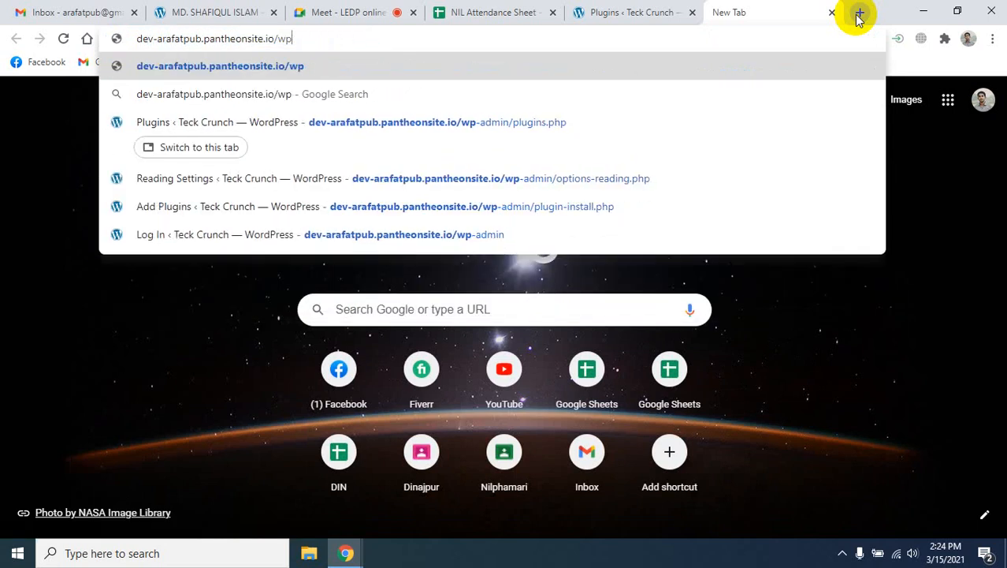
key(BackSpace)
key(BackSpace)
key(BackSpace)
key(Return)
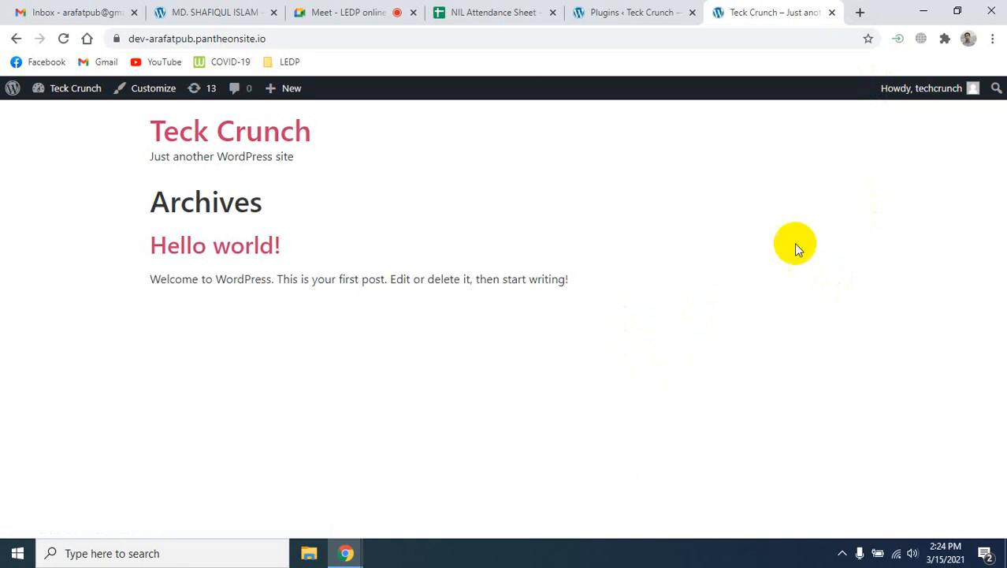
Step: Return to the WordPress admin, open the installed themes, and activate the ColorMag theme
click(619, 9)
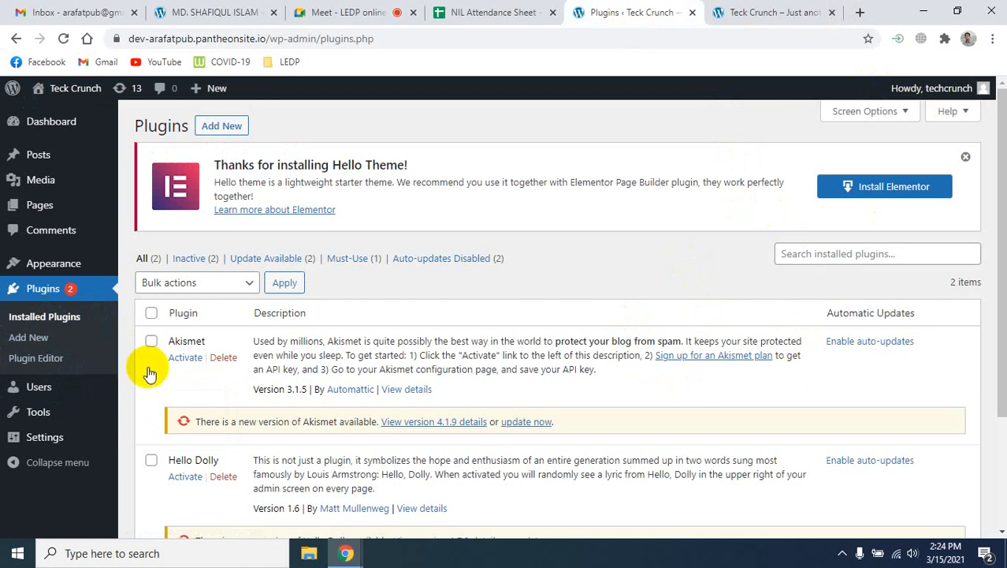
click(799, 12)
click(635, 8)
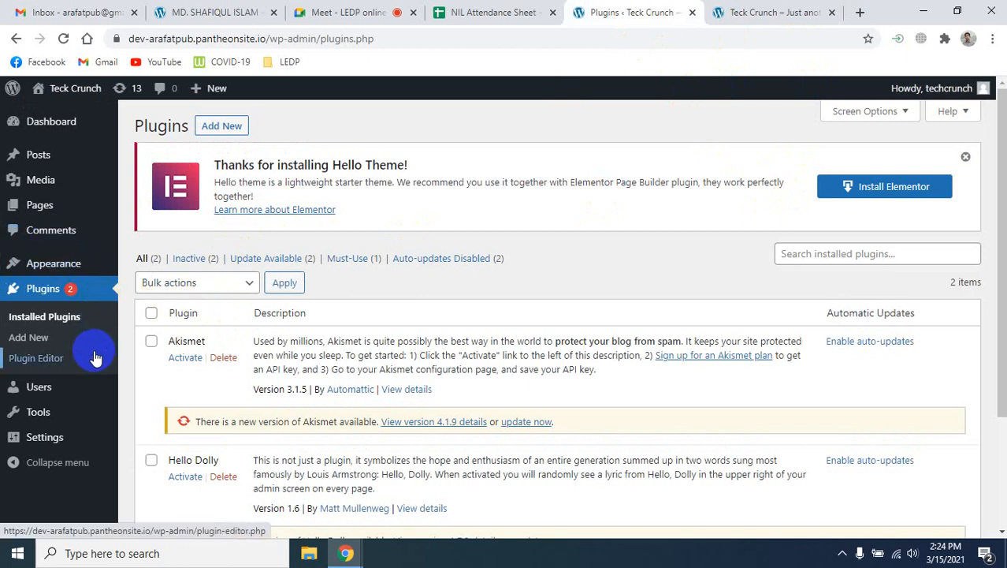
mouse_move(63, 274)
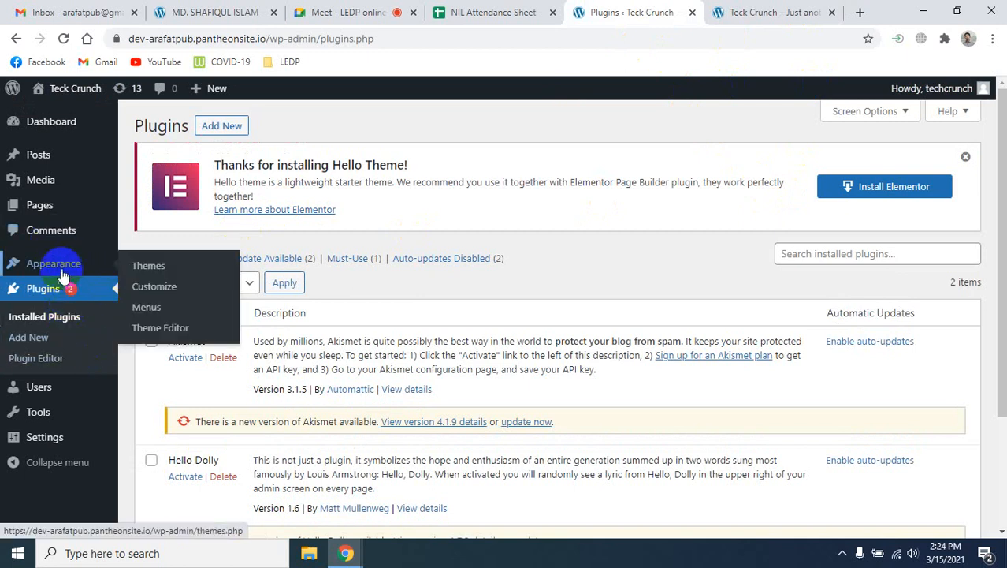
click(148, 270)
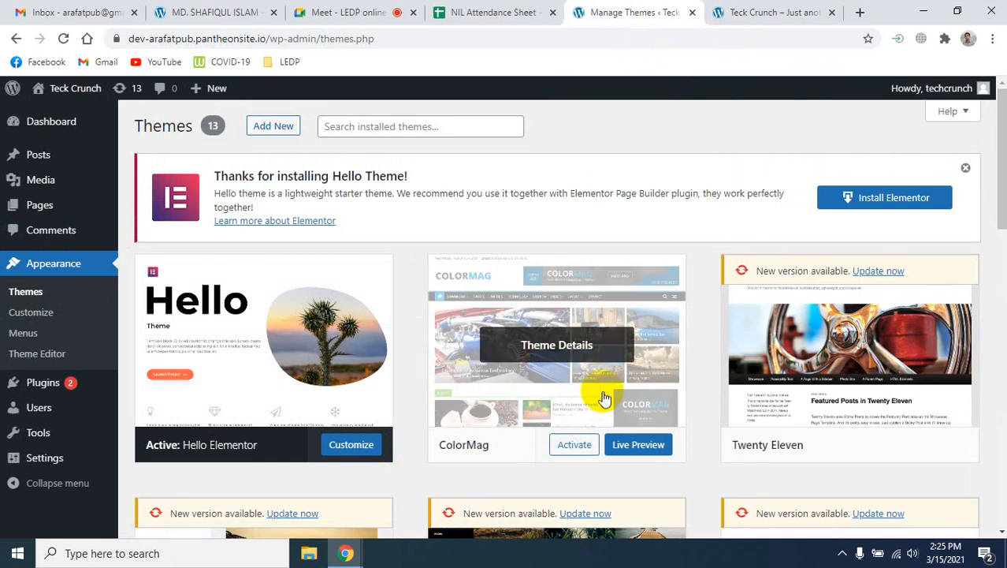
click(576, 455)
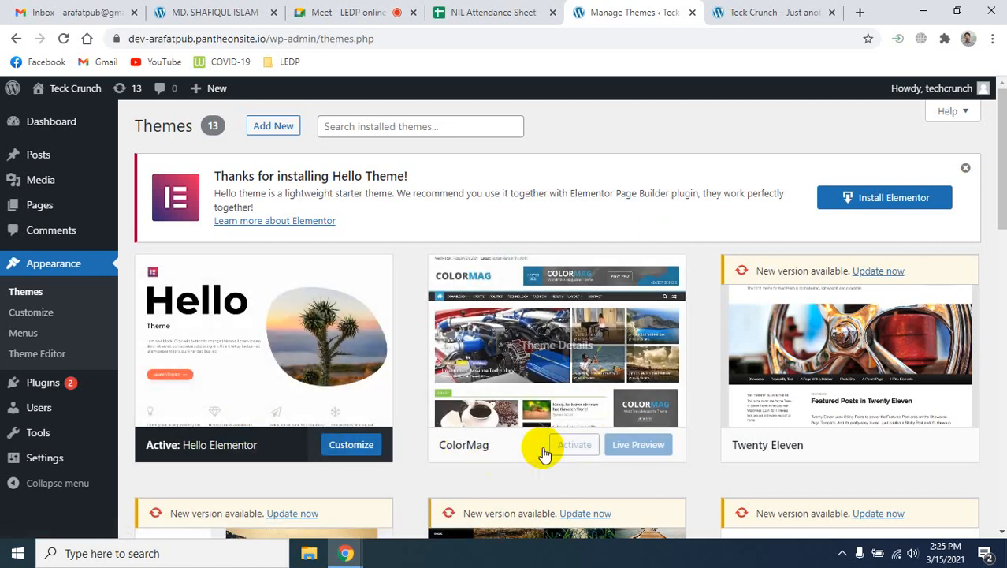
click(572, 450)
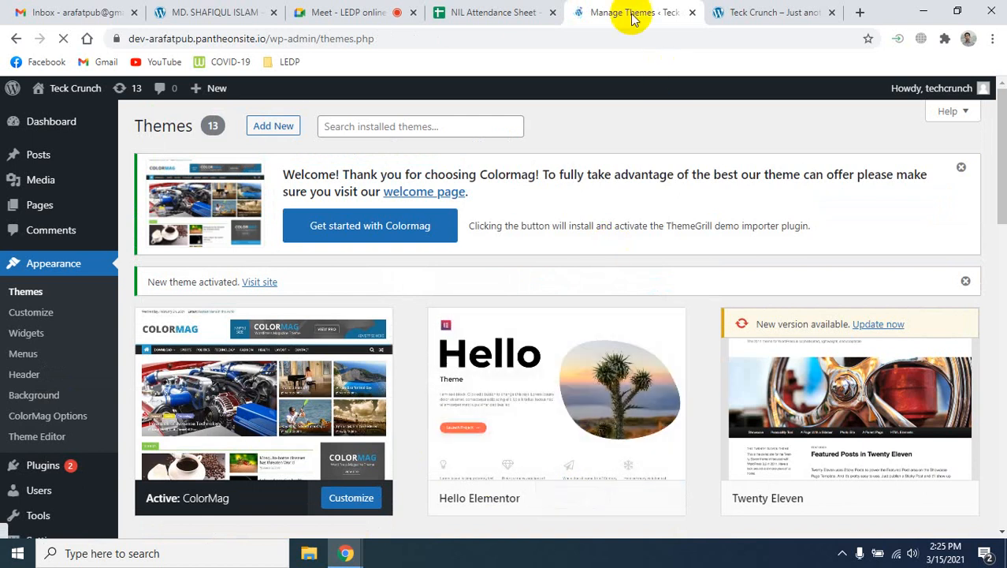
Step: Reload the public front page and examine its site title, tagline, menu, Hello world! post, sidebar and footer under ColorMag
click(754, 11)
click(63, 40)
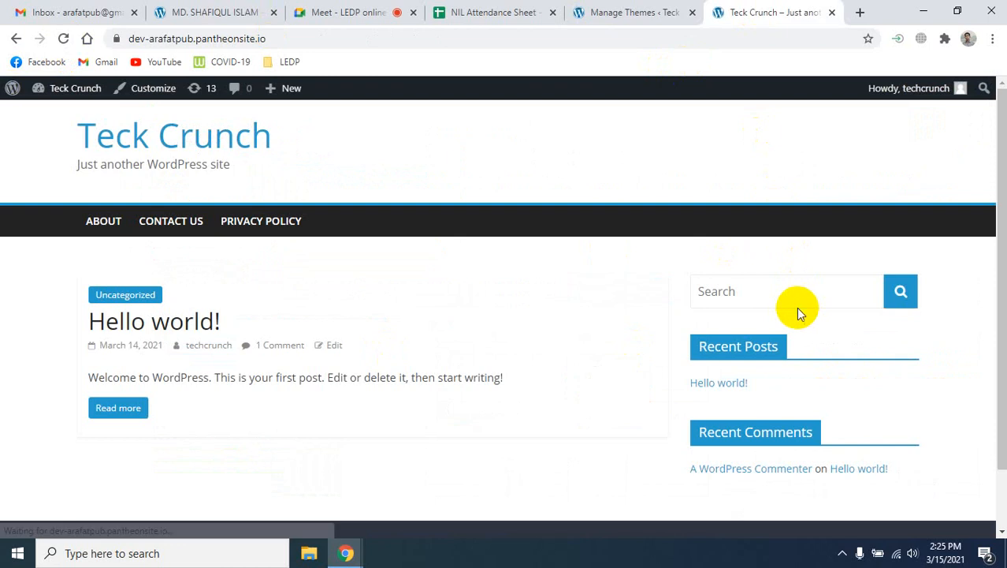
scroll(625, 401, down, 1)
scroll(625, 402, up, 1)
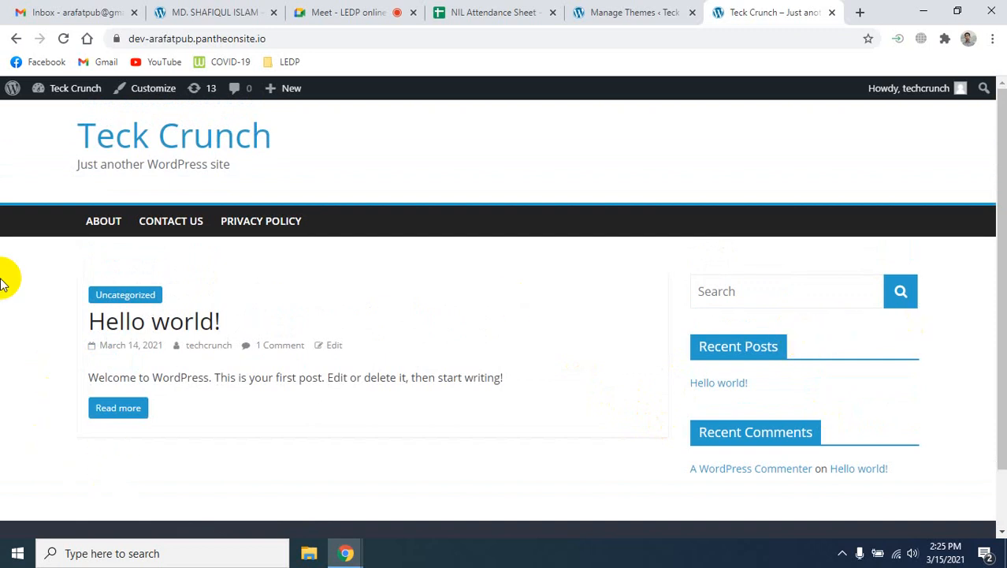
click(76, 163)
drag(76, 163, 315, 163)
click(315, 162)
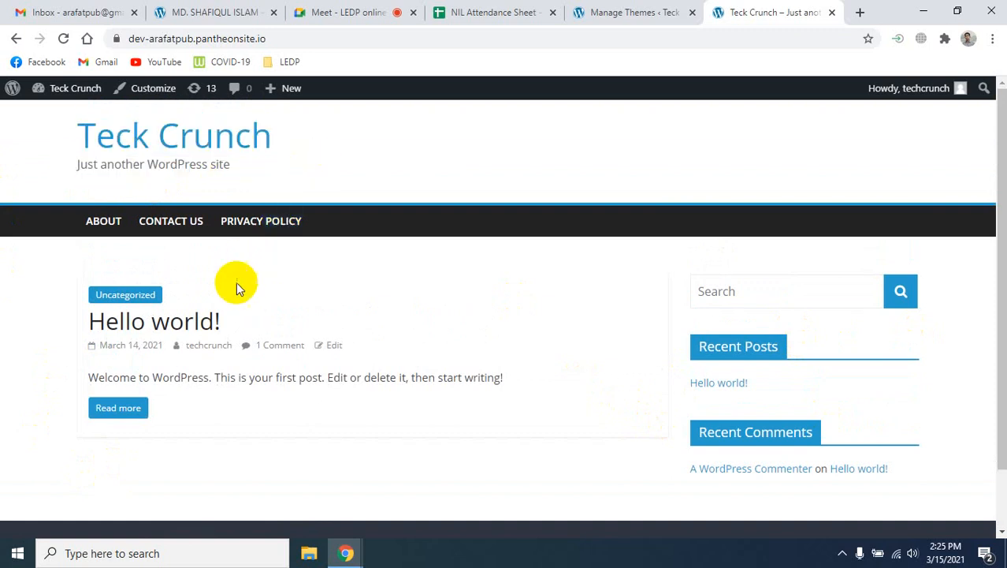
drag(110, 267, 254, 439)
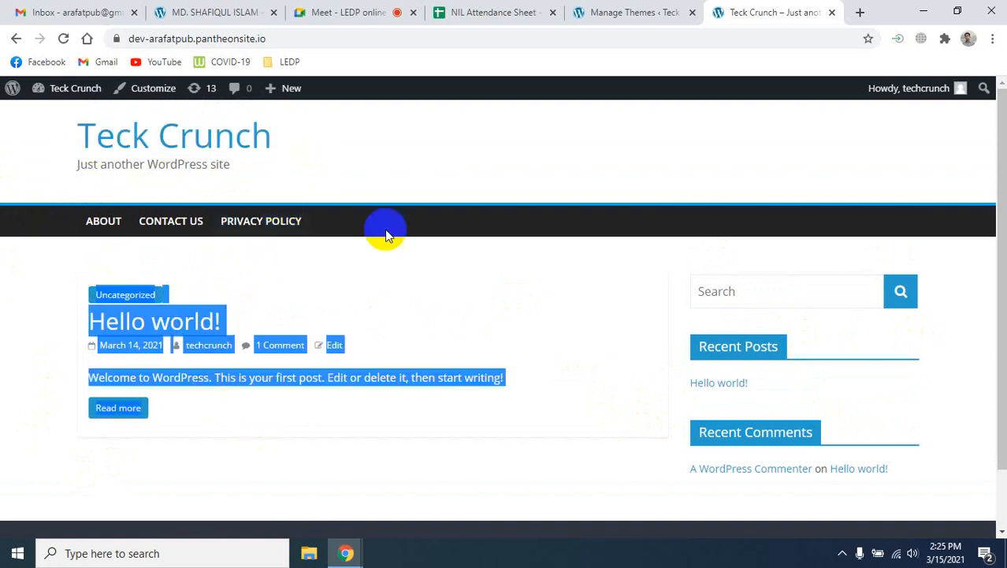
scroll(552, 331, down, 1)
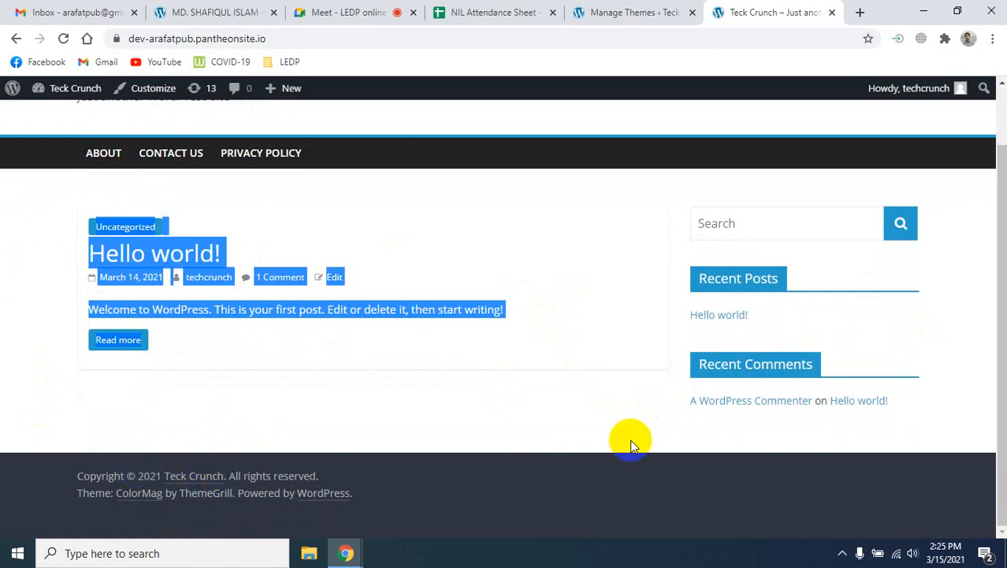
scroll(617, 365, up, 1)
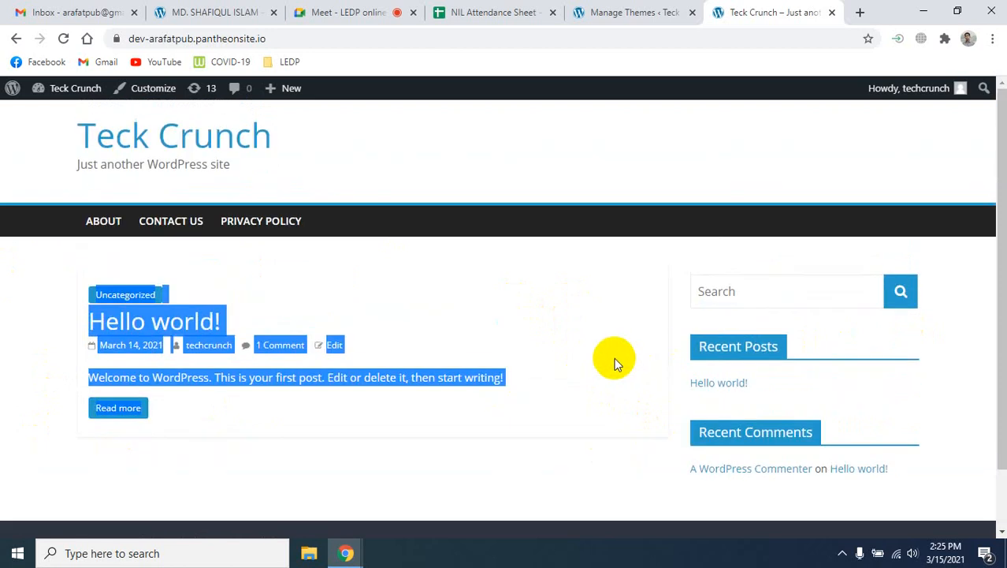
Step: Go back to the WordPress admin and open the Add Plugins page, ready to search the plugin directory
click(651, 10)
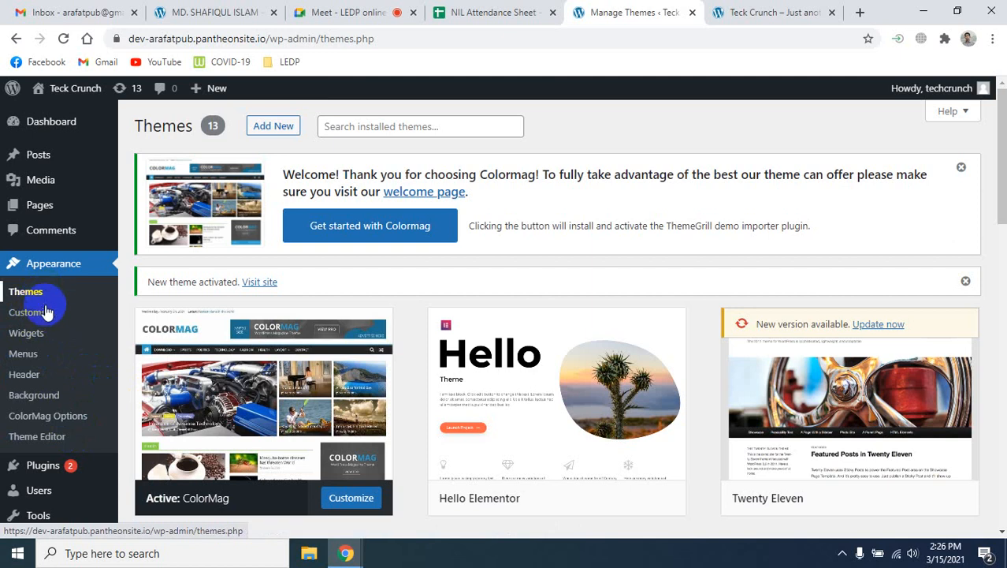
click(51, 473)
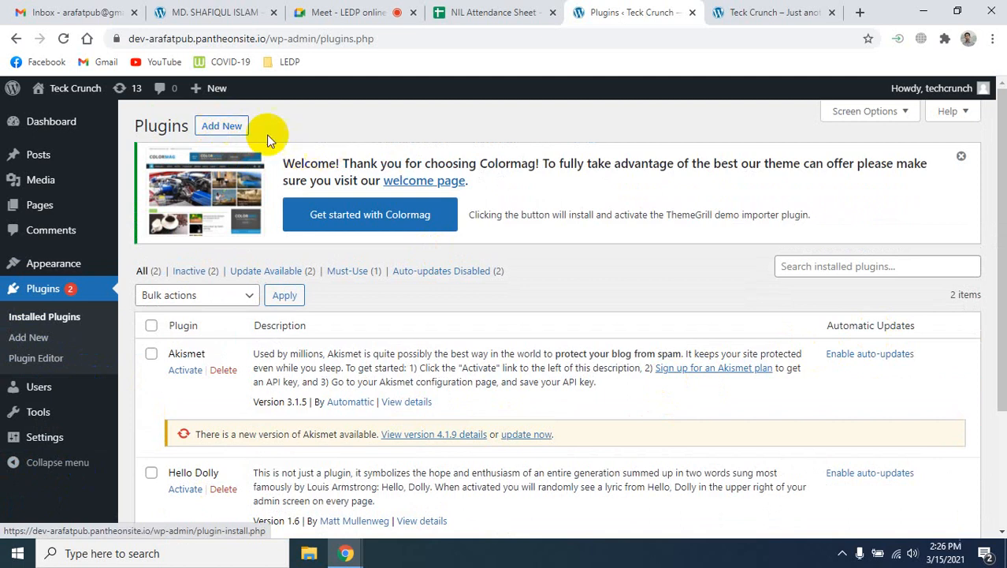
click(212, 132)
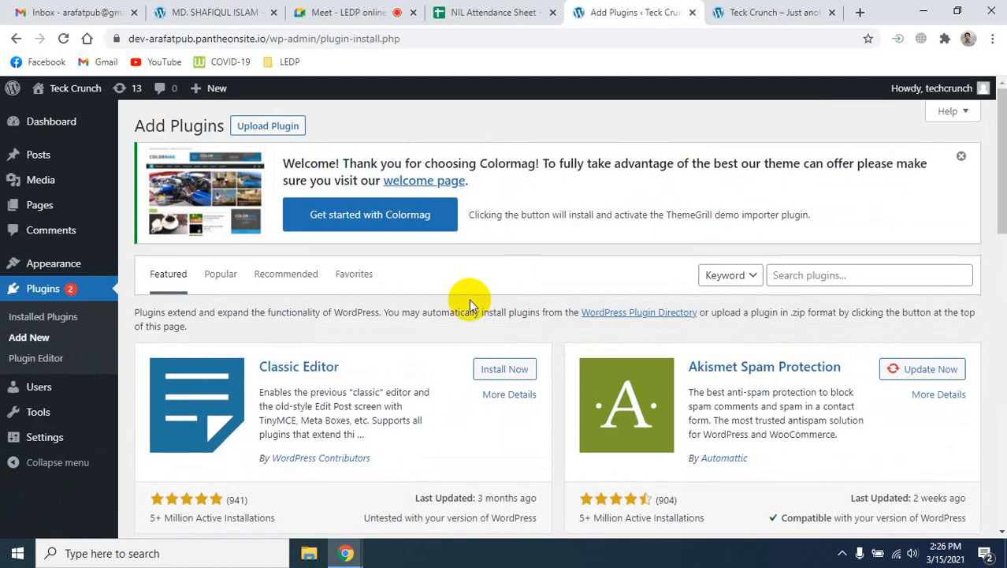
click(819, 276)
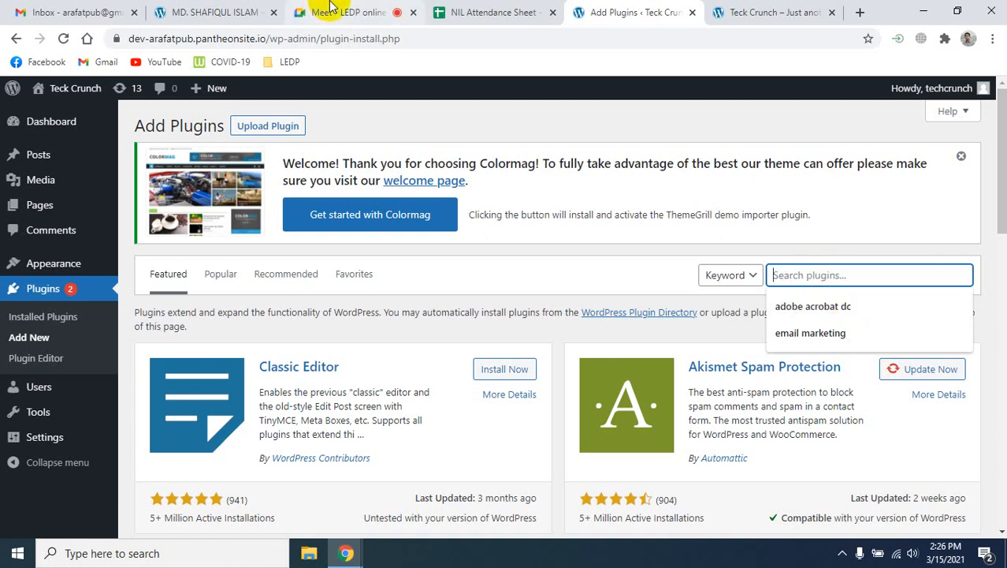
click(358, 11)
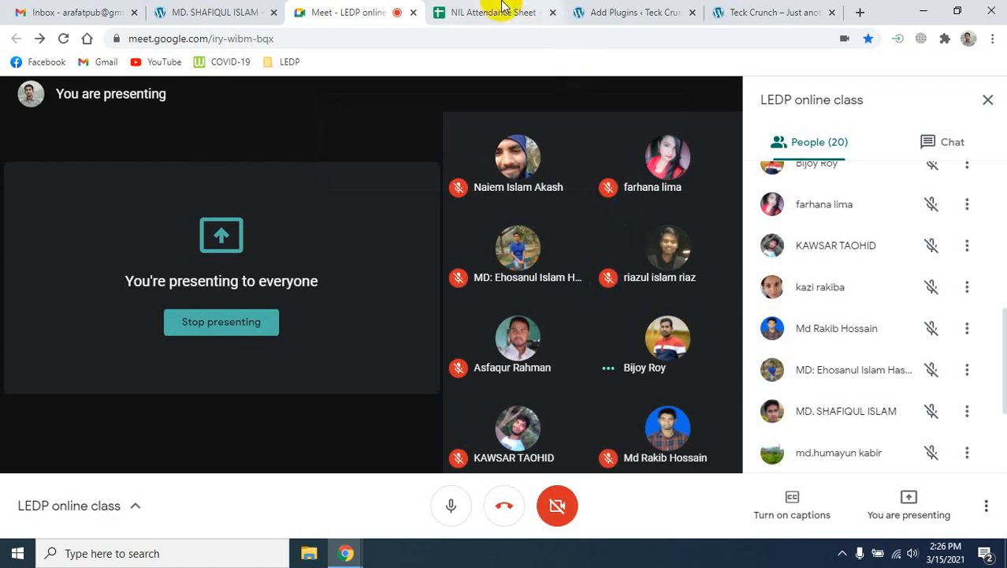
click(666, 15)
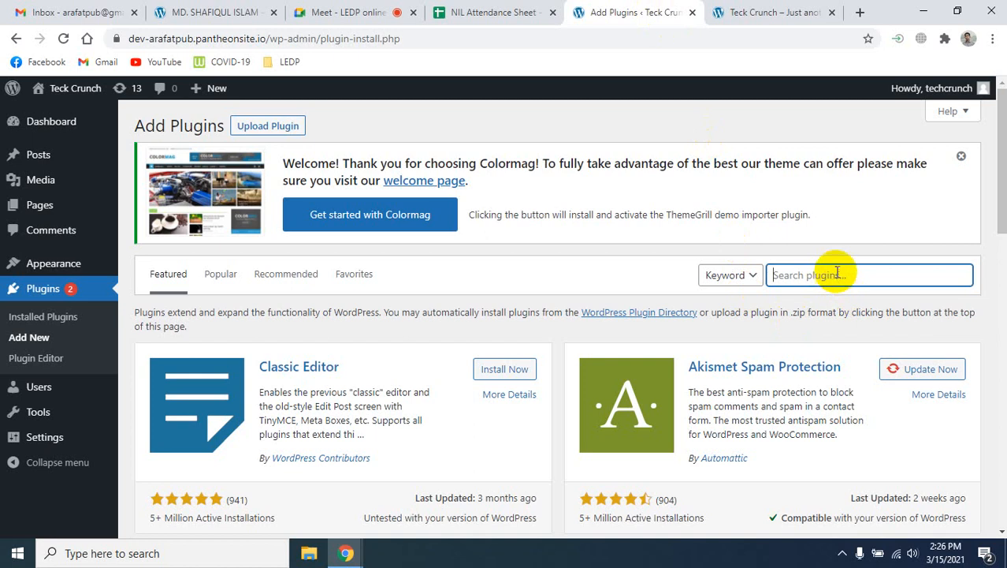
Step: Return to the public front page, clear the text selection, and examine the page layout from header to footer
click(745, 12)
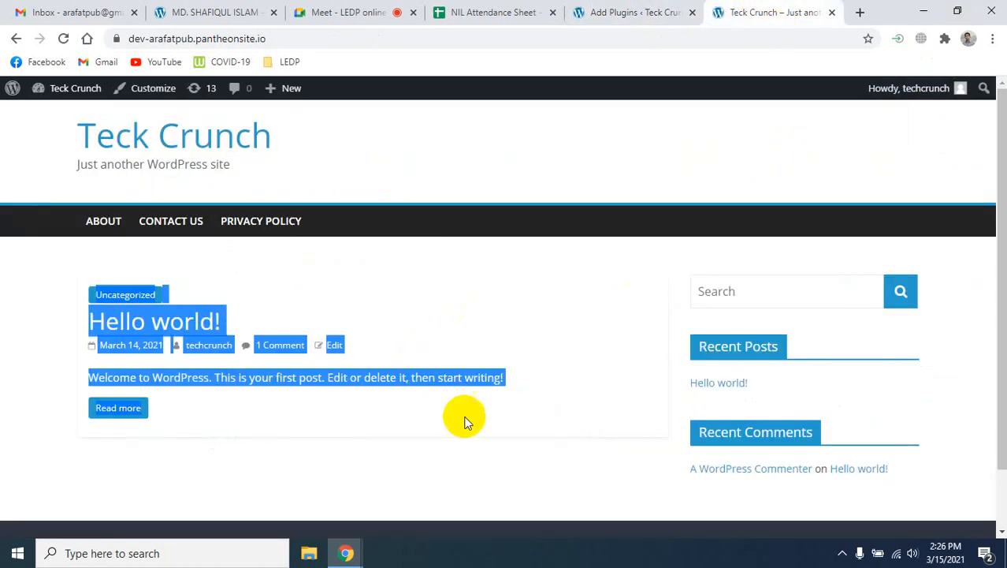
click(550, 383)
scroll(842, 285, down, 1)
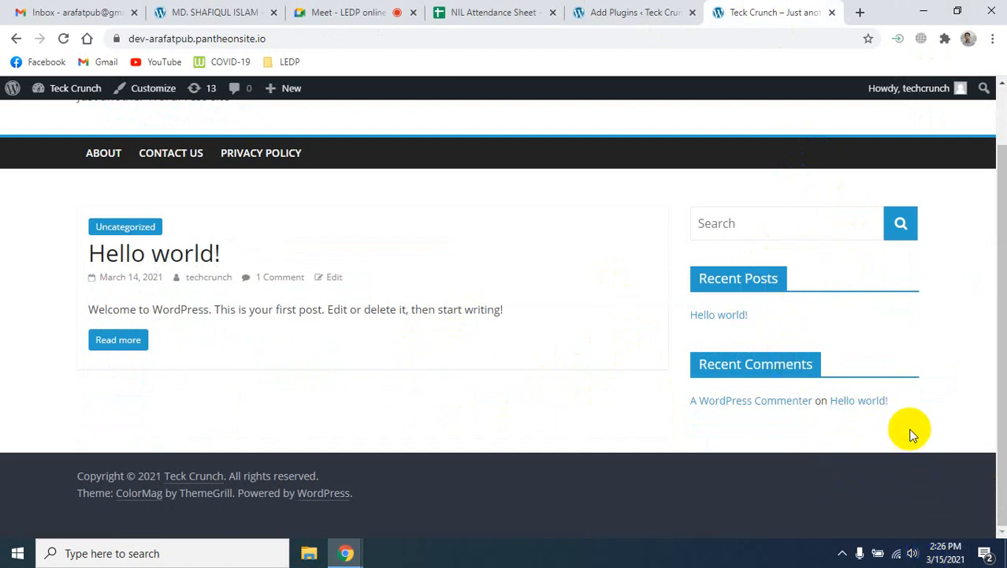
scroll(912, 435, up, 1)
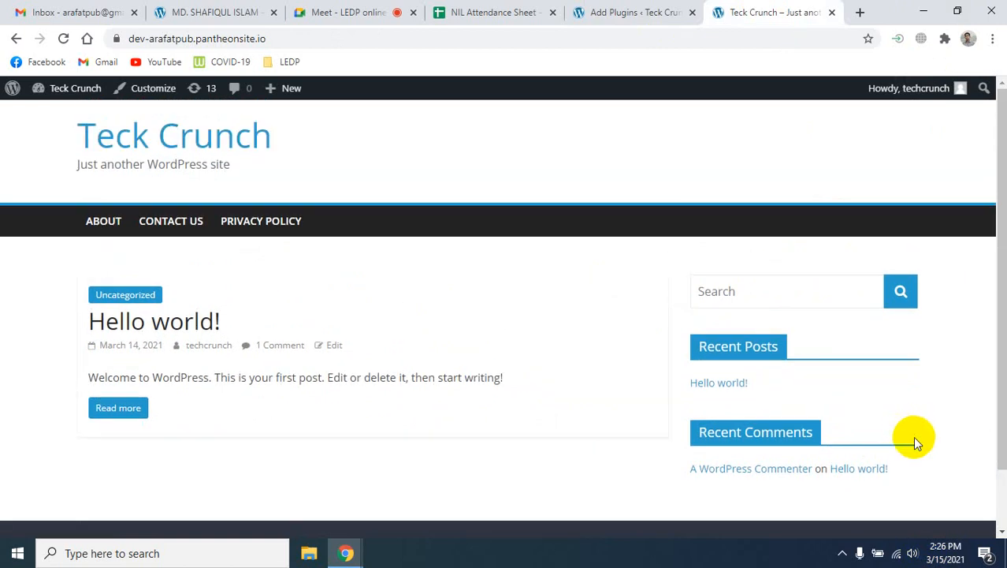
scroll(916, 384, down, 1)
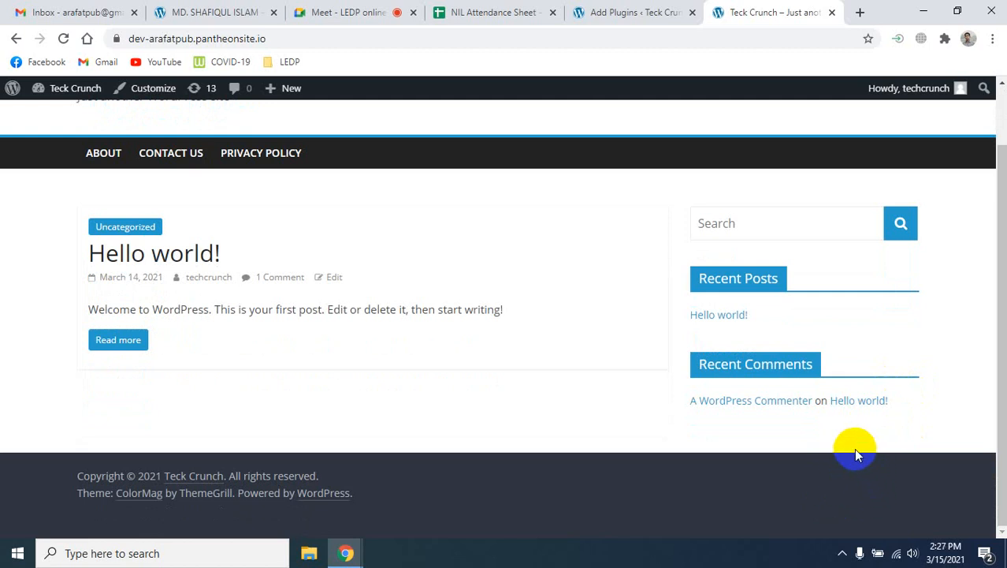
scroll(474, 501, up, 1)
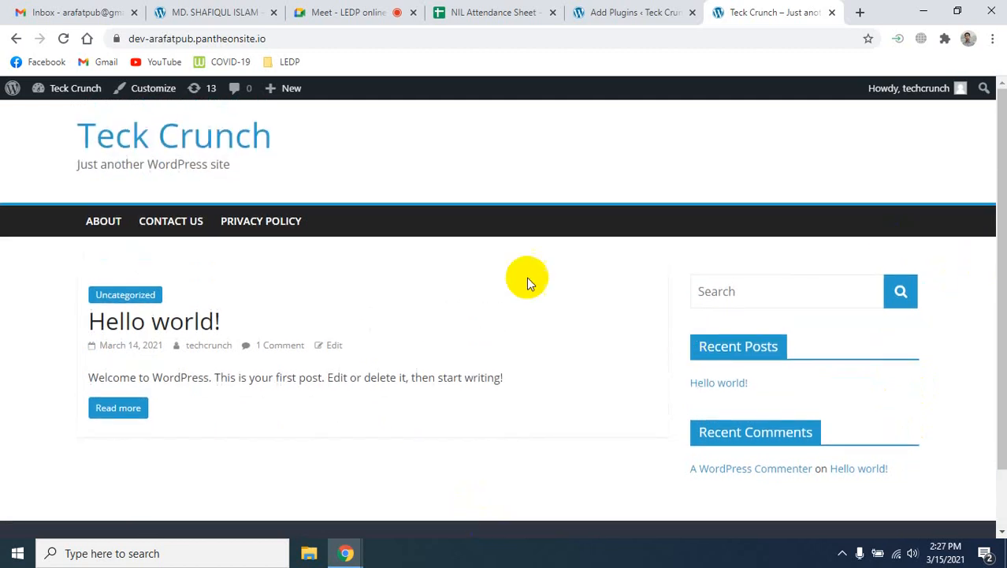
scroll(556, 499, down, 1)
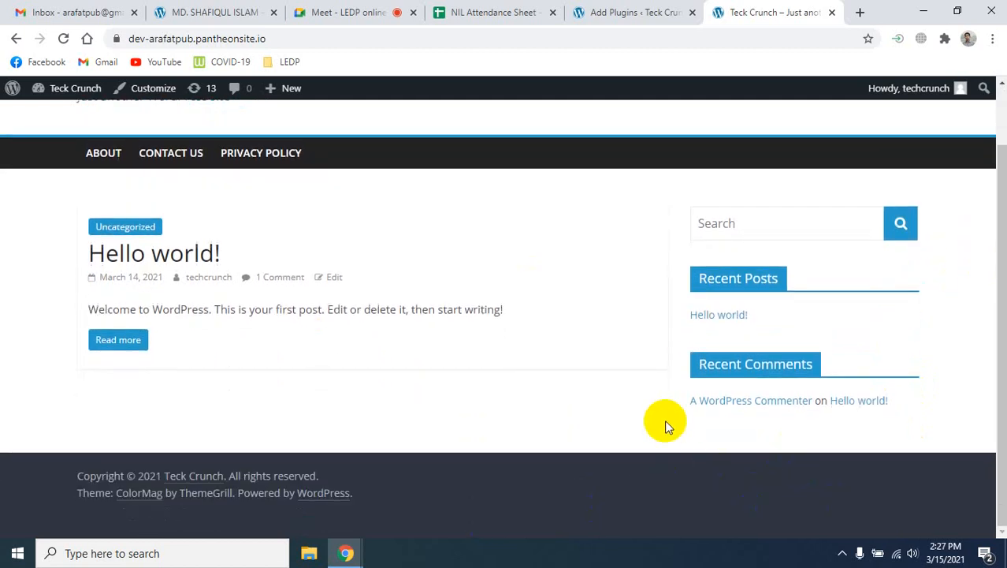
scroll(669, 424, up, 1)
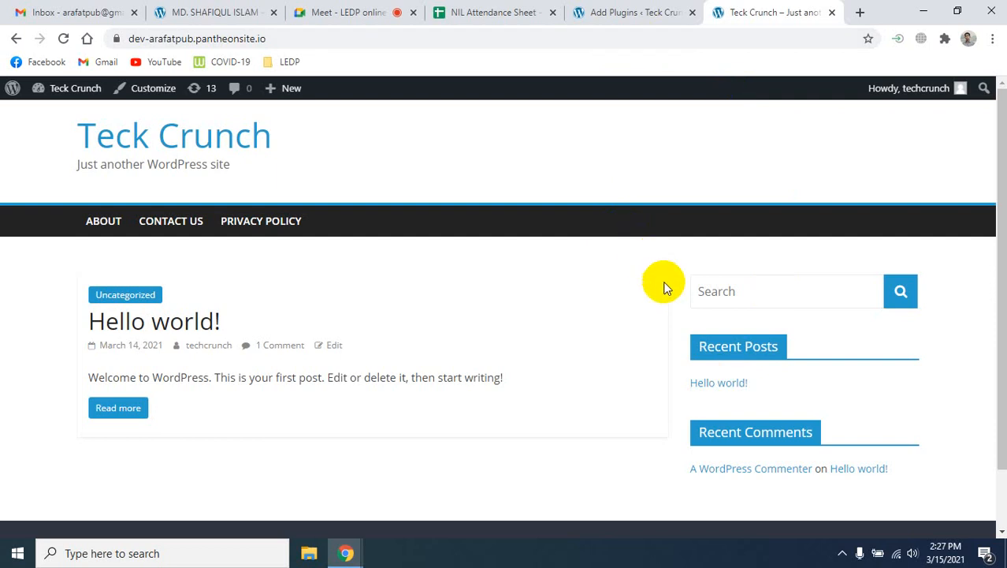
Step: Search for "loginzer" on the Add Plugins page
click(631, 12)
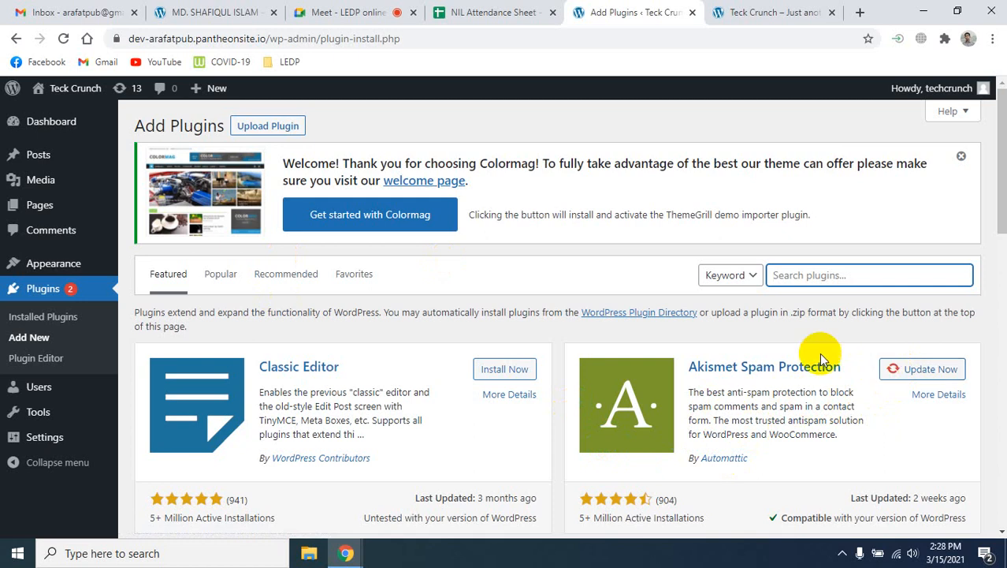
mouse_move(106, 264)
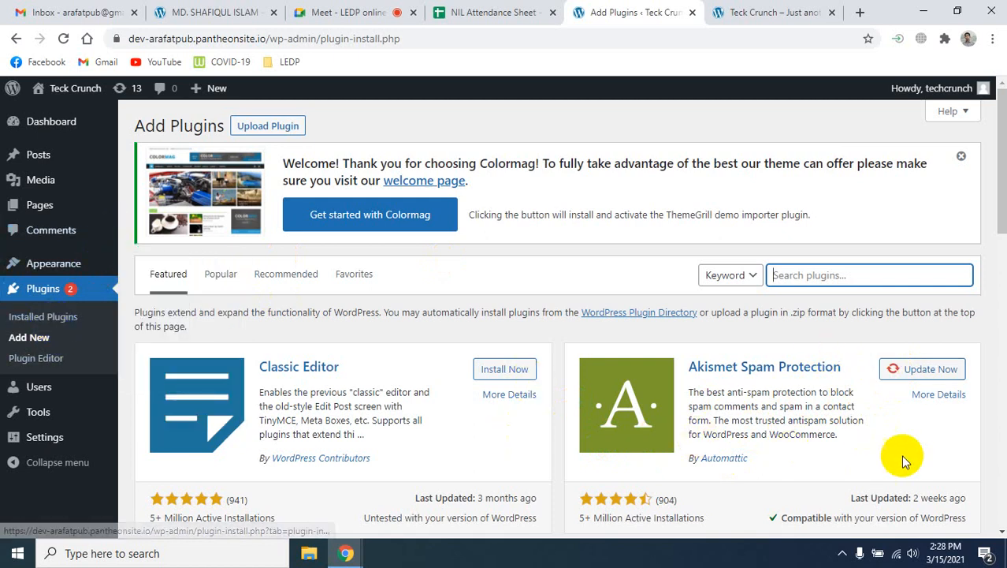
click(814, 276)
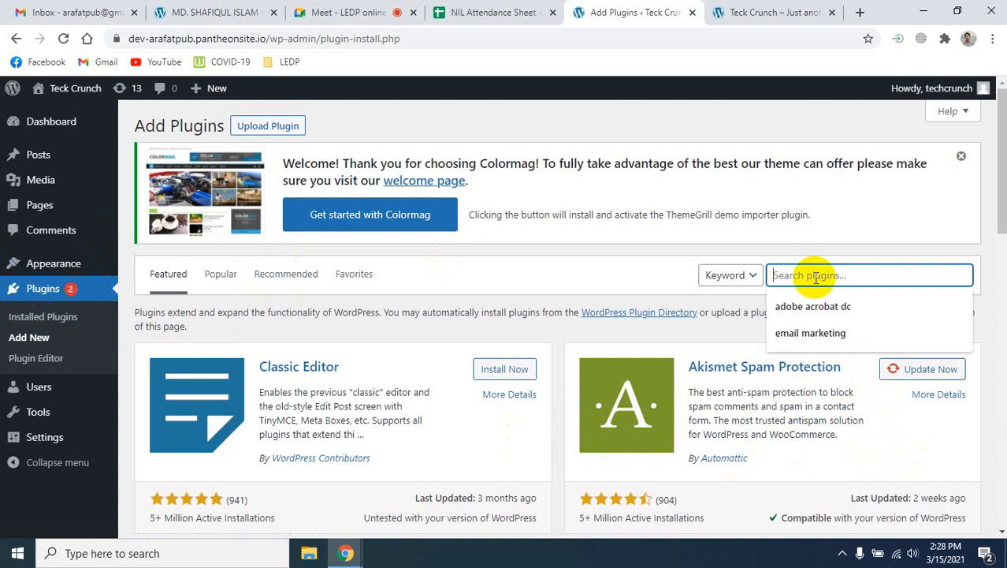
text(lo)
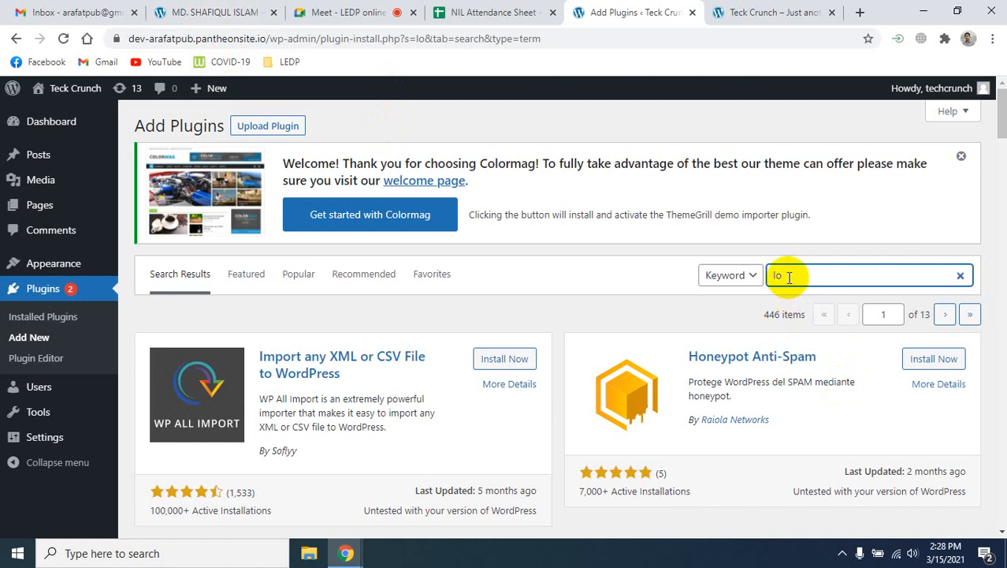
click(800, 275)
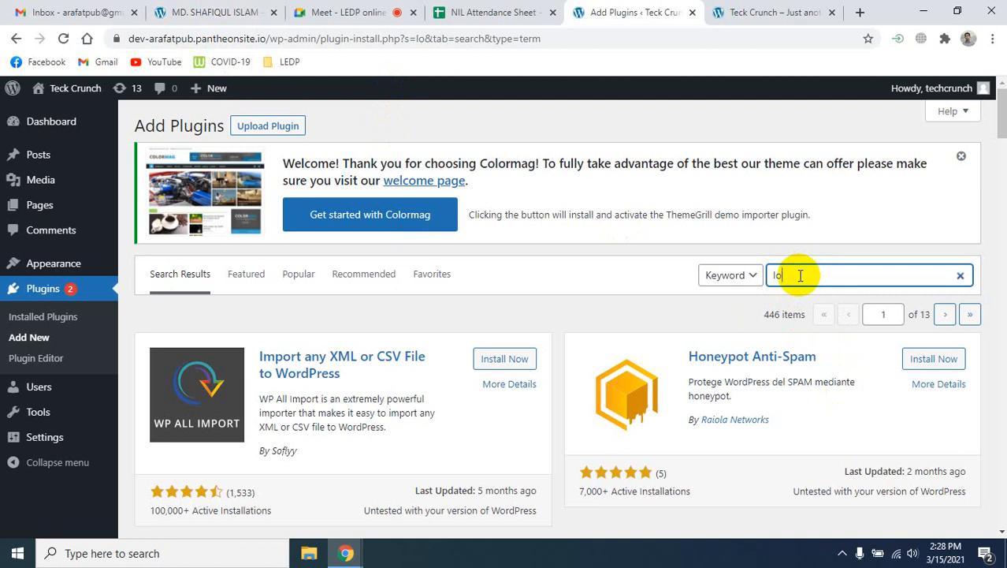
text(ginzer)
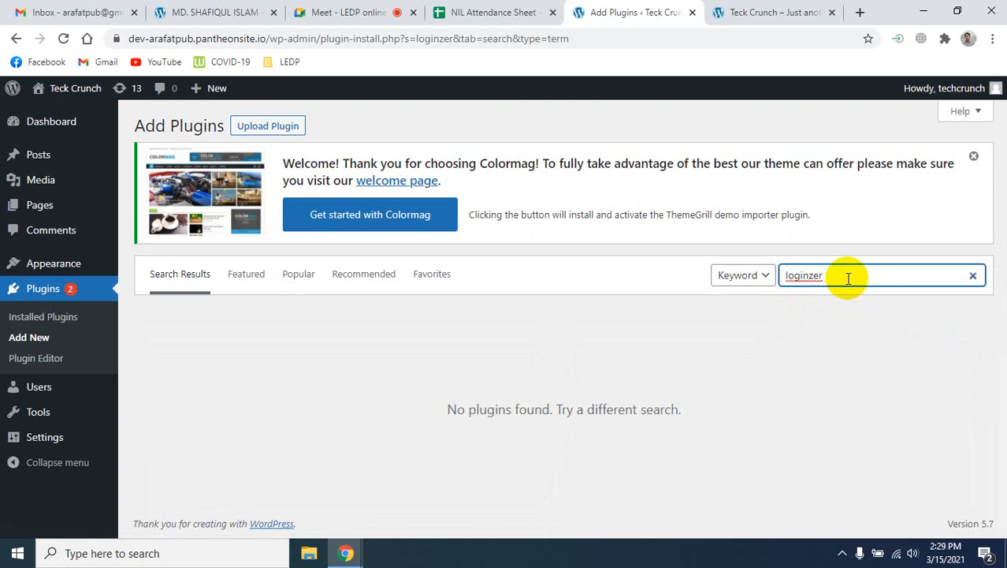
Step: Shorten the plugin search term to "login" and browse the listed login and security plugins
key(BackSpace)
key(BackSpace)
key(BackSpace)
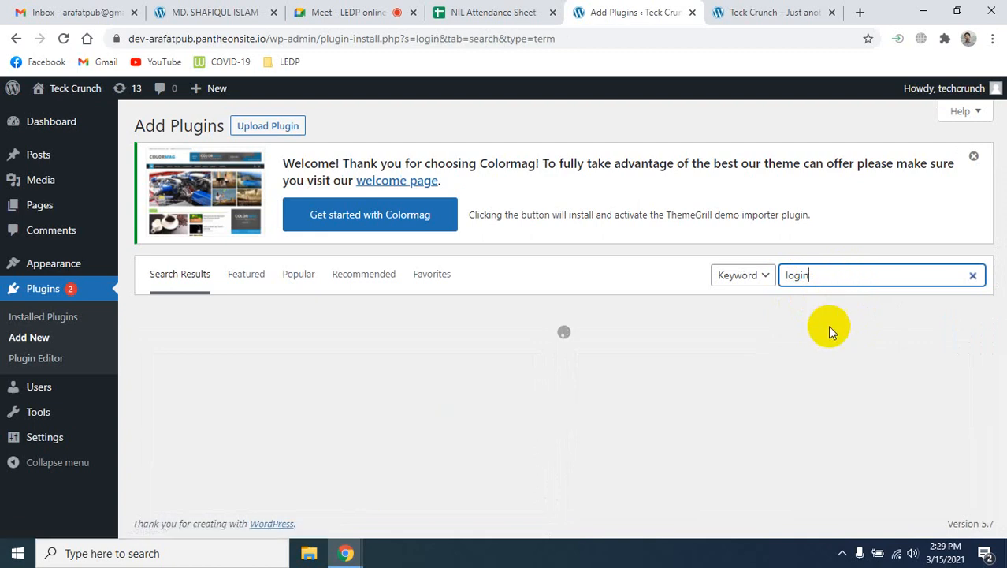
scroll(754, 440, down, 3)
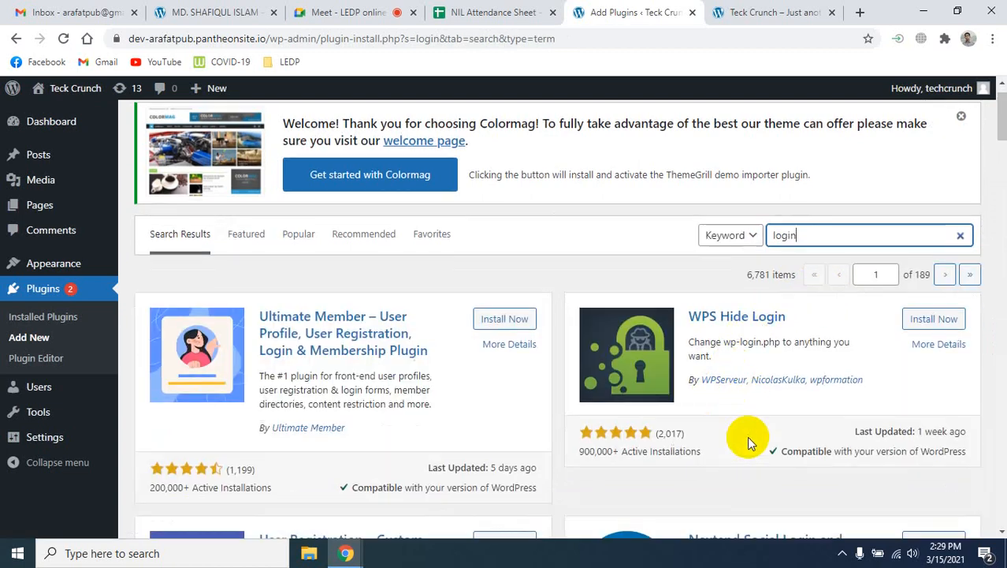
scroll(366, 445, down, 1)
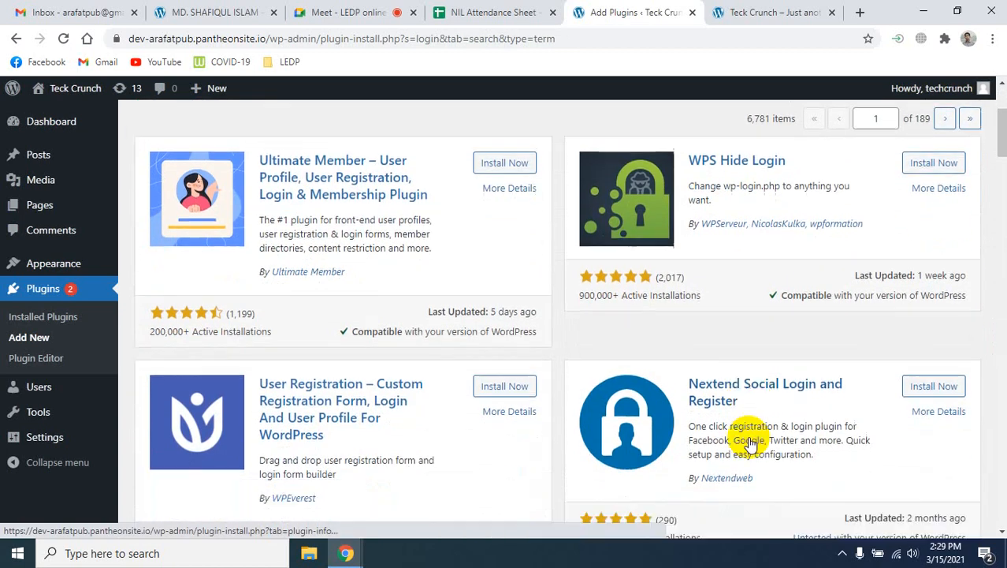
scroll(554, 409, down, 2)
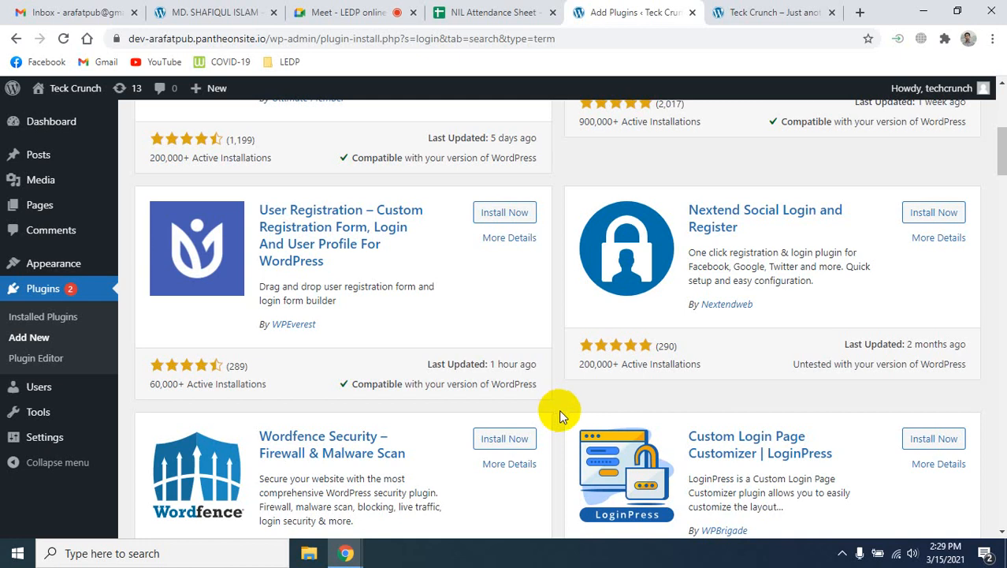
Step: Extend the plugin directory search term to "login zer"
scroll(559, 410, up, 5)
scroll(559, 410, down, 2)
scroll(560, 410, up, 2)
text(zer)
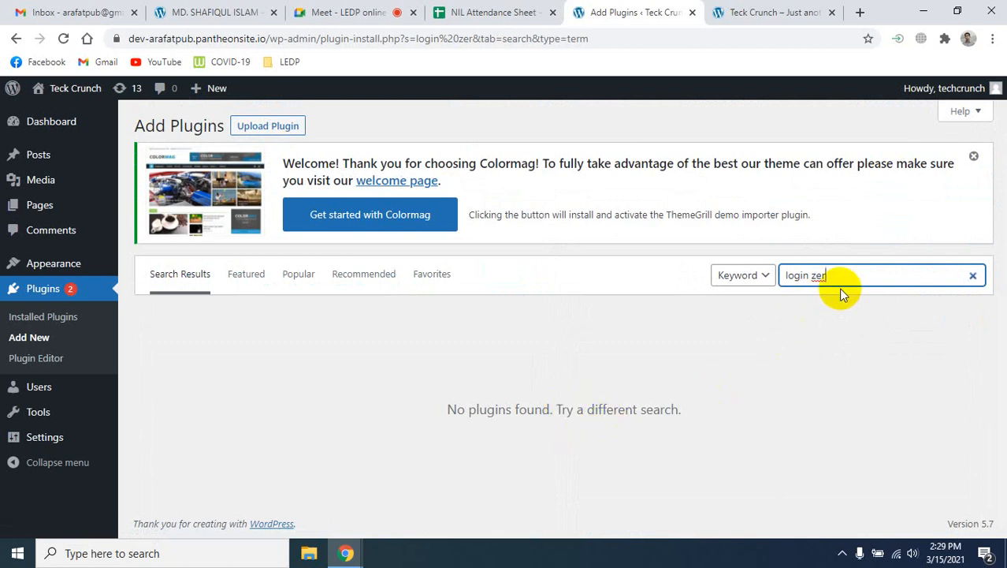
Step: Copy the "login zer" search term and search Google for "login zer plugin" in a new tab
drag(832, 275, 787, 275)
key(ctrl+c)
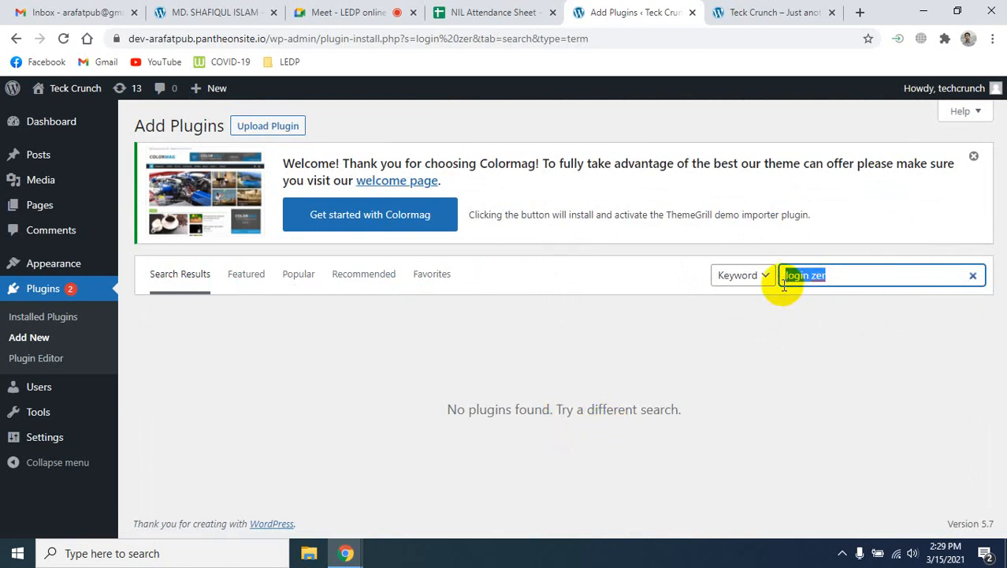
click(860, 14)
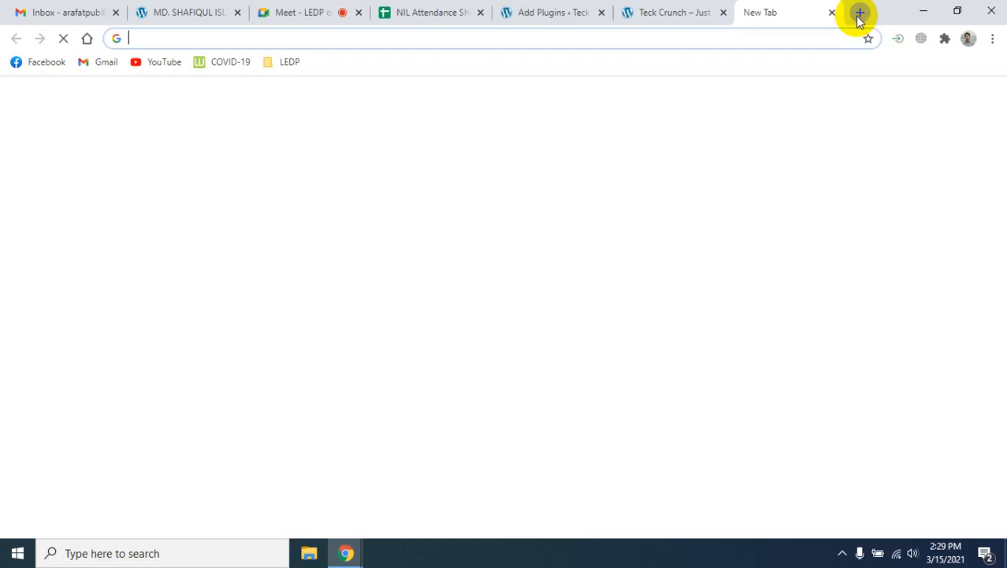
key(ctrl+v)
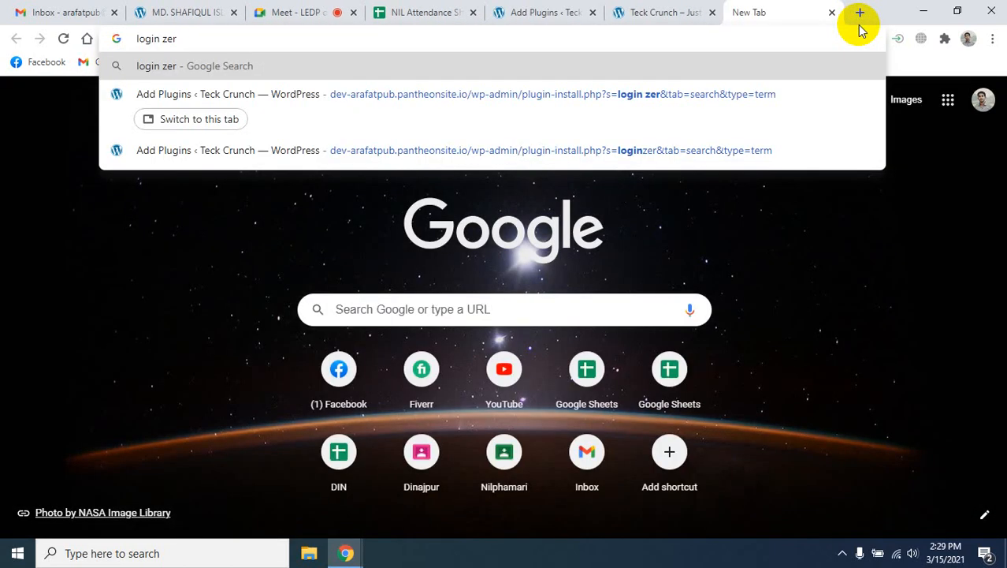
text(plisin)
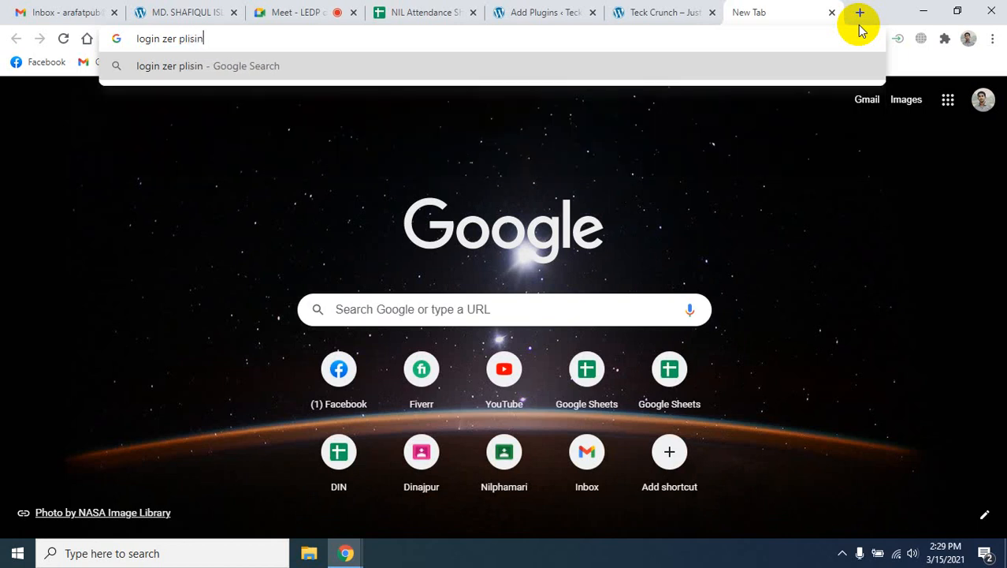
key(BackSpace)
key(BackSpace)
key(BackSpace)
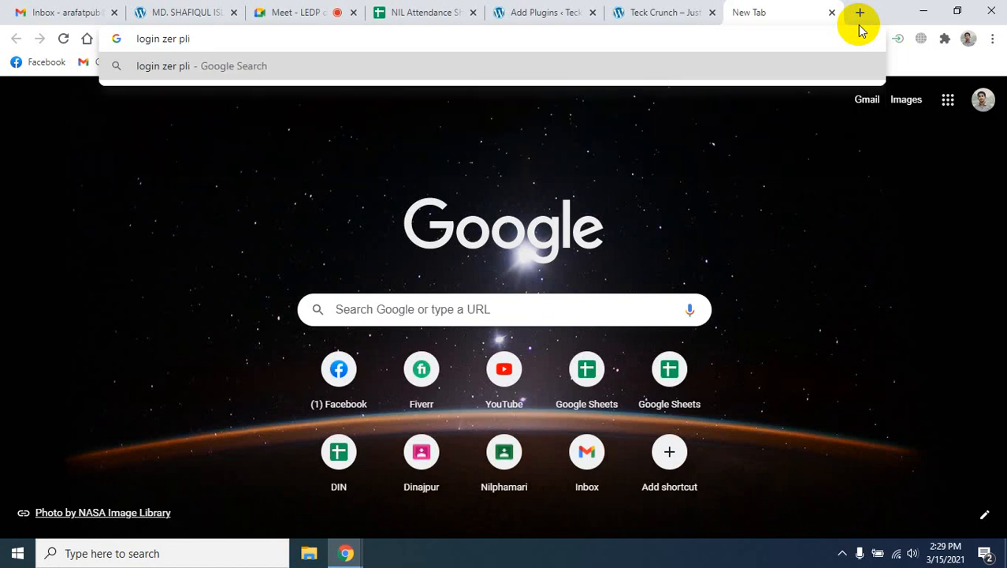
key(BackSpace)
text(ugin)
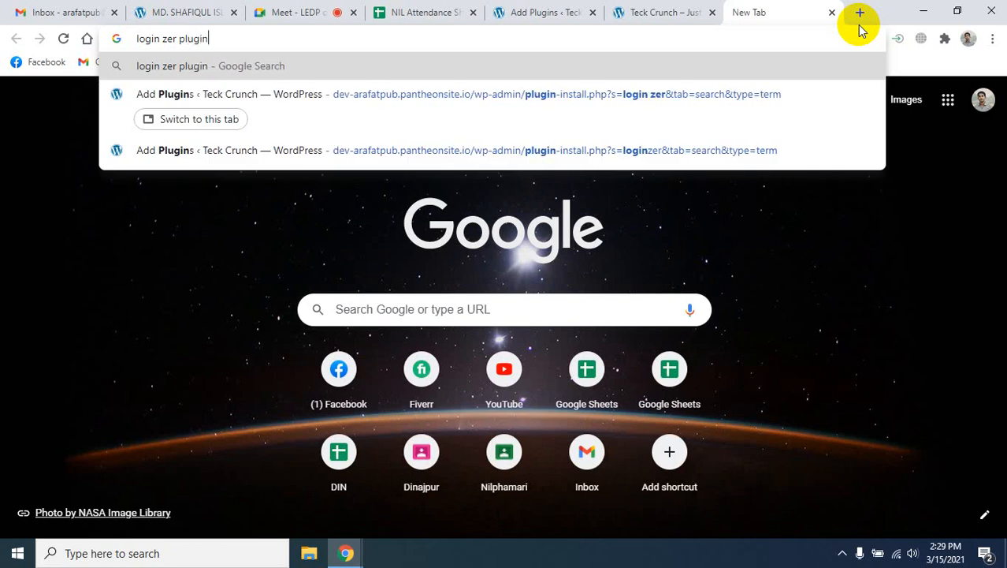
key(Return)
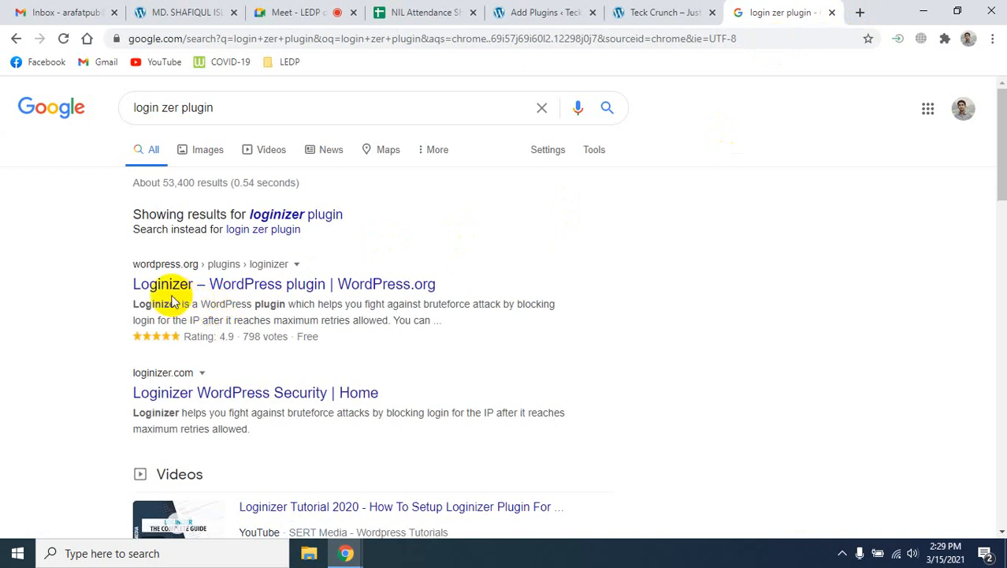
Step: Copy the plugin name "Loginizer" from the first Google result and search for it on the Add Plugins page
drag(134, 285, 199, 285)
key(ctrl+c)
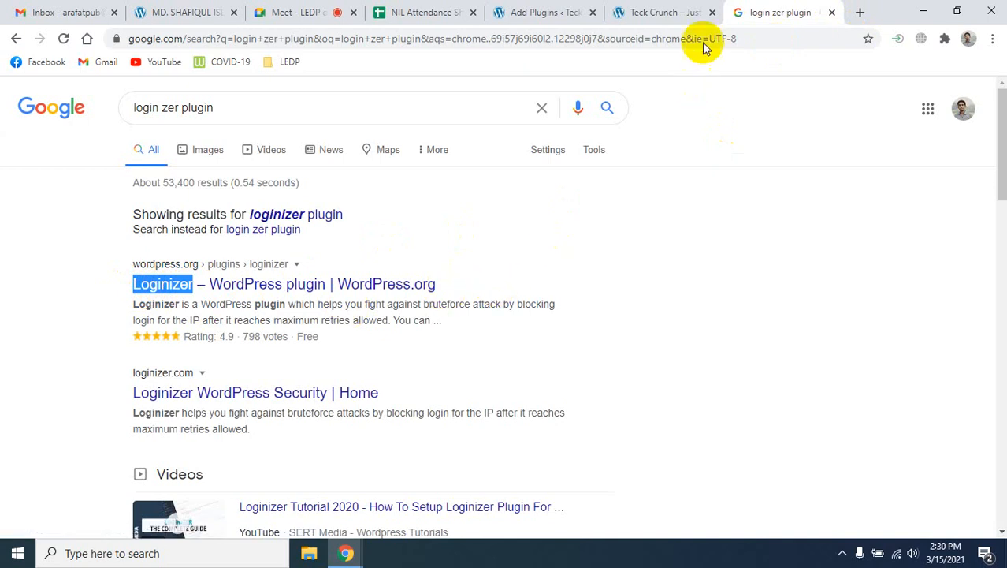
click(647, 11)
click(564, 7)
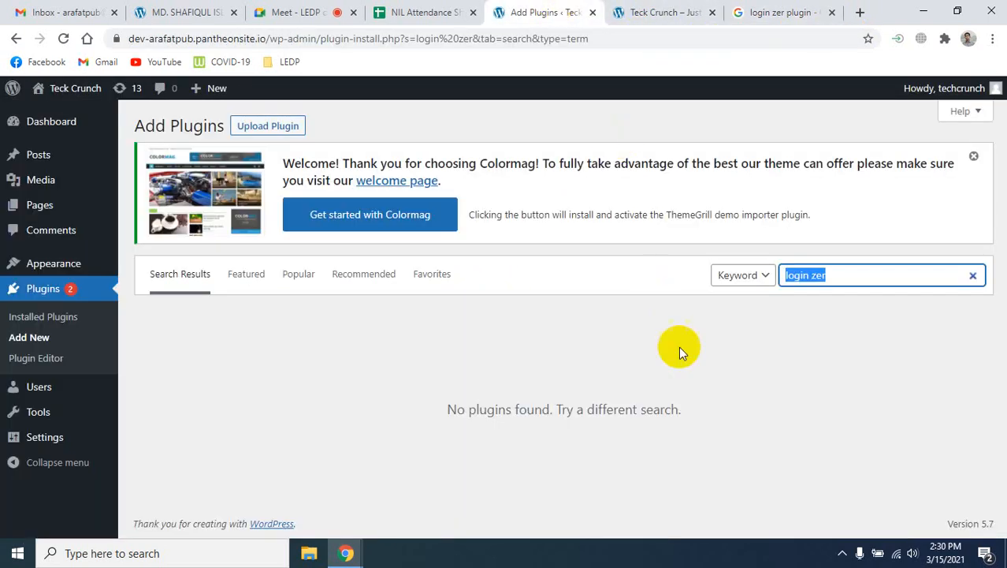
key(ctrl+v)
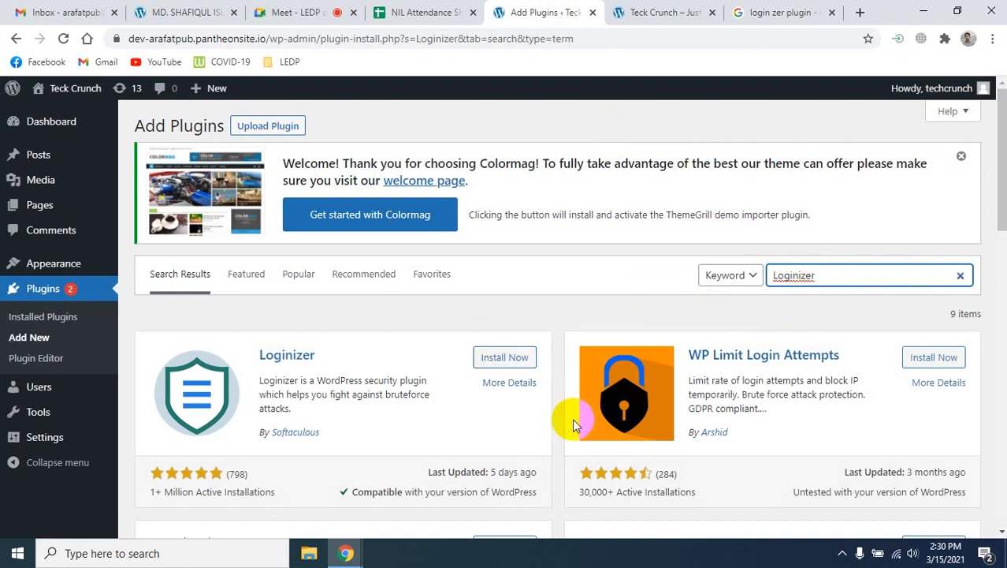
Step: Look through the plugins listed for Loginizer and install the Loginizer plugin by Softaculous
scroll(393, 404, down, 1)
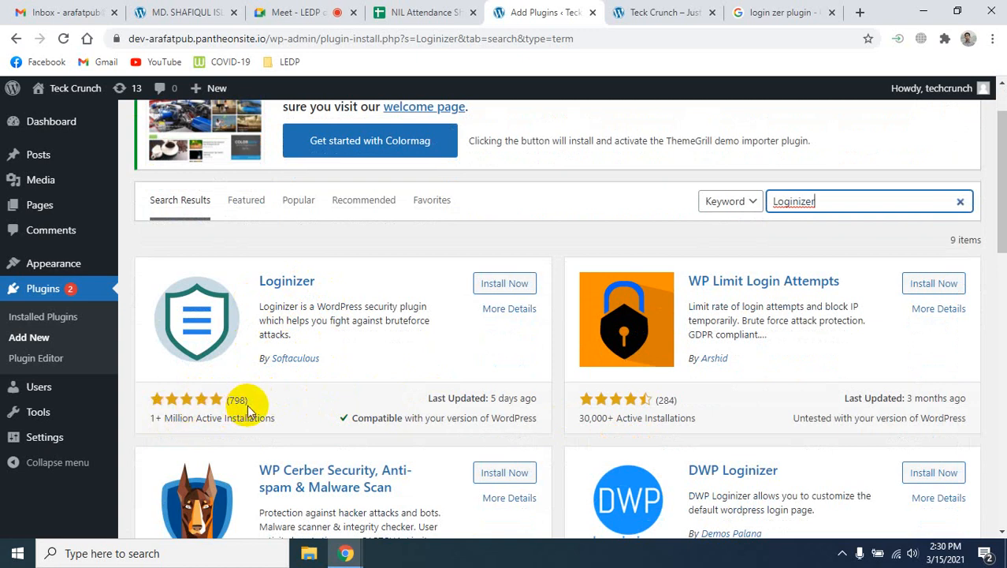
scroll(356, 396, down, 3)
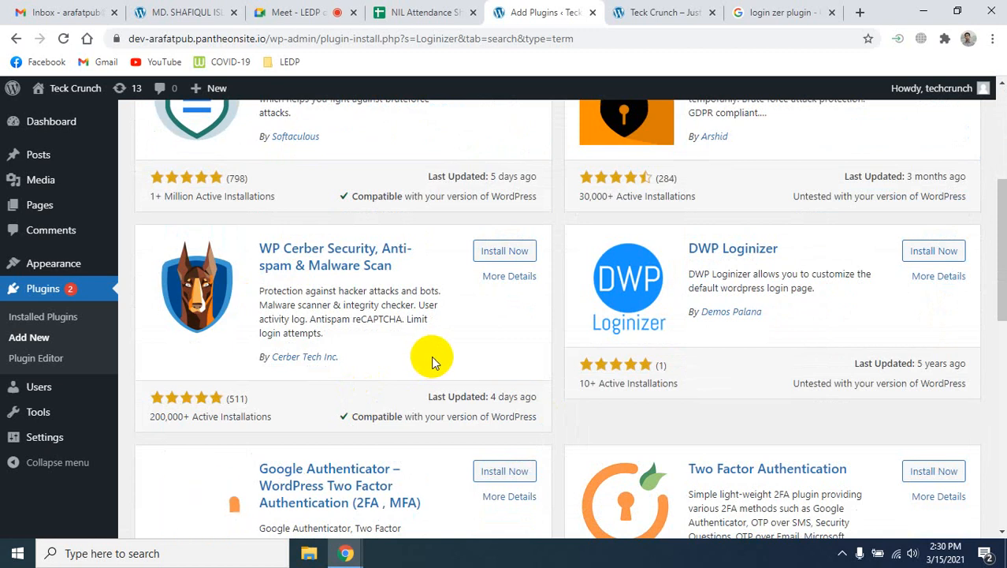
scroll(431, 360, up, 2)
scroll(431, 360, up, 2)
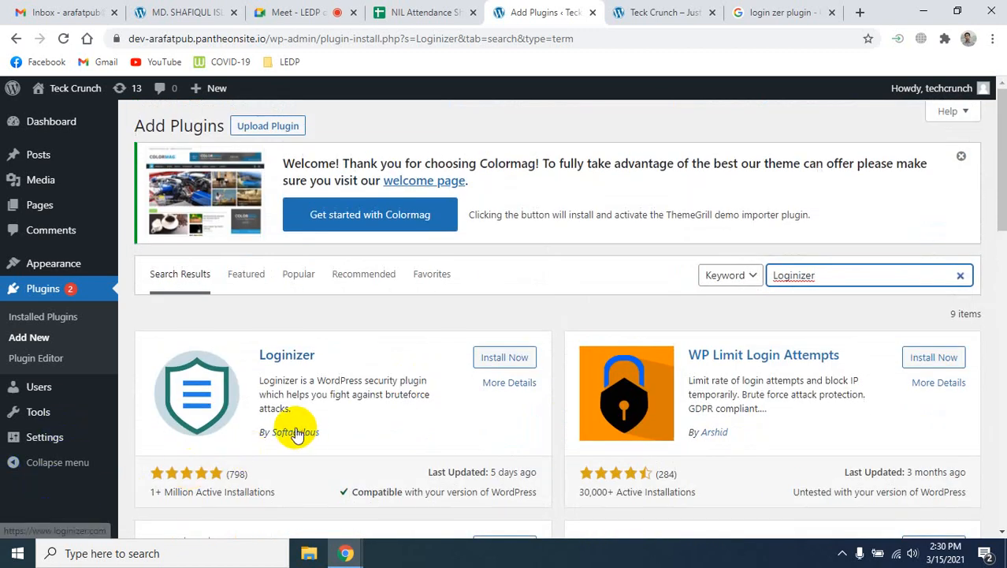
click(505, 358)
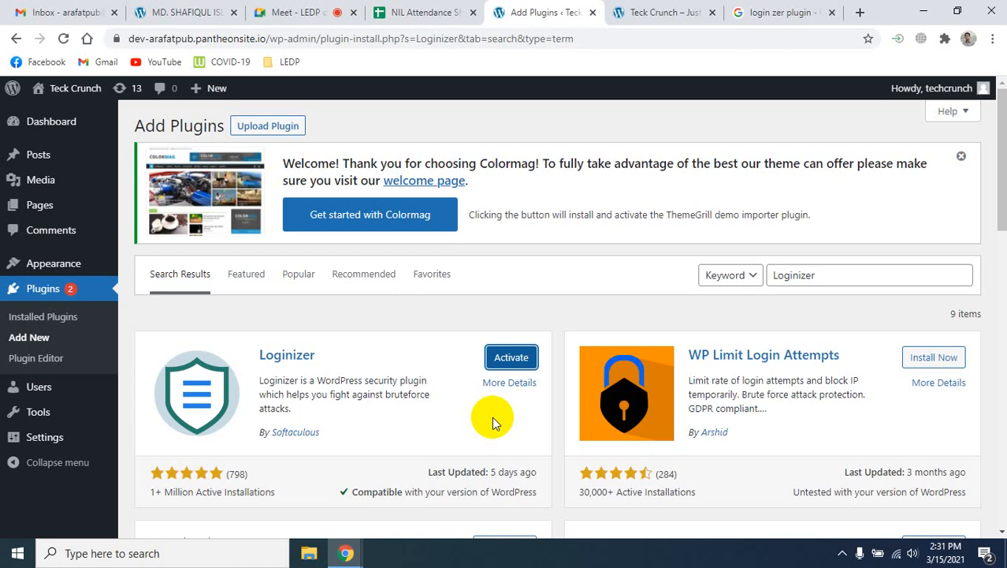
Step: Open dev-arafatpub.pantheonsite.io/wp-admin in a new tab, check the page, and close that tab
click(860, 12)
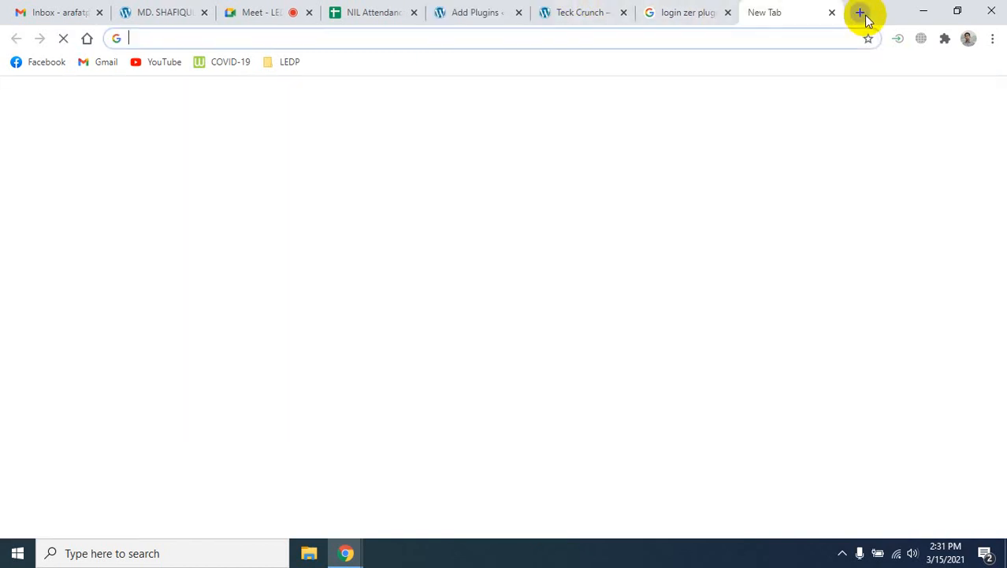
text(de)
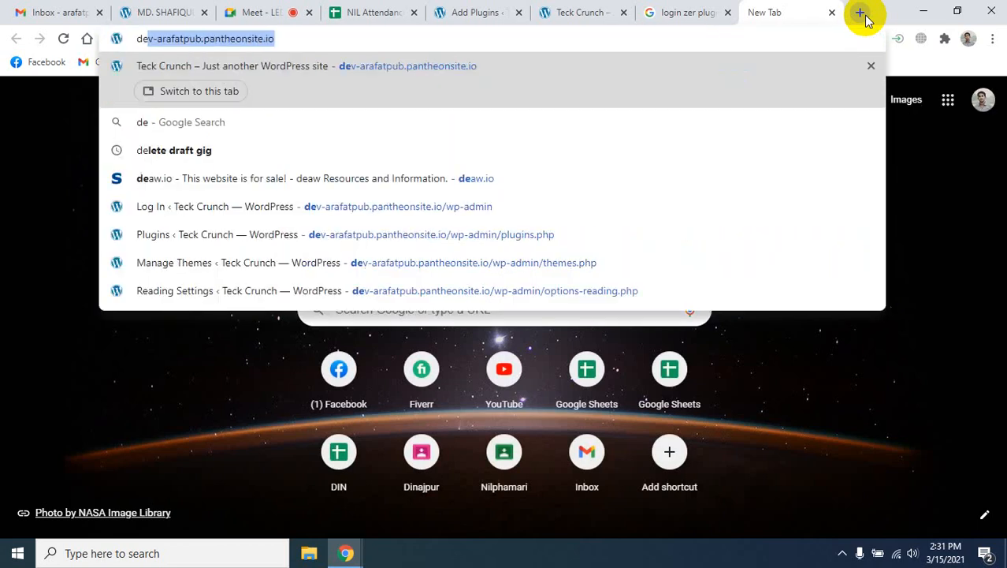
key(Right)
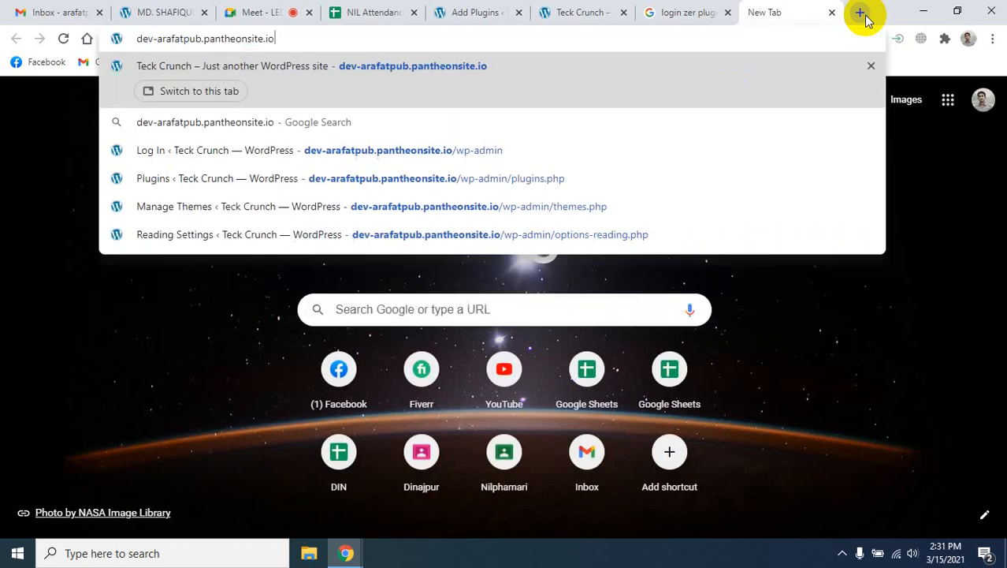
text(//)
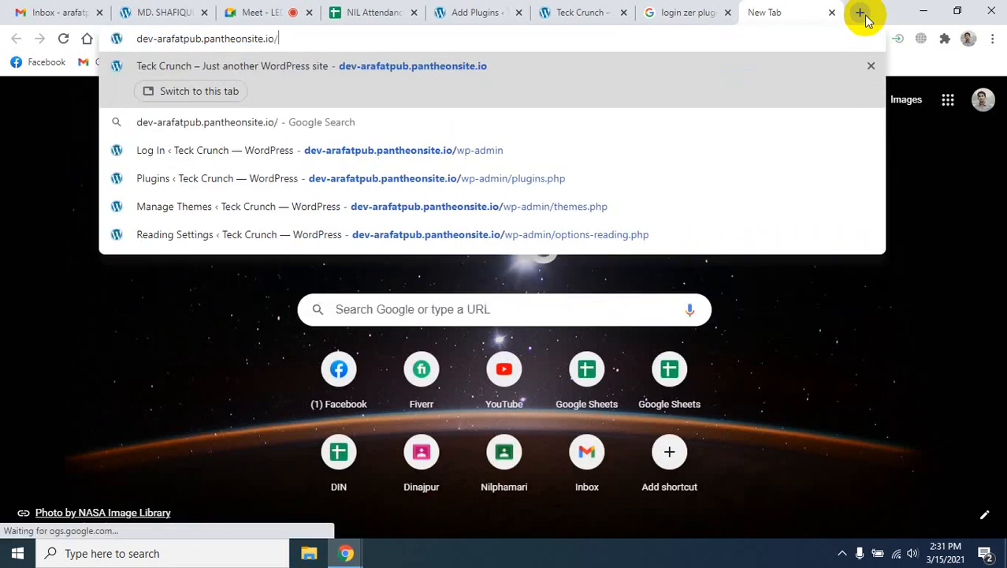
click(473, 152)
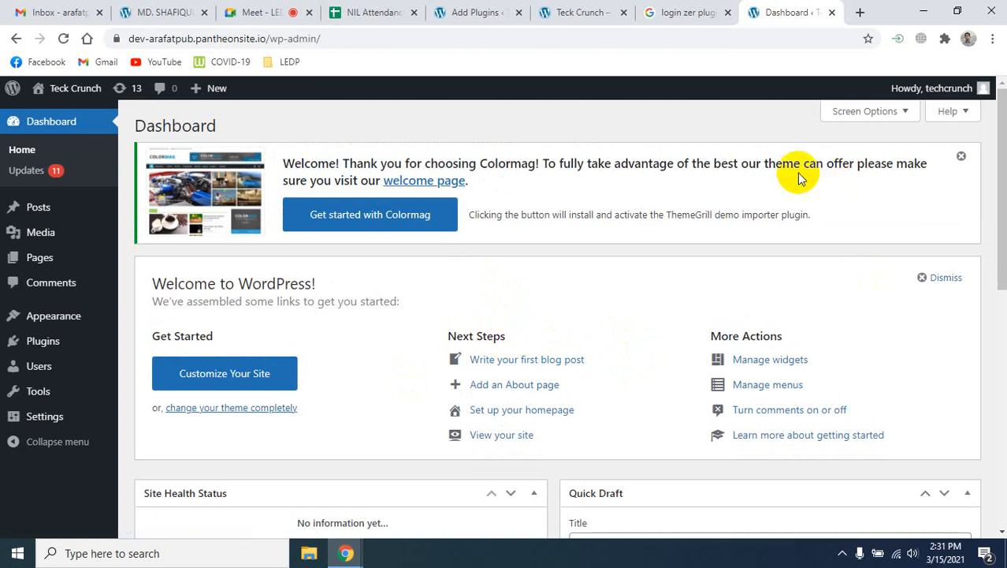
click(831, 11)
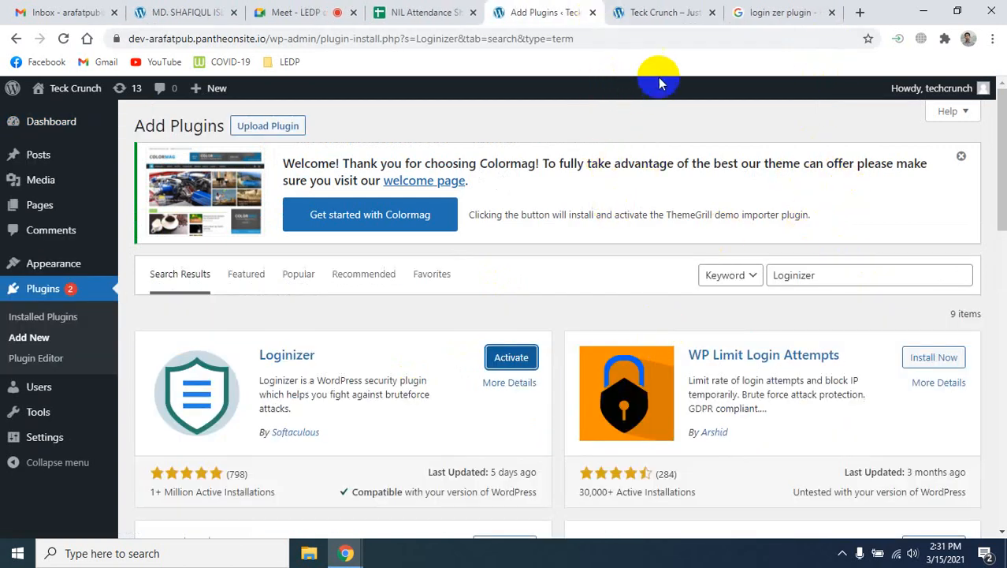
Step: View the Teck Crunch public front page and return to the Add Plugins page
click(651, 12)
click(517, 9)
click(638, 13)
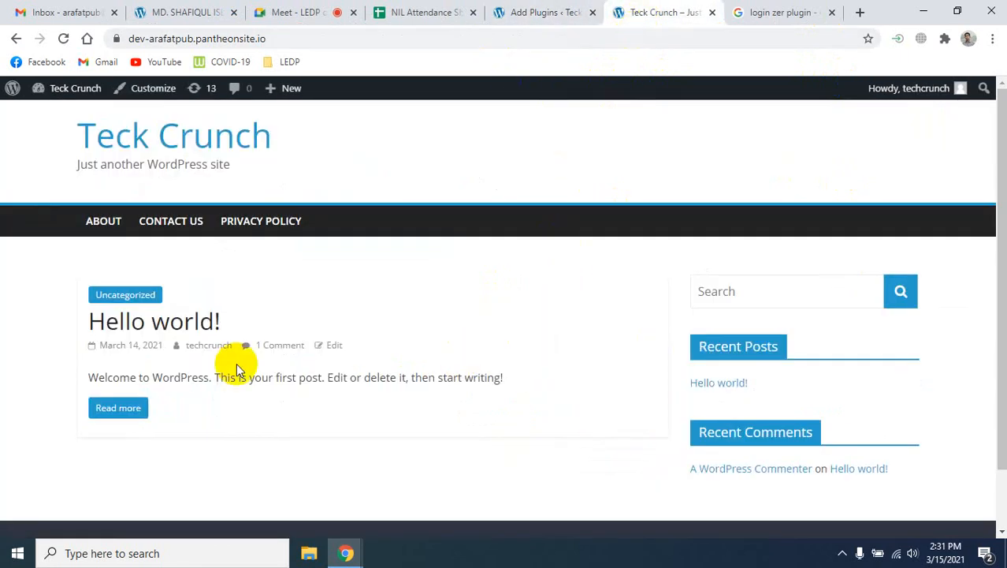
click(509, 10)
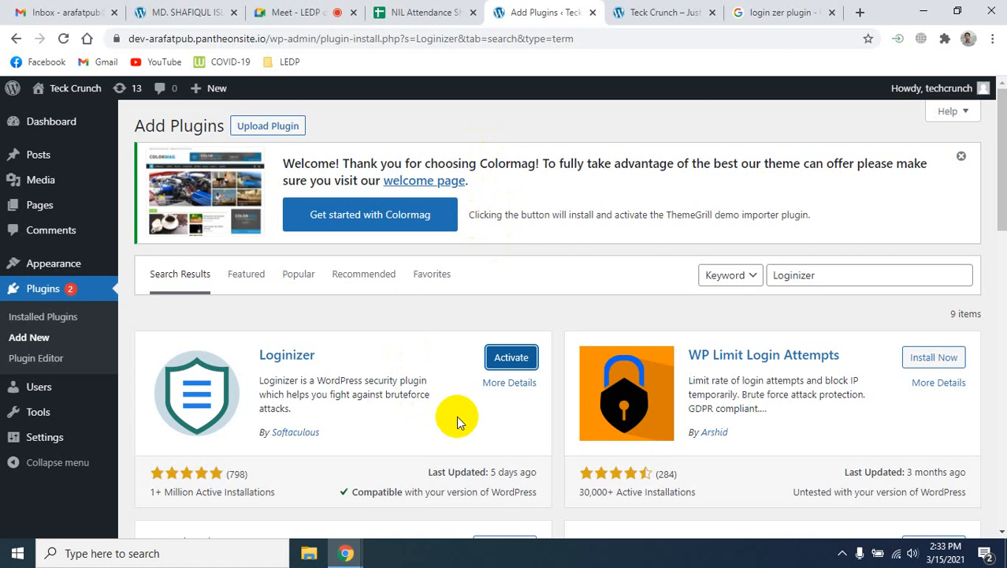
Step: Replace the plugin search term with "Classic" to find the Classic Editor plugin
double_click(826, 278)
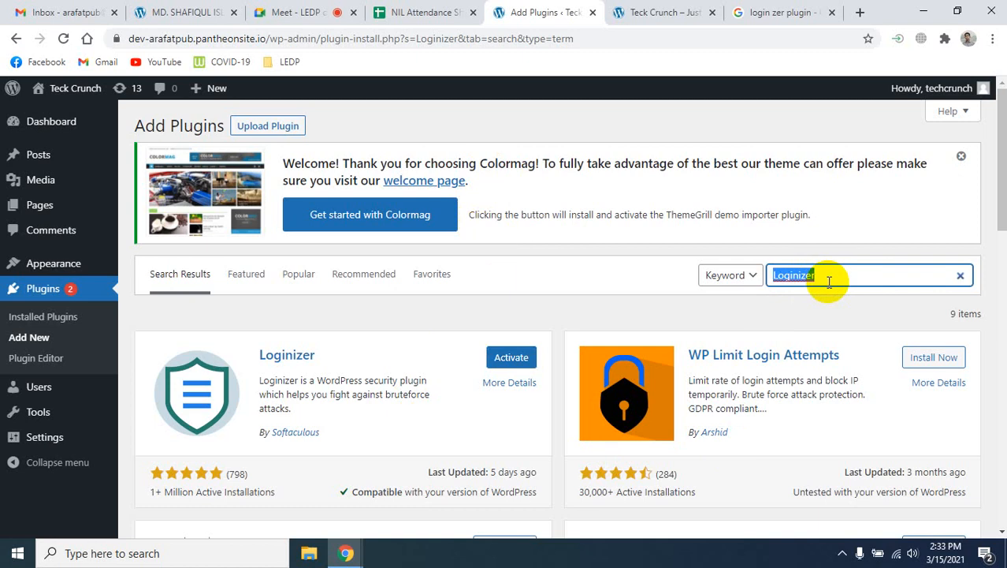
text(Cla)
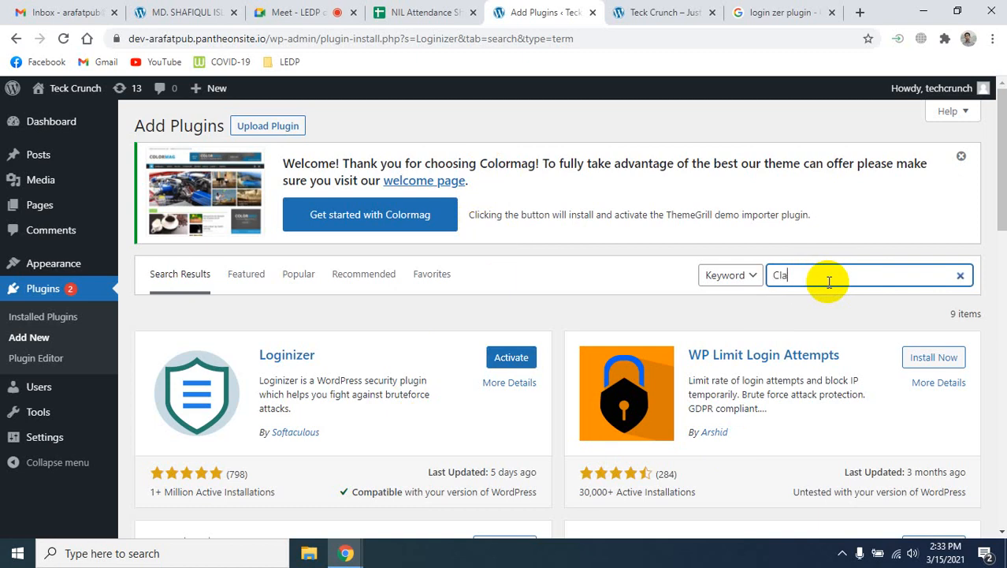
text(ssic)
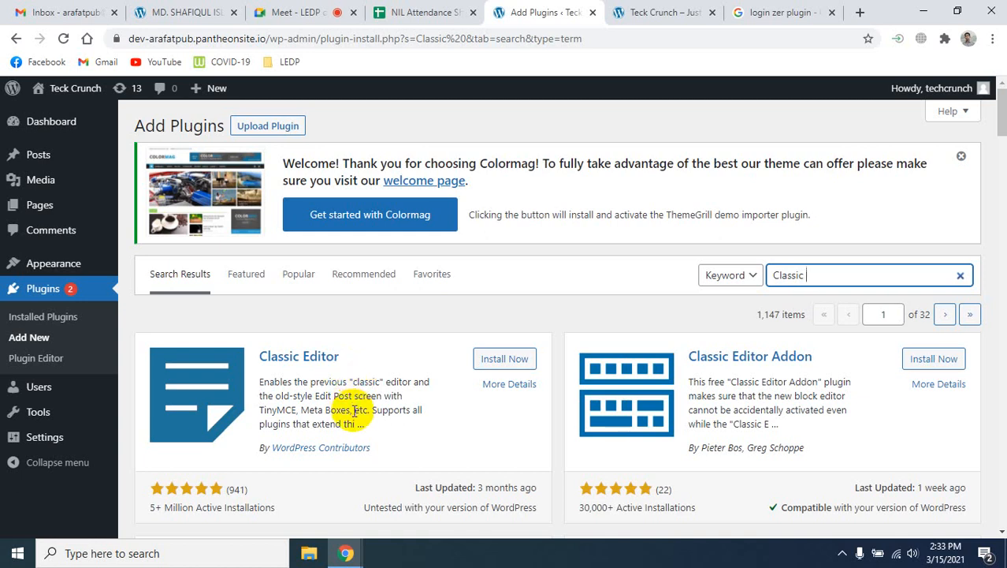
Step: Check the Google Meet call and the public front page briefly, and install the Classic Editor plugin from Add Plugins
click(264, 12)
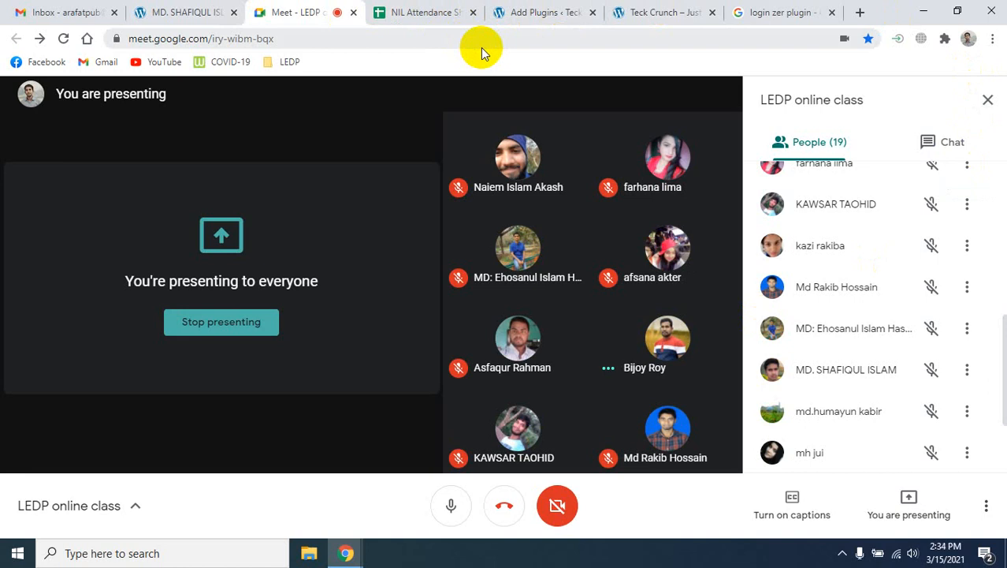
click(680, 12)
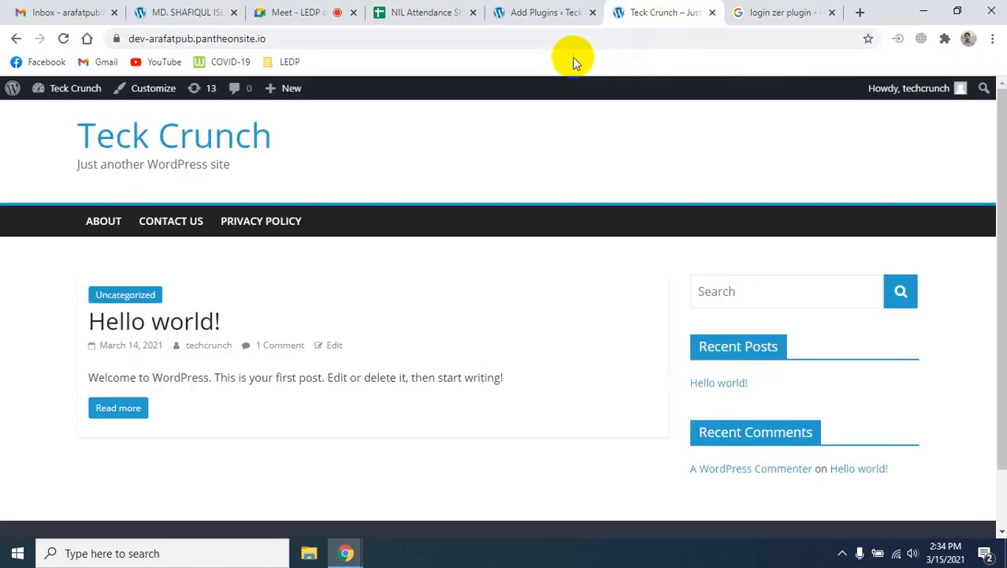
click(536, 13)
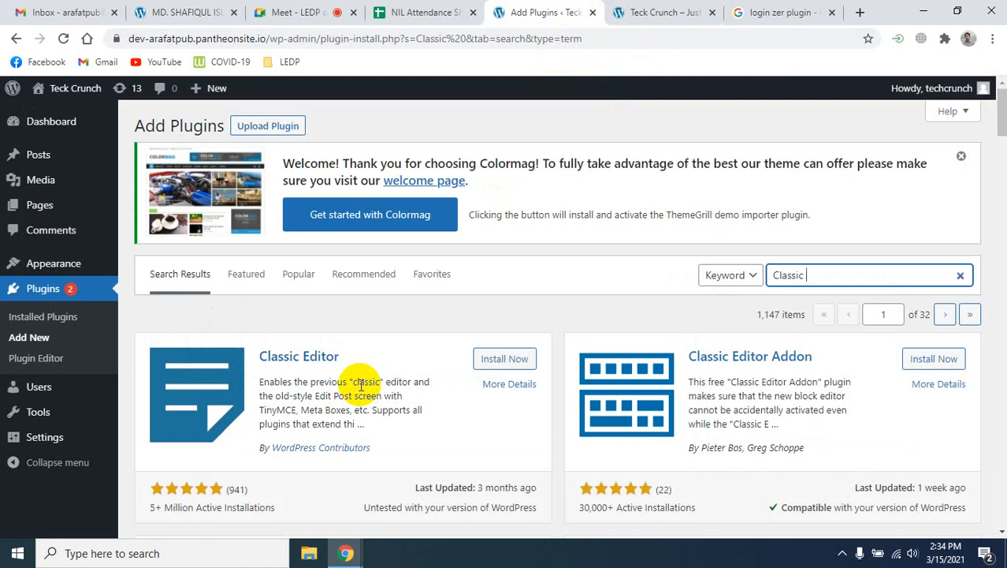
click(505, 360)
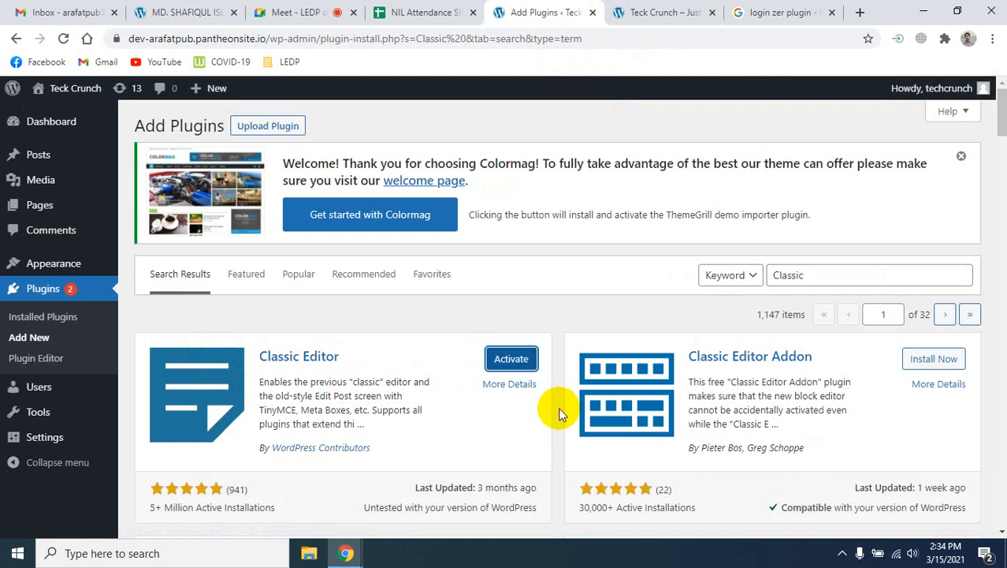
Step: Check the Google Meet call and the site's front page again, and return to the Add Plugins page
click(304, 11)
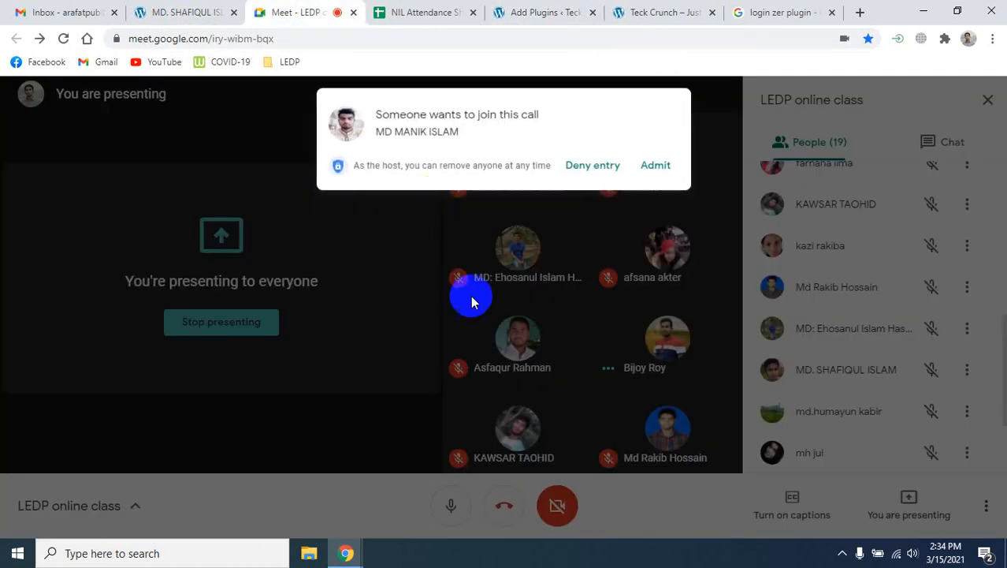
click(638, 11)
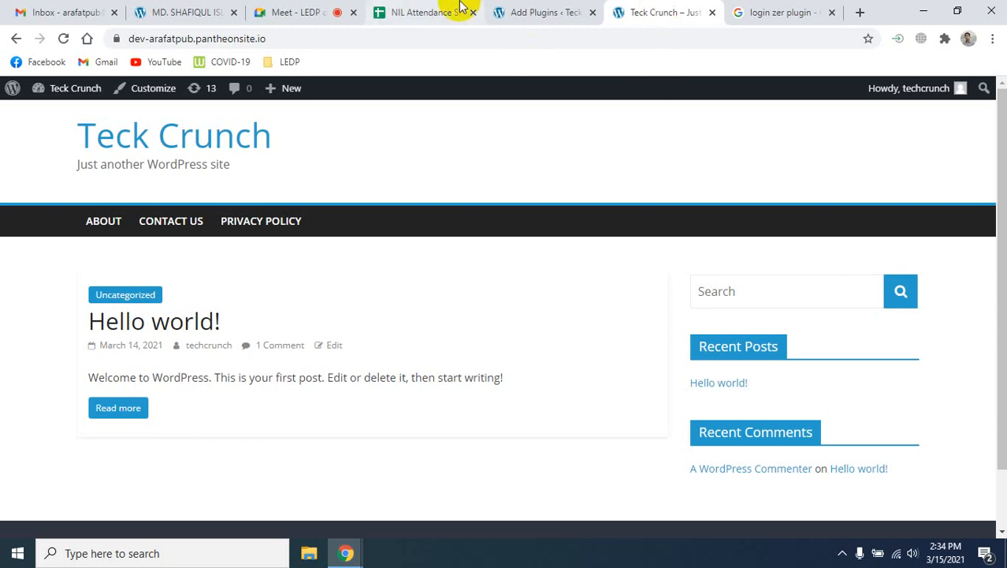
click(551, 11)
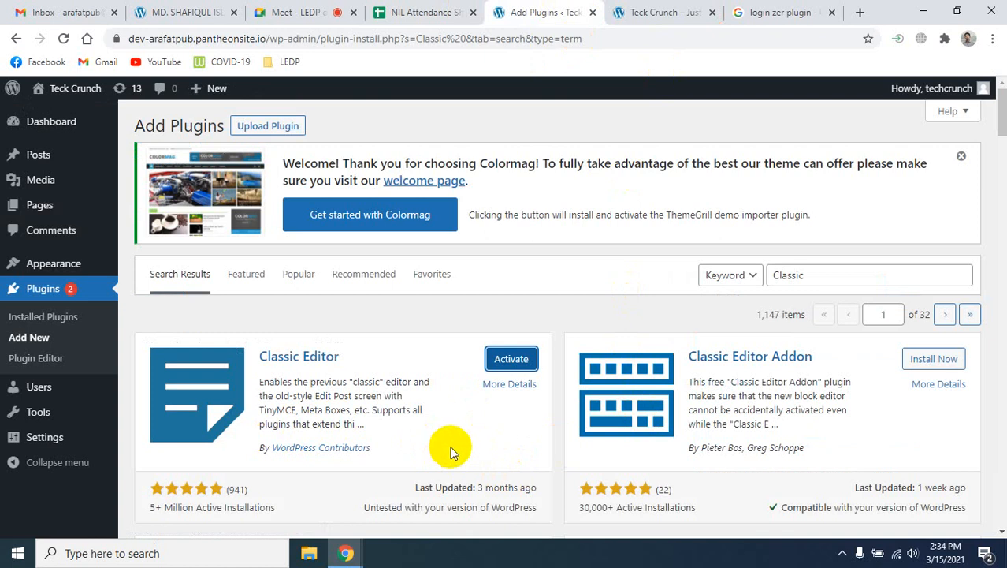
Step: Replace the plugin search term with "Wpupper" to find the WPUpper Share Buttons plugin
click(808, 275)
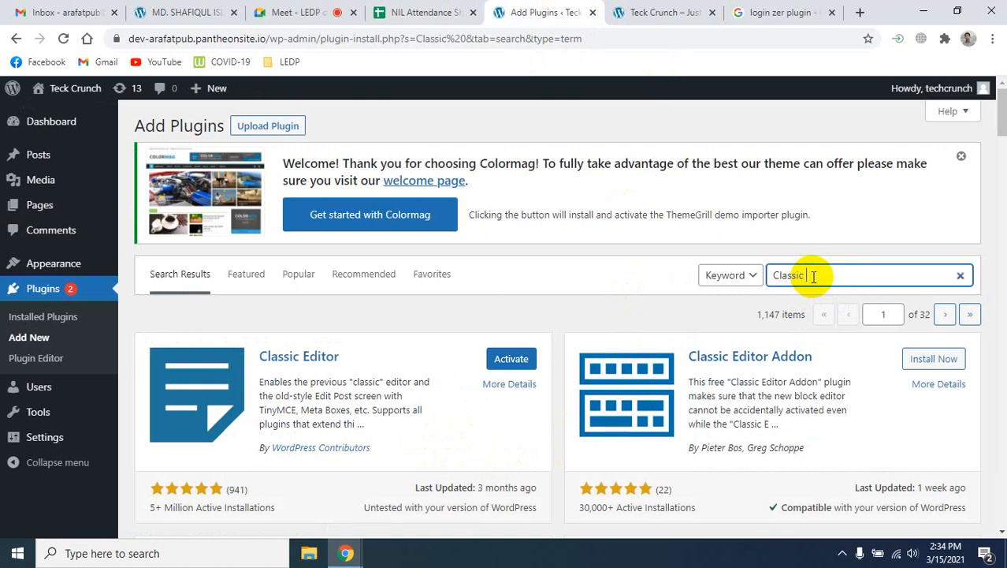
key(BackSpace)
key(BackSpace)
key(BackSpace)
key(BackSpace)
key(BackSpace)
key(BackSpace)
key(BackSpace)
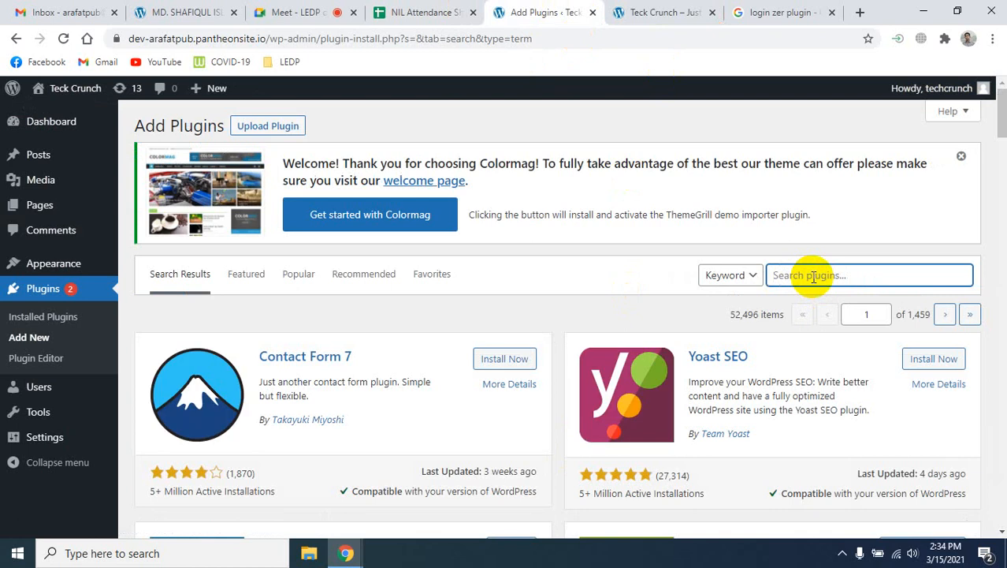
text(Wp)
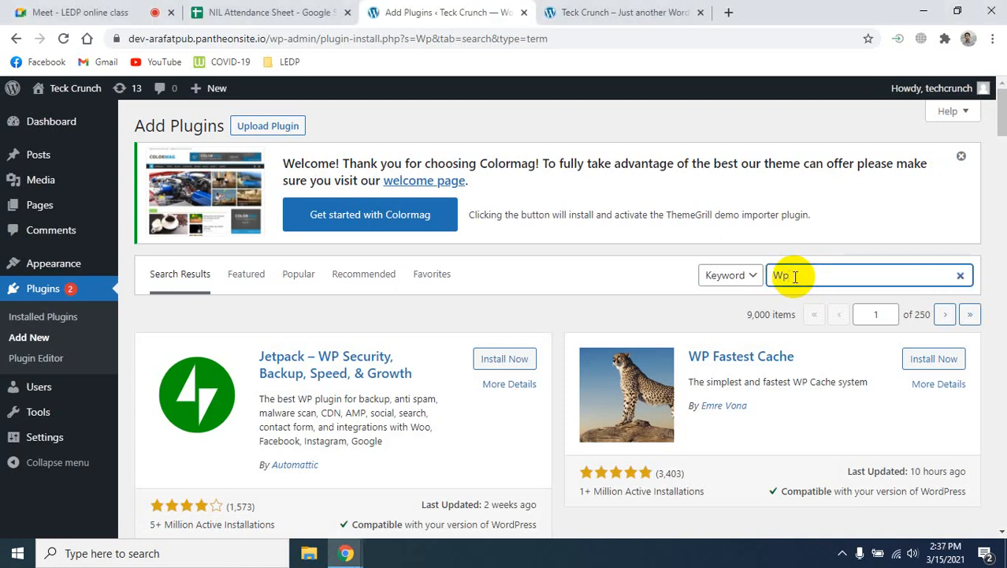
text(upper)
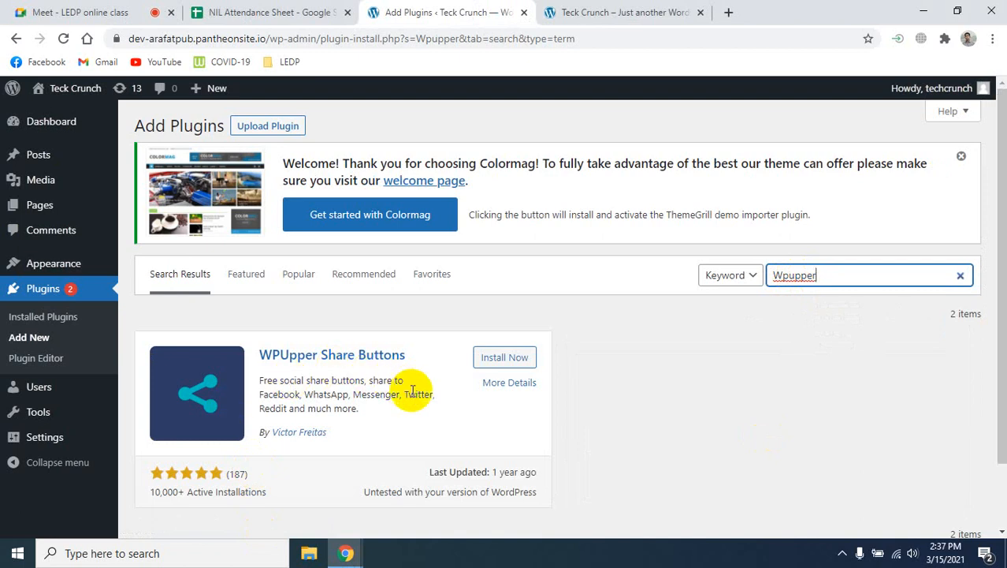
Step: Look over the Teck Crunch front page briefly, and install the WPUpper Share Buttons plugin from Add Plugins
click(642, 12)
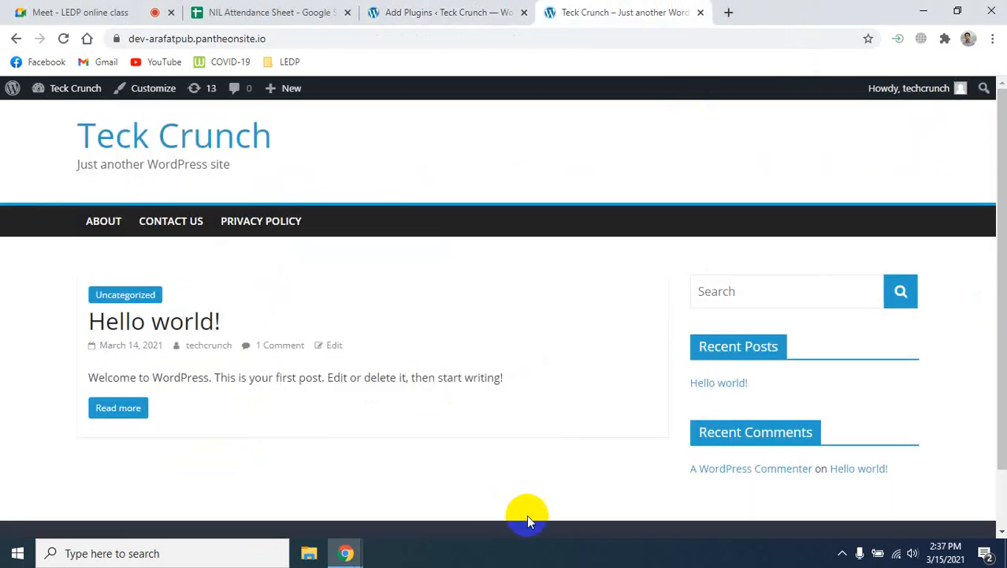
scroll(590, 476, down, 1)
scroll(589, 476, up, 1)
click(441, 12)
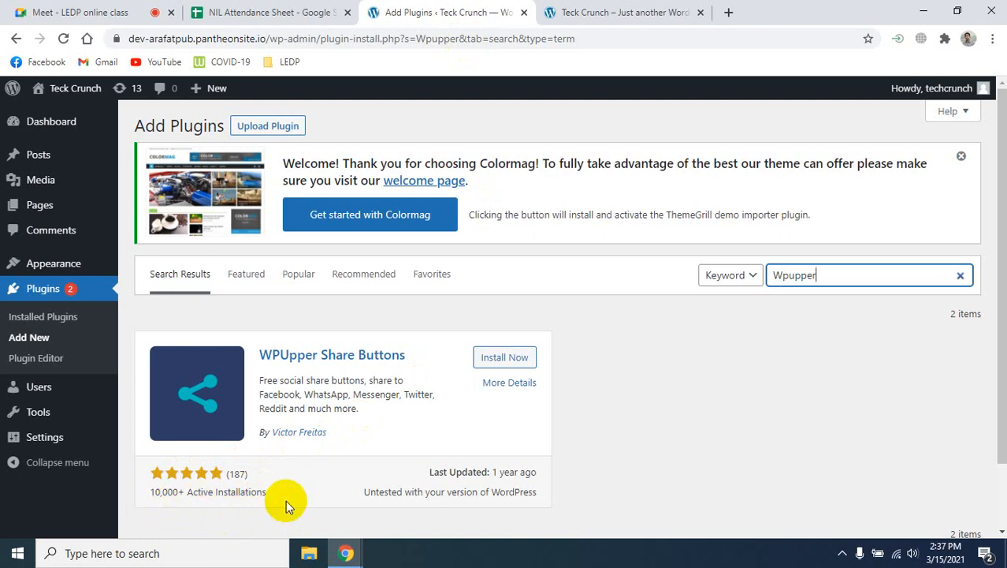
click(492, 364)
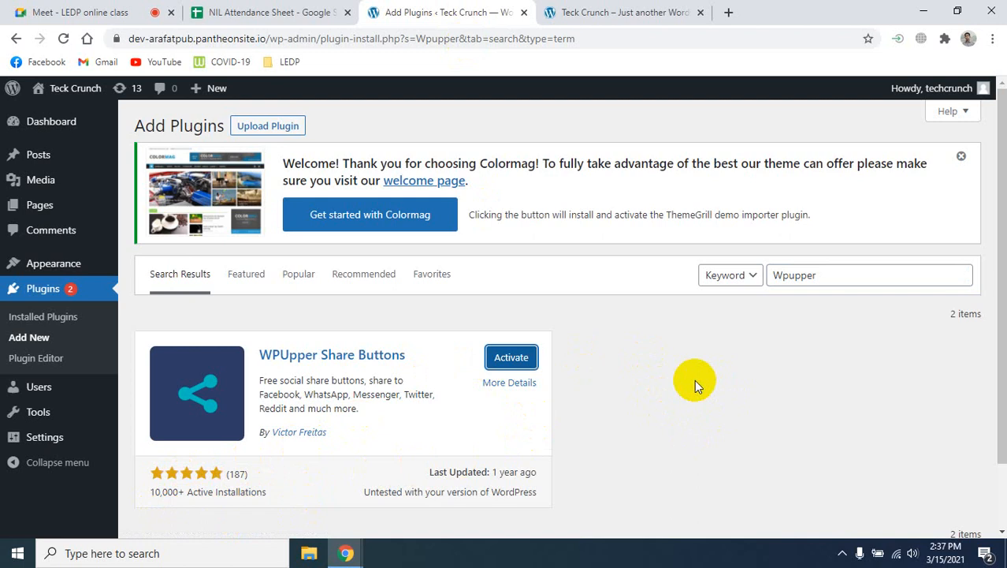
Step: View the Contact Us page of the Teck Crunch public site and open a new browser tab
click(626, 12)
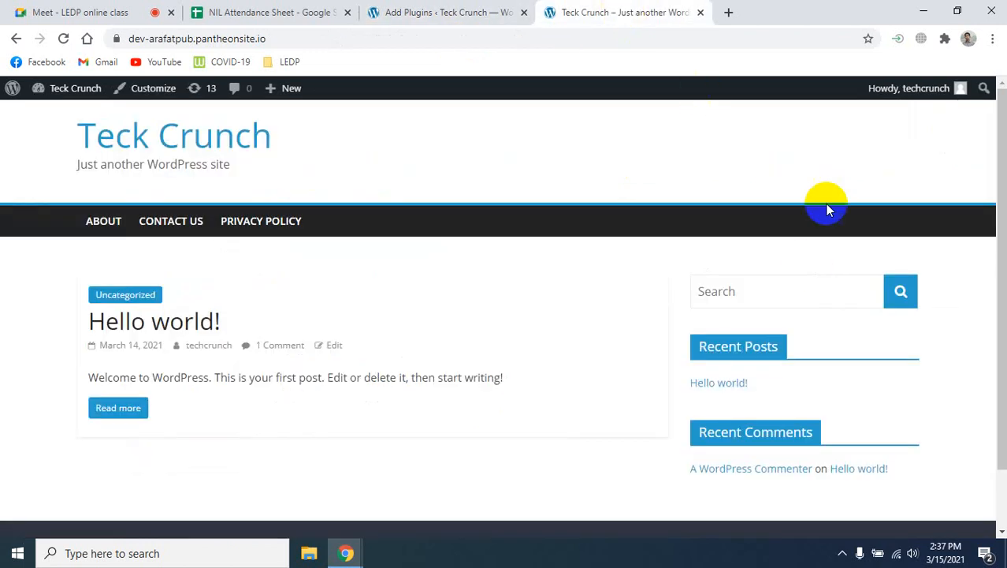
click(177, 225)
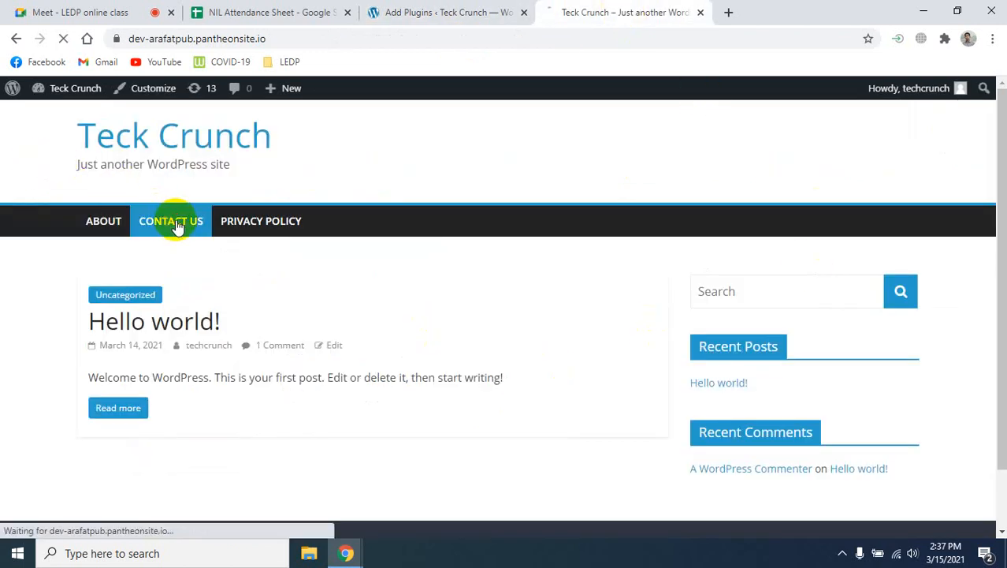
scroll(512, 371, down, 1)
scroll(513, 376, up, 1)
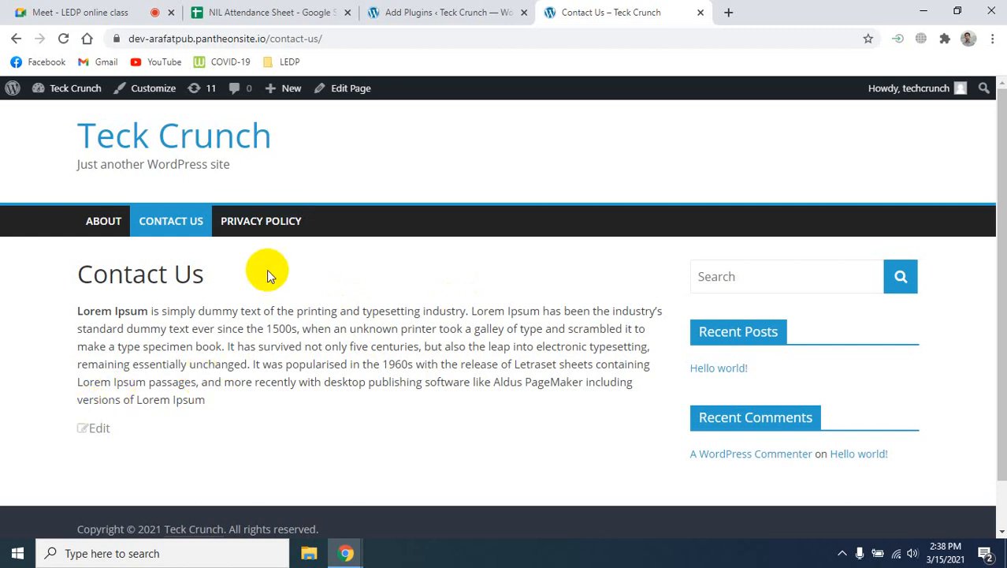
click(728, 12)
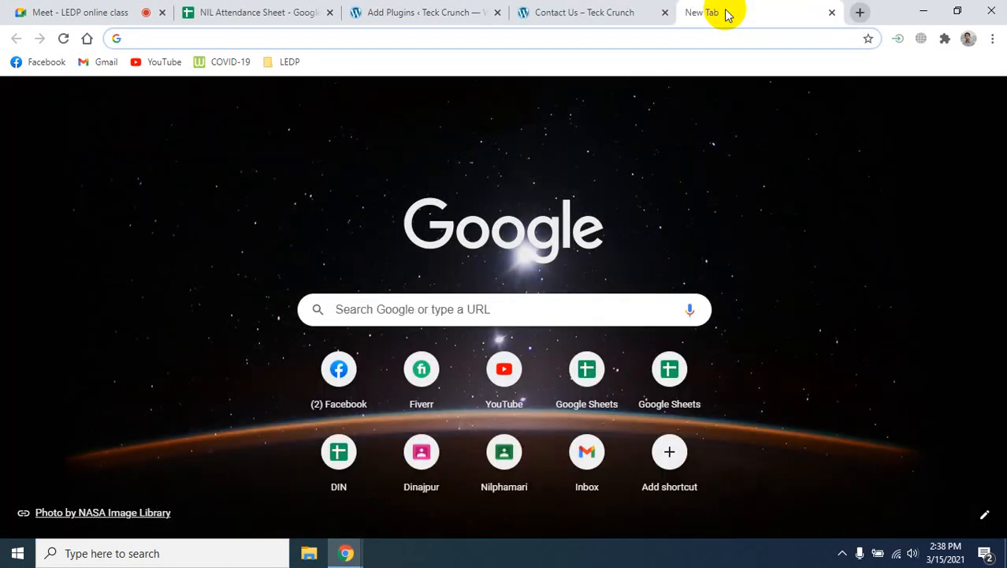
text(ma)
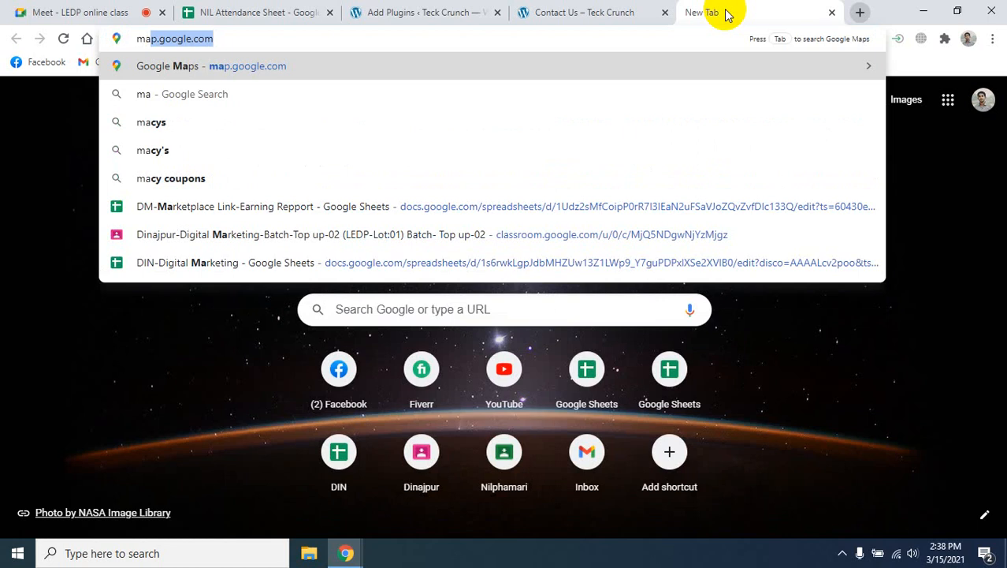
text(ni)
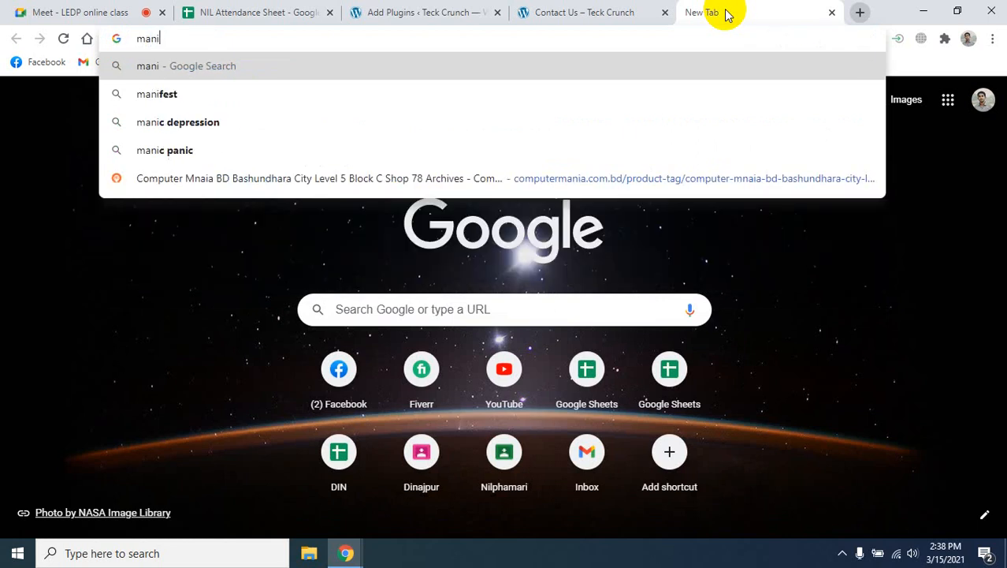
key(BackSpace)
key(BackSpace)
key(BackSpace)
key(BackSpace)
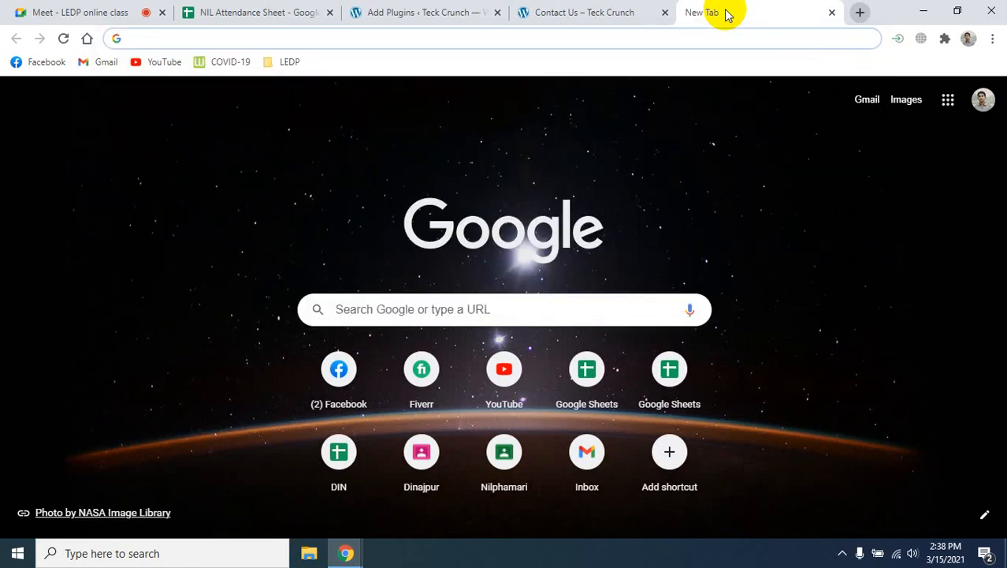
Step: Open the archived freelancer portfolio from the address suggestions, and strip the web.archive.org prefix to load the Blogspot site directly
text(naim)
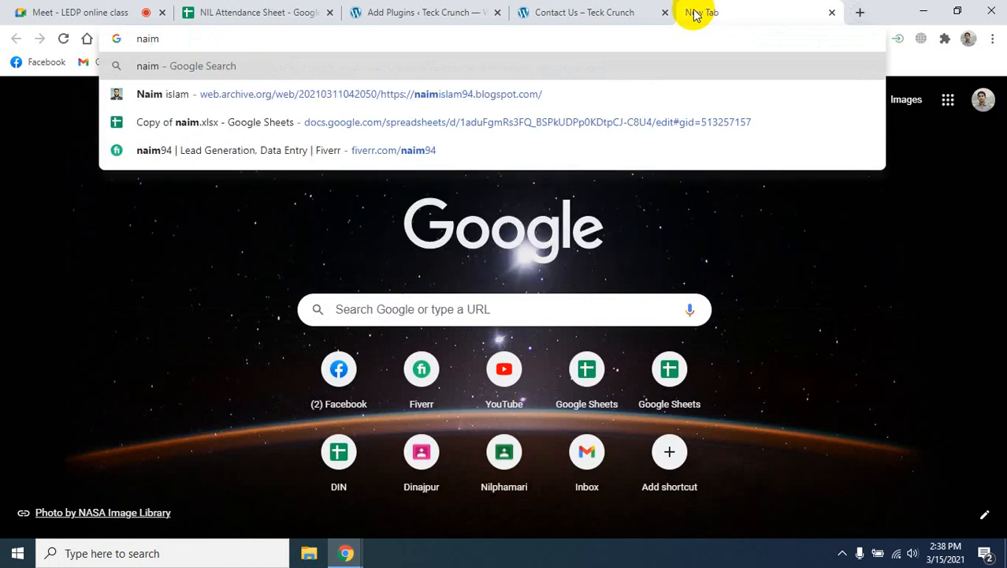
click(443, 88)
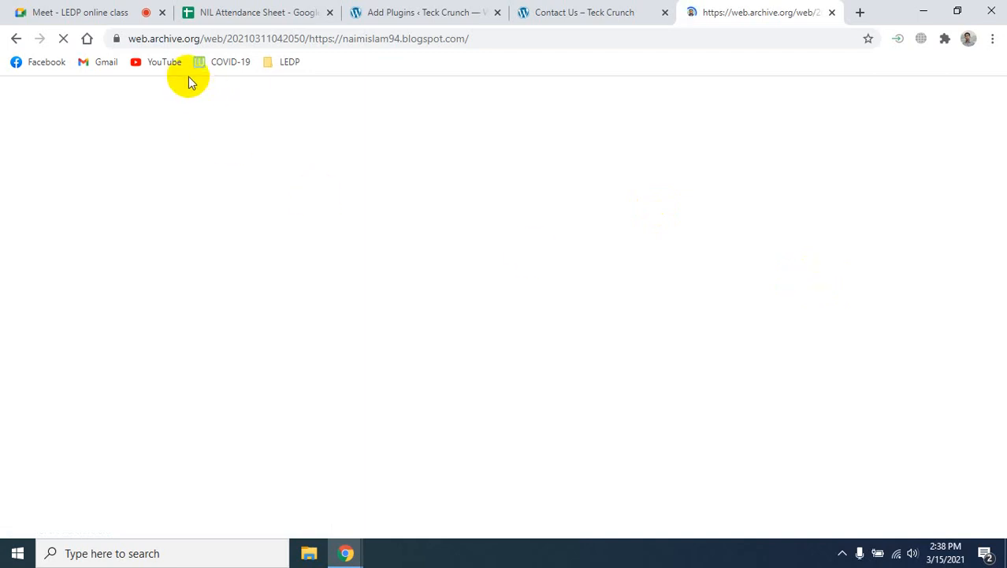
click(348, 36)
click(351, 37)
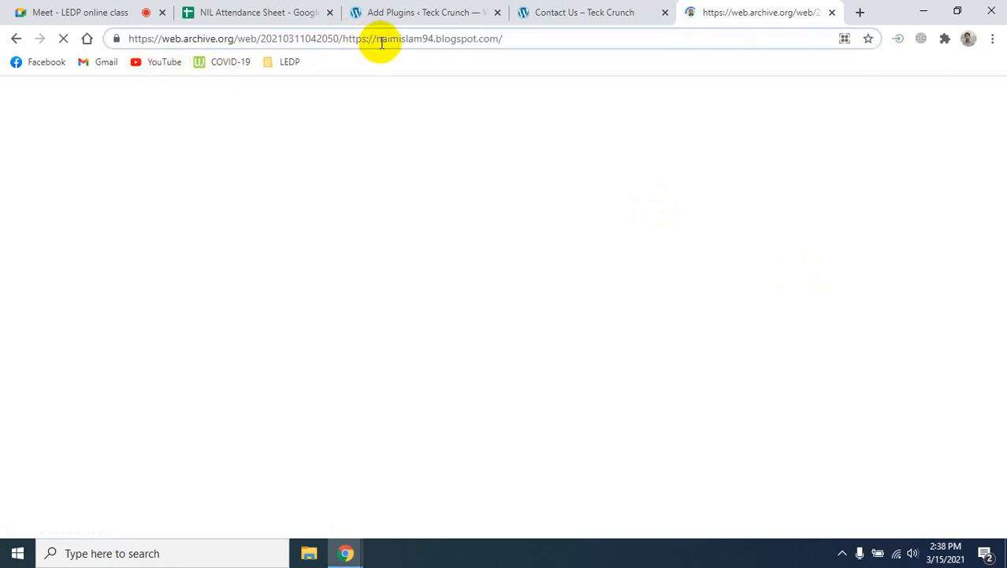
drag(371, 38, 395, 39)
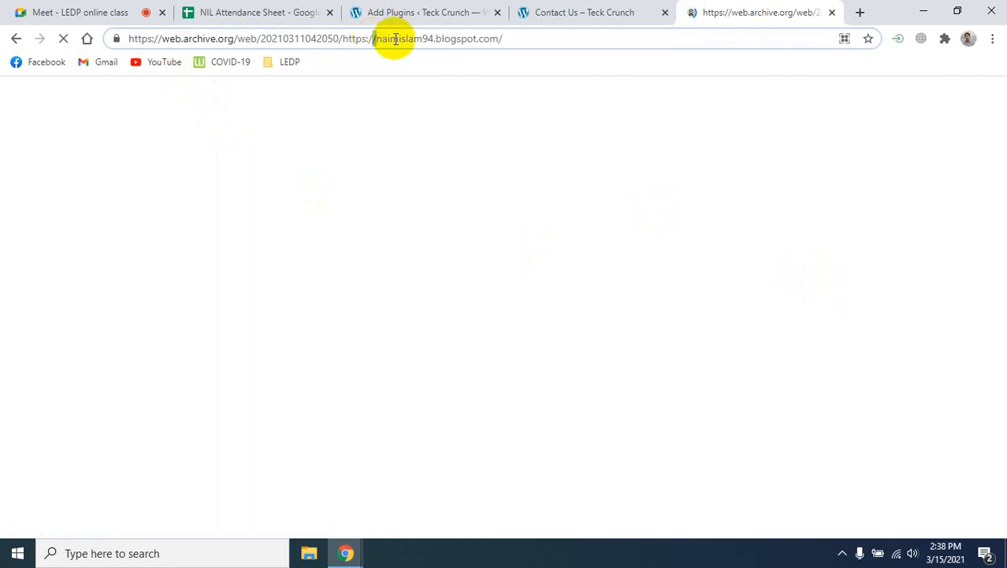
key(BackSpace)
key(BackSpace)
key(BackSpace)
key(BackSpace)
key(BackSpace)
key(BackSpace)
key(BackSpace)
key(BackSpace)
key(BackSpace)
key(BackSpace)
key(BackSpace)
key(BackSpace)
key(BackSpace)
key(BackSpace)
key(BackSpace)
key(BackSpace)
key(BackSpace)
key(BackSpace)
key(BackSpace)
key(BackSpace)
key(BackSpace)
key(BackSpace)
key(BackSpace)
key(BackSpace)
key(BackSpace)
key(BackSpace)
key(BackSpace)
key(BackSpace)
key(BackSpace)
key(BackSpace)
key(BackSpace)
key(BackSpace)
key(BackSpace)
key(BackSpace)
key(BackSpace)
key(BackSpace)
key(BackSpace)
key(BackSpace)
key(BackSpace)
key(BackSpace)
key(Return)
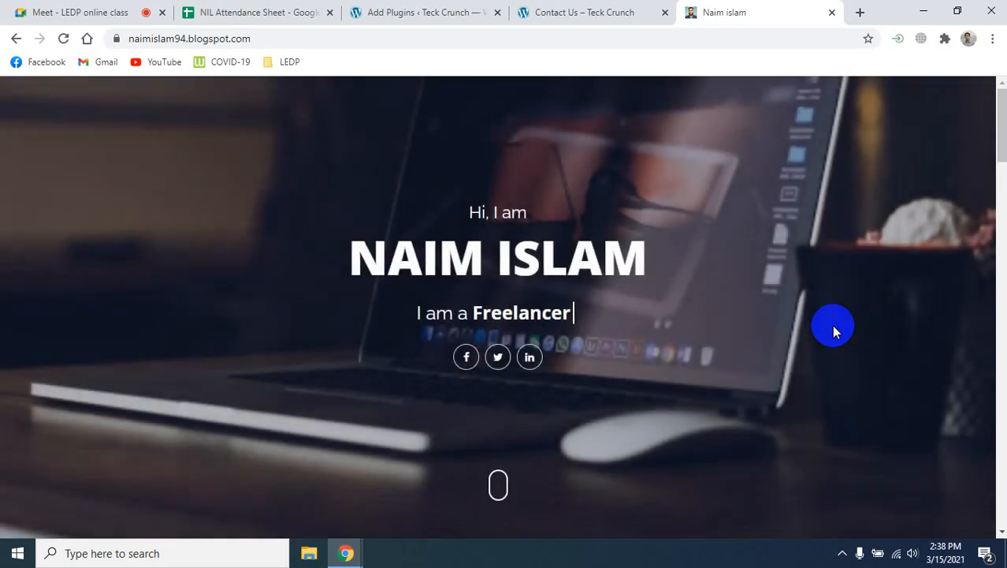
Step: Examine the contact form and contact details at the end of the portfolio site
scroll(834, 331, down, 10)
scroll(831, 324, down, 15)
scroll(831, 325, up, 3)
scroll(784, 315, down, 3)
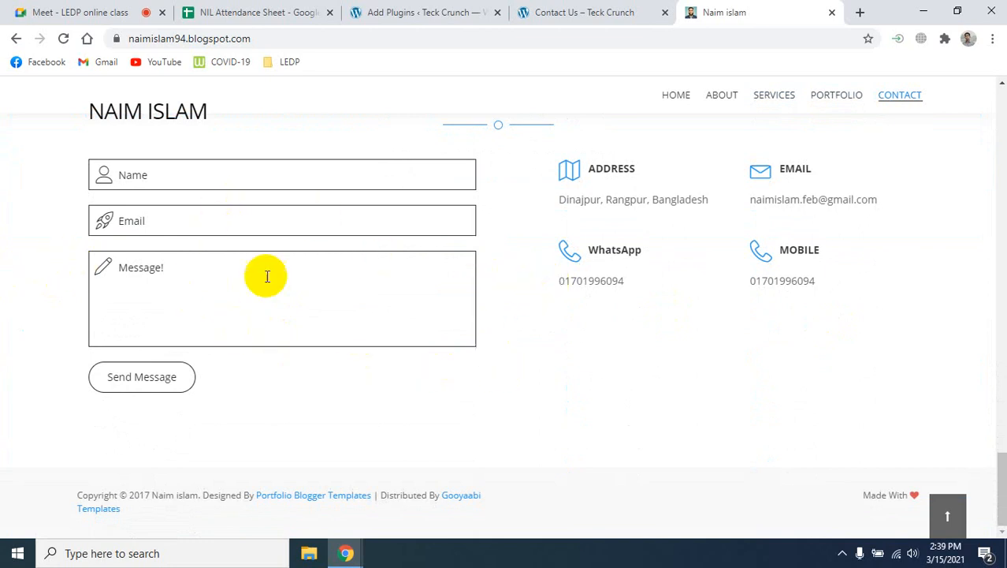
Step: Compare the Teck Crunch Contact Us page with the portfolio site, and return to the Add Plugins page
click(574, 11)
scroll(441, 387, down, 1)
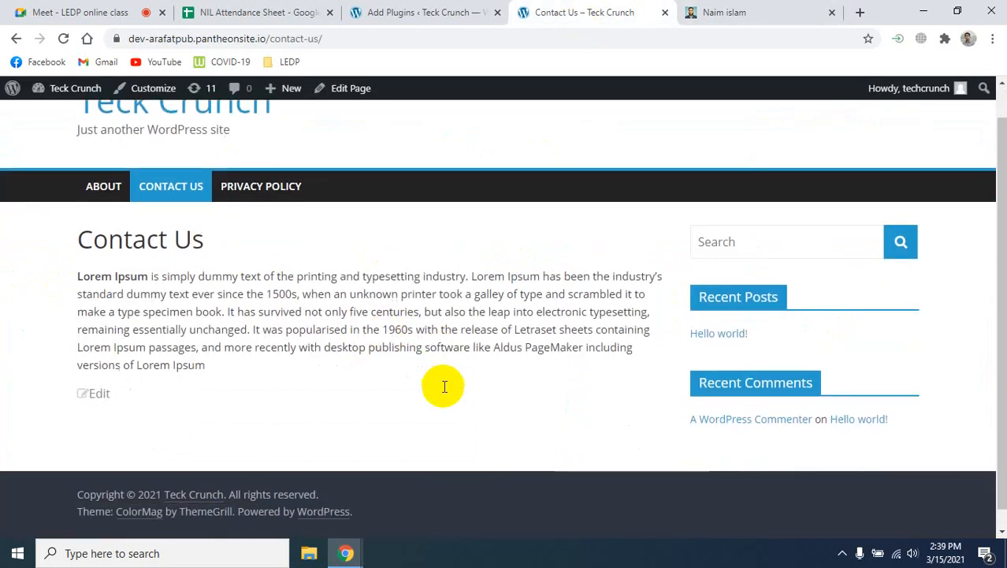
scroll(444, 386, up, 1)
click(384, 10)
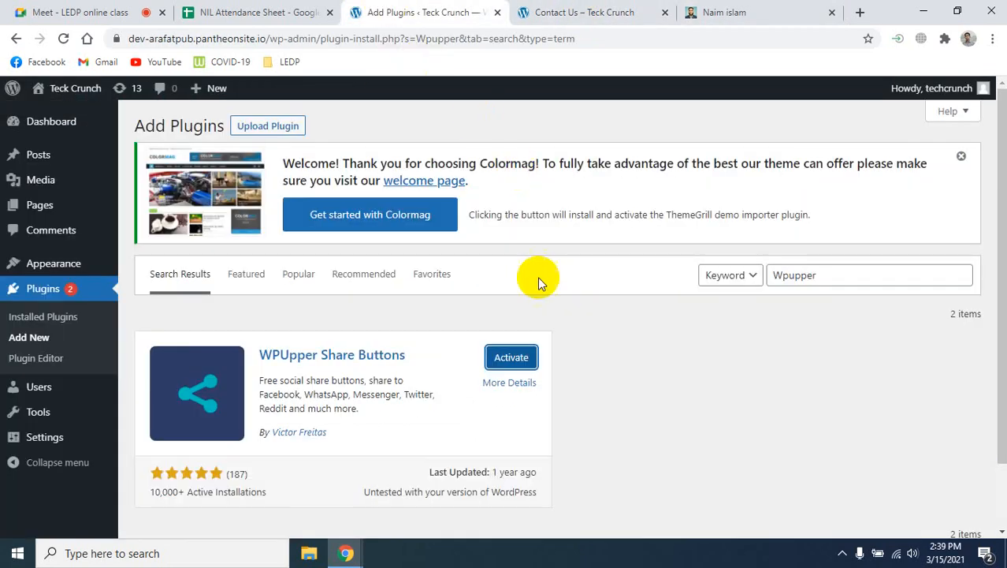
click(709, 10)
click(382, 14)
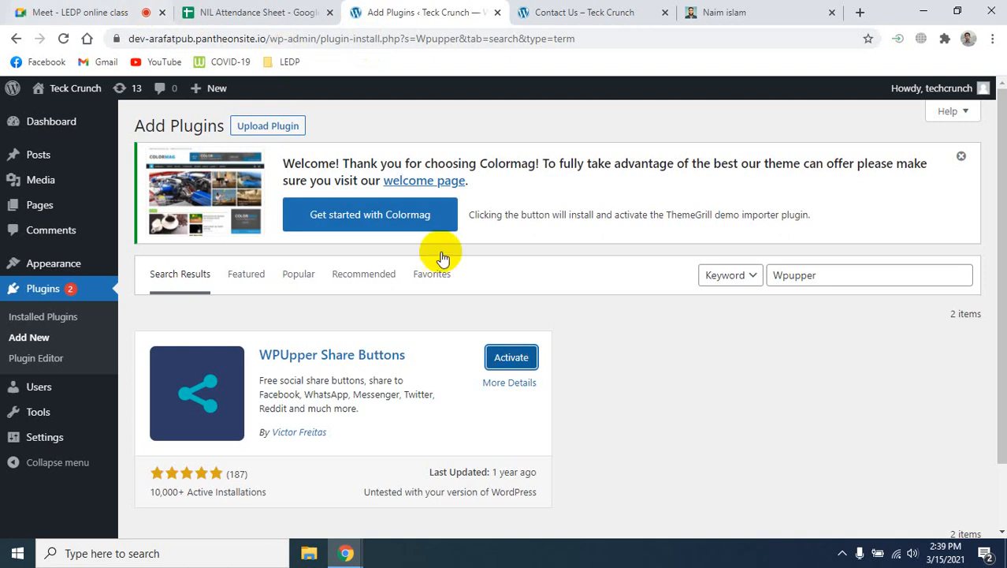
Step: Search the plugins for "wpforms" and install Contact Form by WPForms
double_click(830, 273)
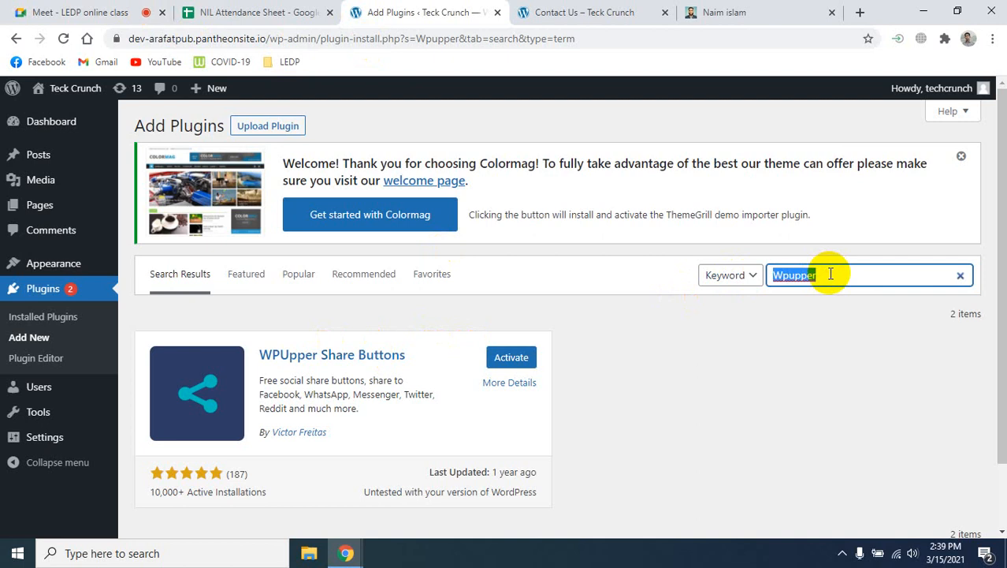
text(wpfo)
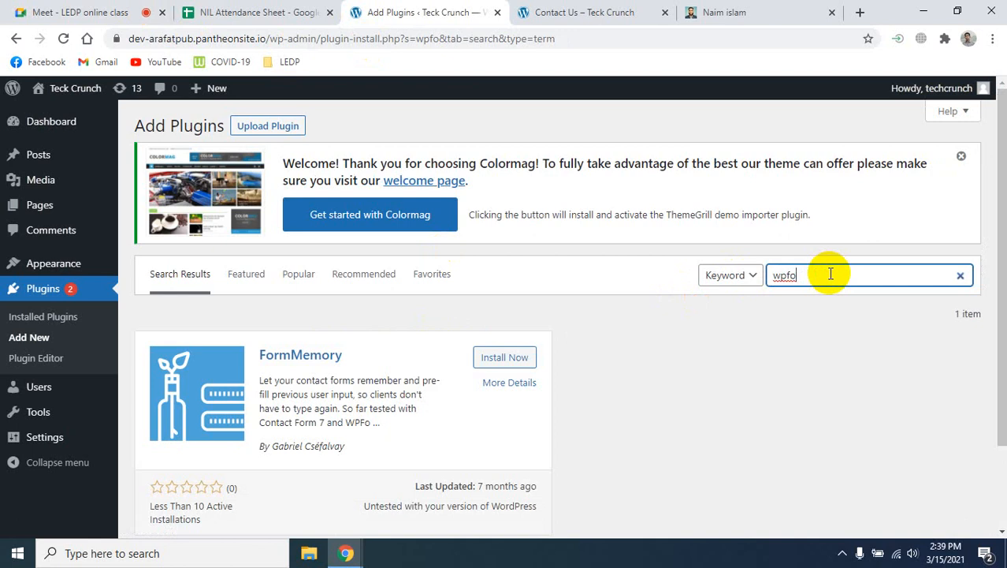
text(rms)
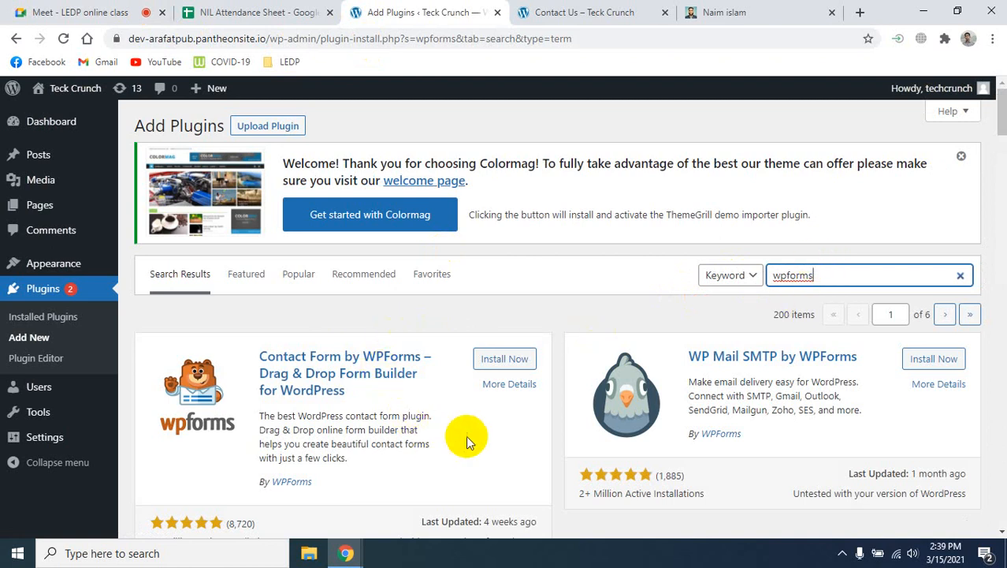
scroll(466, 435, down, 3)
scroll(734, 458, down, 2)
scroll(735, 464, up, 5)
click(501, 361)
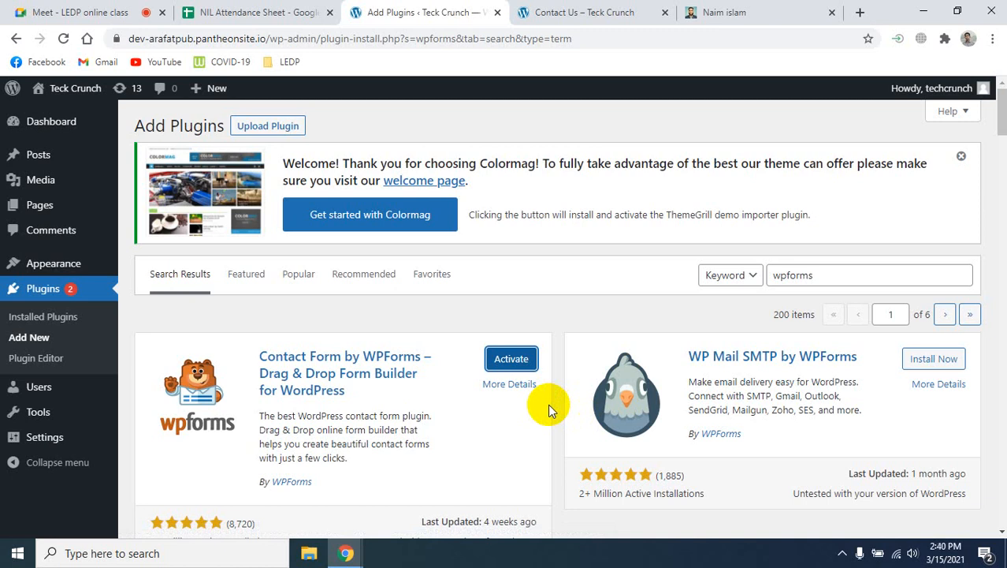
Step: Search the plugins for "duplicate post" and install the Duplicate Post plugin by Copy Delete Posts
double_click(838, 274)
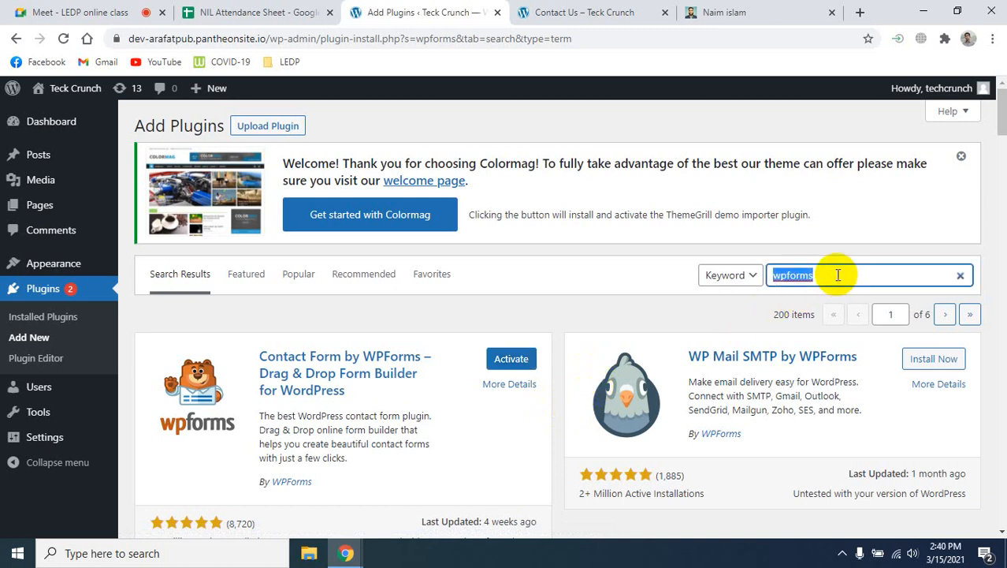
text(dupl)
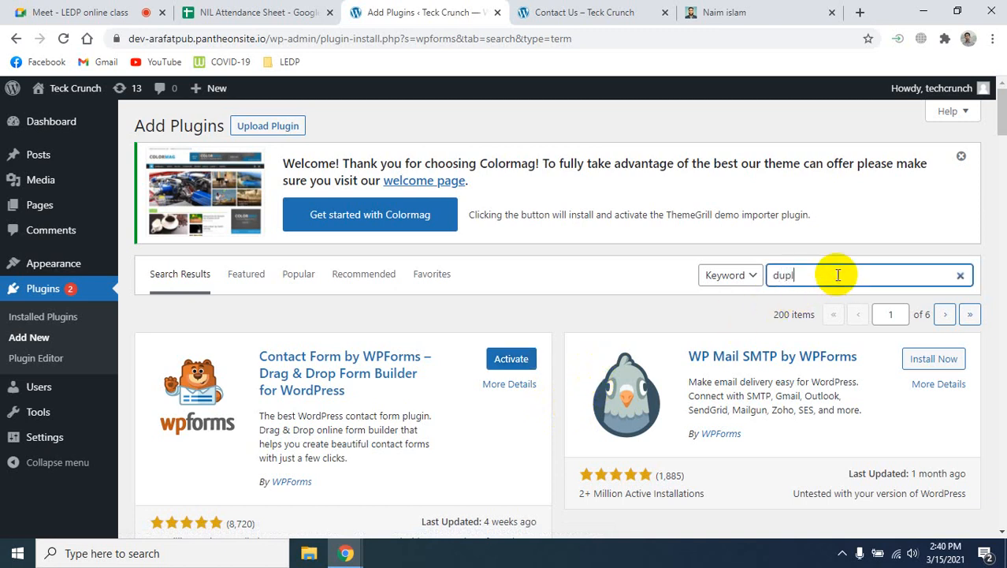
text(icate)
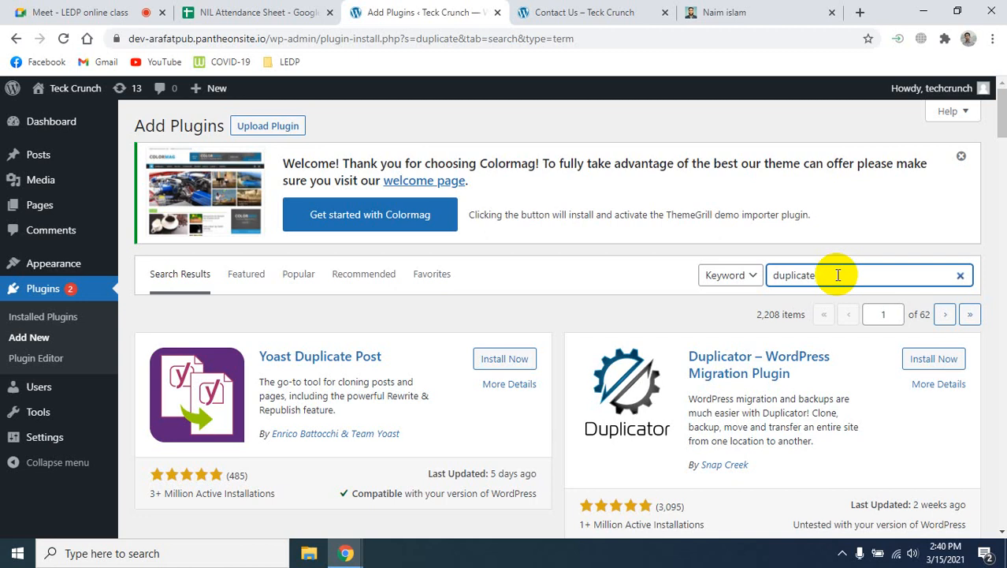
text(post)
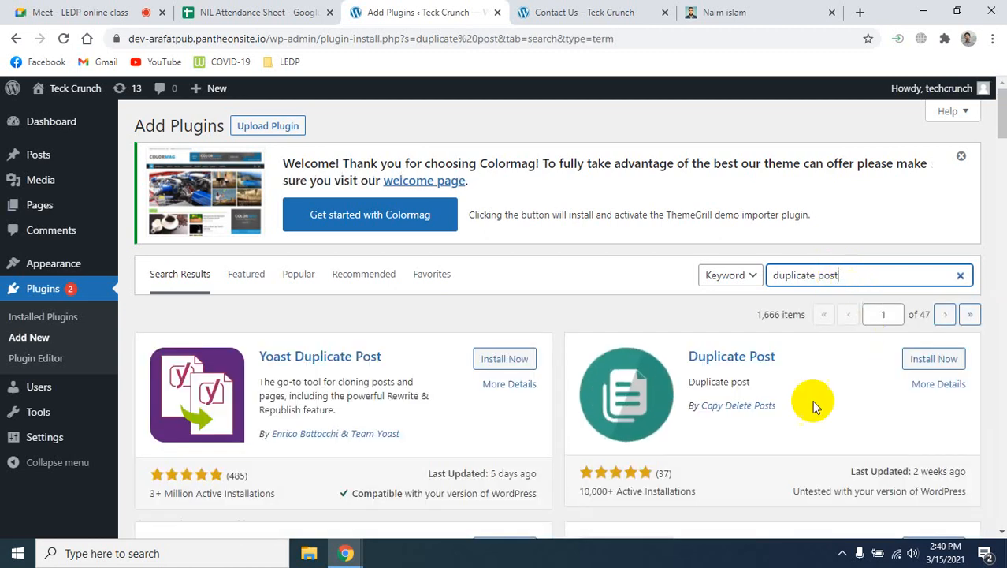
scroll(749, 414, down, 1)
scroll(746, 407, down, 2)
scroll(747, 407, up, 3)
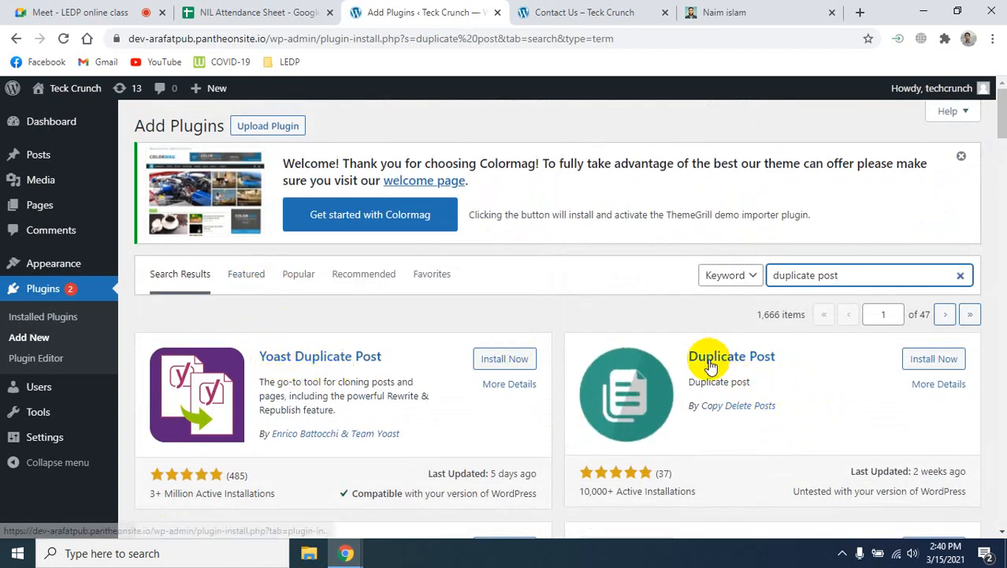
click(930, 361)
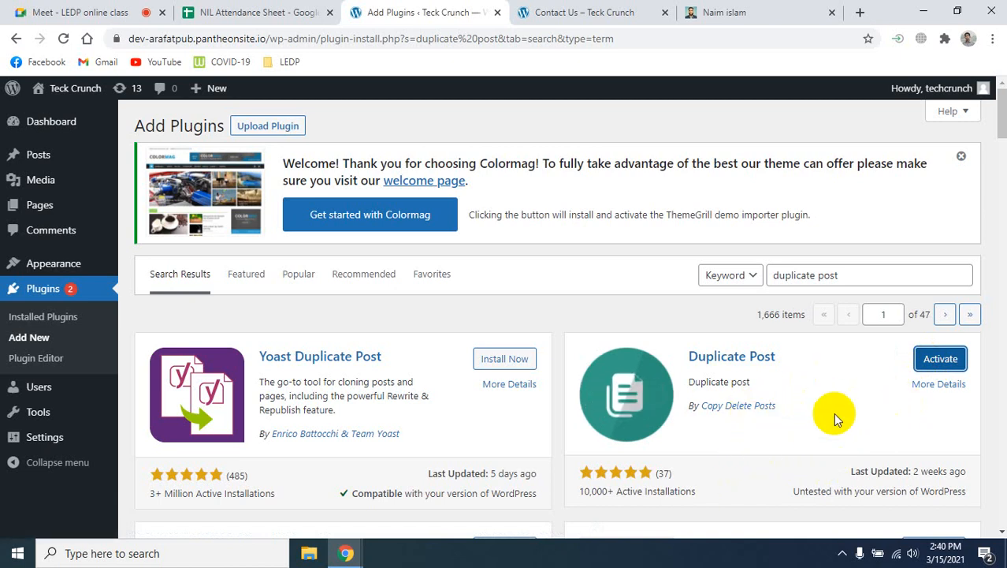
Step: Open the list of installed plugins for the site
click(43, 289)
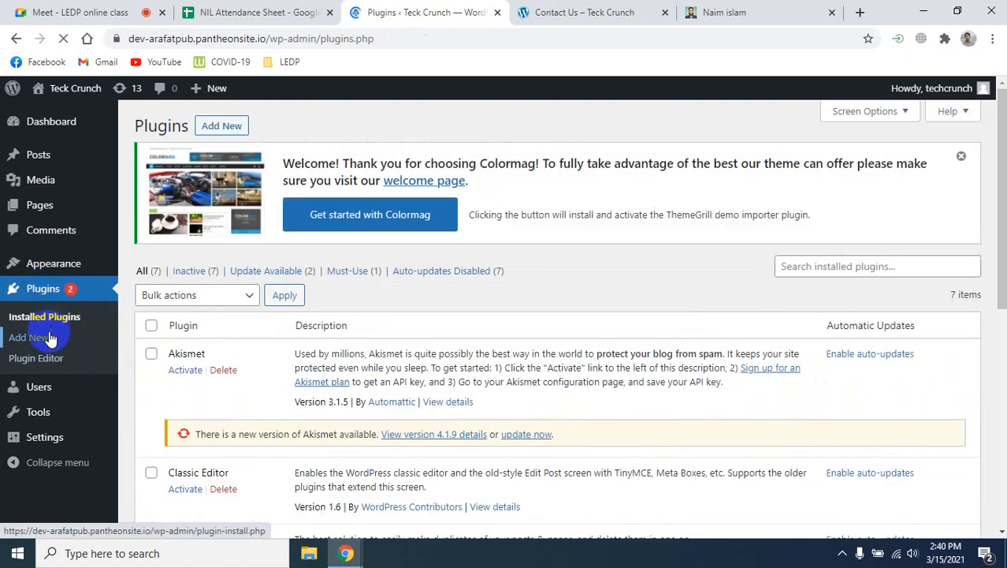
click(46, 325)
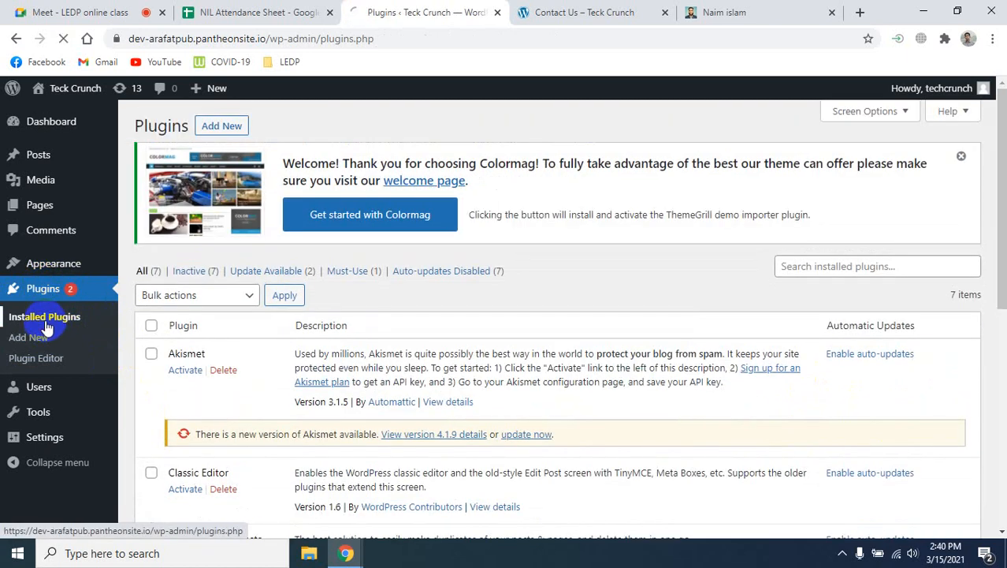
Step: Review the site's installed plugins, from Akismet down to WPUpper Share Buttons
scroll(416, 354, down, 5)
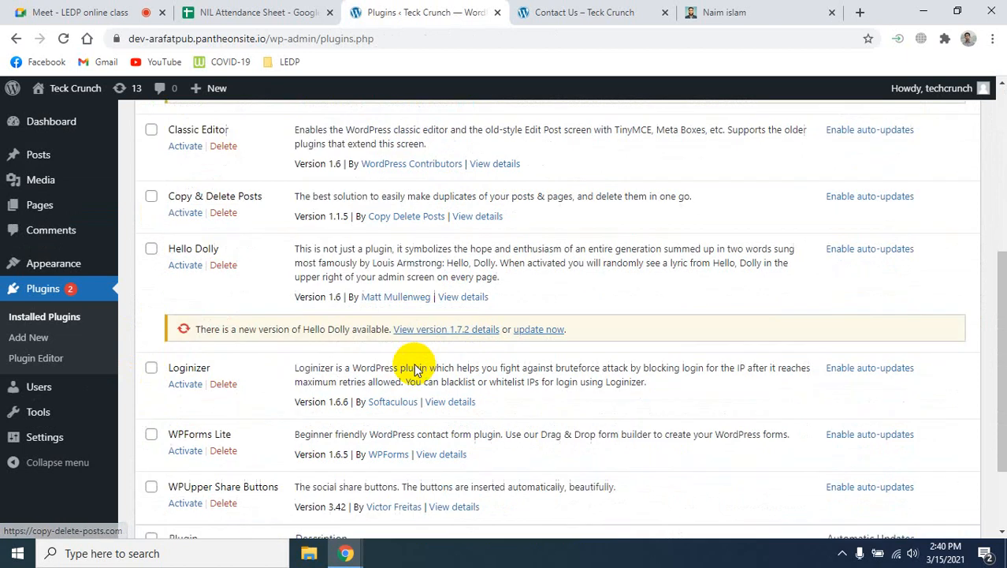
scroll(418, 370, up, 5)
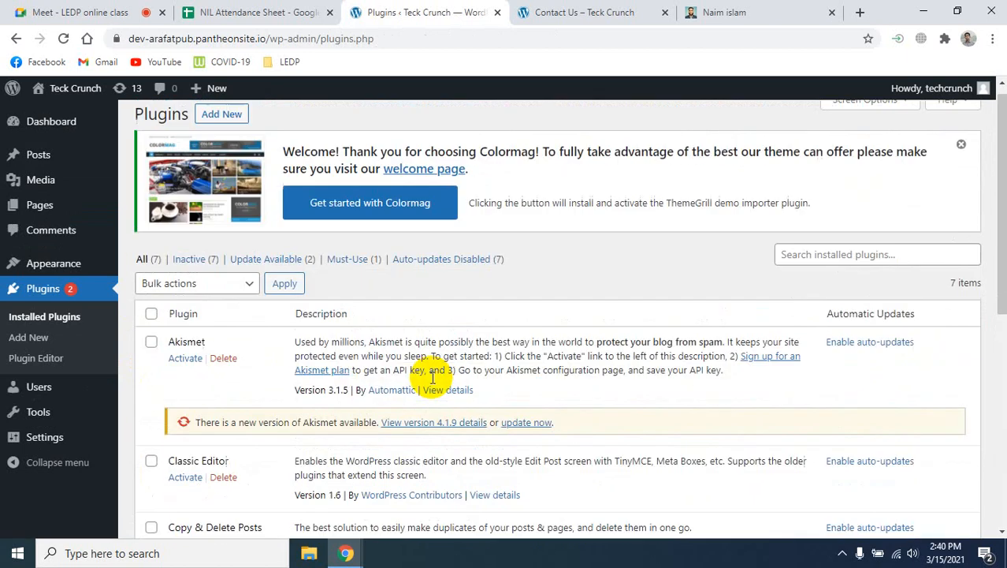
scroll(433, 376, down, 5)
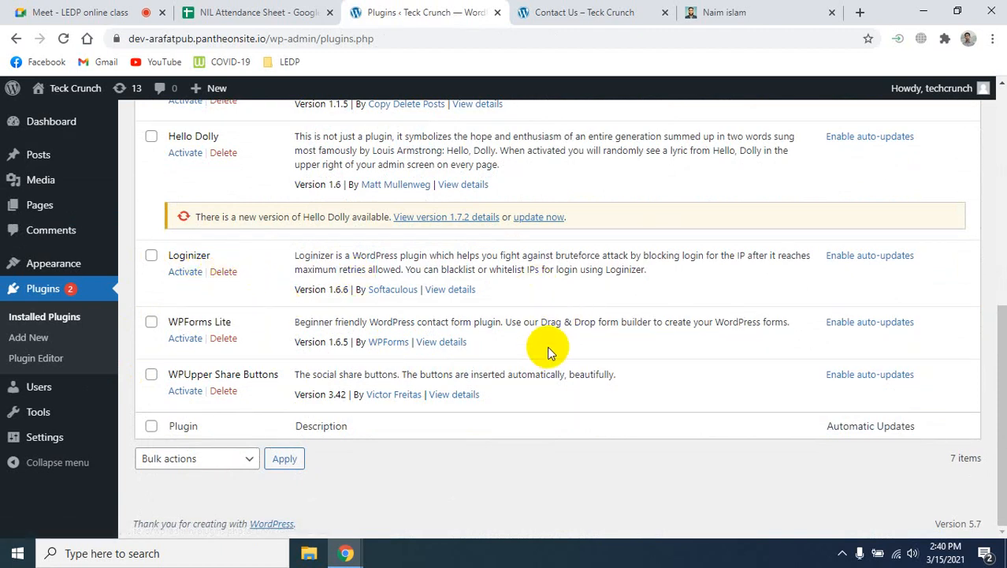
scroll(544, 347, up, 2)
scroll(544, 351, up, 2)
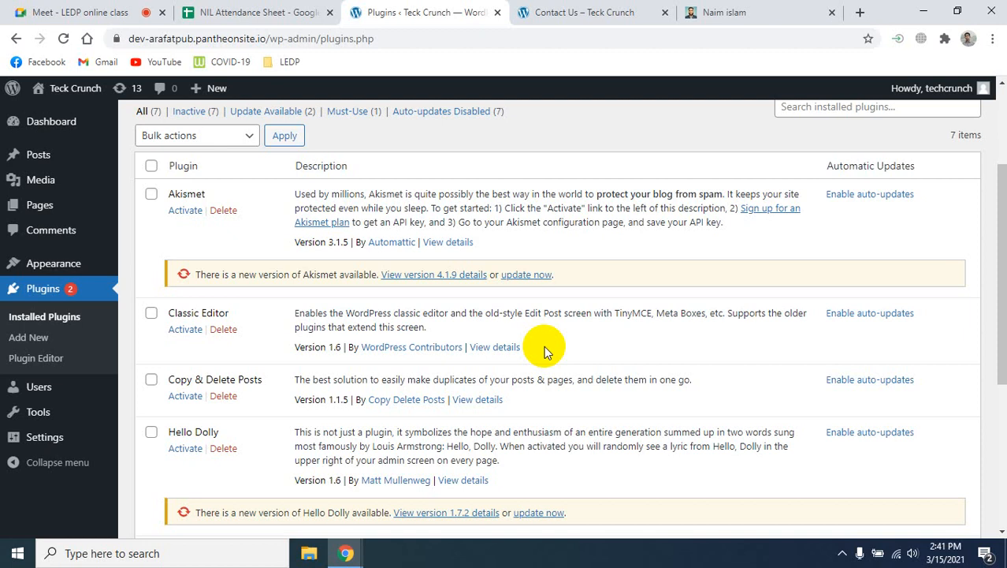
Step: Reload the Teck Crunch Contact Us page and compare it with the installed plugins list
click(581, 12)
click(63, 39)
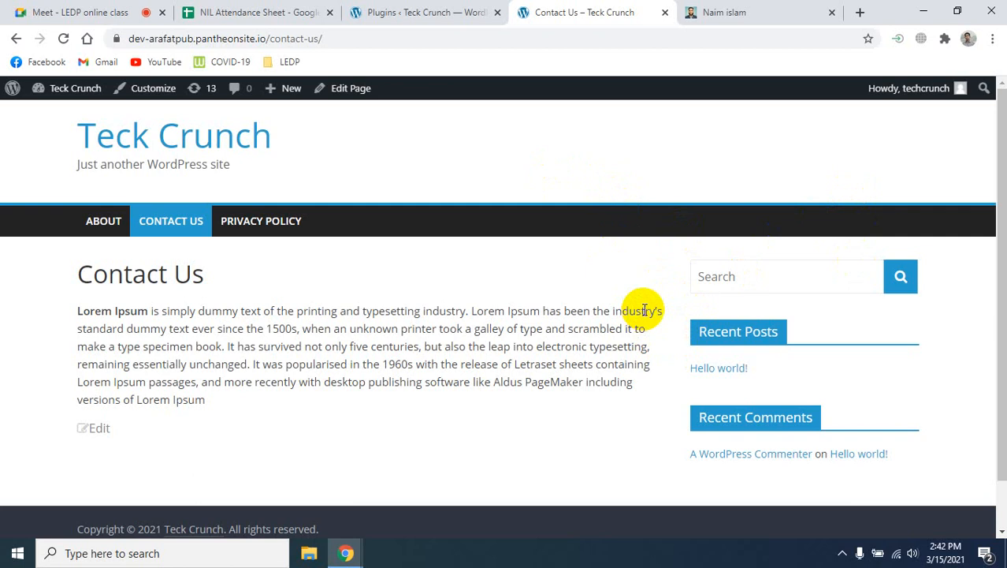
click(407, 11)
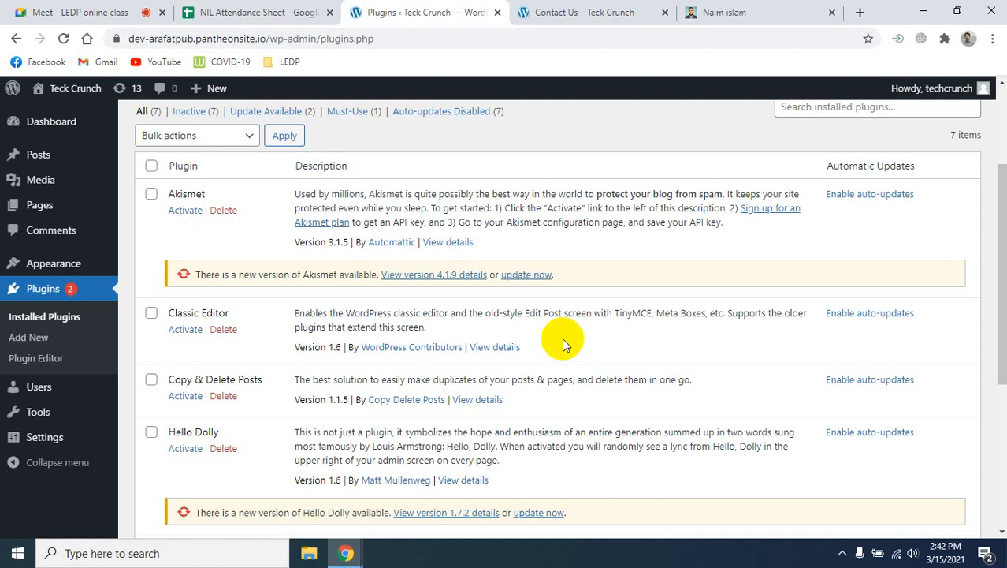
click(575, 15)
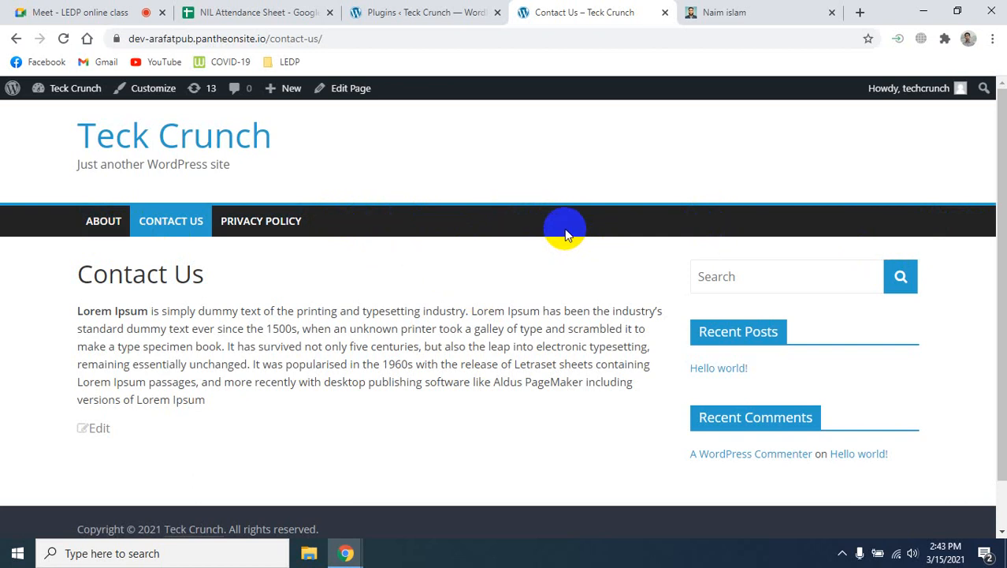
Step: Search Google for "social networking" in a new browser tab and open the Investopedia article
click(860, 11)
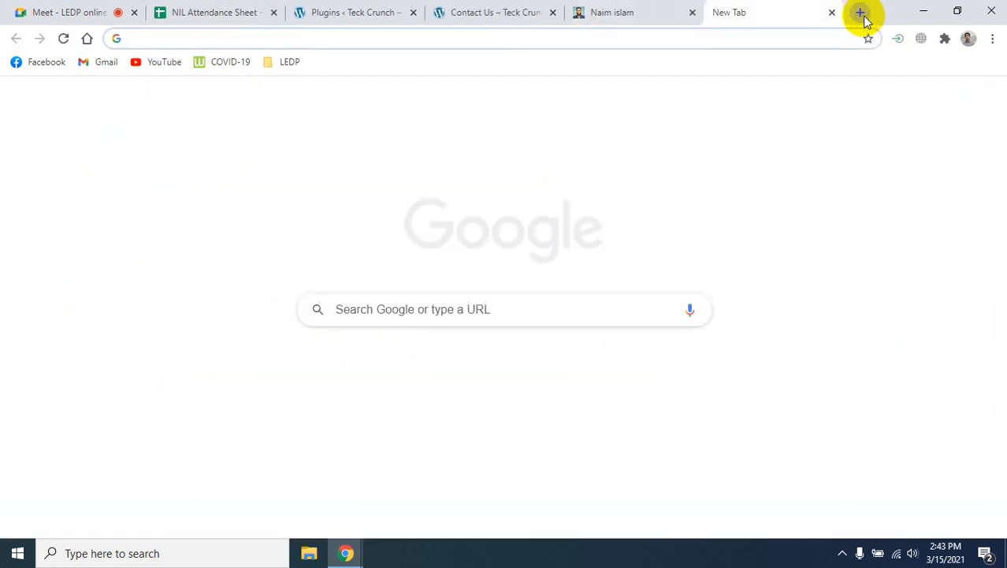
text(so)
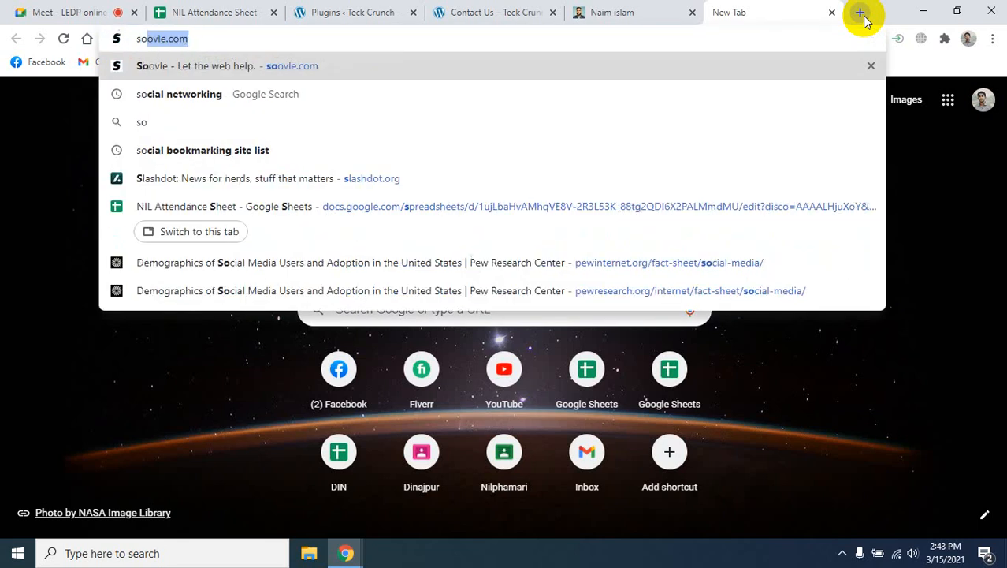
text(ci)
key(Return)
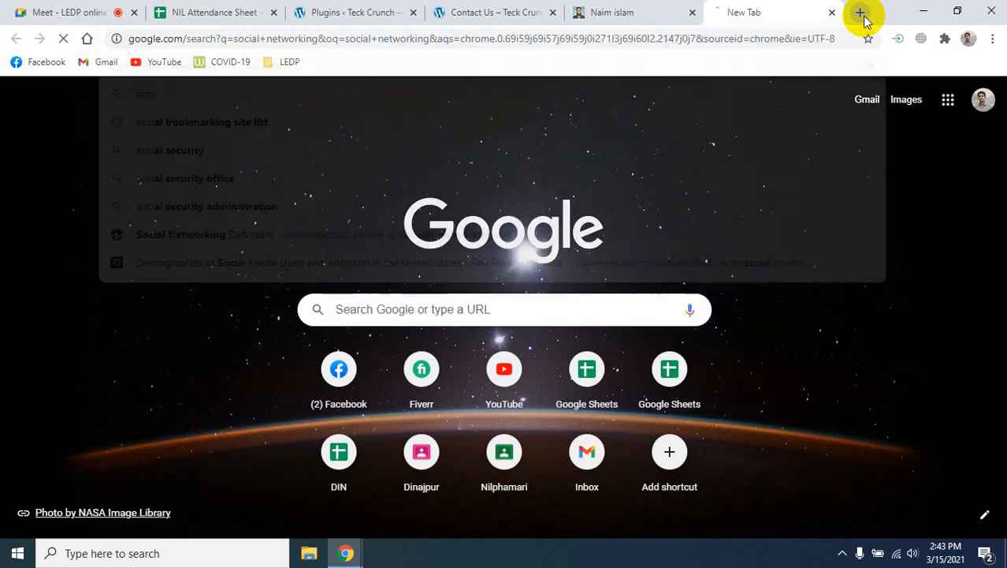
click(254, 364)
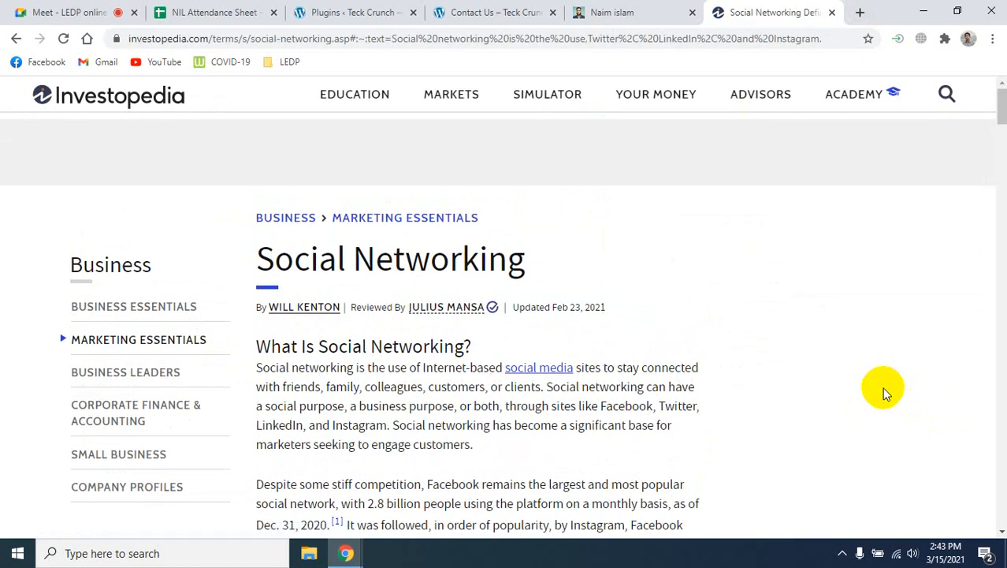
Step: Visit Investopedia's Education and Markets sections from the site navigation
mouse_move(354, 105)
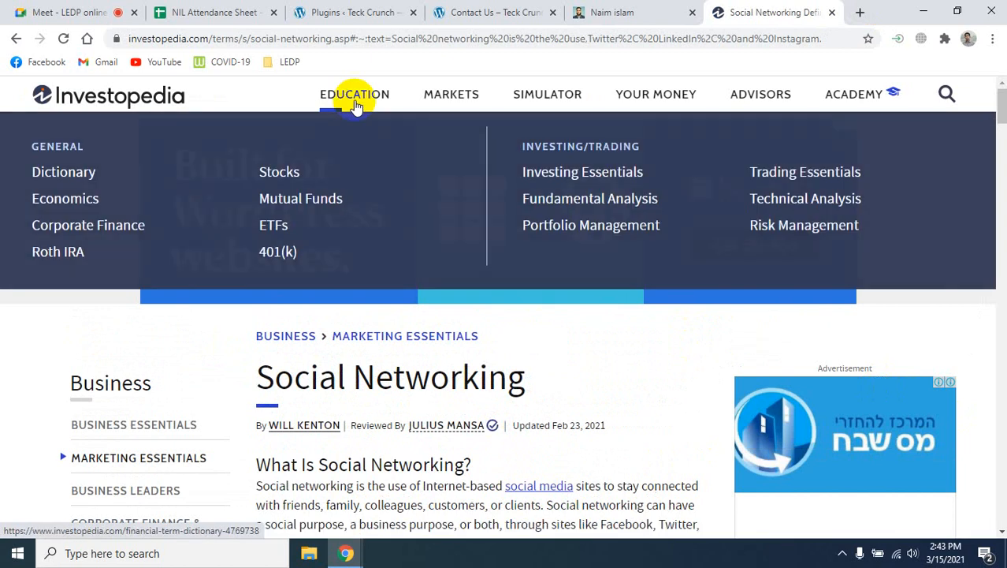
mouse_move(466, 102)
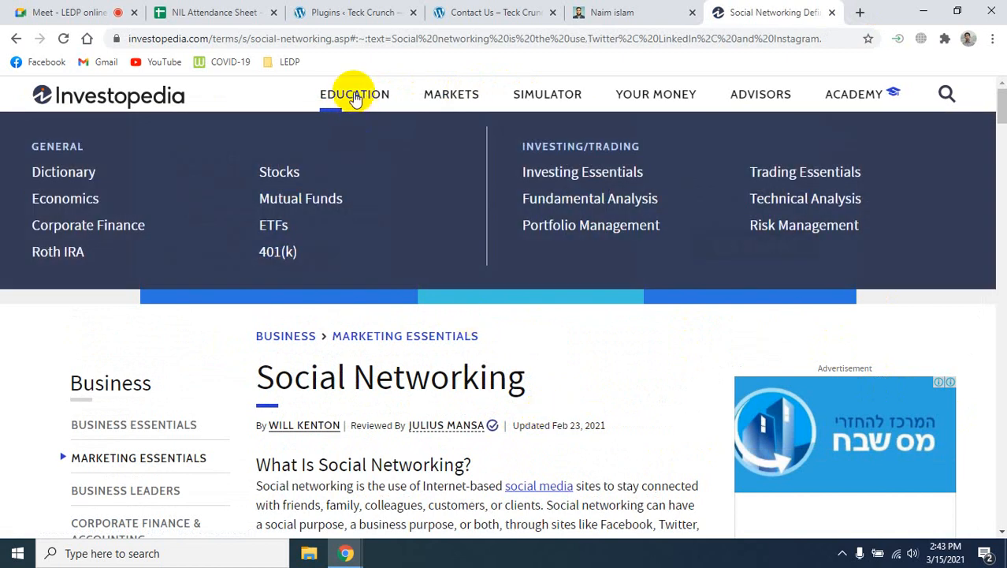
click(354, 100)
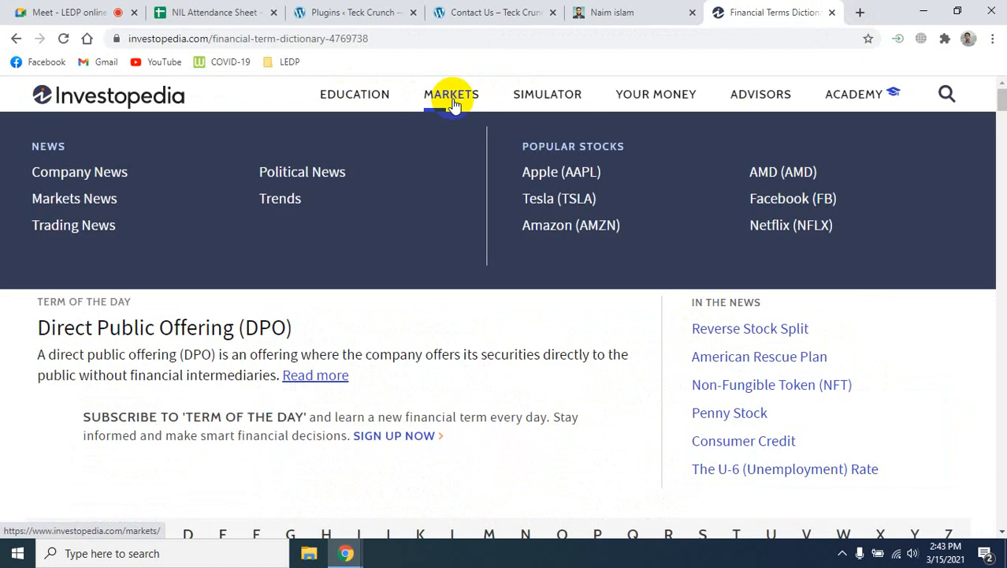
click(455, 103)
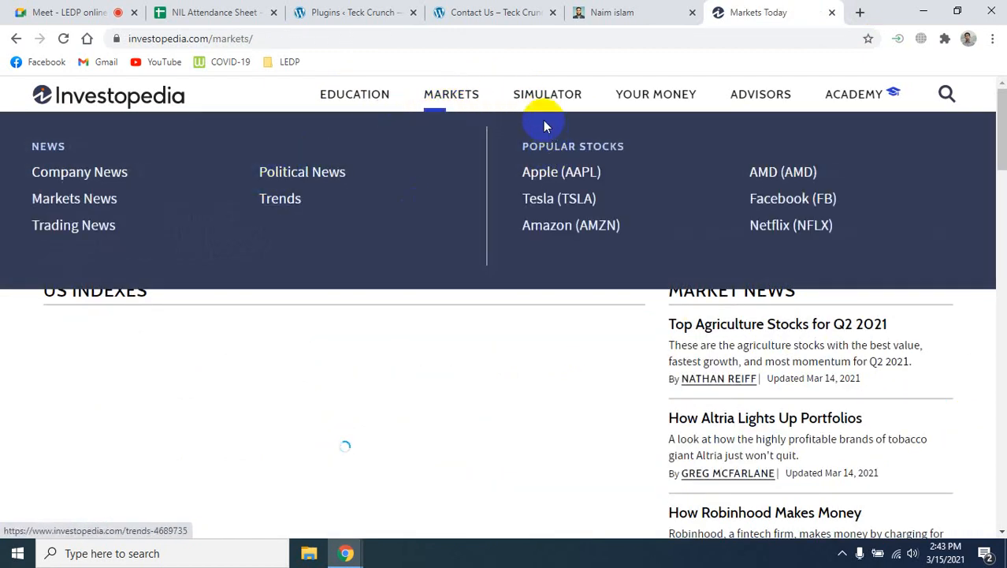
Step: Examine how Investopedia groups its subcategories under Simulator, Your Money, Advisors, Academy, Education and Markets
mouse_move(547, 95)
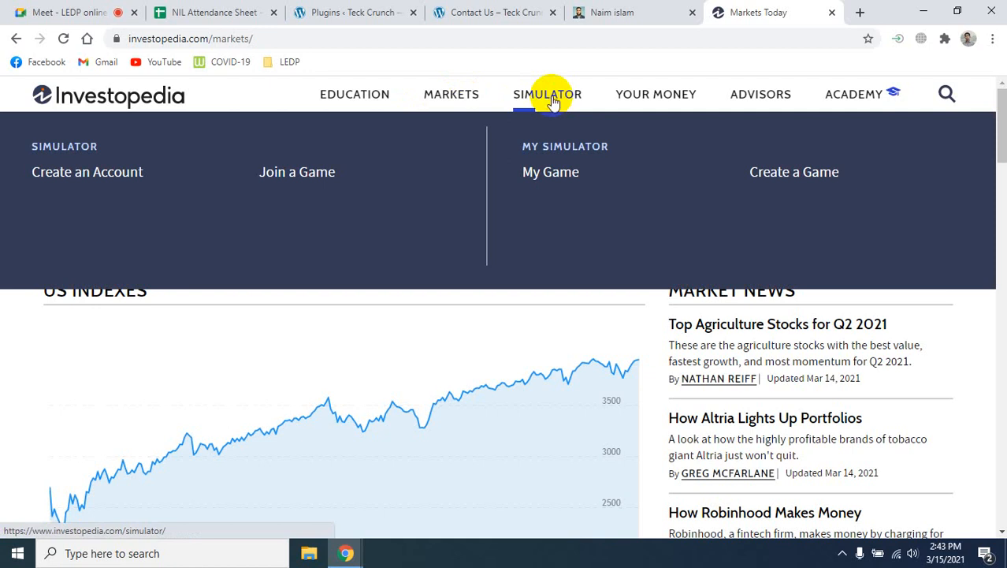
mouse_move(653, 107)
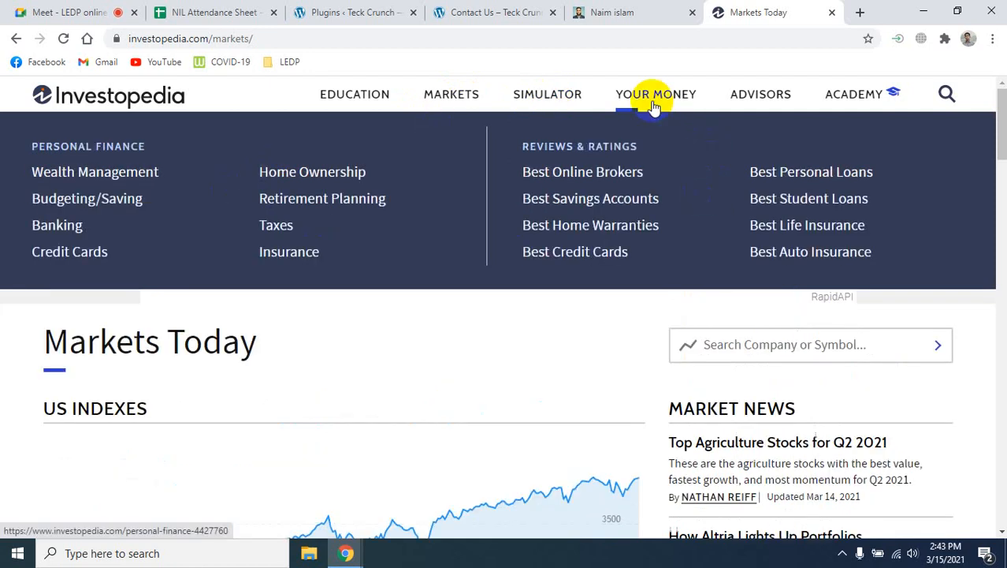
click(461, 344)
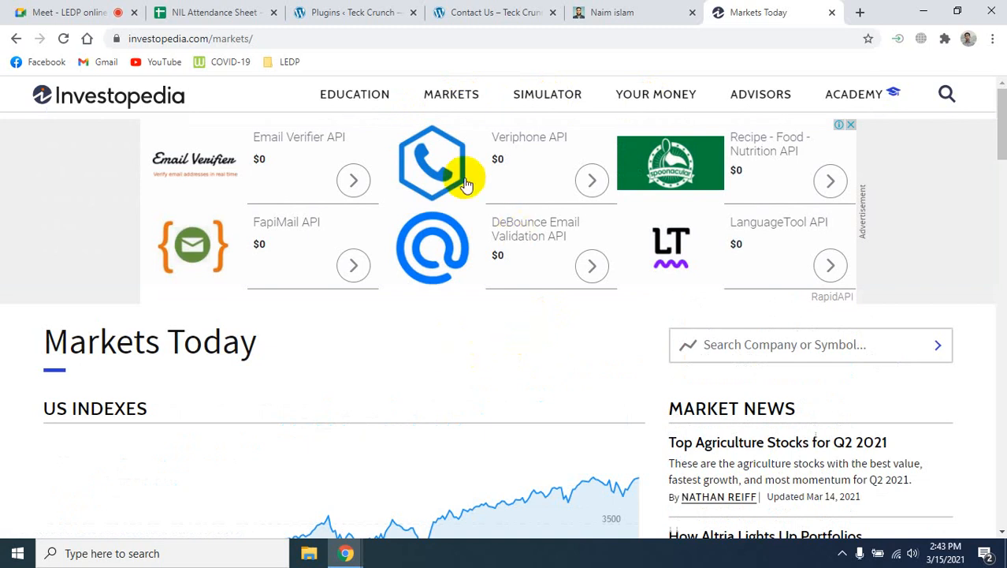
mouse_move(579, 107)
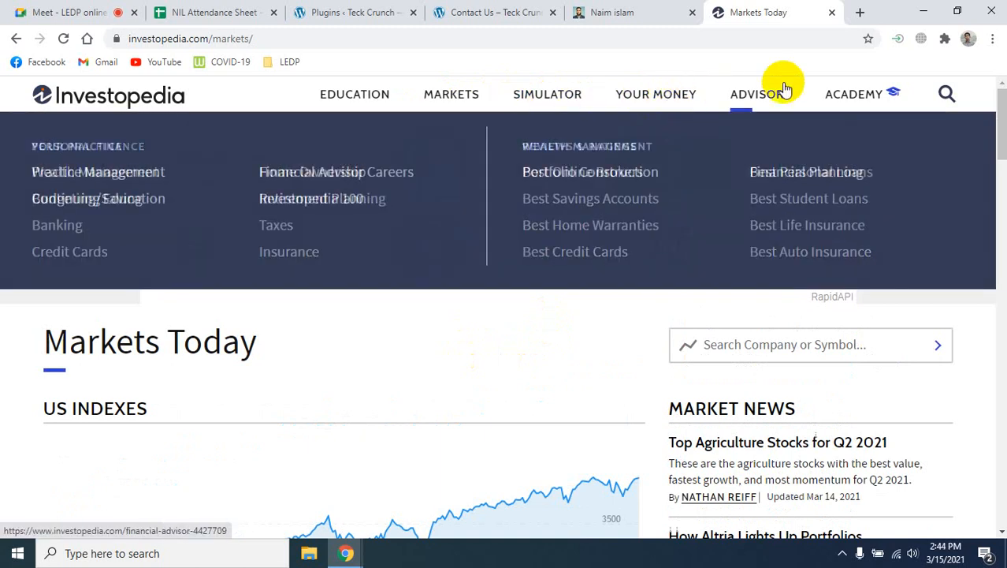
mouse_move(861, 94)
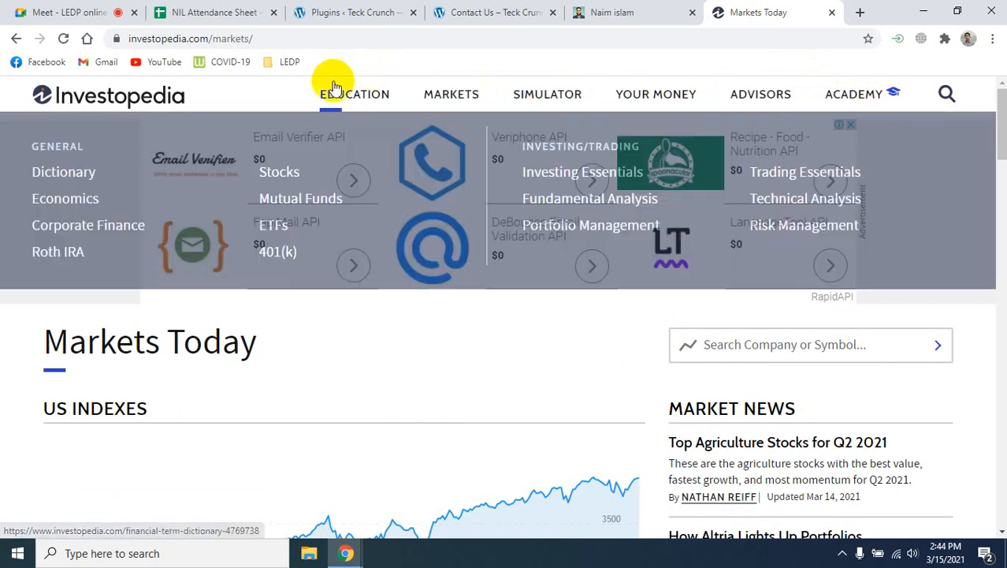
scroll(658, 408, down, 10)
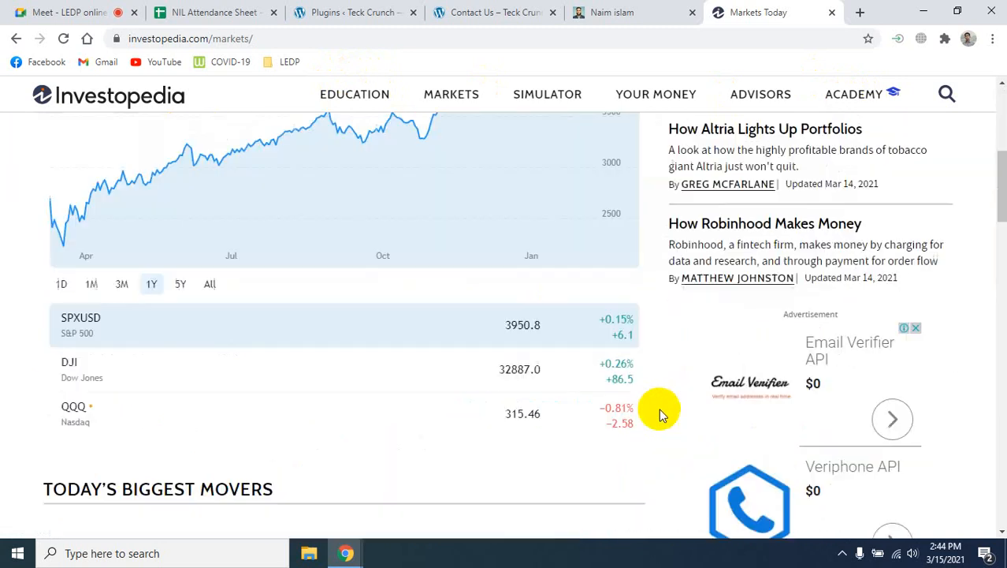
scroll(660, 408, up, 5)
scroll(661, 414, up, 5)
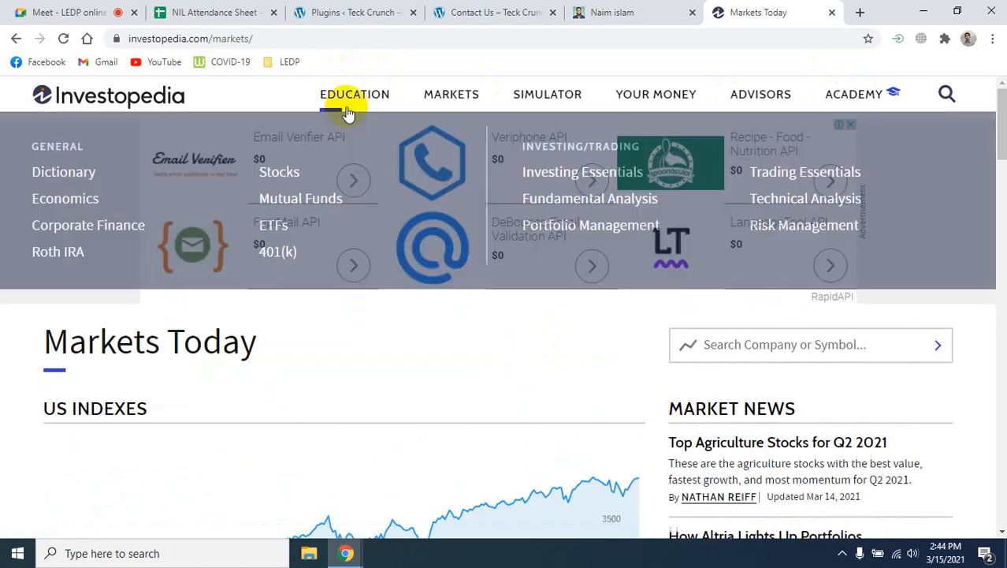
mouse_move(444, 102)
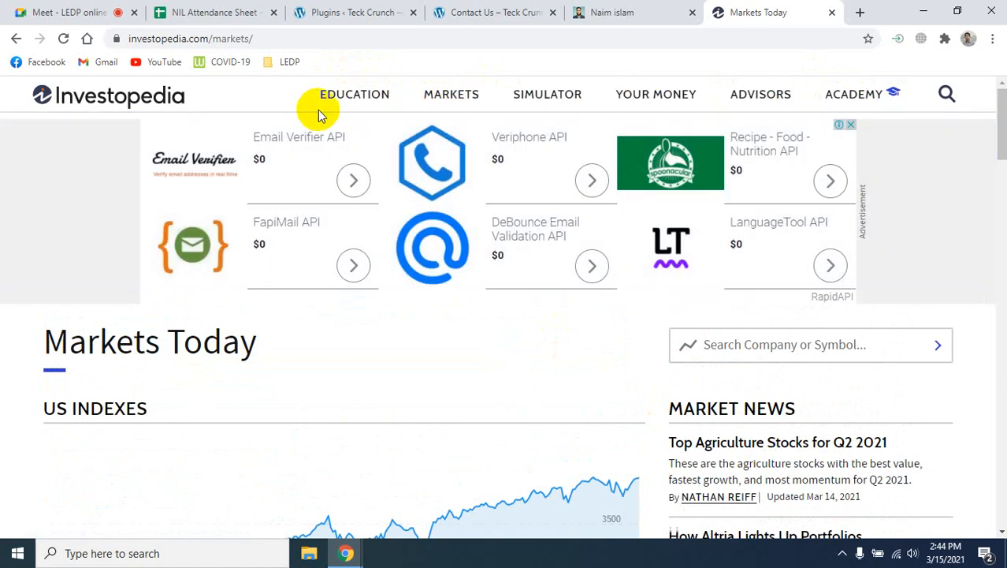
mouse_move(353, 108)
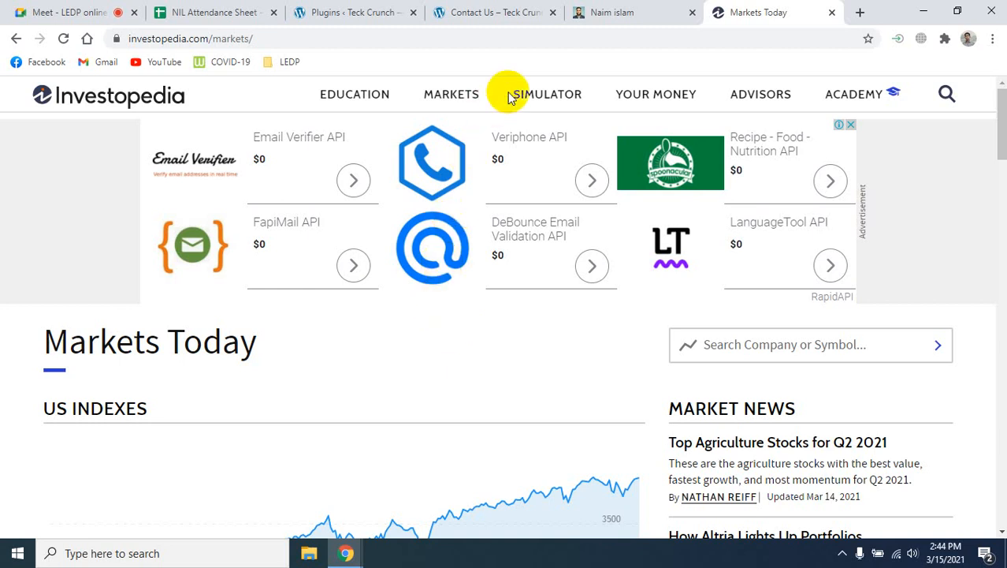
Step: Return to the Teck Crunch WordPress admin and open the post categories page
click(355, 11)
scroll(495, 398, up, 2)
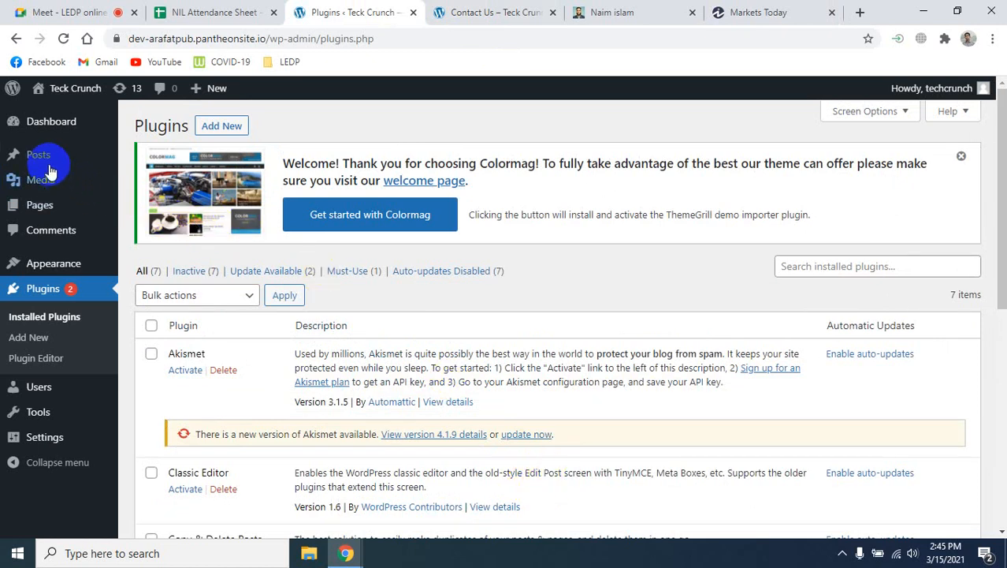
mouse_move(44, 164)
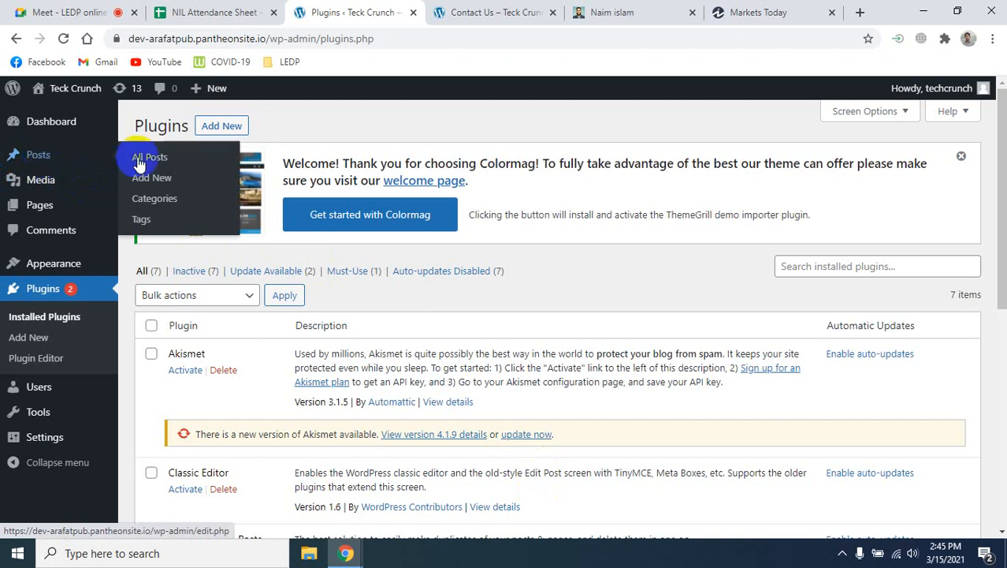
click(166, 205)
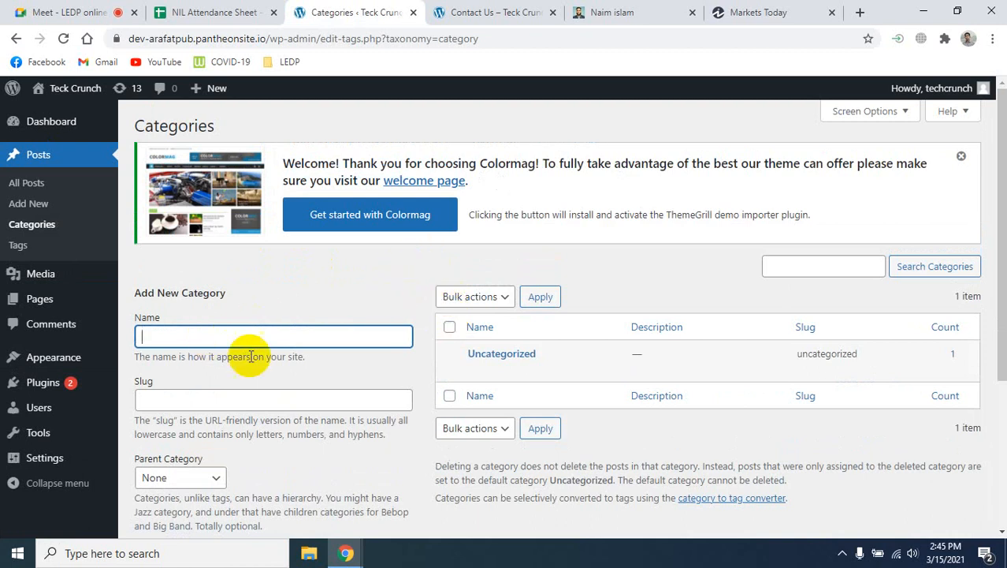
mouse_move(493, 367)
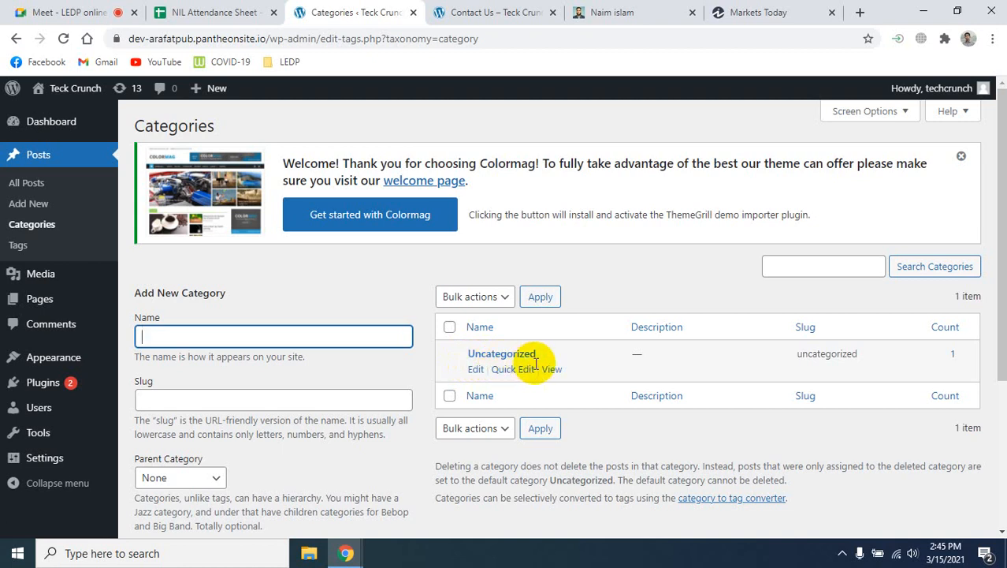
Step: Check the live Teck Crunch navigation on the Contact Us page and open the About page
click(473, 12)
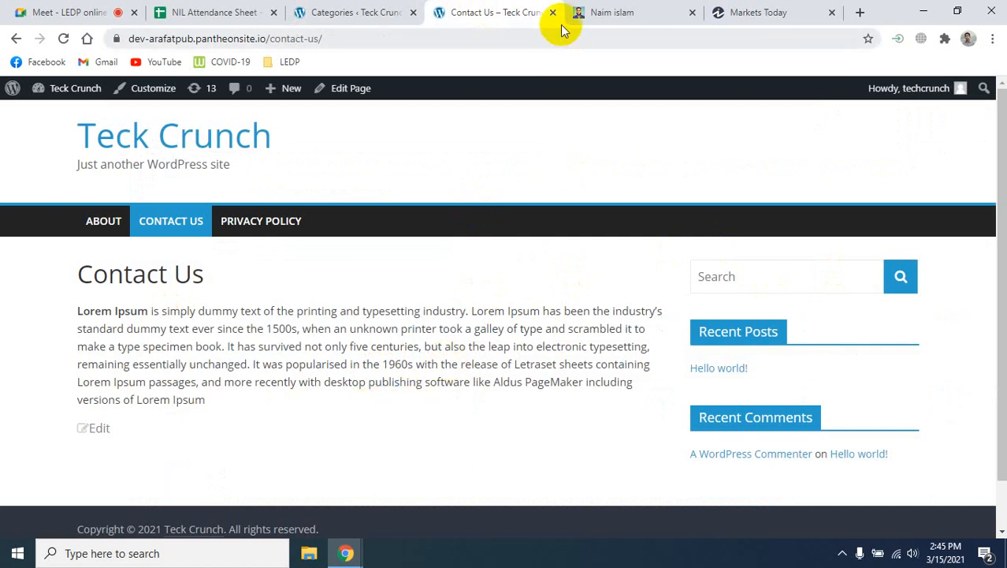
click(343, 12)
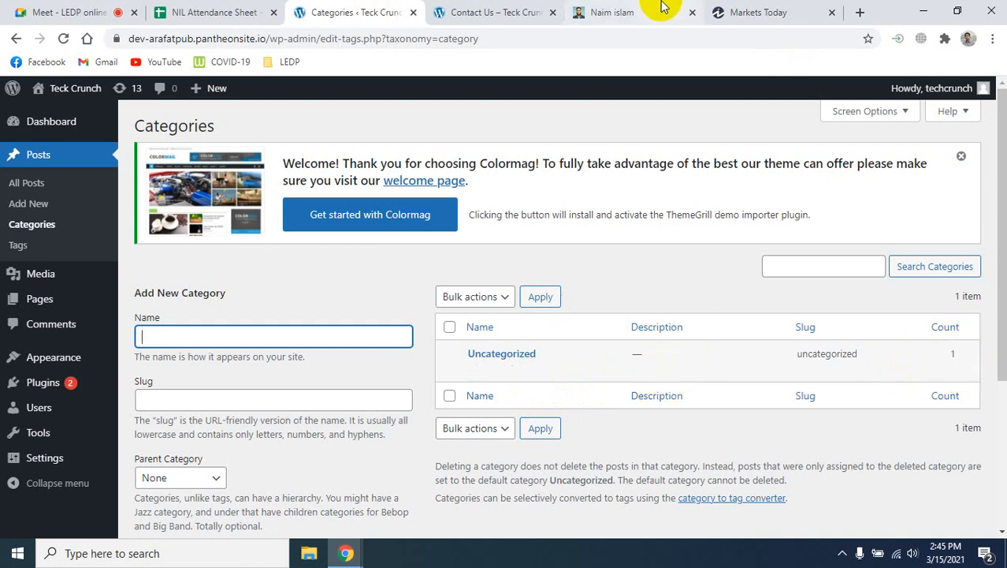
click(459, 12)
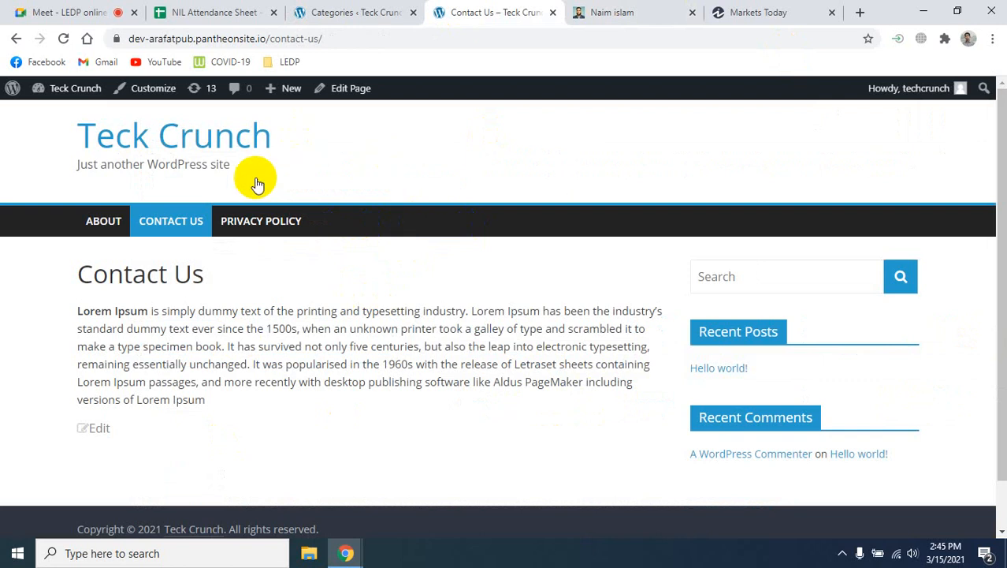
click(85, 236)
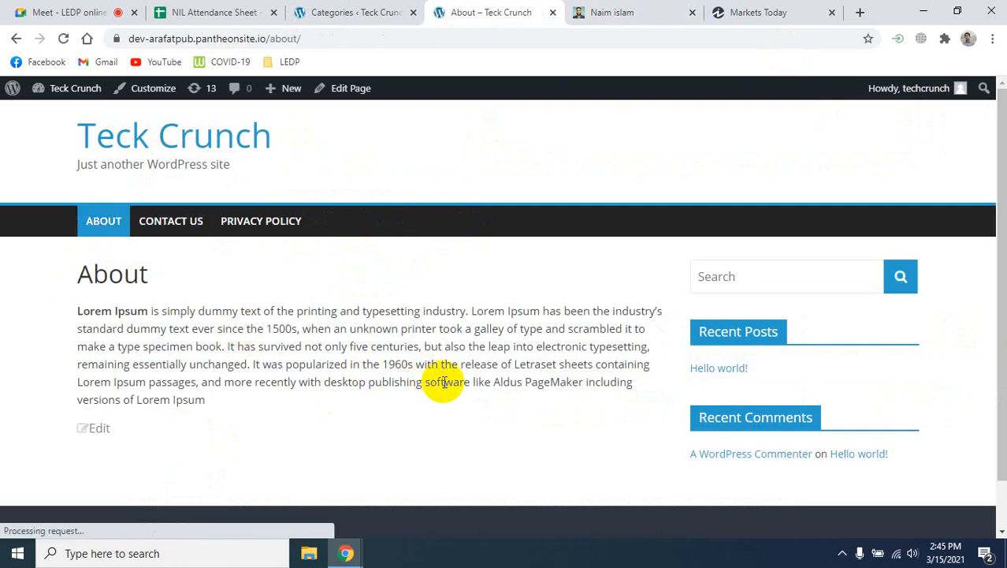
click(103, 221)
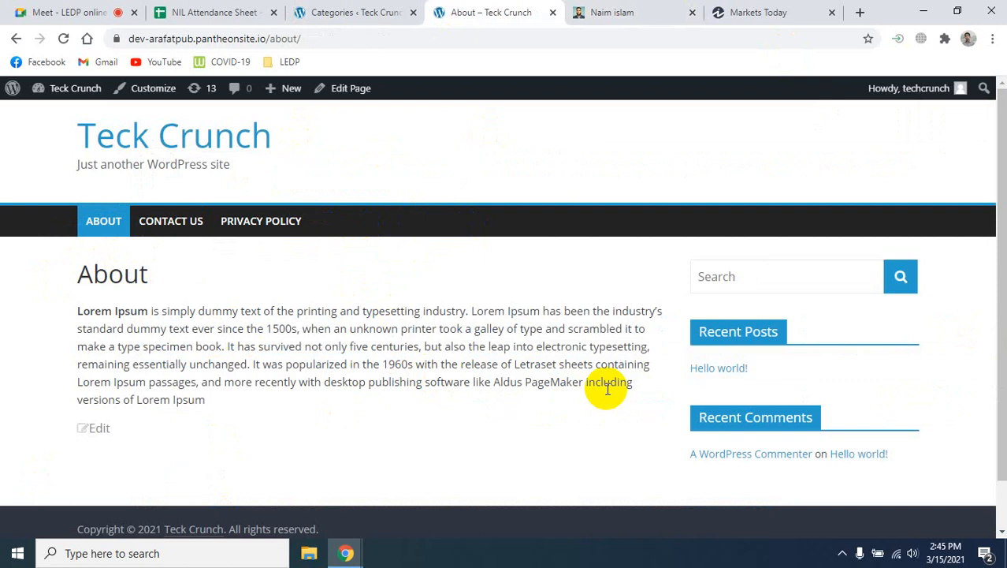
Step: Return to the Teck Crunch post categories page and add a category named SEO with parent category None
click(303, 11)
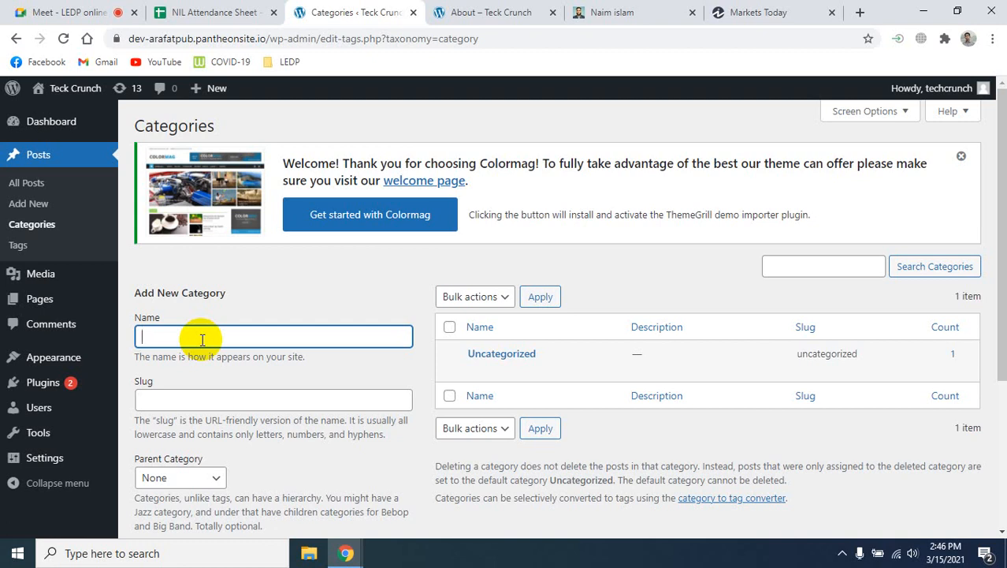
text(SEO)
scroll(316, 435, down, 2)
click(210, 332)
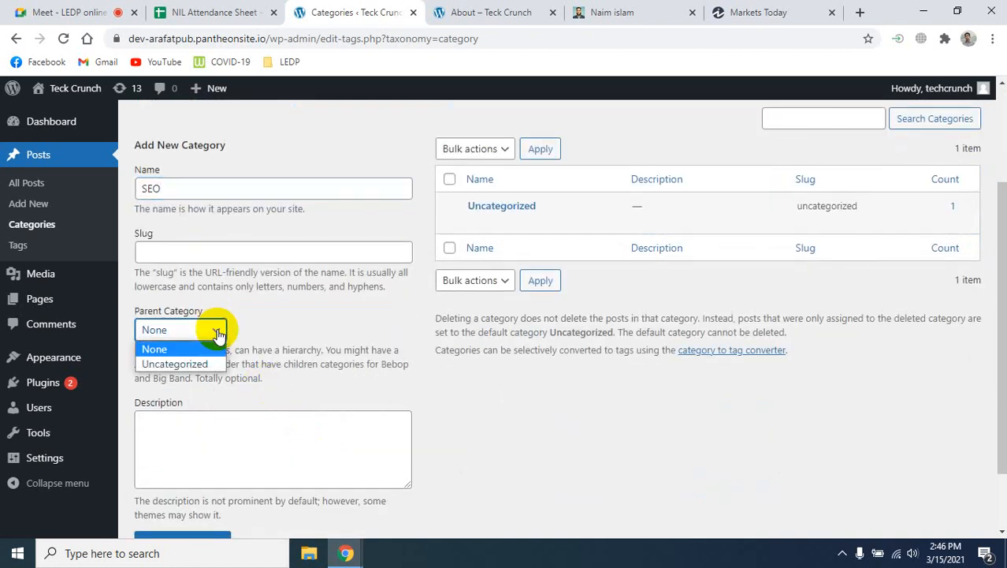
click(286, 320)
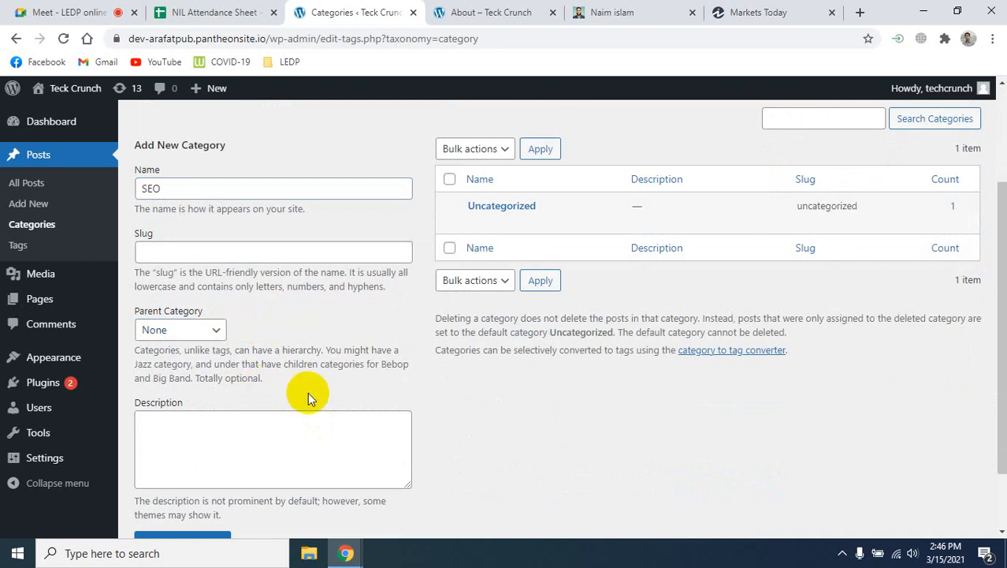
scroll(308, 392, down, 1)
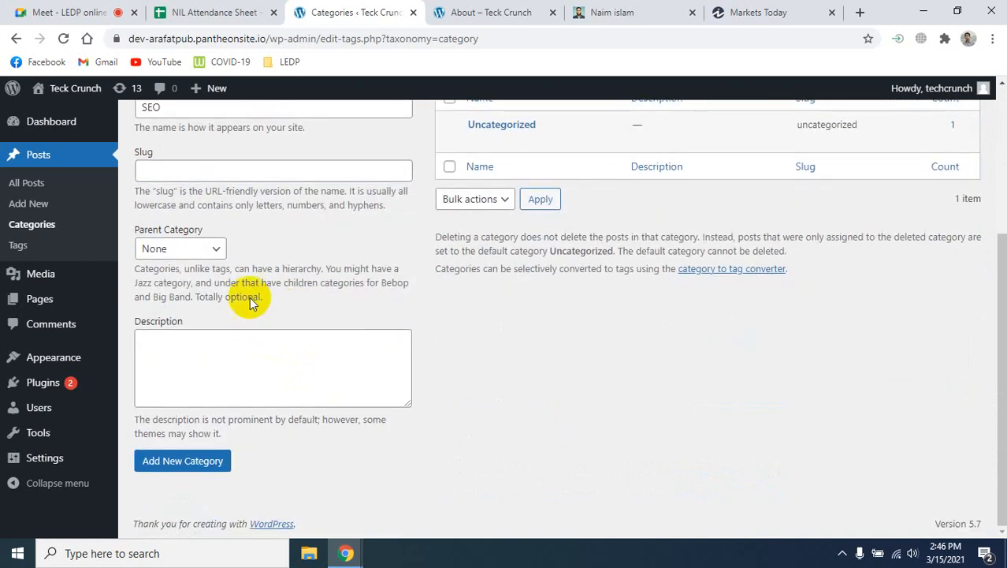
scroll(465, 426, up, 3)
scroll(393, 400, down, 2)
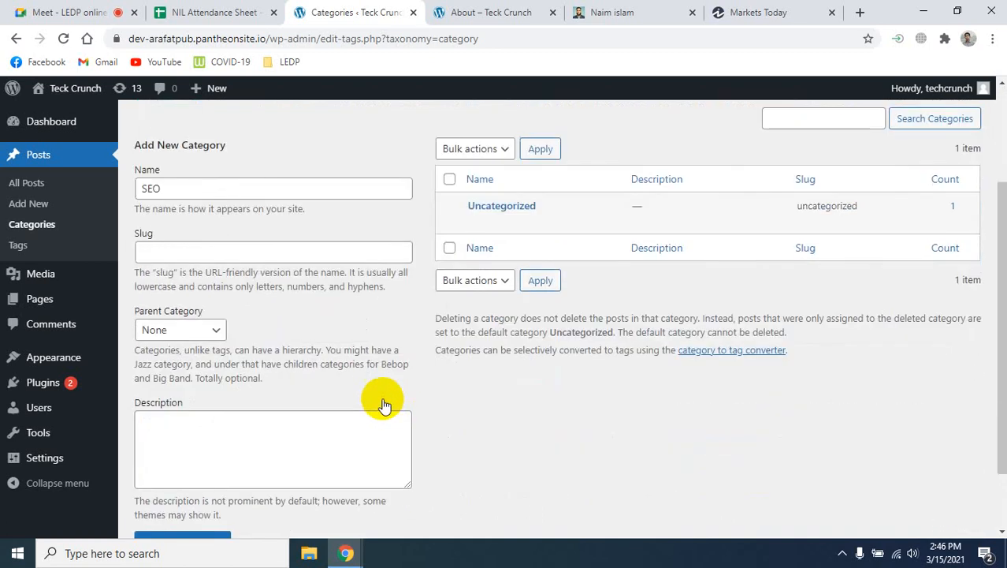
scroll(452, 427, down, 1)
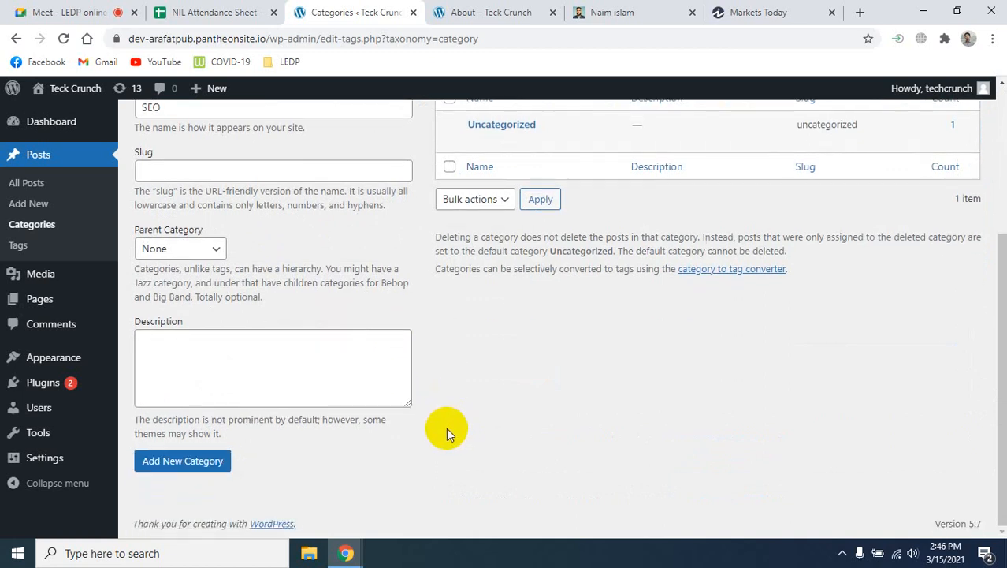
click(177, 469)
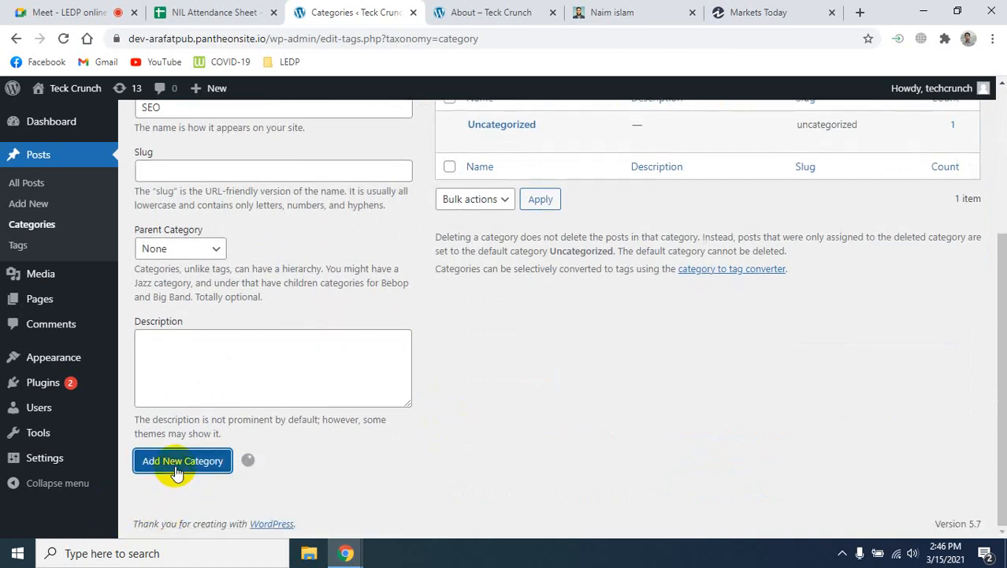
scroll(552, 426, up, 2)
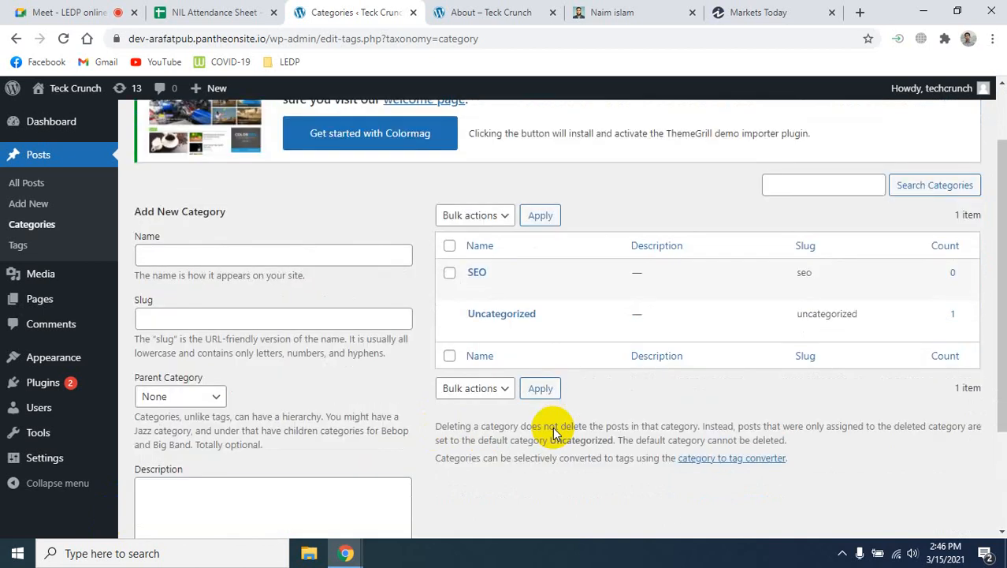
Step: Add a top-level post category named SMM
scroll(556, 433, down, 2)
scroll(559, 424, up, 1)
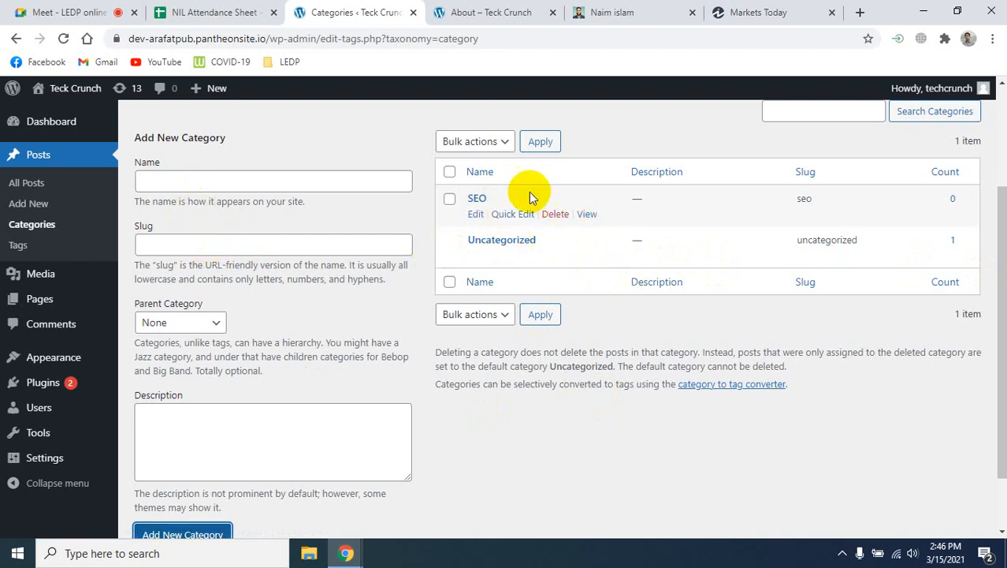
click(186, 183)
text(SMM)
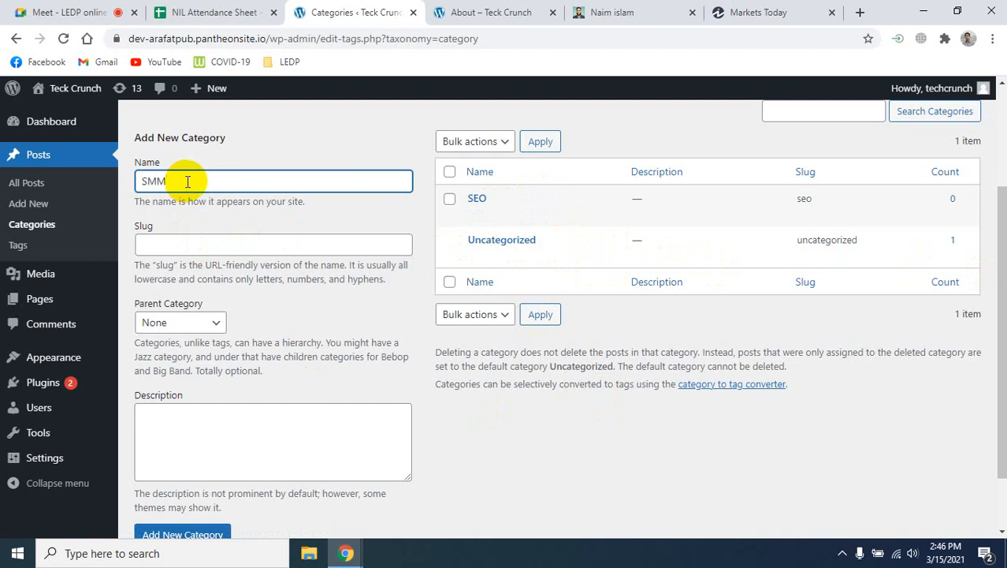
scroll(375, 304, down, 1)
click(180, 462)
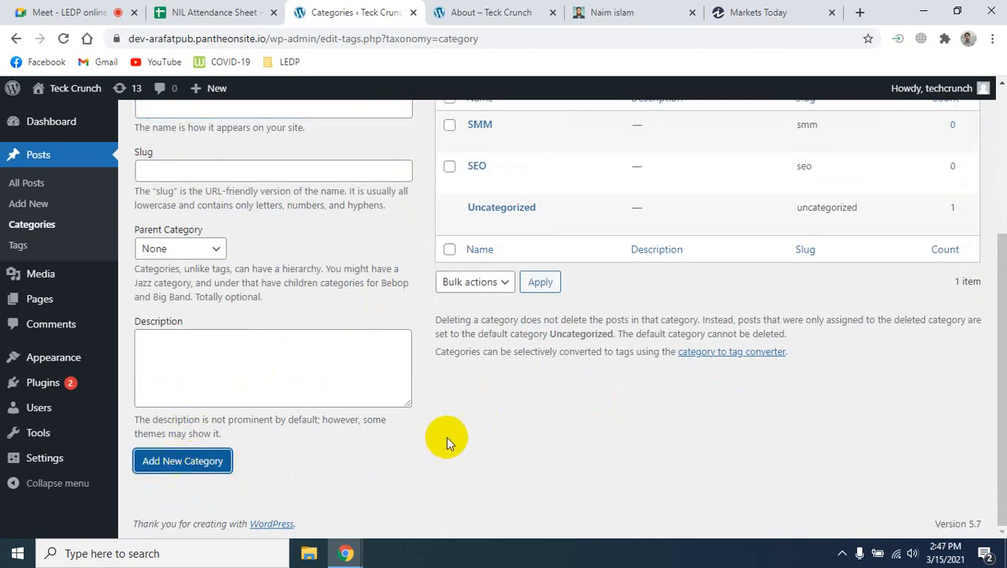
Step: Add a top-level post category named Blog
scroll(451, 434, up, 2)
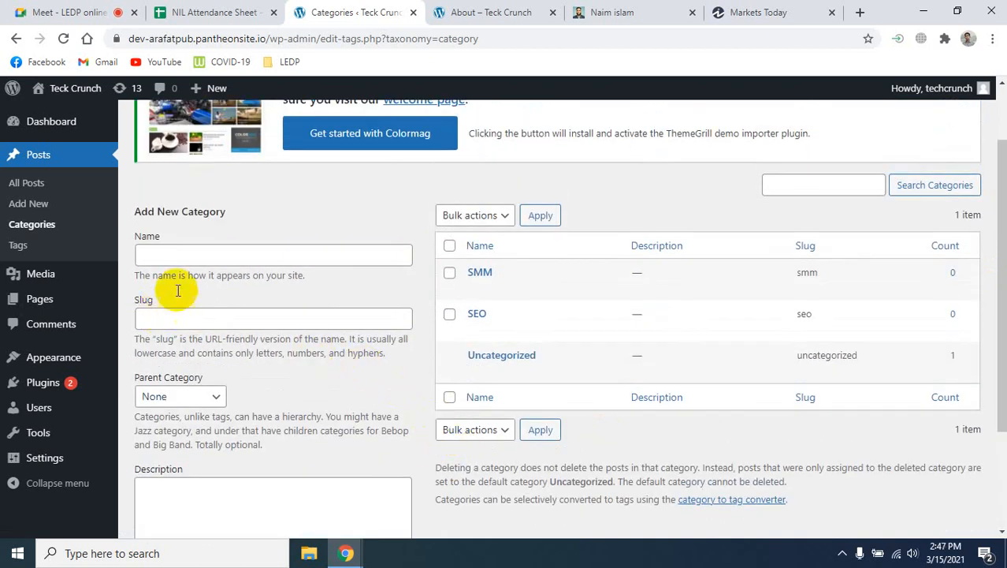
click(171, 256)
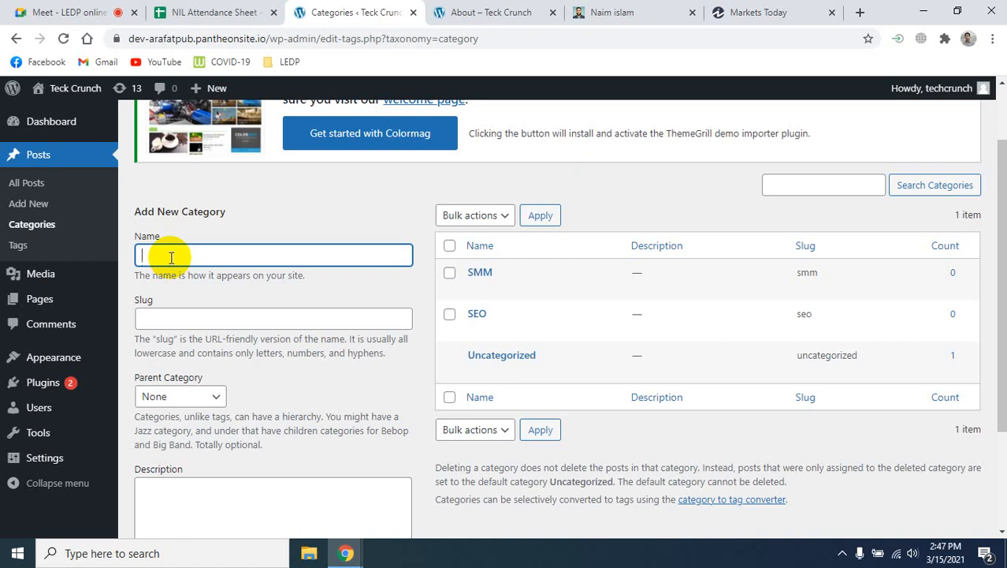
text(Blog)
scroll(203, 163, down, 3)
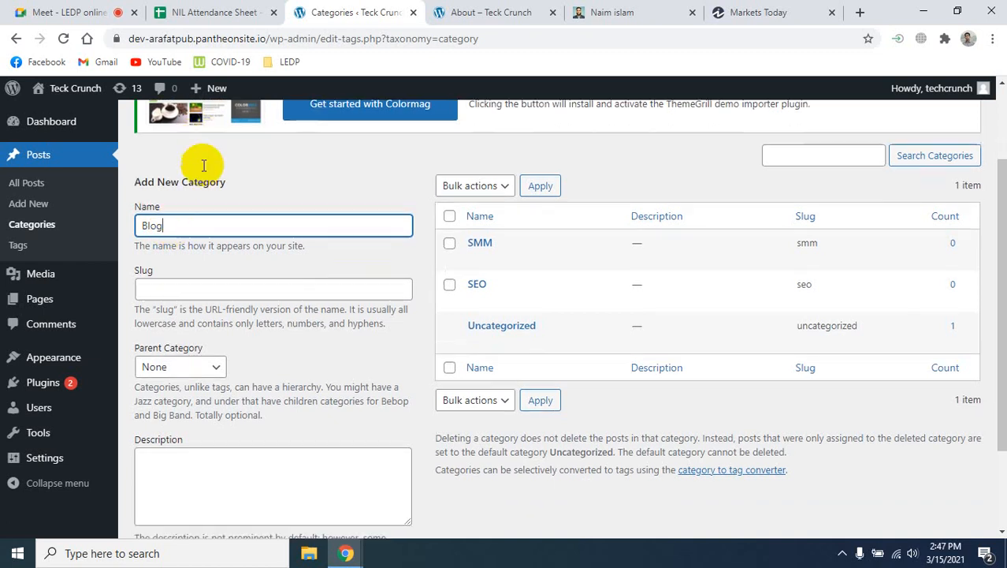
click(188, 464)
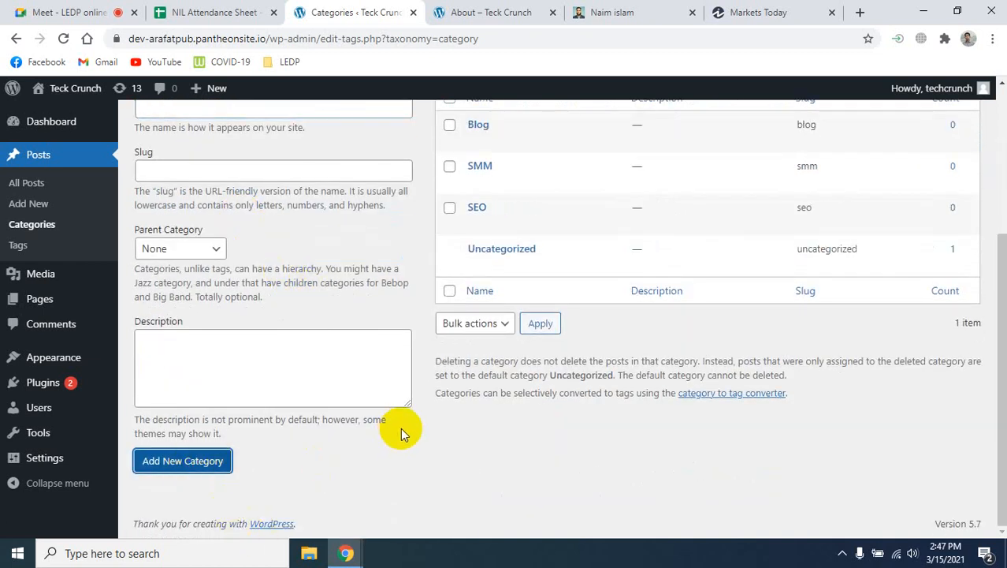
scroll(427, 409, up, 3)
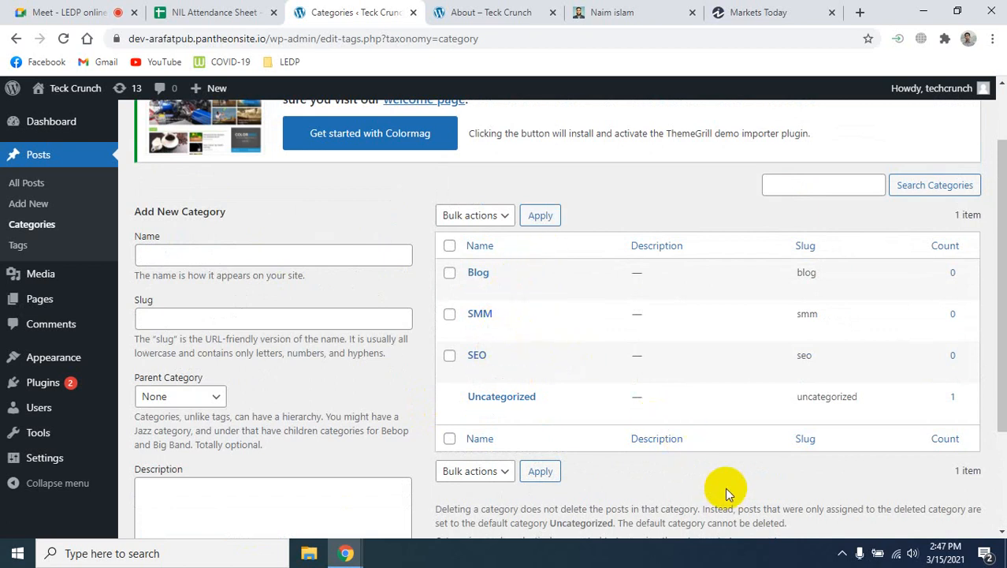
scroll(727, 493, down, 1)
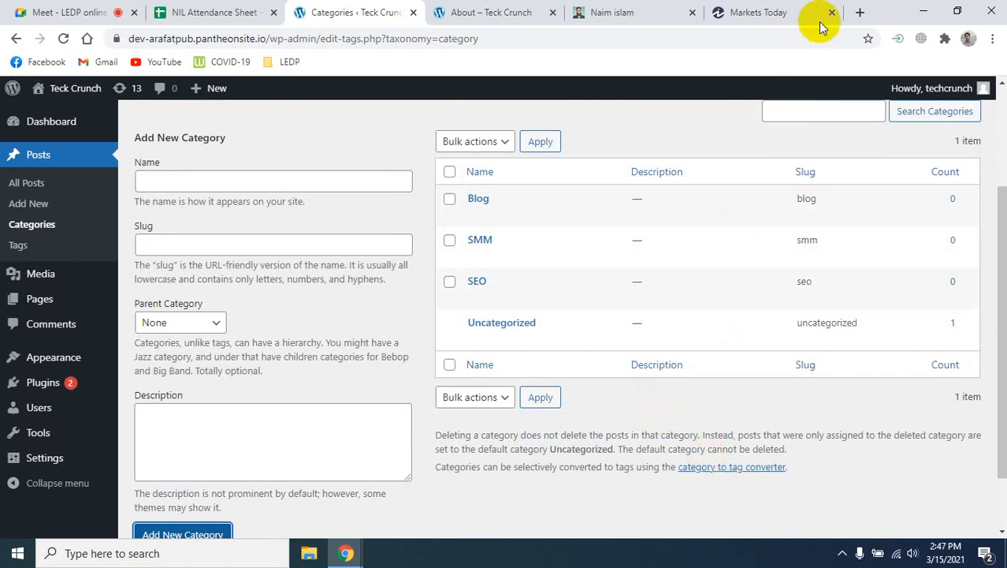
Step: Switch to Investopedia and examine the subcategories under Education, Simulator and Markets in its navigation
click(785, 12)
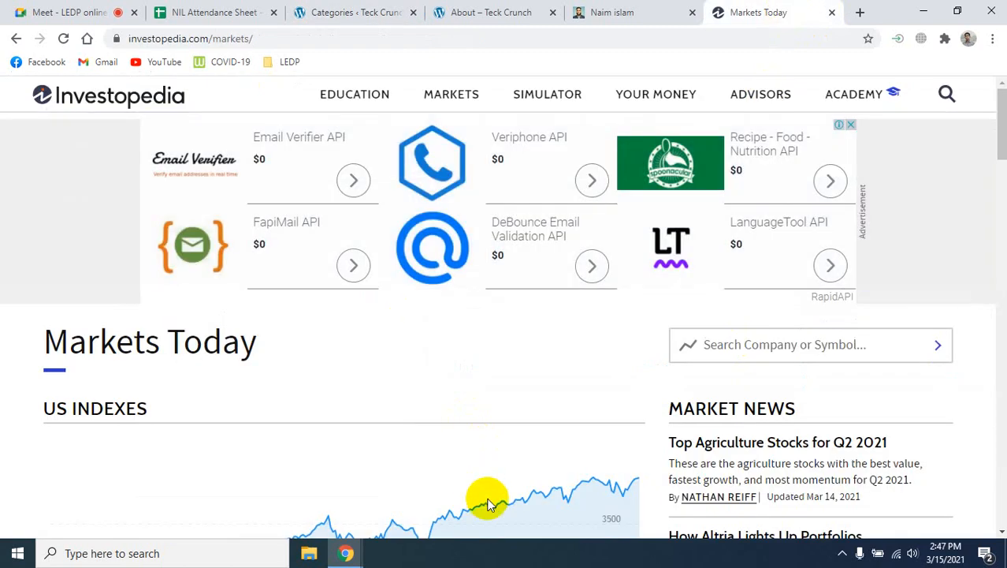
mouse_move(338, 106)
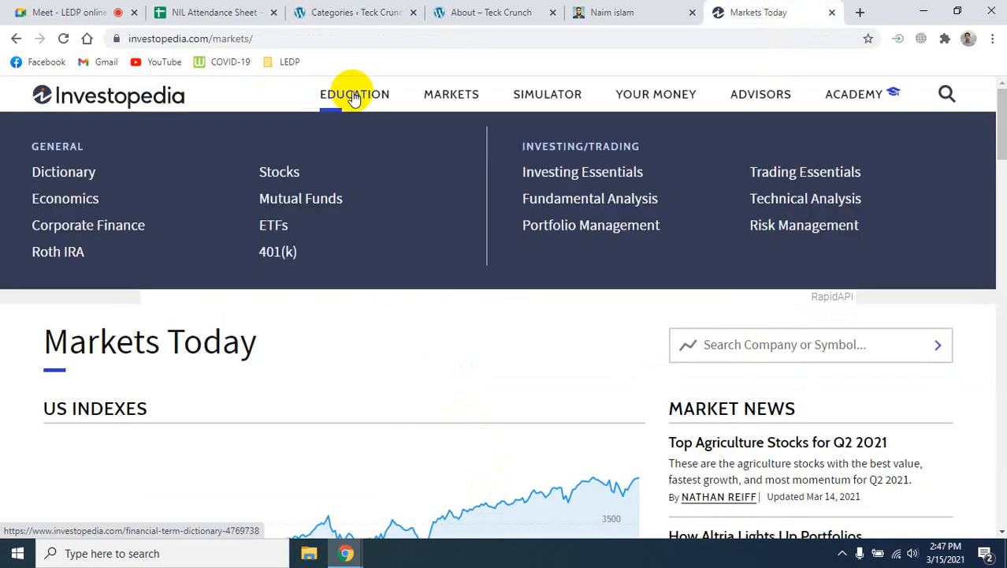
mouse_move(547, 99)
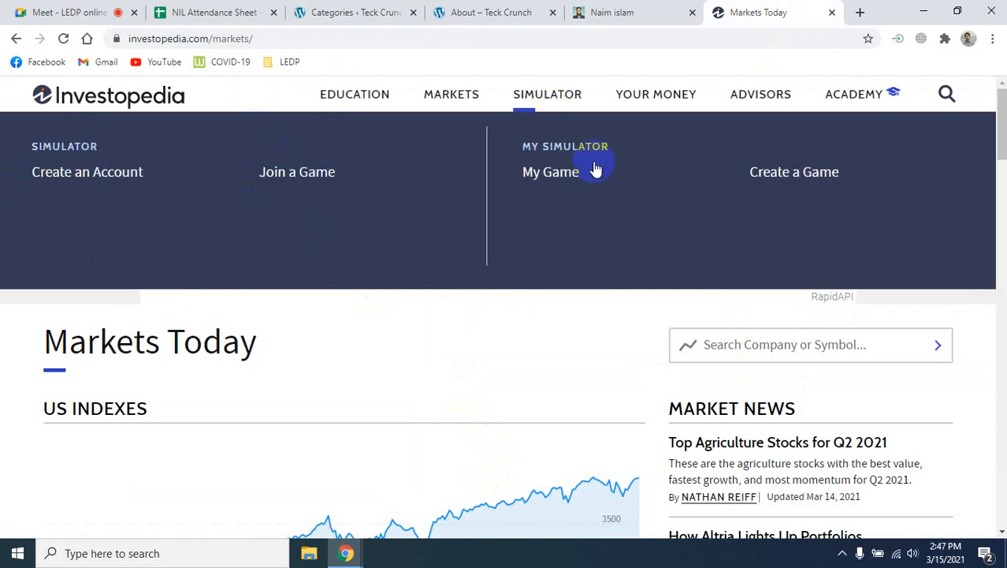
mouse_move(451, 96)
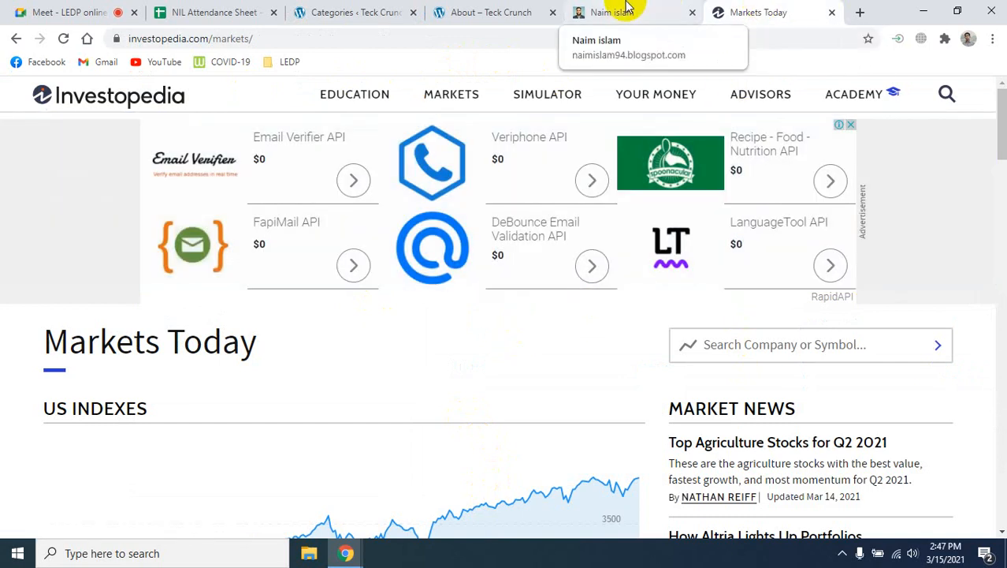
Step: Go back to the Teck Crunch categories page and add a category named Facebook without a parent
click(435, 11)
click(336, 6)
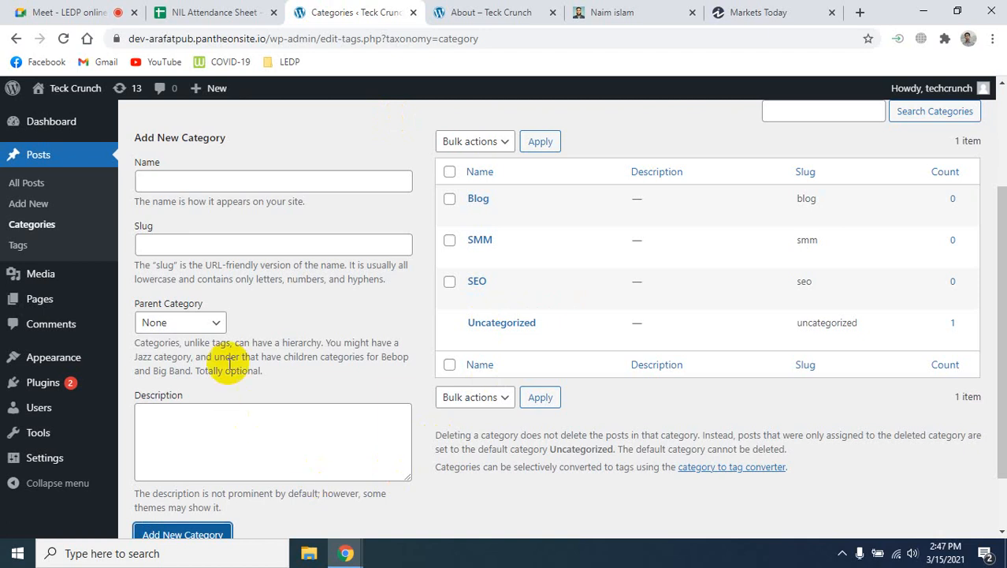
scroll(193, 270, up, 2)
click(194, 337)
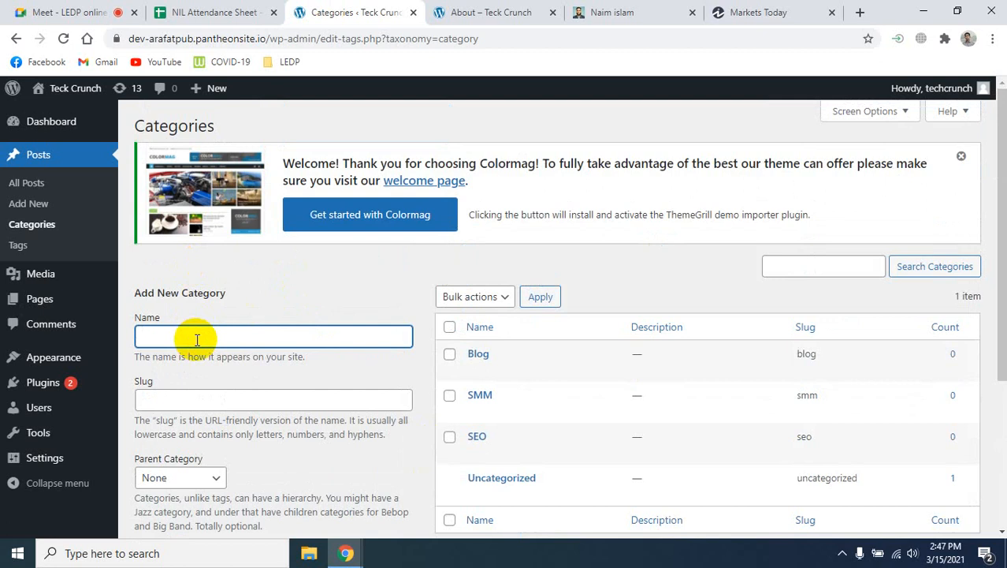
text(Facebook)
scroll(196, 371, down, 3)
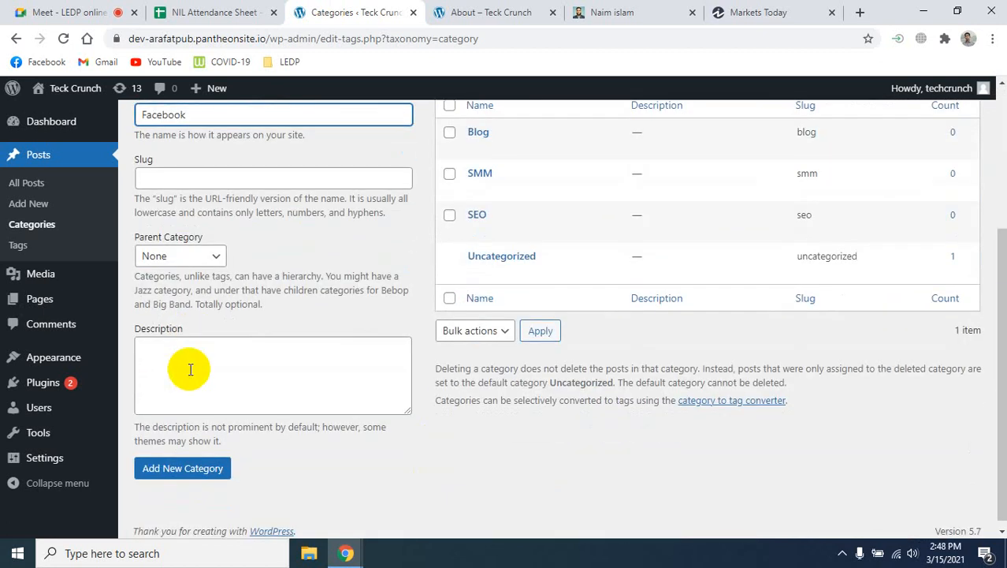
click(198, 462)
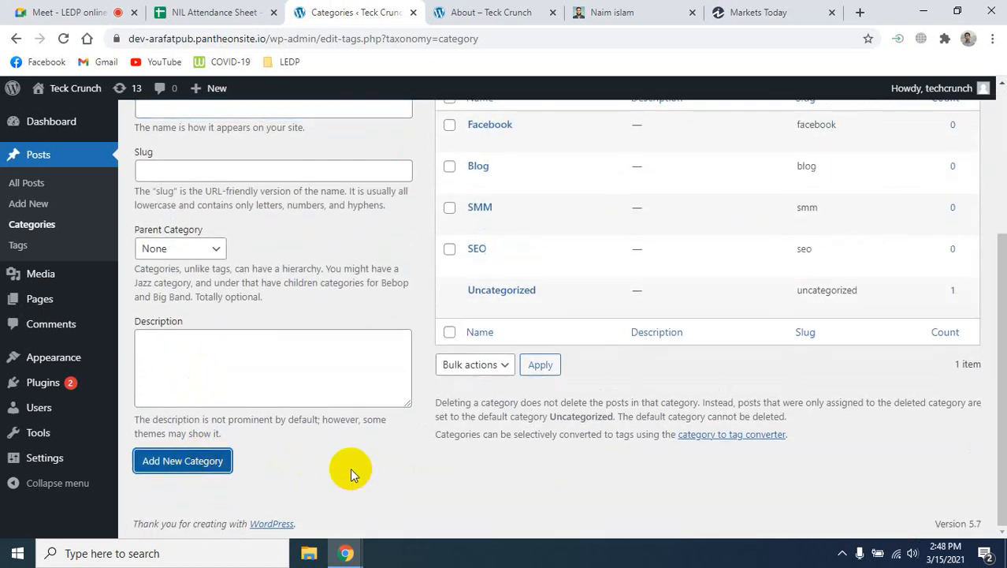
Step: Review the Facebook category's name and slug in Quick Edit, and permanently delete the category
scroll(393, 408, up, 1)
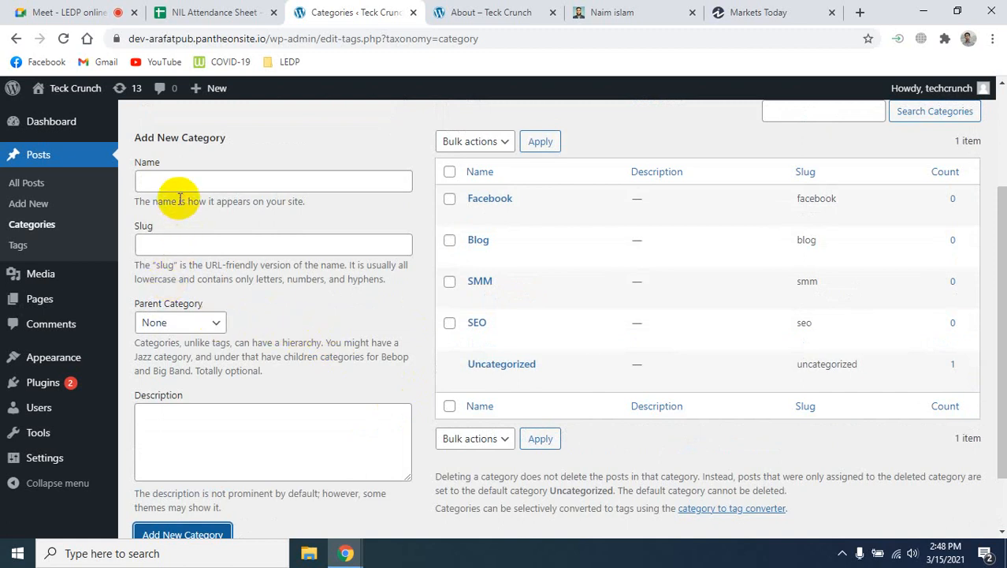
mouse_move(490, 269)
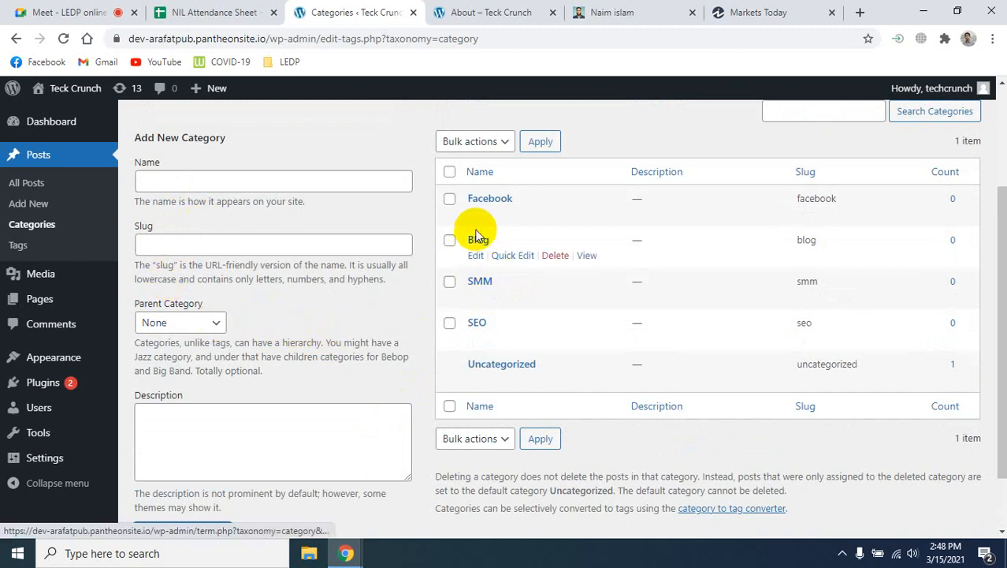
drag(481, 203, 501, 199)
click(520, 214)
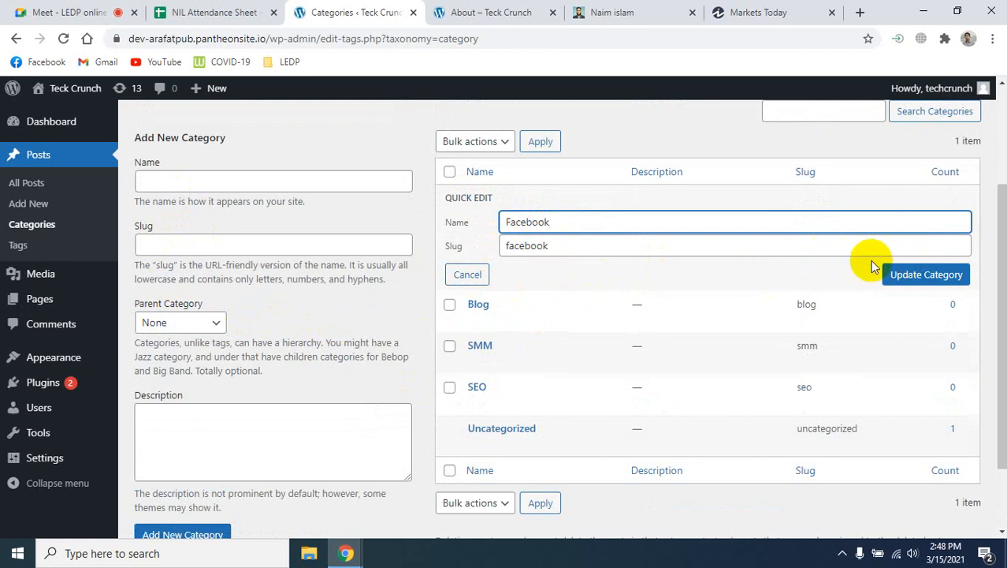
click(927, 276)
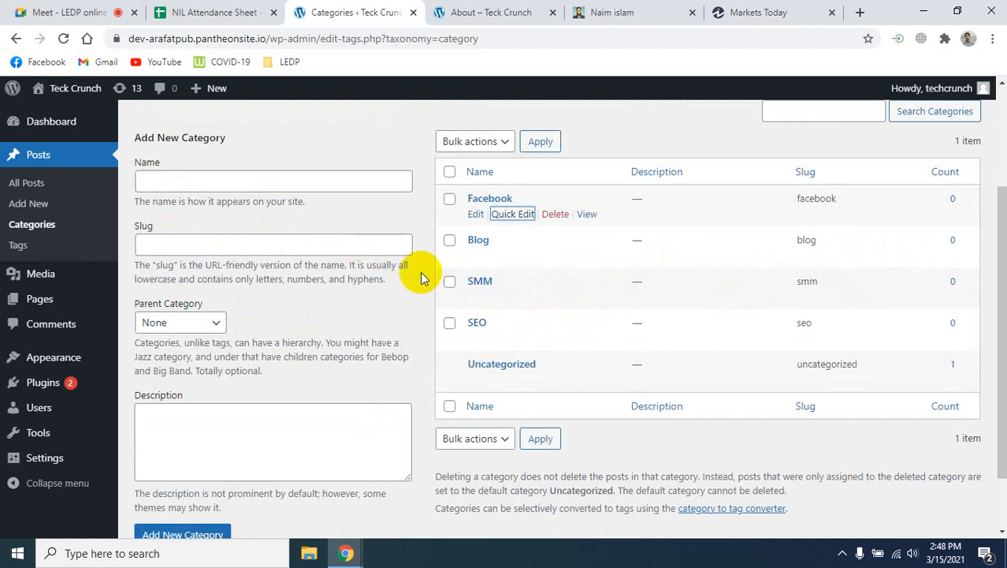
click(555, 214)
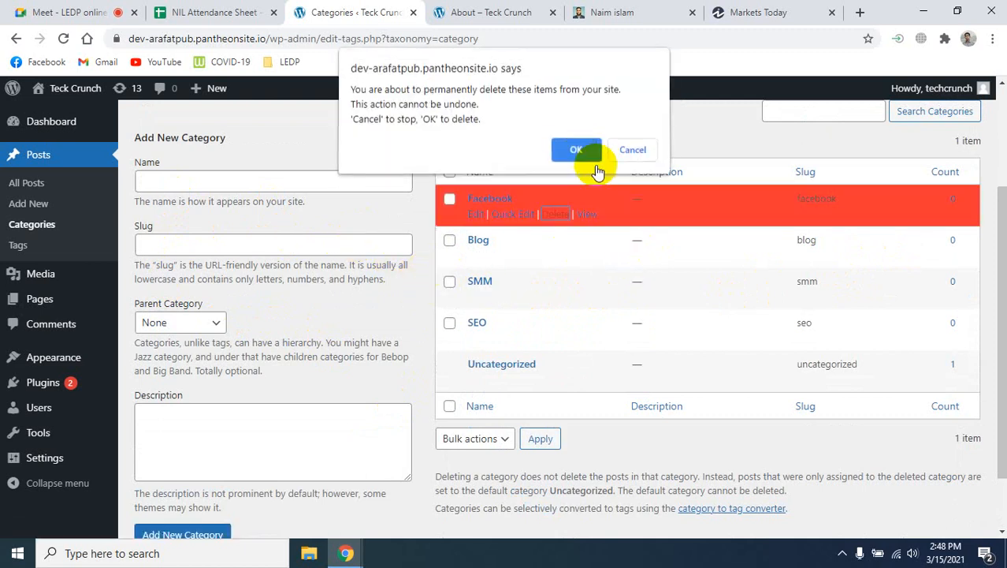
click(593, 156)
Step: Add a category named Facebook with SMM as its parent category
click(179, 182)
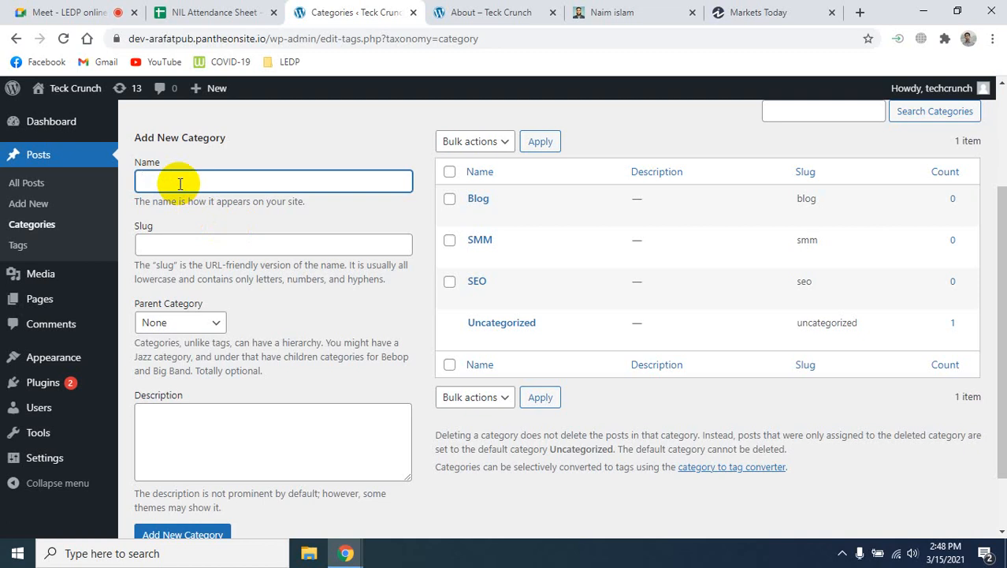
text(Facebook)
click(219, 322)
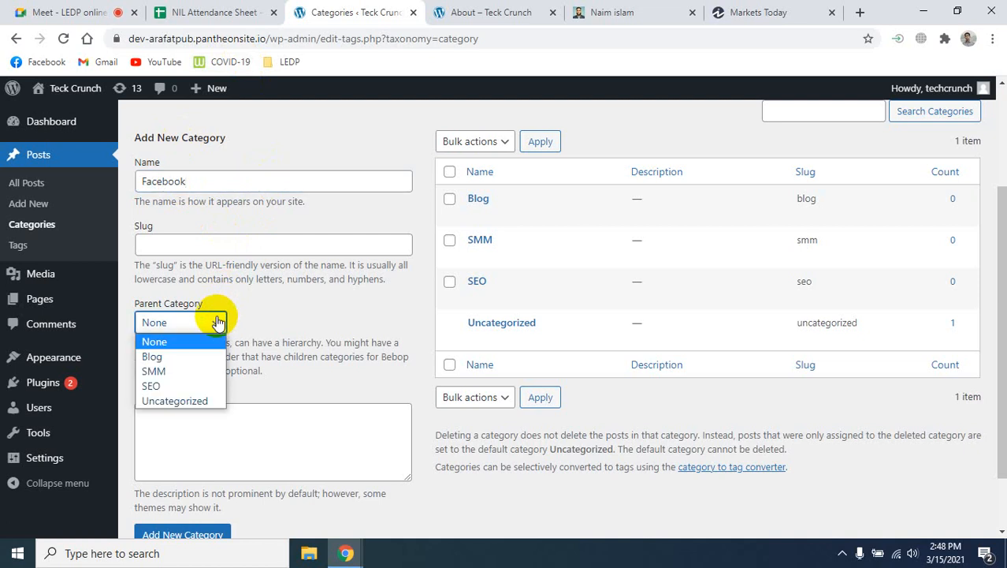
click(156, 372)
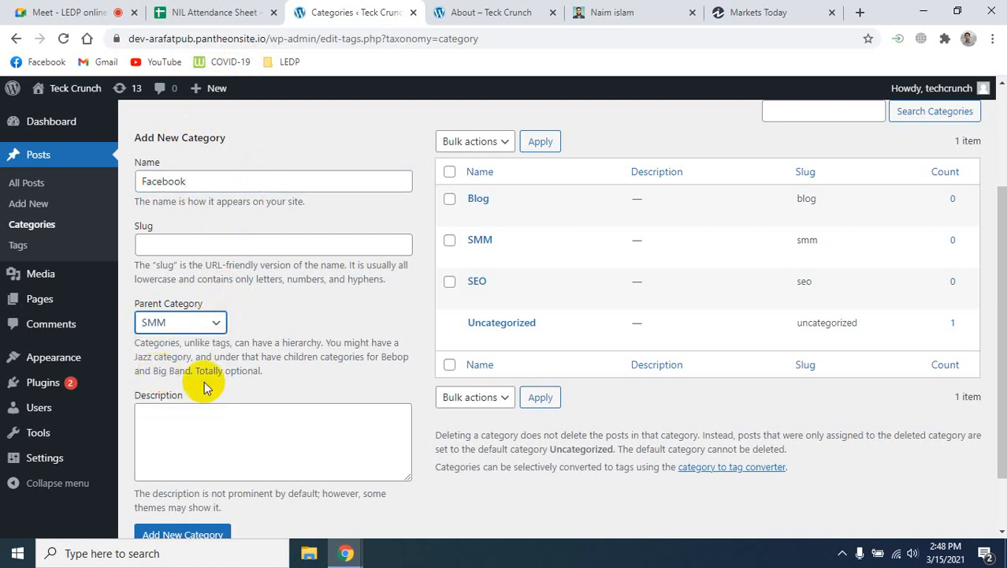
scroll(317, 362, down, 2)
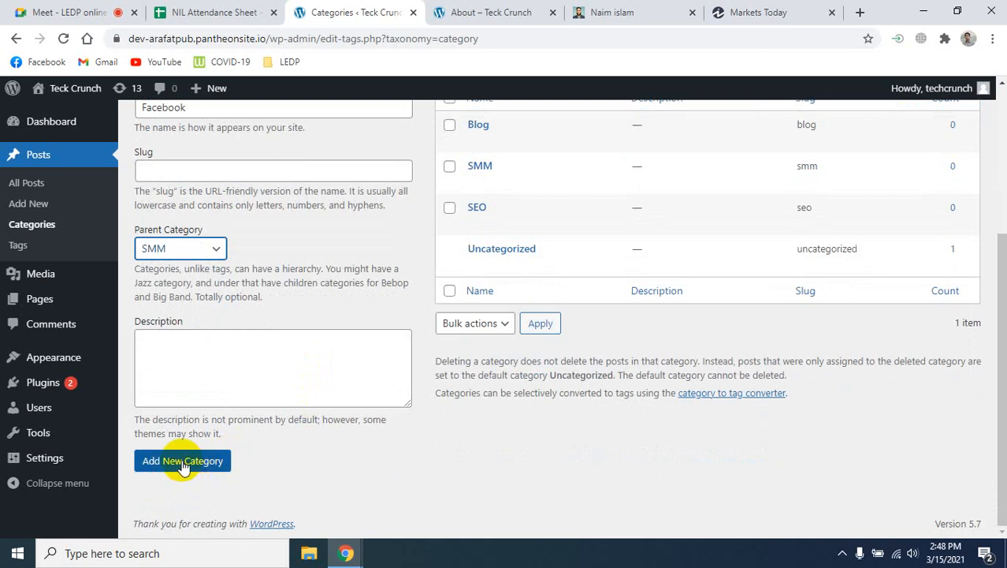
click(182, 465)
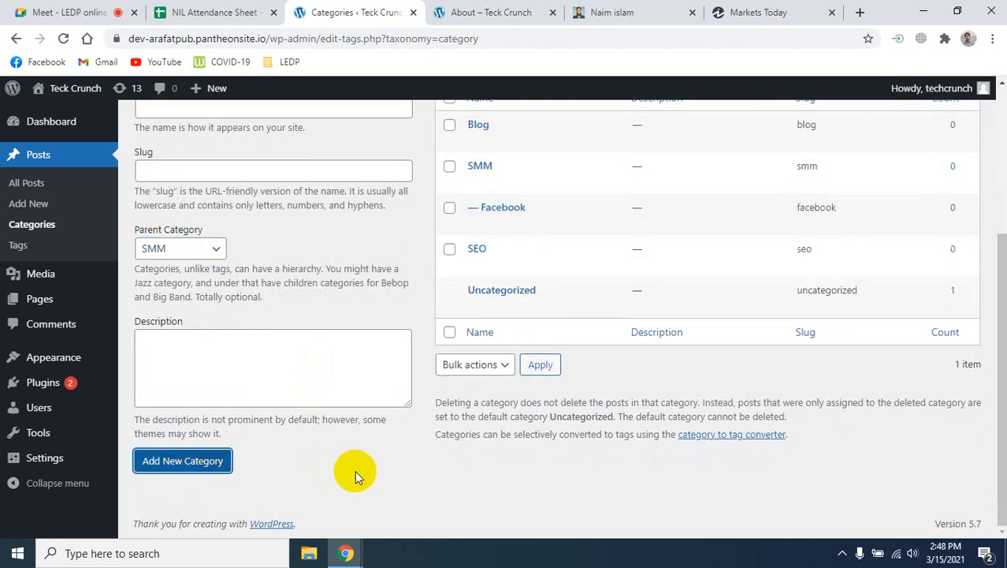
Step: Add a category named Twitter with SMM as its parent category
scroll(384, 453, up, 3)
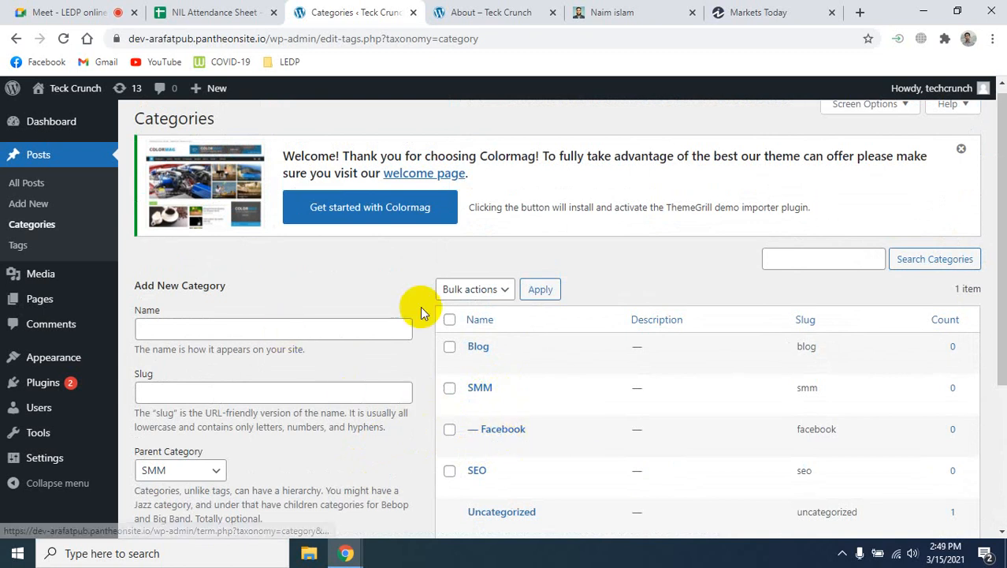
scroll(537, 472, down, 1)
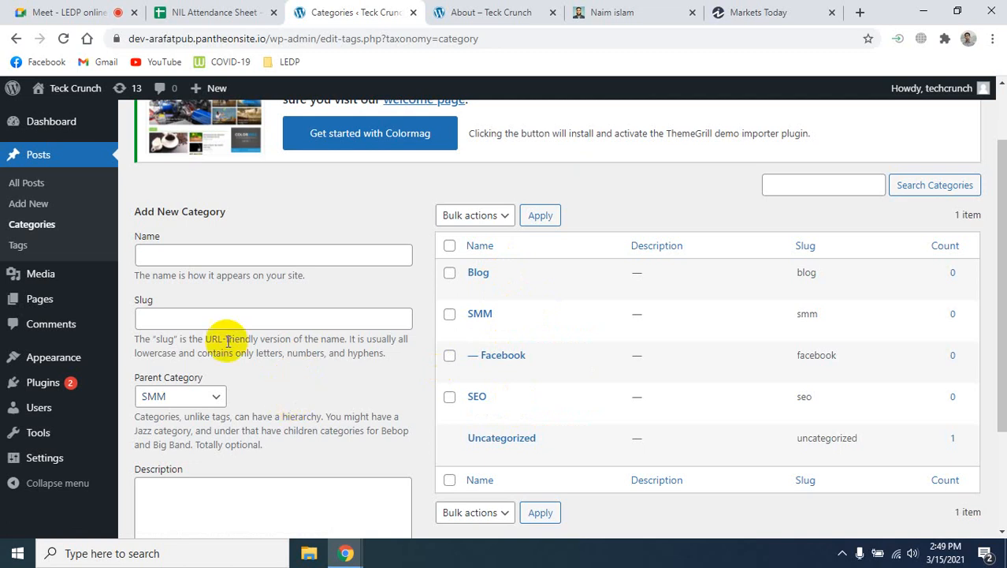
click(195, 257)
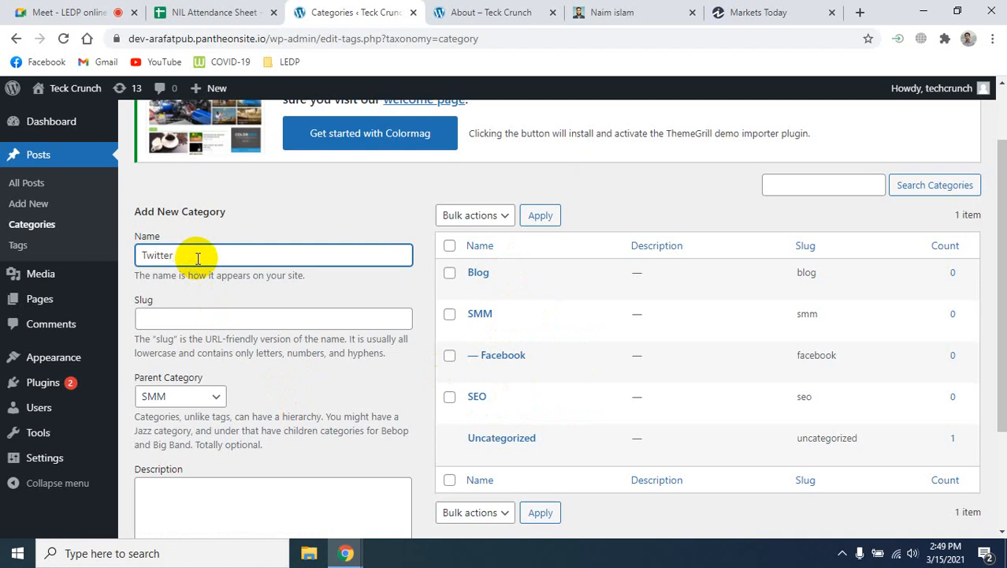
scroll(228, 361, down, 3)
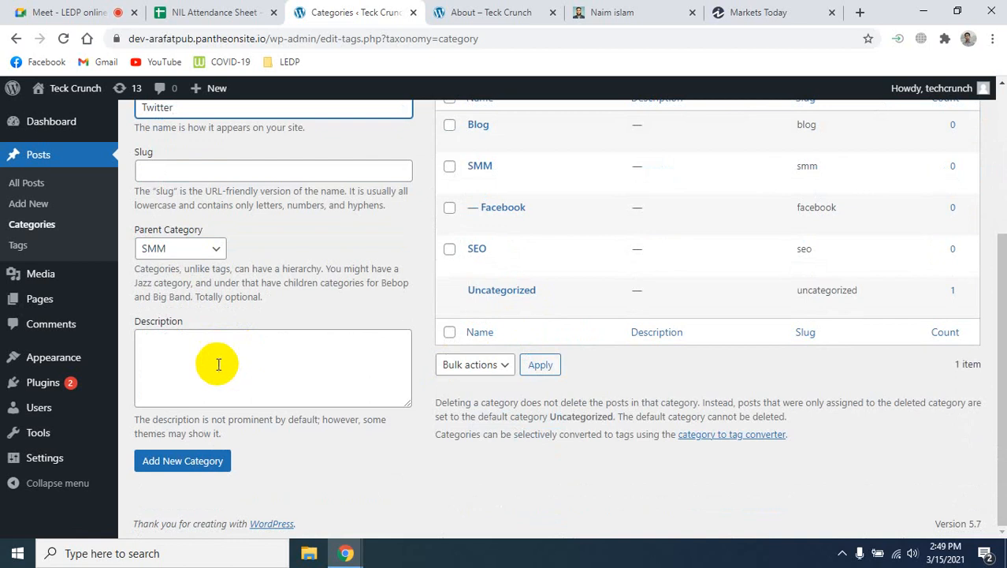
click(219, 250)
click(158, 295)
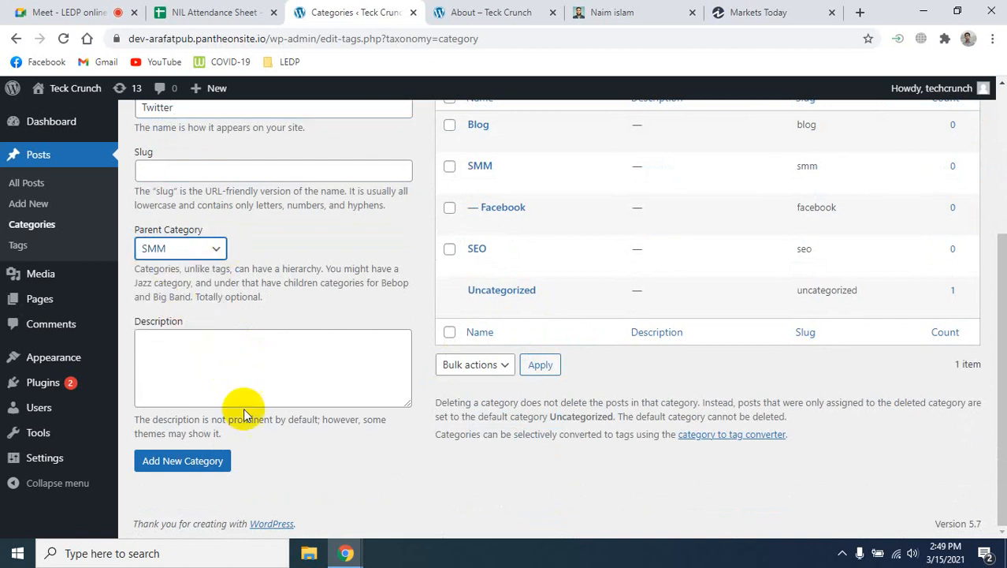
click(189, 463)
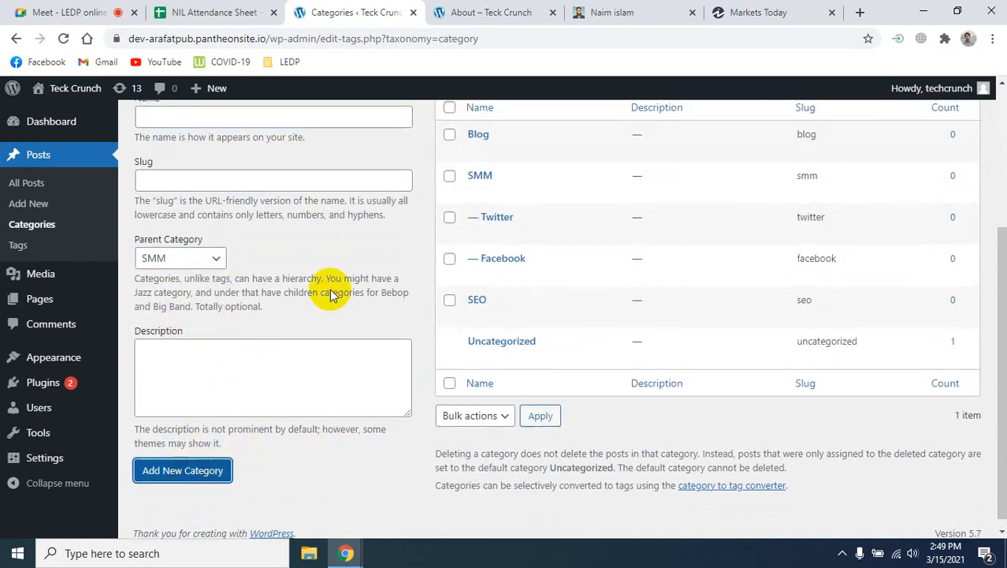
Step: Add a category named On Page with SEO as its parent category
scroll(330, 288, up, 3)
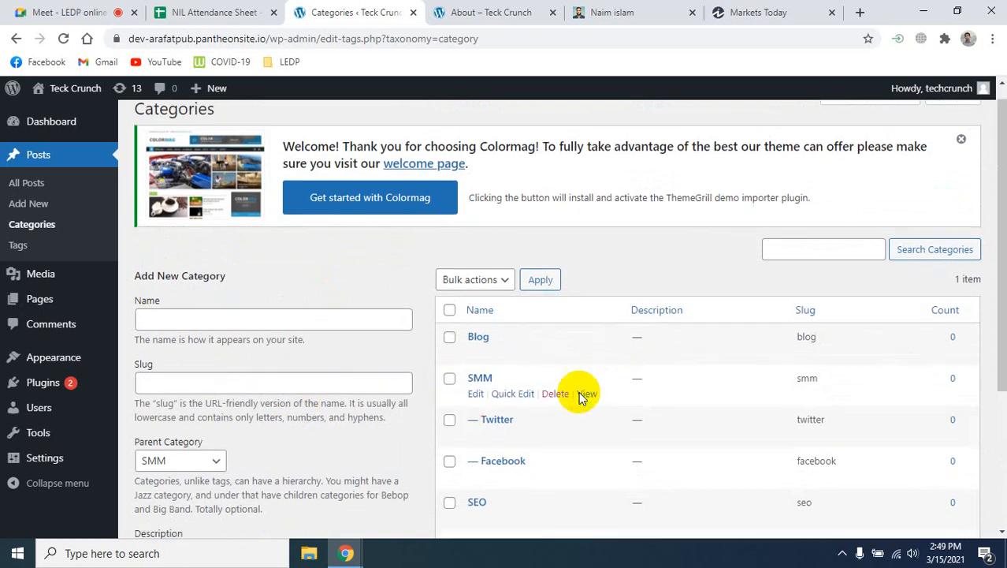
scroll(578, 391, down, 2)
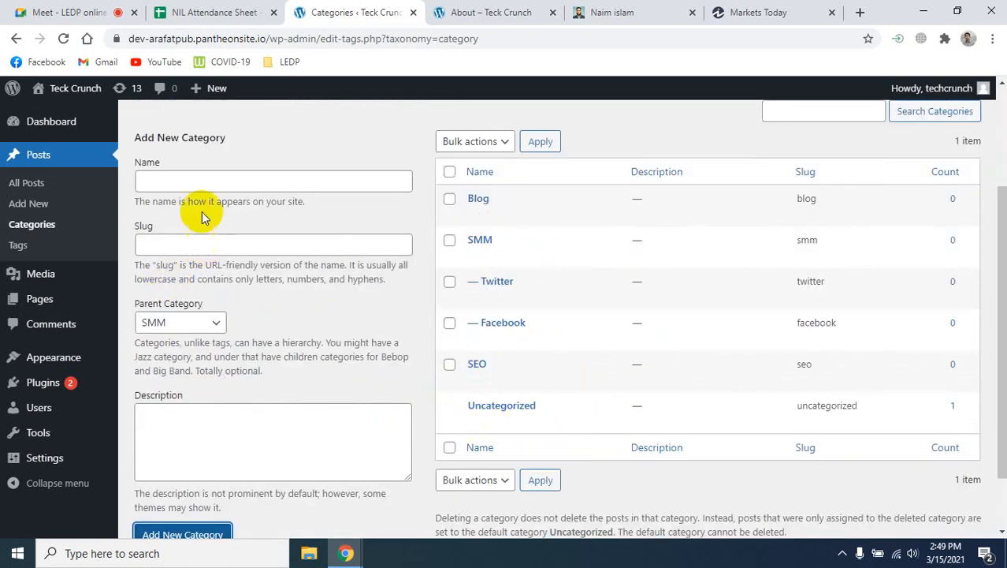
click(194, 185)
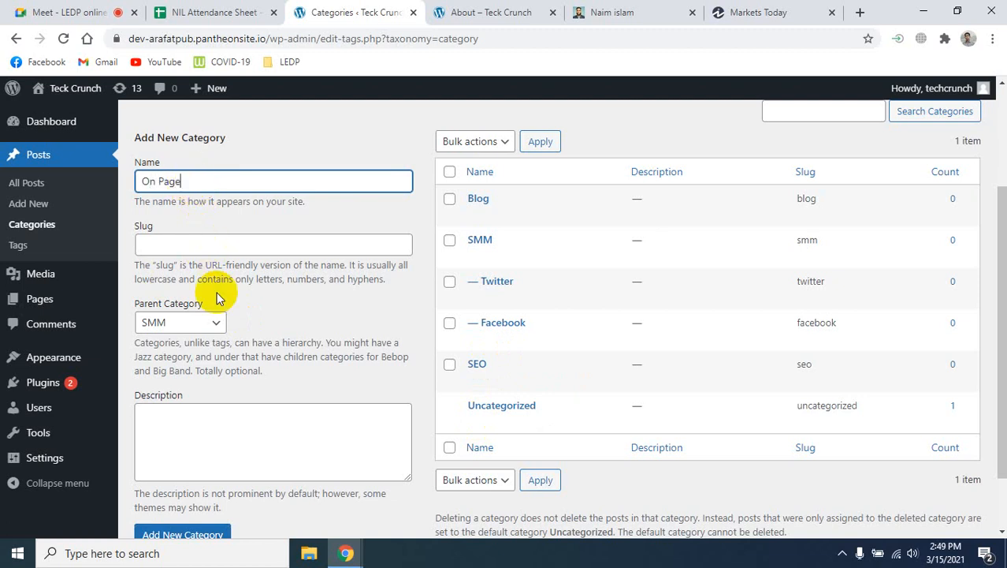
click(214, 321)
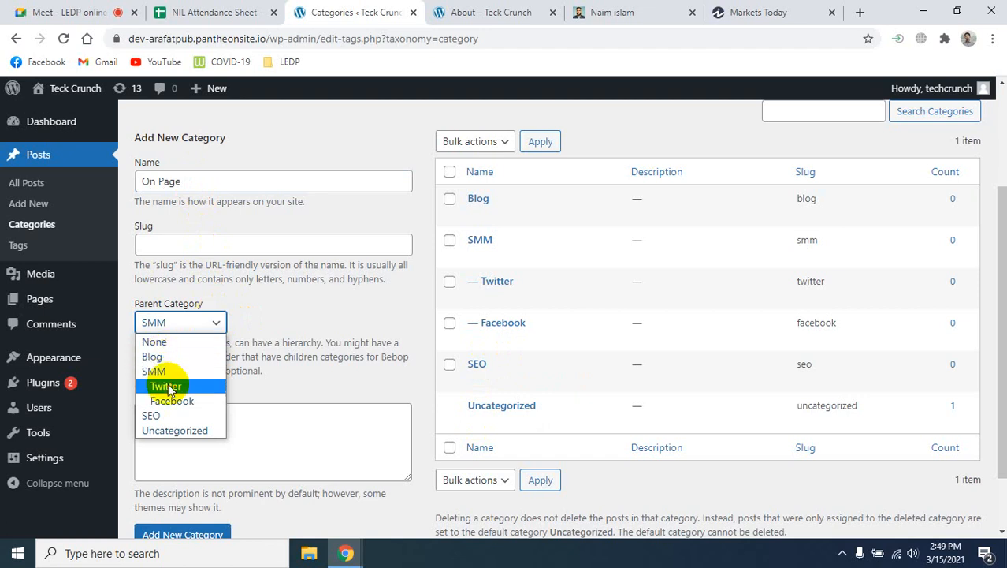
click(152, 414)
scroll(341, 384, down, 1)
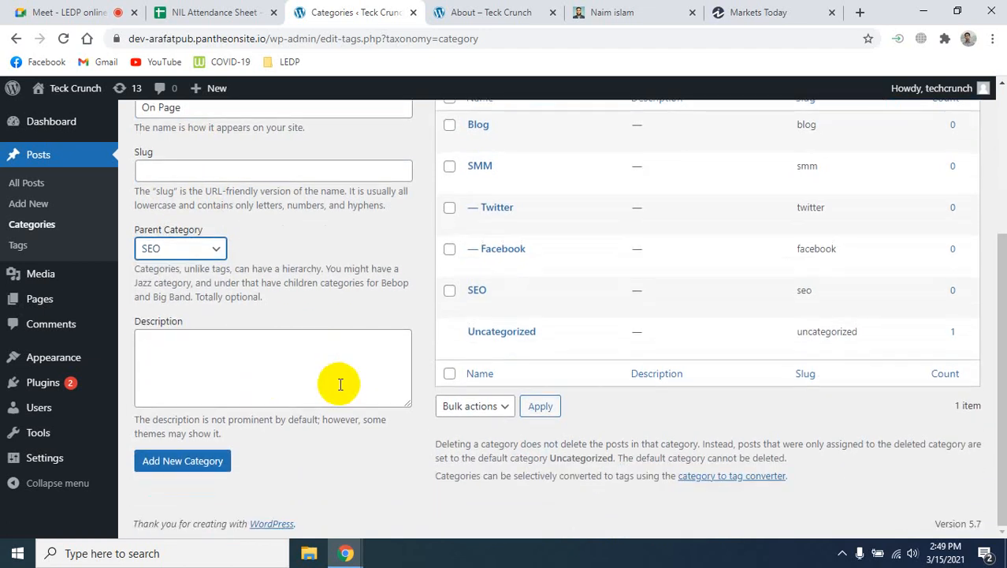
click(207, 465)
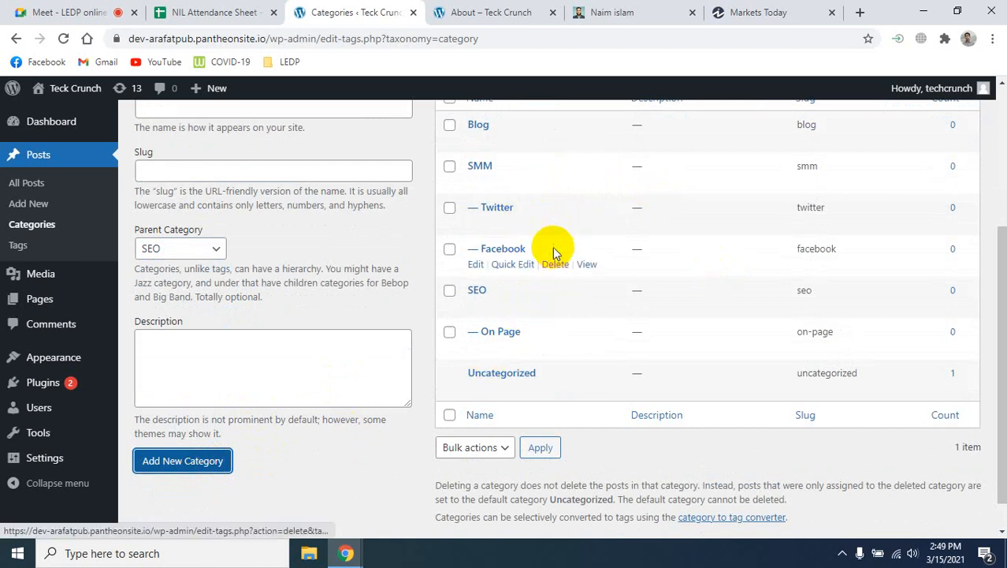
scroll(553, 252, up, 2)
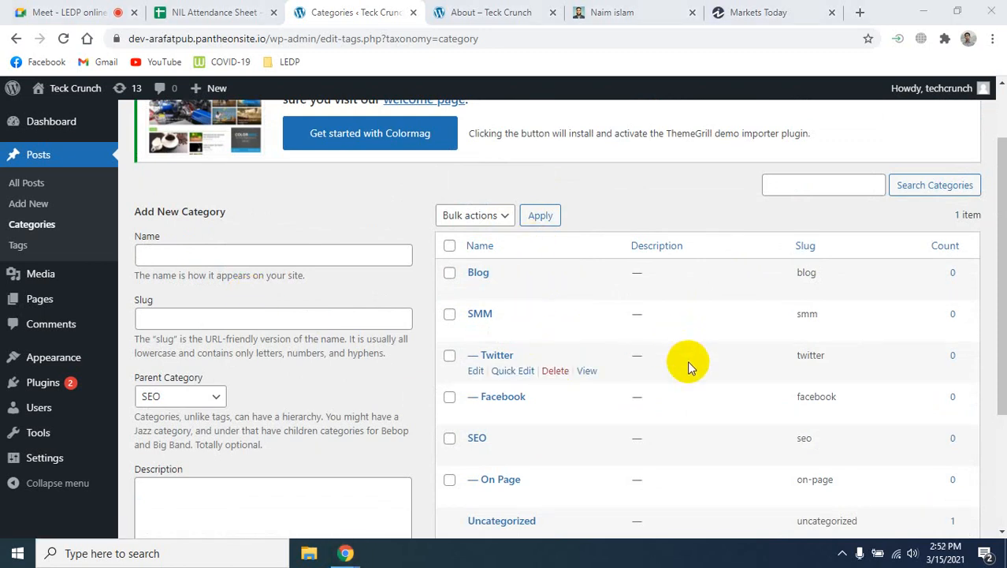
scroll(702, 373, down, 2)
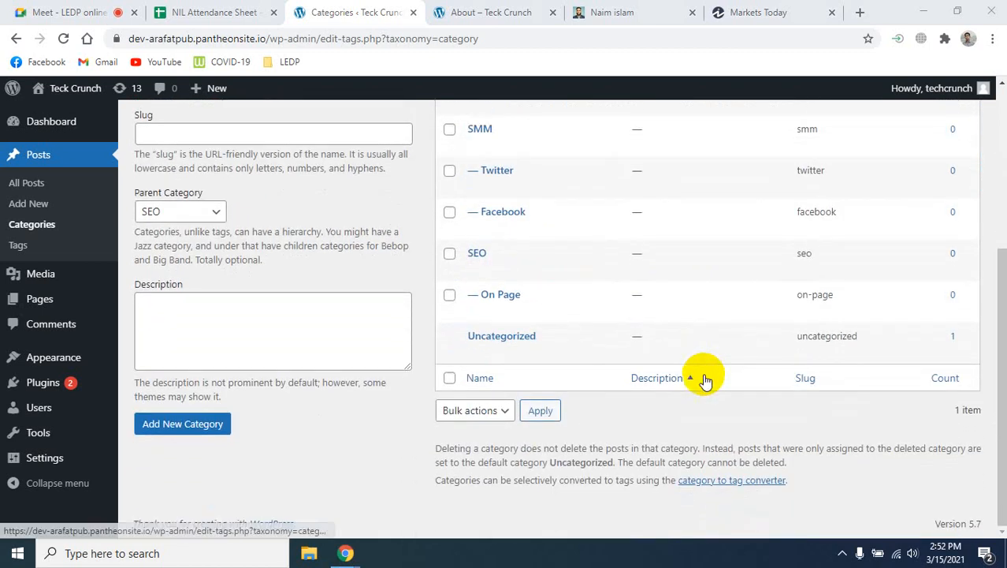
scroll(704, 379, up, 4)
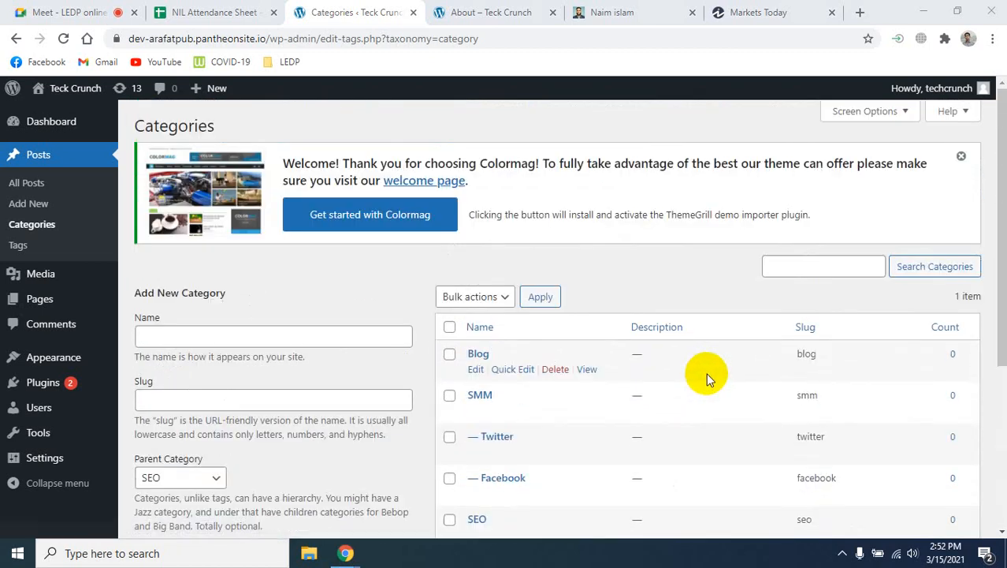
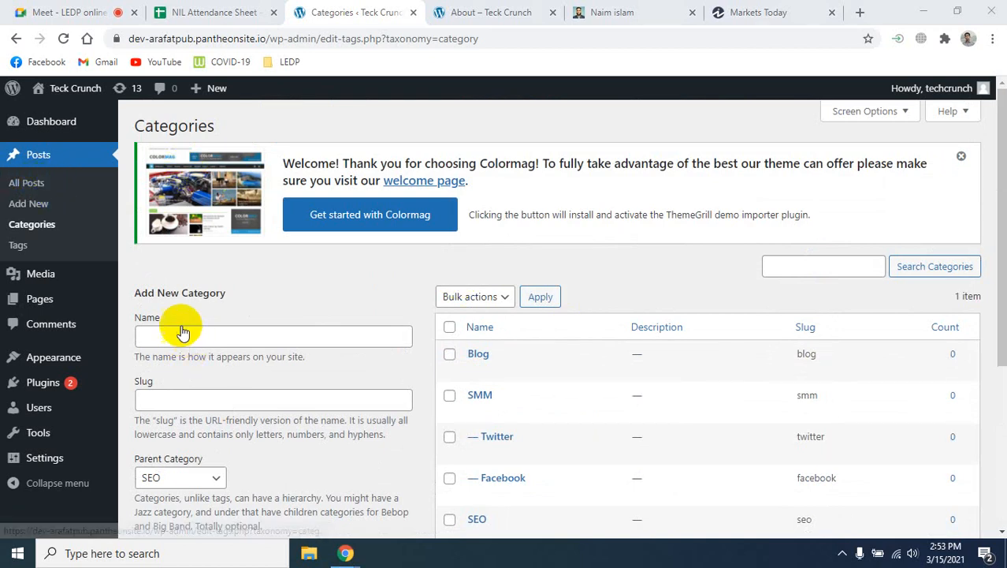
Step: Open the Posts section, start a new post and place the cursor in its empty body paragraph
click(49, 156)
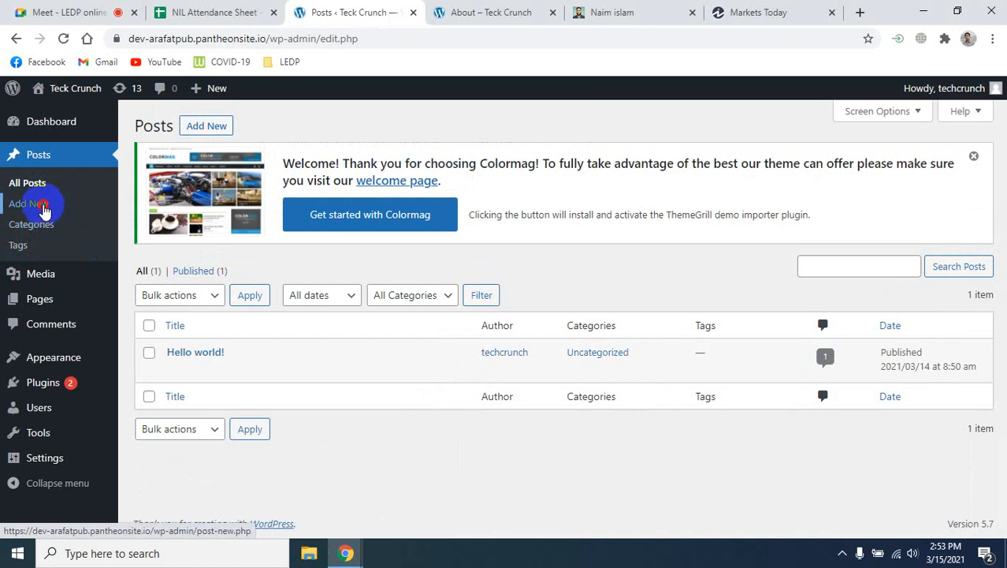
click(44, 207)
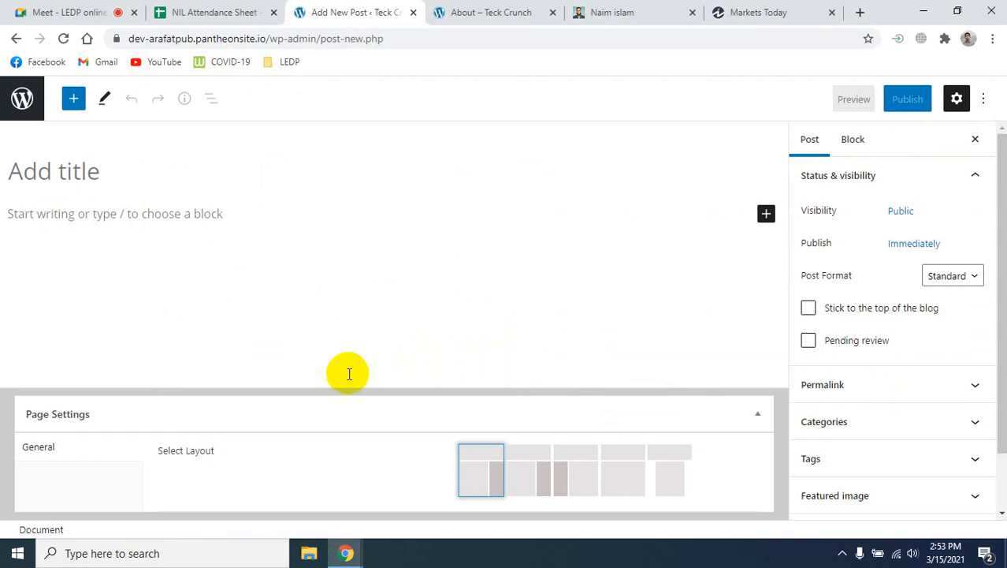
click(68, 224)
click(59, 172)
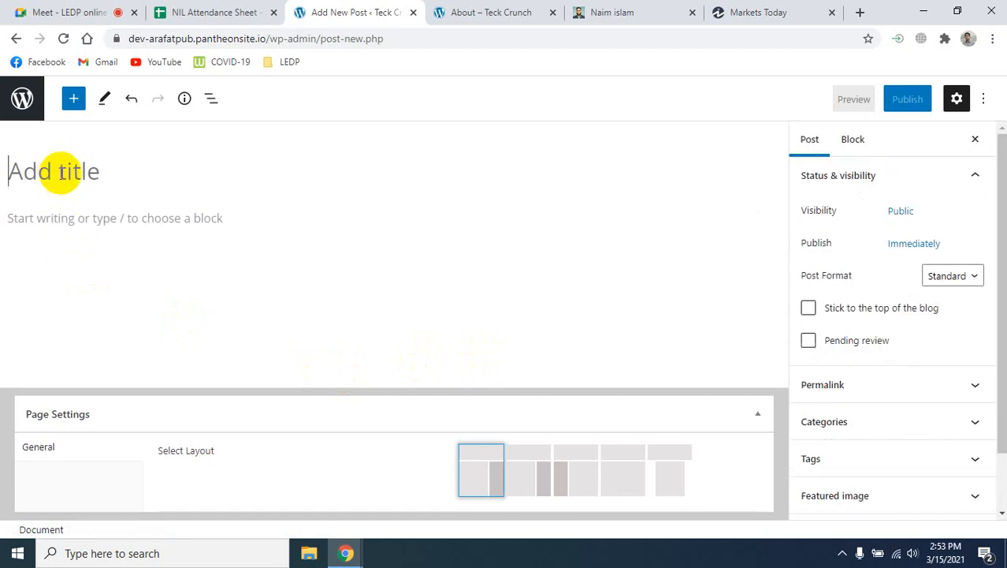
click(95, 240)
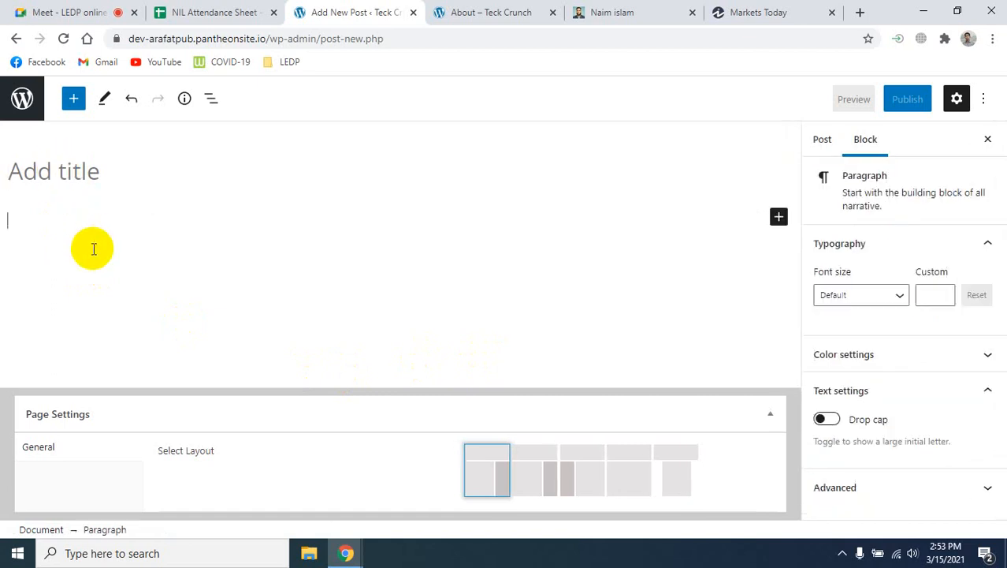
Step: Search Google in a new browser tab for lorem ipsum and refine the search to "dummy text"
click(860, 12)
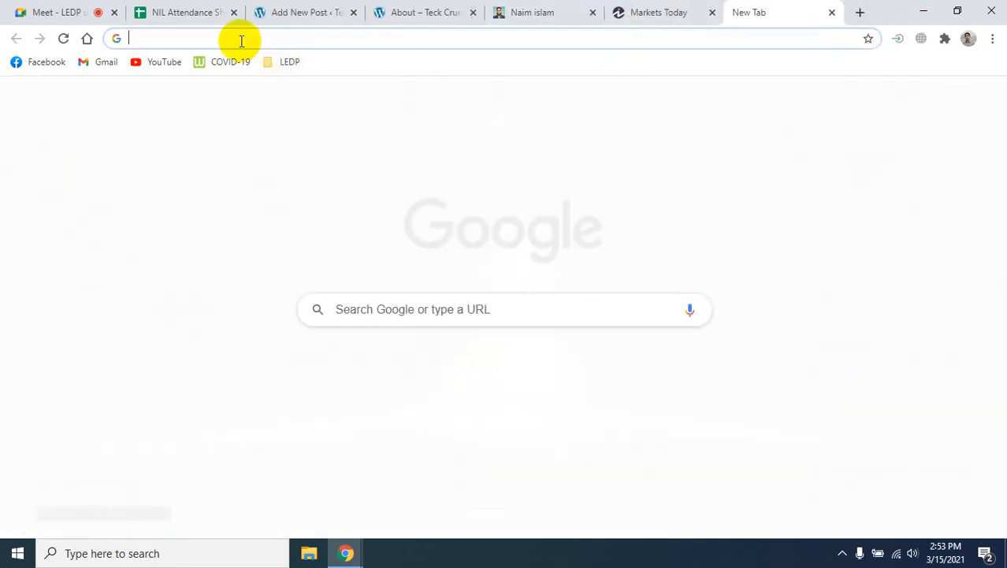
click(241, 38)
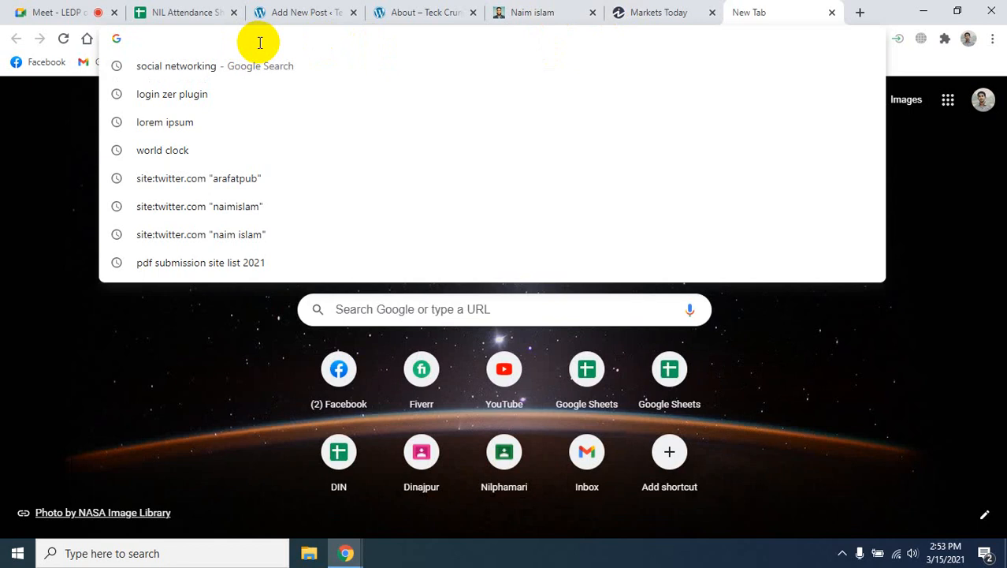
click(220, 126)
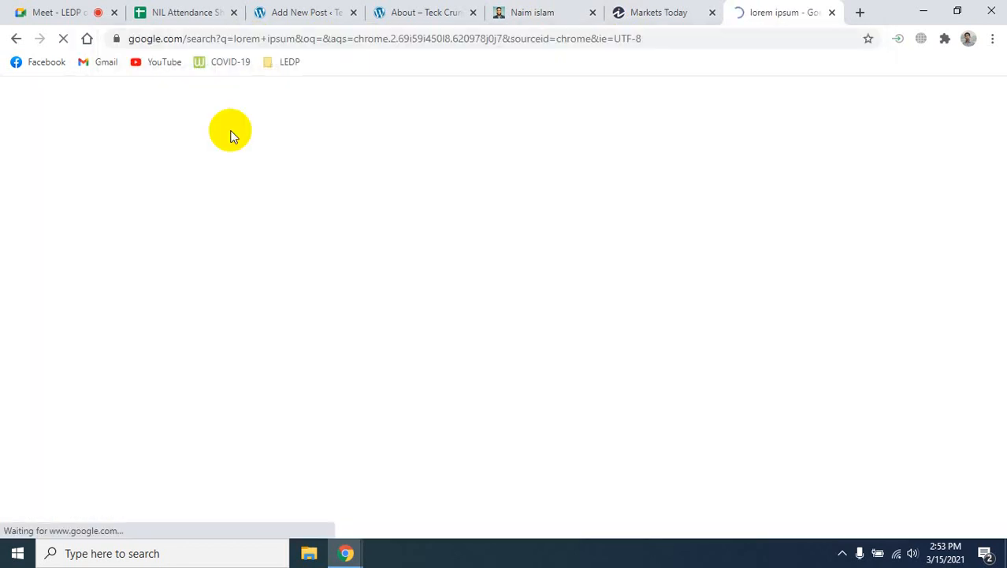
click(249, 103)
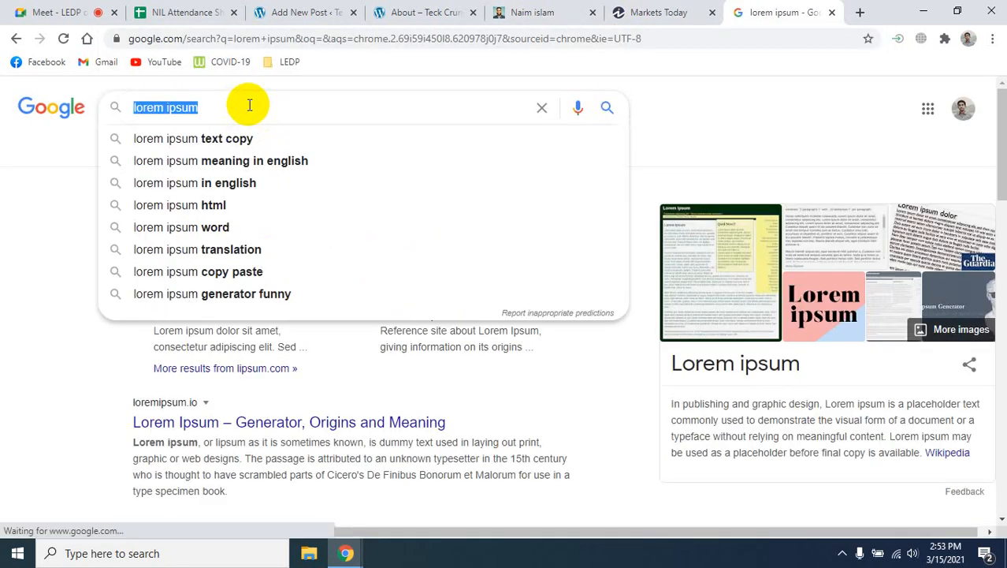
text(dumm)
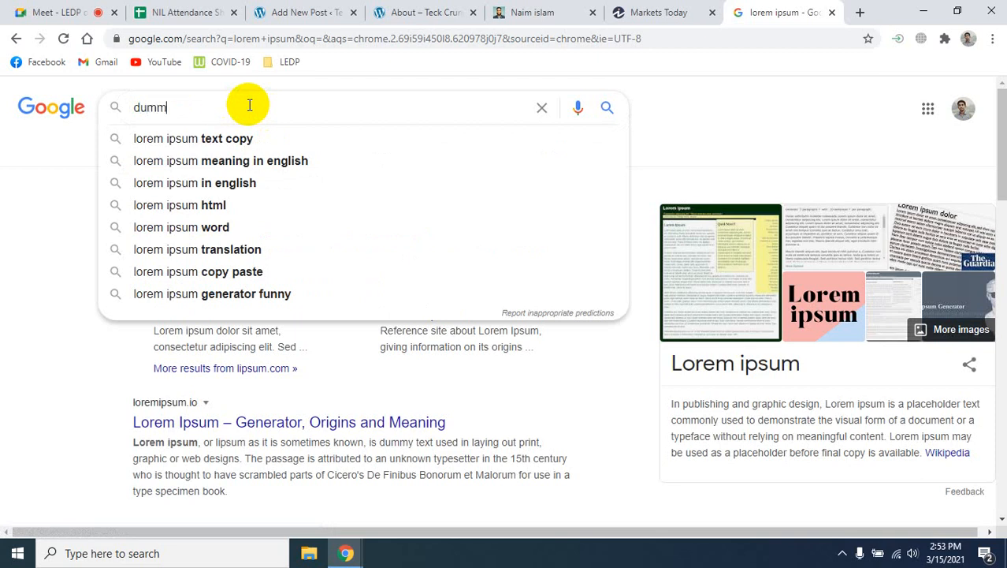
text(y )
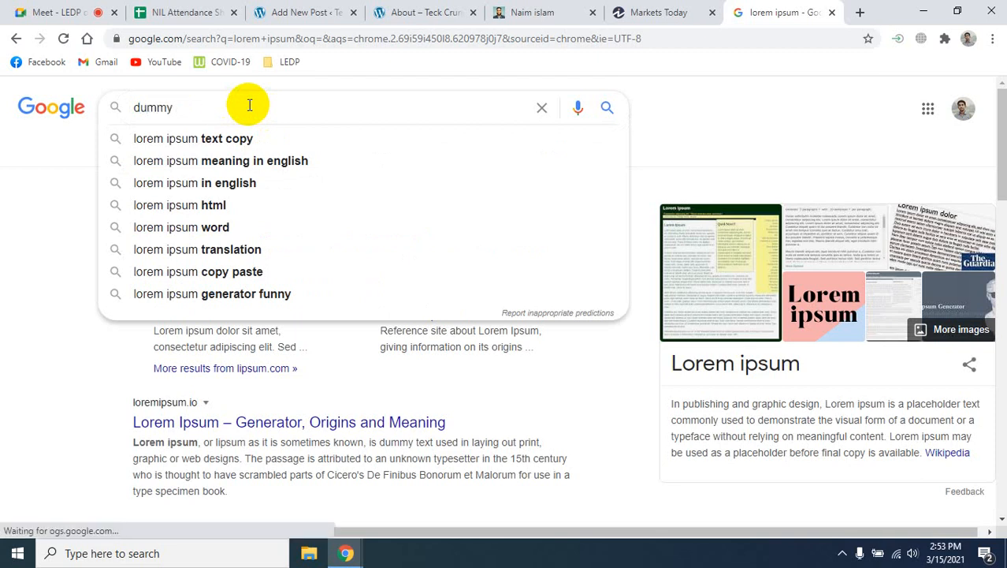
text(text)
key(Return)
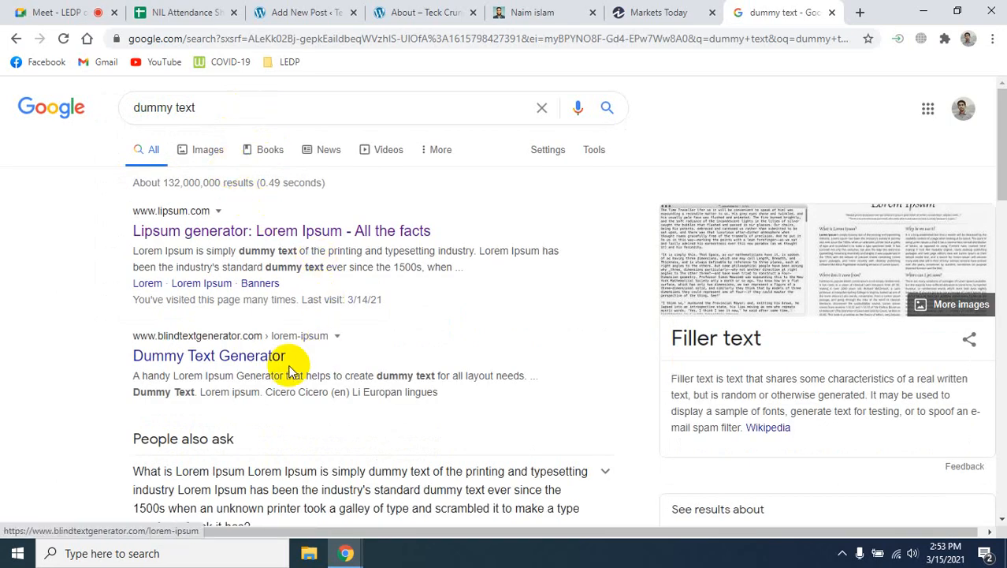
Step: Open the Dummy Text Generator result from blindtextgenerator.com in a new tab and switch to it
right_click(251, 356)
click(296, 364)
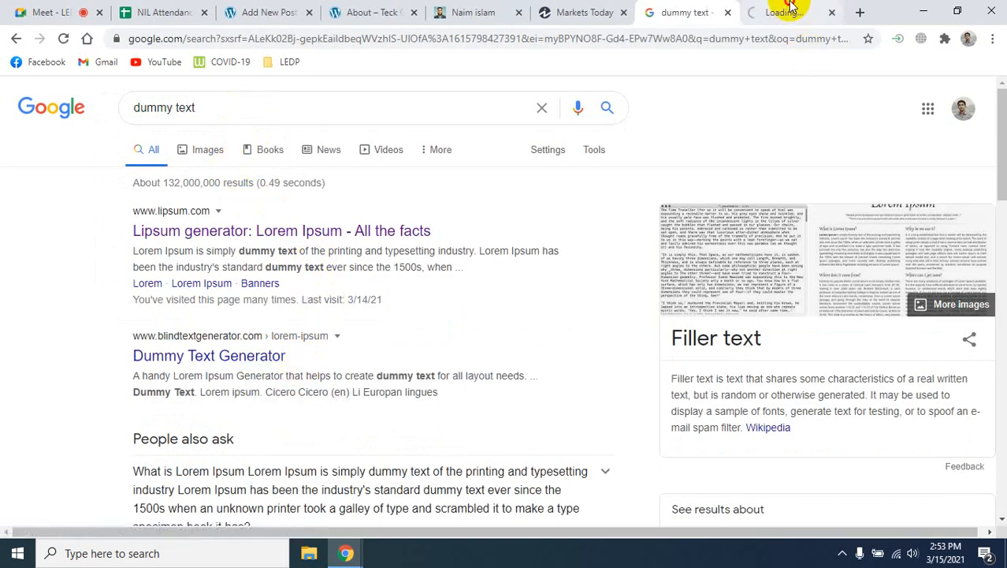
key(ctrl+Tab)
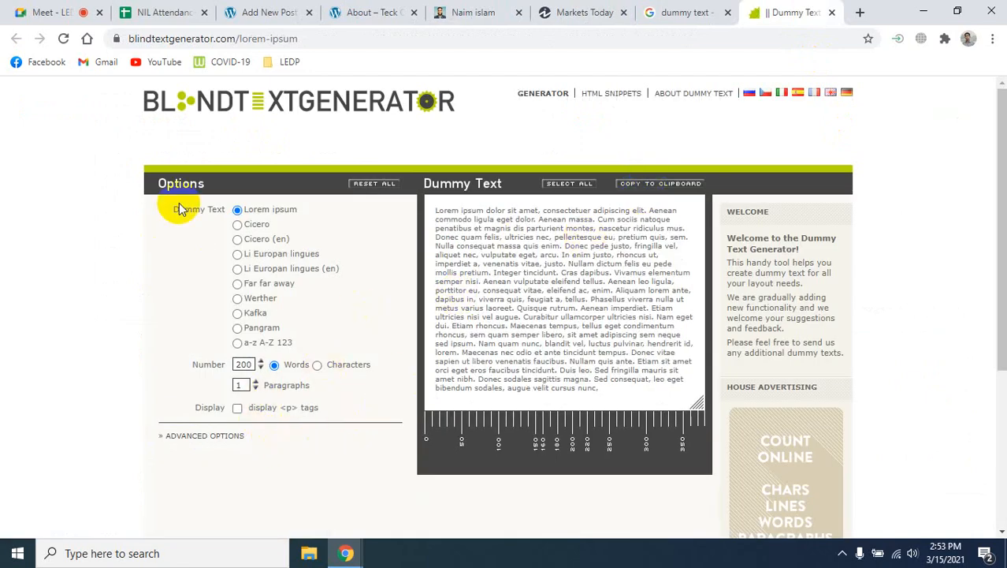
Step: Set the length of the generated Lorem ipsum text to 800 words
click(263, 368)
click(262, 368)
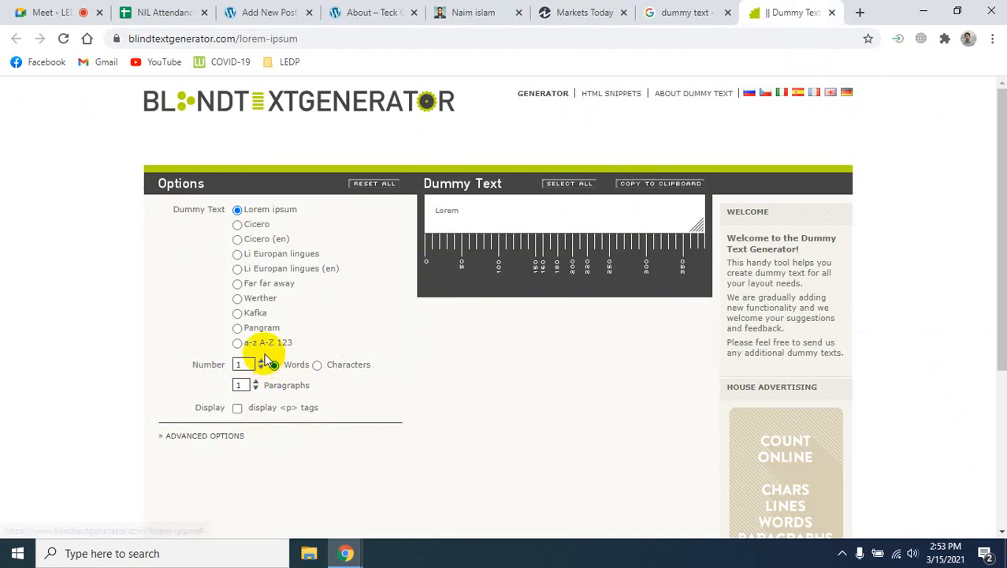
click(263, 361)
click(262, 361)
click(263, 361)
click(263, 361)
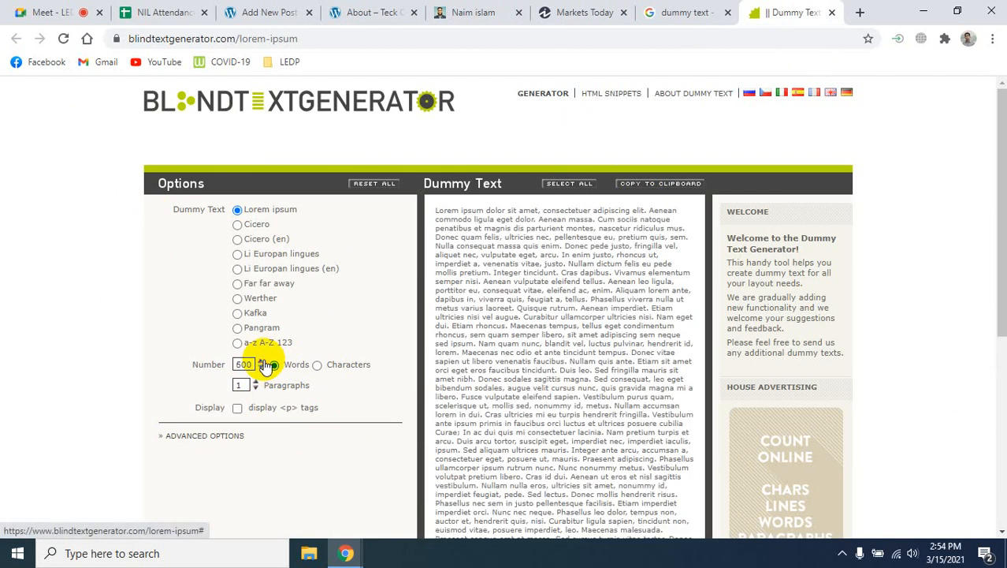
scroll(583, 341, down, 5)
scroll(601, 337, up, 5)
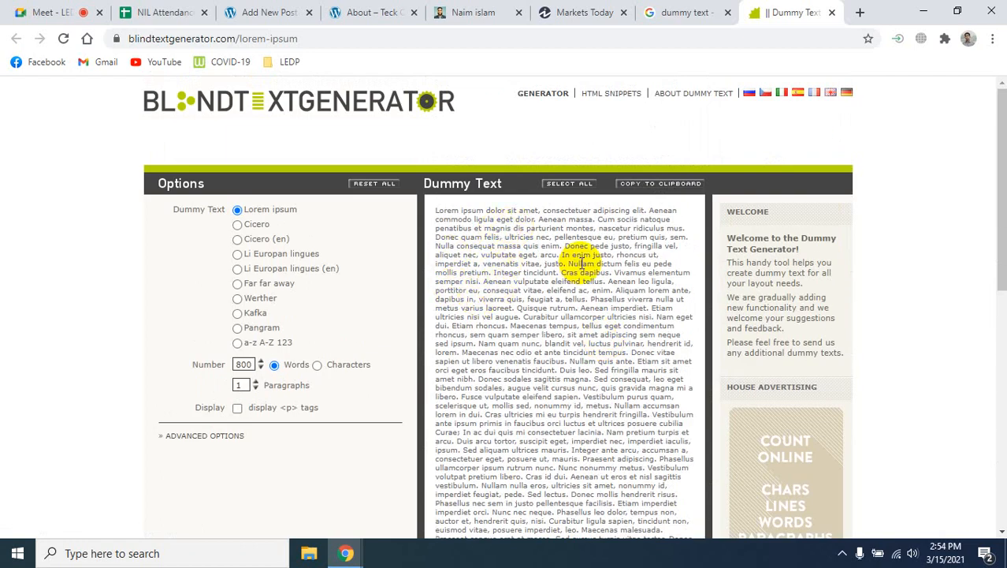
Step: Select all of the generated dummy text and copy it
click(567, 182)
right_click(590, 237)
click(609, 249)
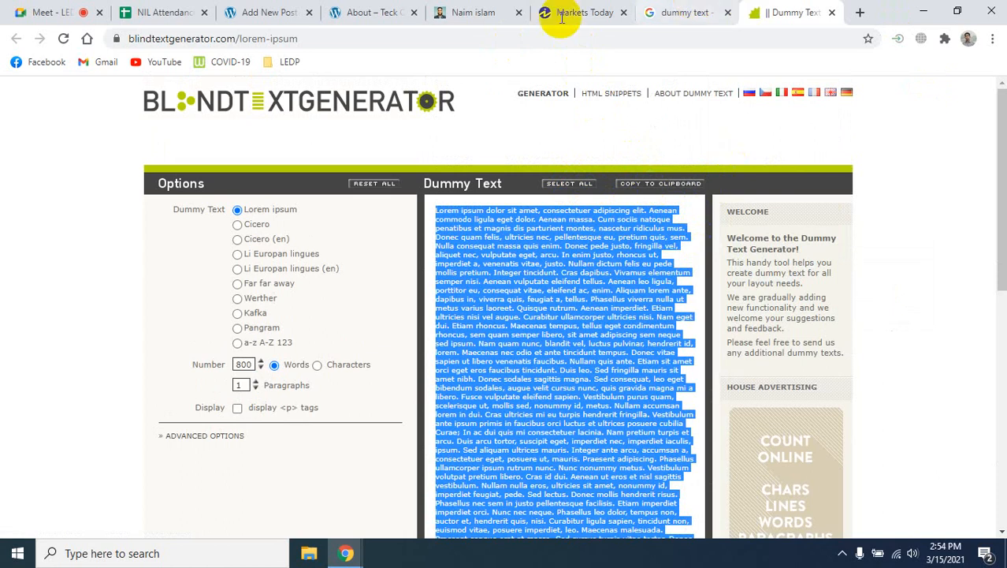
Step: Return to the new post in WordPress, title it "Test Post 1" and paste the copied dummy text as its body
click(227, 11)
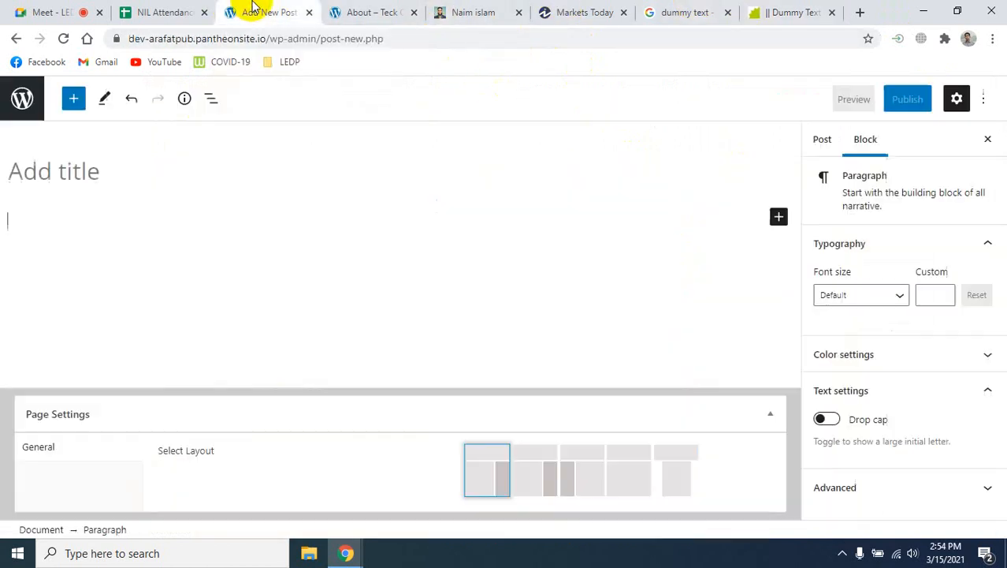
click(70, 172)
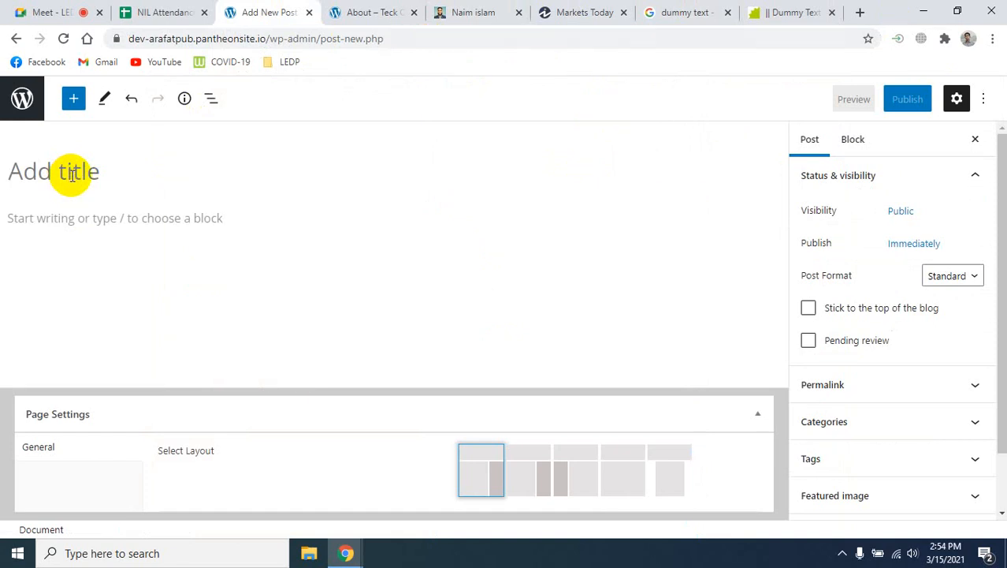
text(Te)
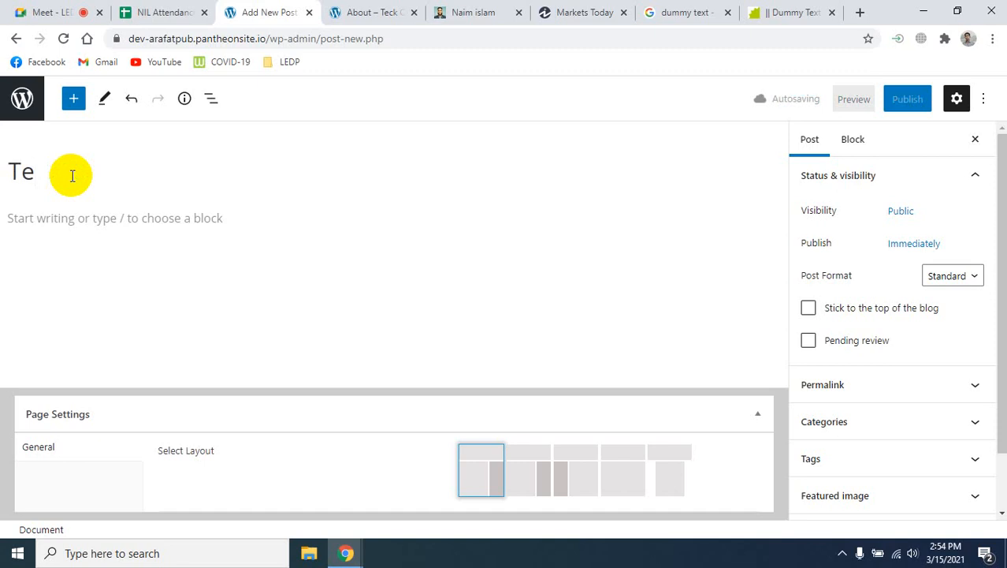
text(st Post 1)
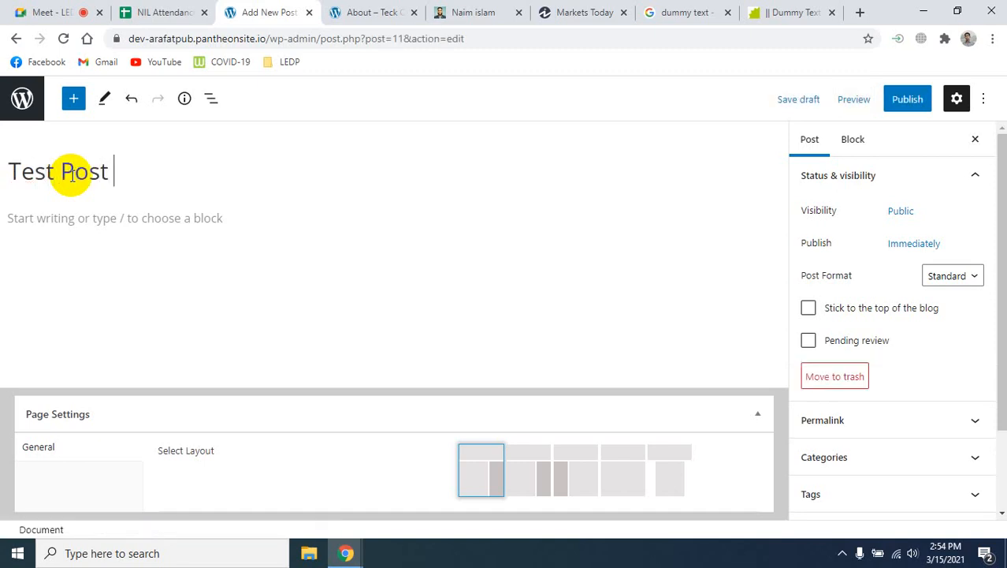
click(76, 236)
key(ctrl+v)
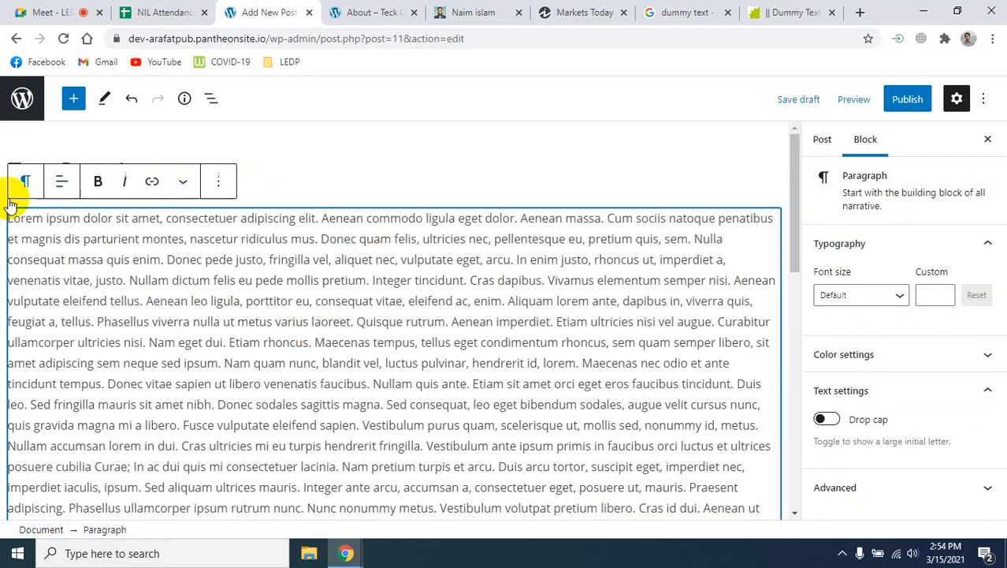
Step: Bold the passage from "enim. Donec pede justo" through "Nullam dictum felis eu" in the pasted paragraph
click(185, 185)
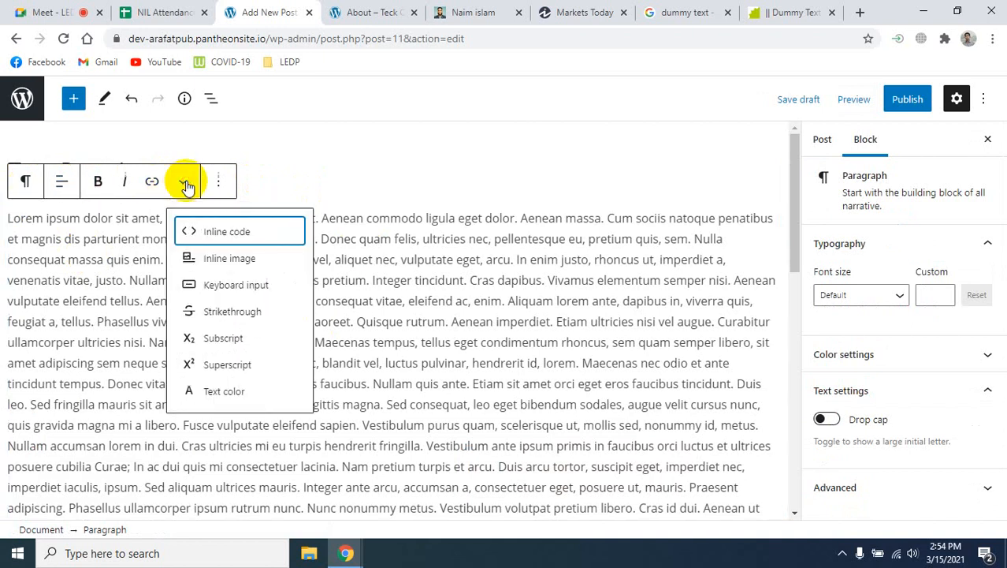
click(342, 172)
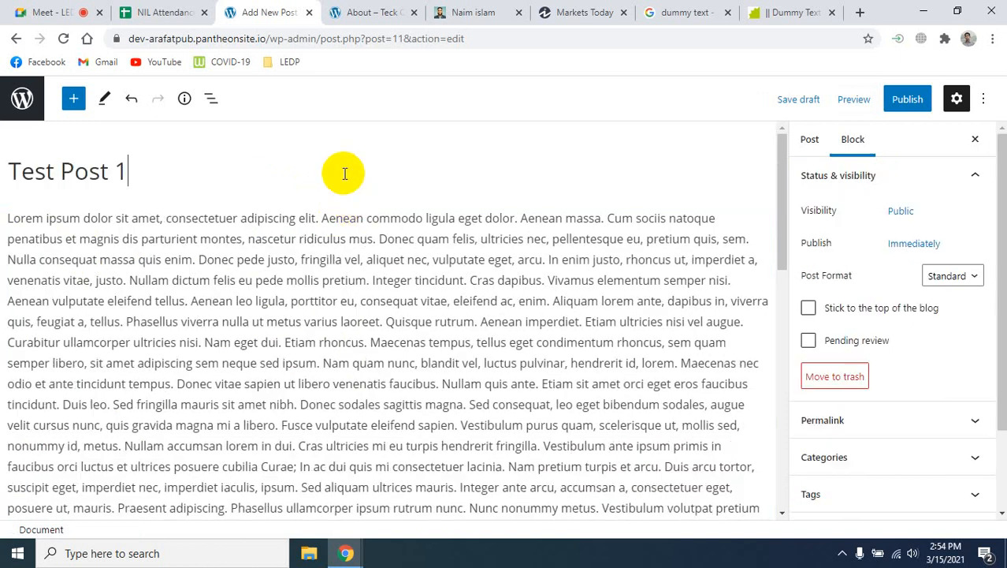
click(144, 243)
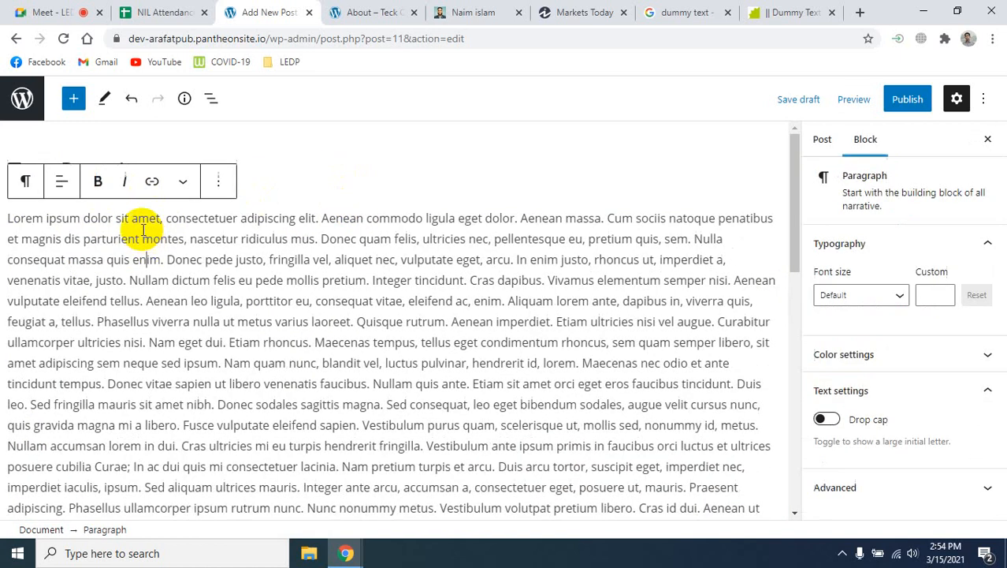
drag(116, 254, 263, 278)
click(98, 180)
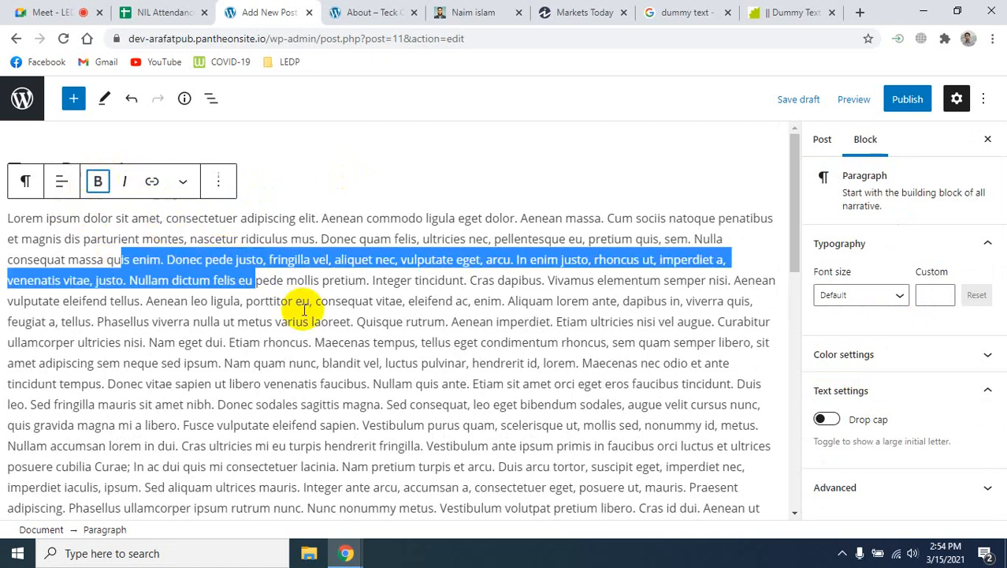
click(314, 314)
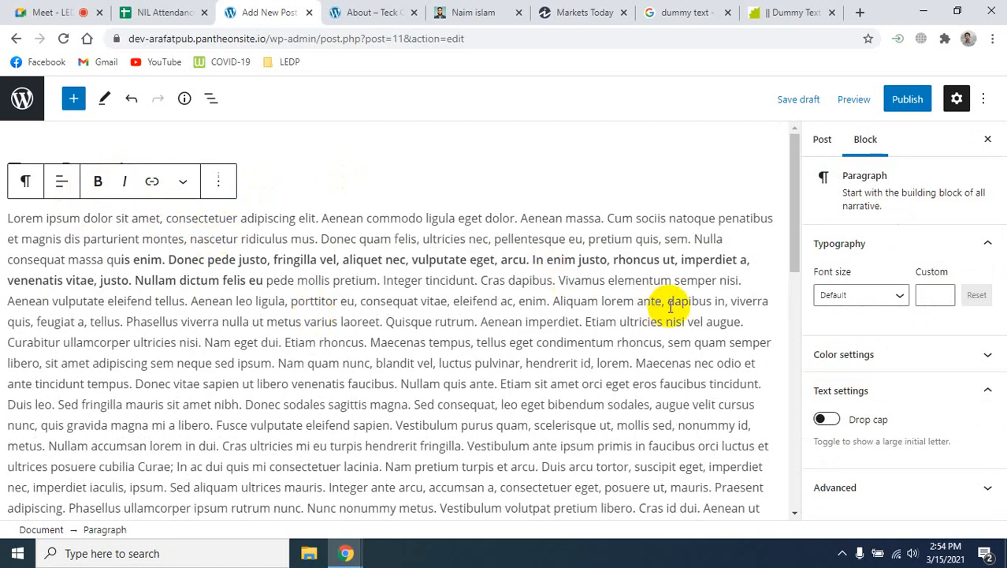
Step: Look over the post's text and the site's About page, then save the post as a draft
scroll(452, 344, down, 10)
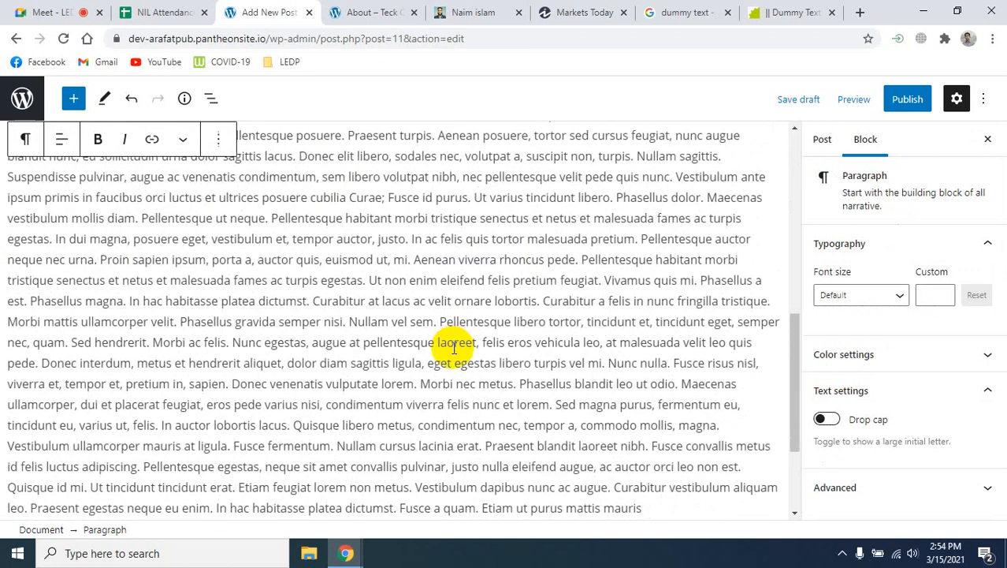
scroll(455, 348, up, 6)
scroll(455, 347, up, 3)
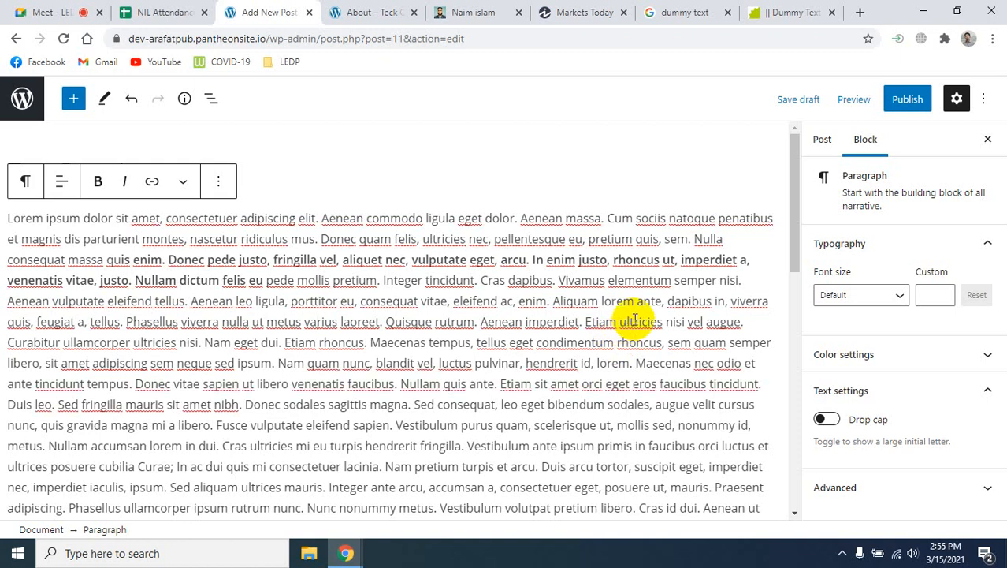
click(368, 13)
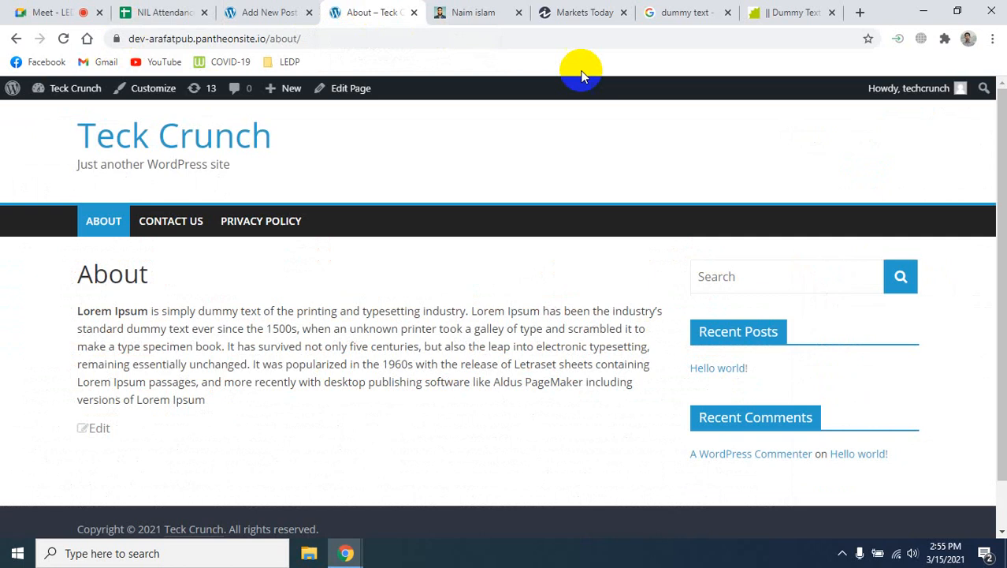
click(284, 8)
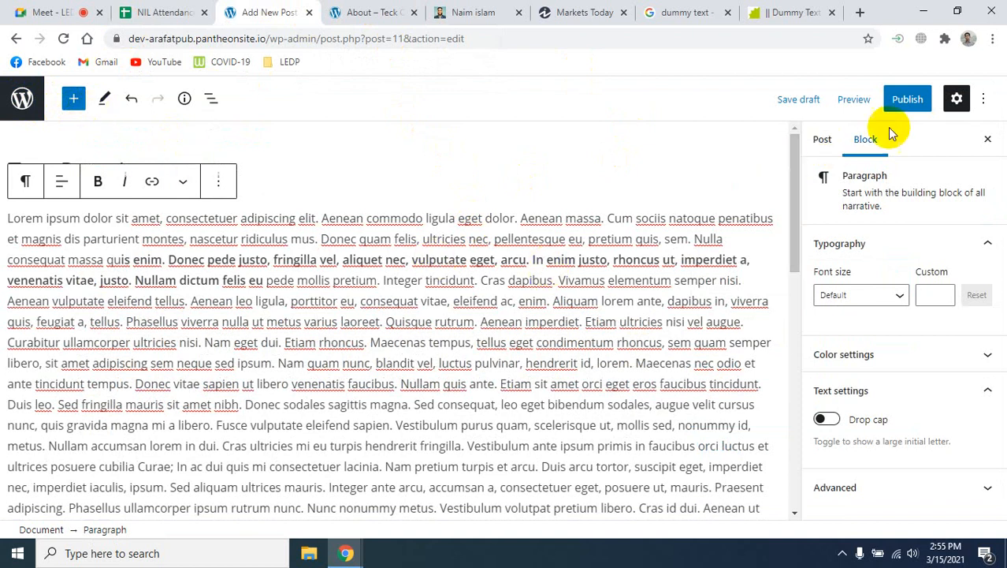
click(799, 101)
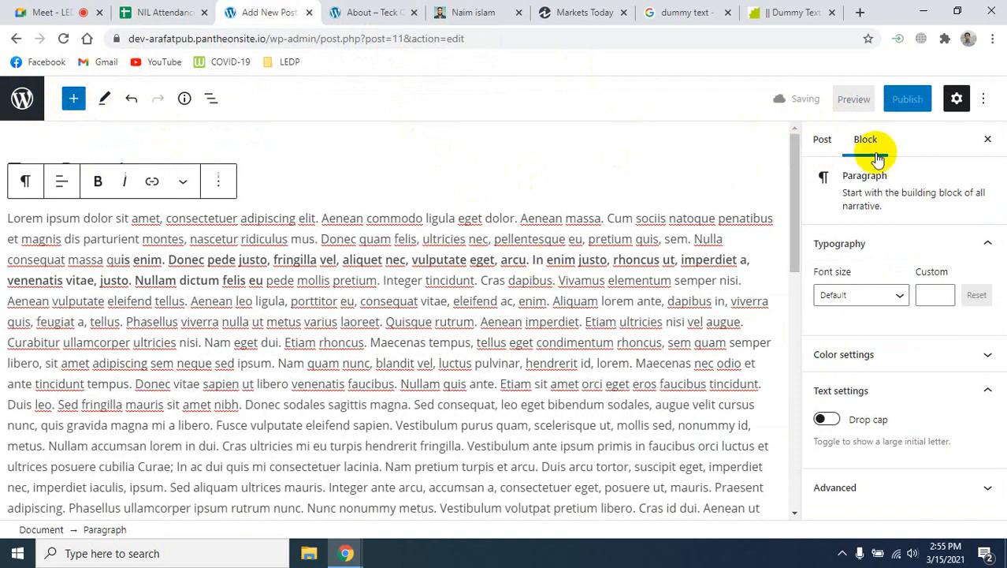
Step: Leave the block editor and activate the Classic Editor plugin from the installed plugins
click(23, 99)
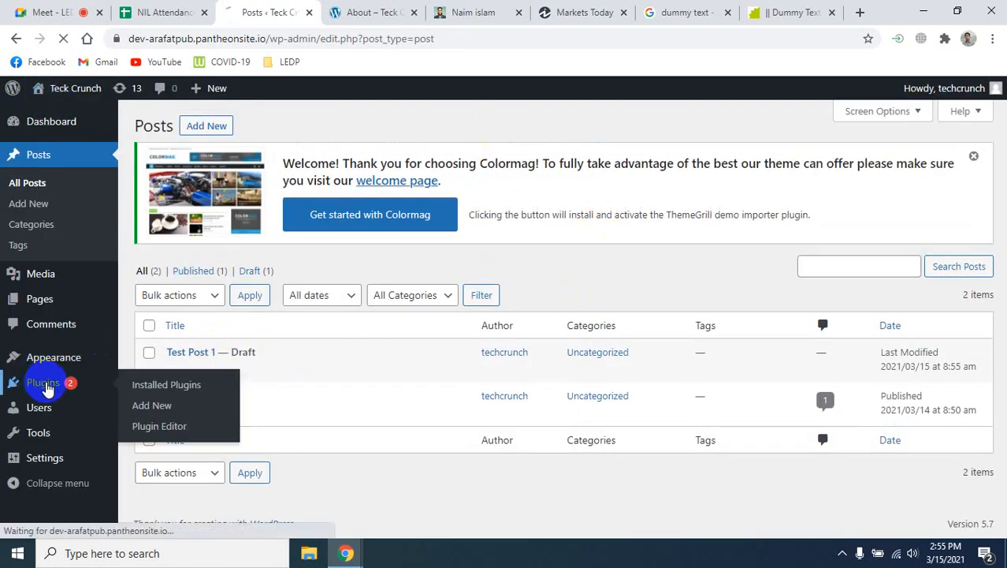
click(41, 385)
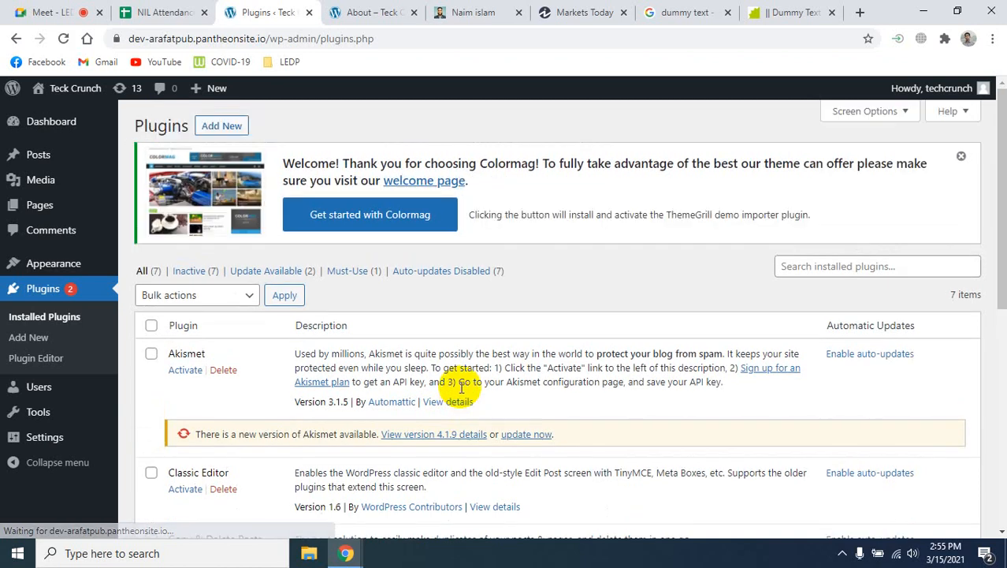
scroll(460, 385, down, 3)
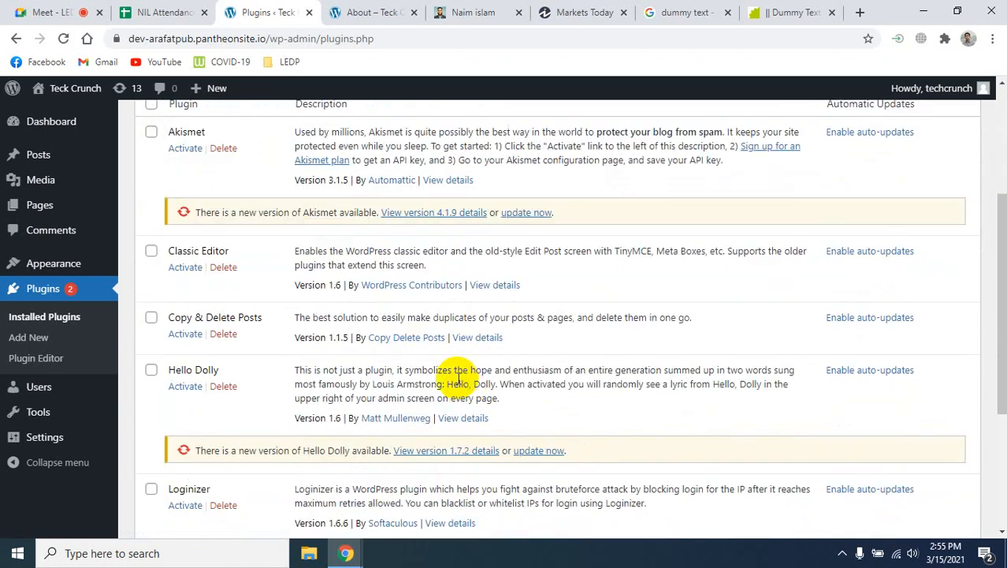
click(185, 268)
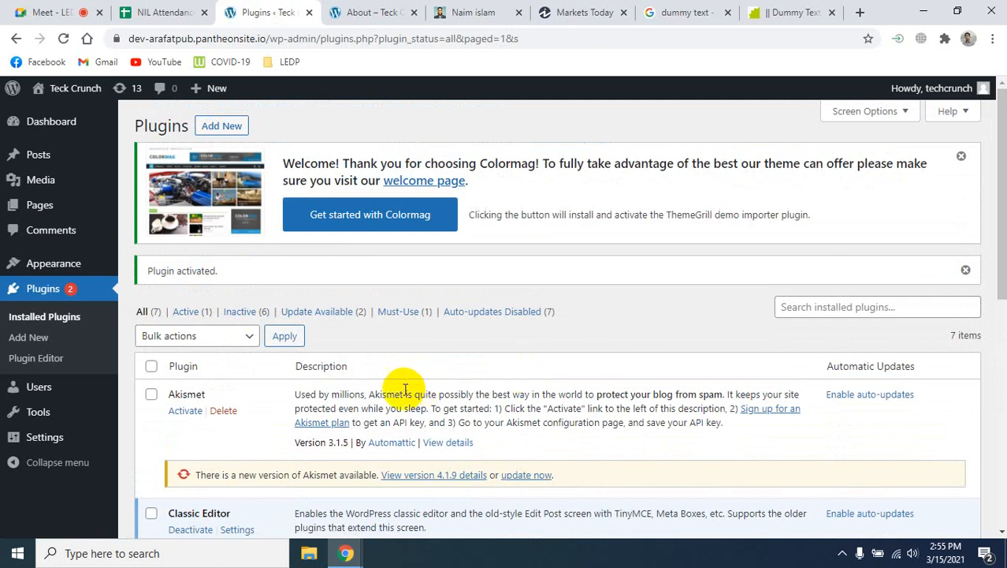
Step: Go to the list of posts and start a new post in the classic editor
mouse_move(41, 179)
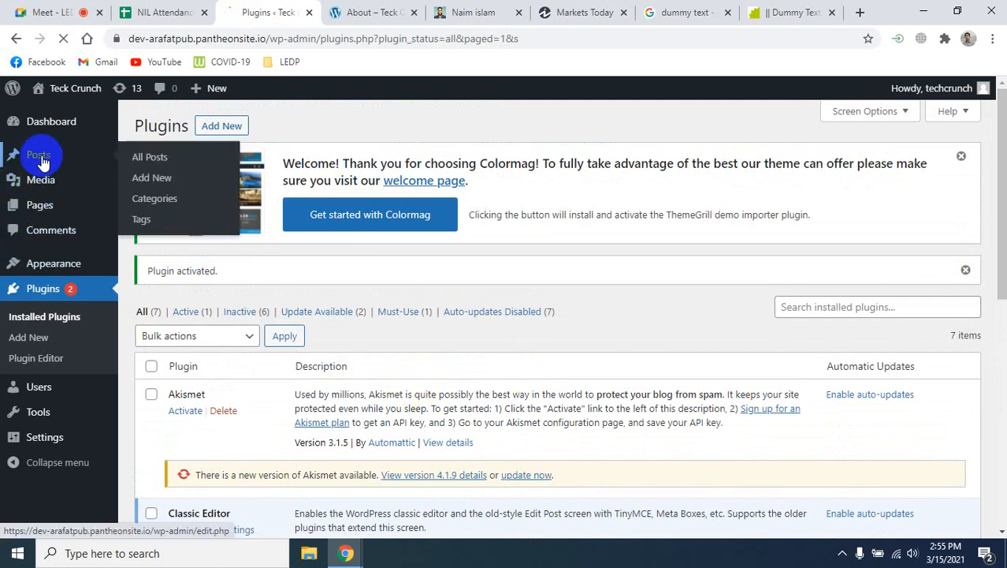
click(38, 156)
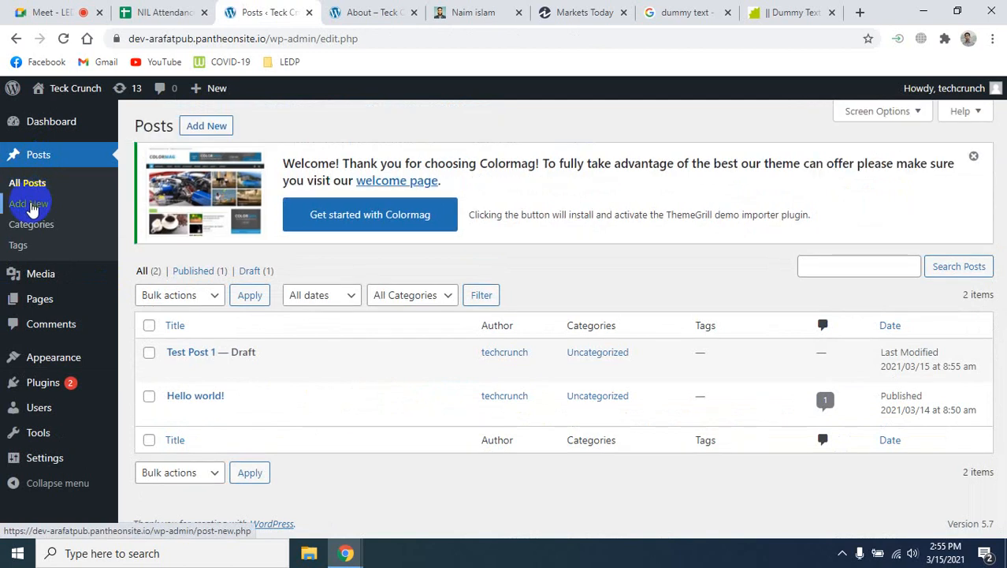
click(29, 205)
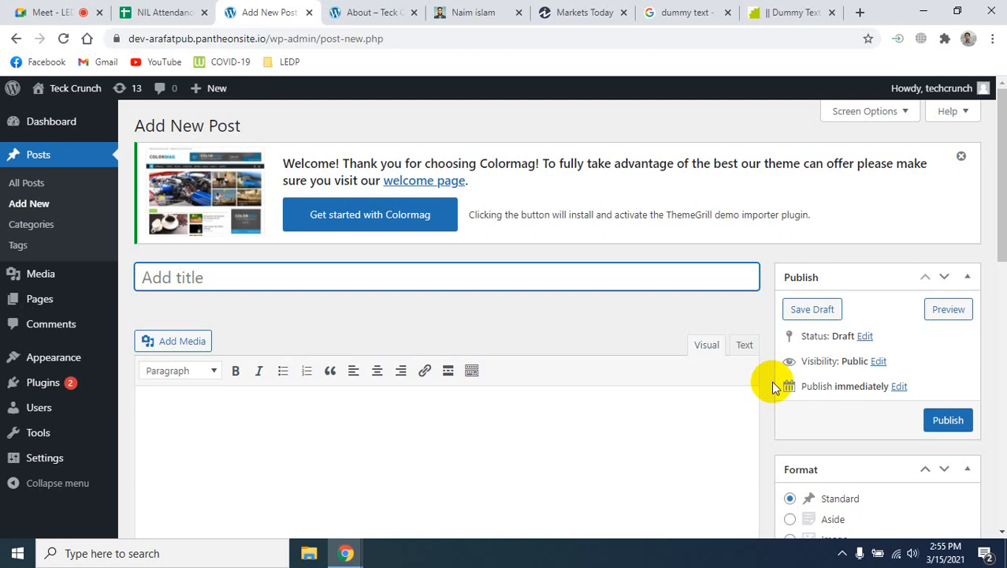
Step: Examine the classic editor's publish, format, category, tag and layout settings, and compare its Visual and Text modes
scroll(770, 380, down, 1)
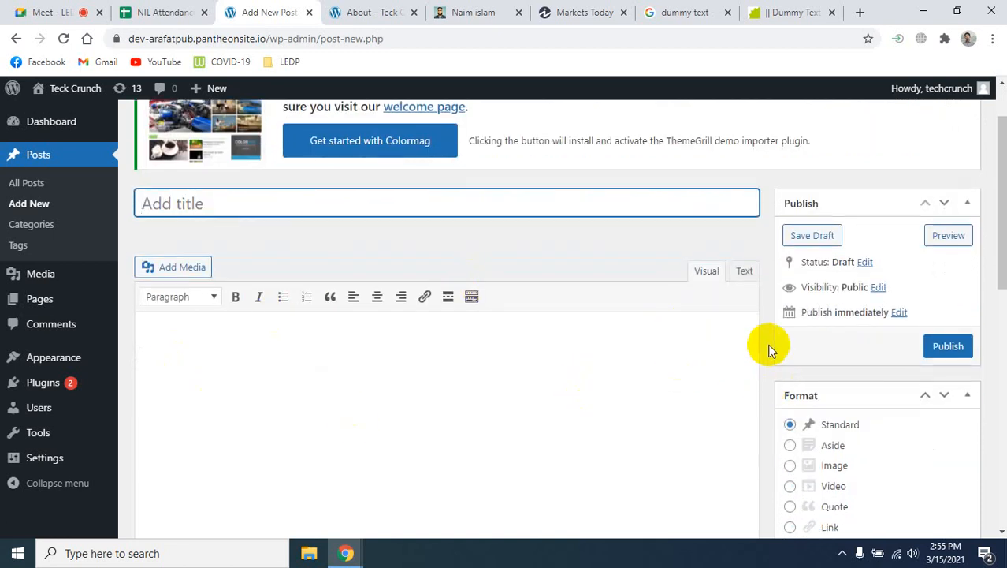
scroll(771, 349, up, 1)
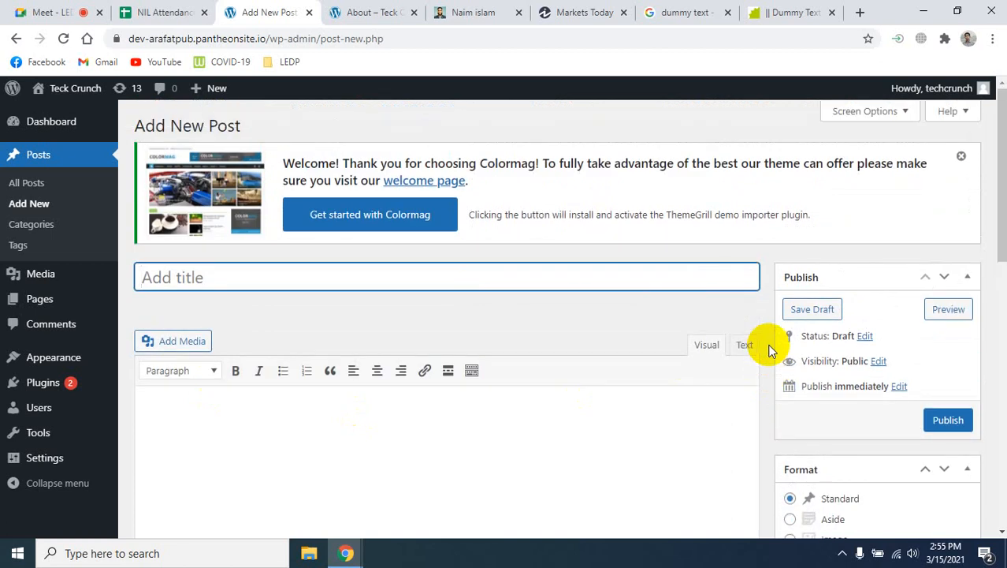
scroll(771, 349, down, 2)
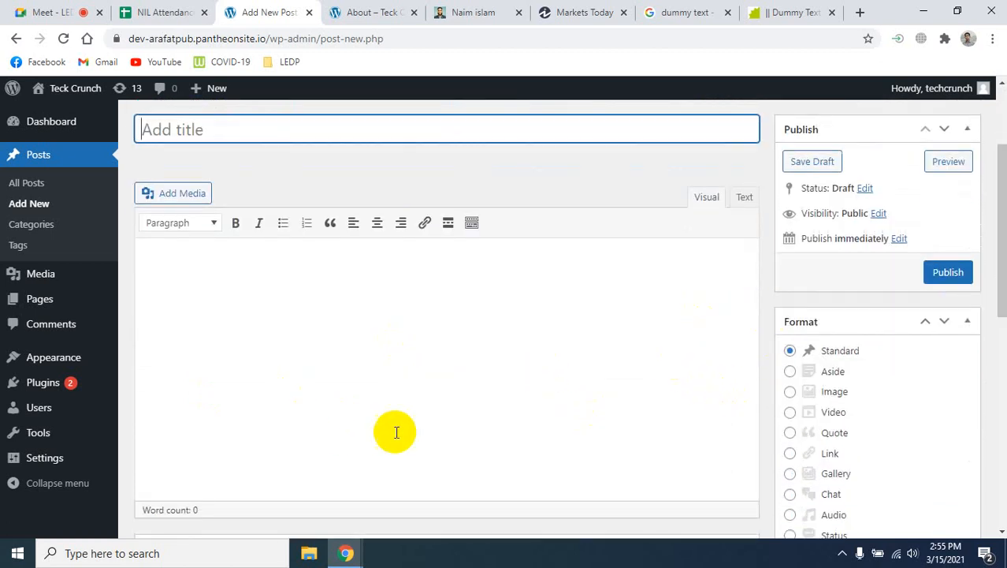
scroll(765, 298, down, 5)
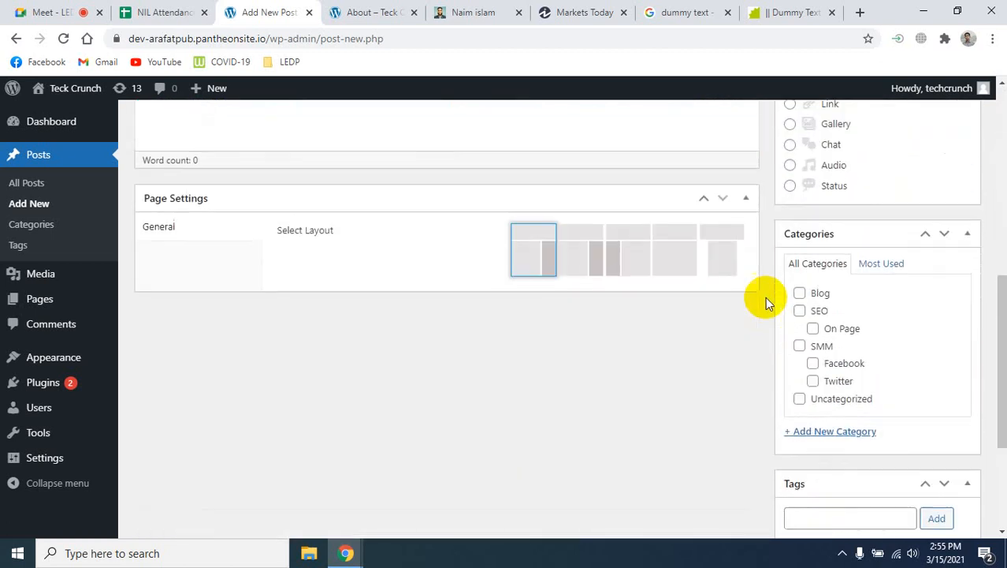
scroll(764, 297, up, 7)
scroll(765, 297, down, 1)
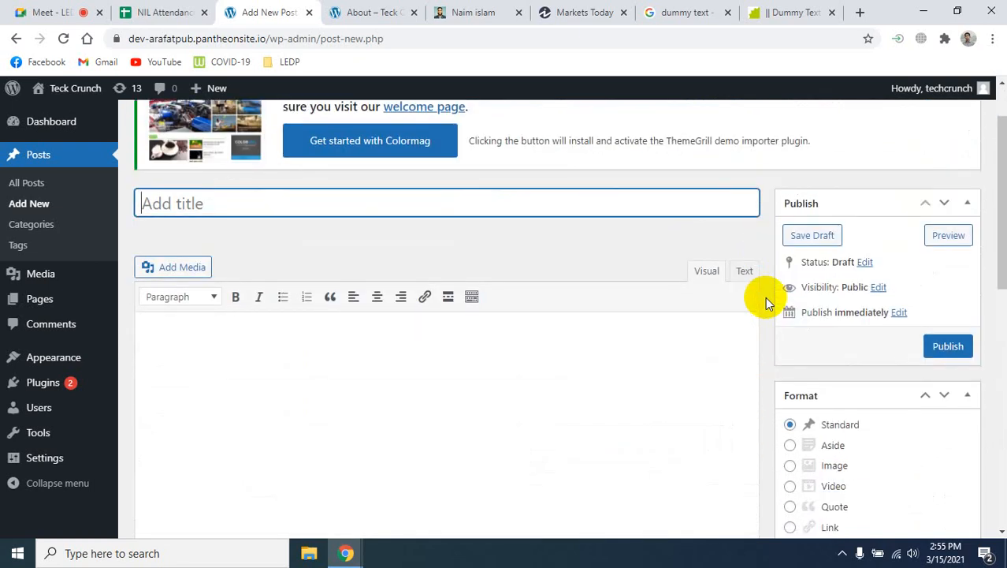
click(743, 273)
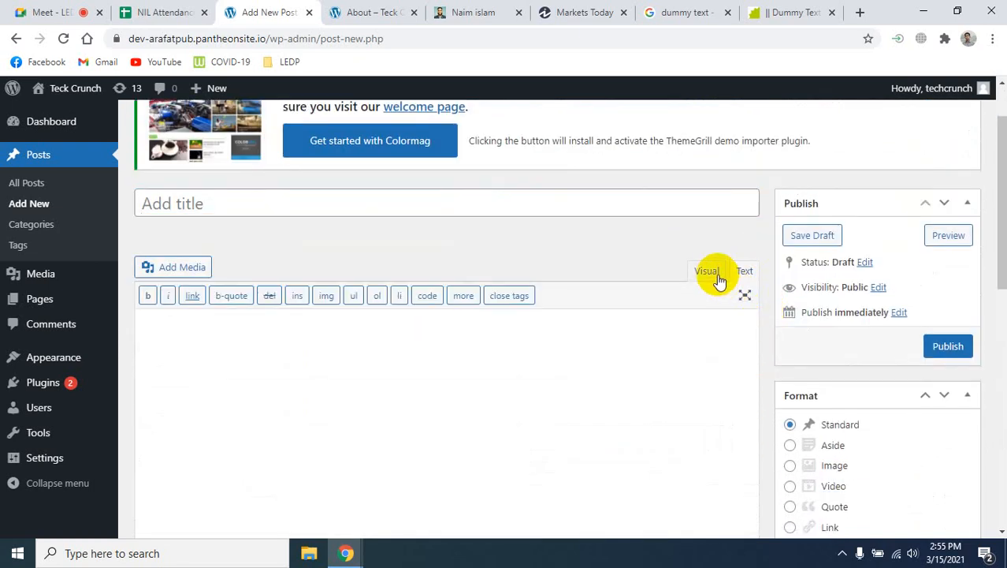
click(716, 277)
click(746, 272)
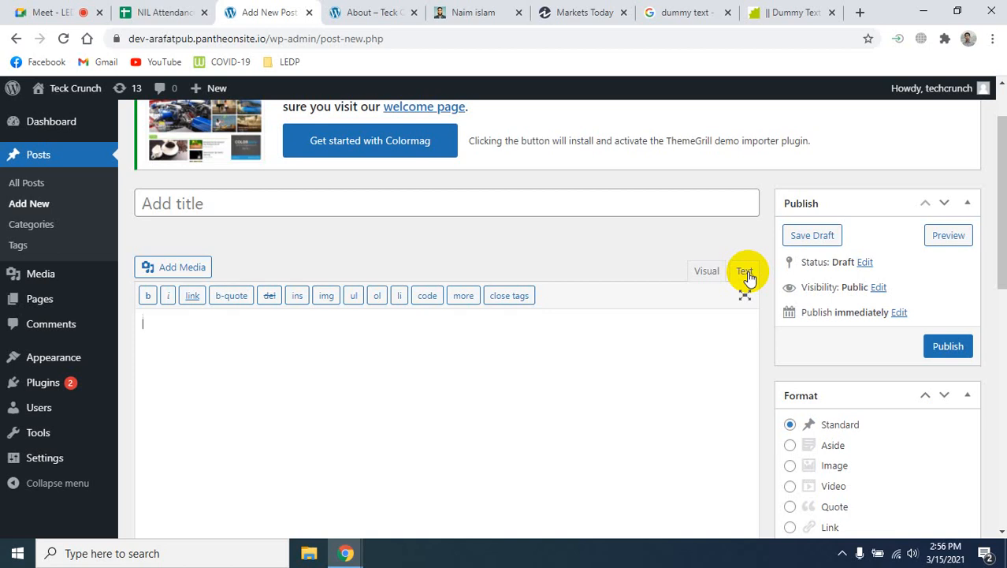
click(705, 270)
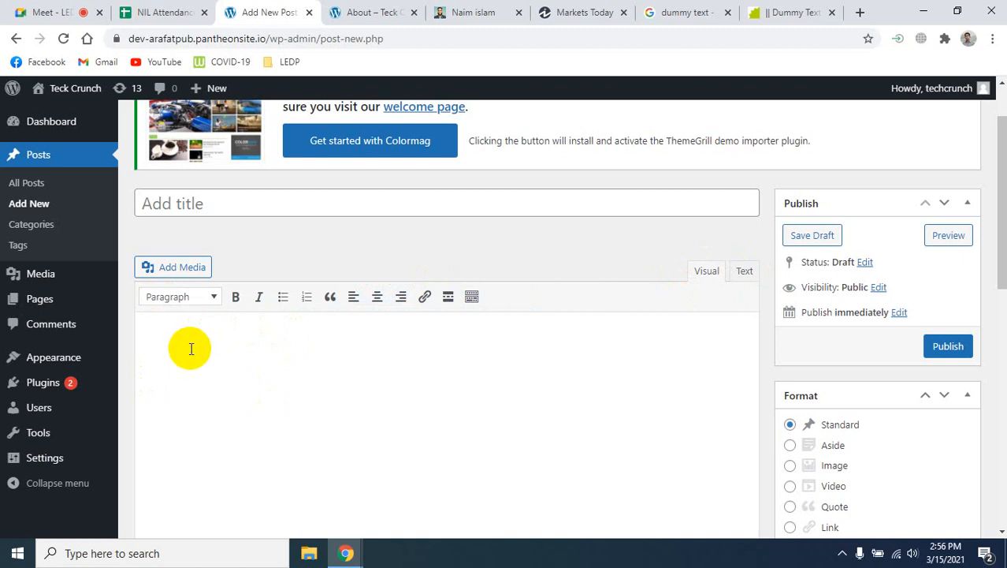
scroll(442, 438, up, 1)
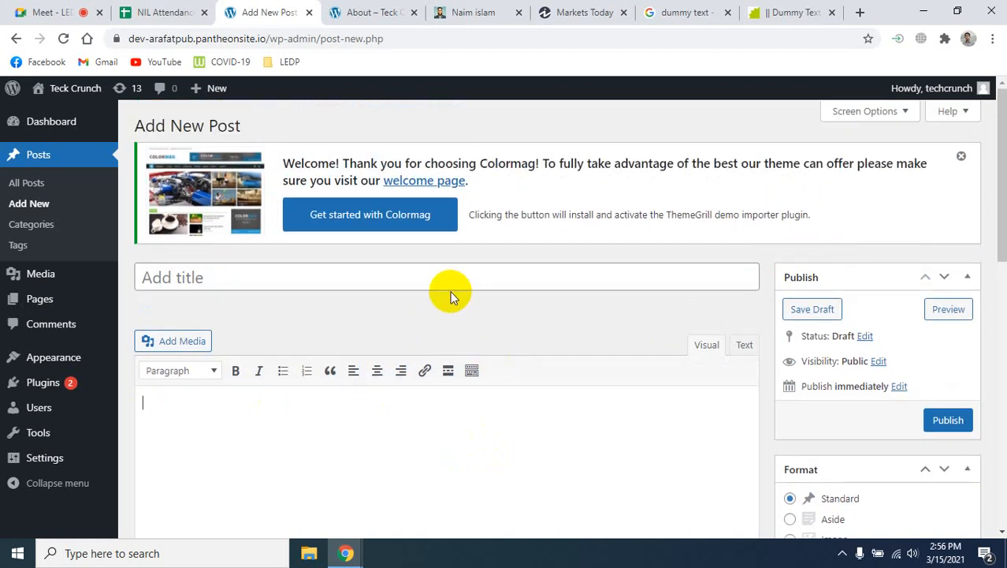
scroll(772, 385, down, 4)
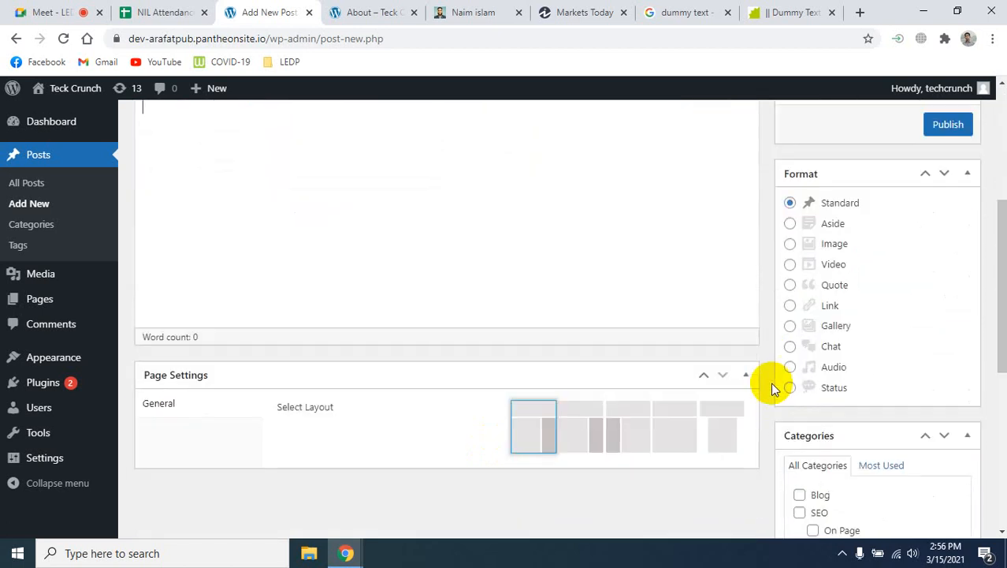
scroll(772, 388, down, 4)
scroll(771, 388, up, 3)
scroll(772, 388, up, 5)
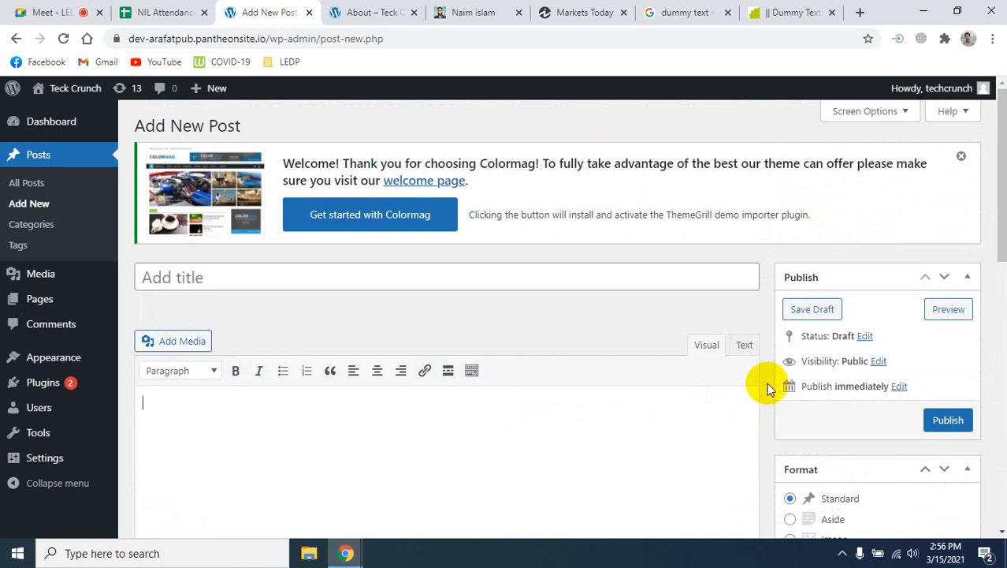
Step: Title the new post "Test Post 02" and paste the copied lorem ipsum dummy text into its body
click(232, 271)
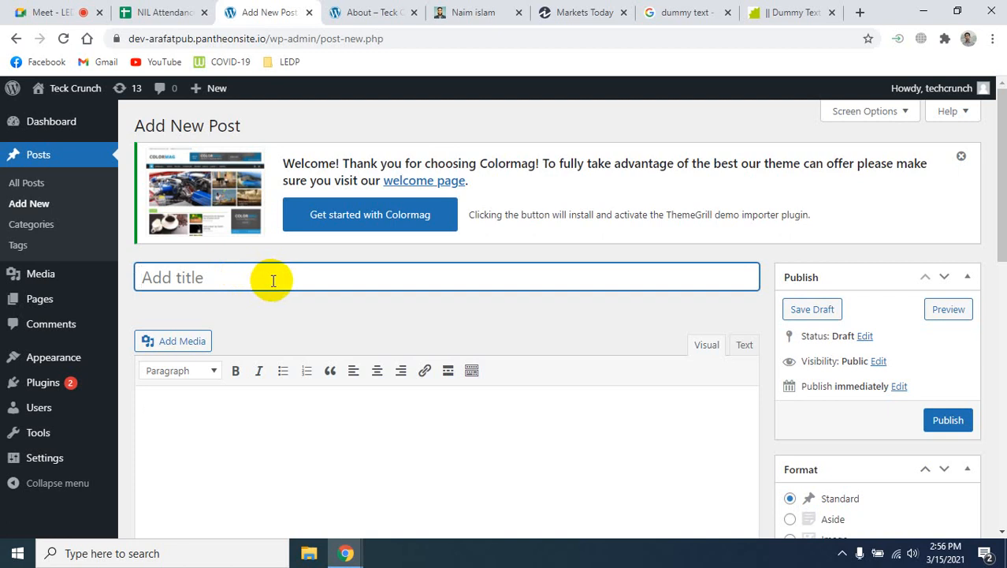
text(Test)
text(Post )
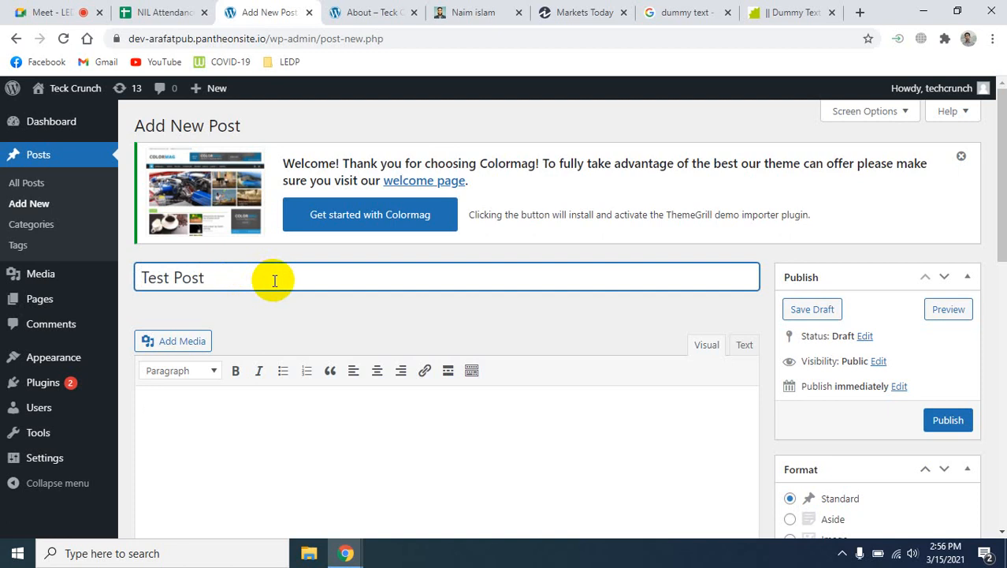
text(02)
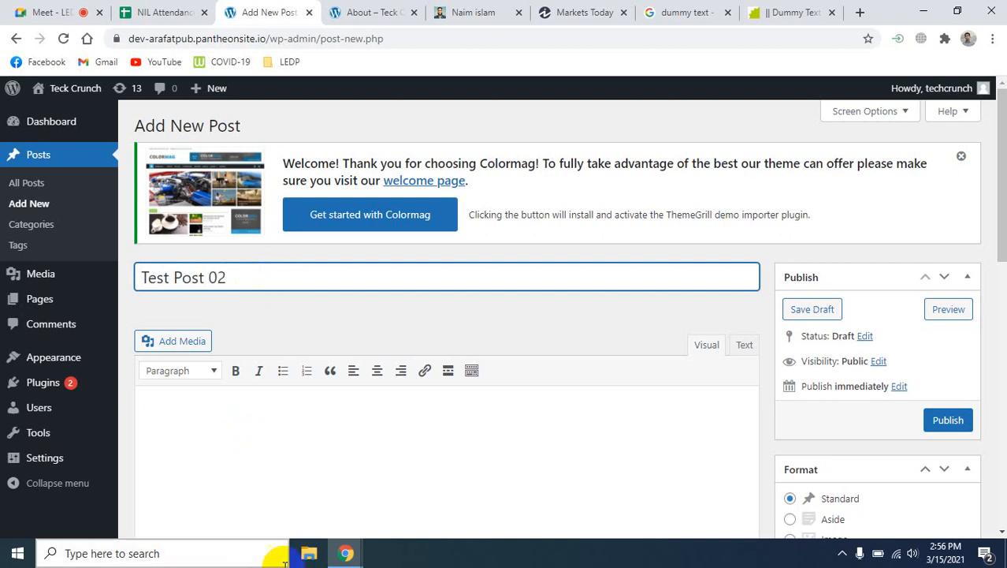
click(320, 432)
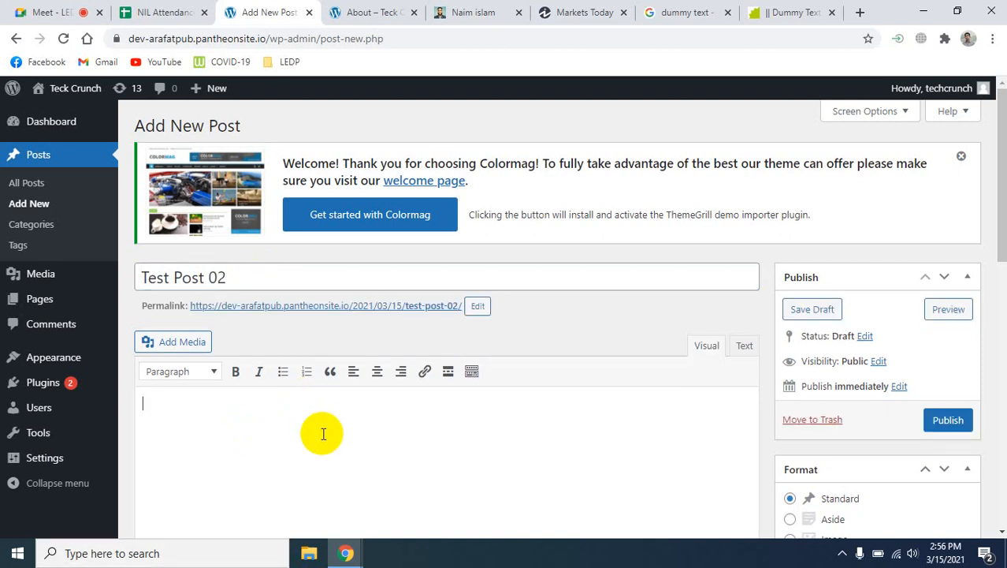
key(ctrl+v)
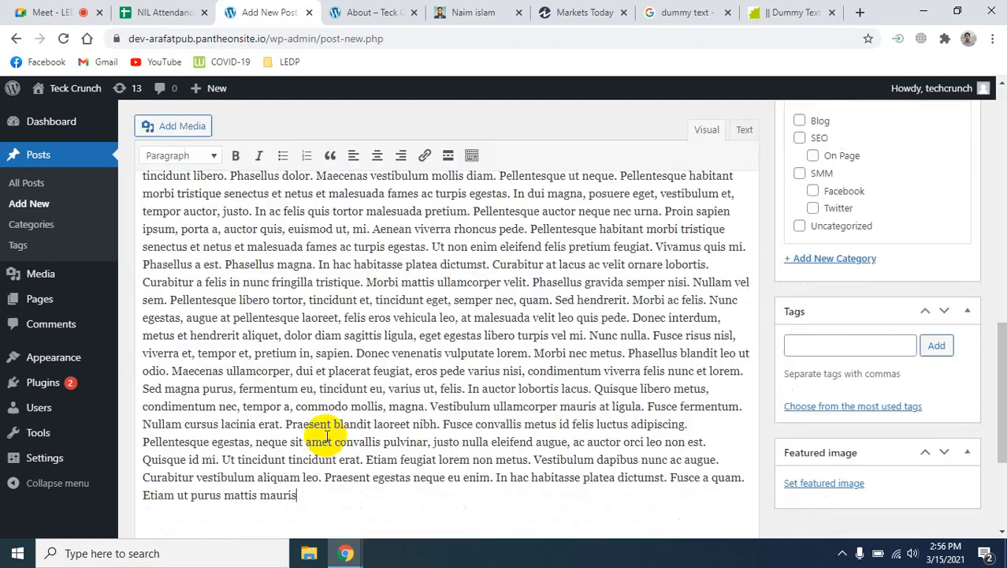
Step: Make the opening words "Lorem ipsum dolor sit amet, consectetuer" of the post body bold and italic
scroll(371, 425, up, 5)
scroll(394, 422, up, 4)
scroll(404, 422, down, 1)
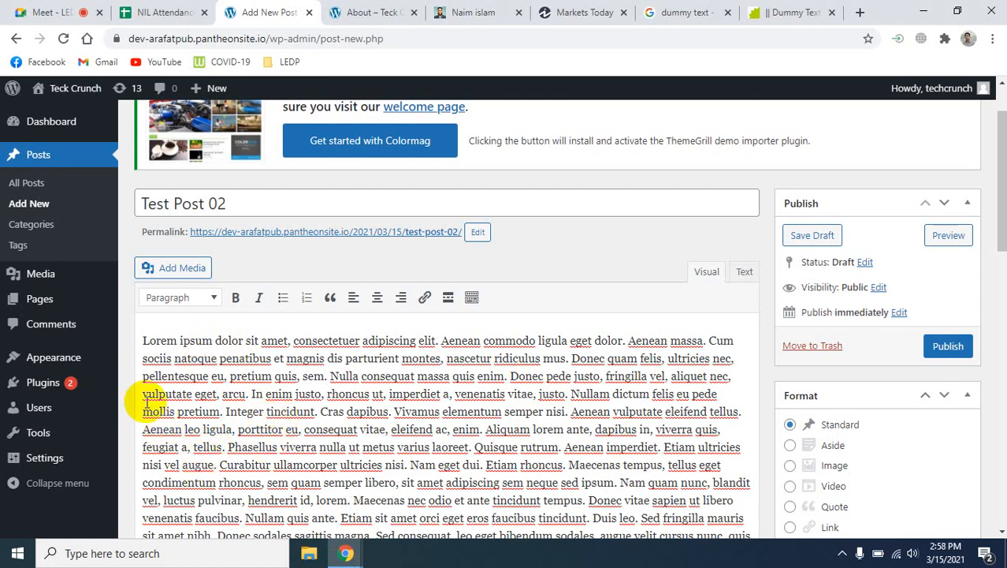
mouse_move(144, 355)
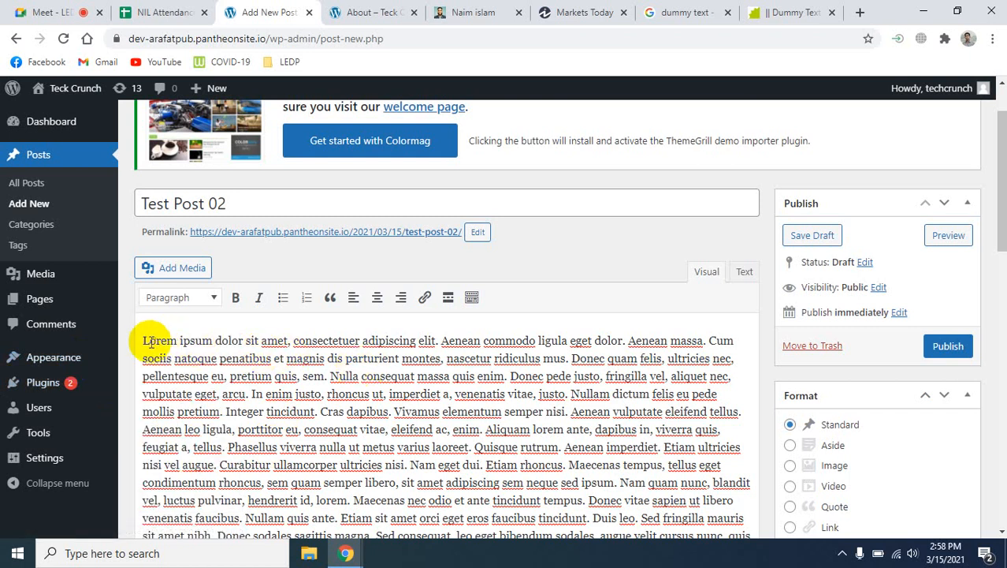
click(143, 338)
drag(143, 338, 356, 343)
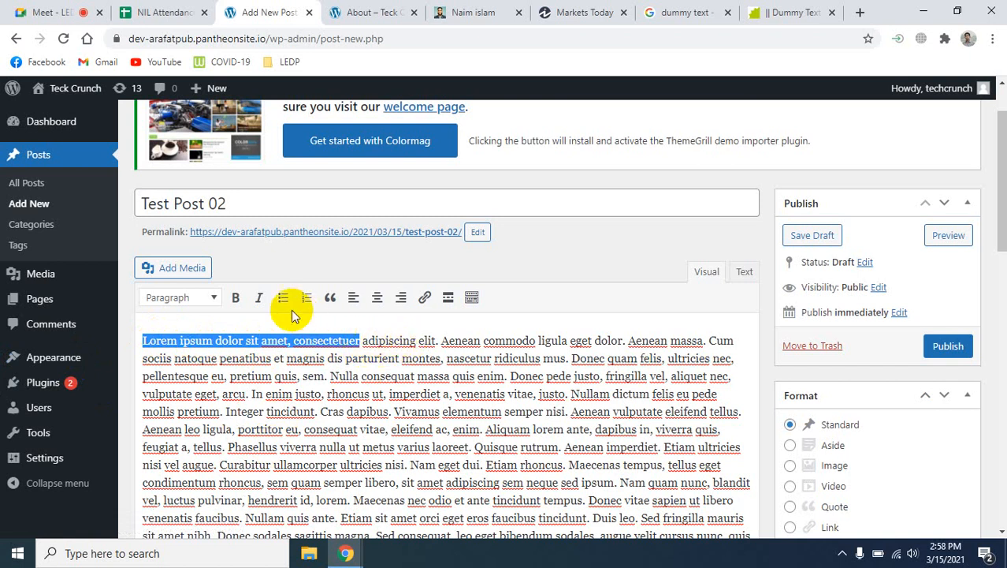
click(236, 297)
click(259, 306)
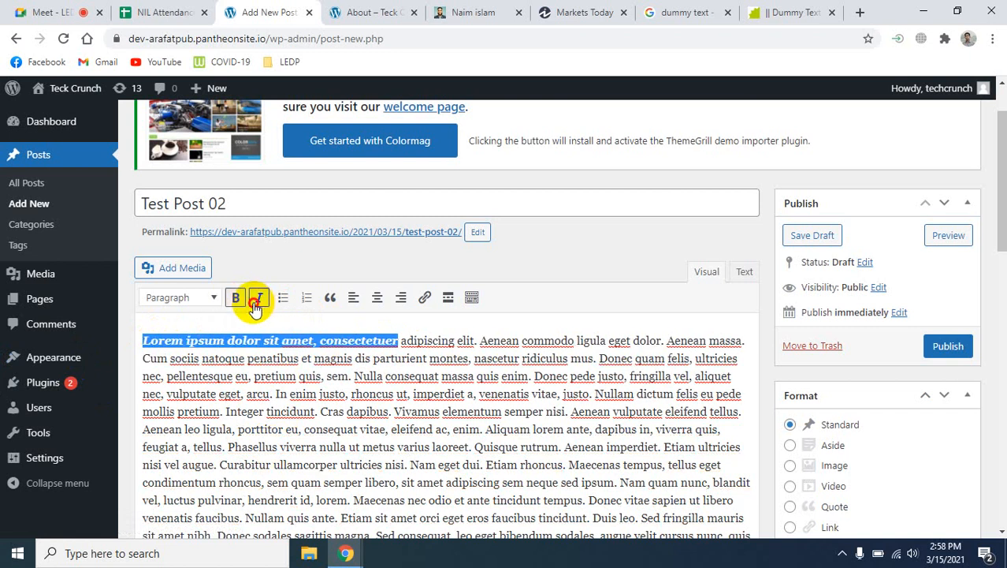
Step: Remove the italic and bold formatting from the opening words "Lorem ipsum dolor sit amet, consectetuer" of the post body
click(257, 306)
click(233, 301)
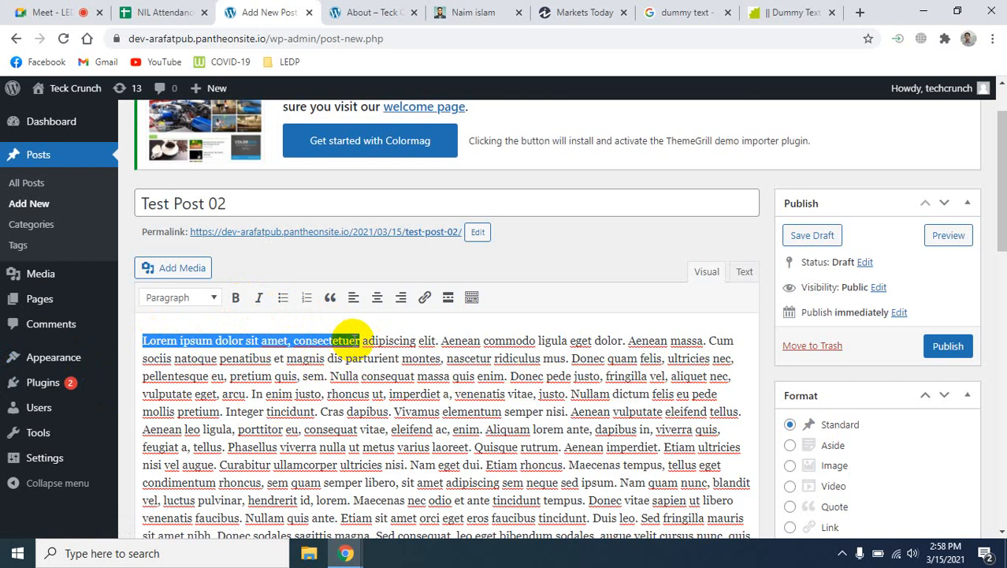
Step: Try the Heading 2 style on the opening paragraph of the post and restore it to Paragraph
click(214, 301)
click(207, 383)
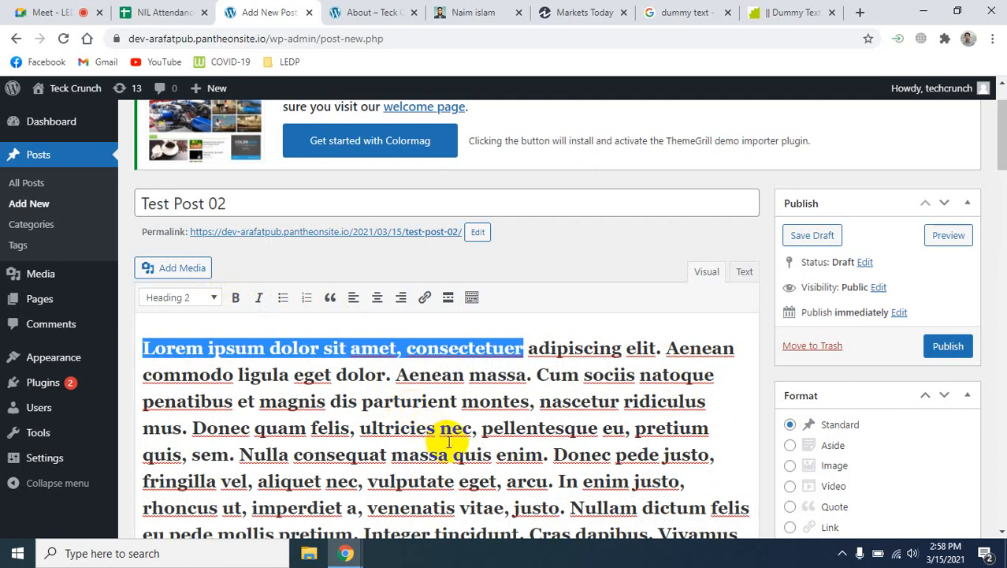
click(214, 297)
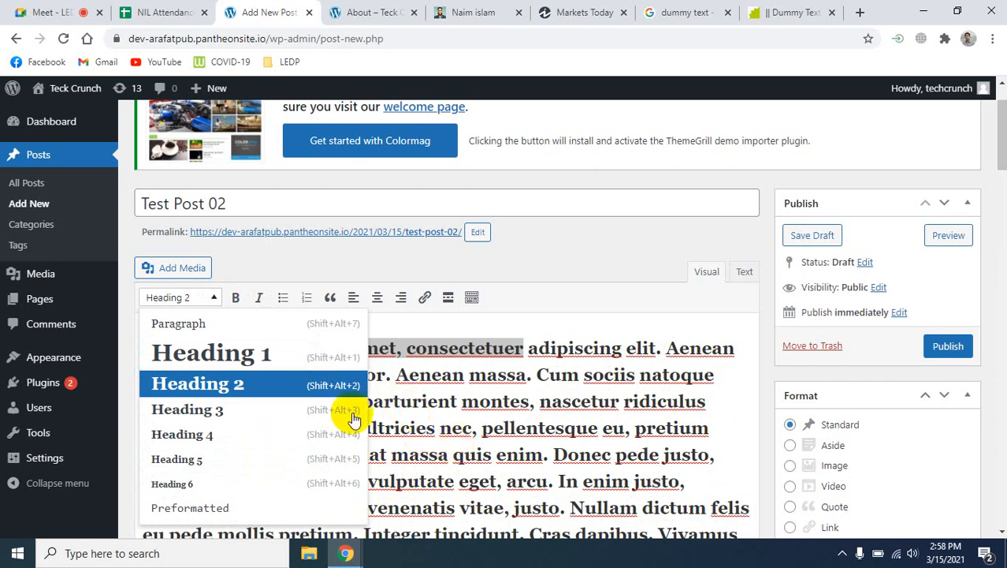
scroll(339, 410, down, 2)
click(203, 188)
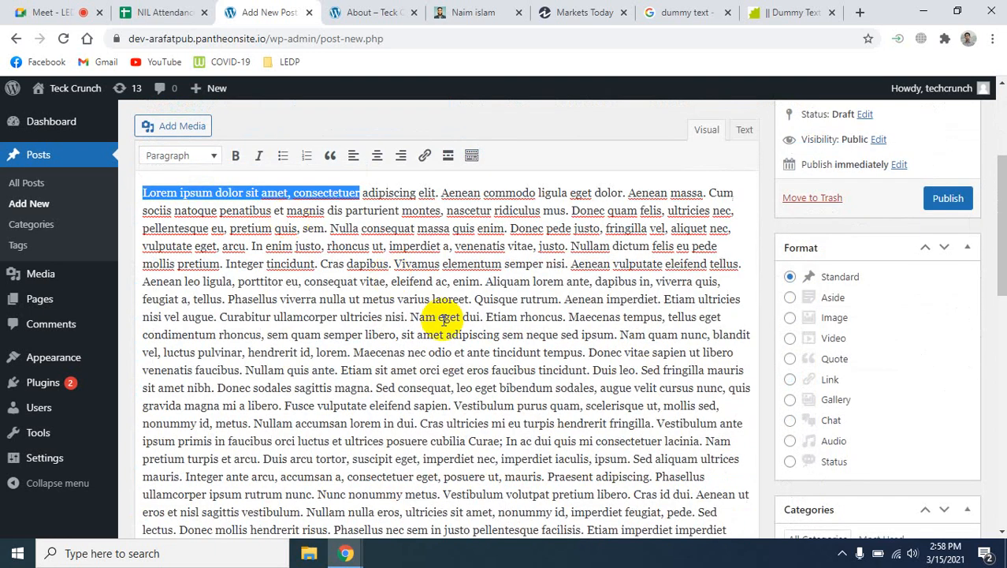
click(537, 370)
scroll(561, 373, up, 3)
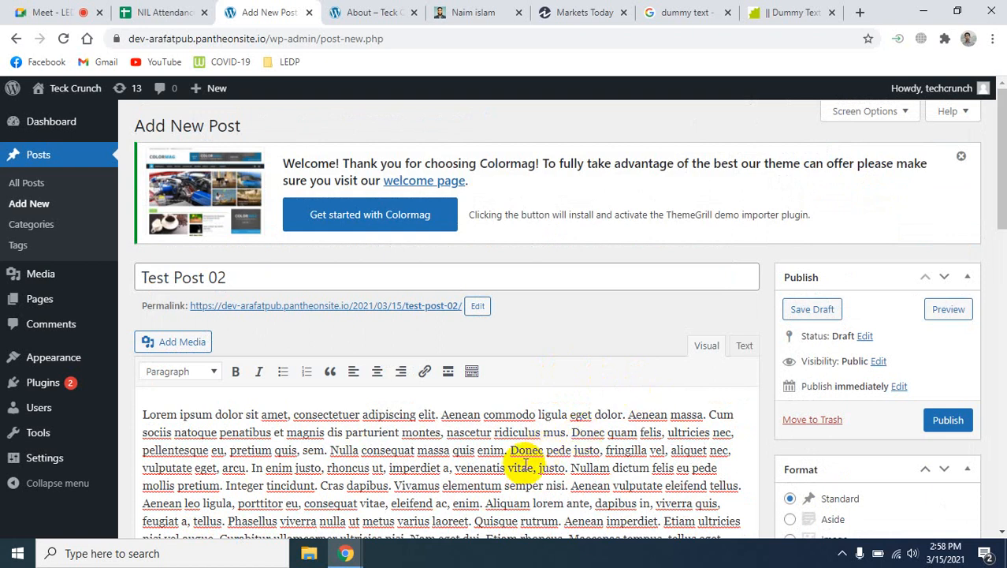
Step: Open the post's permalink slug for editing and save Test Post 02 as a draft
scroll(447, 481, down, 2)
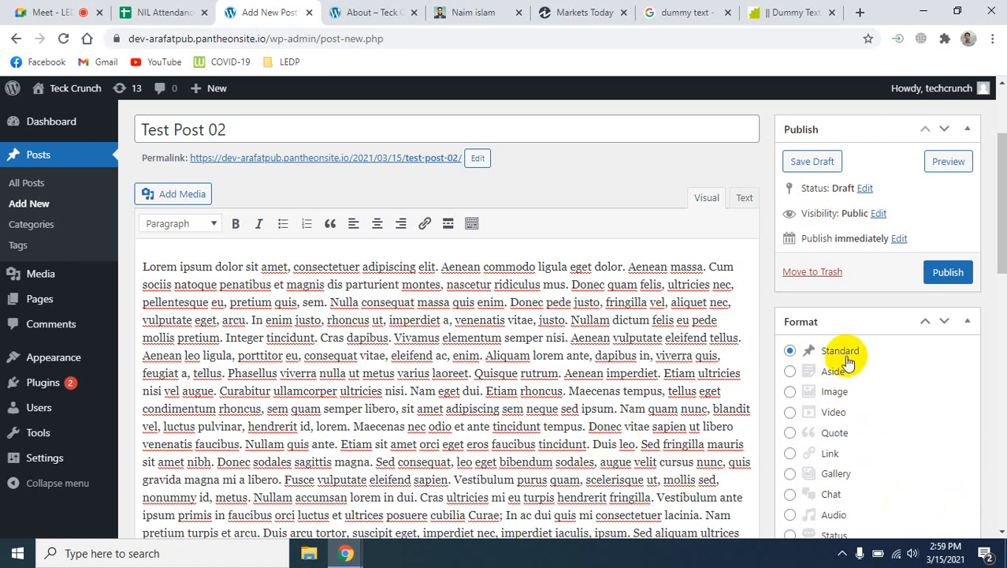
scroll(582, 382, down, 2)
scroll(582, 394, up, 5)
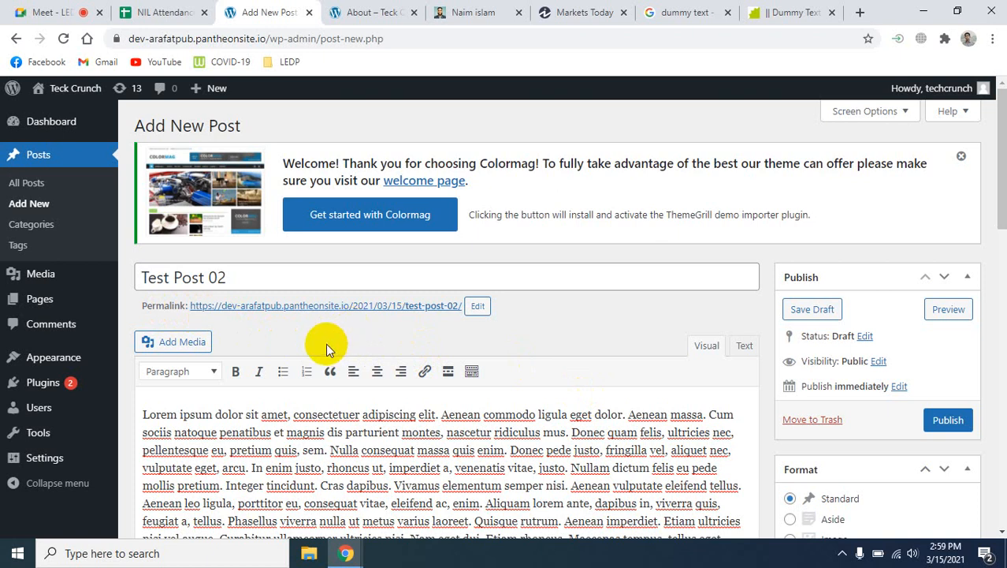
click(477, 307)
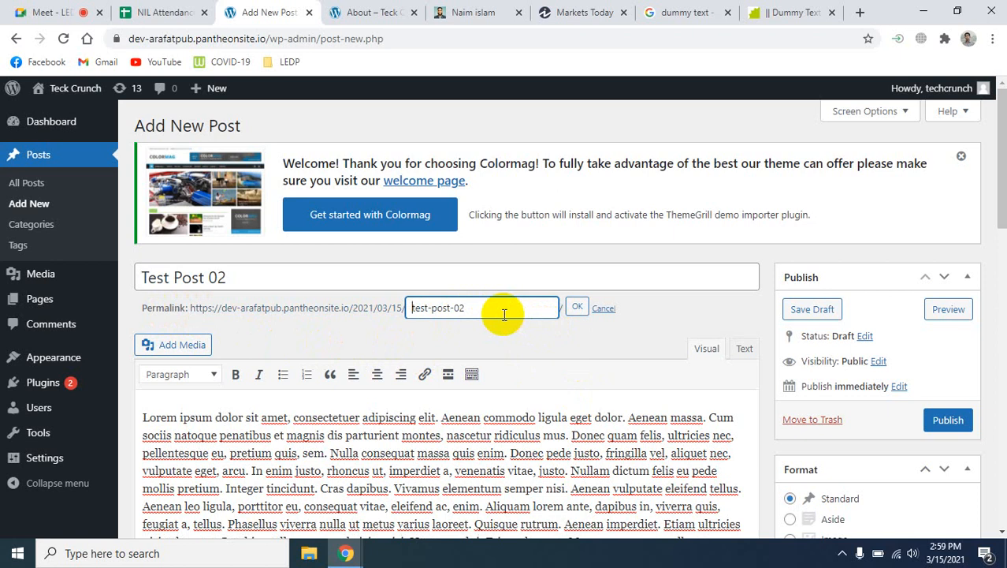
click(533, 336)
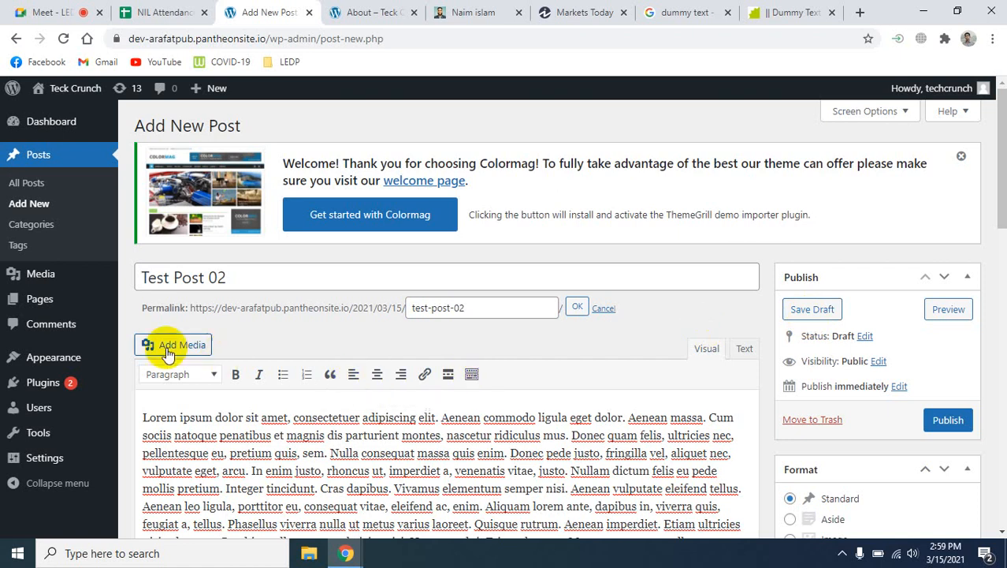
click(800, 310)
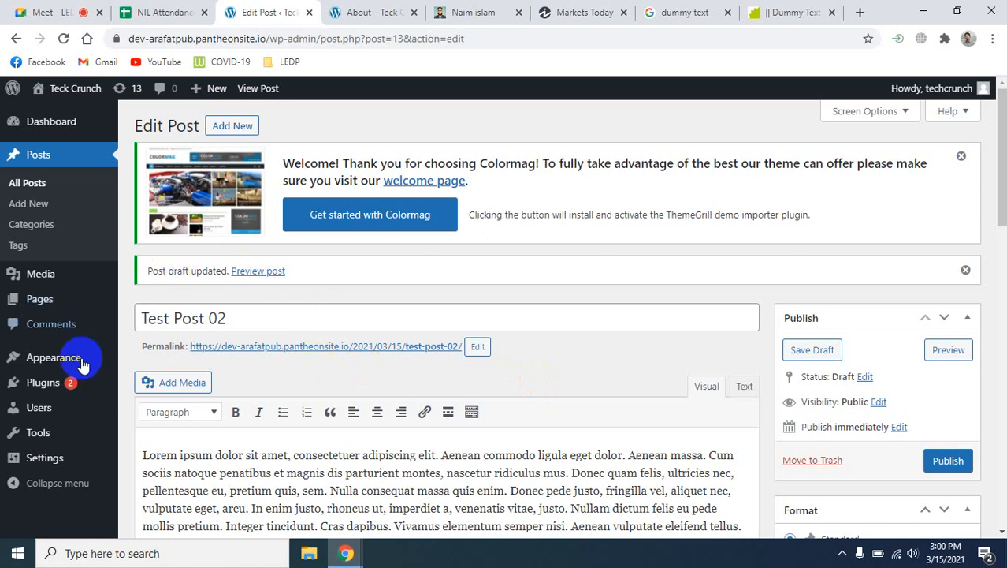
Step: Open the site's permalink settings and look over the common URL structures
click(45, 461)
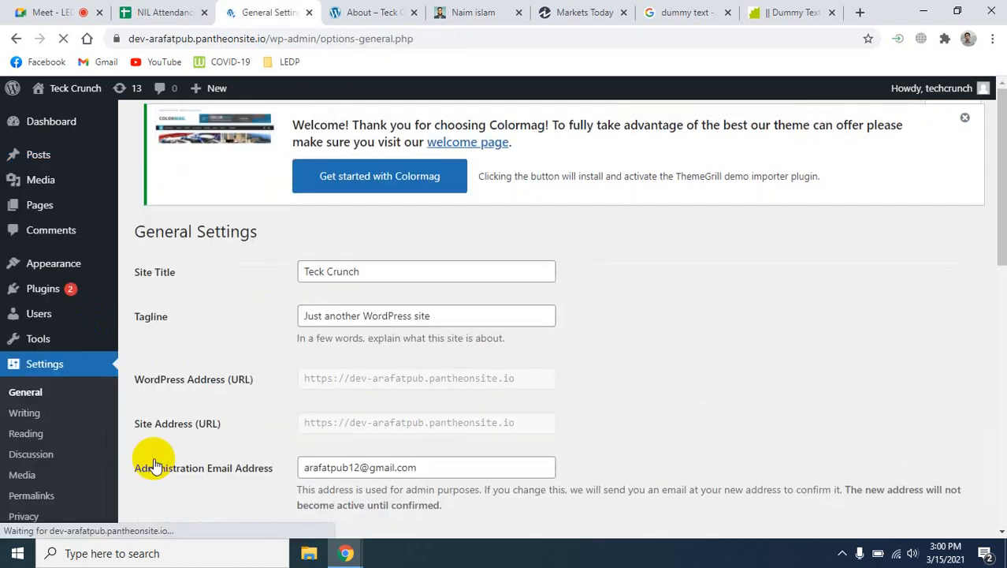
scroll(55, 440, down, 1)
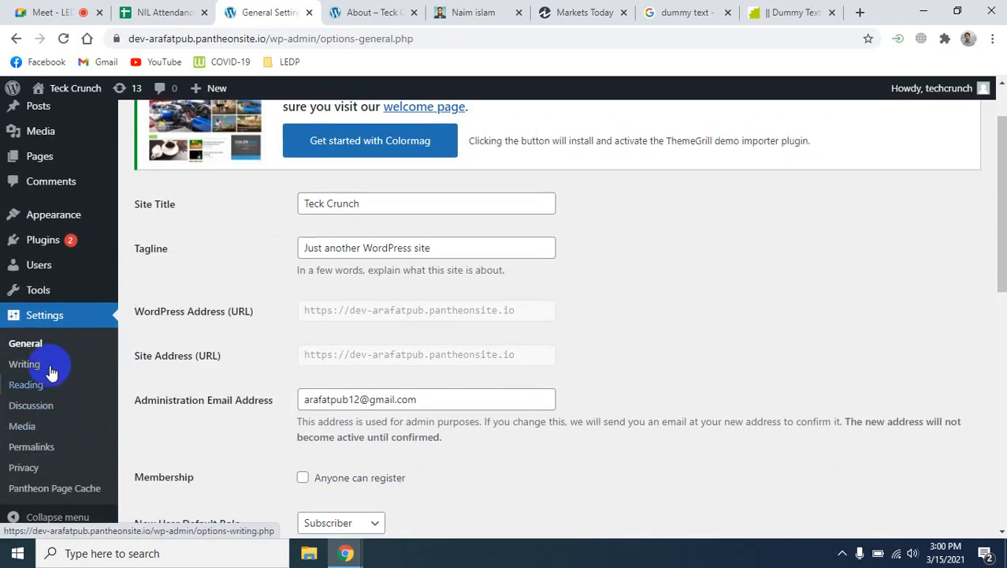
click(46, 452)
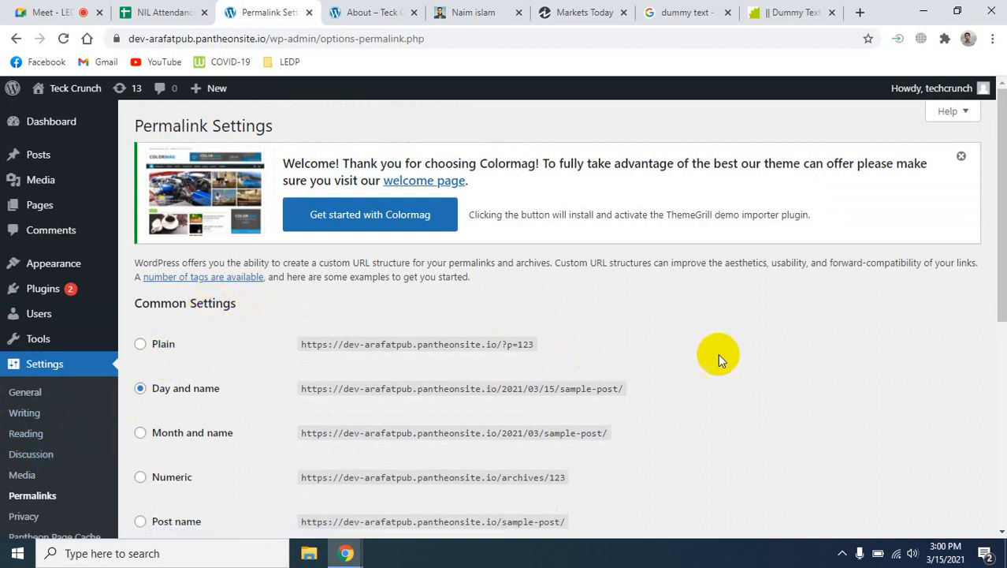
scroll(727, 352, down, 2)
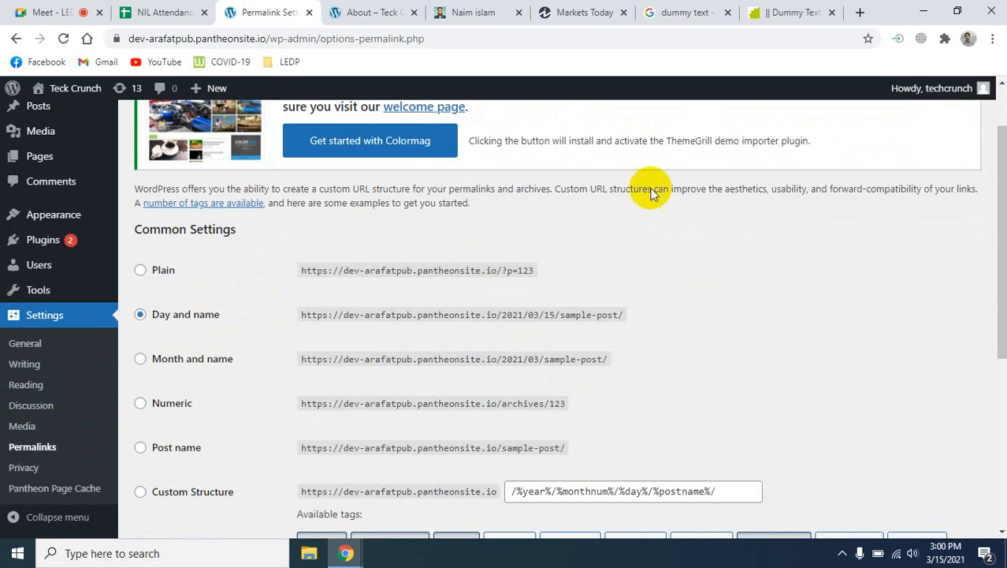
Step: Examine the domain and slug parts of the live About page's URL, and return to the permalink settings
click(358, 10)
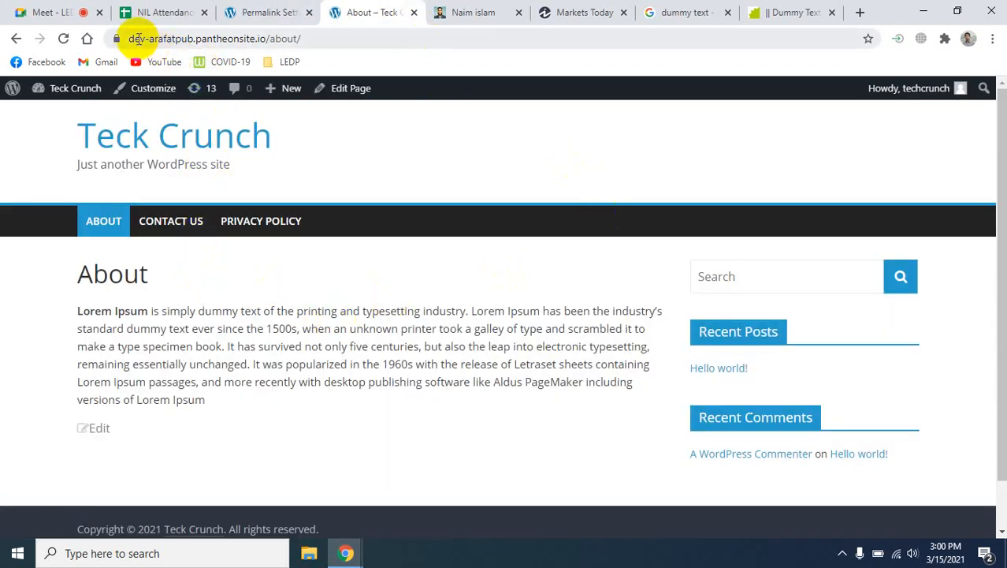
drag(127, 38, 265, 43)
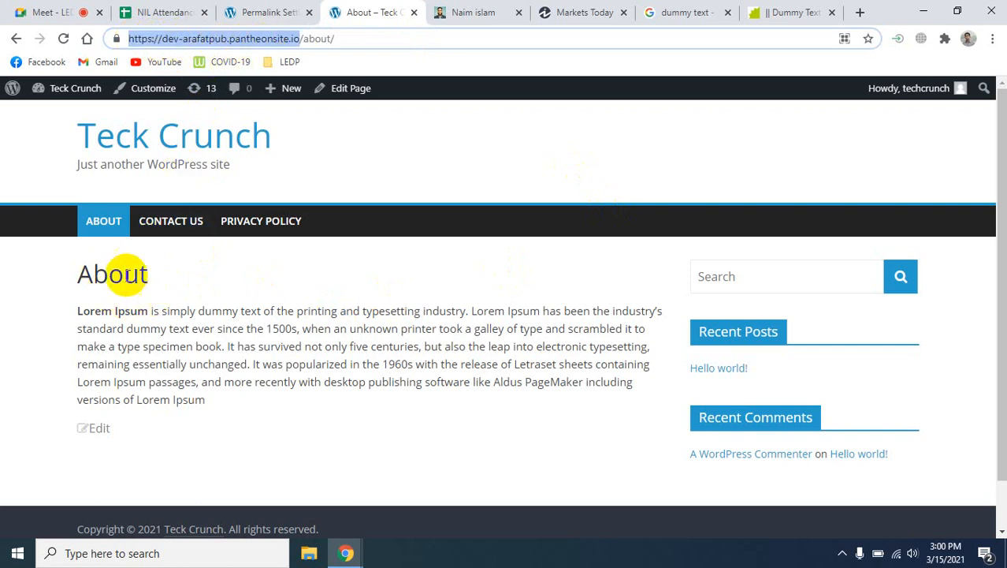
drag(328, 39, 304, 38)
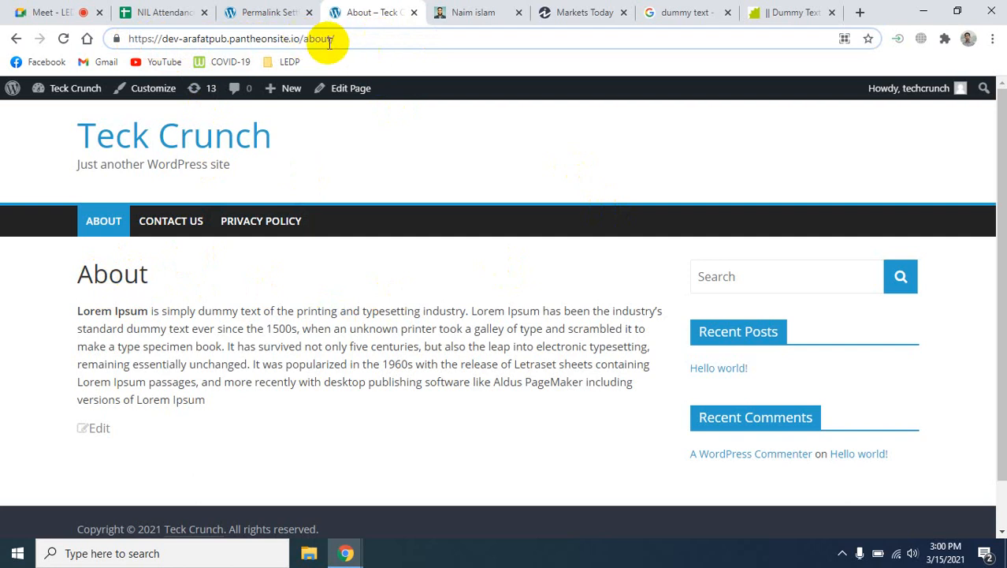
click(321, 38)
click(266, 13)
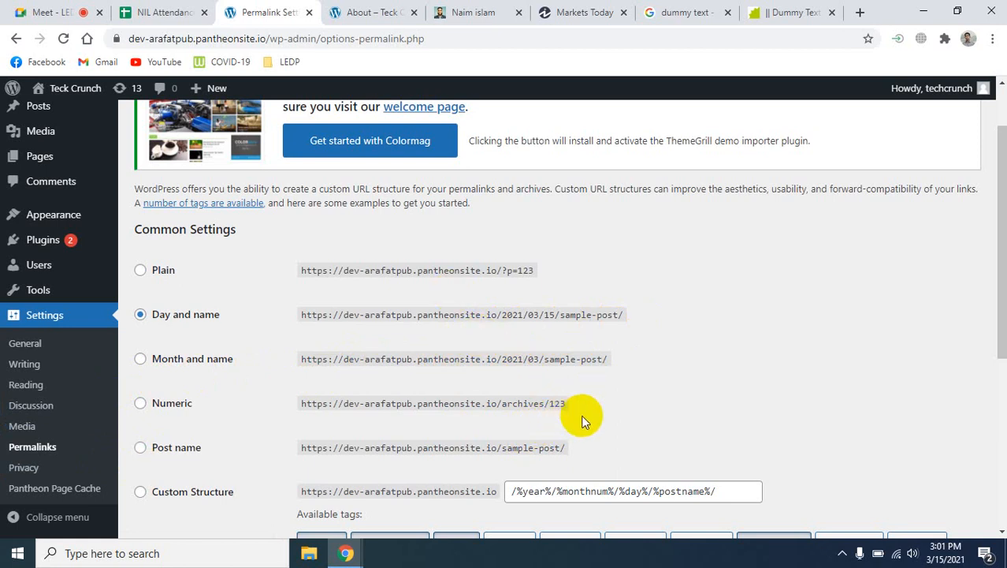
Step: Set the site's permalink structure to Post name, leave the category and tag bases empty, and save the changes
scroll(599, 423, down, 3)
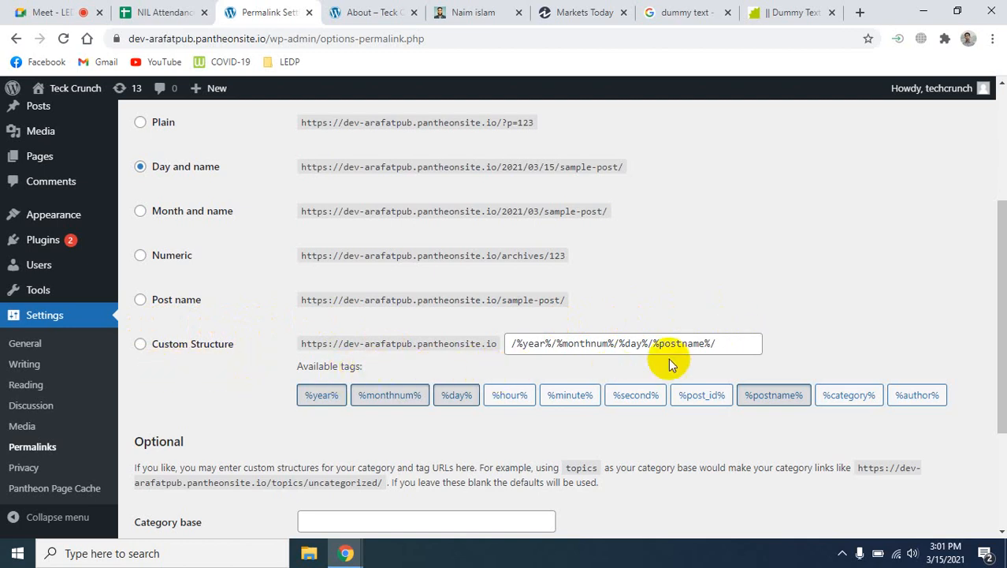
click(140, 301)
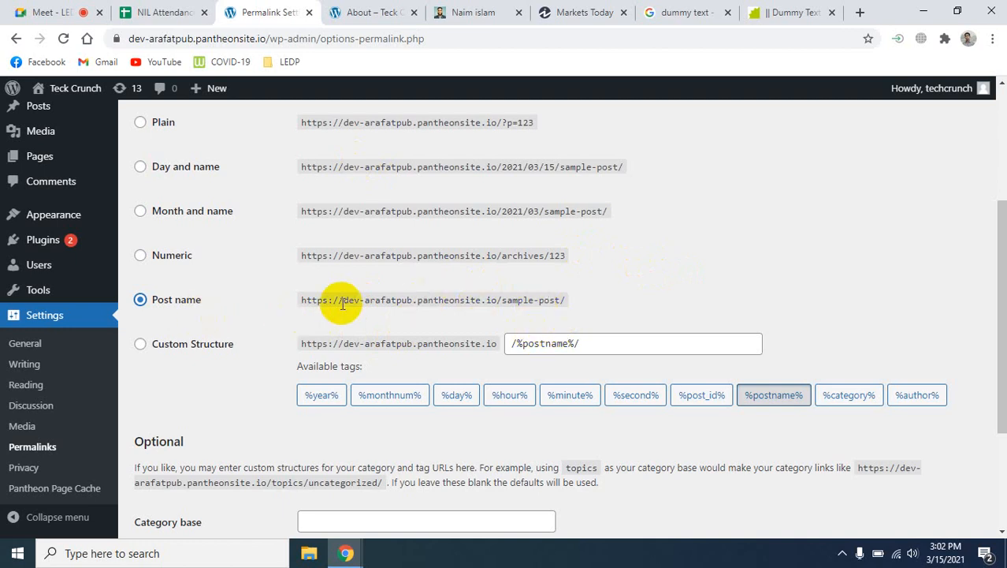
scroll(599, 335, down, 3)
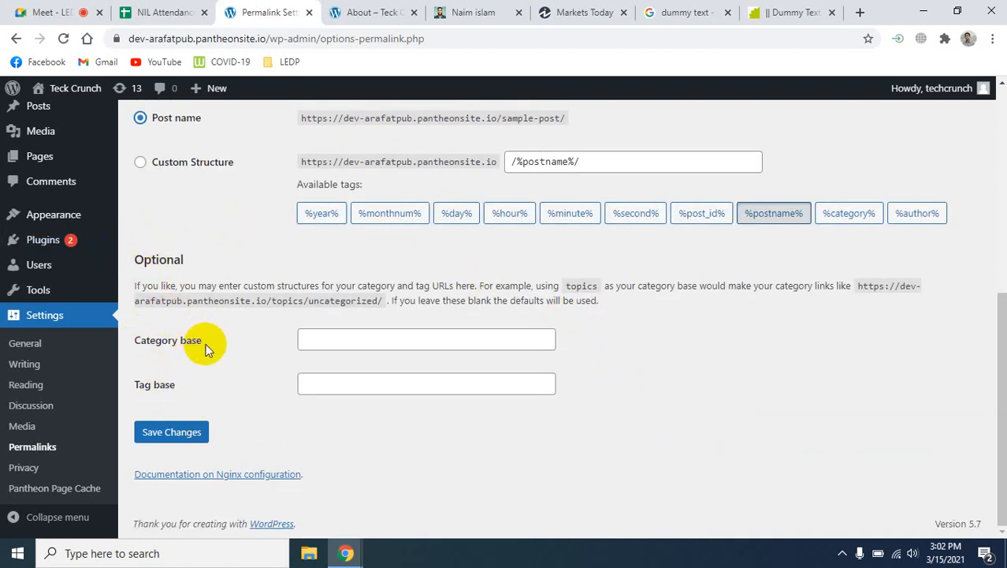
click(347, 345)
click(640, 355)
scroll(570, 348, up, 5)
scroll(117, 443, down, 5)
click(189, 442)
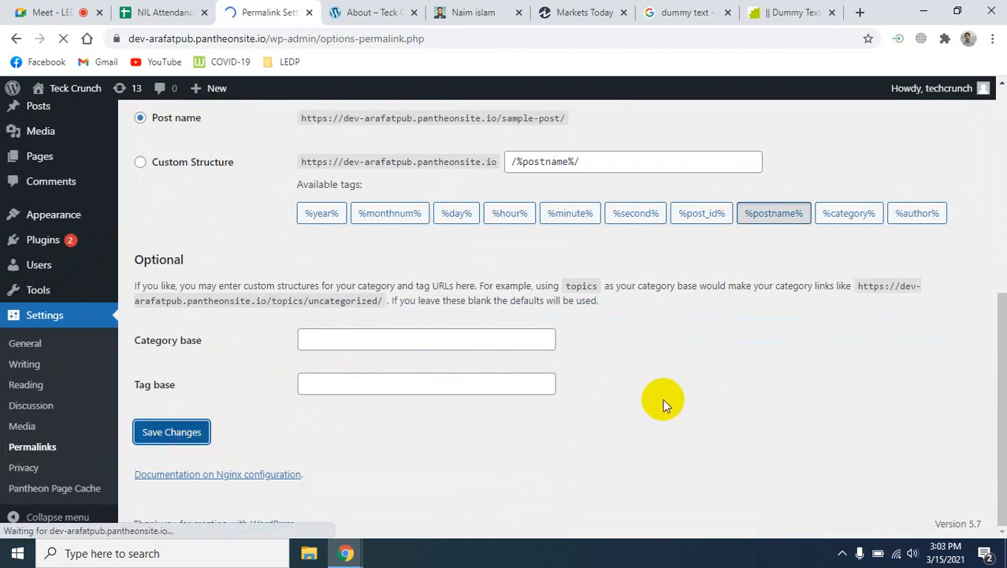
scroll(566, 357, down, 3)
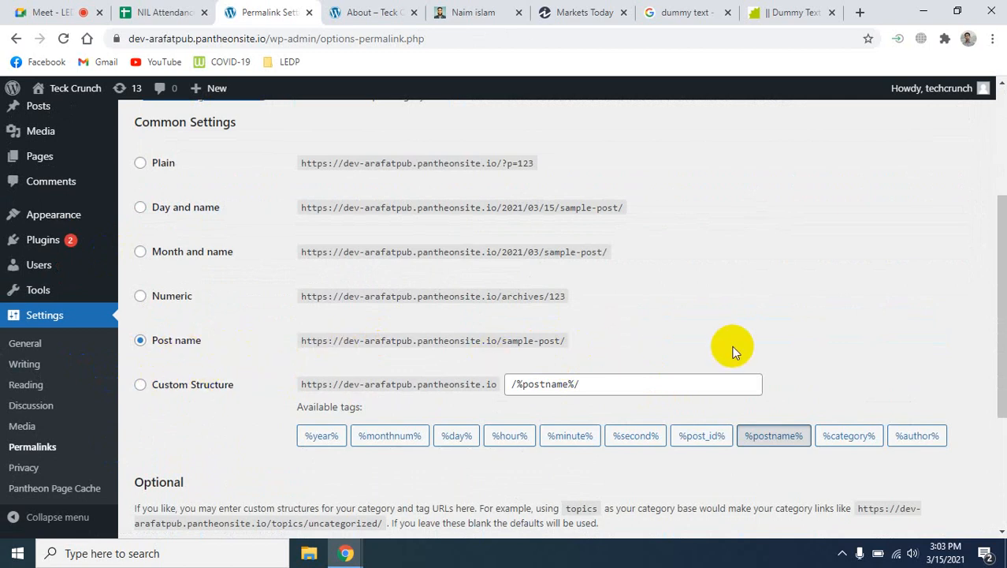
scroll(658, 347, up, 3)
Step: Reopen the draft Test Post 02 from the posts list and open its permalink slug for editing
click(42, 162)
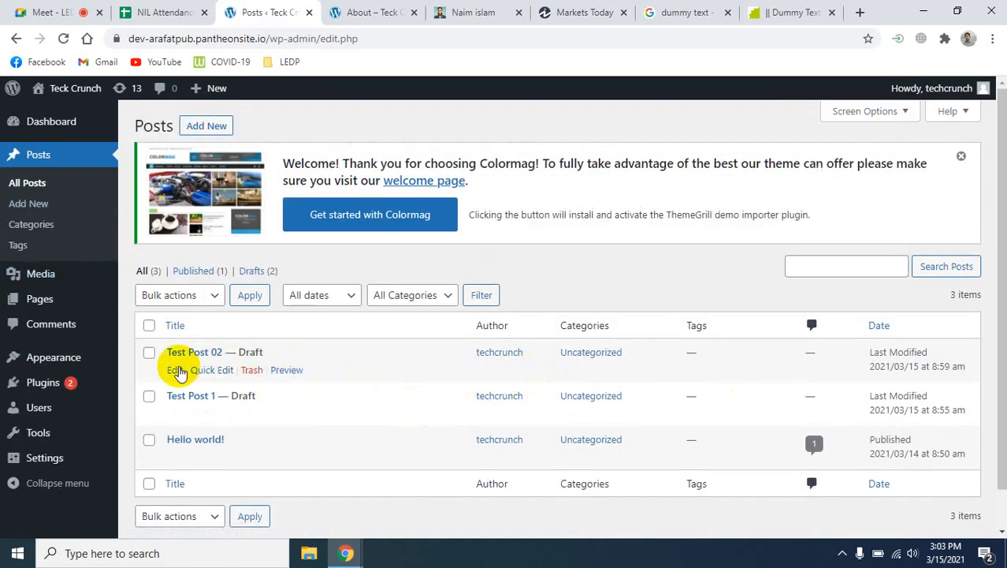
click(175, 371)
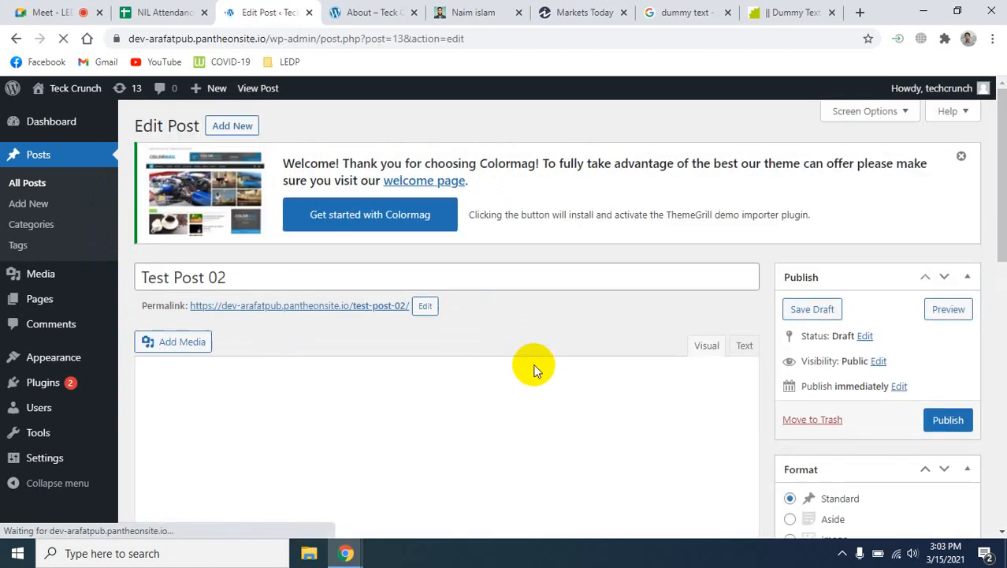
click(422, 306)
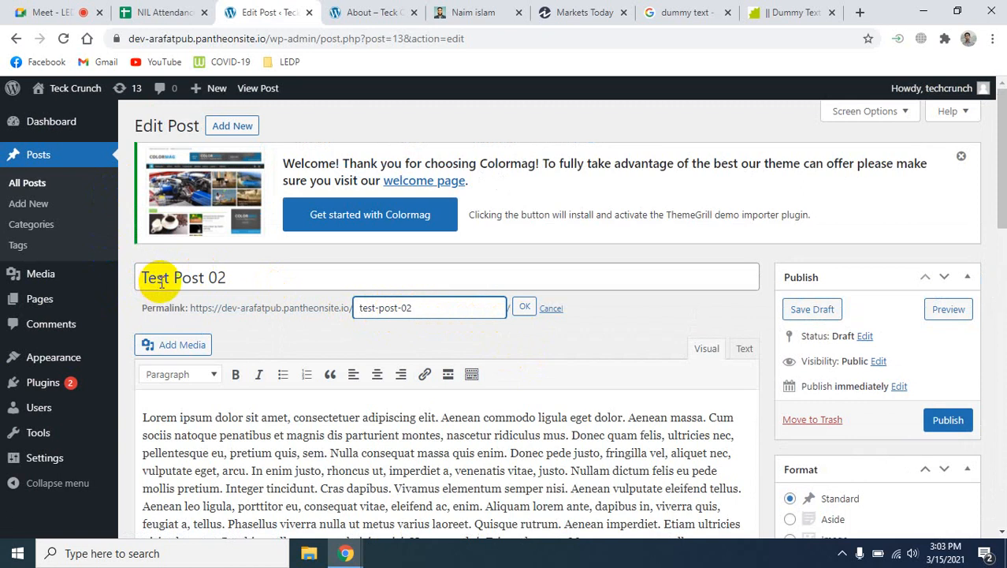
click(628, 313)
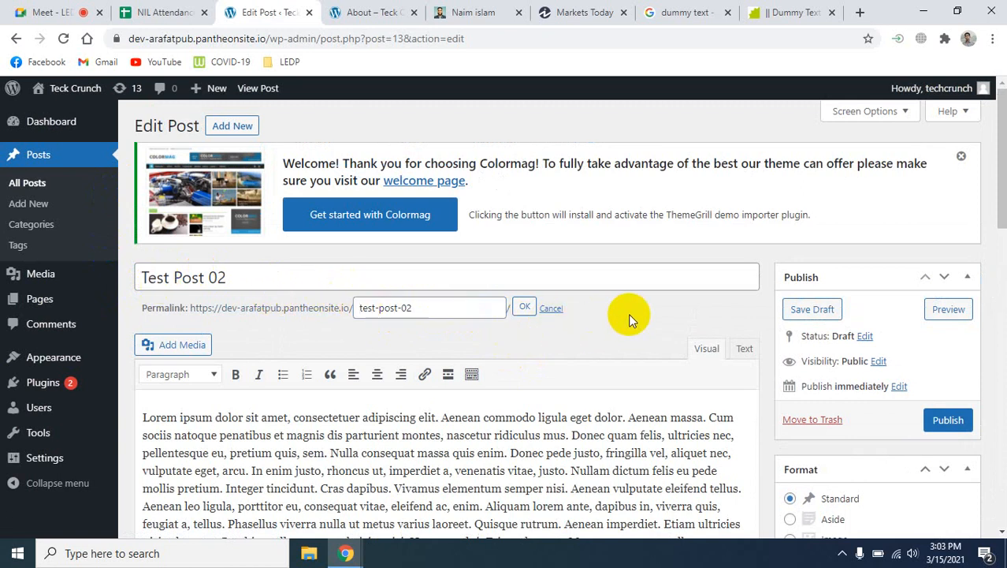
Step: Split the post's body text into a new paragraph before "Donec sodales sagittis magna"
scroll(636, 387, down, 1)
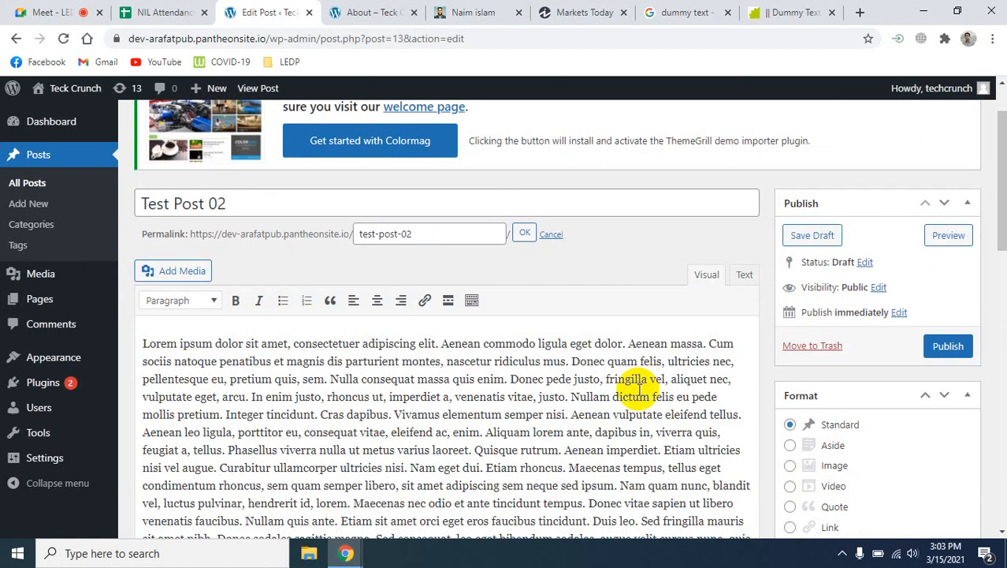
scroll(638, 388, down, 1)
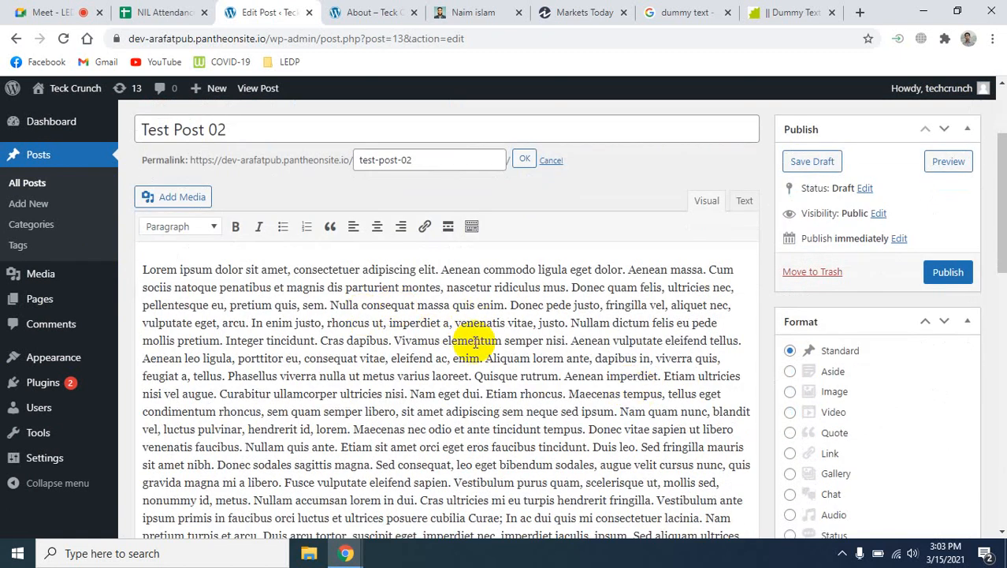
scroll(211, 369, down, 2)
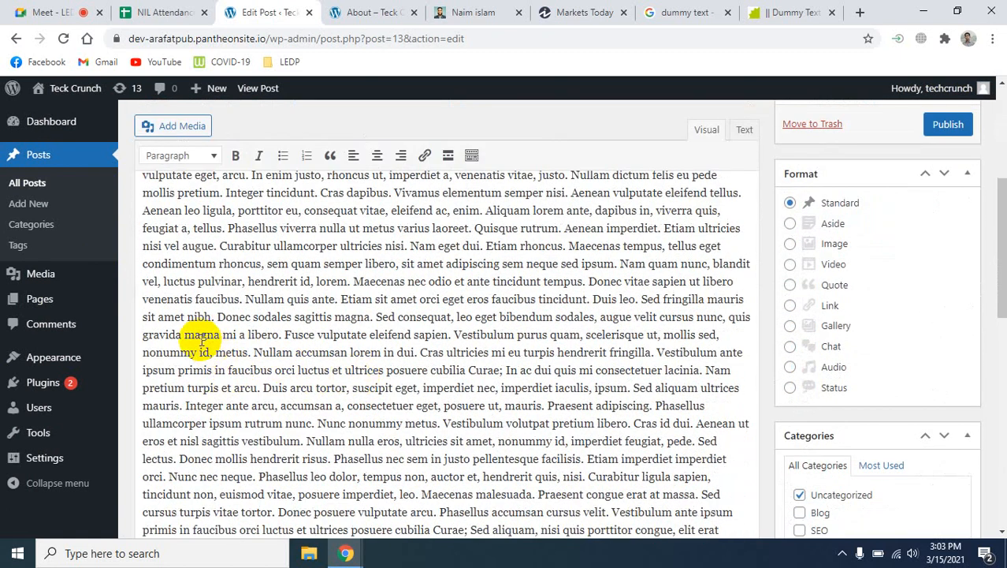
click(219, 316)
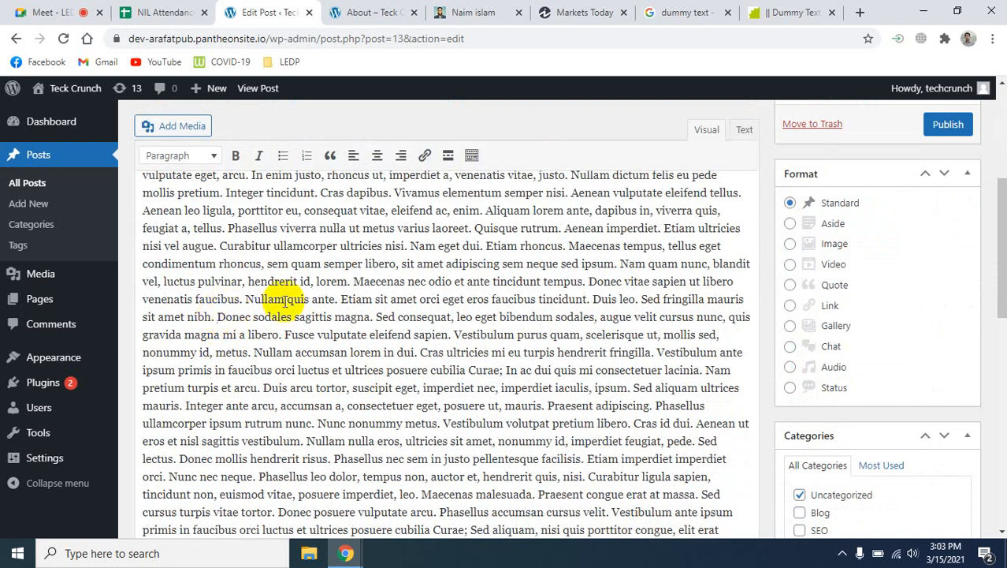
key(Return)
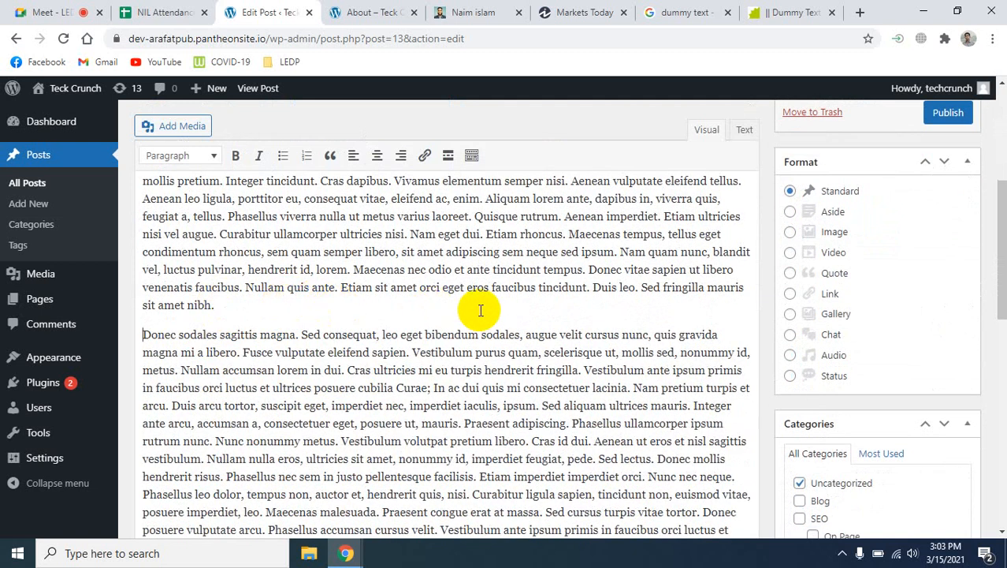
scroll(473, 316, up, 3)
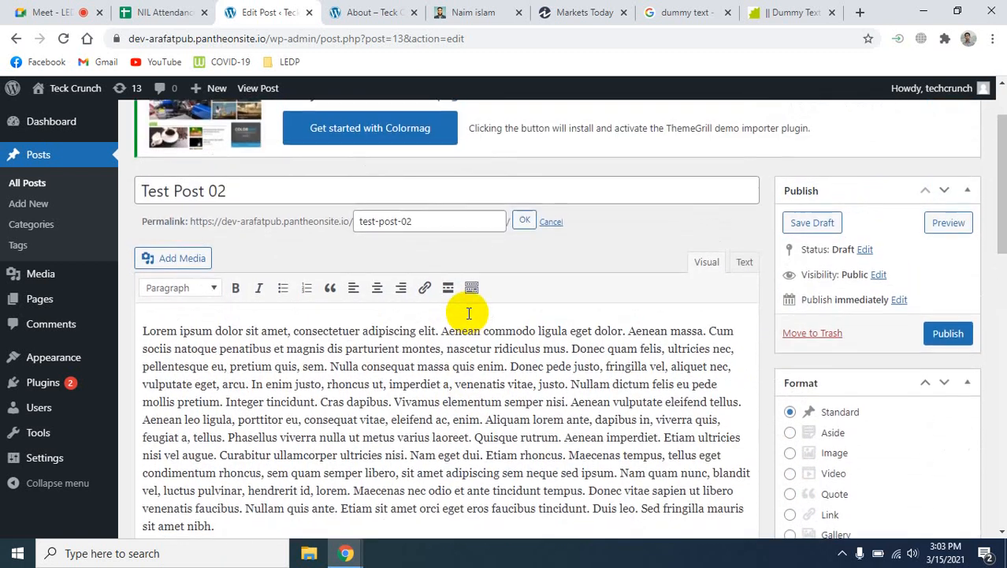
scroll(470, 312, down, 2)
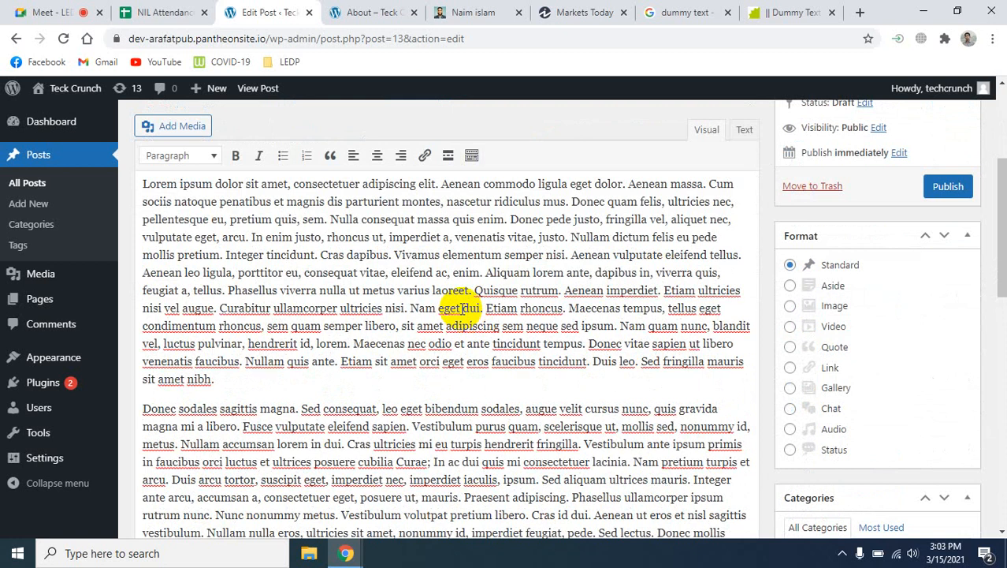
scroll(444, 316, up, 3)
scroll(444, 318, down, 3)
scroll(444, 315, down, 5)
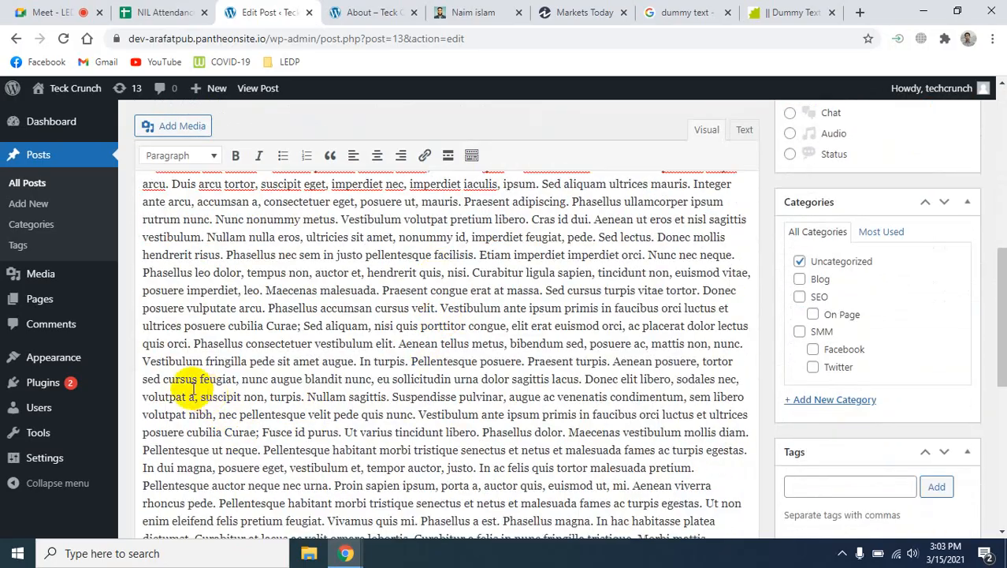
Step: Split the post's first paragraph to start a new paragraph at "Phasellus viverra nulla"
scroll(426, 402, up, 5)
scroll(395, 323, down, 10)
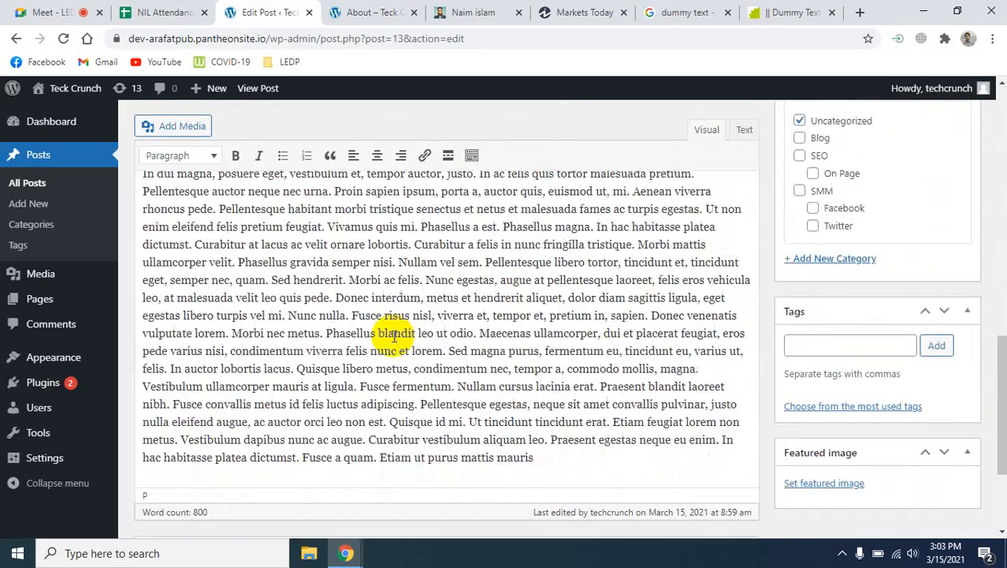
scroll(394, 339, up, 10)
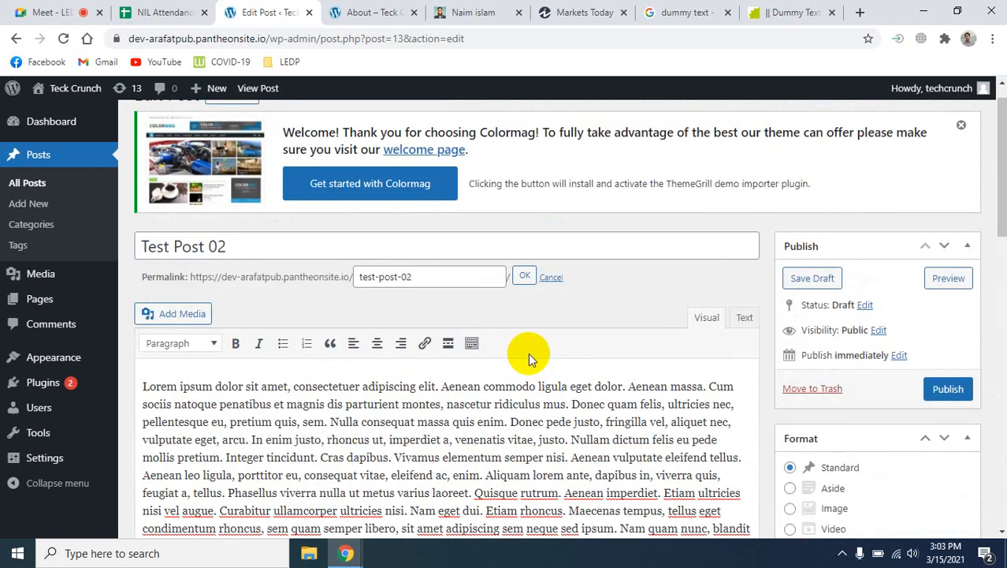
scroll(528, 353, down, 3)
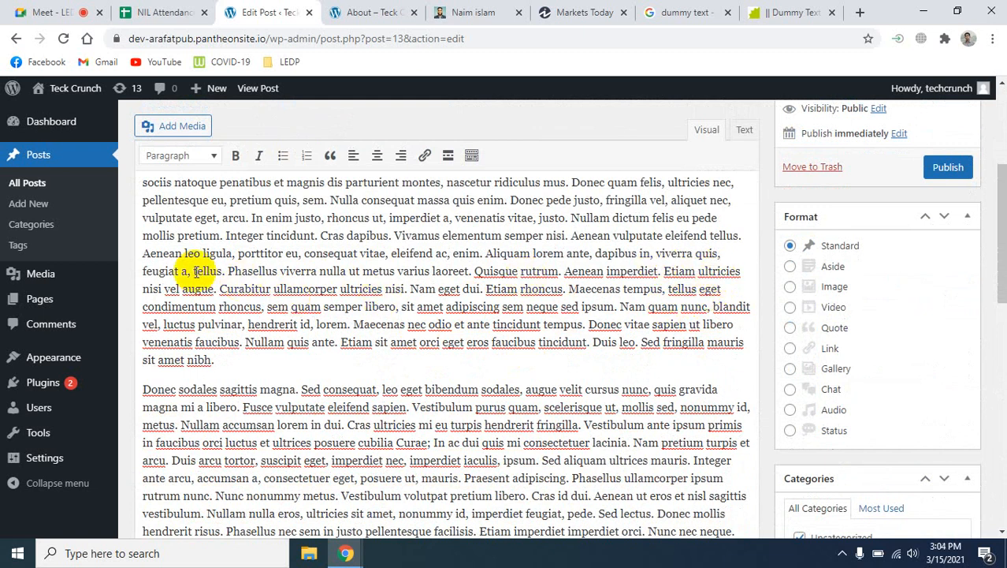
click(227, 270)
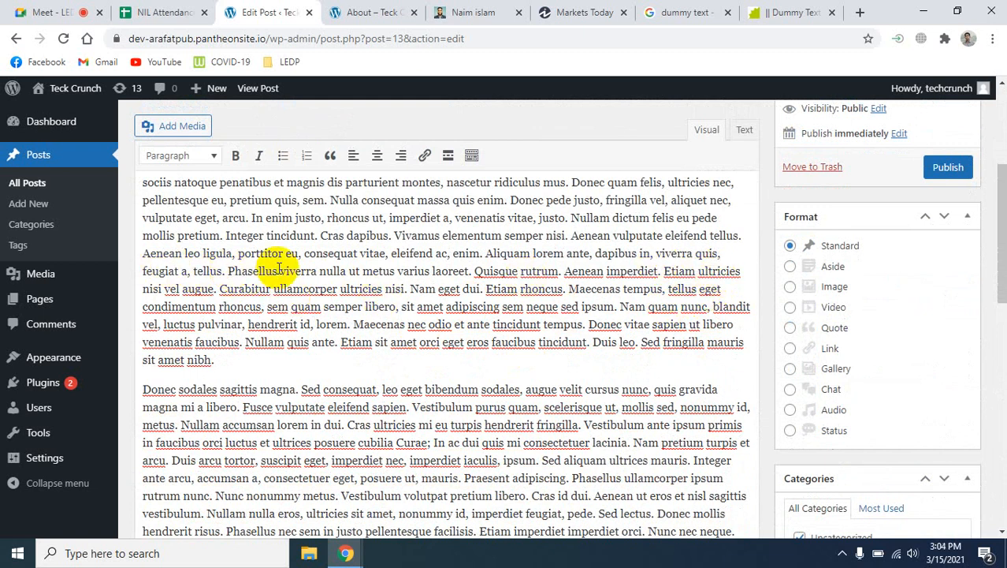
key(Return)
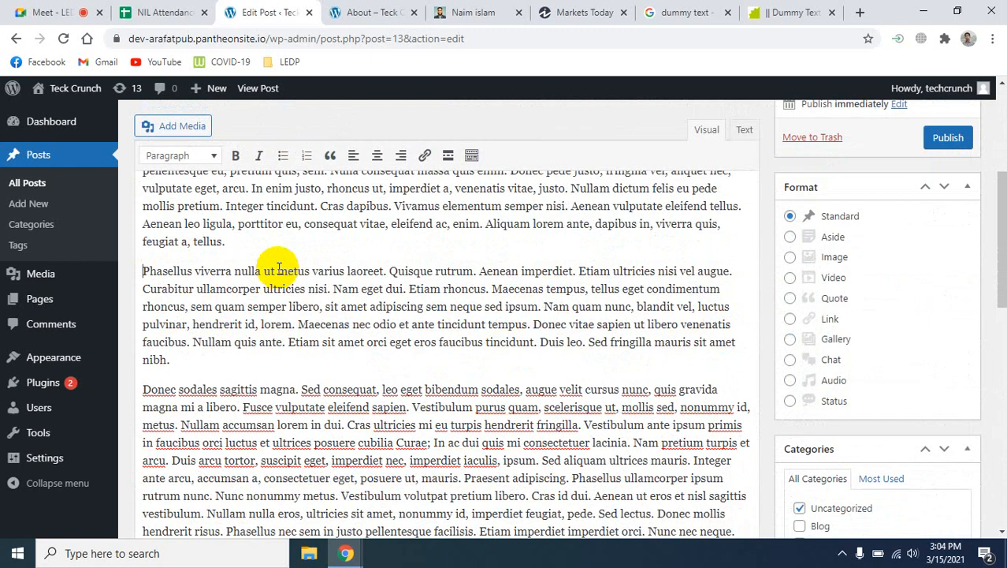
Step: Split the "Donec sodales sagittis magna" paragraph to start a new paragraph at "Nullam nulla eros"
scroll(281, 273, up, 3)
scroll(339, 300, down, 6)
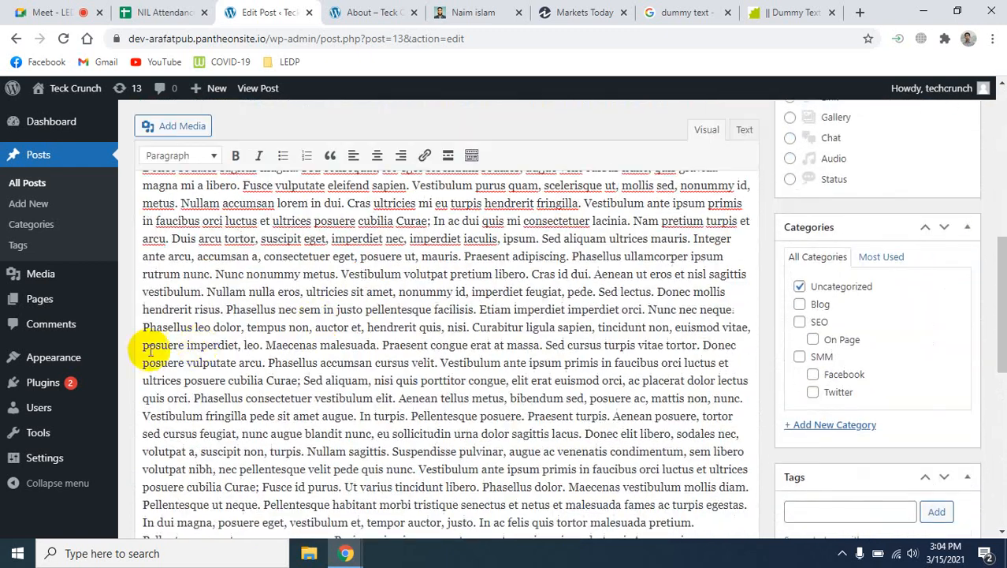
click(208, 291)
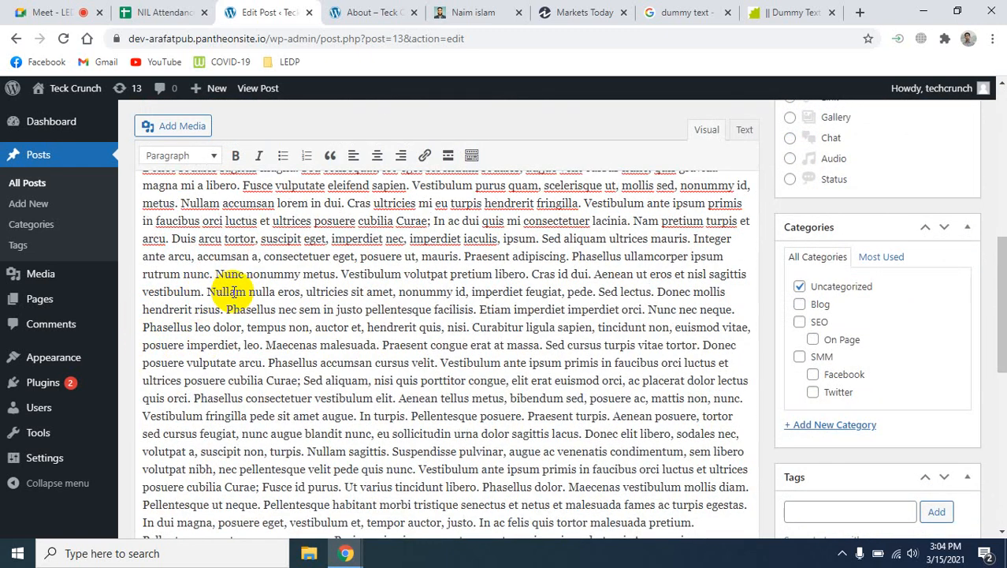
key(Return)
scroll(263, 308, up, 3)
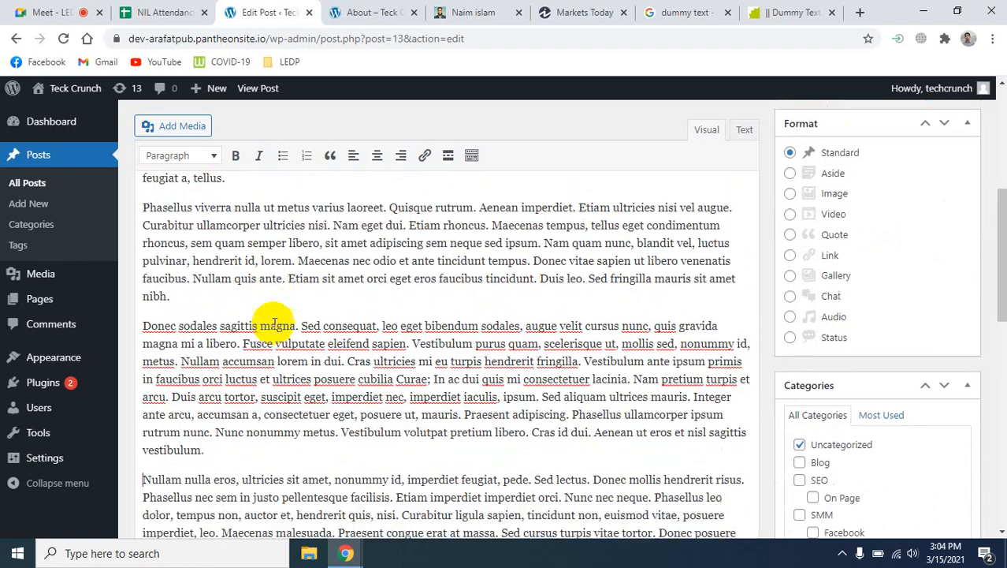
scroll(276, 327, down, 3)
scroll(276, 327, down, 3)
scroll(272, 323, up, 8)
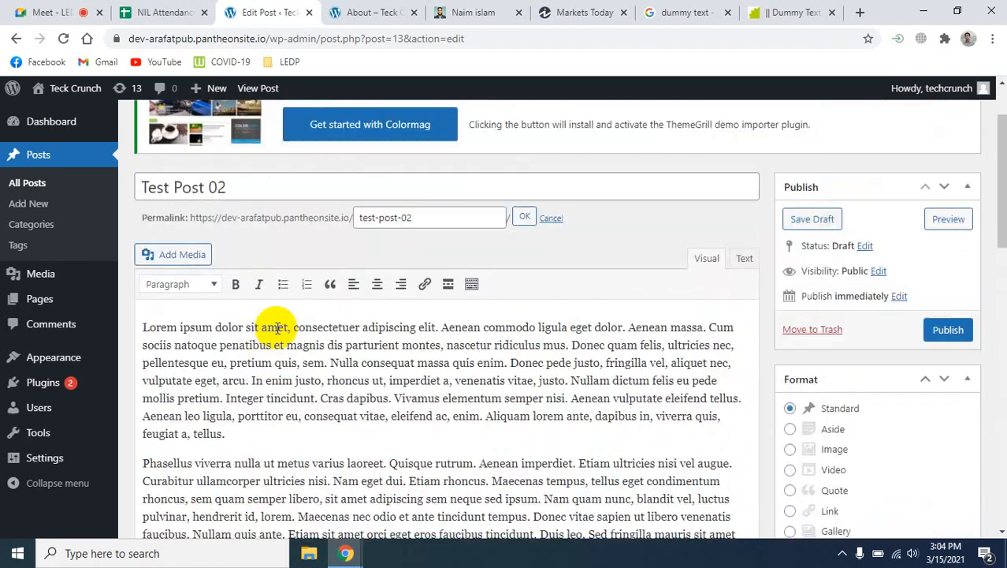
Step: Set the post format of Test Post 02 to Image
scroll(276, 327, down, 2)
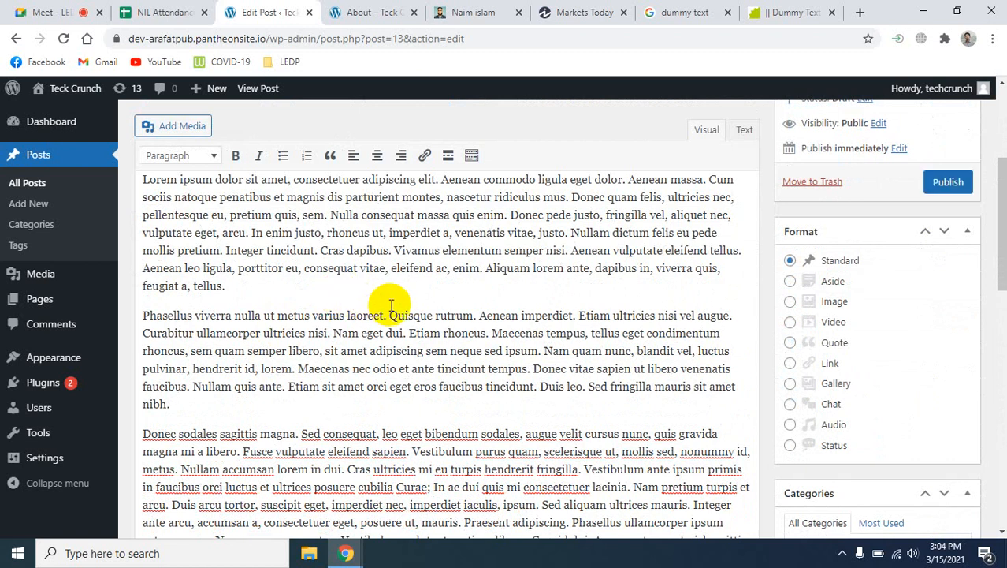
scroll(383, 377, up, 2)
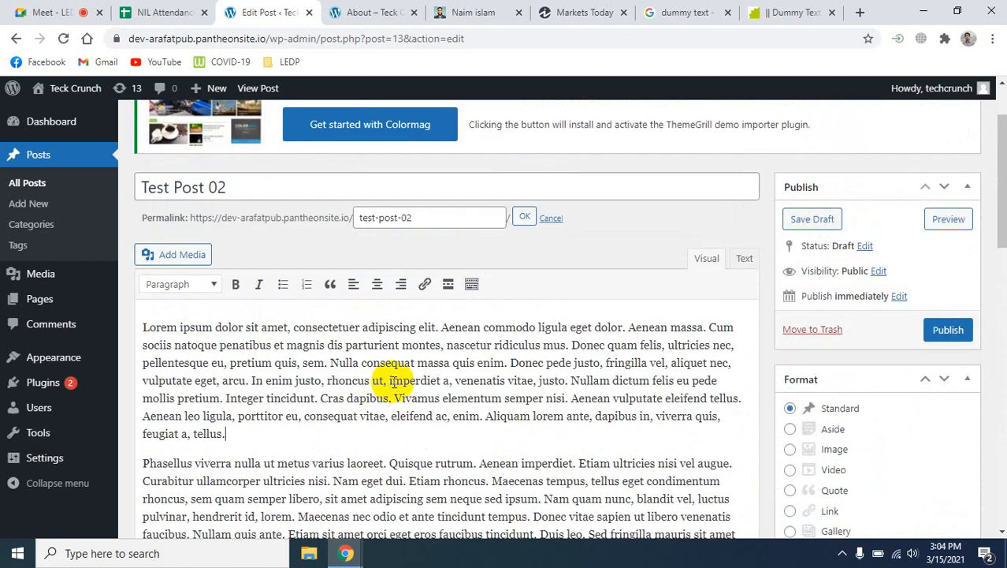
scroll(394, 384, up, 1)
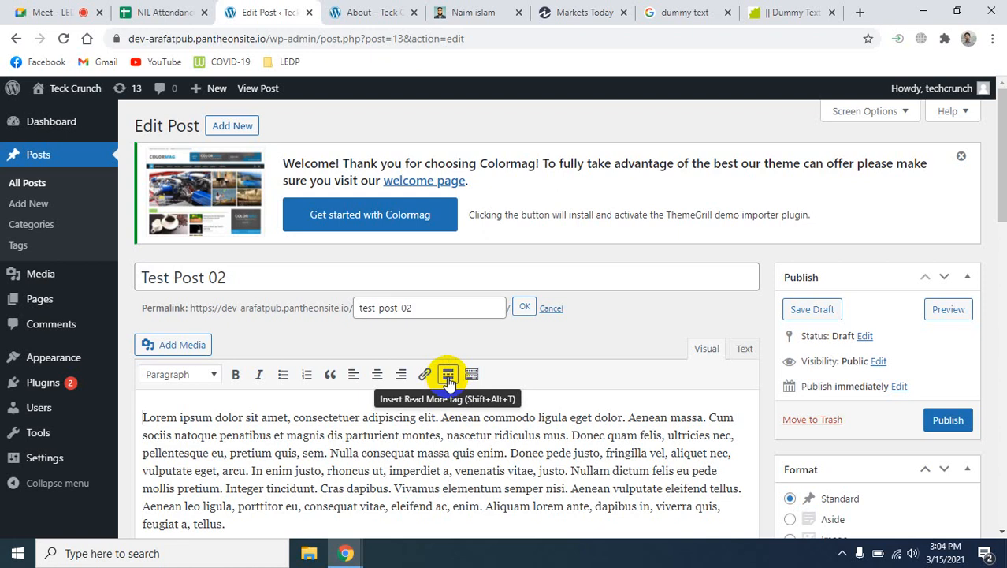
scroll(767, 516, down, 3)
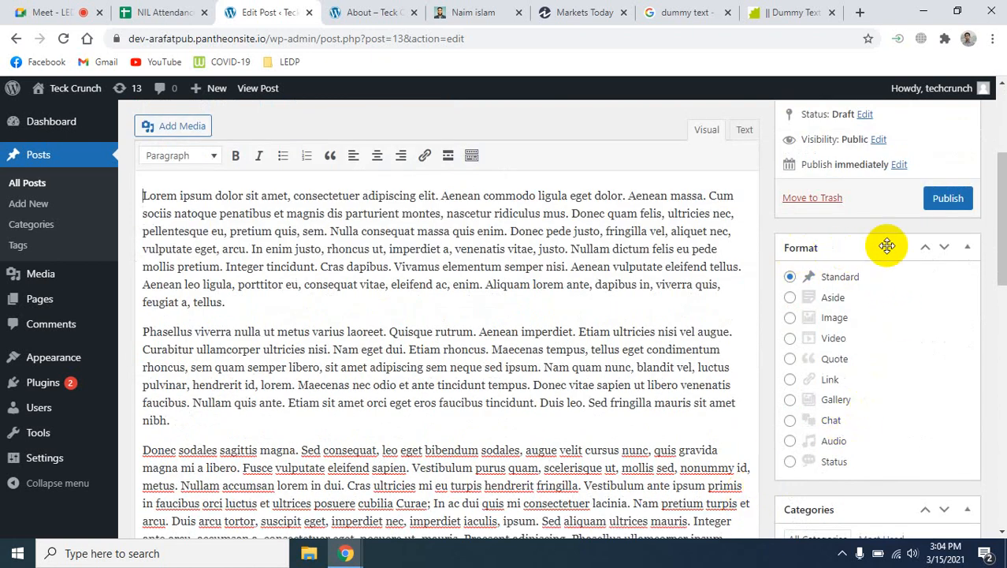
click(790, 317)
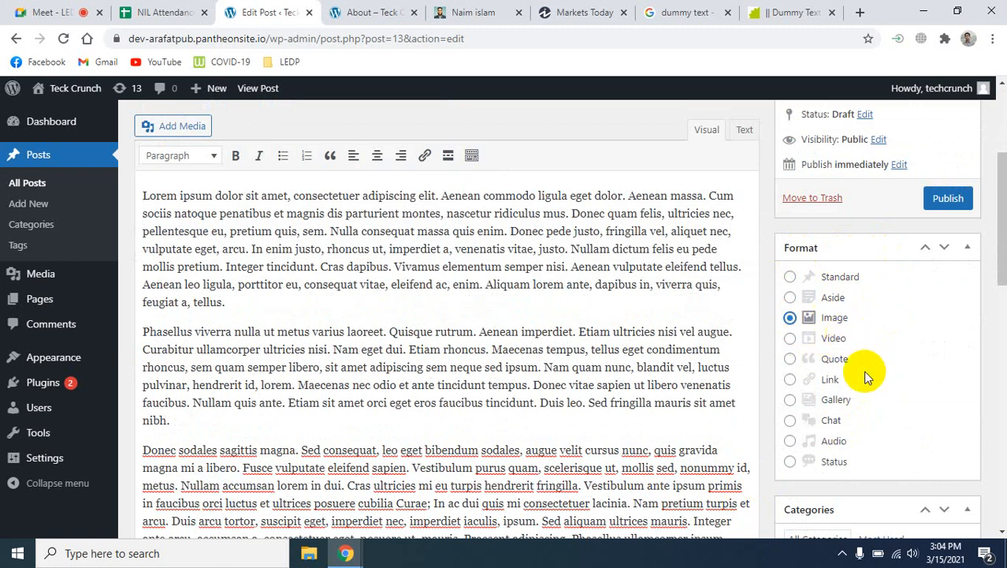
scroll(866, 376, down, 2)
scroll(875, 386, up, 5)
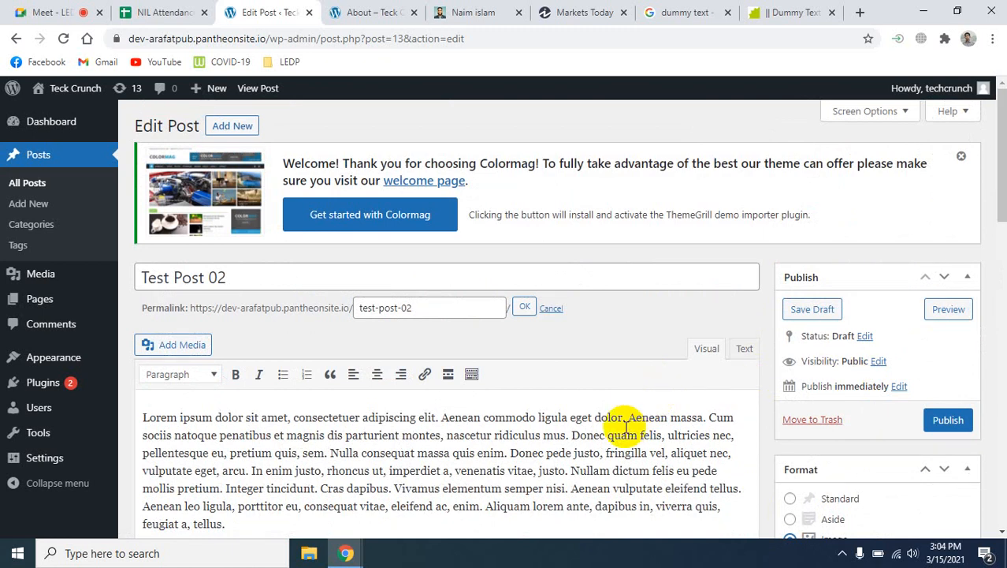
Step: Look at the optimized JPG image file on the Windows desktop, and return to the Test Post 02 editor in Chrome
click(922, 12)
right_click(406, 143)
click(448, 188)
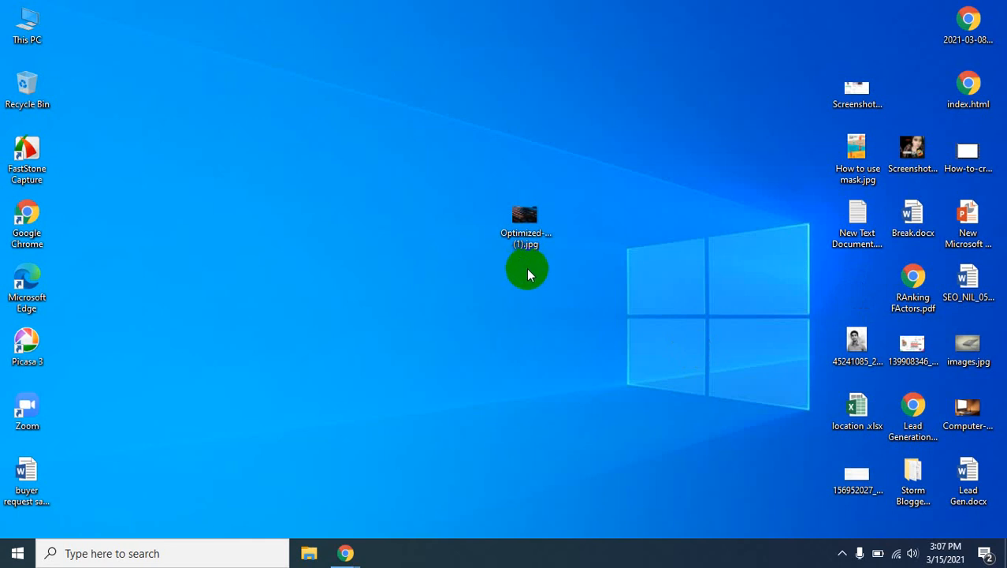
click(536, 233)
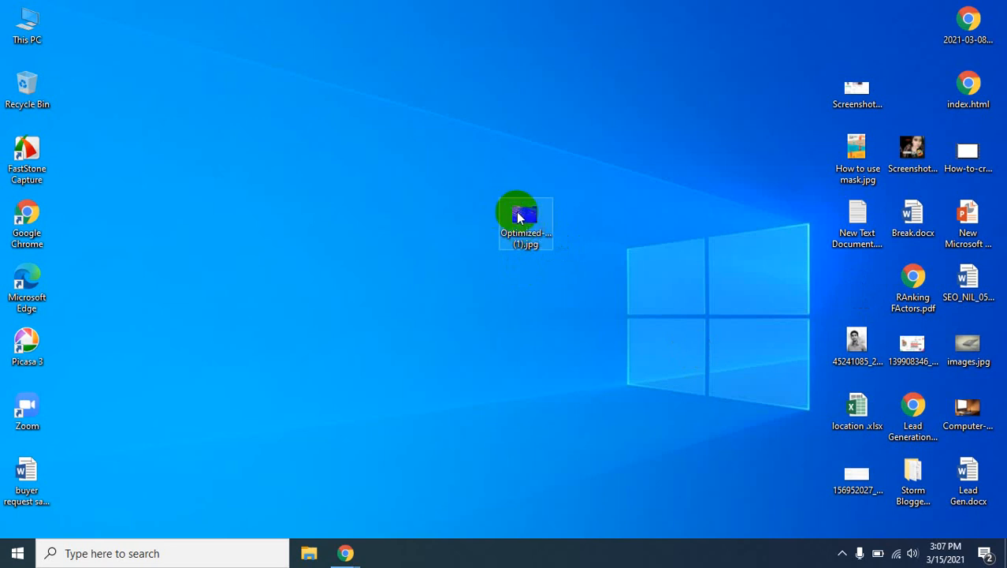
click(667, 226)
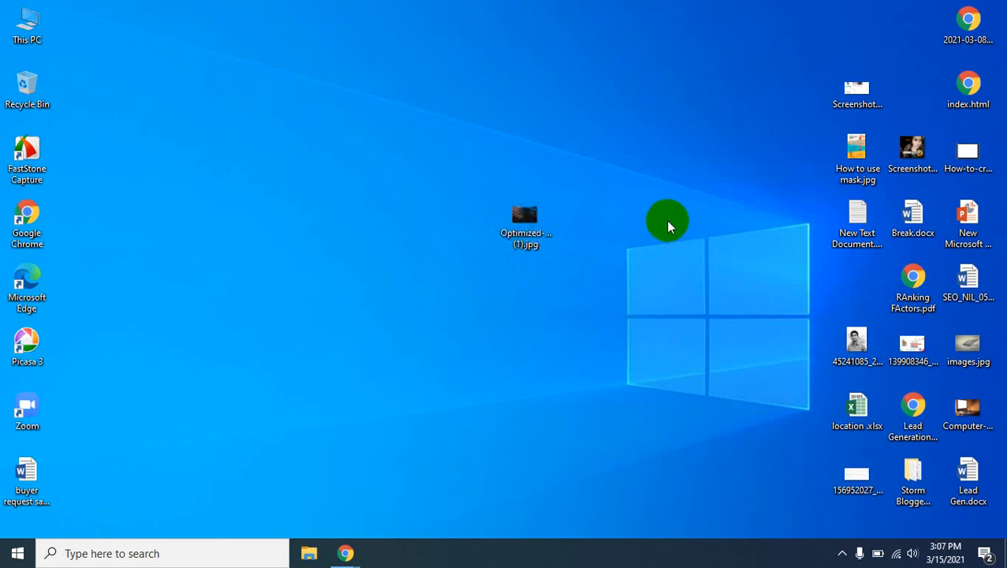
click(358, 552)
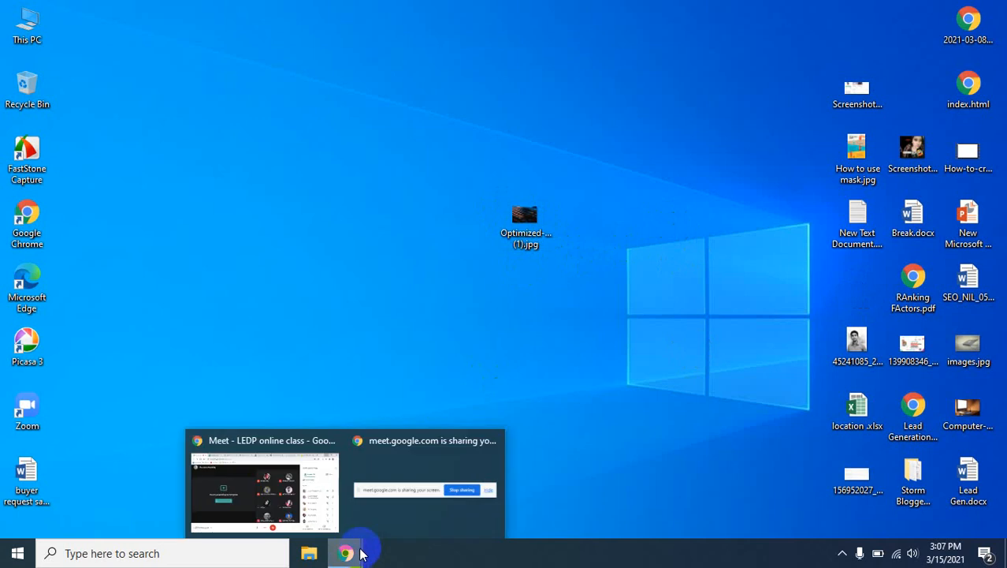
click(272, 484)
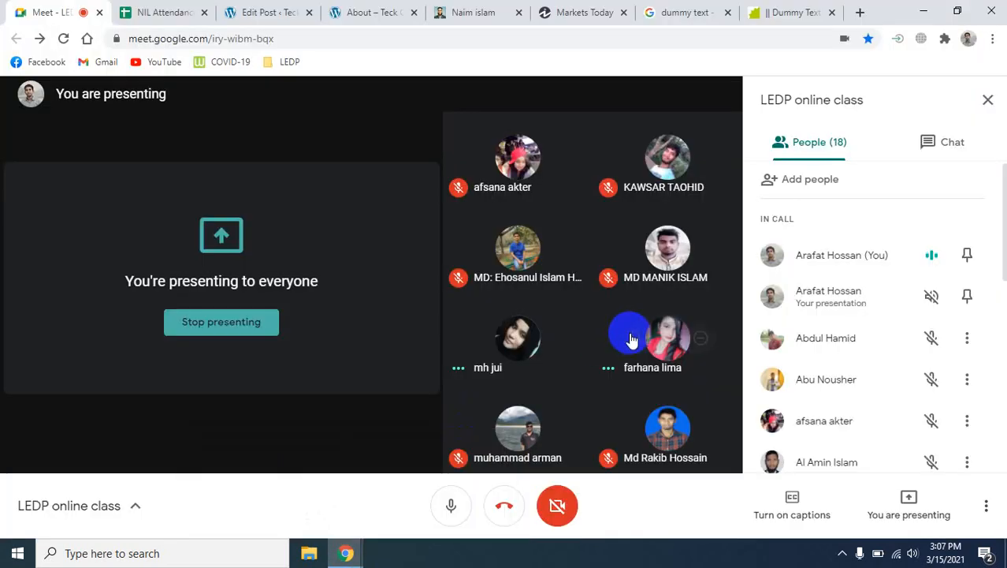
mouse_move(633, 339)
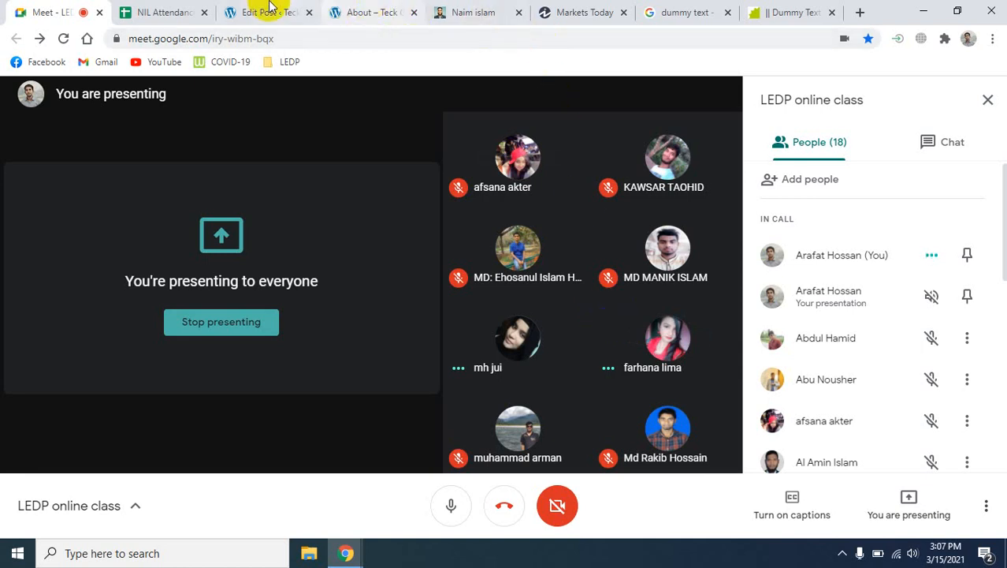
click(268, 12)
Step: Upload the optimized keyboard photo from the Downloads folder and set it as the post's featured image
scroll(799, 367, down, 2)
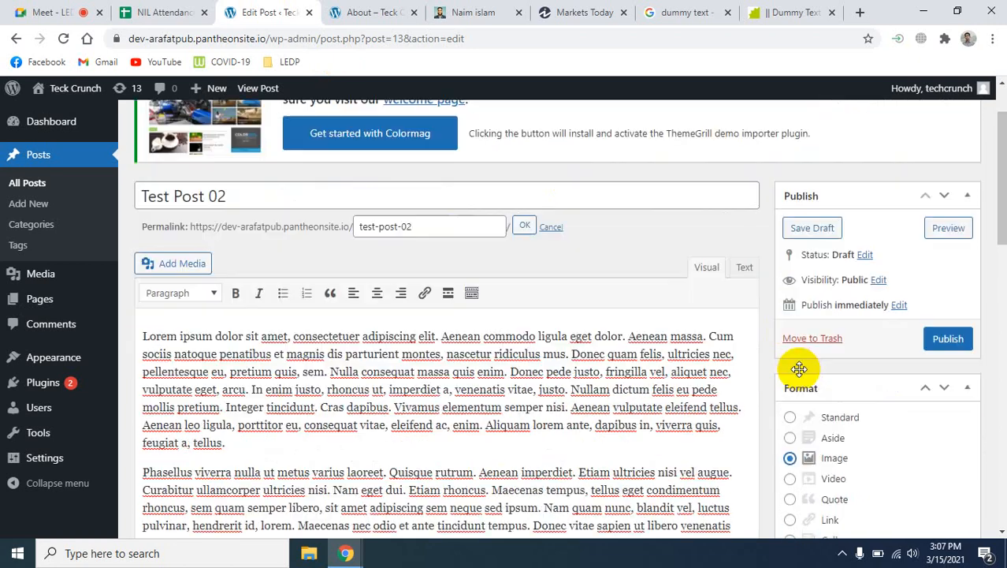
scroll(802, 369, down, 10)
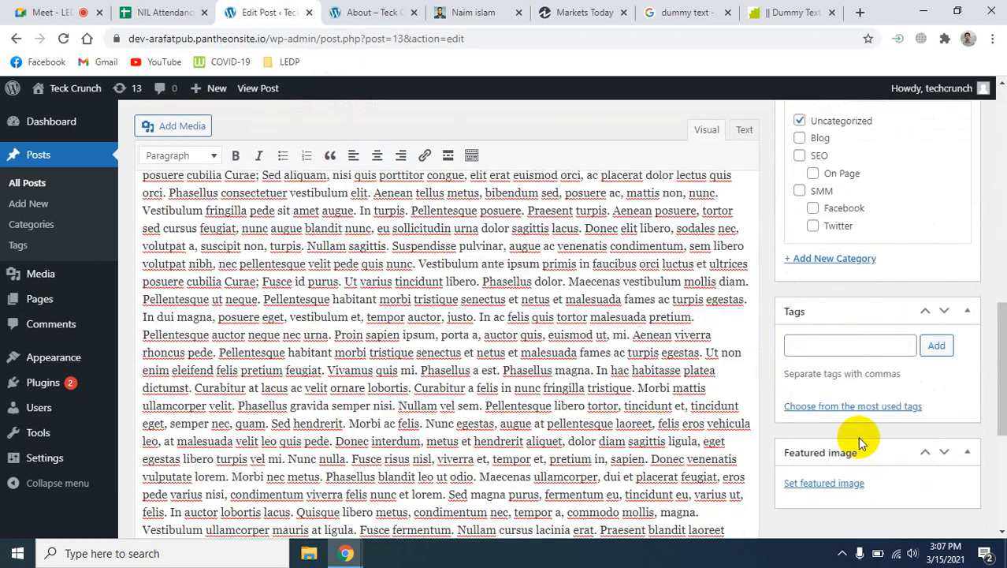
click(838, 486)
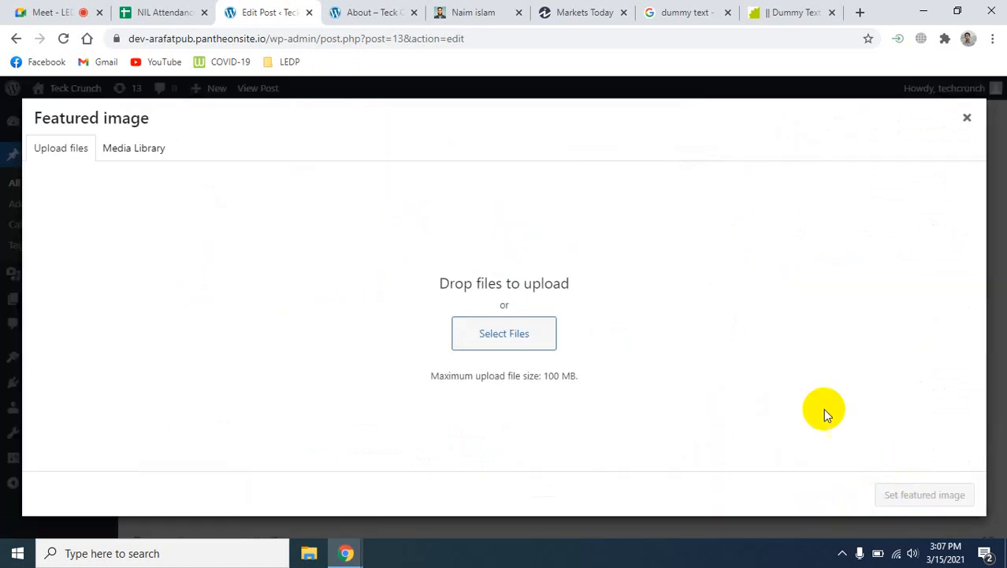
click(528, 340)
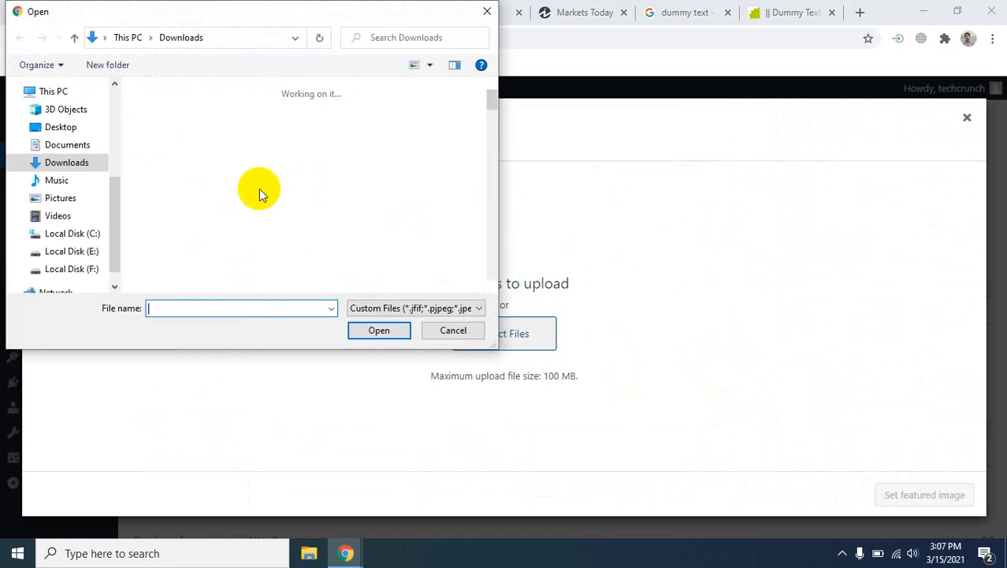
scroll(265, 238, down, 3)
click(316, 135)
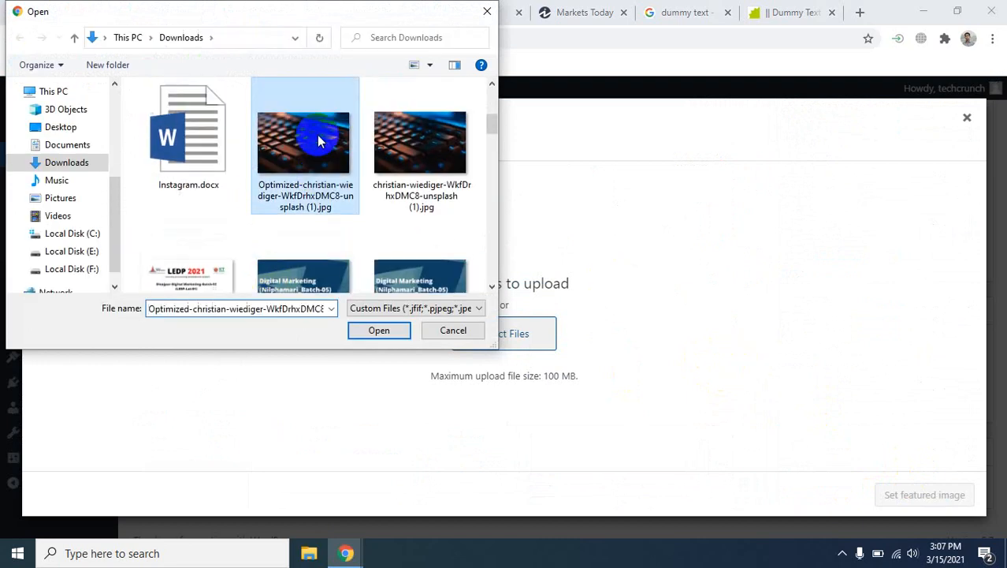
click(379, 331)
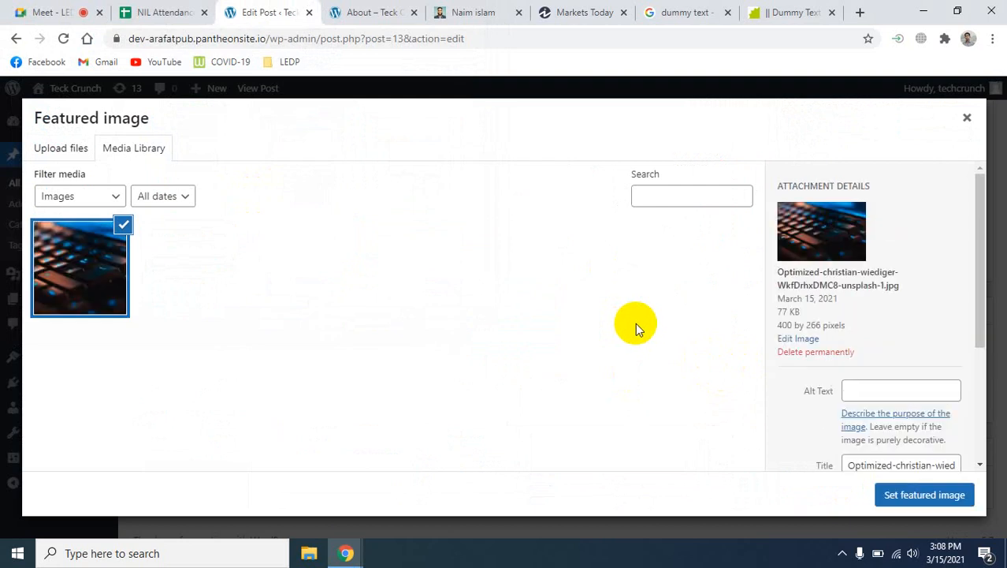
click(924, 495)
scroll(686, 392, up, 5)
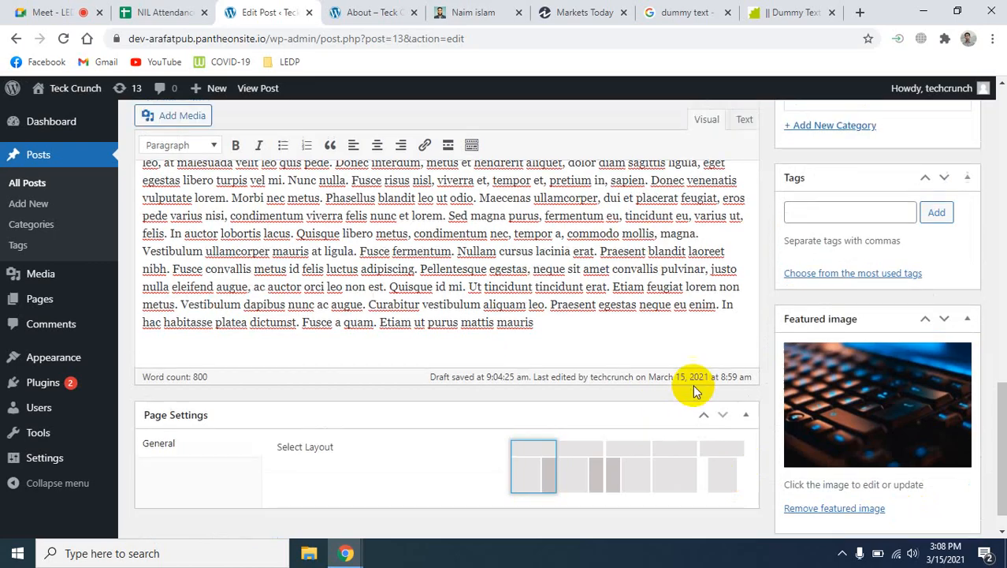
scroll(701, 384, up, 5)
scroll(701, 384, down, 10)
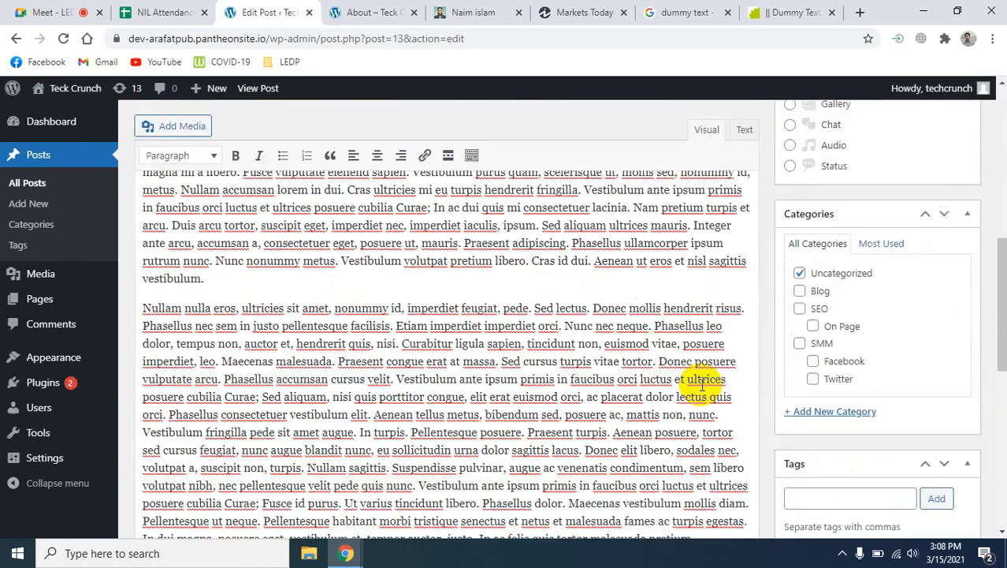
scroll(701, 385, down, 3)
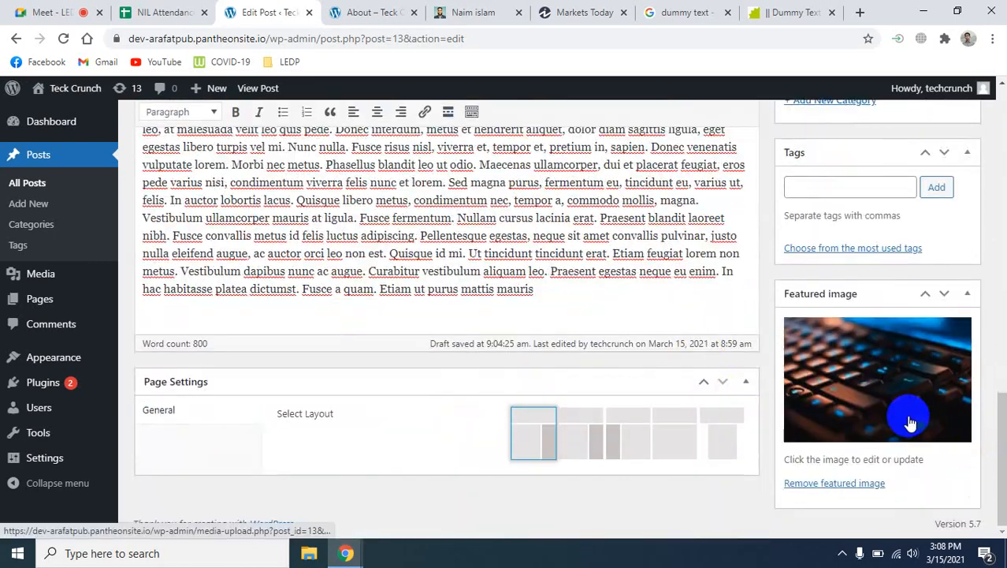
Step: Place the cursor in the post's empty tag field, and collapse the Format box
scroll(911, 394, up, 1)
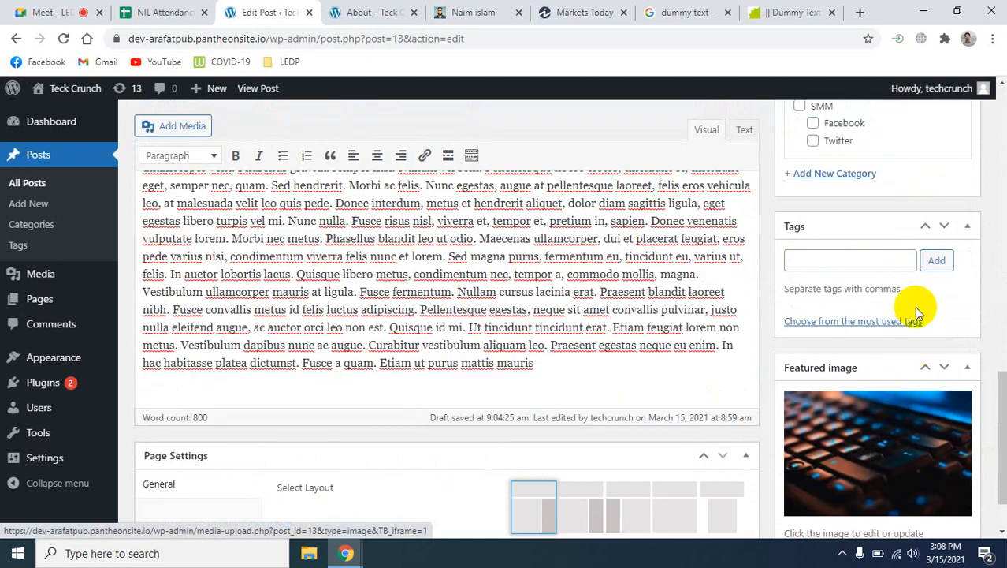
click(844, 267)
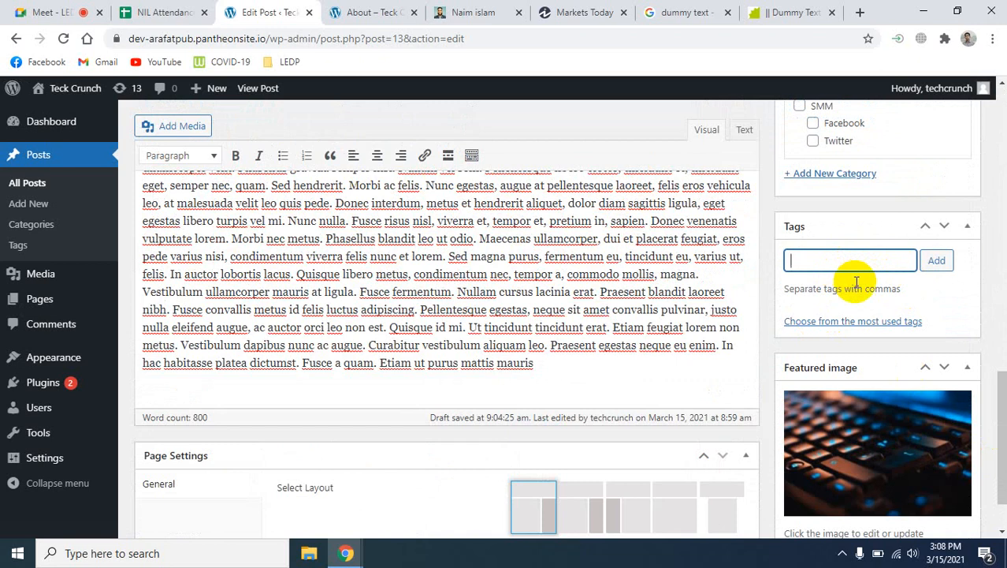
scroll(854, 282, up, 1)
scroll(897, 327, up, 9)
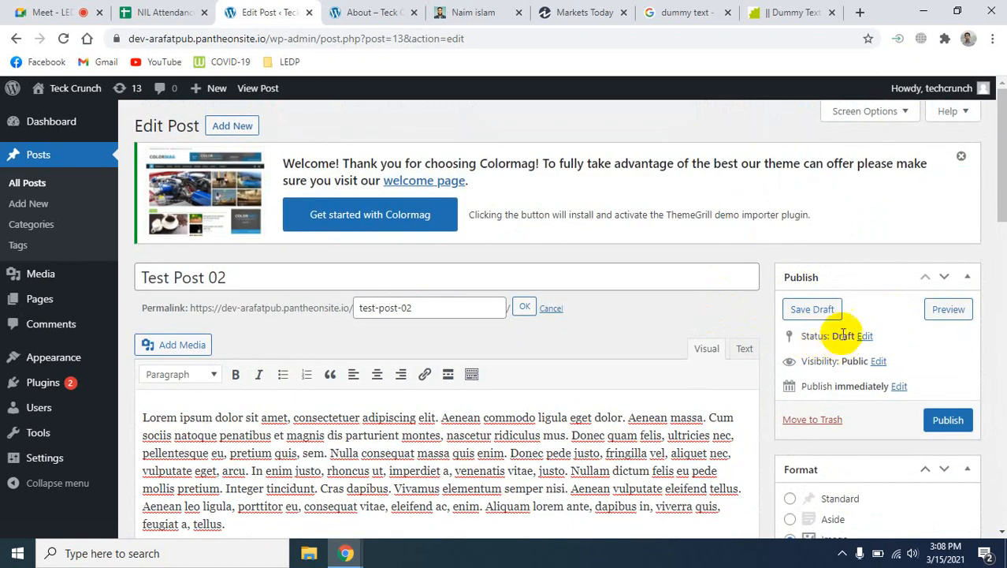
scroll(898, 354, down, 3)
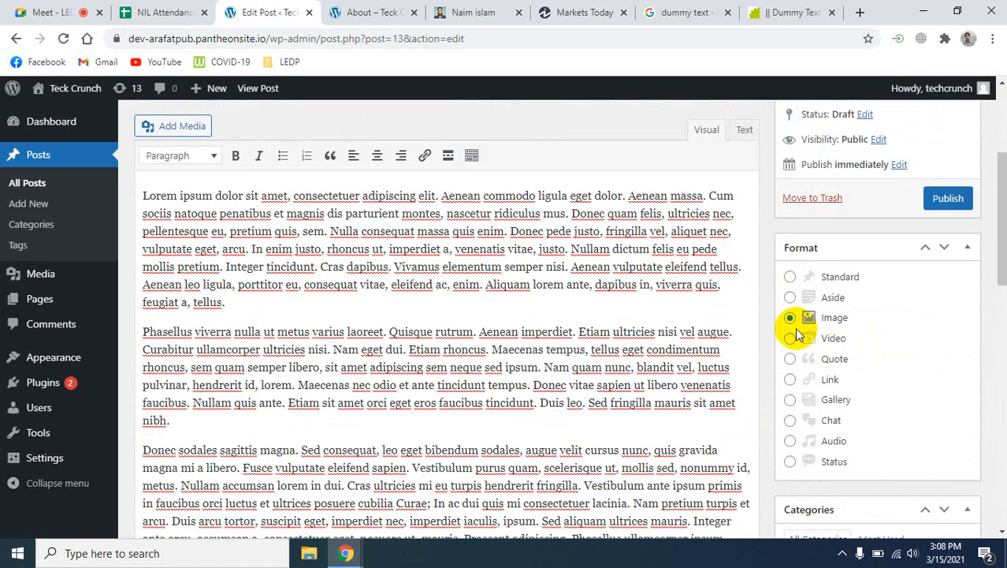
click(971, 251)
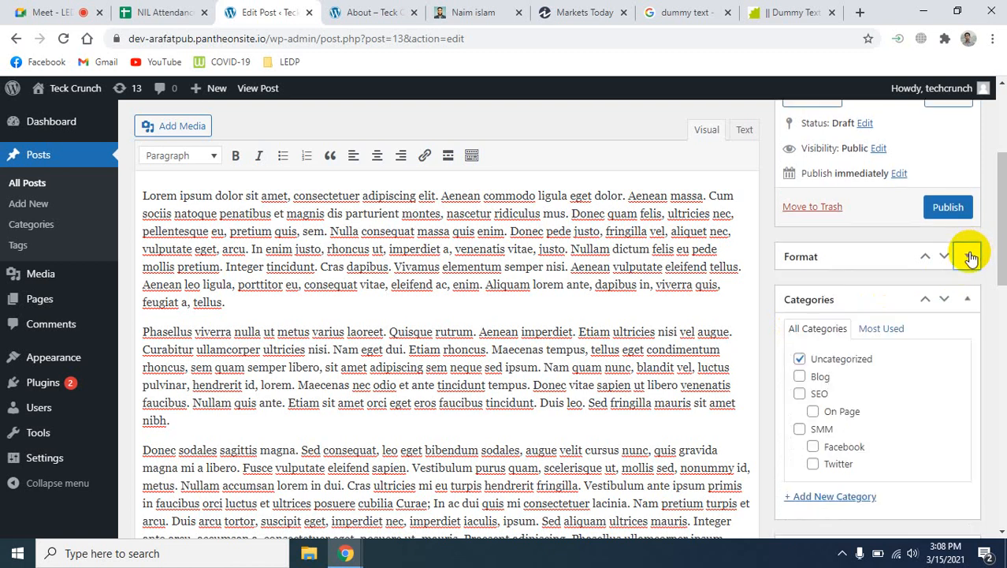
Step: Expand the Format box and change the post format to Standard
click(971, 253)
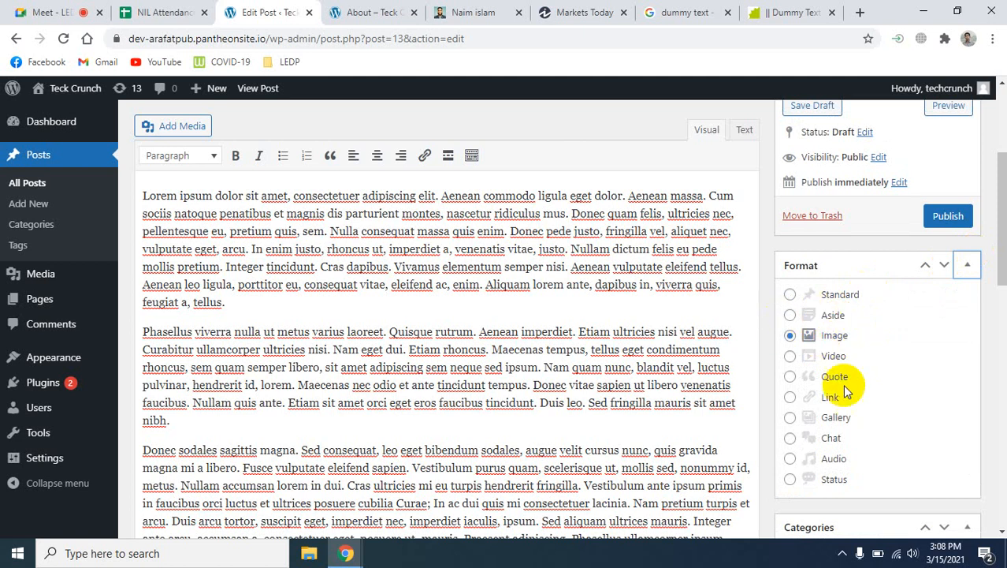
click(790, 294)
scroll(934, 406, down, 3)
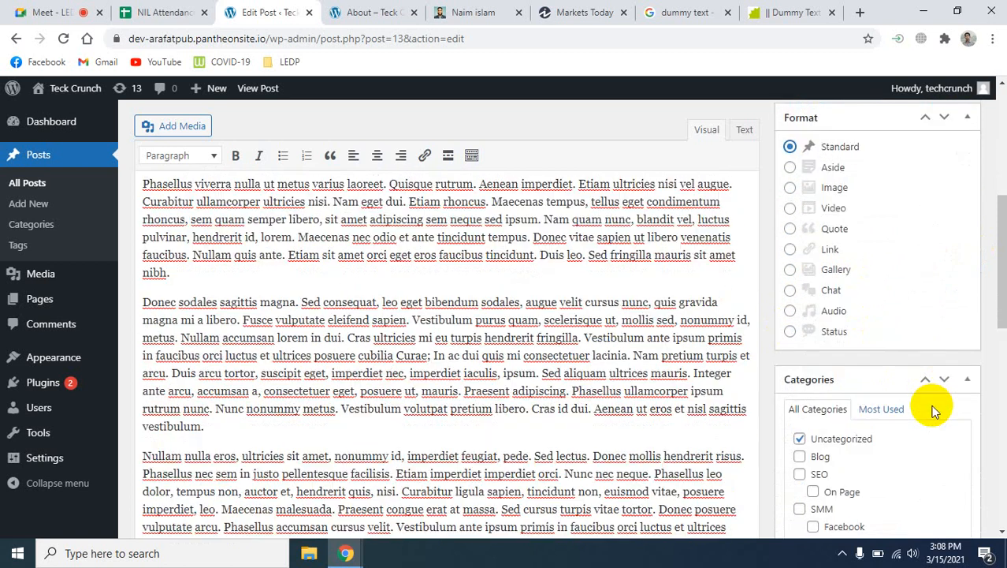
scroll(933, 405, down, 1)
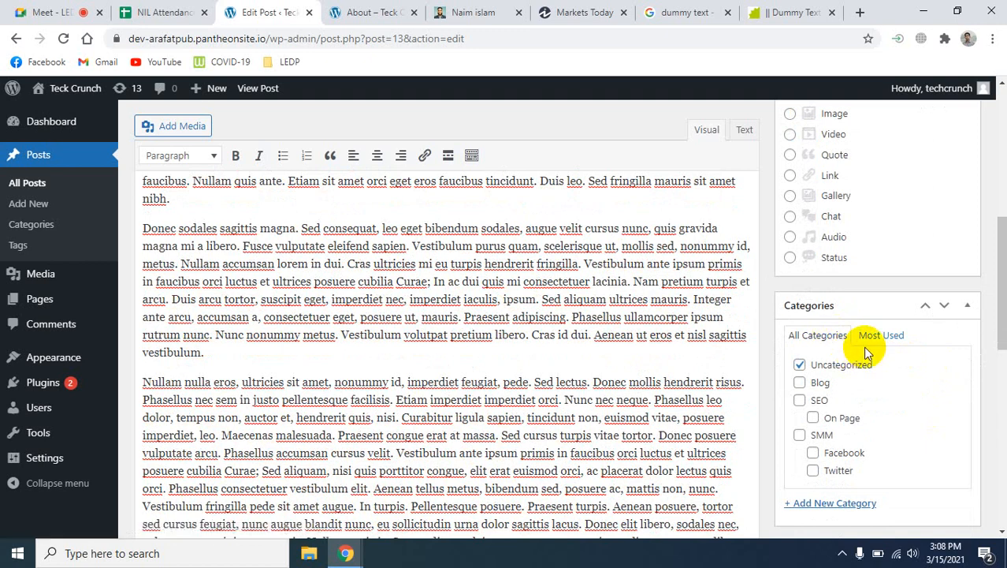
Step: Replace the post title with "Top 10 Social Media in 2021"
scroll(333, 411, up, 6)
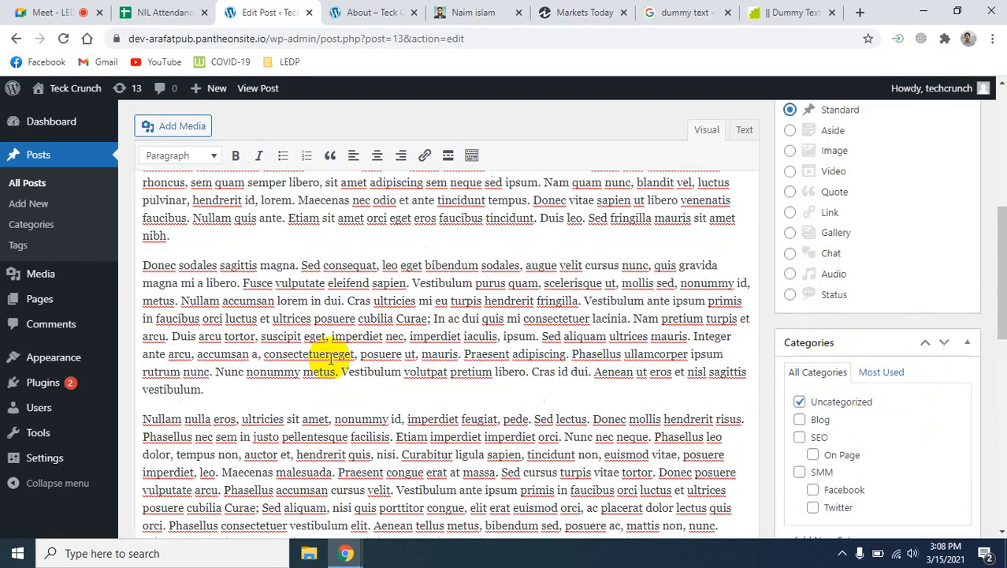
scroll(506, 427, down, 3)
scroll(508, 432, up, 3)
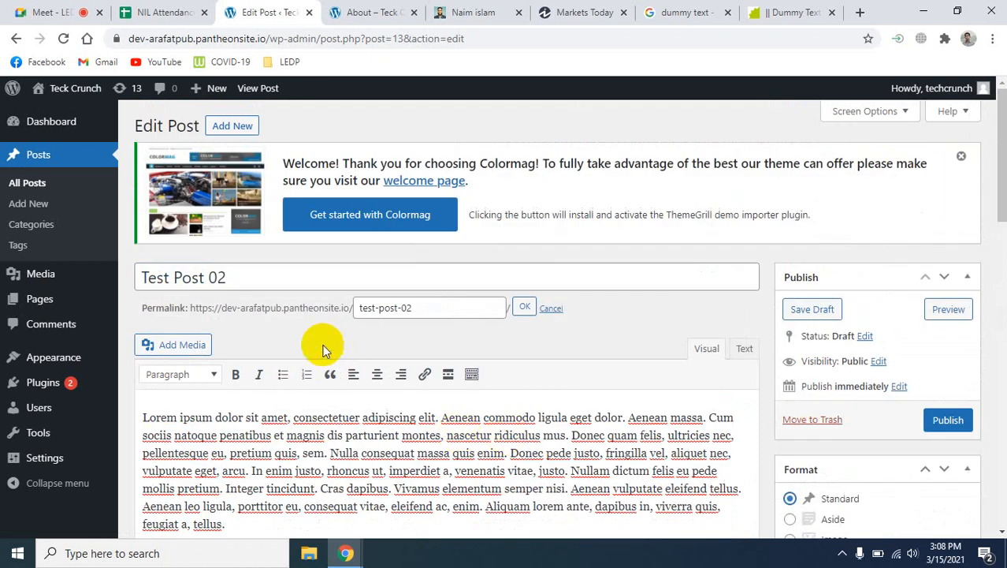
triple_click(250, 274)
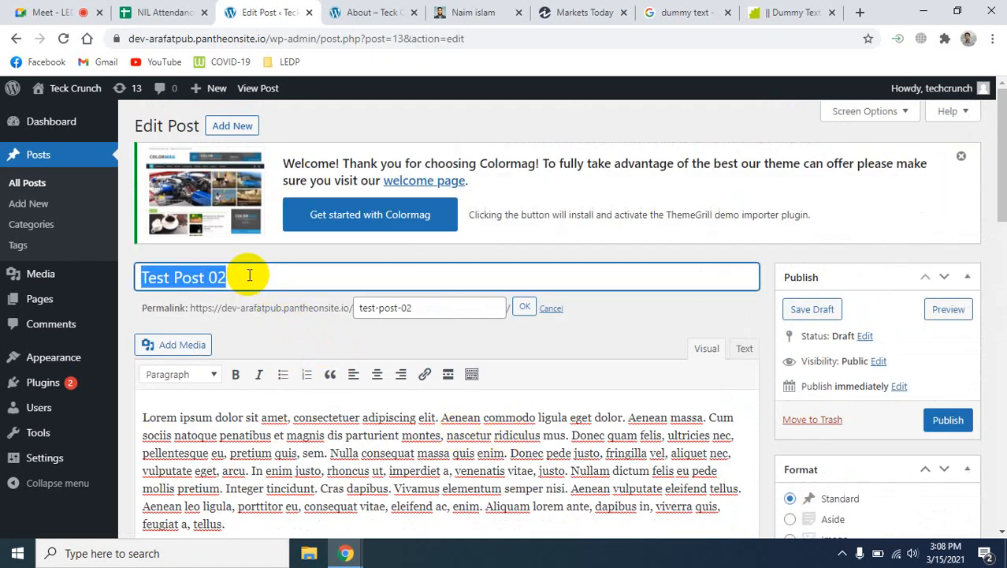
text(T)
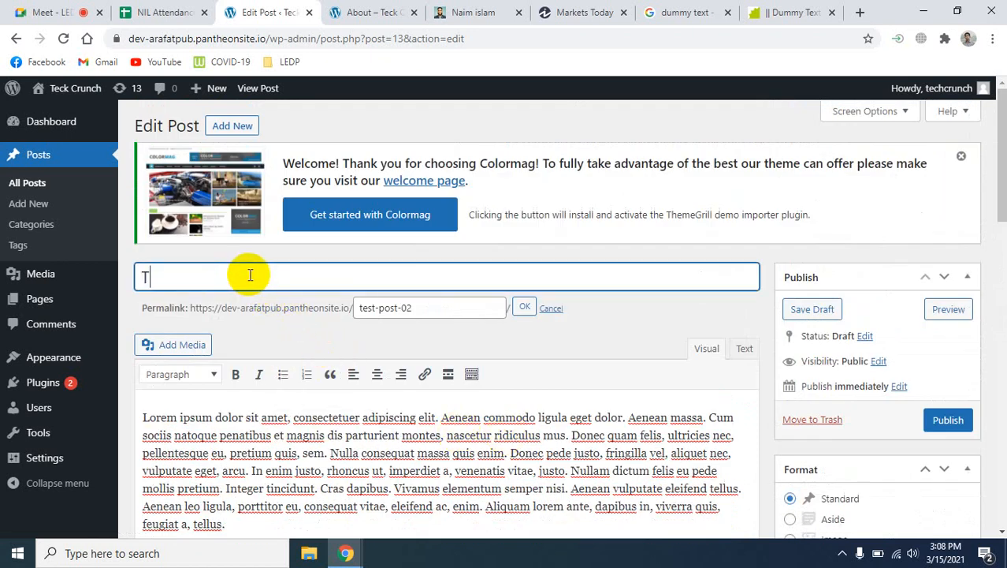
text(op 10 Social M)
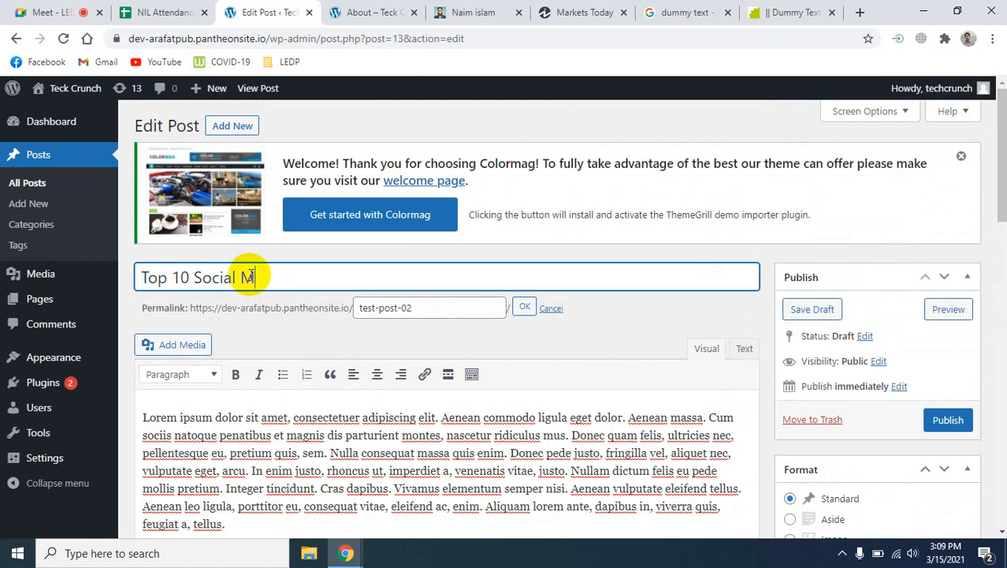
text(edia in 2021)
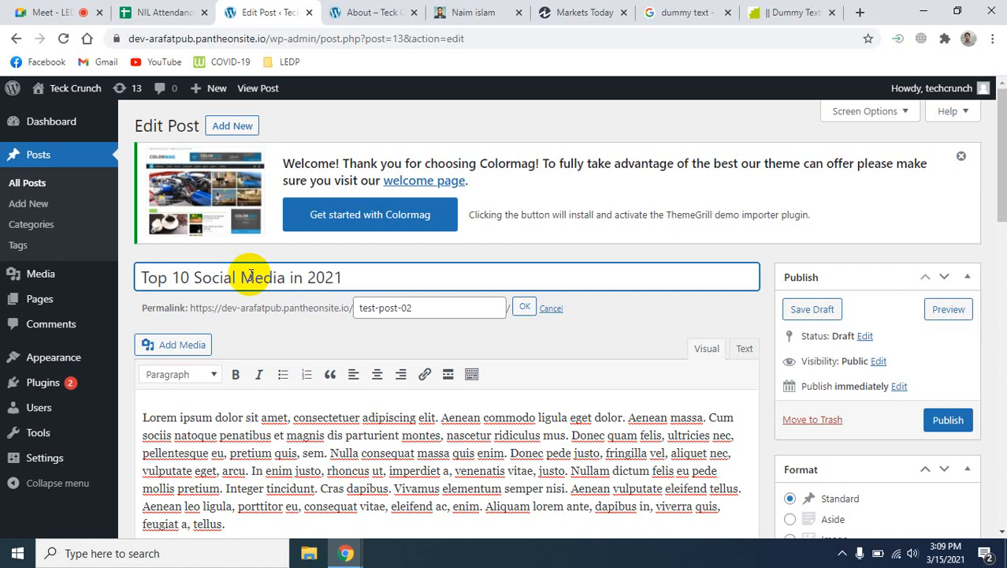
click(623, 331)
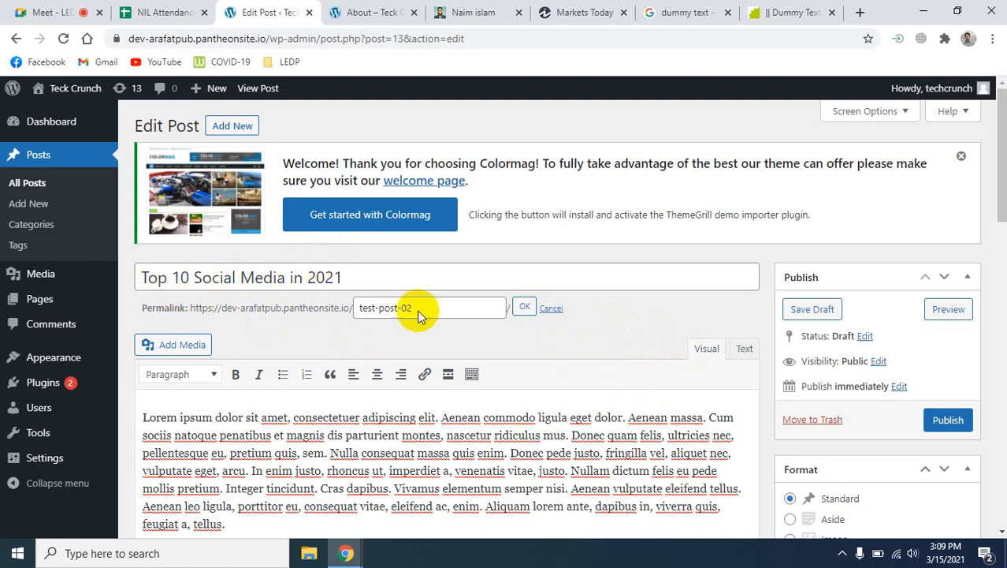
Step: Assign the post to the SMM and Blog categories and remove it from Uncategorized
scroll(620, 388, down, 3)
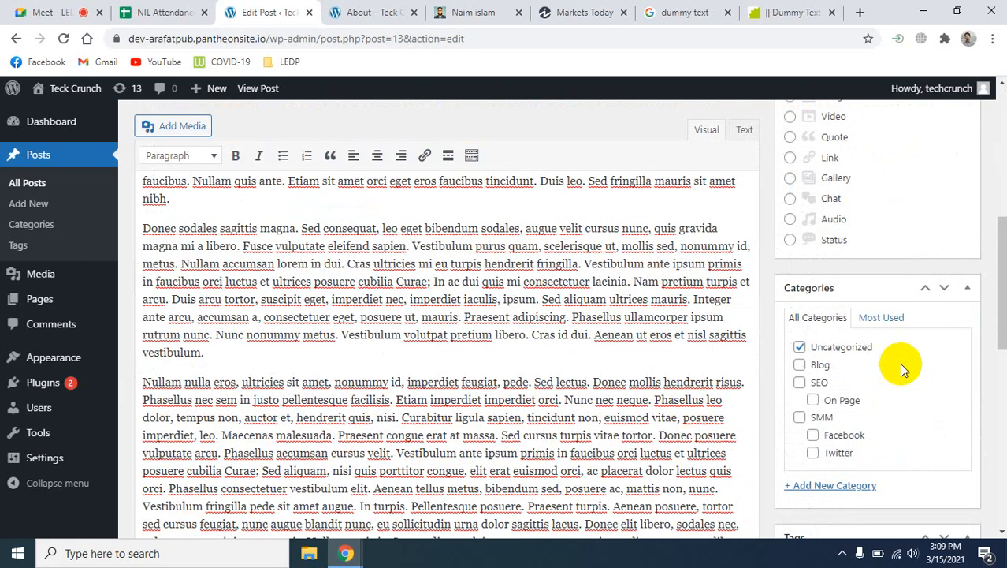
scroll(899, 365, up, 3)
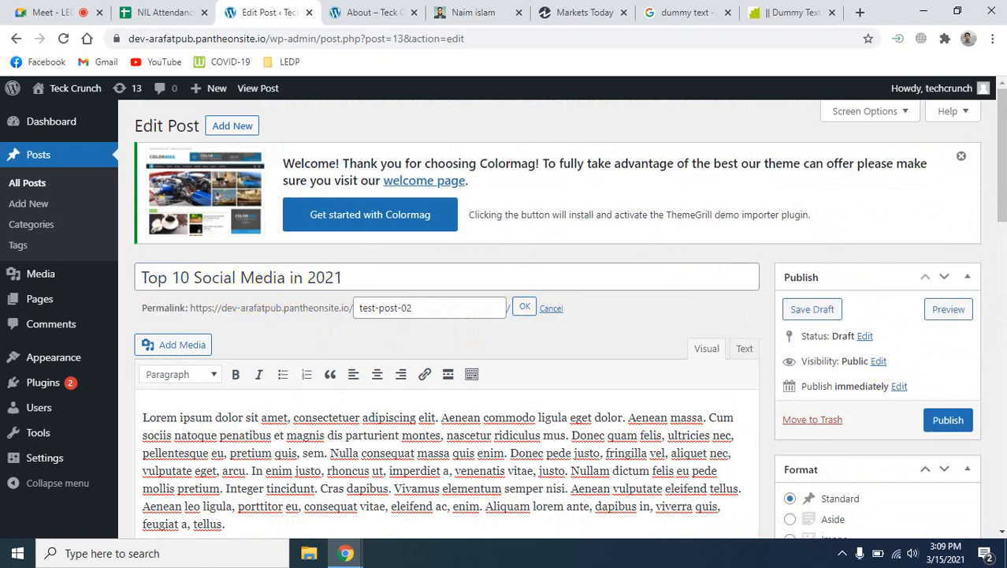
scroll(861, 387, down, 5)
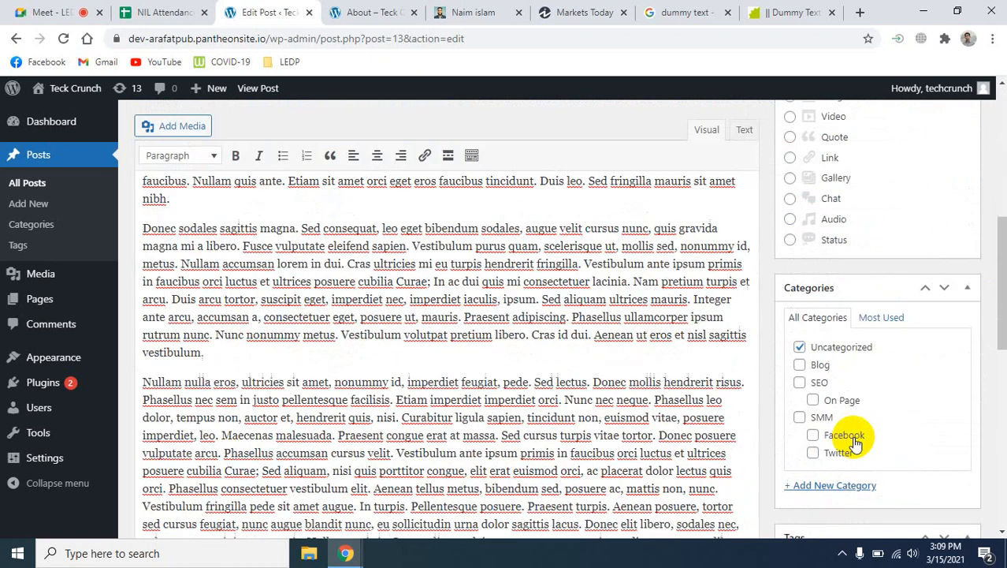
scroll(874, 413, down, 2)
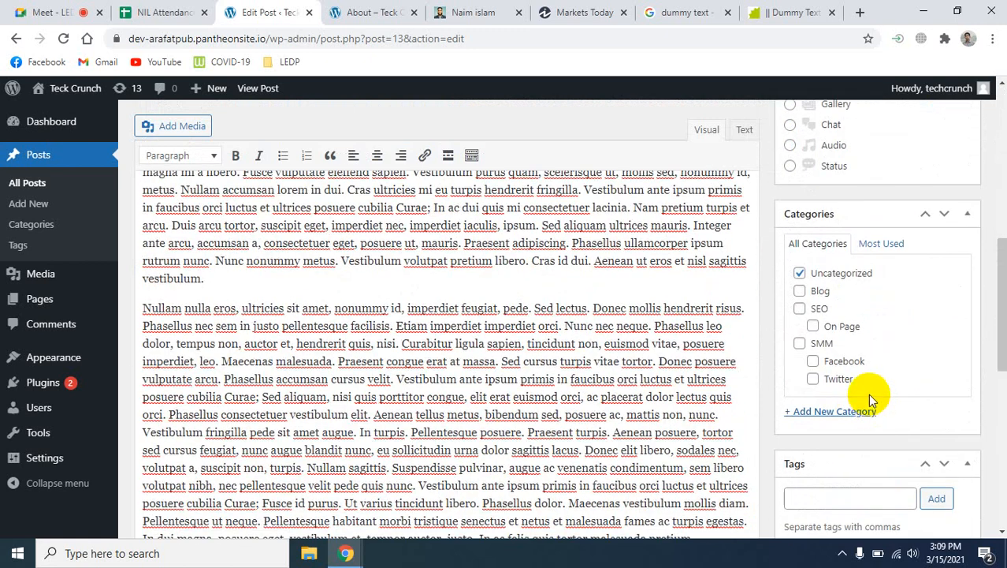
click(801, 343)
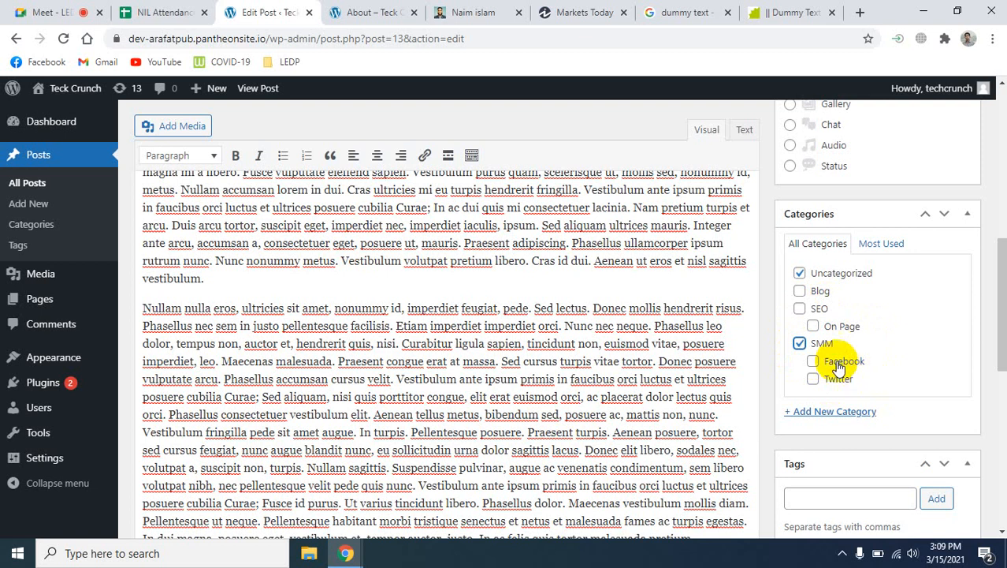
click(801, 292)
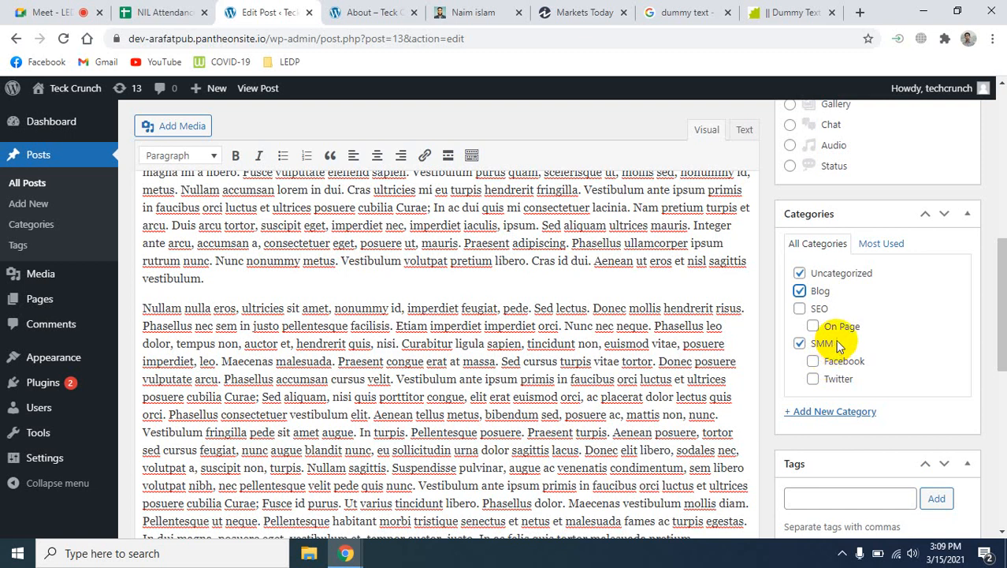
click(799, 274)
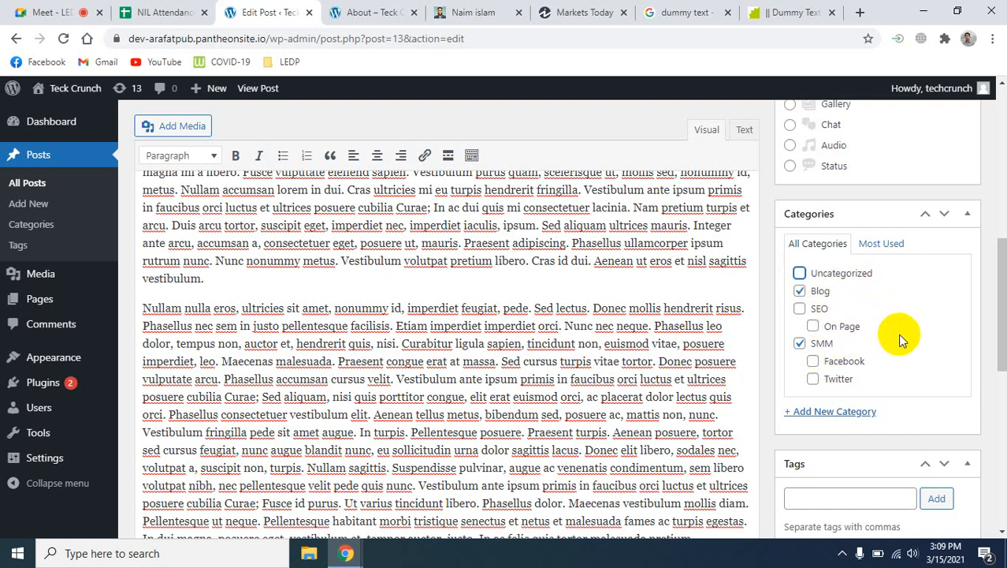
Step: Add the tags "social media" and "smm" to the post
scroll(906, 347, down, 2)
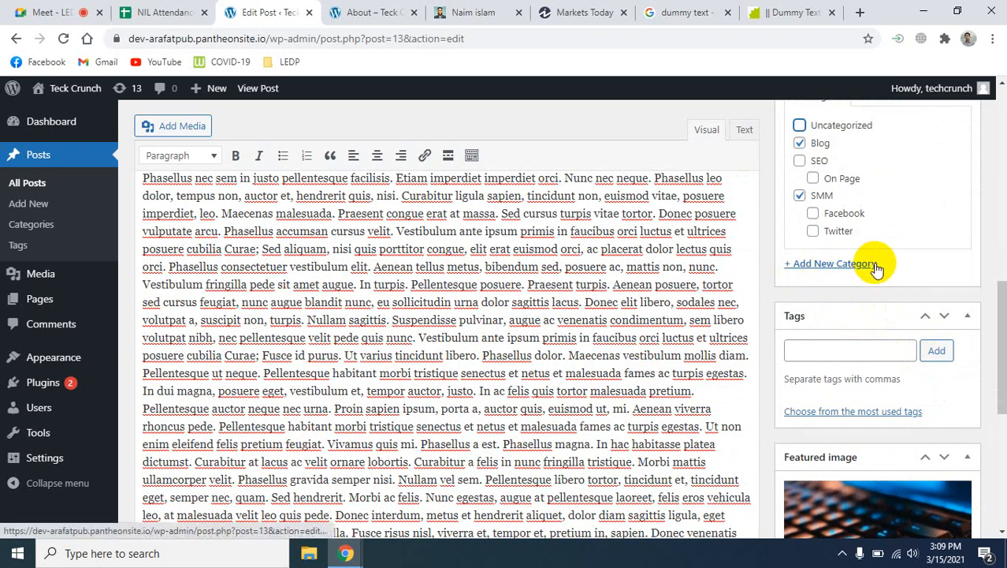
click(824, 347)
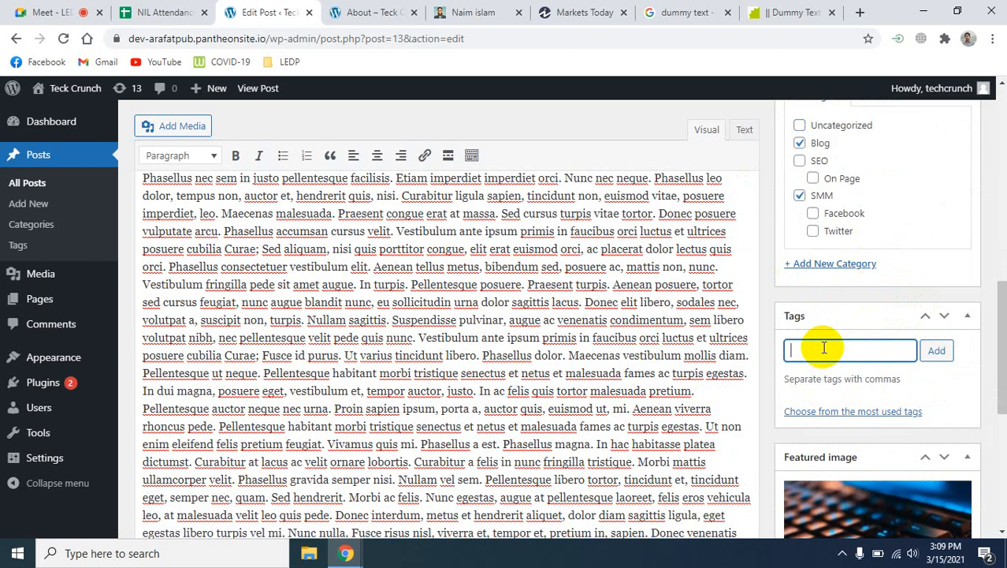
text(social)
text( medi)
text(a)
text(,)
text(sem)
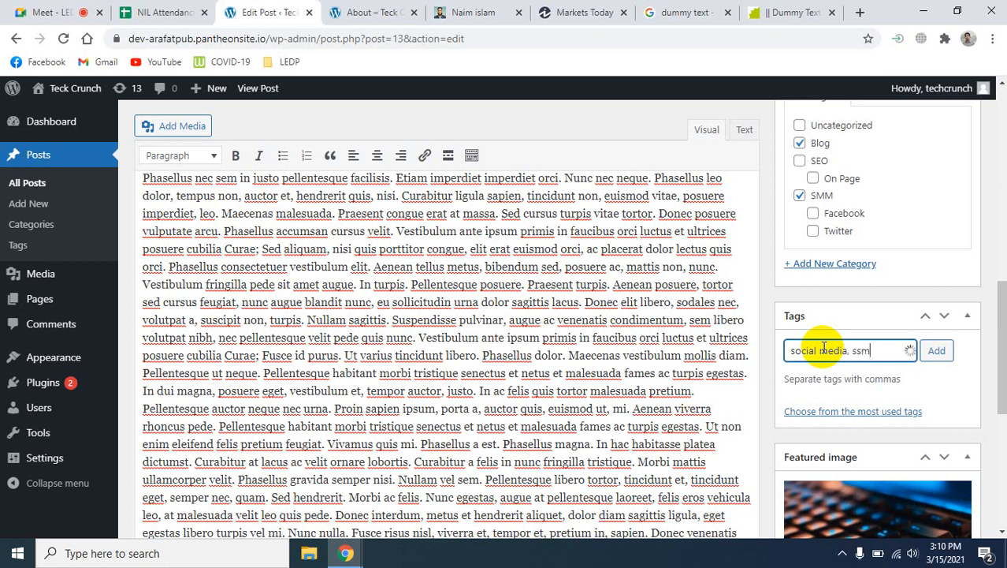
key(BackSpace)
key(BackSpace)
text(mm)
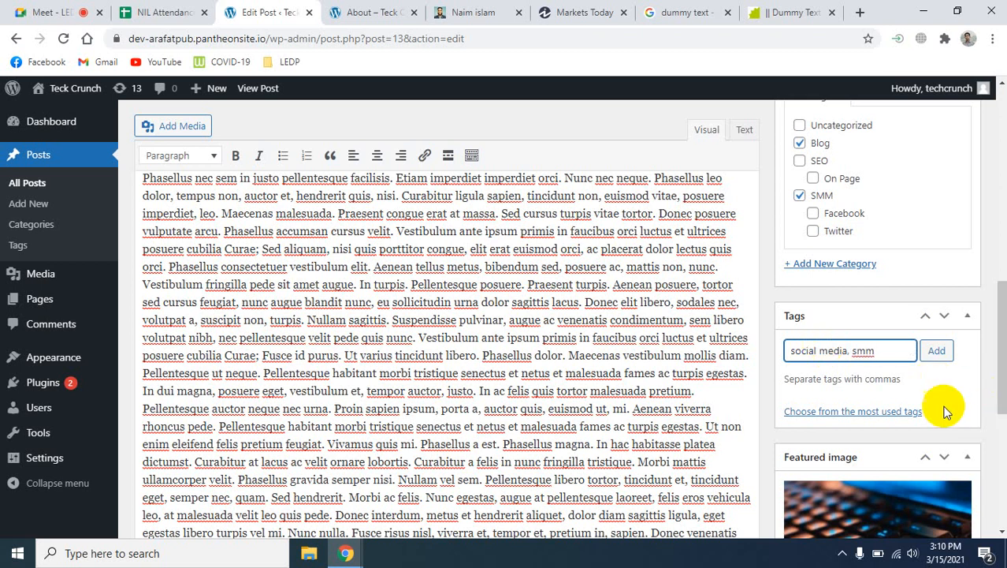
click(937, 350)
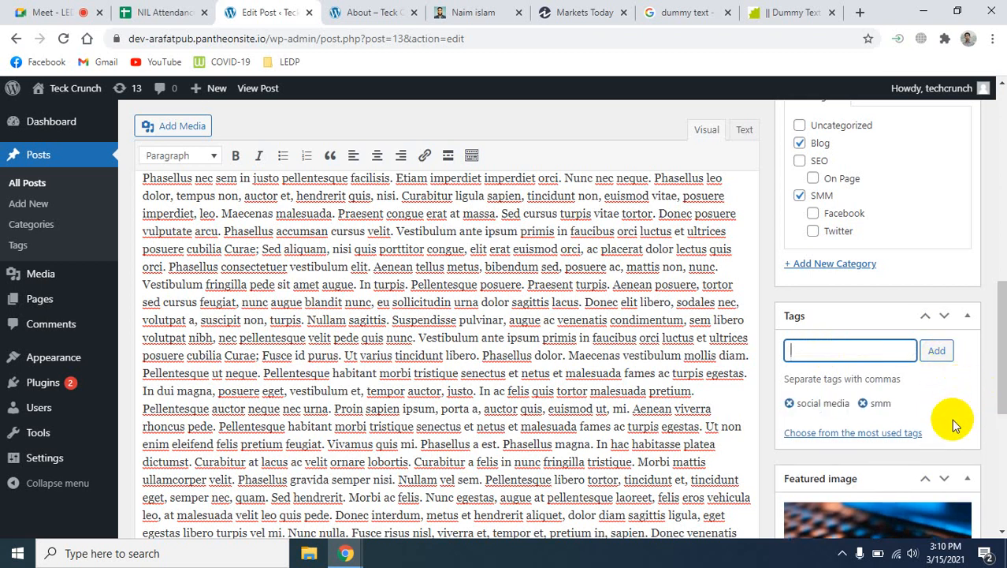
Step: Review the whole post edit page, including the featured image, the Page Settings layout options, the title and the body text
scroll(958, 418, down, 3)
scroll(957, 429, down, 3)
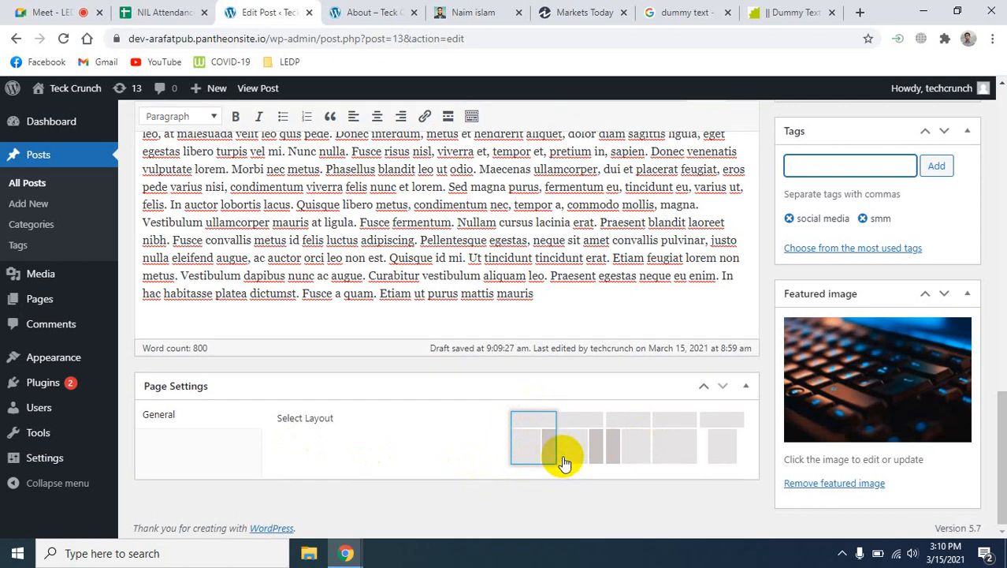
scroll(563, 453, up, 5)
scroll(596, 460, down, 4)
scroll(459, 410, up, 5)
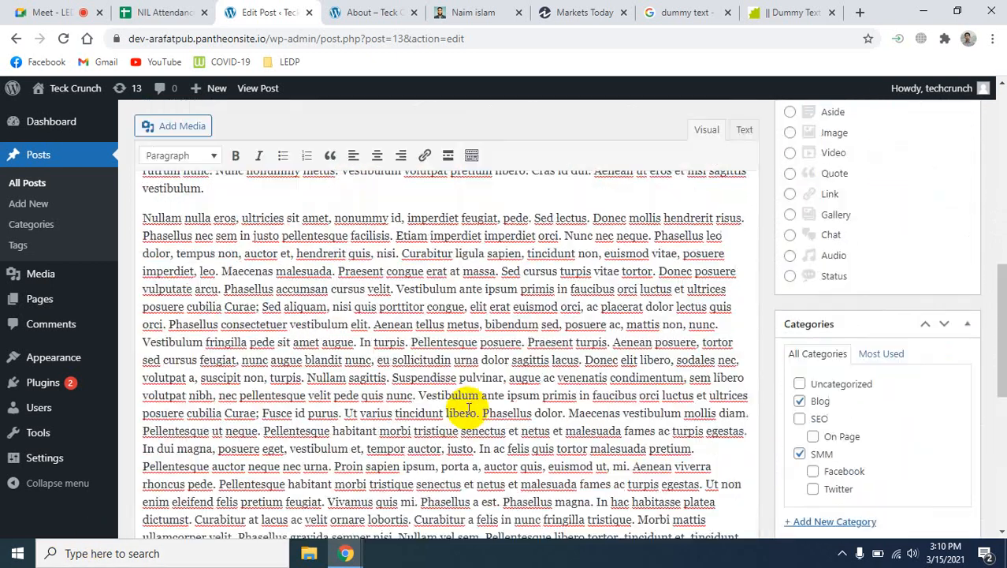
scroll(478, 411, down, 4)
scroll(478, 410, down, 3)
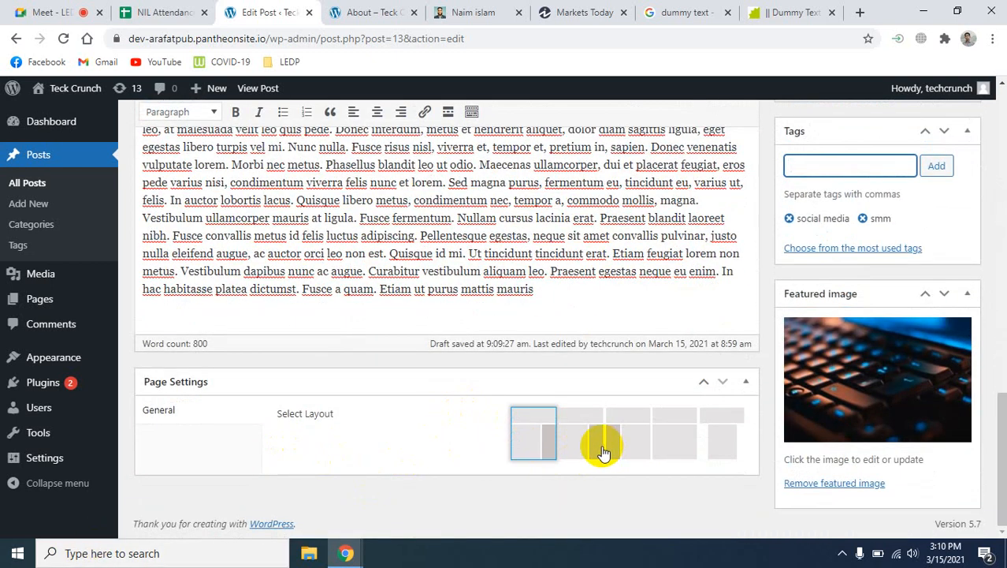
scroll(605, 449, up, 5)
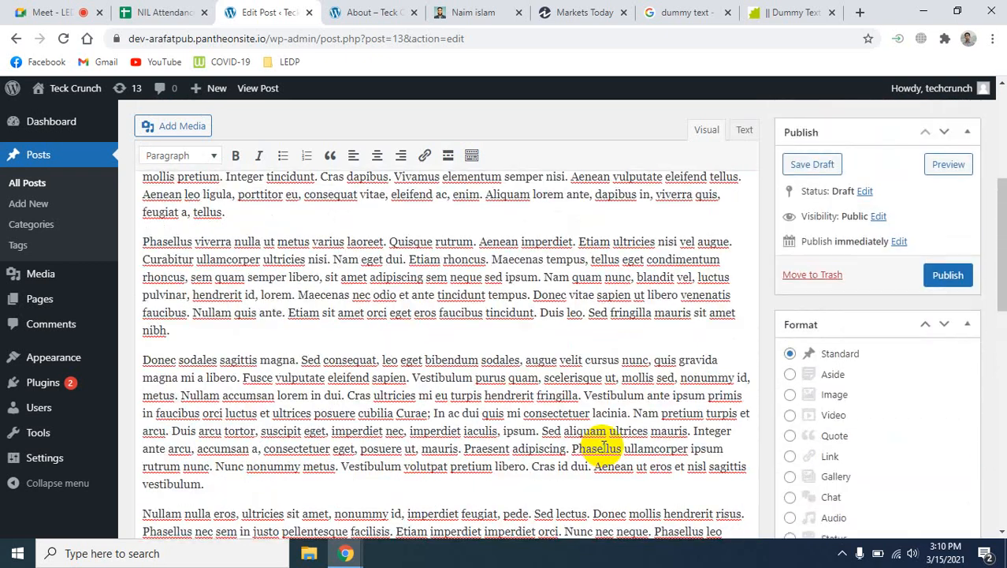
scroll(603, 447, up, 4)
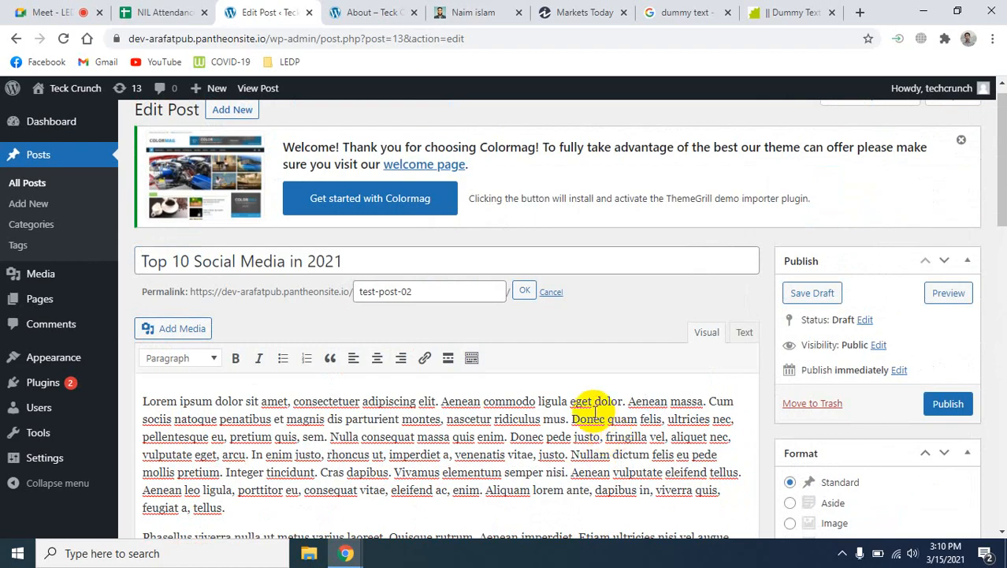
scroll(854, 359, down, 9)
scroll(914, 404, up, 9)
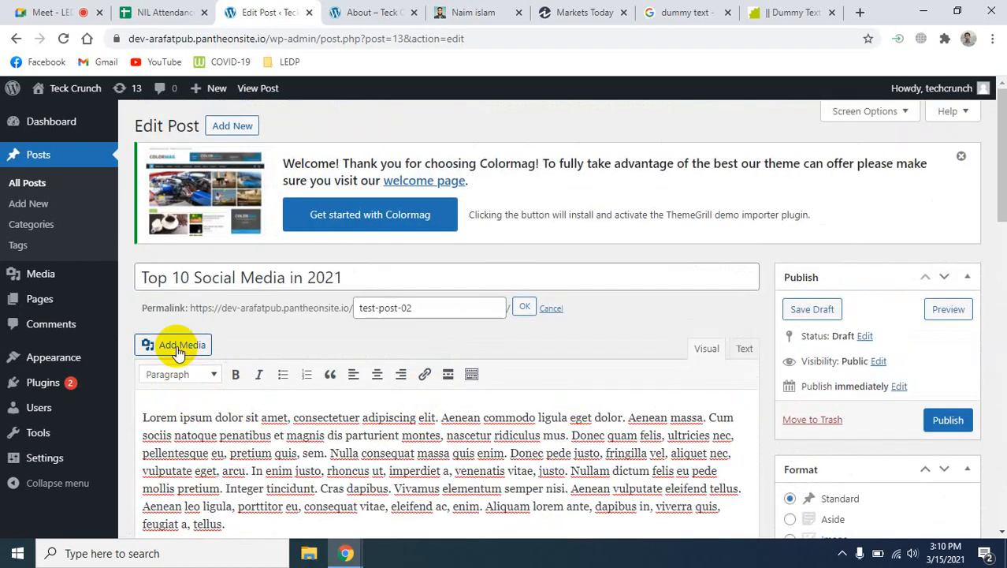
scroll(518, 367, down, 3)
scroll(440, 410, up, 3)
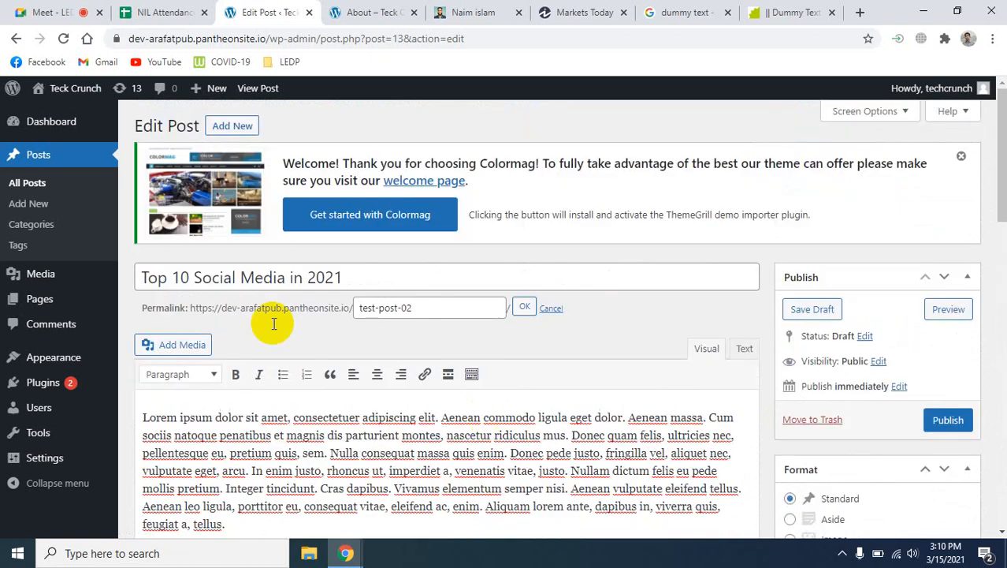
Step: Insert the keyboard photo from the Media Library at the start of the post body, with the first paragraph starting below it
click(207, 353)
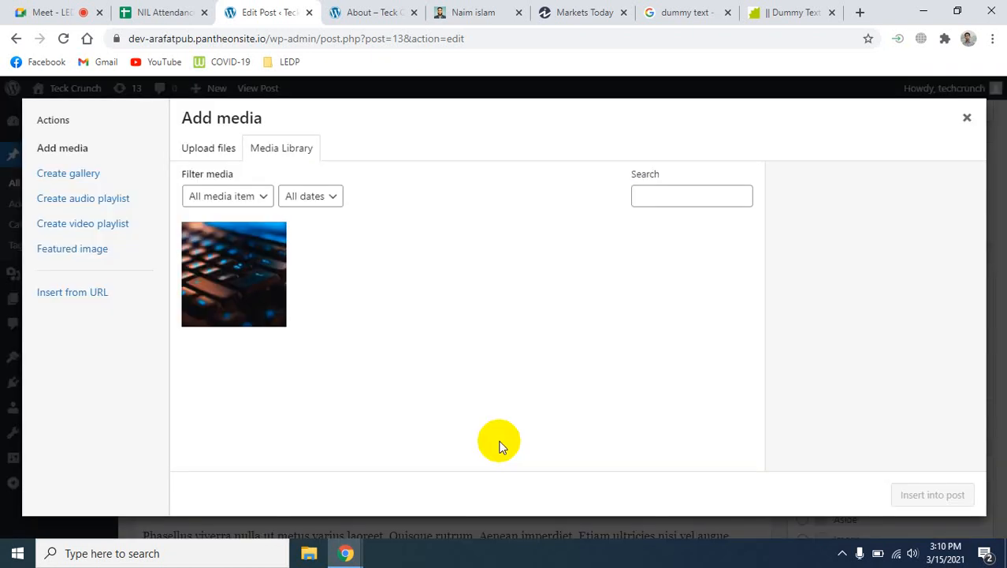
click(242, 299)
click(932, 494)
scroll(533, 441, down, 4)
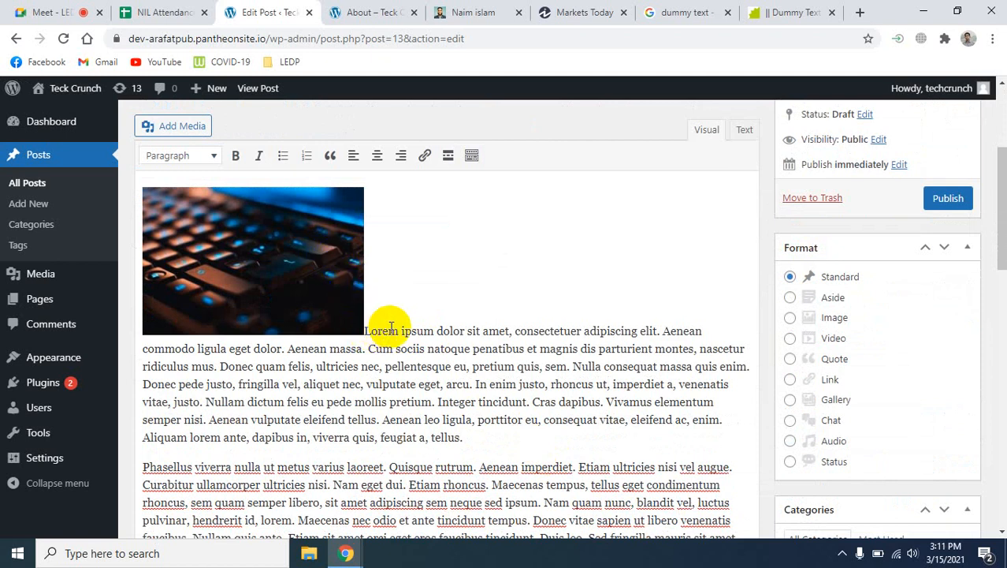
key(Return)
Step: Center-align the keyboard image in the post body and enlarge it slightly, keeping its proportions
click(272, 232)
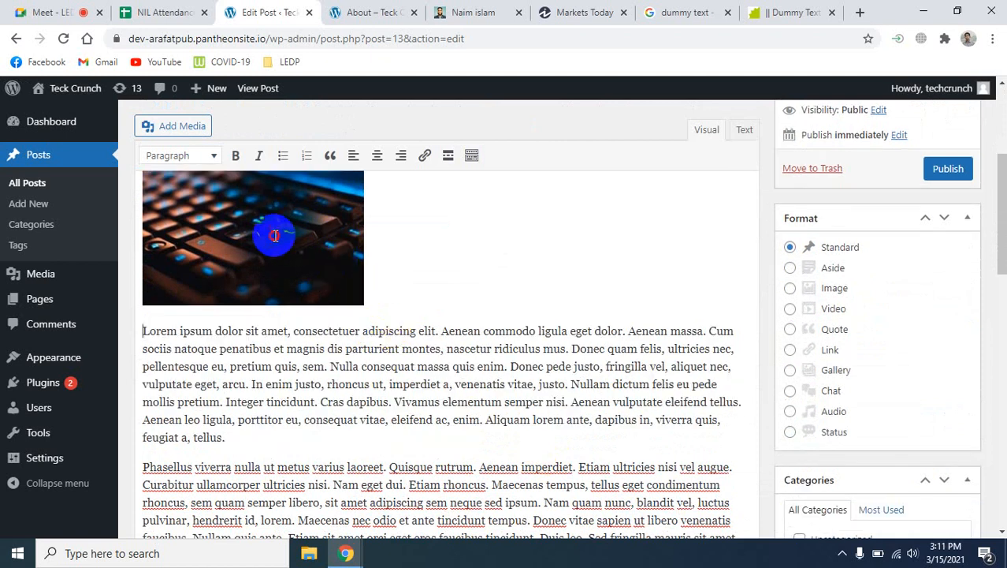
scroll(463, 291, up, 1)
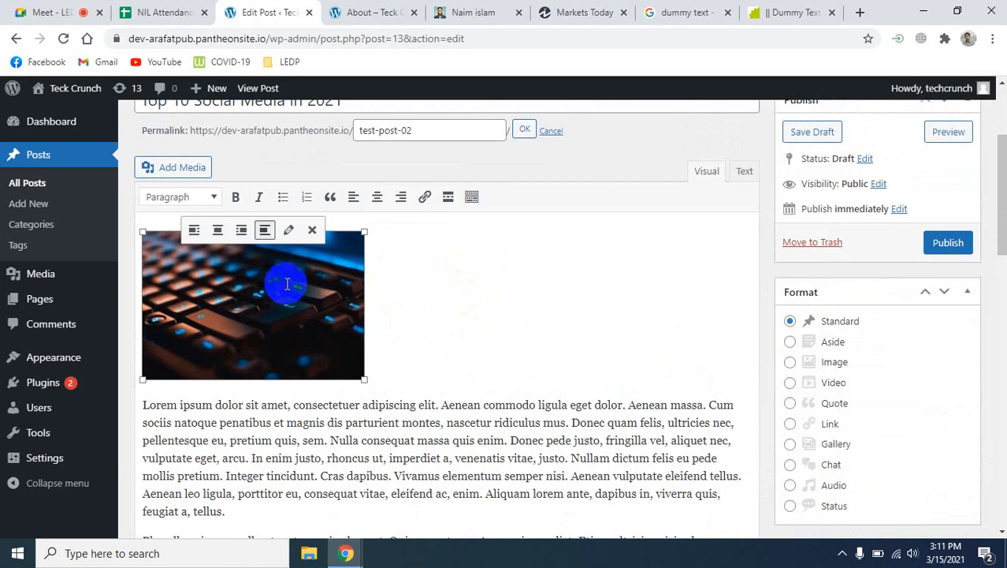
click(218, 230)
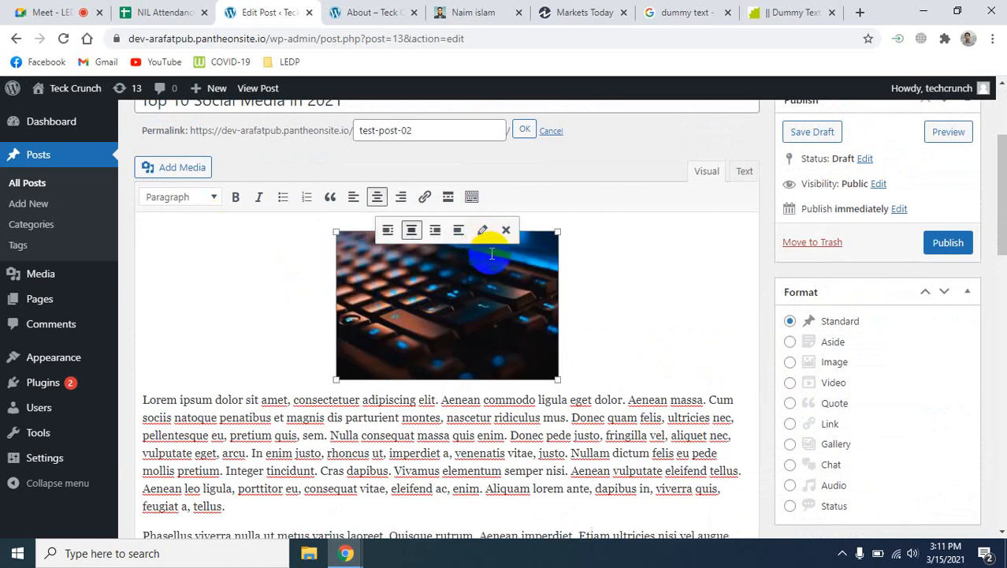
drag(558, 380, 595, 393)
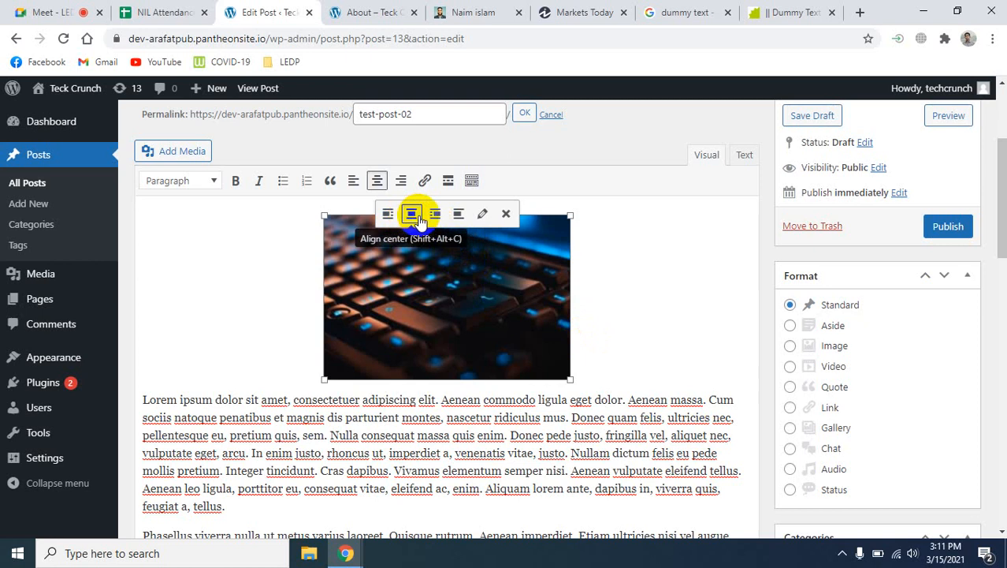
Step: Give the keyboard image in the post body the alternative text "Keyboard" and the caption "Best Keyboard 2021"
click(483, 216)
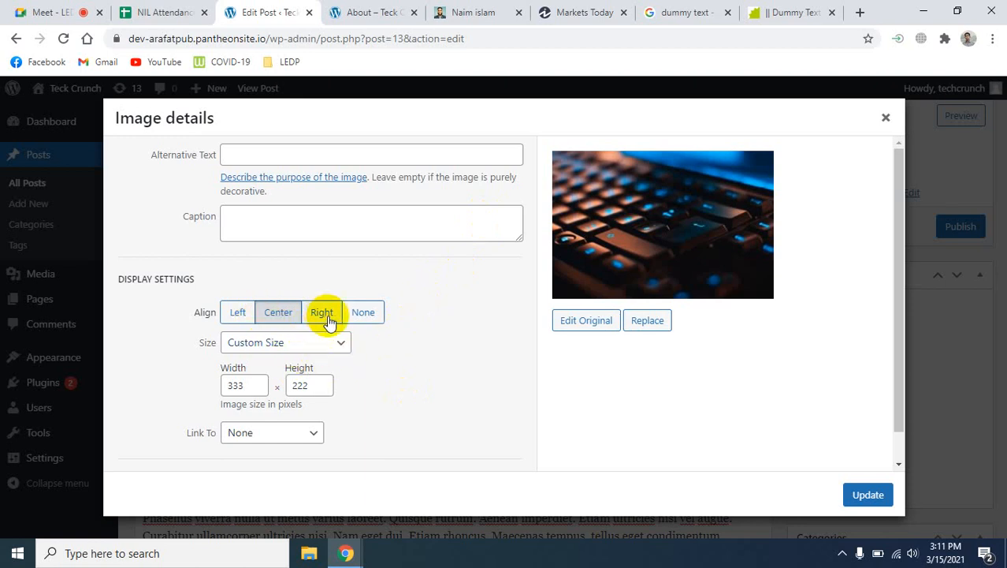
click(254, 155)
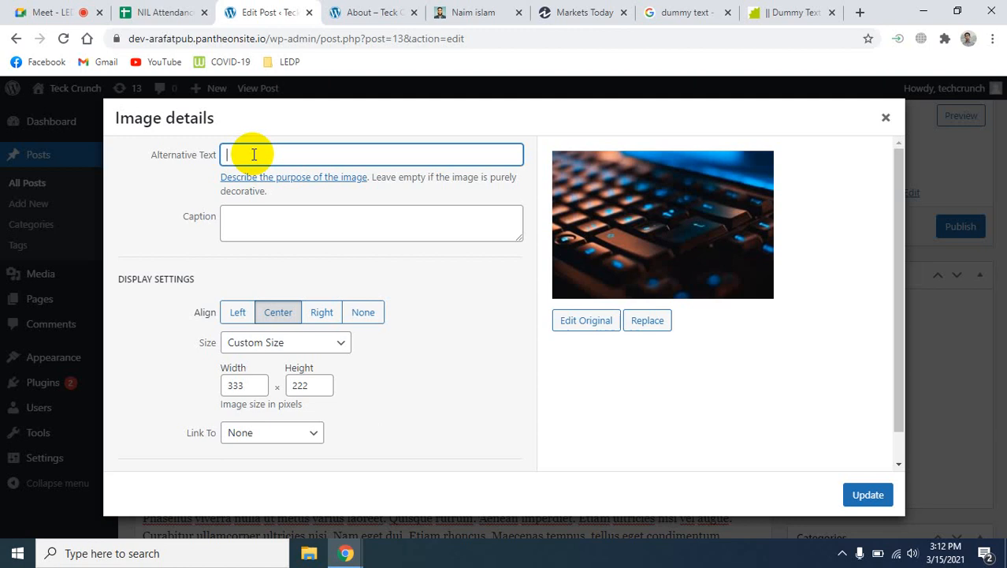
text(Keyboard)
click(281, 221)
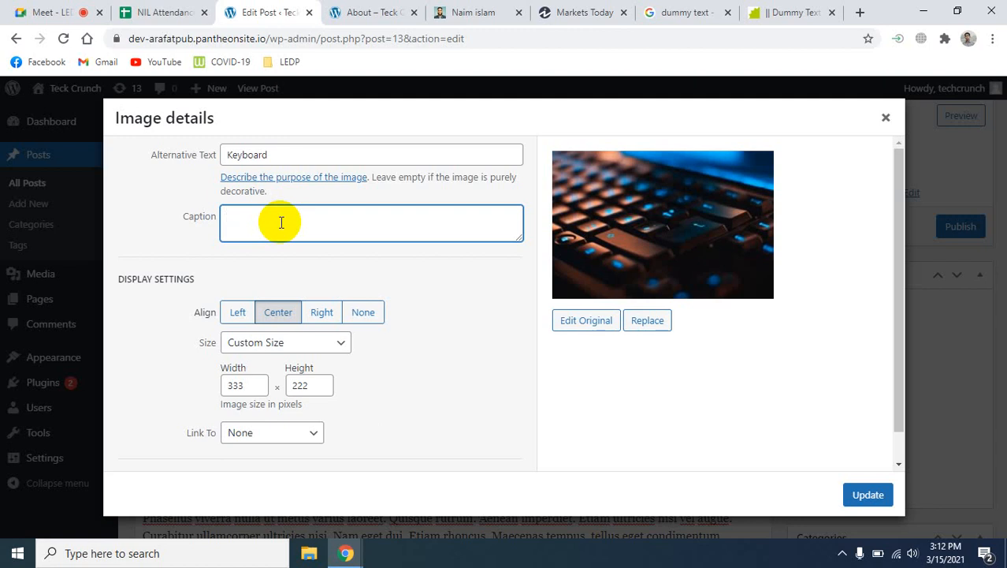
text(Best Keyboard 2021)
Step: Set the keyboard image to Center alignment and Full Size – 400 × 266, and update its details
click(235, 315)
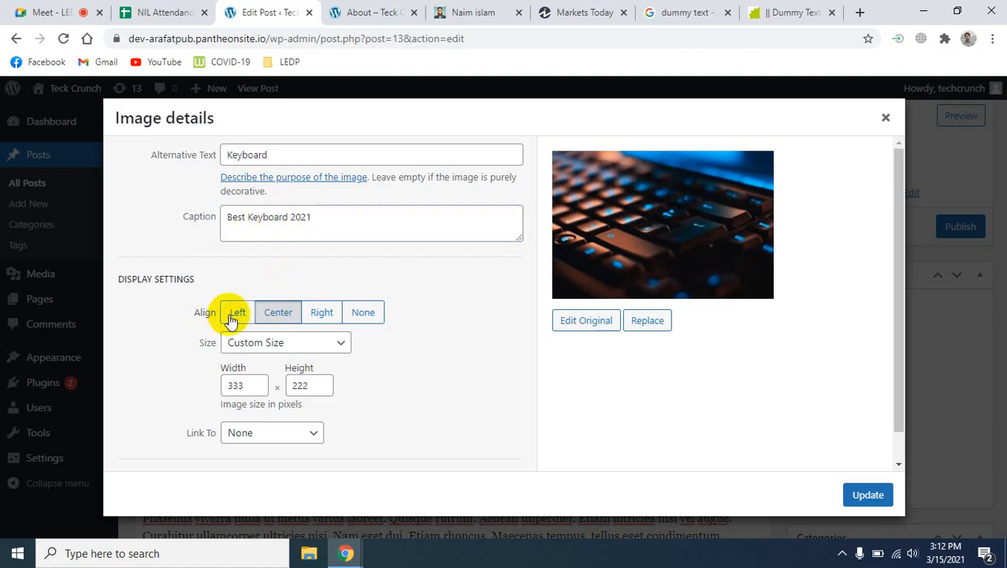
click(319, 319)
click(364, 315)
click(272, 315)
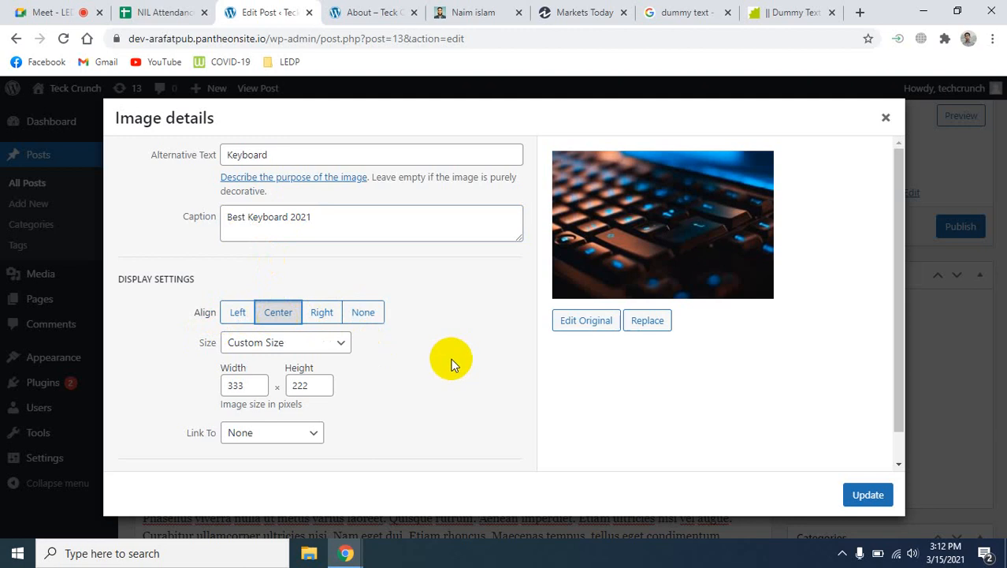
scroll(426, 355, down, 1)
click(342, 312)
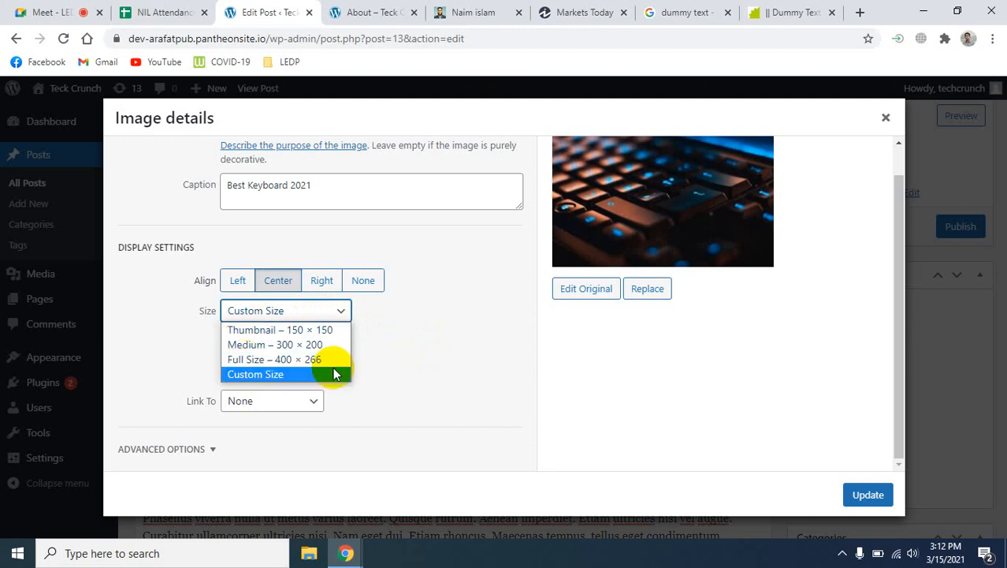
click(292, 358)
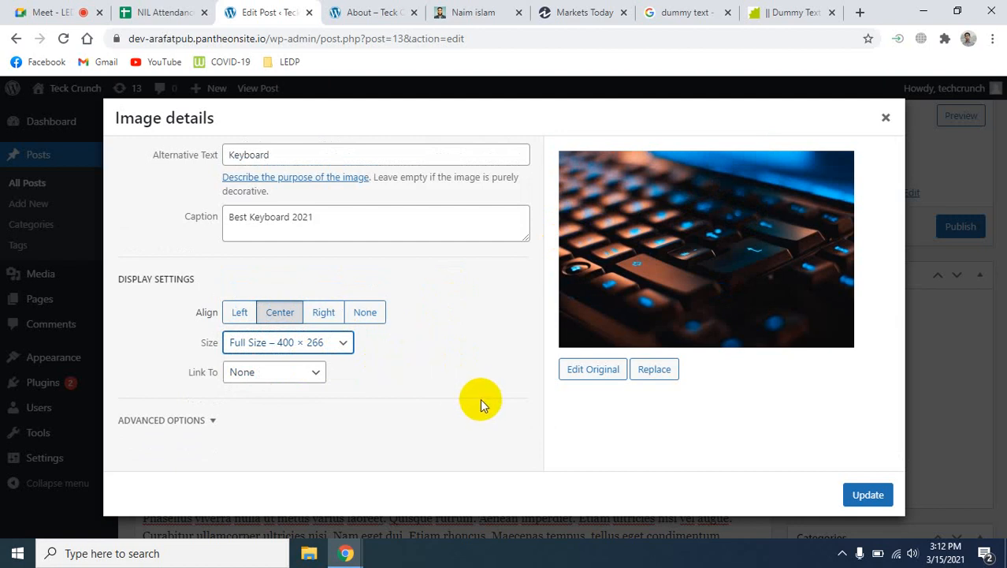
click(867, 494)
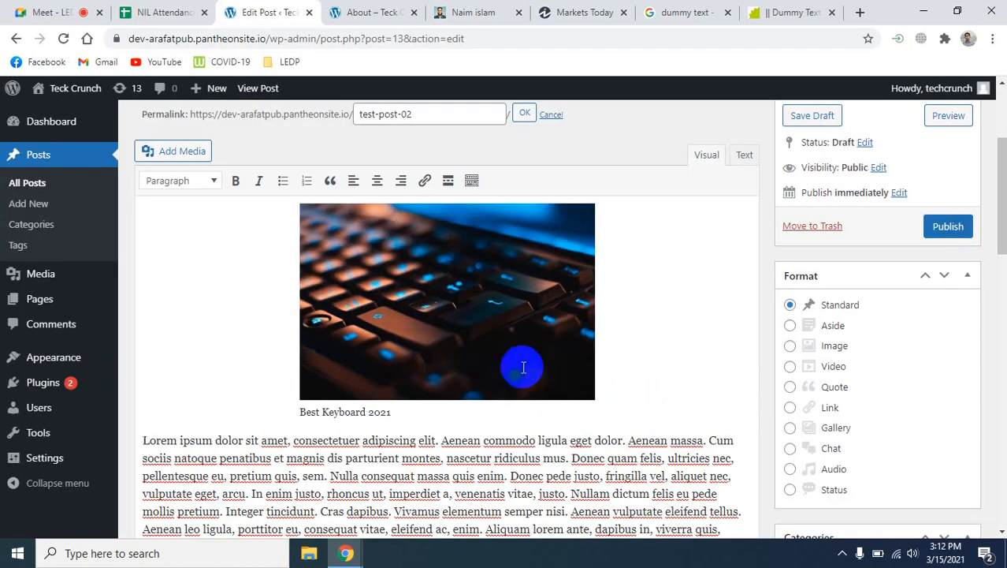
Step: Review the post edit page, checking the captioned image, body text, permalink, categories and publish settings
scroll(599, 347, down, 2)
scroll(583, 345, up, 1)
scroll(315, 360, up, 1)
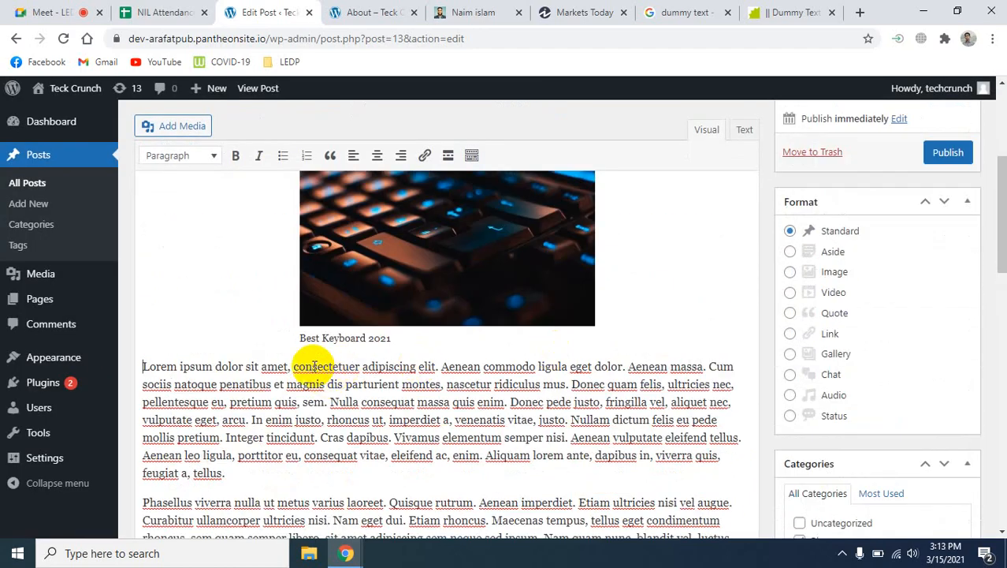
scroll(333, 349, up, 3)
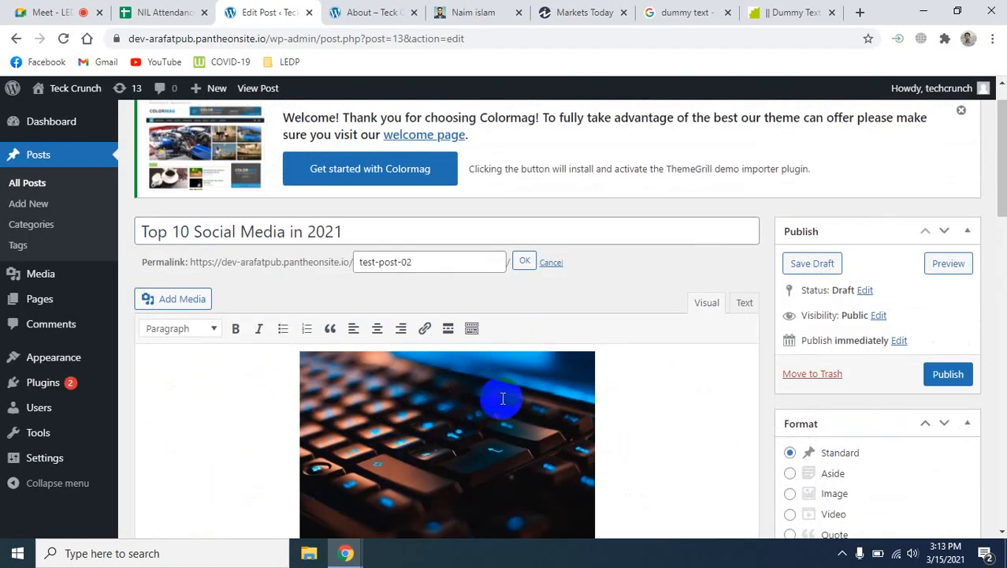
scroll(647, 418, down, 4)
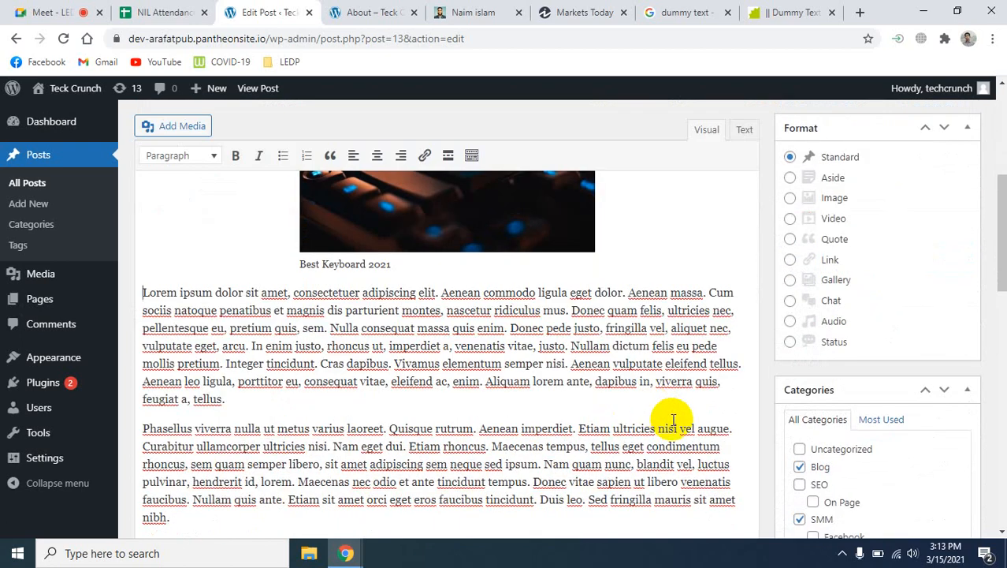
scroll(655, 408, down, 9)
scroll(662, 395, up, 6)
scroll(662, 395, up, 6)
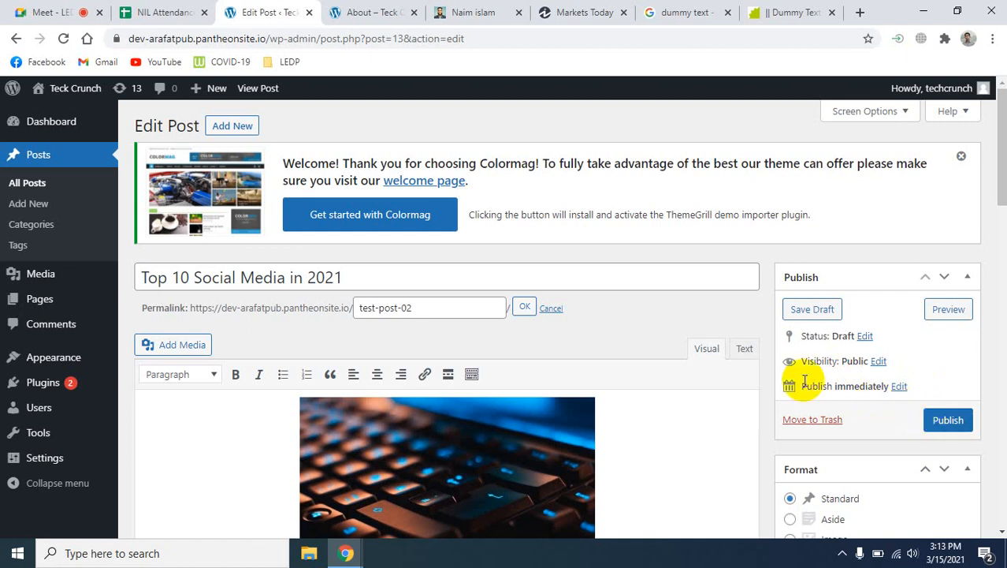
Step: Open the post's publish date for editing and publish the post "Top 10 Social Media in 2021"
click(897, 387)
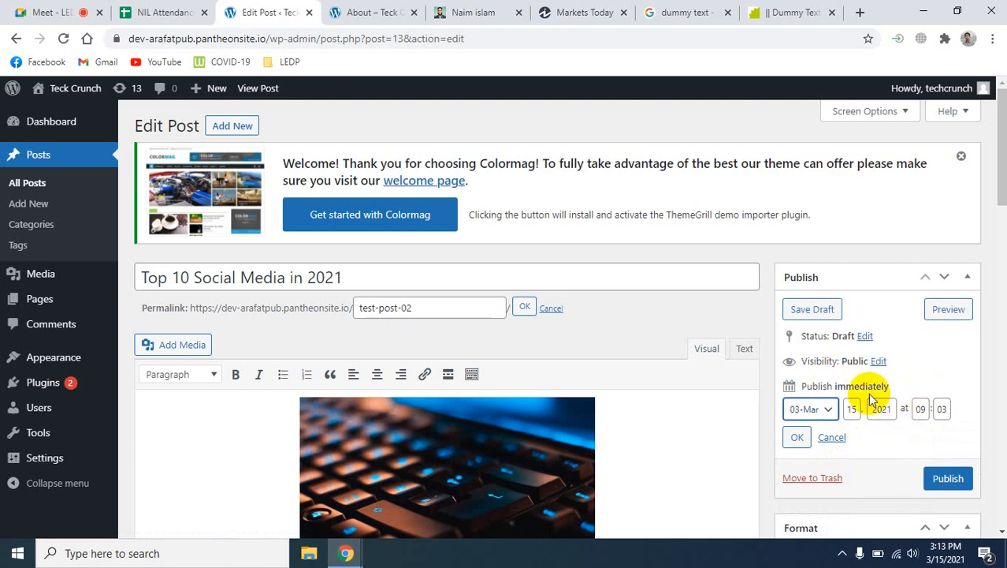
scroll(871, 443, down, 1)
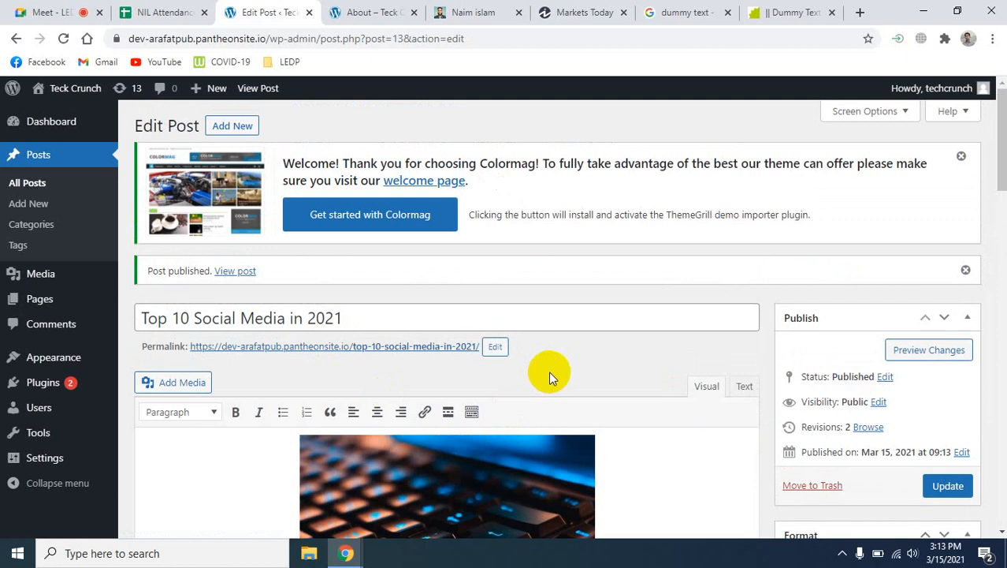
Step: Reload the site's live About page and open "Top 10 Social Media in 2021" from the recent posts
click(381, 11)
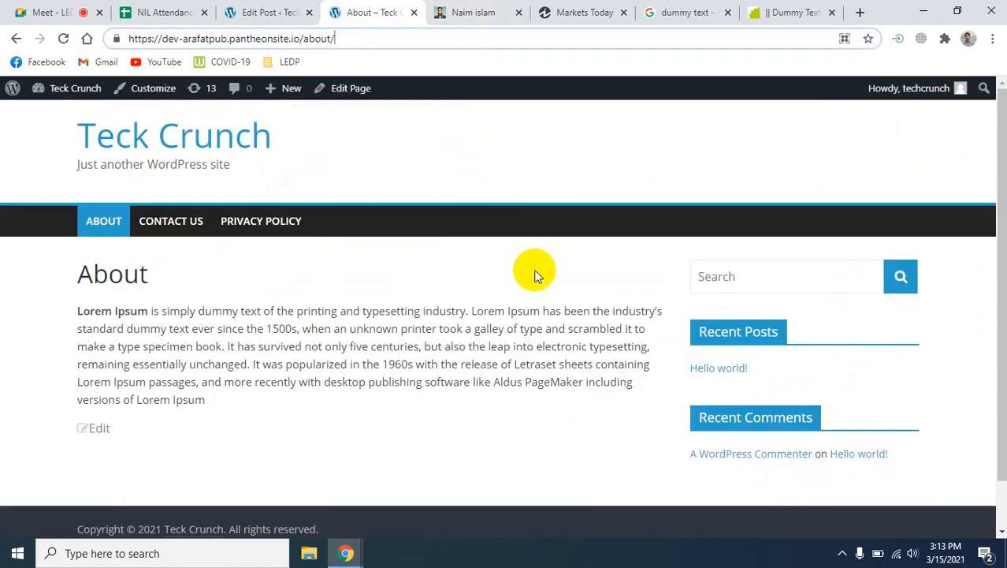
click(65, 39)
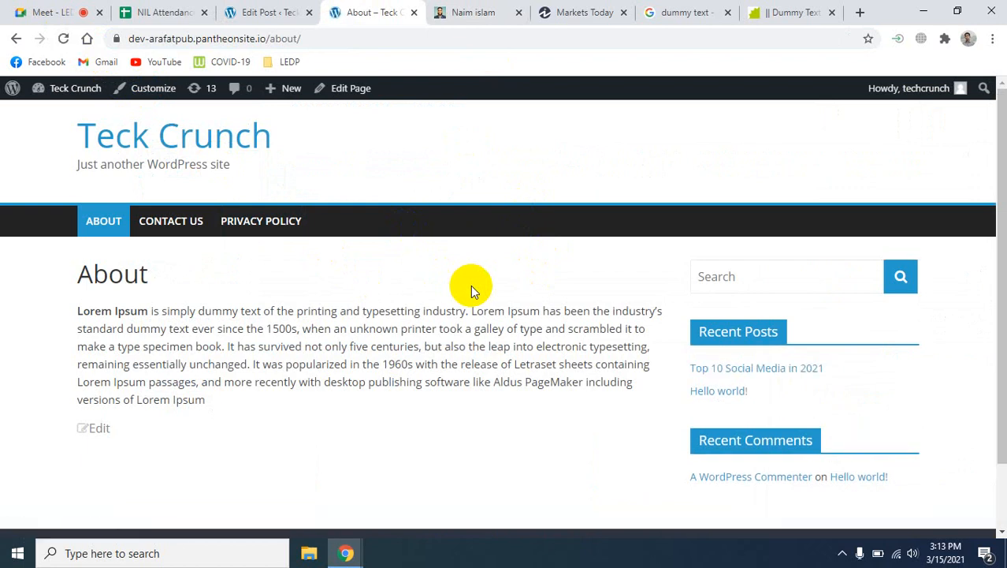
scroll(359, 292, down, 1)
scroll(359, 294, up, 1)
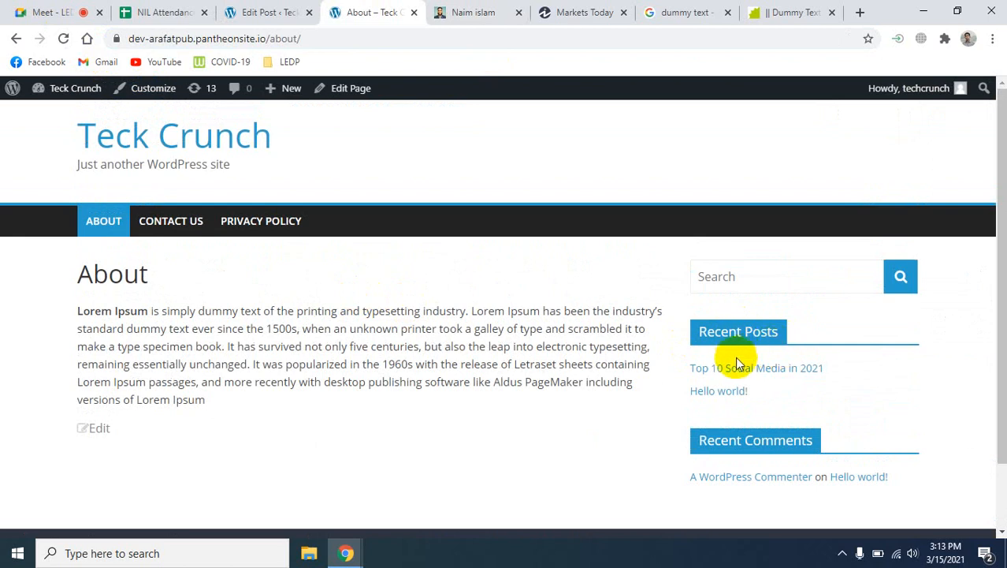
click(735, 377)
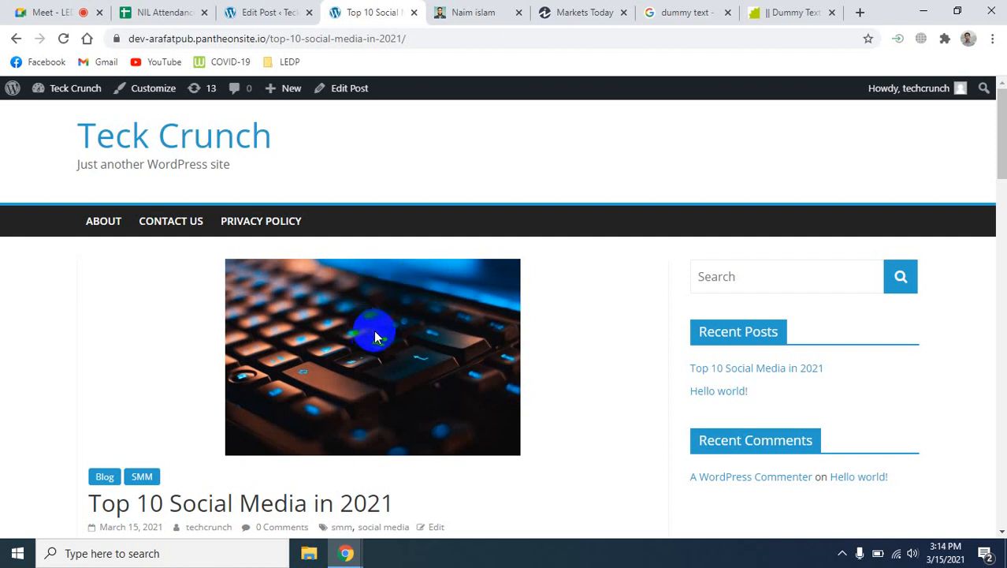
Step: Visit the live About and Contact Us pages, and examine the new post's entry on the site's home page
click(103, 232)
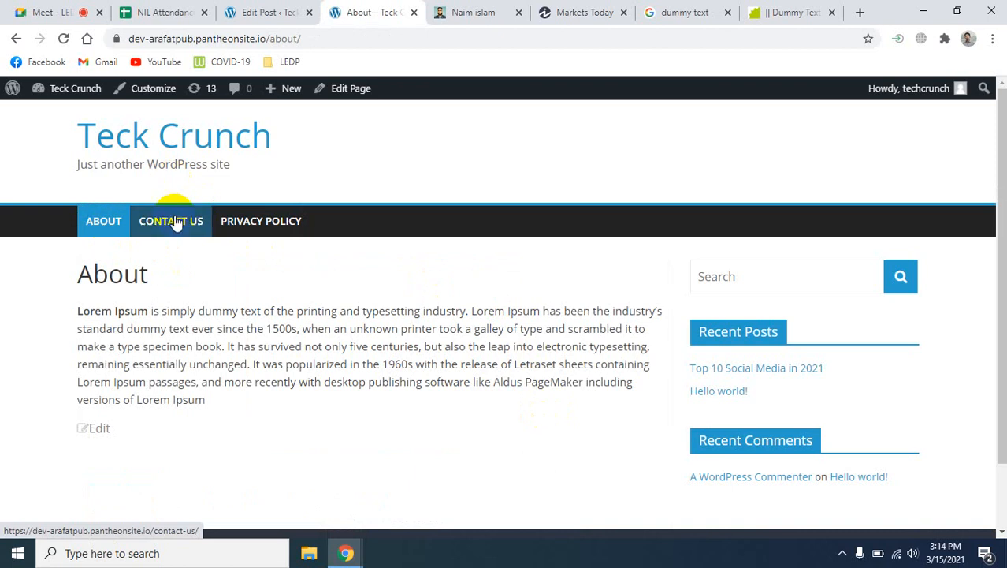
click(202, 226)
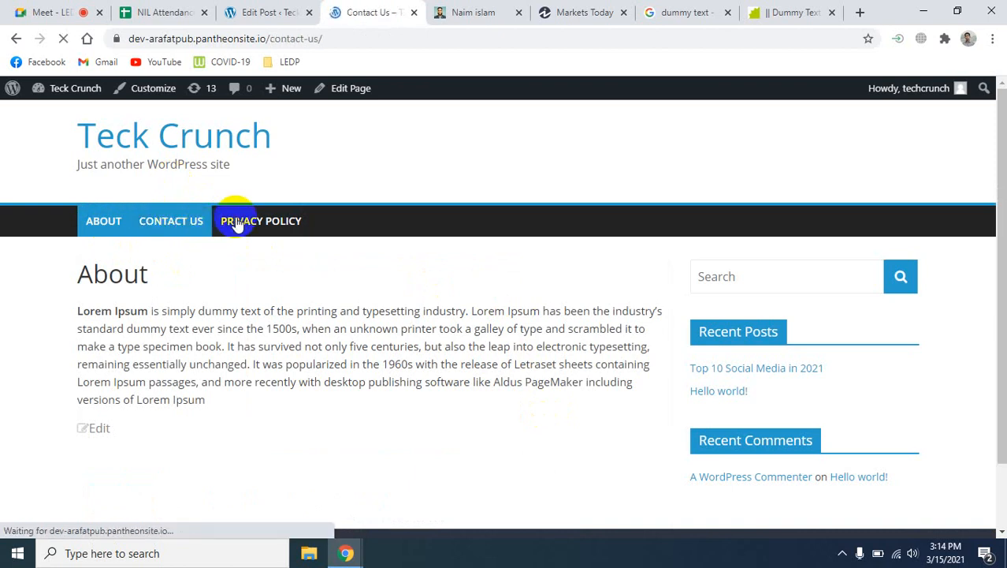
click(207, 145)
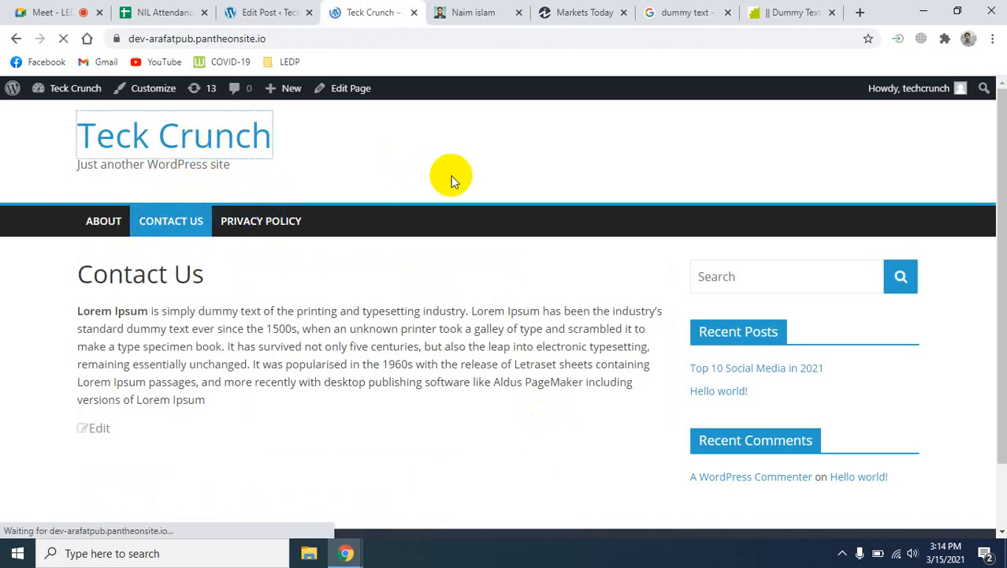
scroll(618, 288, down, 3)
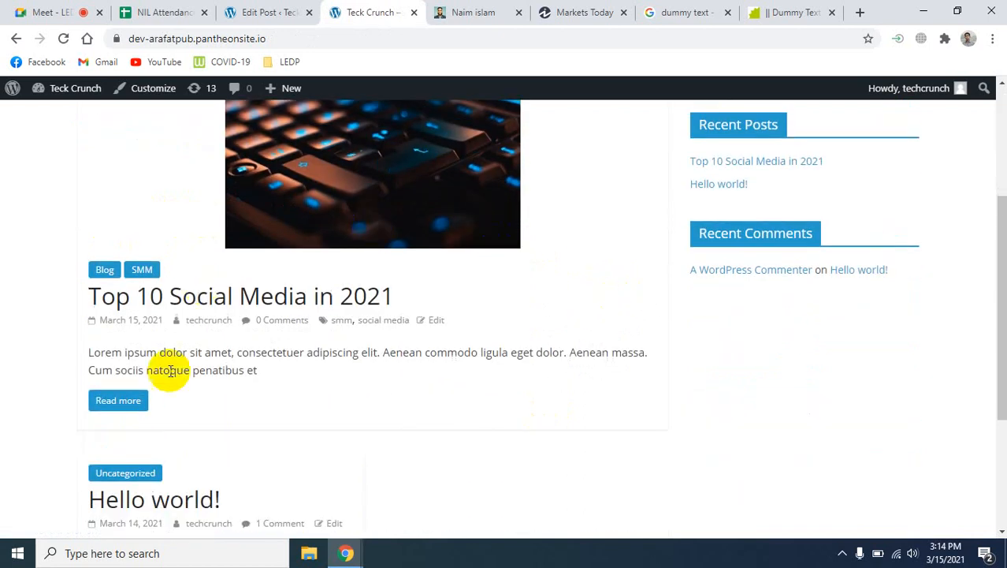
scroll(477, 338, up, 1)
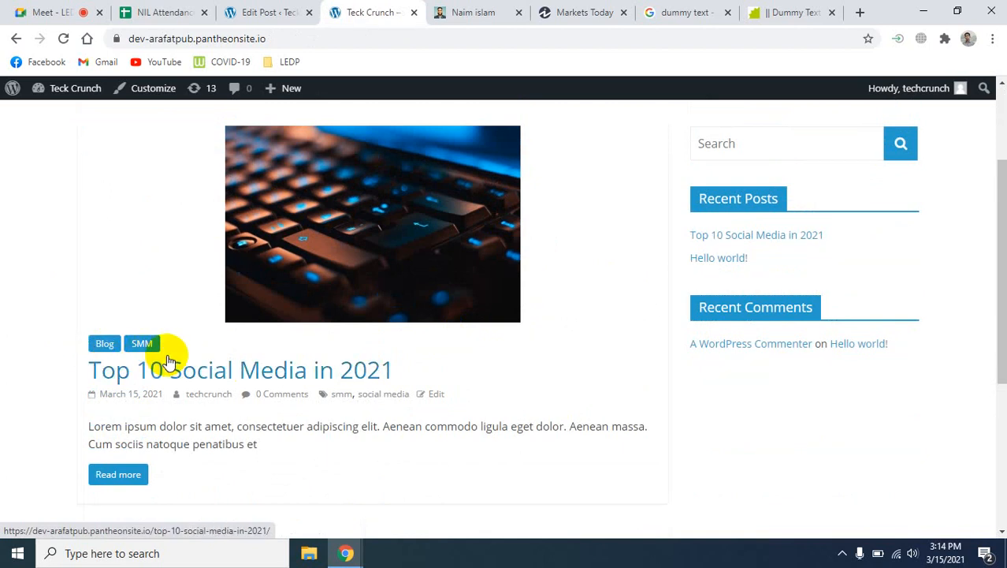
scroll(272, 385, down, 2)
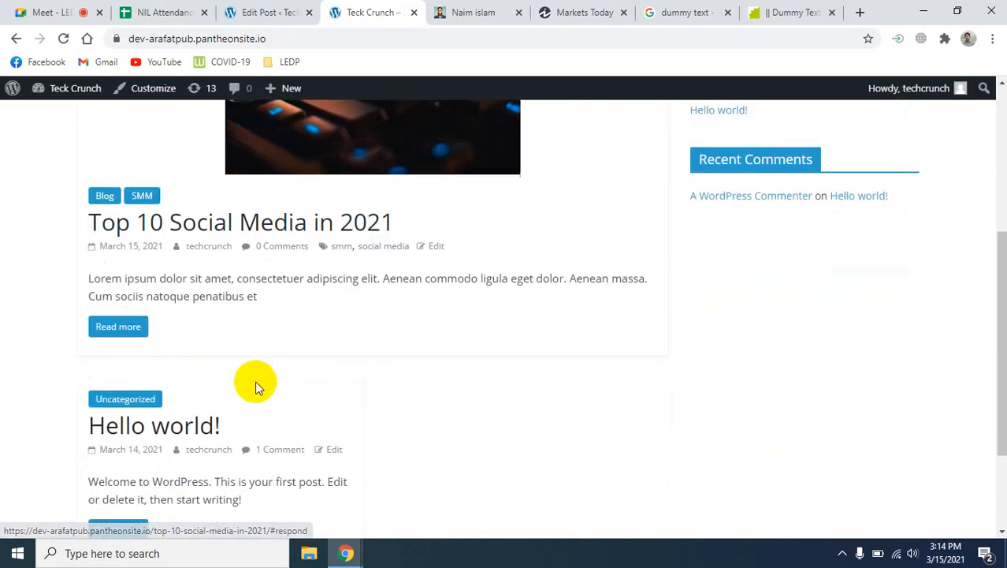
Step: Open the full "Top 10 Social Media in 2021" post from its home page excerpt and examine its image, caption, text and comment form
click(120, 333)
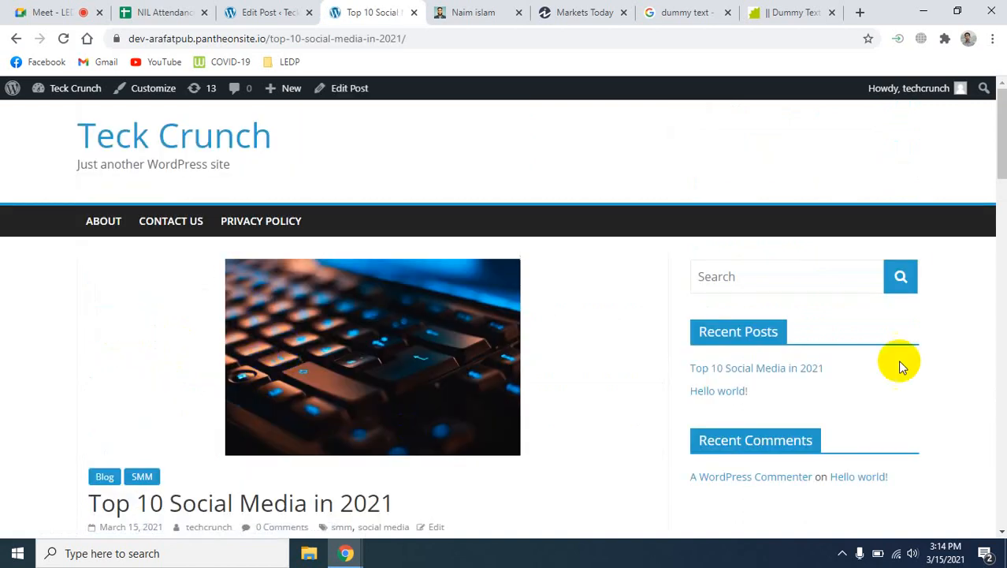
scroll(604, 337, down, 14)
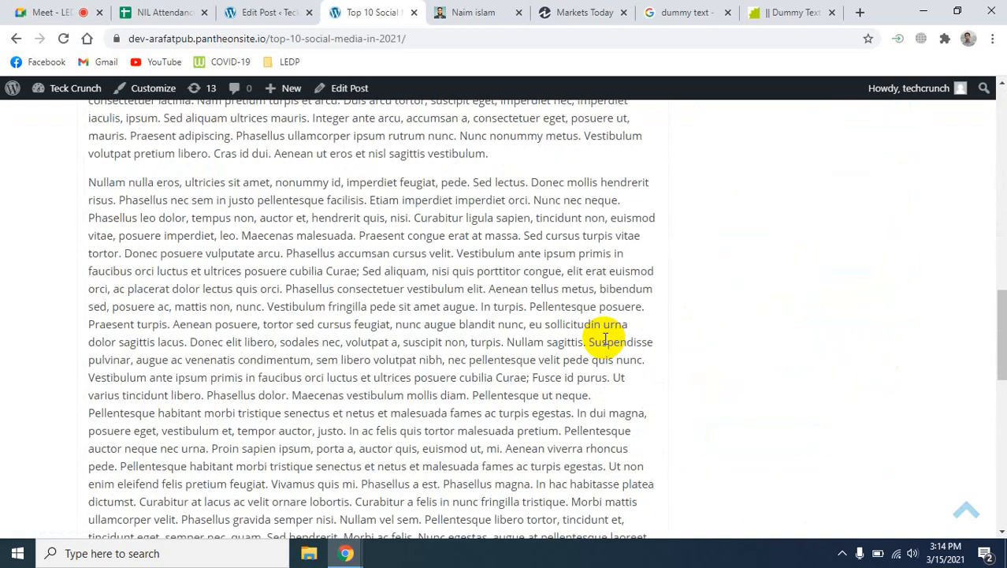
scroll(606, 337, up, 7)
scroll(605, 341, up, 1)
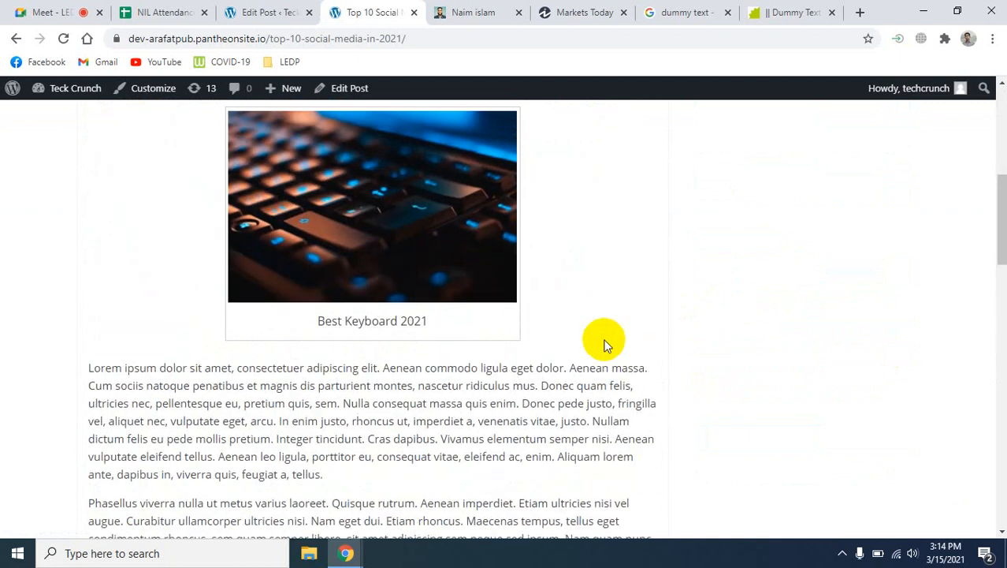
scroll(605, 344, up, 1)
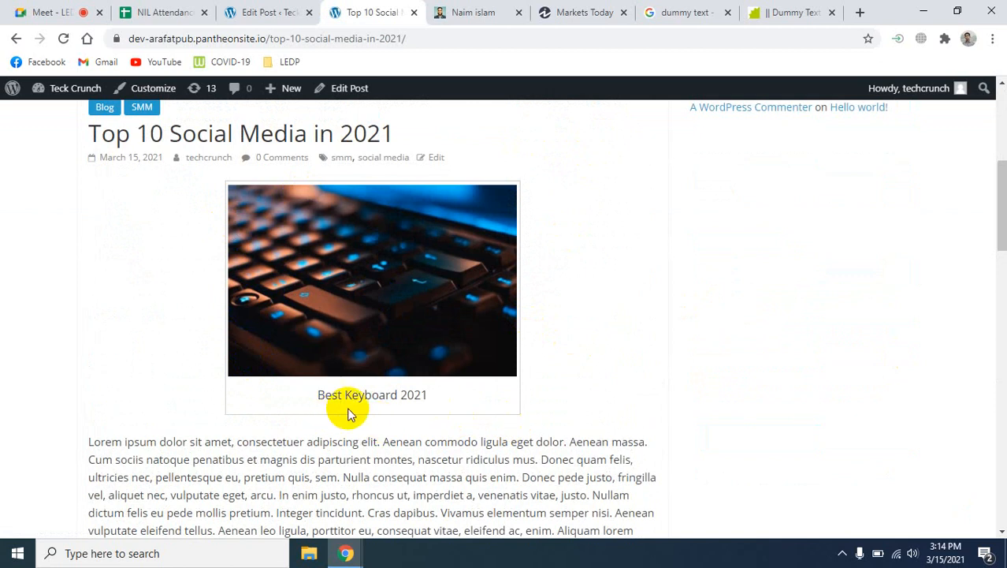
scroll(596, 397, down, 10)
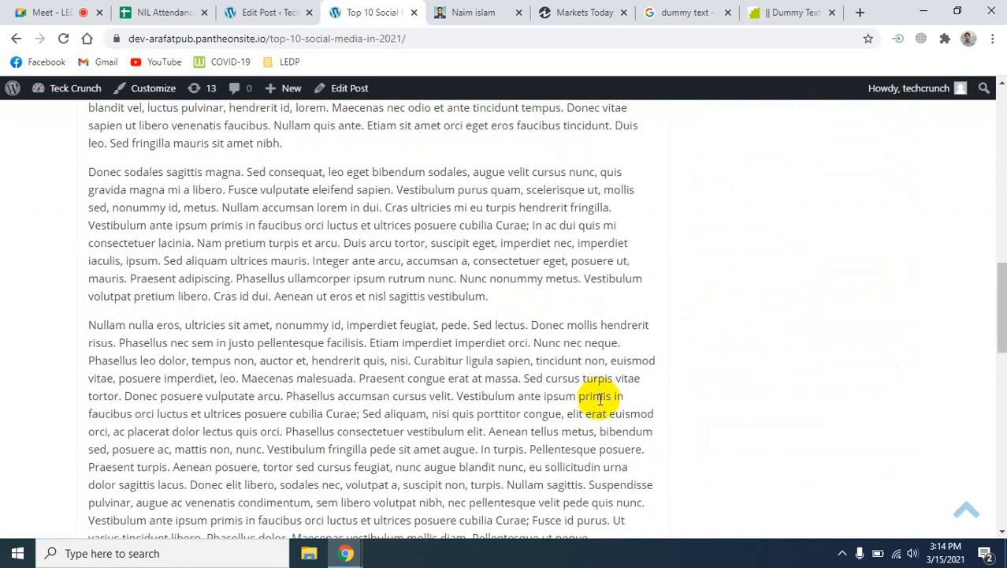
scroll(600, 399, down, 1)
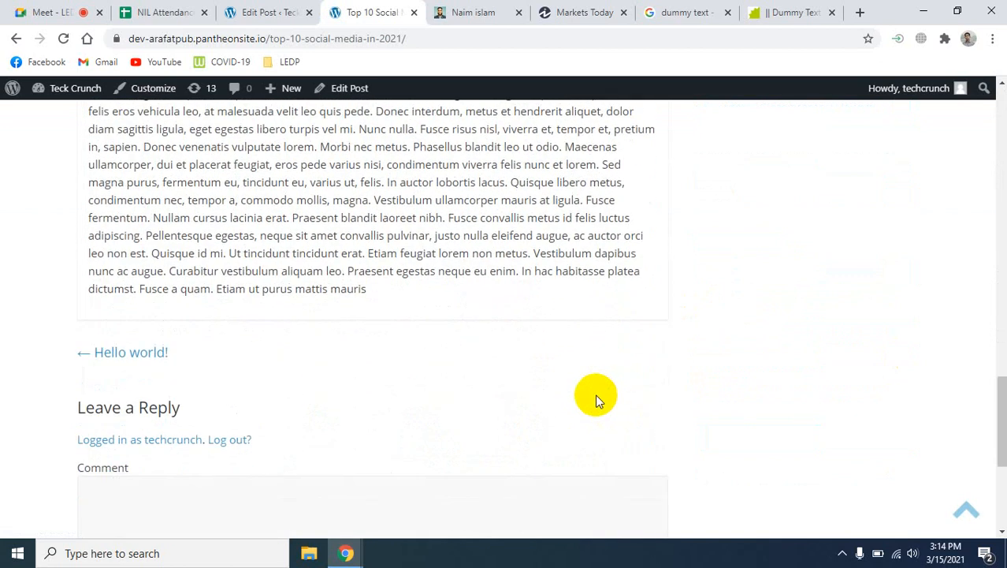
scroll(596, 398, down, 2)
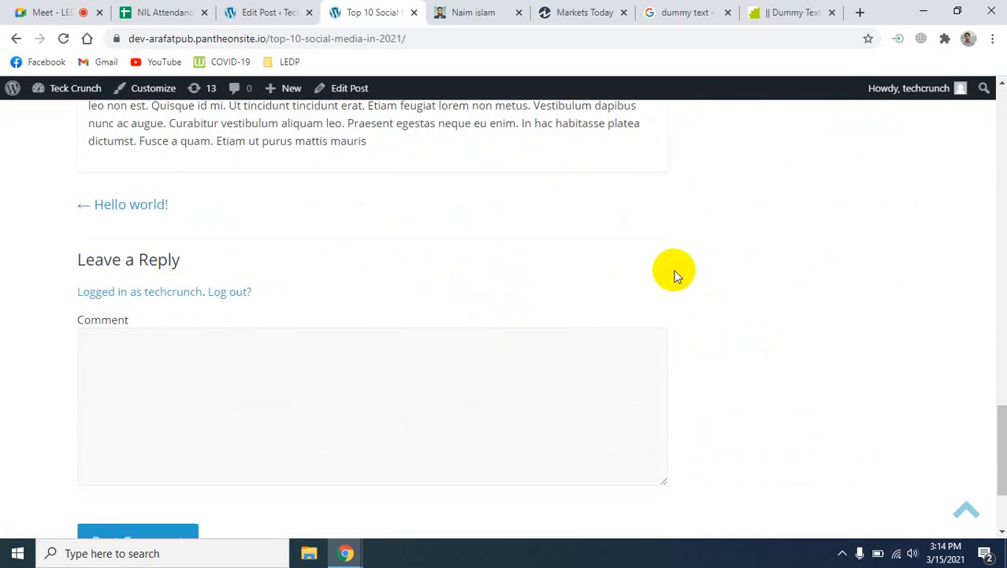
scroll(363, 284, down, 2)
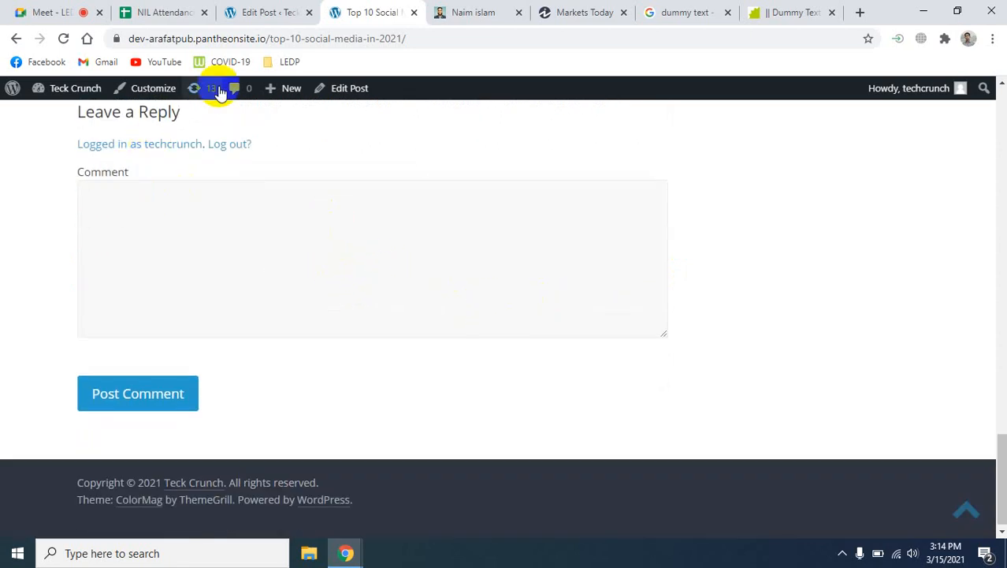
scroll(682, 163, up, 6)
scroll(683, 163, down, 4)
Step: Return to the Edit Post browser tab, look at the Screen Options and close them again
click(268, 11)
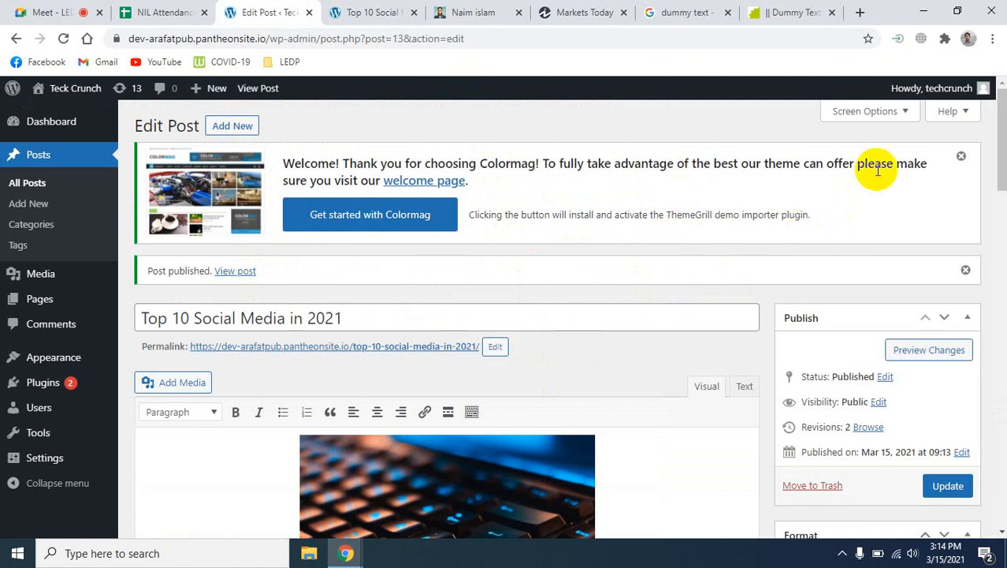
click(904, 112)
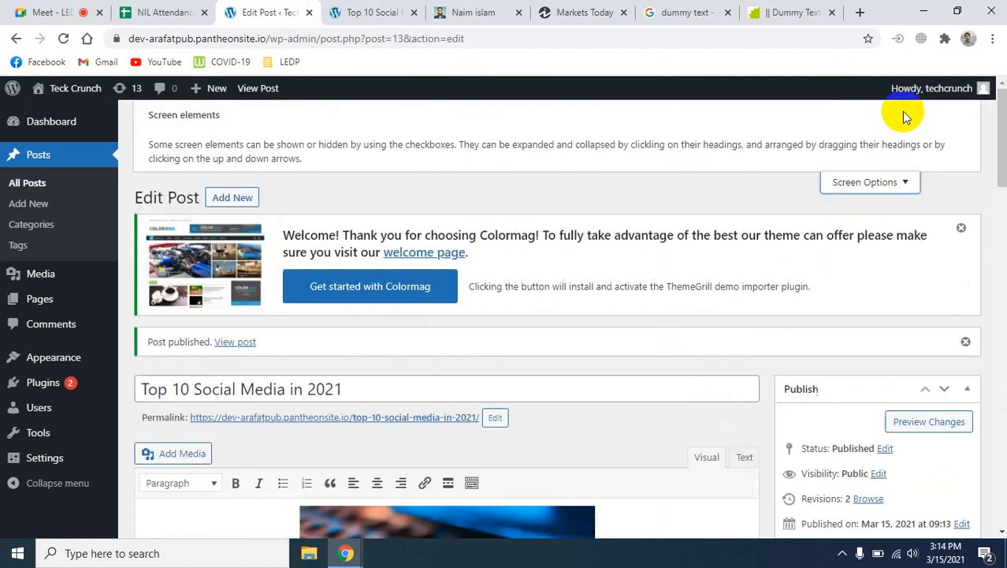
click(909, 339)
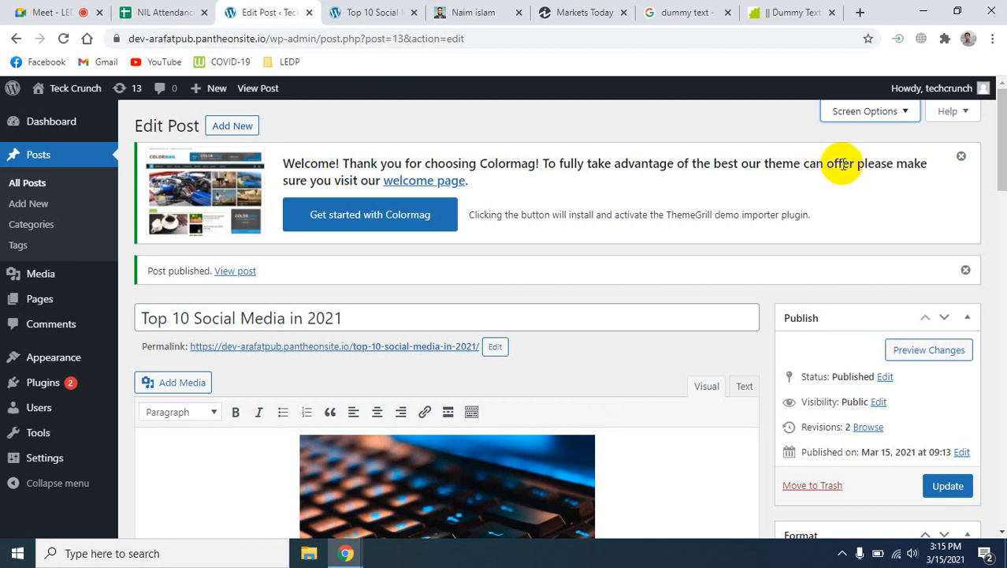
Step: Hide the Comments box through the post's Screen Options and update the post
scroll(512, 420, down, 3)
scroll(508, 436, up, 3)
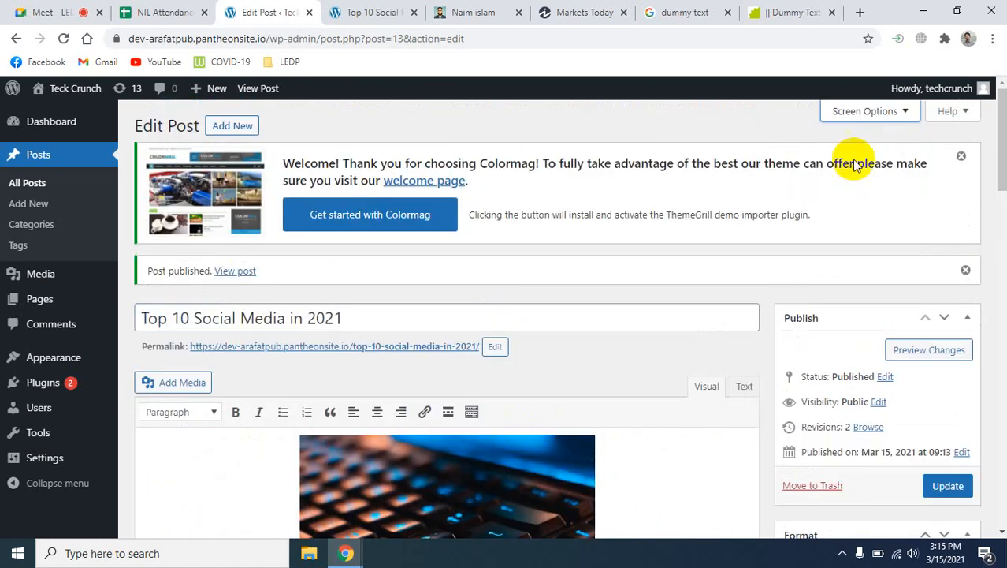
click(915, 115)
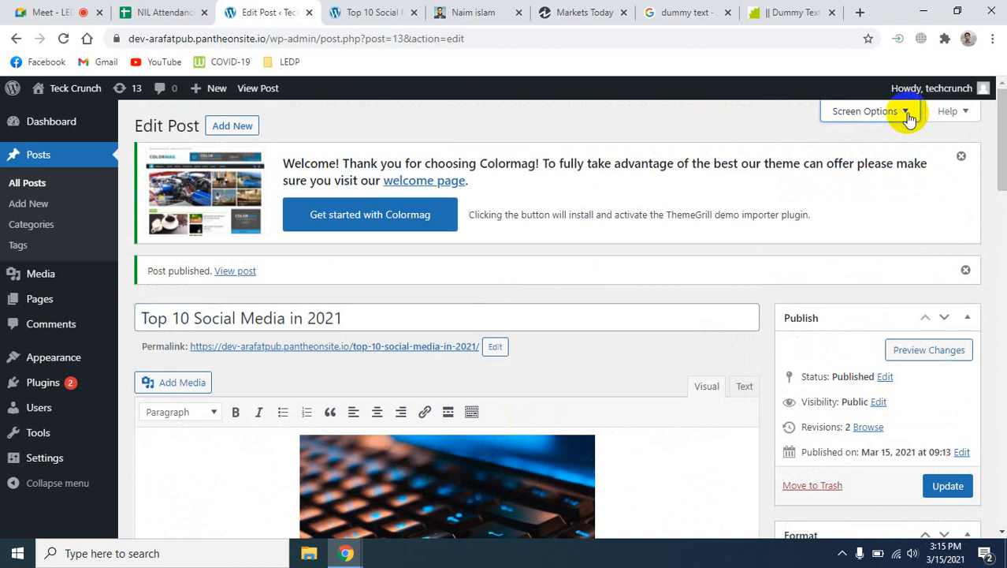
click(909, 116)
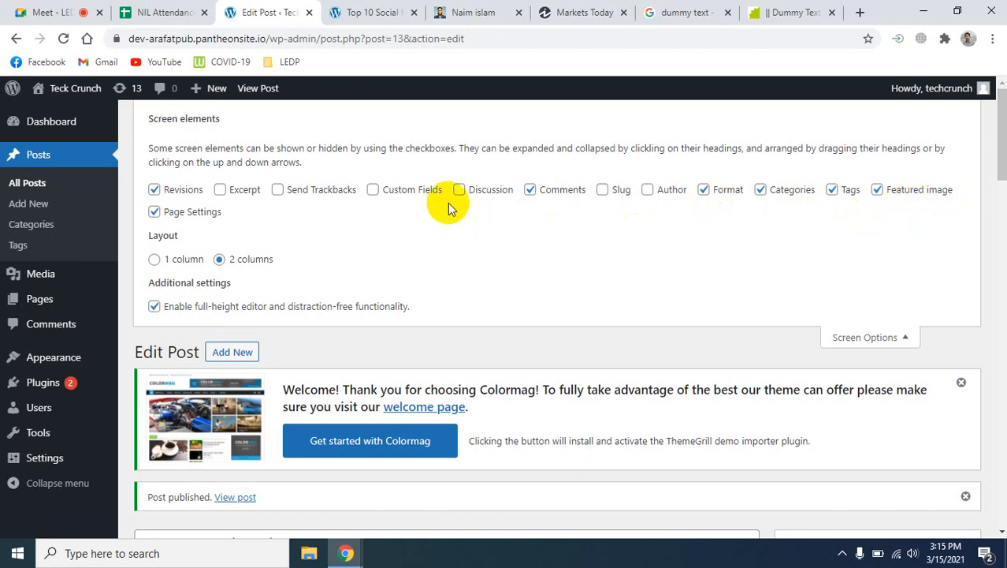
click(530, 192)
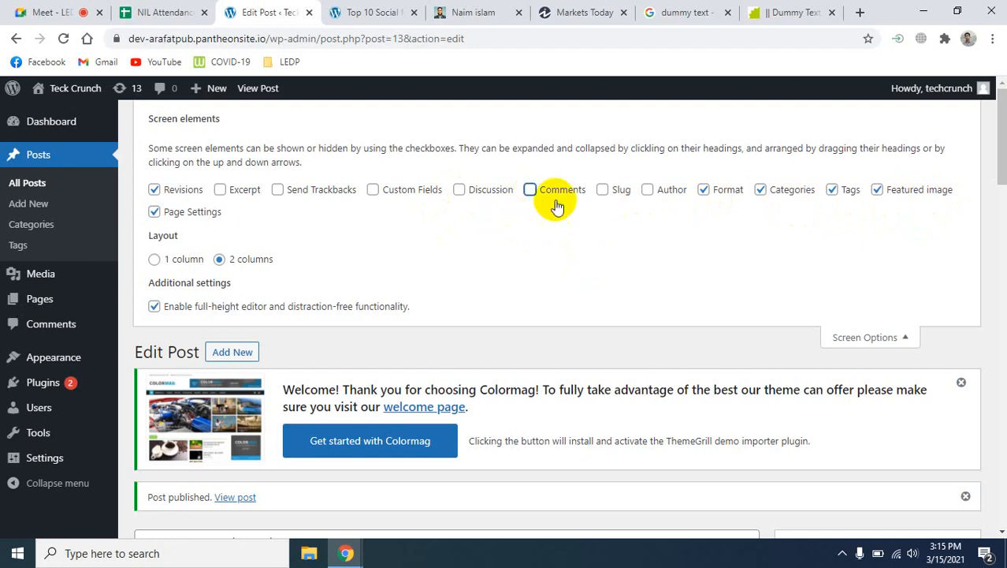
scroll(625, 255, down, 6)
scroll(647, 278, down, 1)
scroll(648, 281, up, 5)
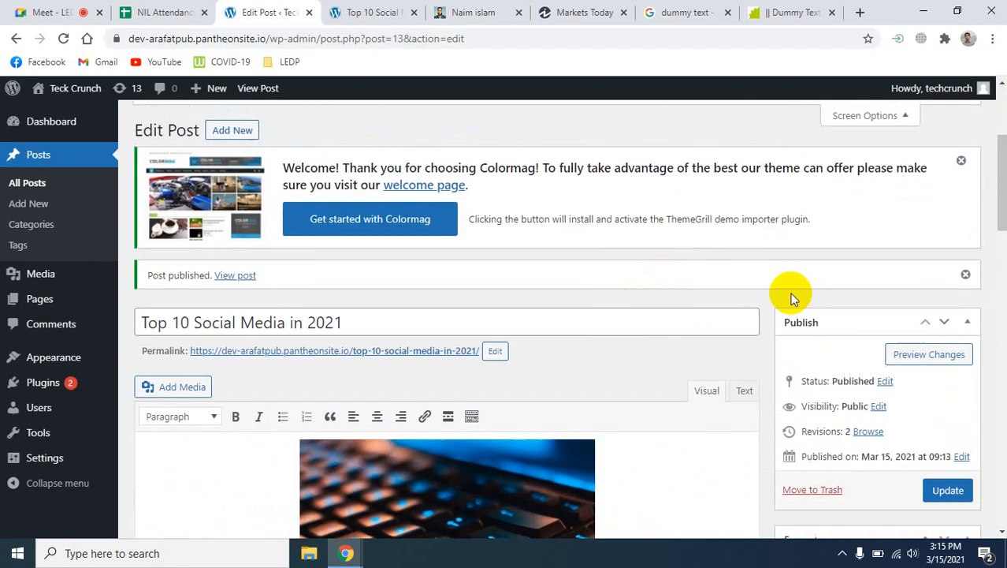
scroll(906, 339, down, 3)
click(946, 272)
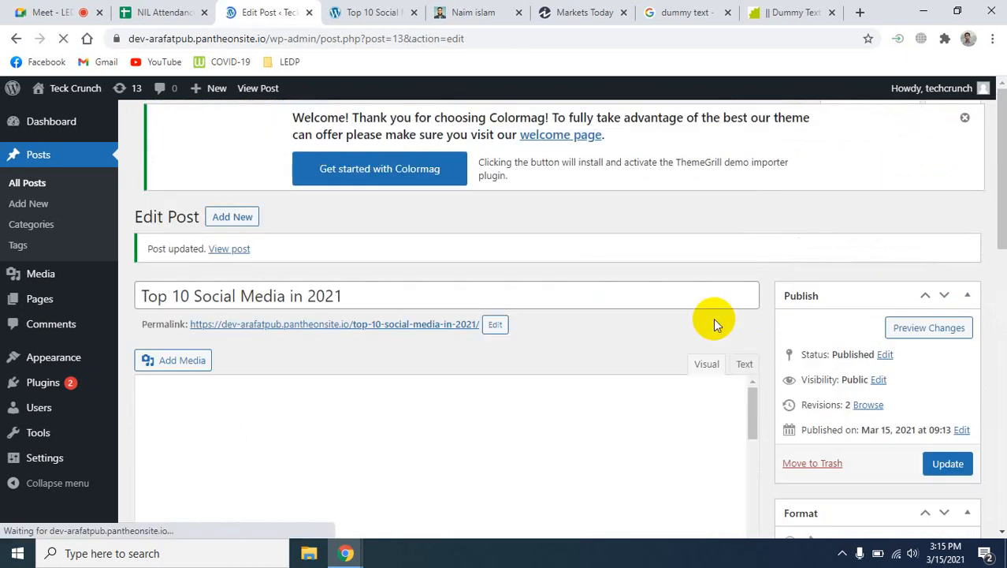
Step: Switch to the live "Top 10 Social Media in 2021" tab, reload it and check the comment form and page header
click(358, 14)
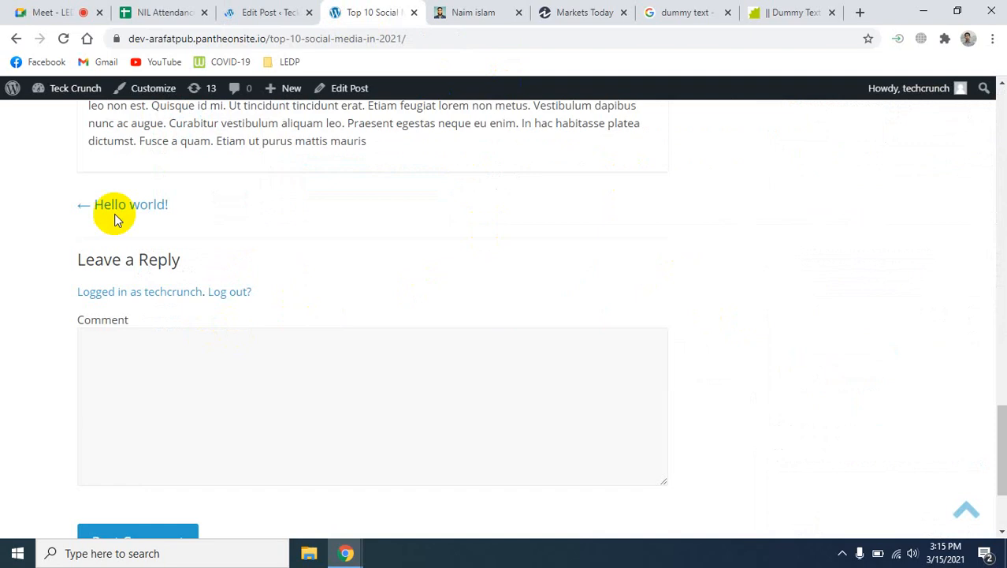
click(68, 38)
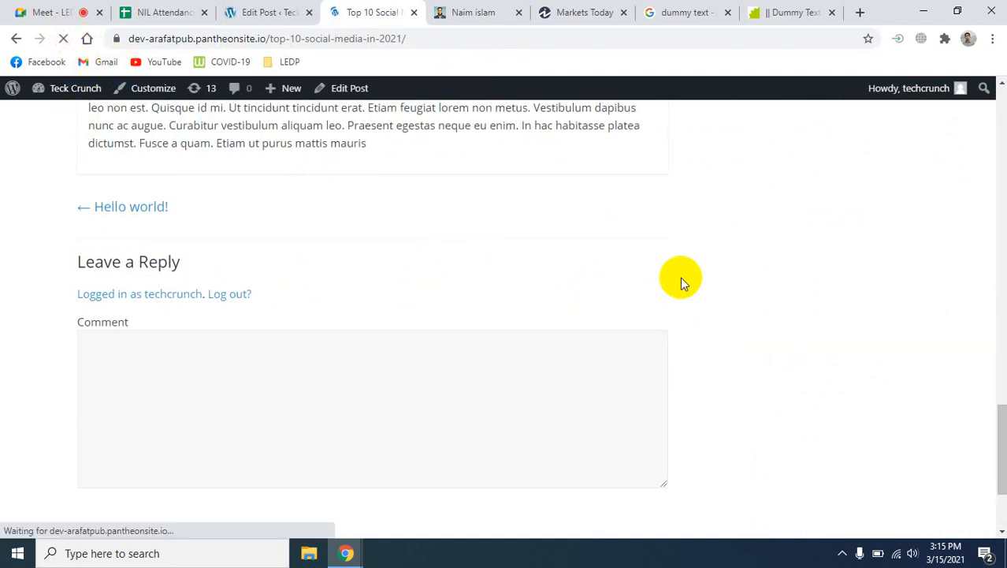
scroll(680, 276, up, 10)
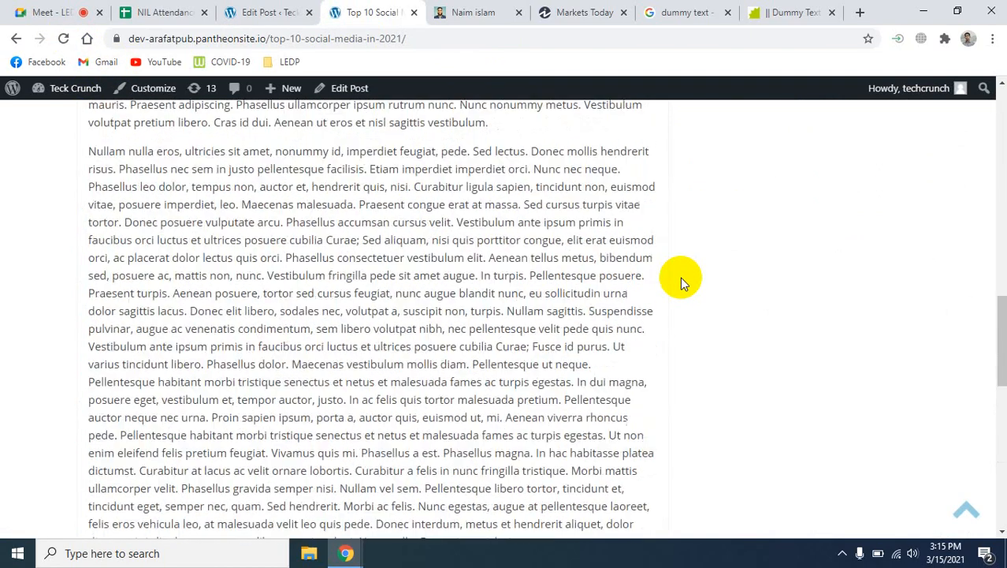
scroll(680, 277, down, 10)
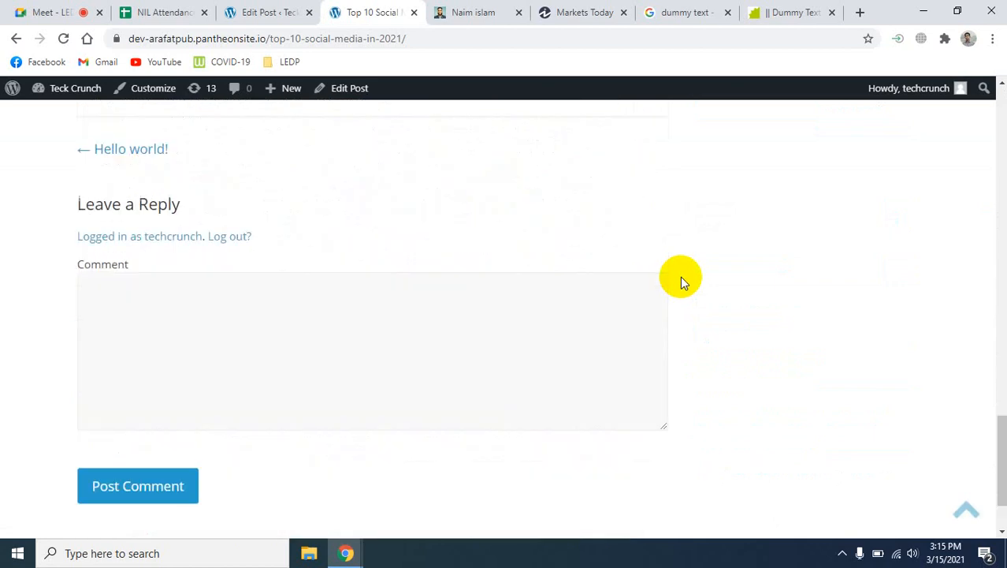
scroll(680, 280, up, 2)
scroll(679, 277, up, 10)
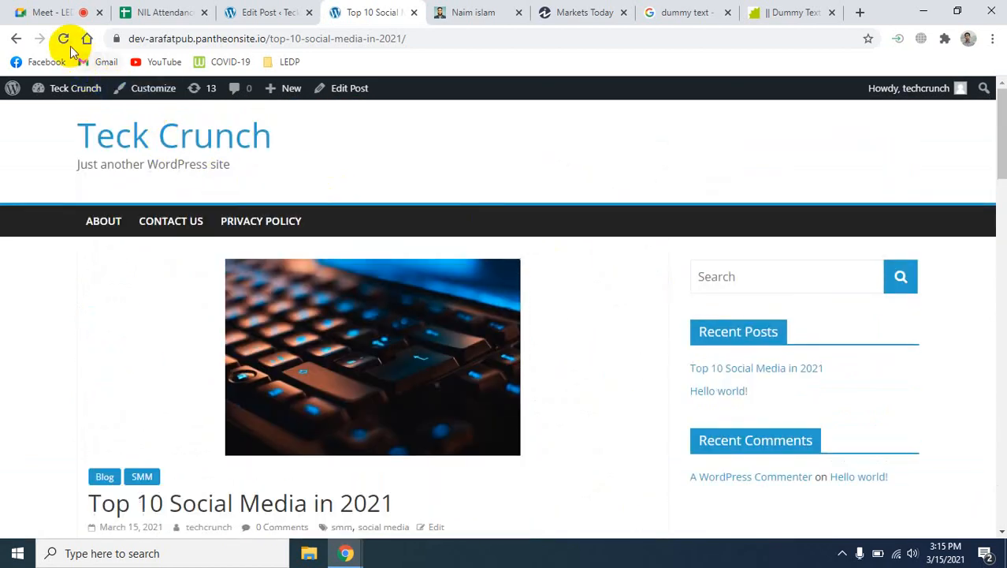
scroll(452, 436, down, 2)
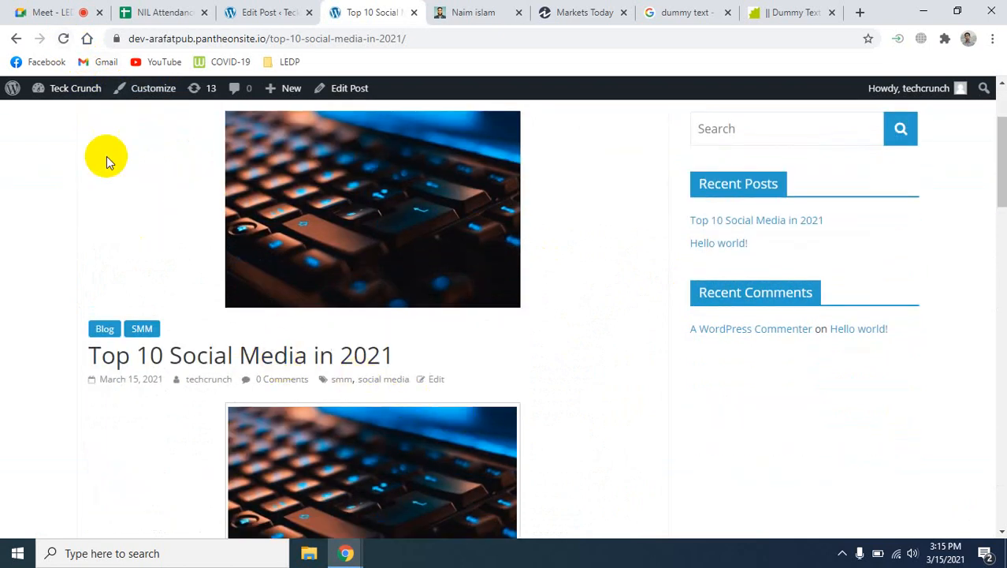
Step: Reload the live post once more and examine the end of its text and the Leave a Reply section
click(63, 38)
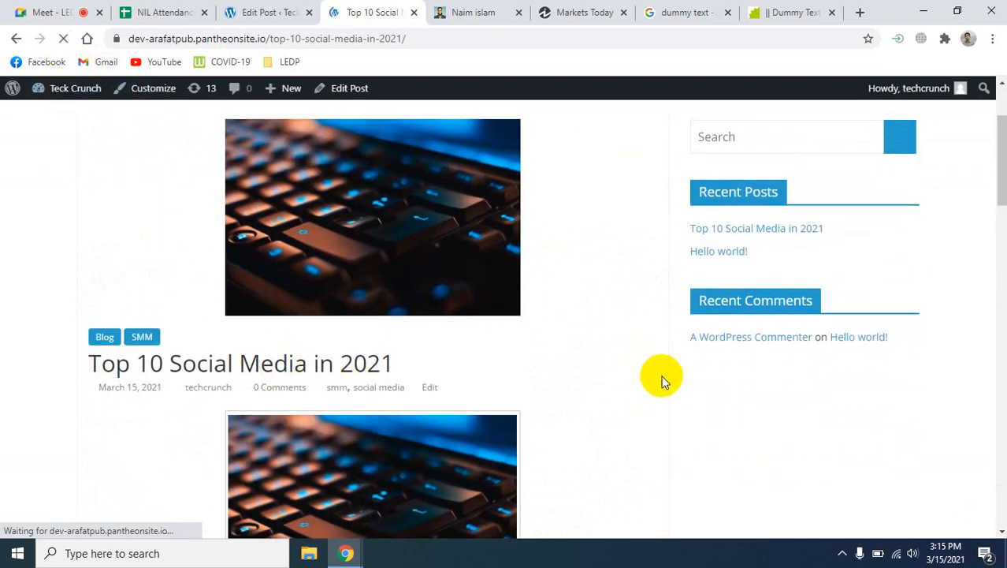
scroll(679, 404, down, 6)
scroll(678, 404, down, 7)
scroll(679, 404, down, 4)
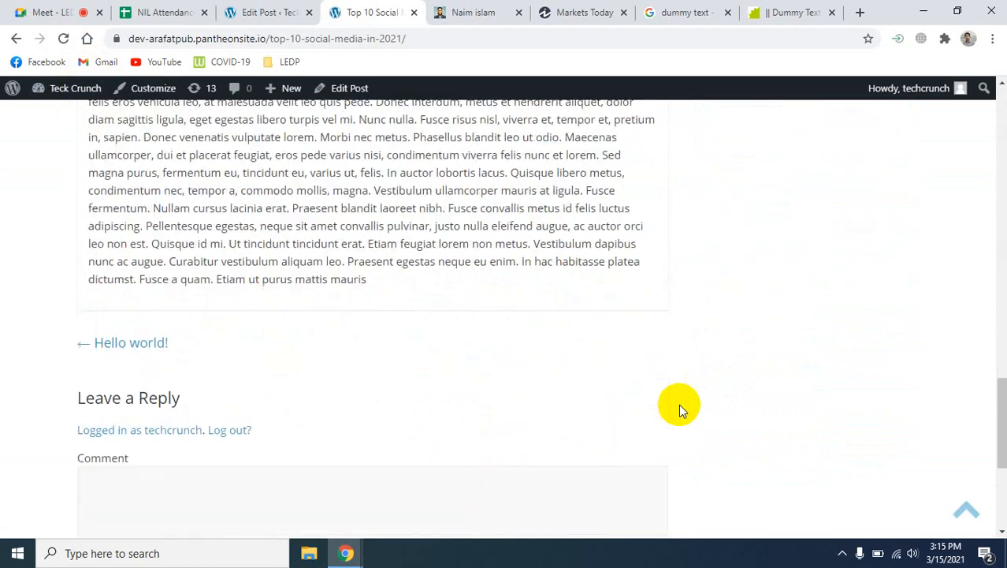
scroll(679, 410, down, 1)
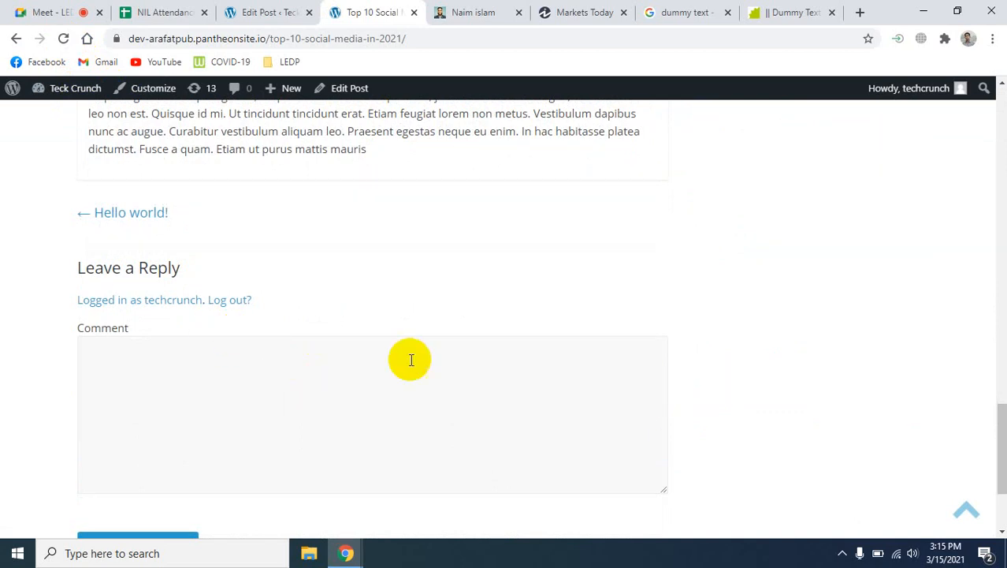
scroll(409, 358, up, 3)
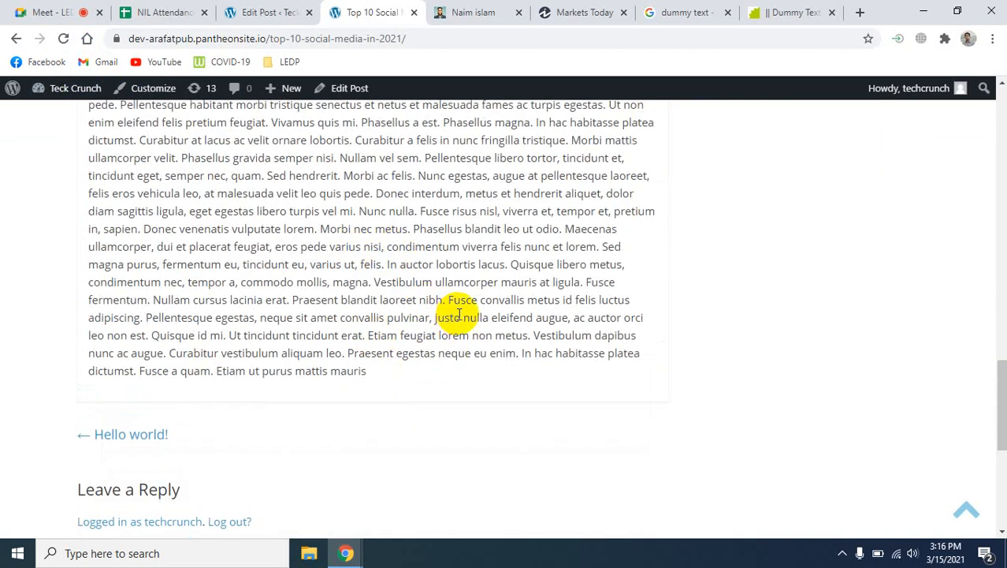
scroll(459, 315, down, 2)
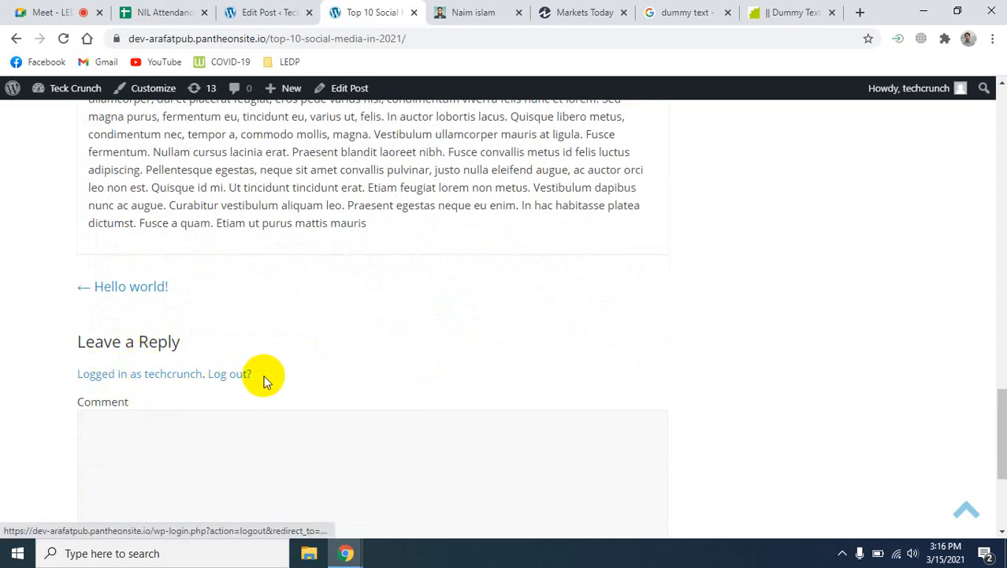
scroll(268, 381, down, 3)
scroll(286, 392, up, 20)
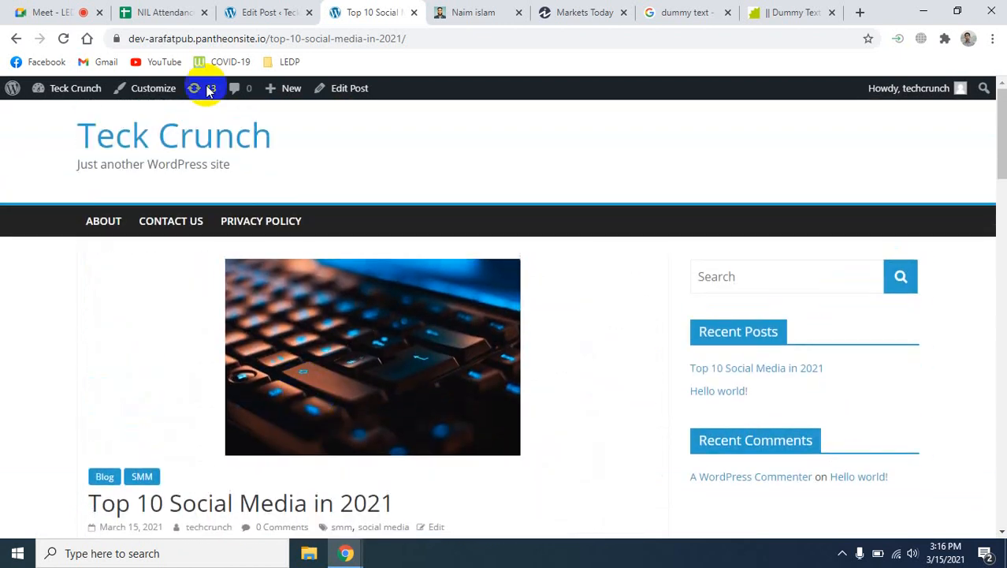
Step: Check the Comments setting in the Edit Post tab's Screen Options and reopen the full post from the live home page excerpt
click(279, 9)
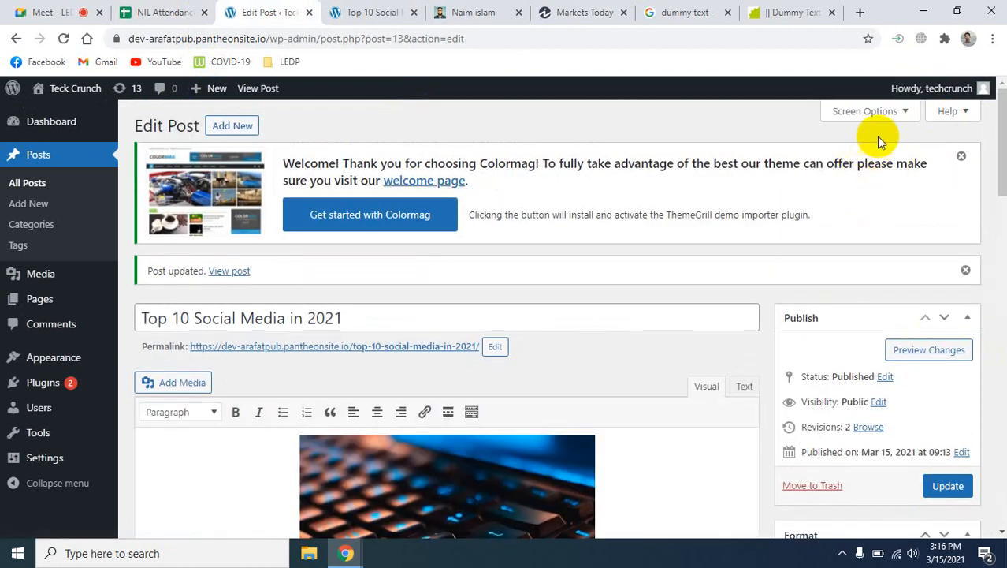
click(895, 112)
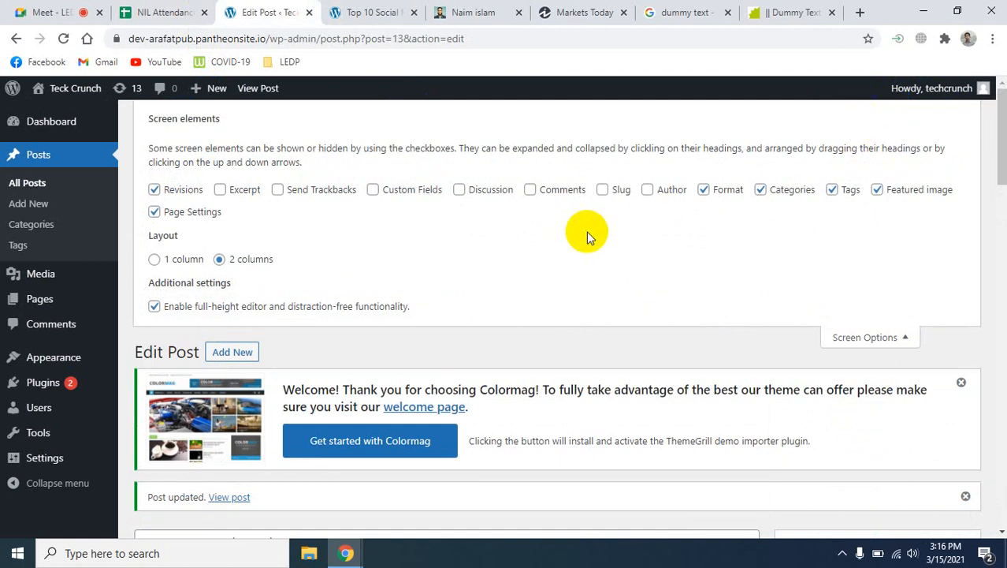
click(331, 11)
click(146, 136)
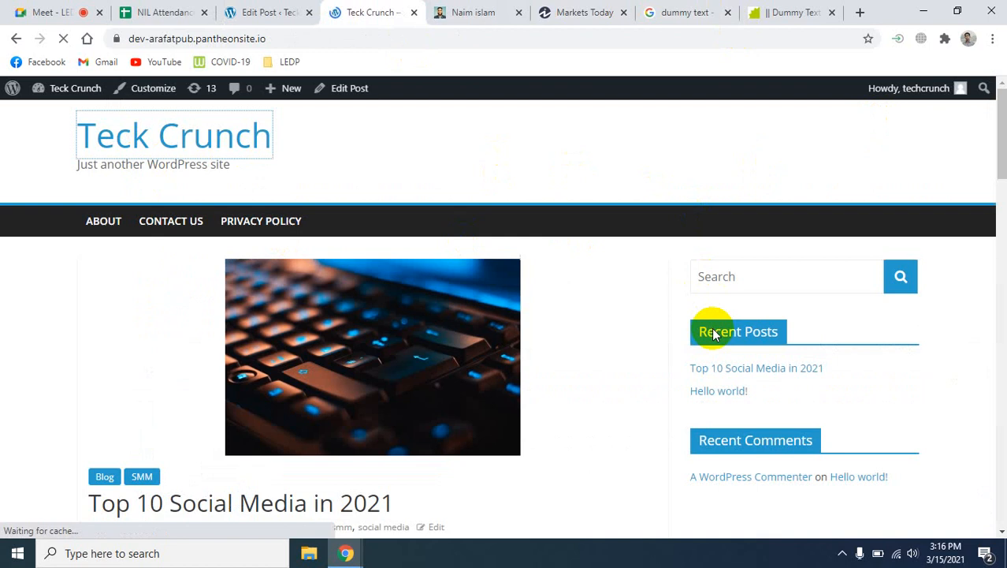
scroll(639, 418, down, 5)
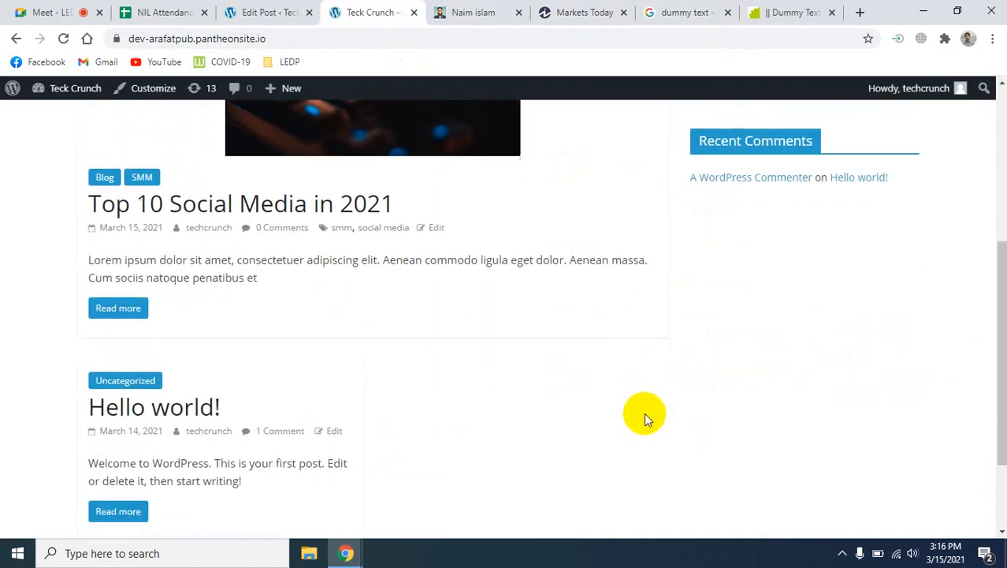
scroll(644, 412, up, 2)
click(138, 331)
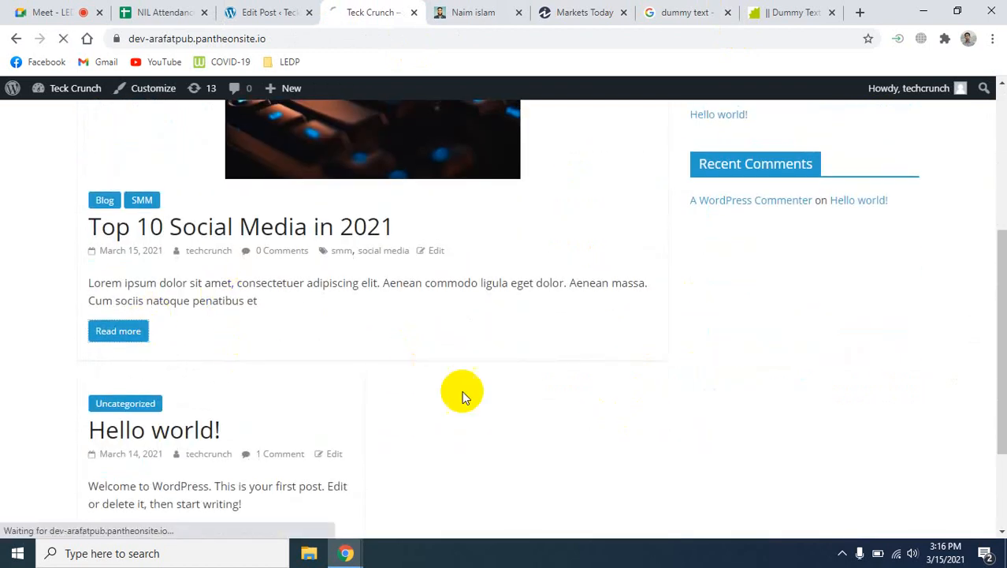
Step: Examine the reopened post from its text and comment form up to the featured image and captioned image
scroll(575, 443, down, 15)
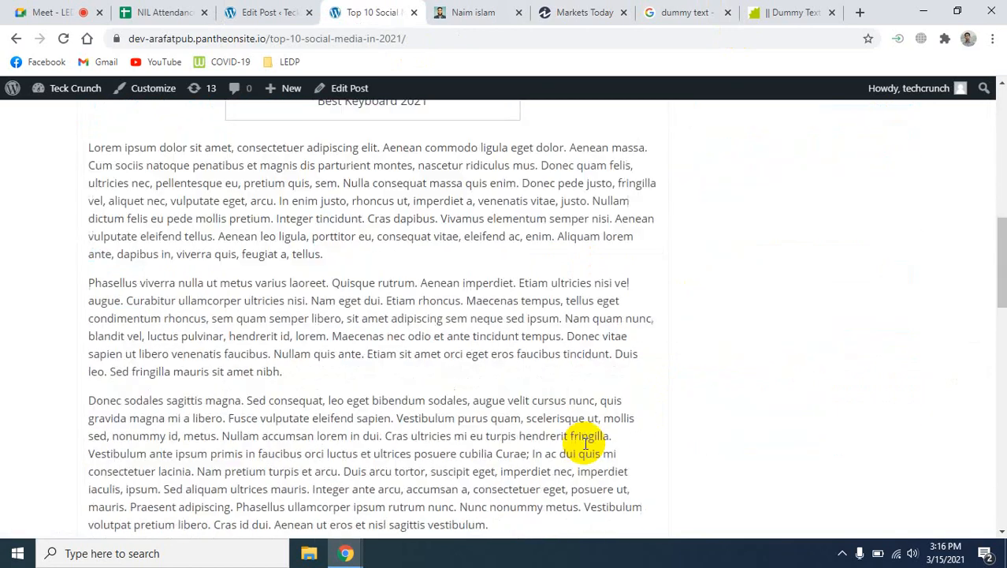
scroll(584, 447, down, 7)
scroll(584, 447, up, 1)
scroll(584, 447, up, 4)
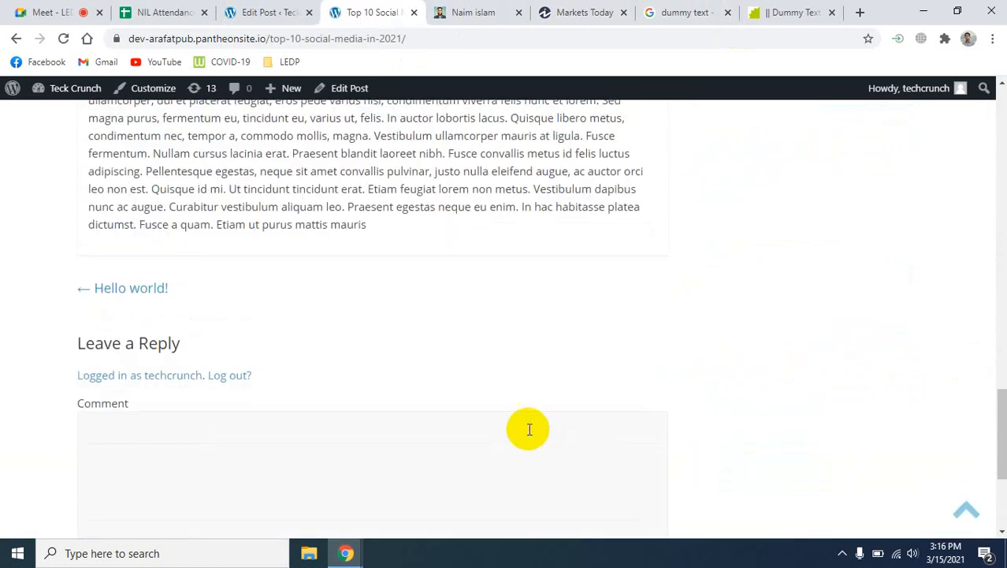
scroll(499, 308, down, 5)
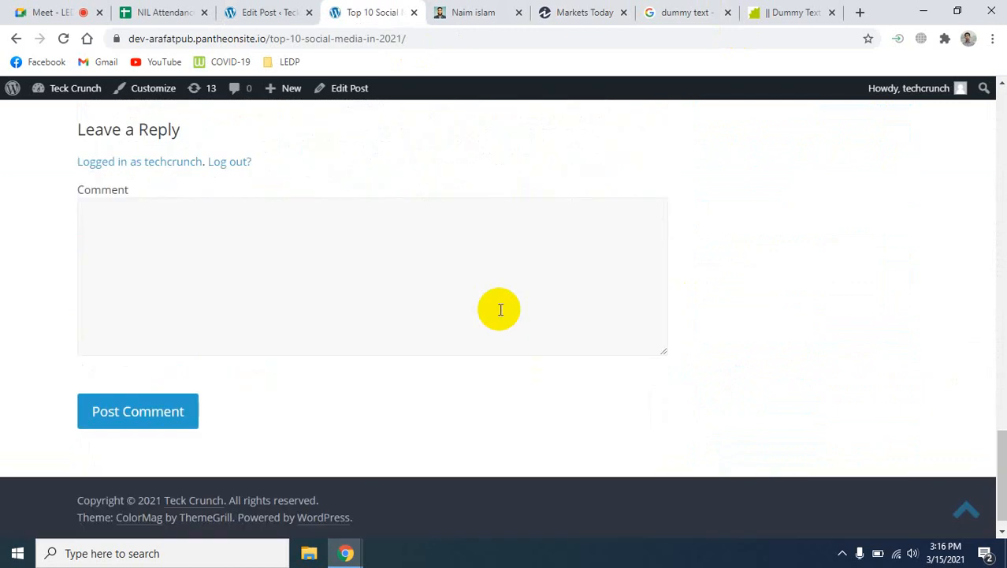
scroll(465, 362, up, 7)
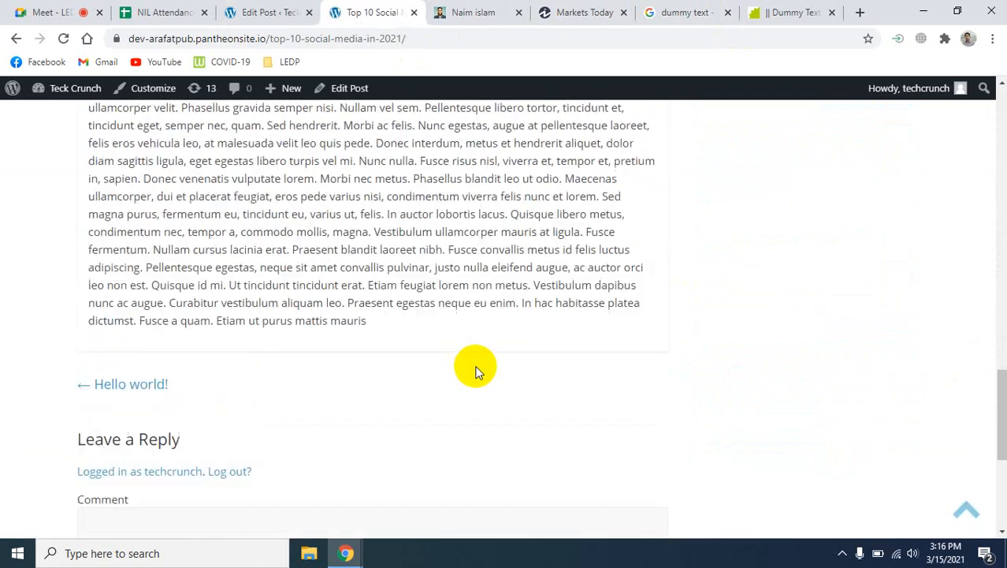
scroll(520, 382, up, 3)
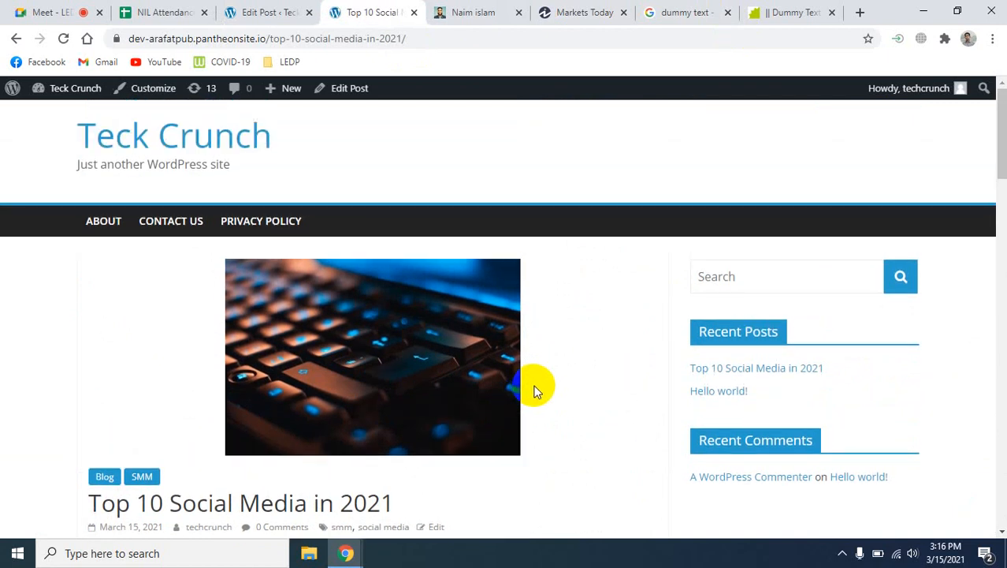
scroll(530, 387, down, 4)
scroll(536, 390, up, 2)
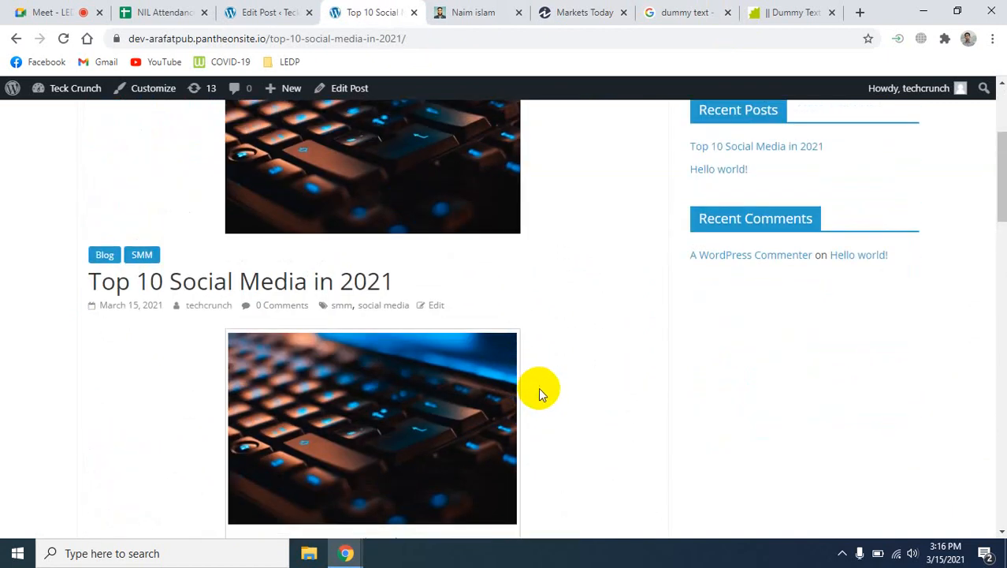
scroll(540, 394, up, 3)
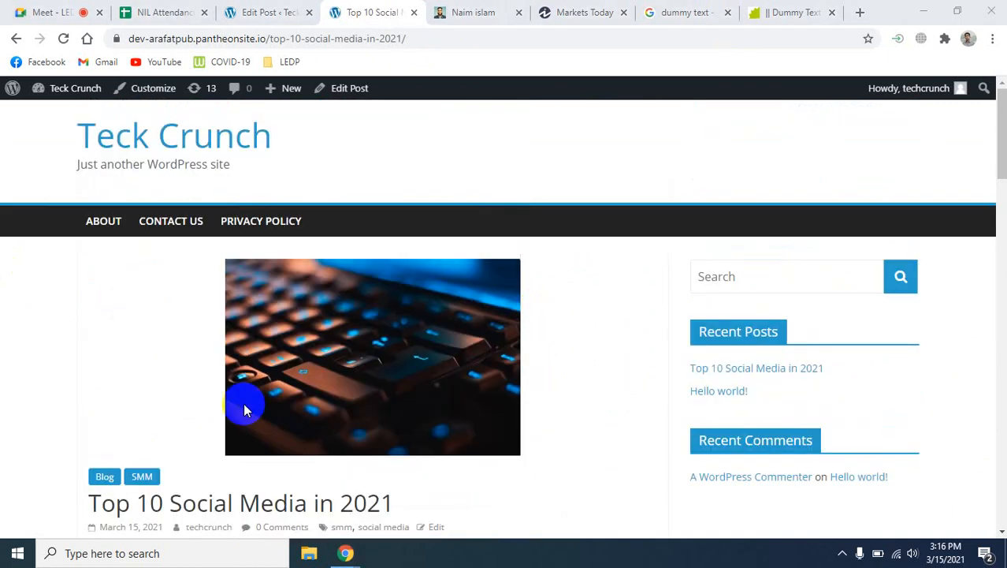
scroll(615, 417, down, 1)
scroll(616, 418, up, 1)
Step: Return to the Edit Post tab, try the Categories option in the Screen Options and examine the post's Format, Categories and Tags boxes
click(266, 12)
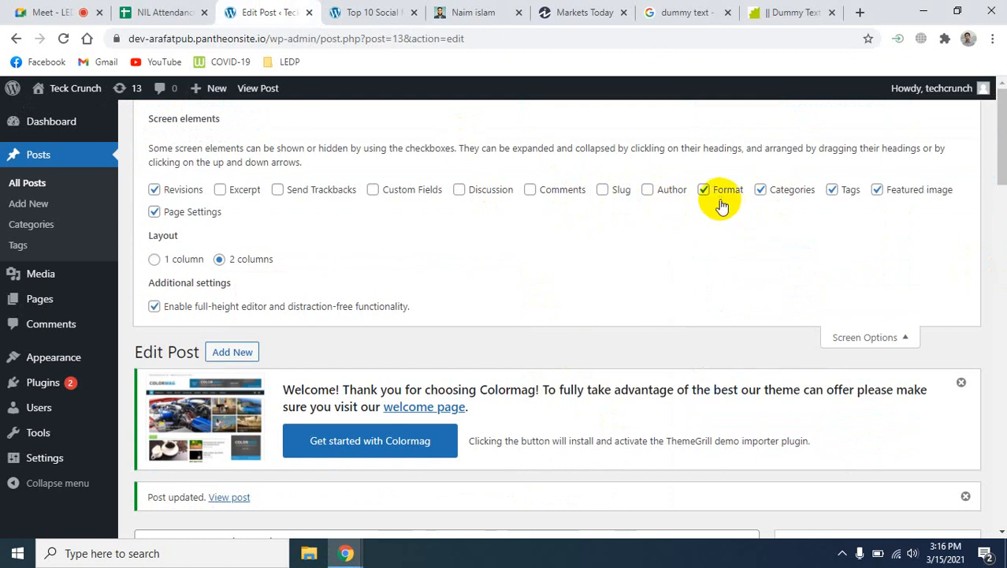
click(760, 191)
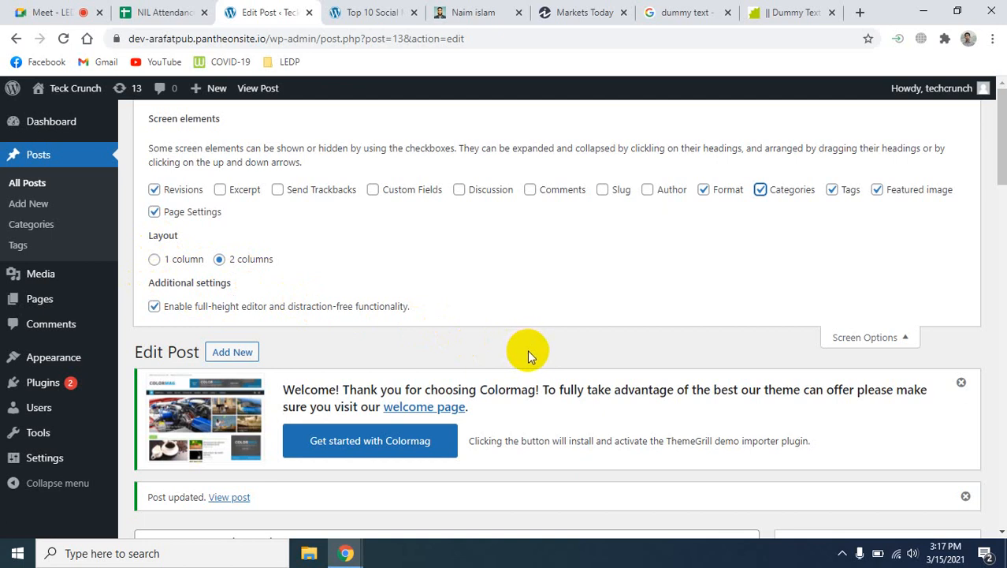
scroll(527, 349, down, 6)
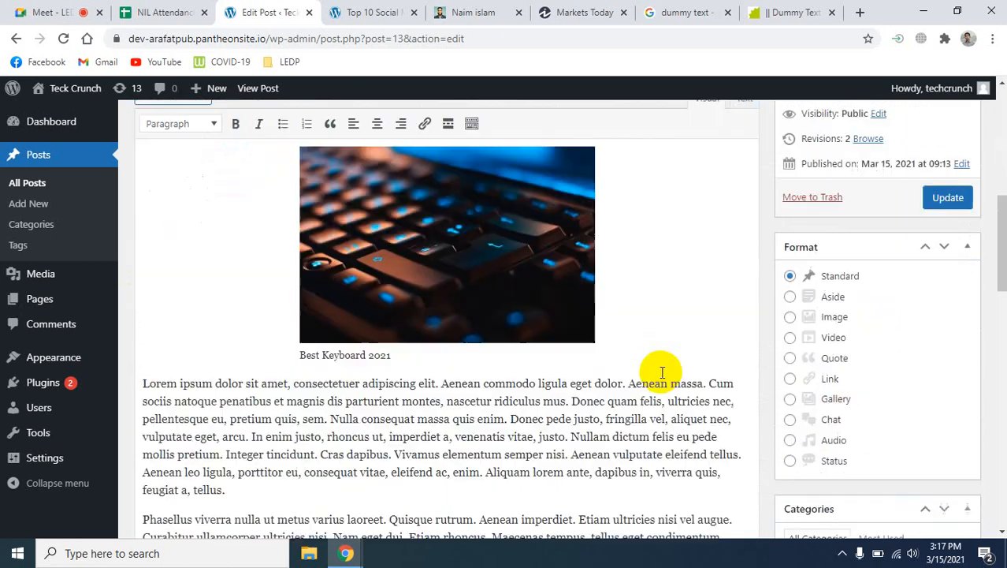
scroll(662, 370, down, 2)
scroll(662, 369, down, 5)
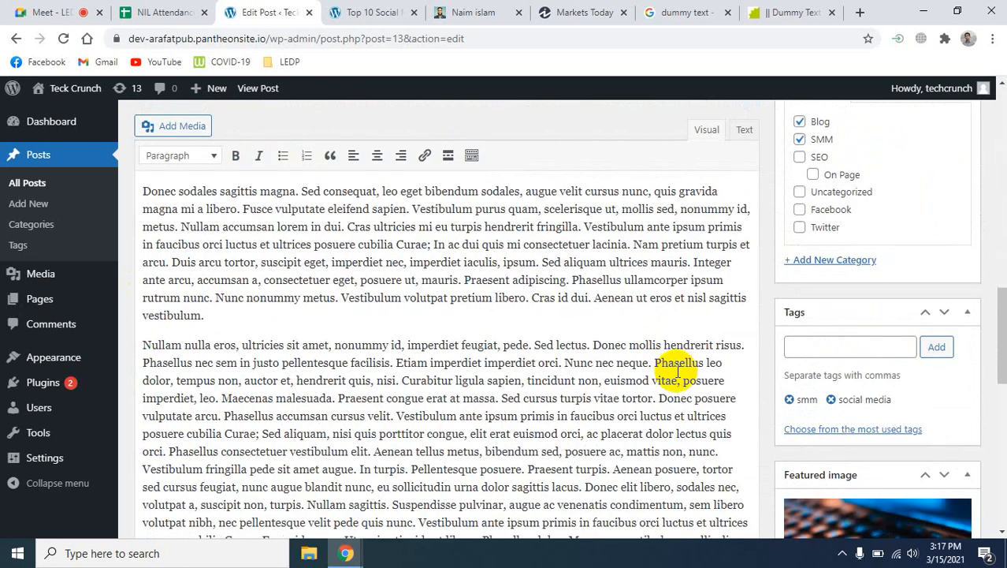
scroll(636, 359, up, 9)
scroll(641, 398, up, 5)
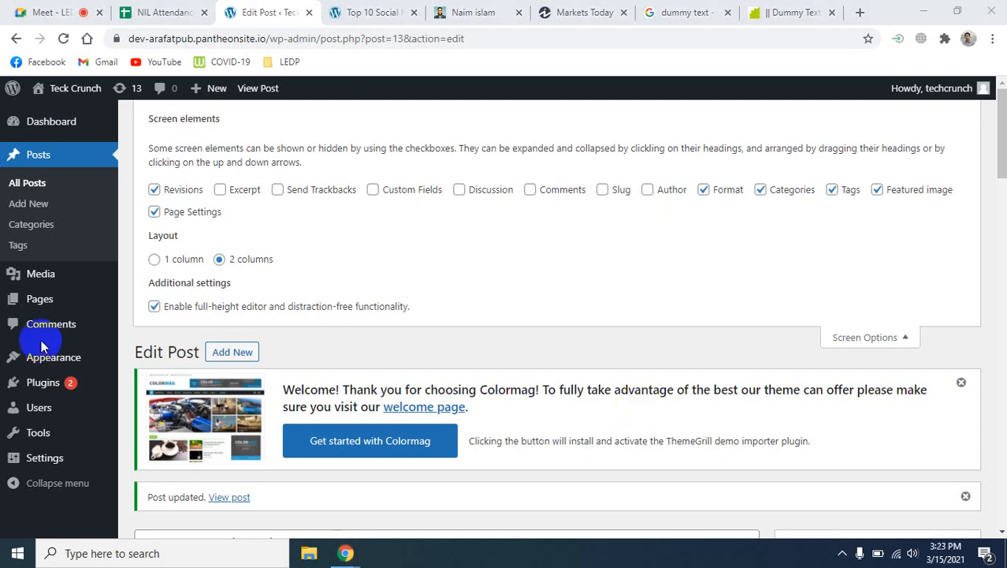
Step: Open the list of installed plugins and examine it from Akismet down to WPUpper Share Buttons
mouse_move(16, 357)
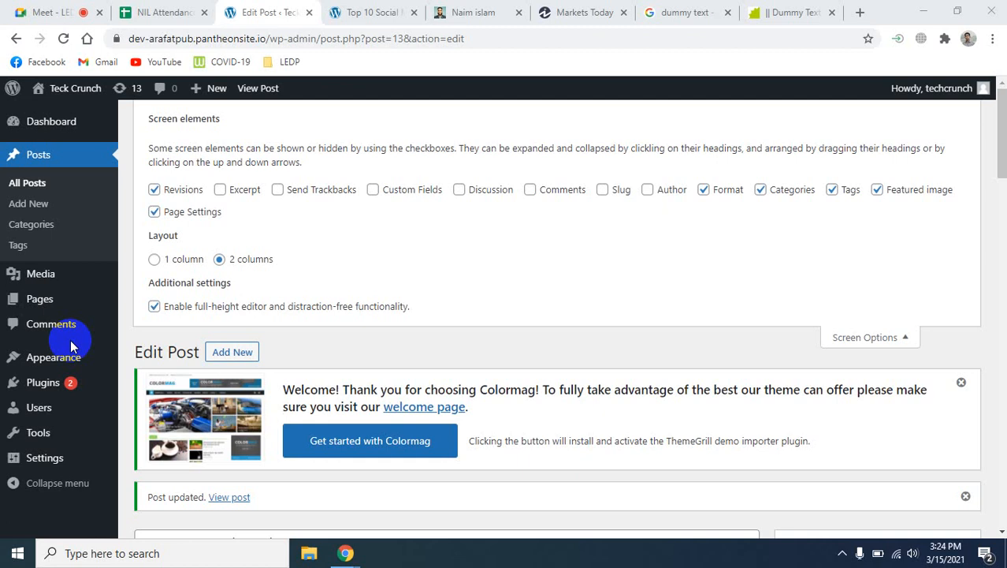
click(49, 385)
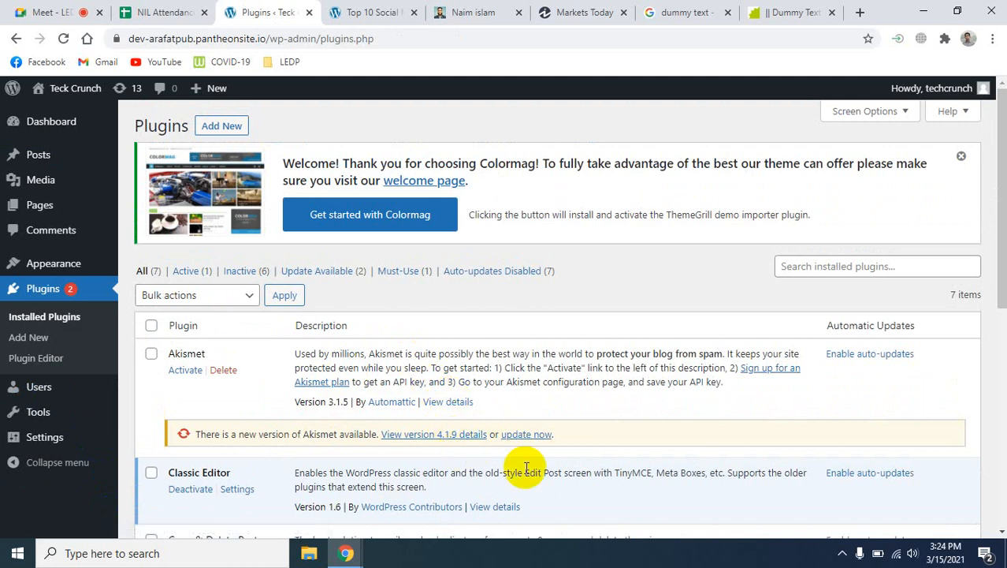
scroll(534, 472, down, 5)
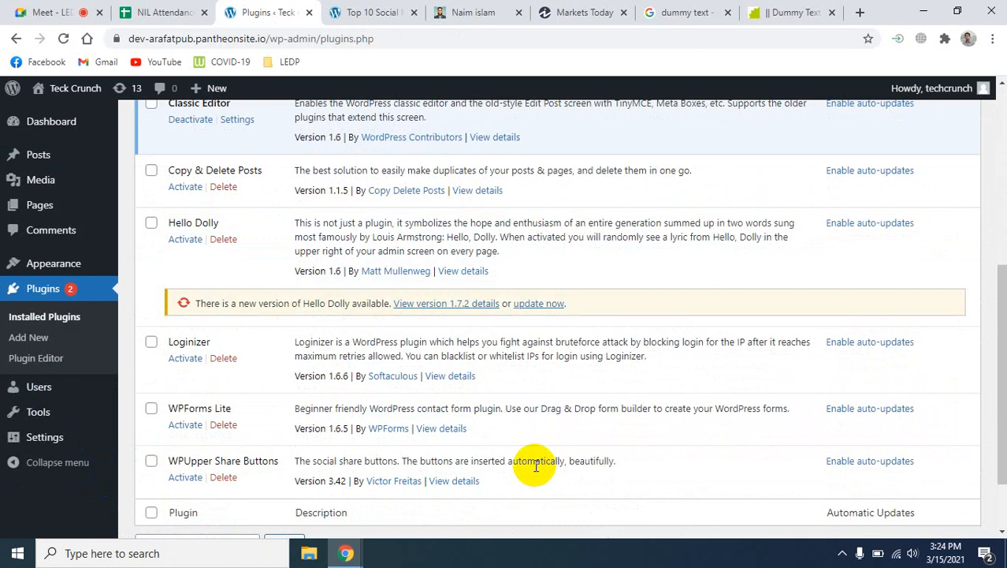
scroll(535, 465, down, 1)
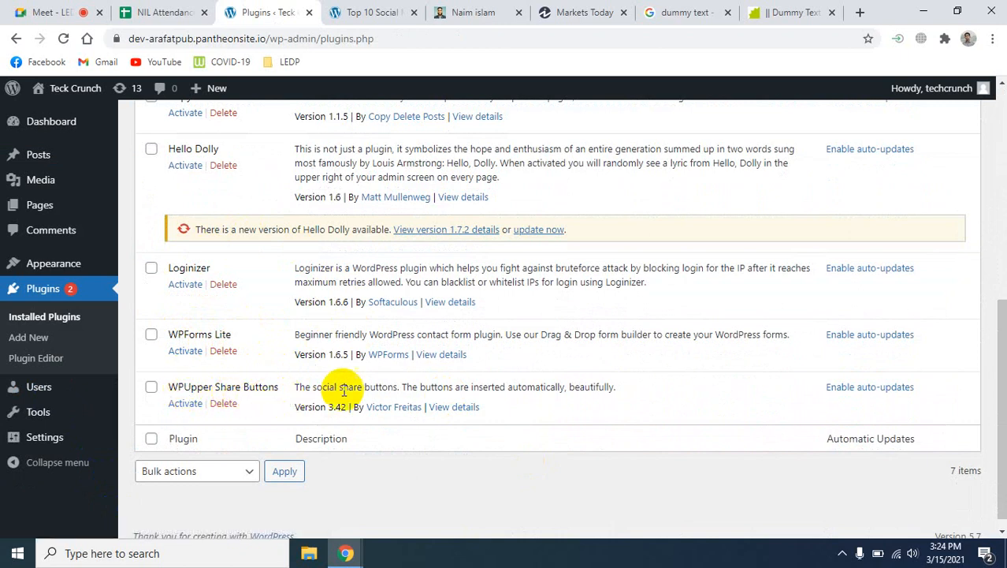
Step: Examine the live post from its featured image down past the end of its text, and return to the Plugins page
click(385, 12)
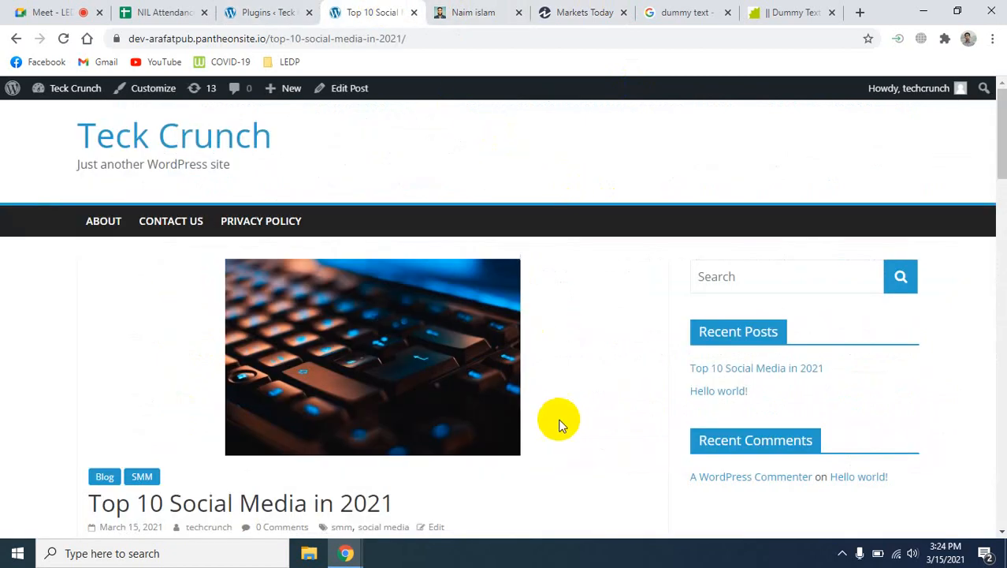
scroll(561, 427, down, 20)
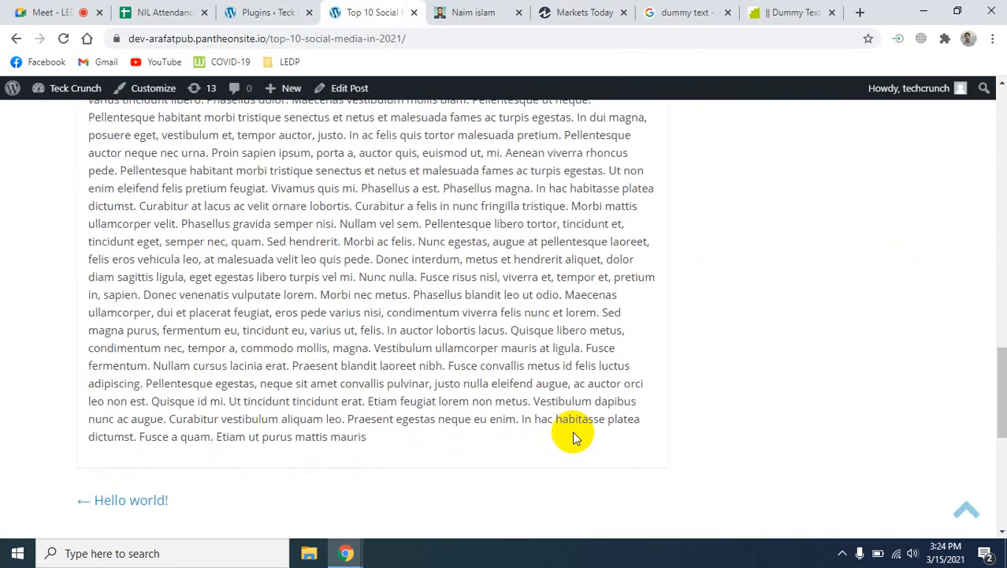
scroll(572, 430, down, 6)
scroll(573, 430, up, 20)
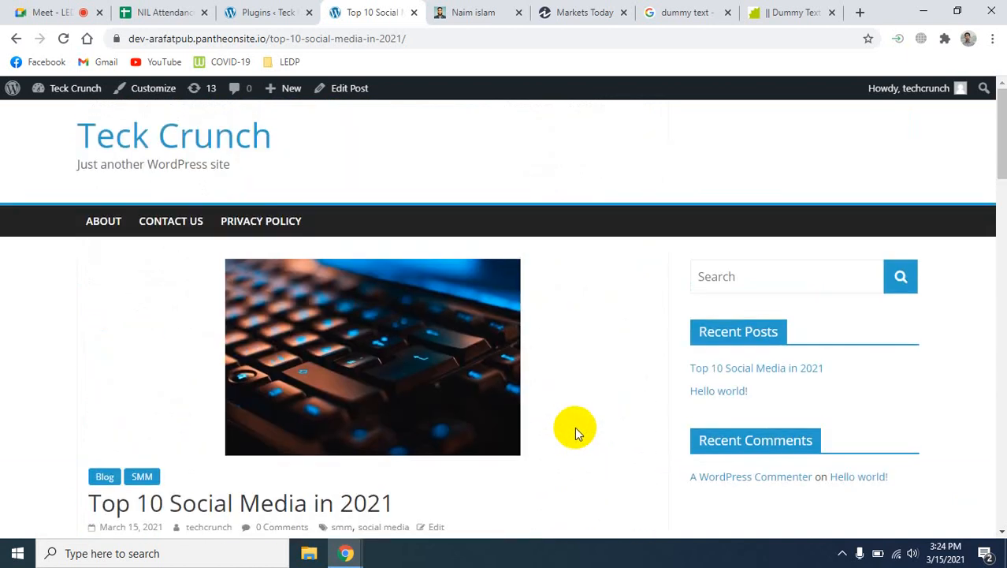
click(153, 11)
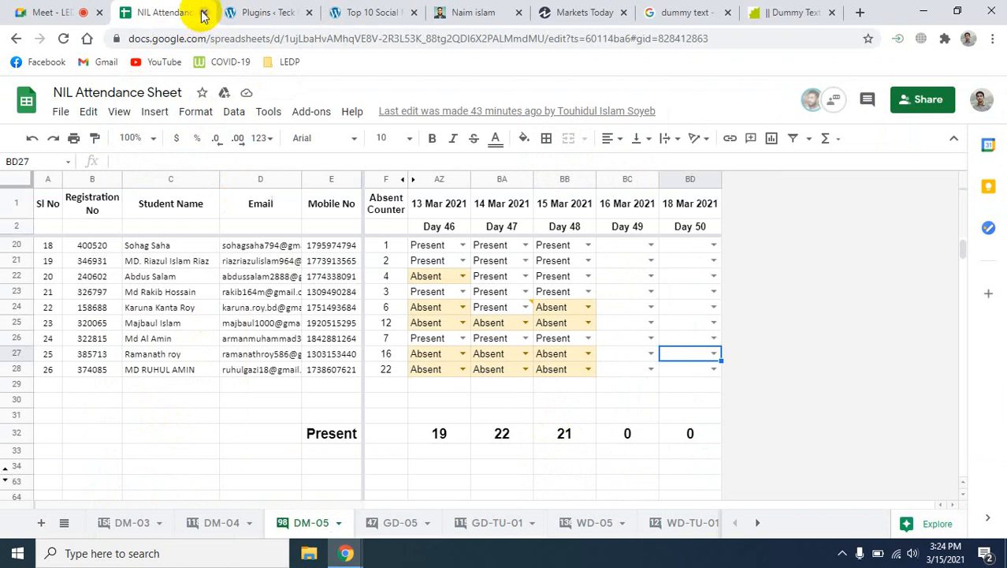
click(260, 12)
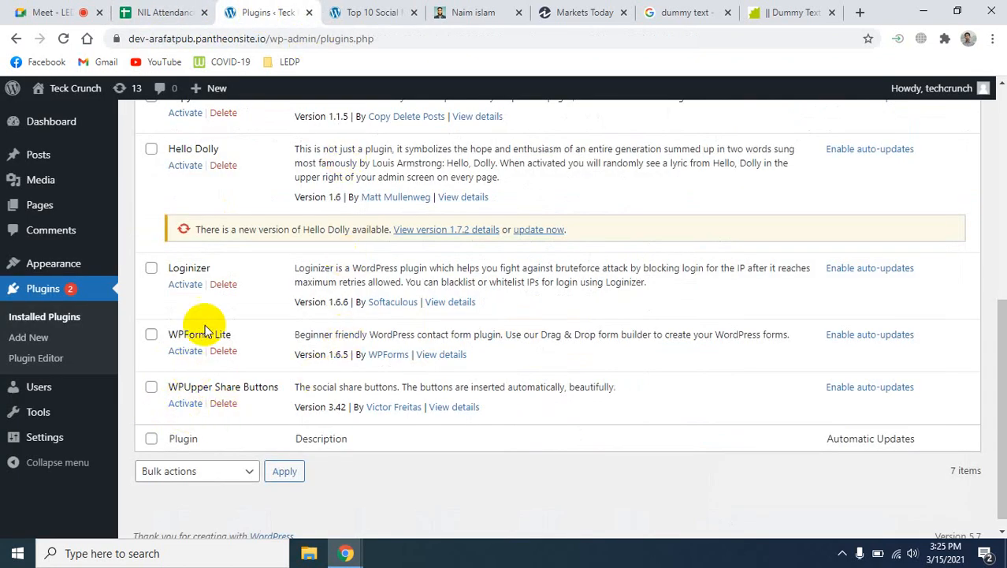
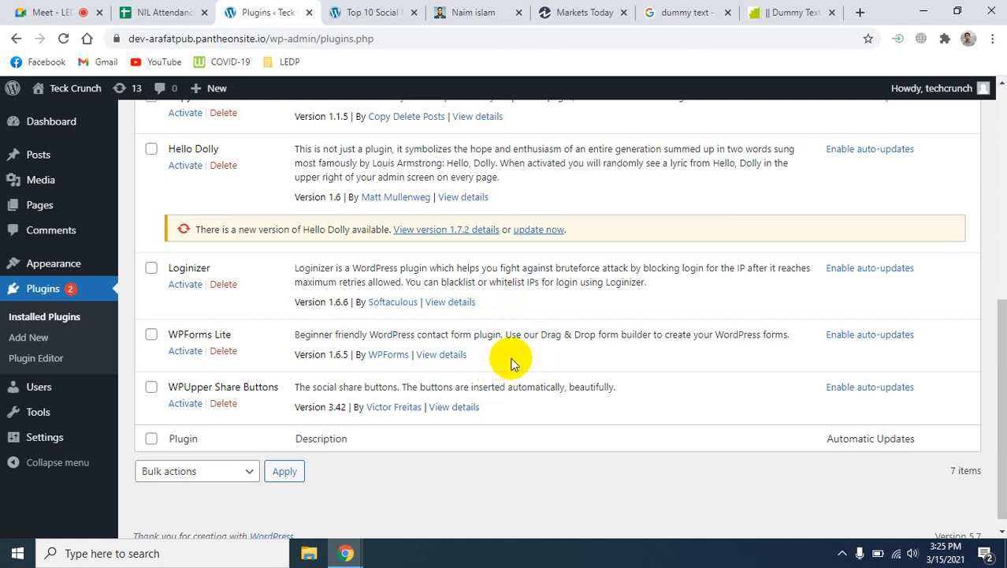
Step: Review the installed plugins again from end to end and open the page for adding new plugins
scroll(509, 358, up, 3)
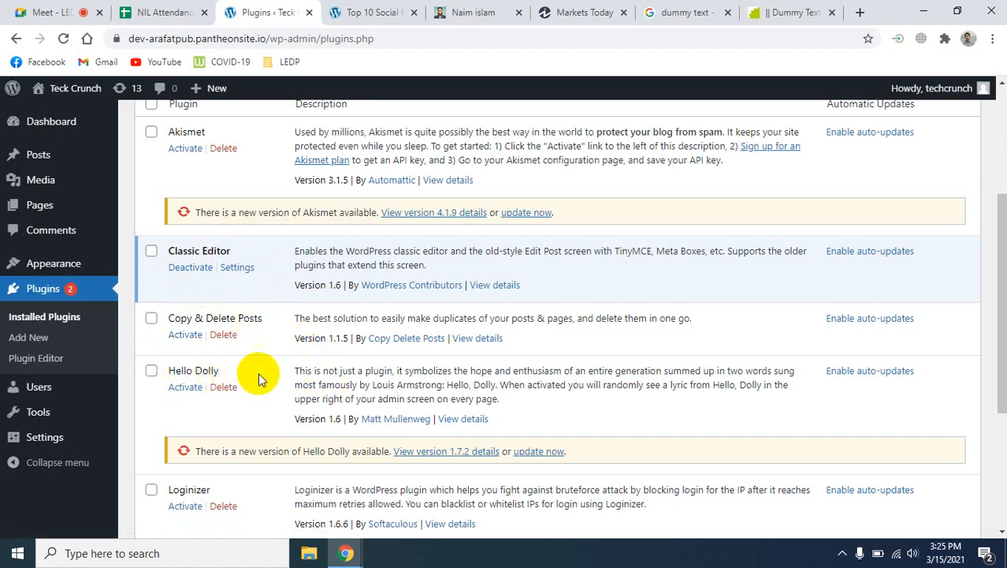
scroll(463, 381, up, 3)
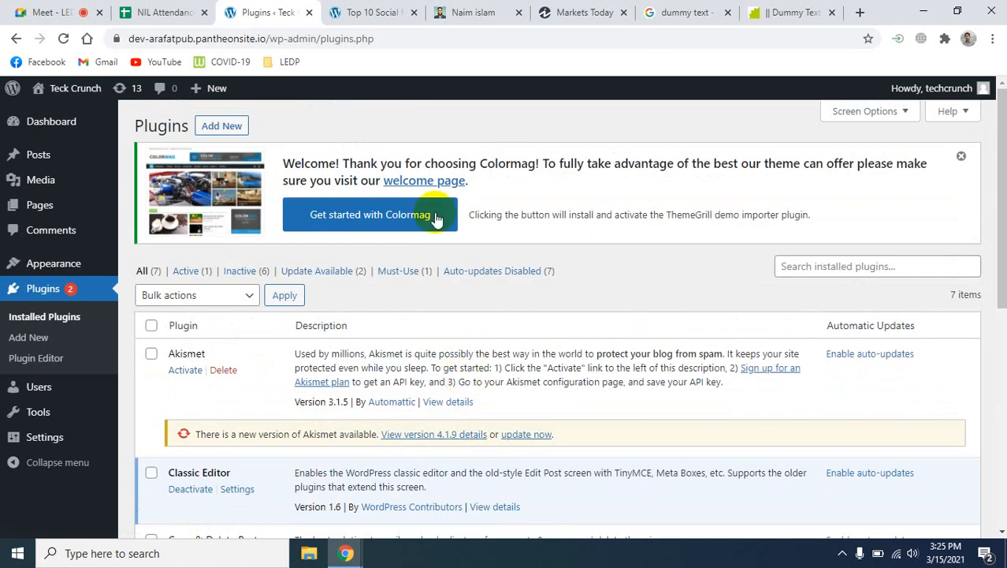
scroll(298, 384, down, 1)
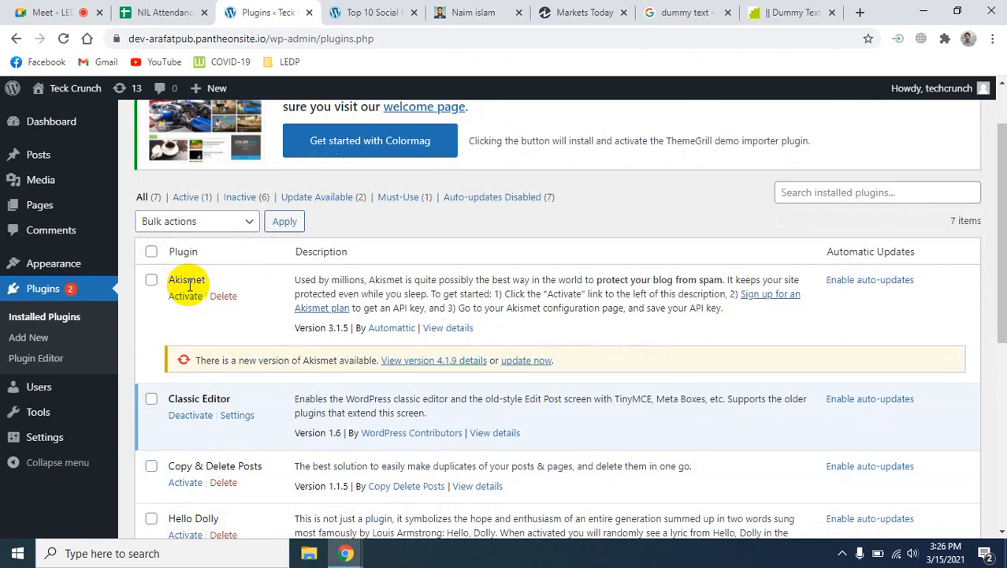
scroll(201, 308, down, 5)
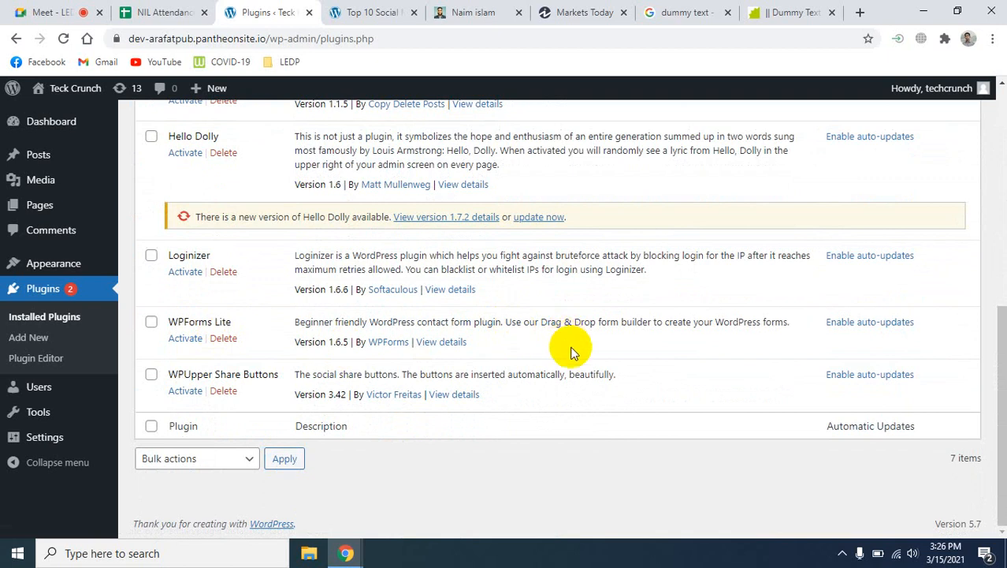
scroll(571, 351, up, 5)
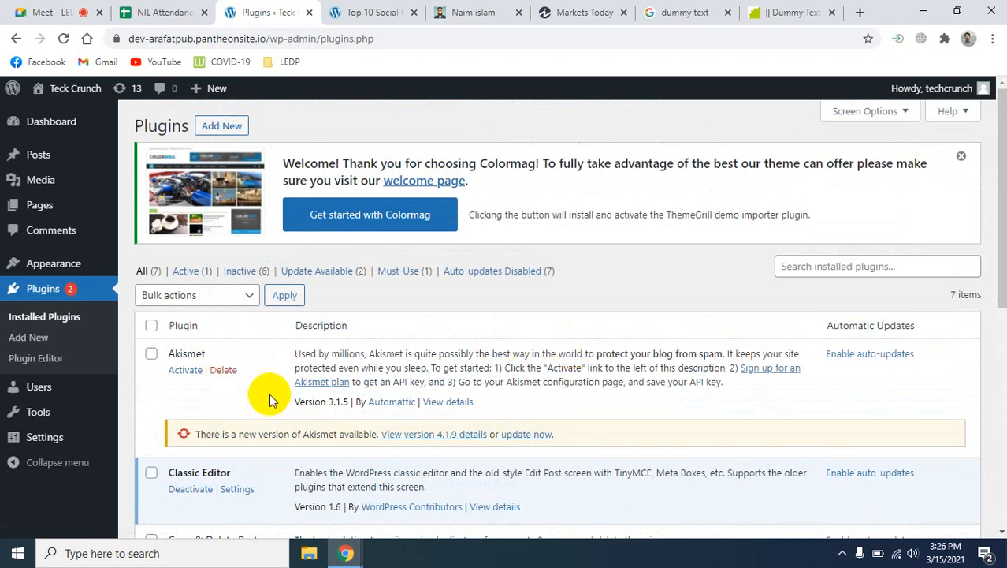
click(49, 298)
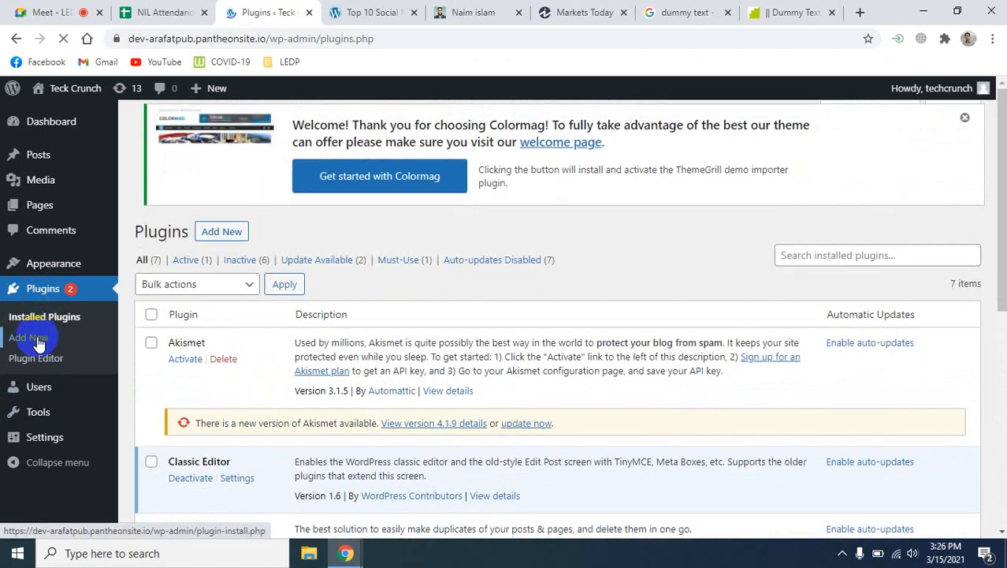
click(32, 339)
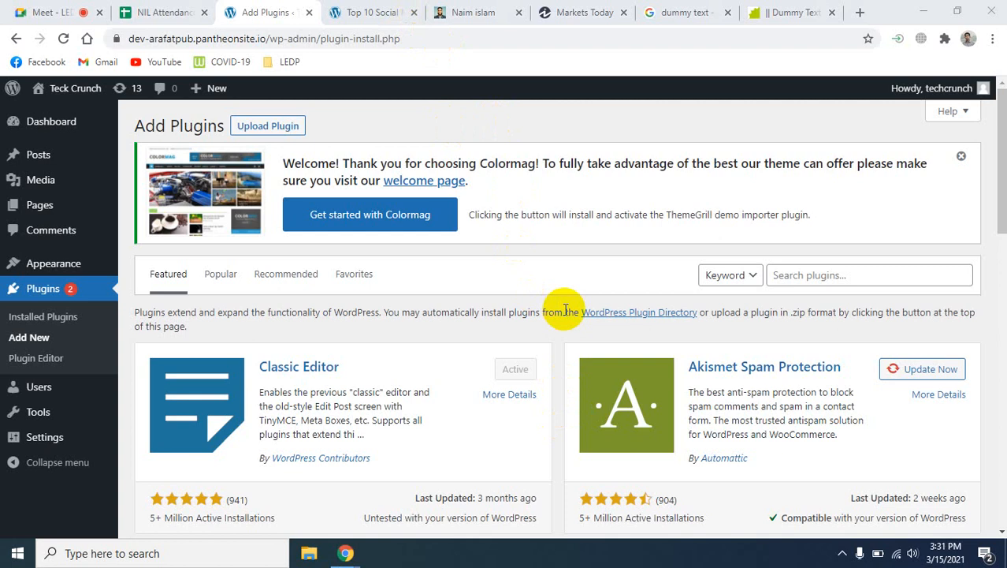
Step: Examine the Markets submenu in Investopedia's main navigation, compare it with the live post's menu bar, and return to the Add Plugins page
click(372, 9)
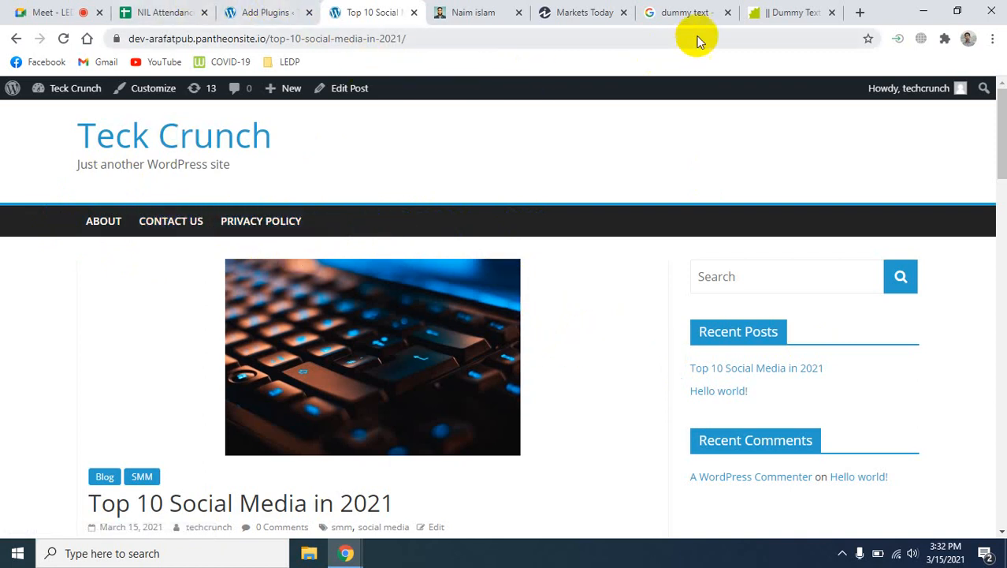
click(786, 11)
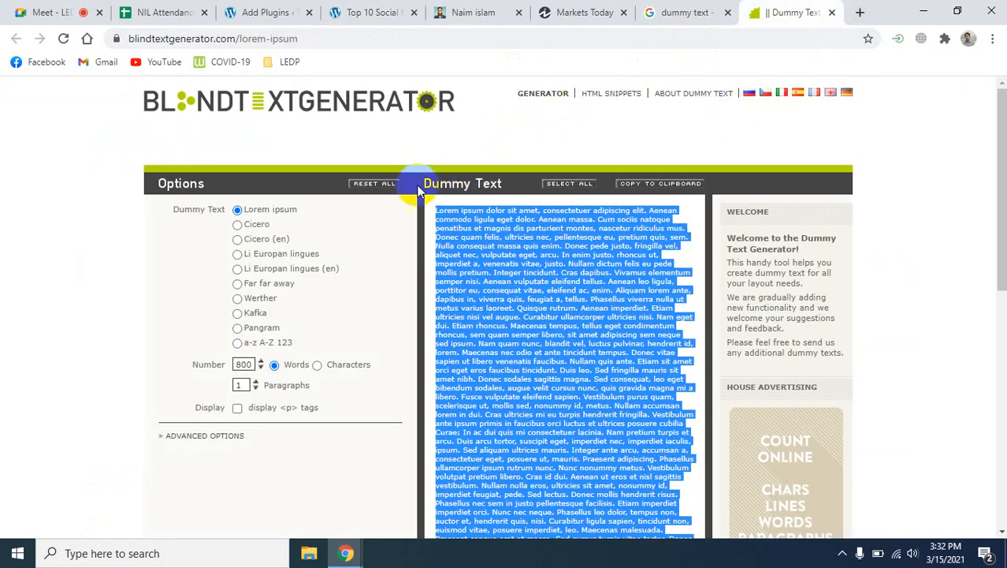
click(561, 12)
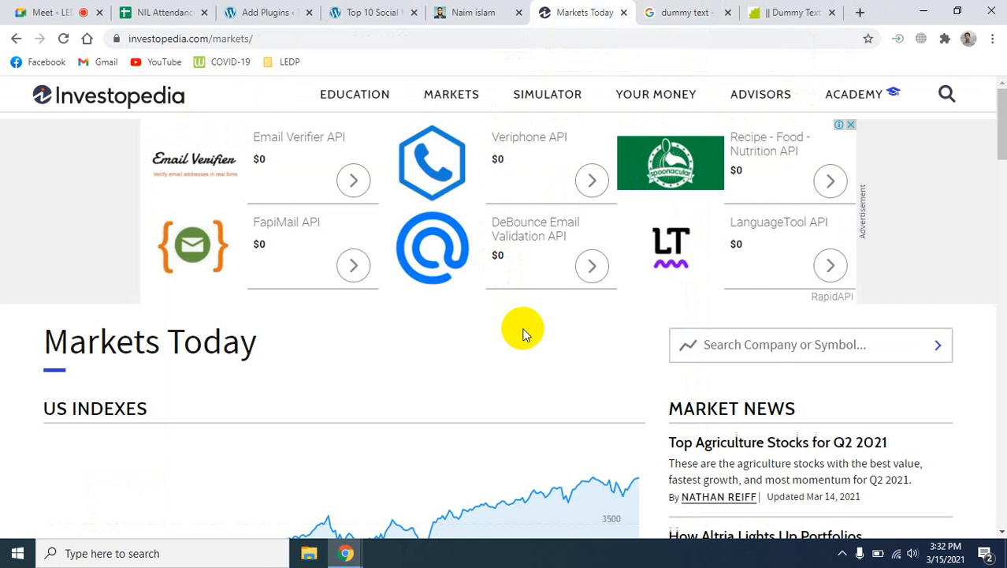
mouse_move(354, 101)
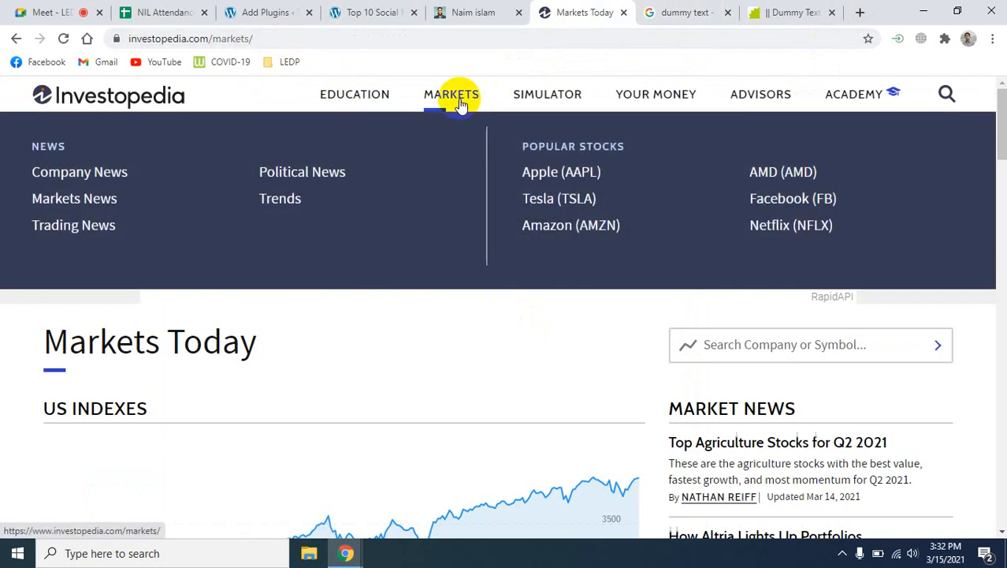
mouse_move(547, 98)
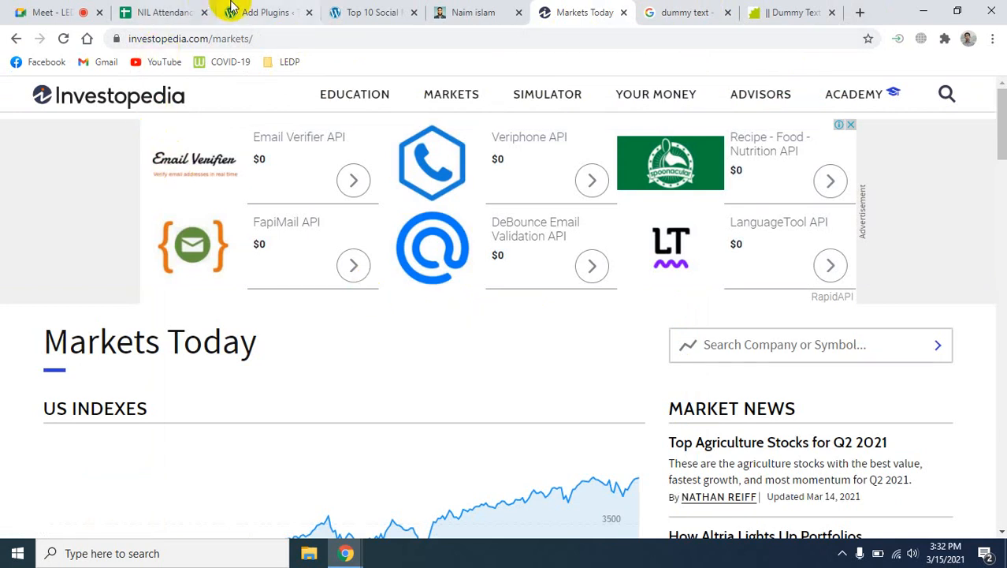
click(256, 12)
click(370, 12)
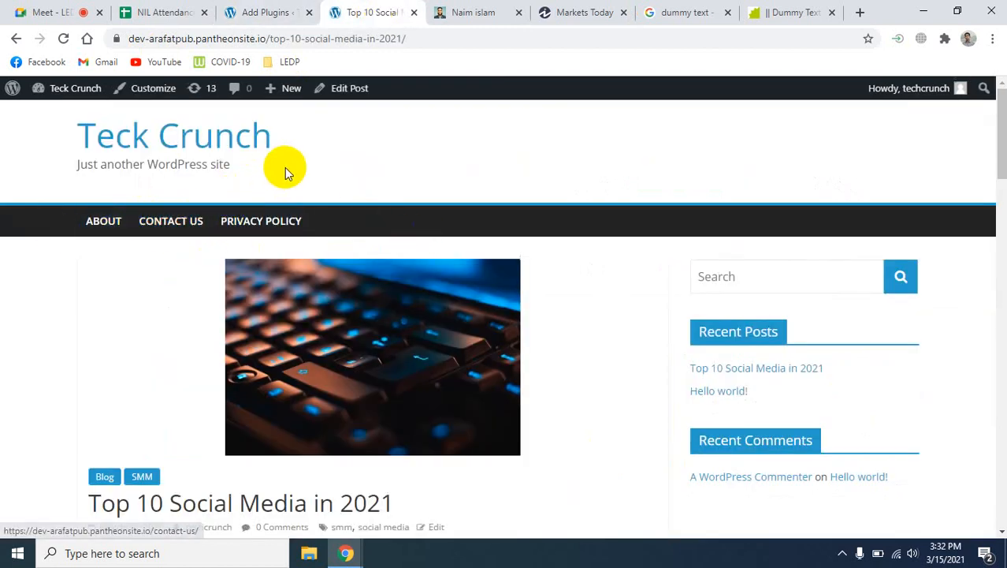
click(256, 12)
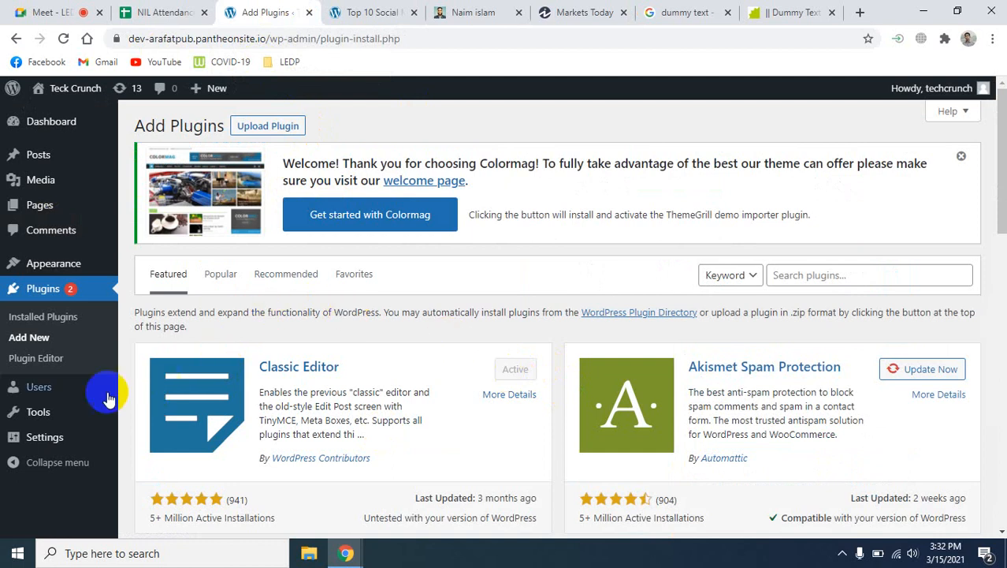
Step: Open the theme's menu editor and name the first menu Header, checking the menu bar on the live post
mouse_move(36, 266)
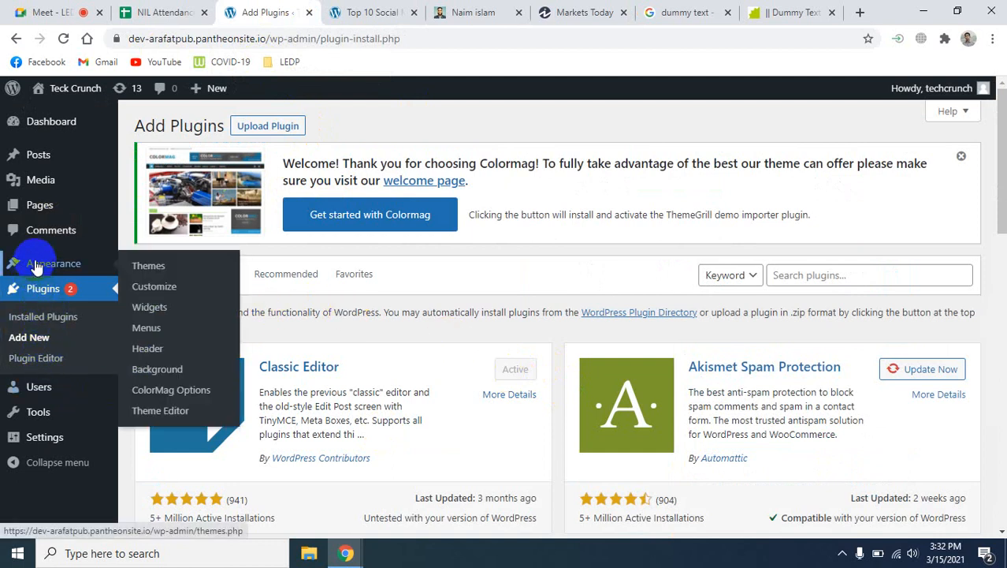
click(155, 329)
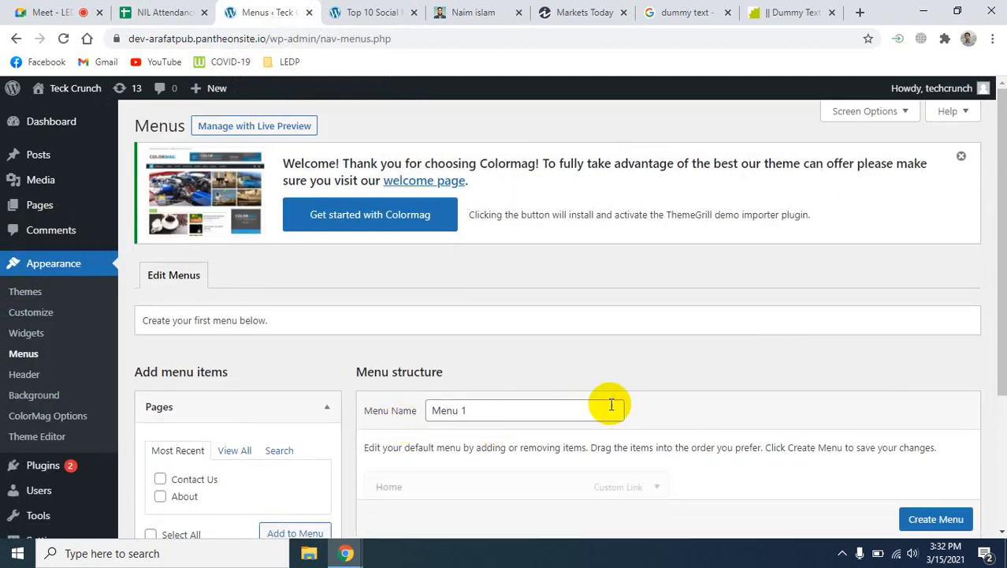
scroll(751, 396, down, 3)
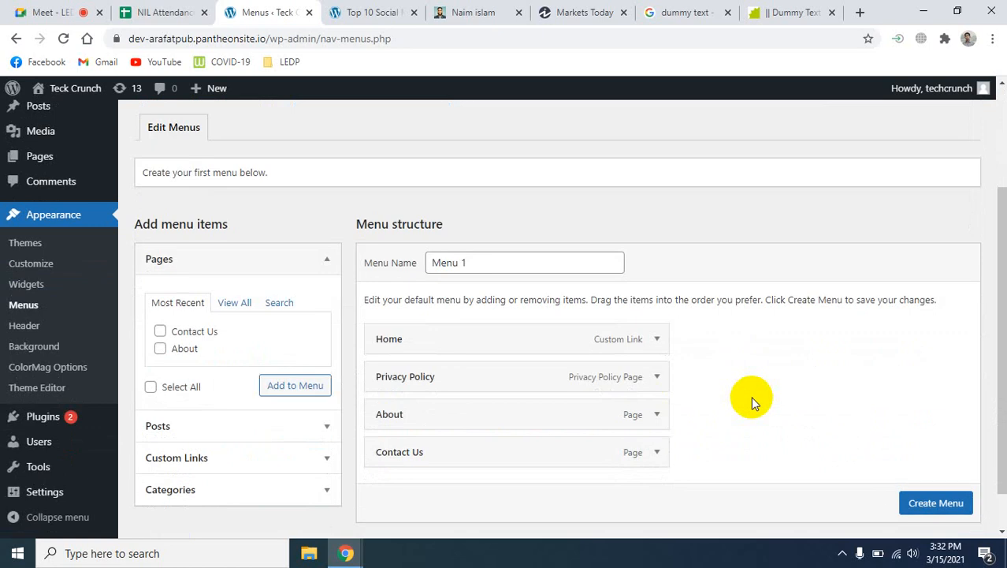
click(482, 263)
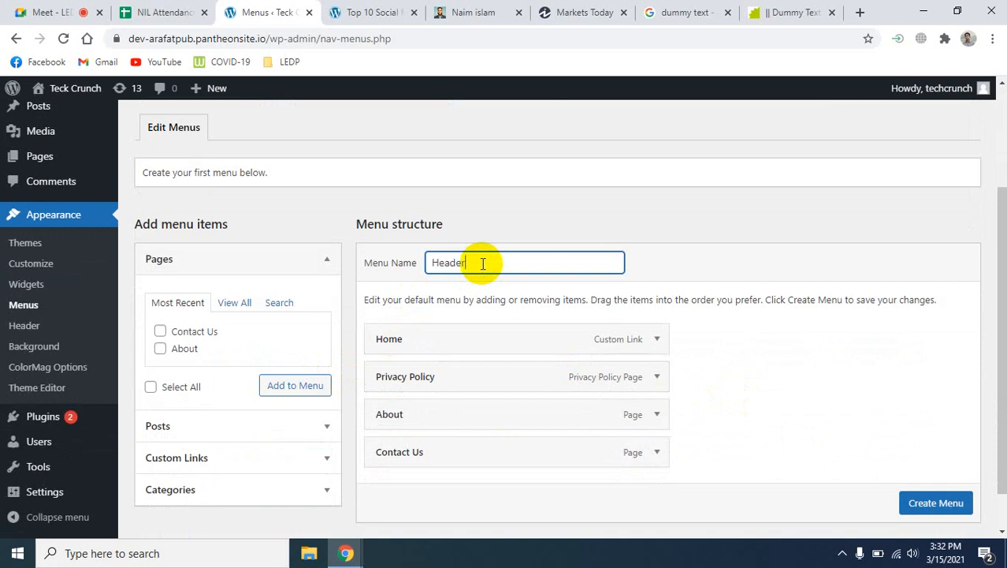
click(366, 12)
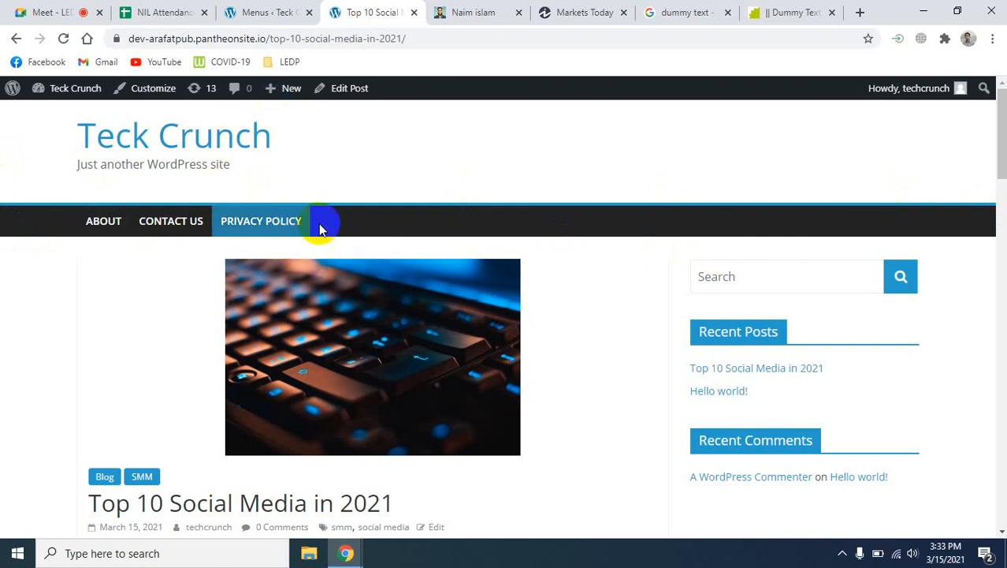
click(252, 5)
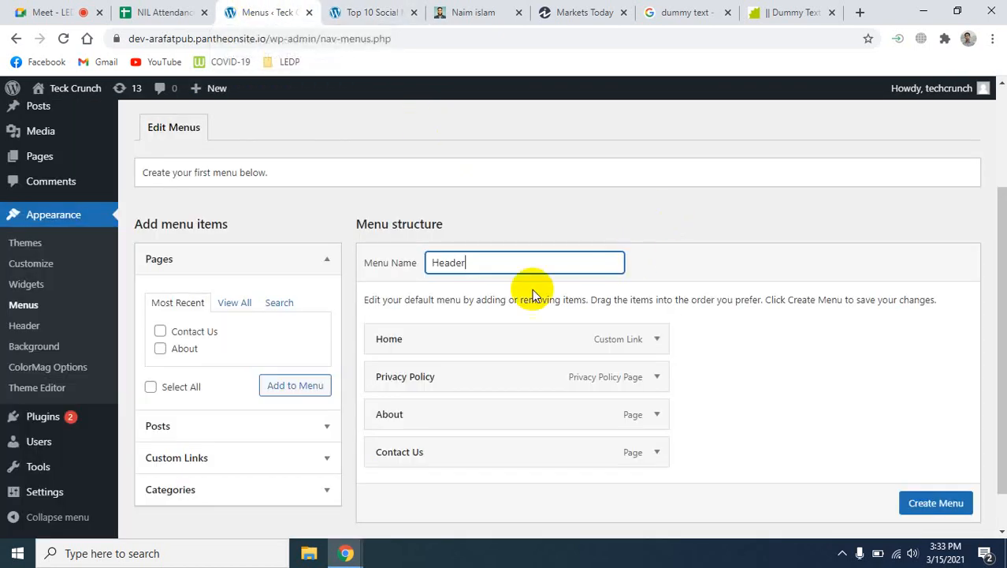
click(743, 267)
Step: Collapse Pages and expand Categories among the items to add, and select SMM and Blog from the most used categories
scroll(769, 386, down, 1)
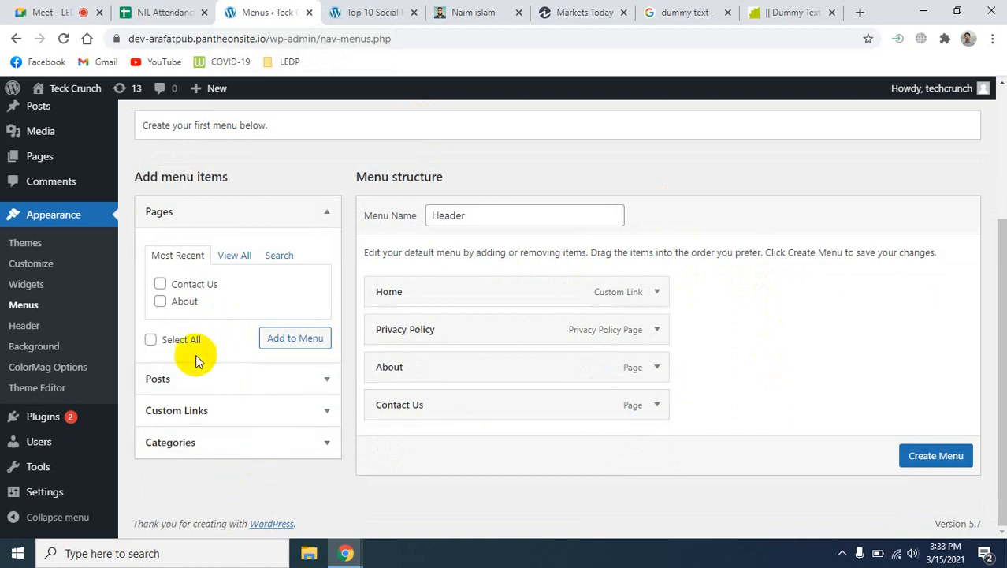
click(326, 220)
click(329, 214)
click(203, 446)
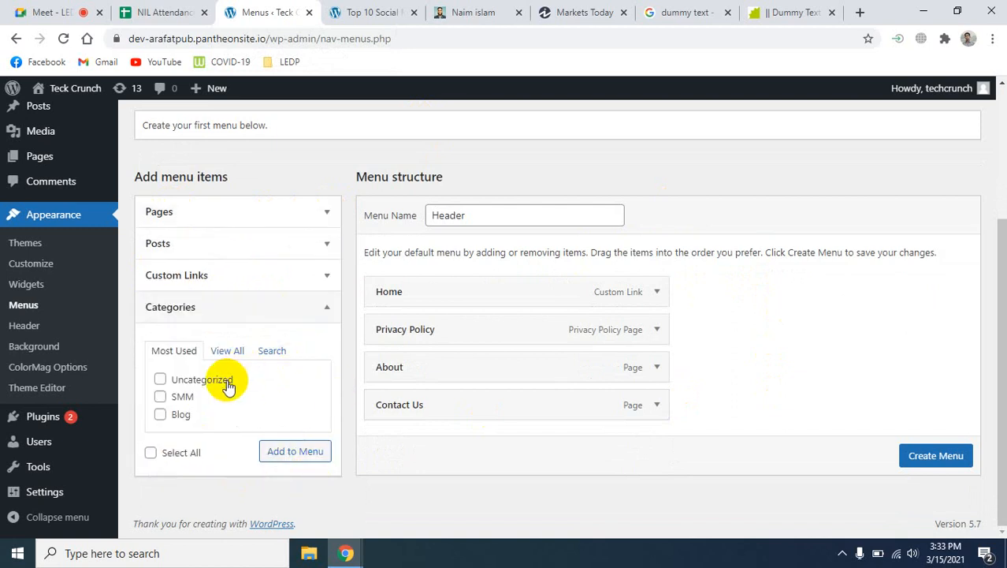
click(161, 397)
click(161, 414)
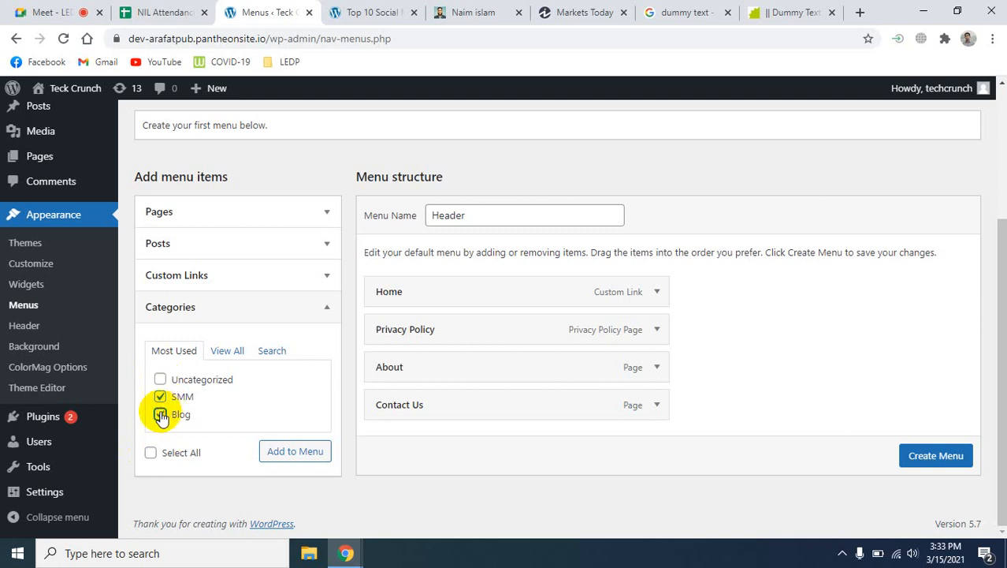
Step: List all categories among the items to add and add Blog, SEO and SMM to the Header menu
click(226, 350)
scroll(251, 404, down, 1)
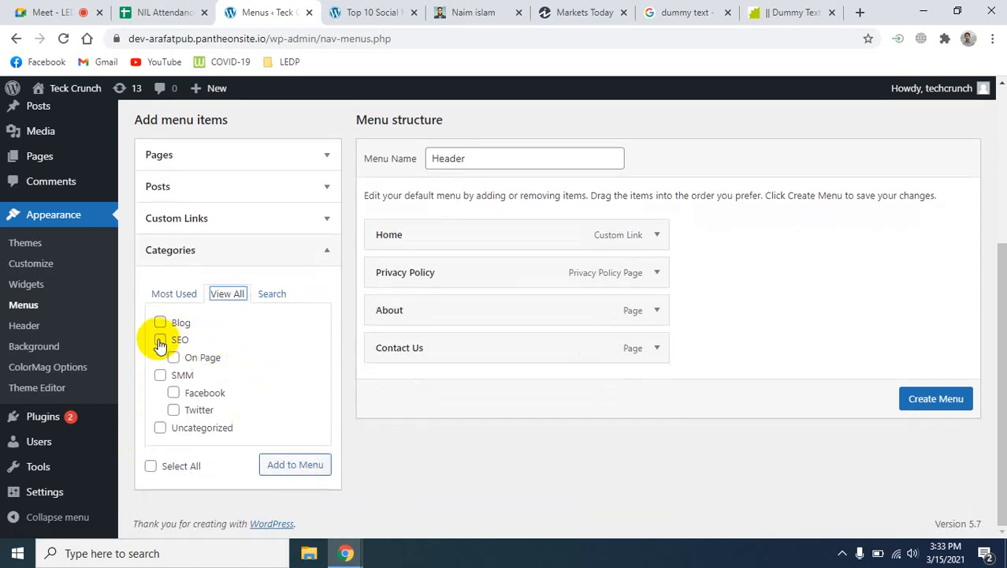
click(160, 340)
click(161, 375)
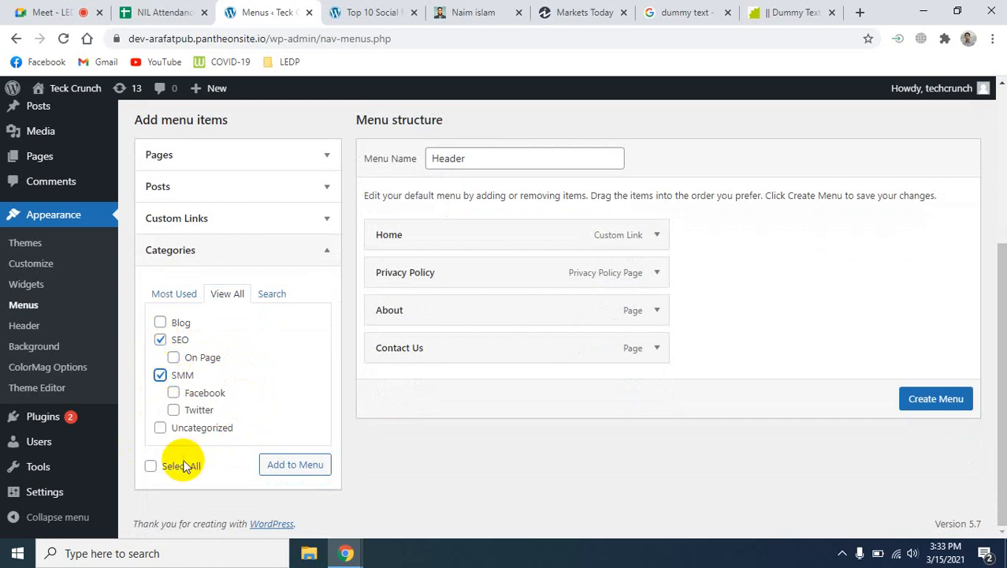
click(161, 322)
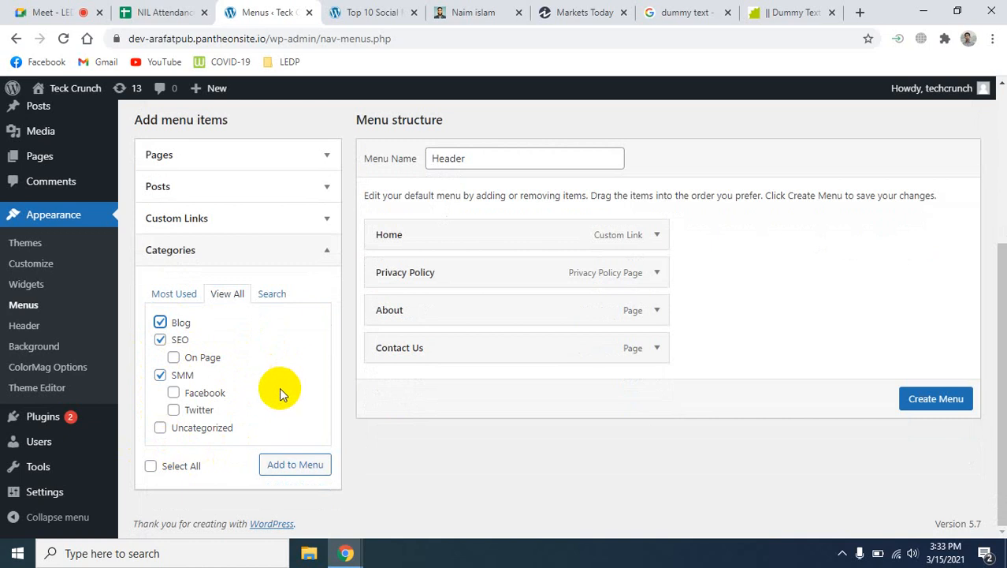
click(295, 470)
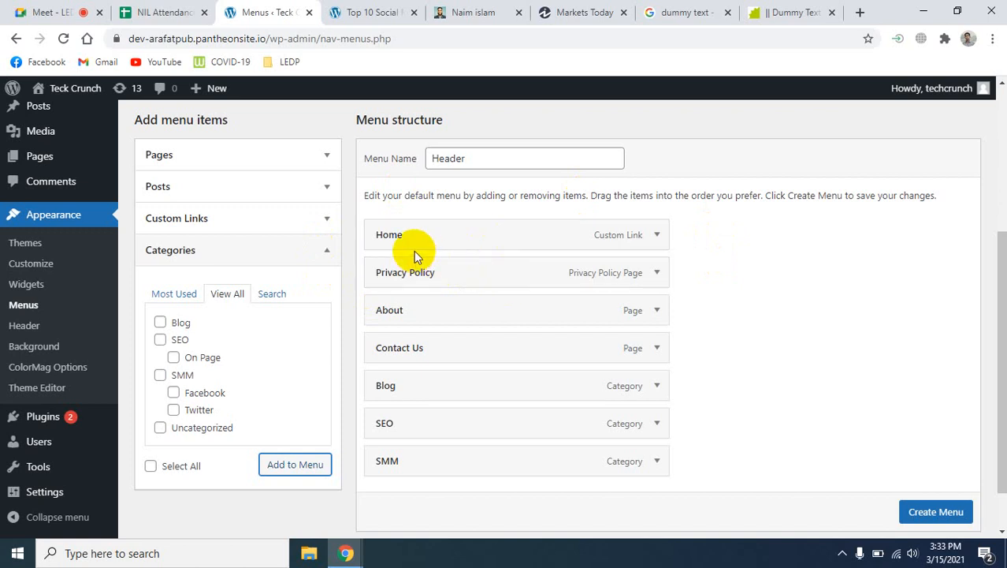
Step: Check the Home item's settings, then remove the Privacy Policy and About pages from the menu structure
click(658, 234)
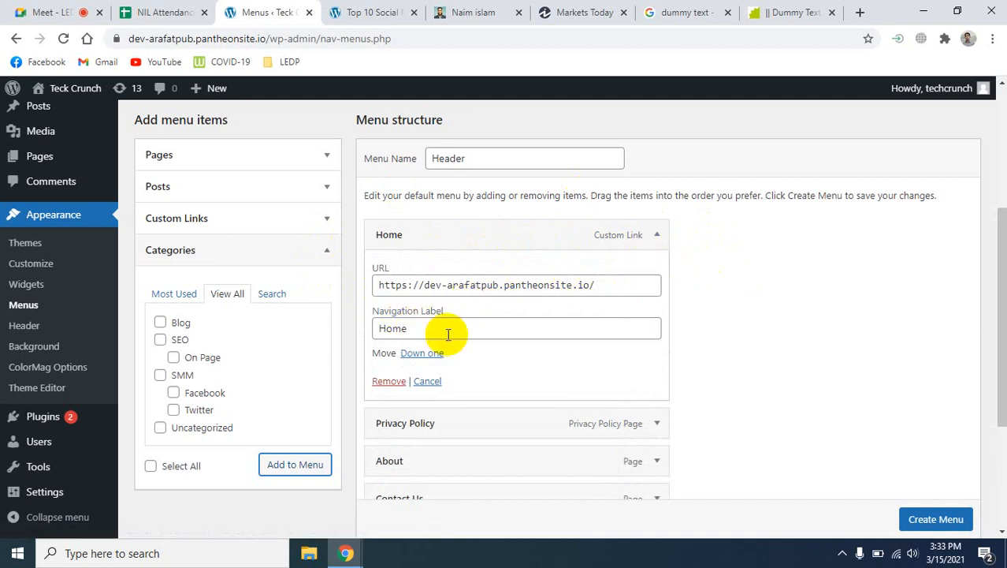
click(654, 240)
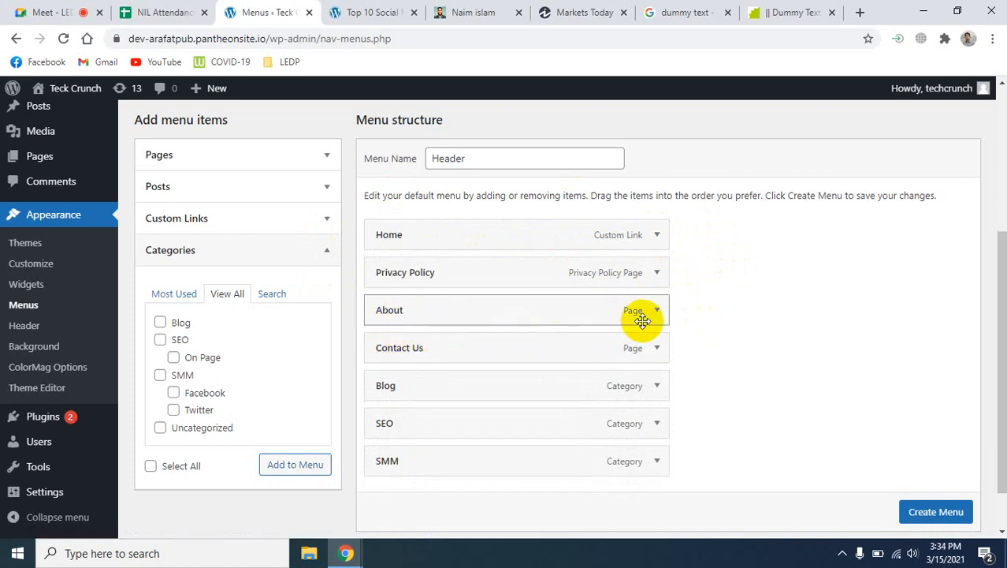
click(657, 273)
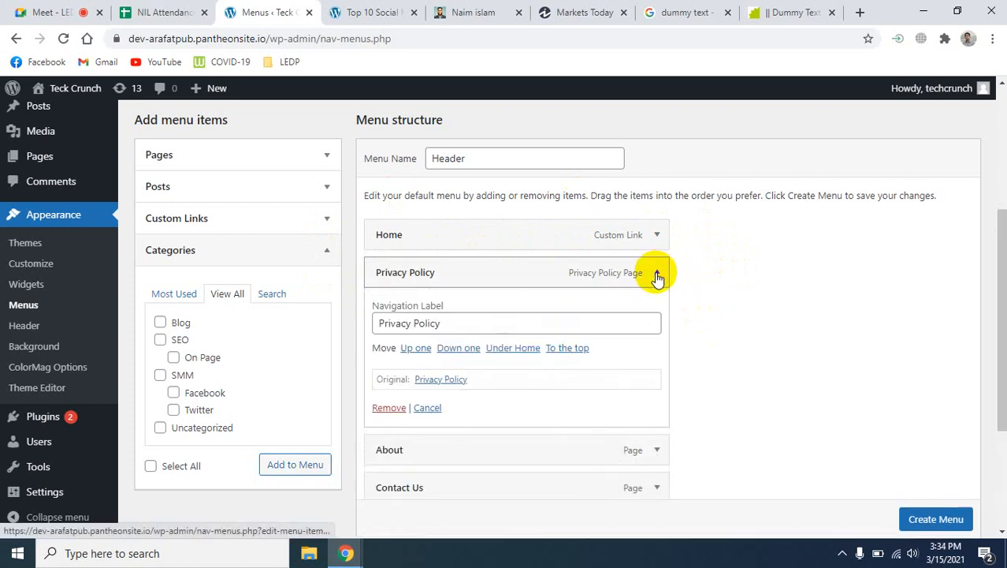
click(388, 409)
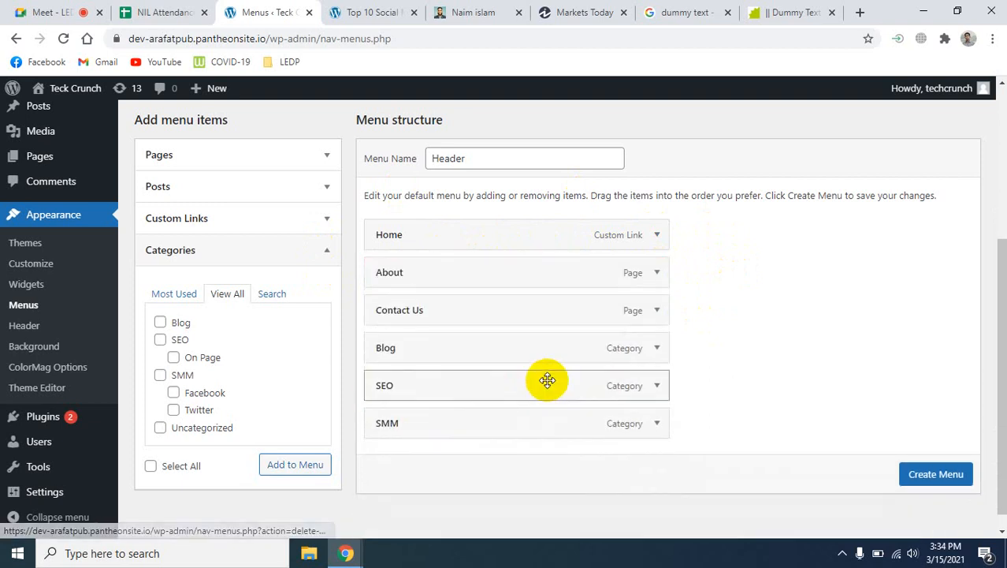
click(658, 273)
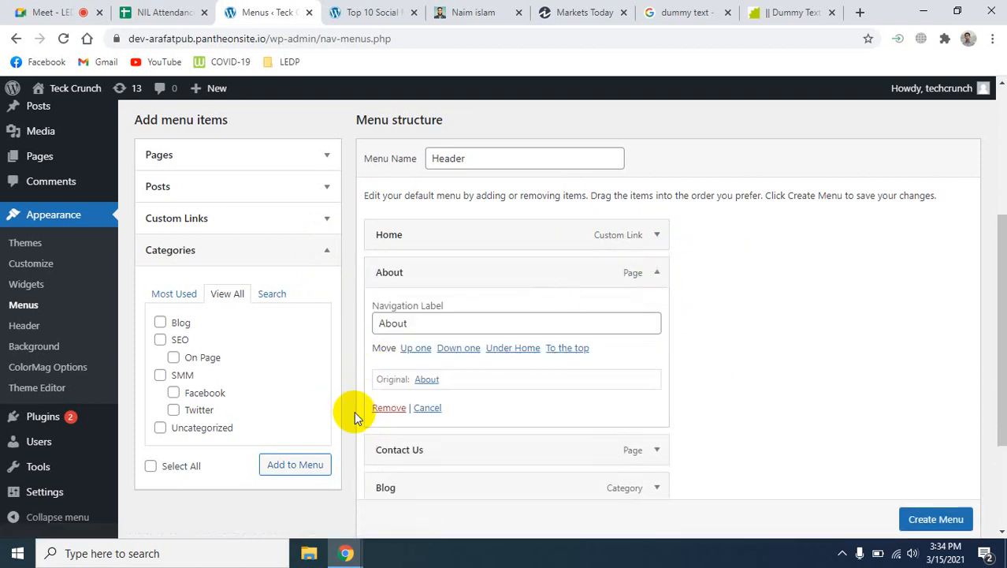
click(389, 409)
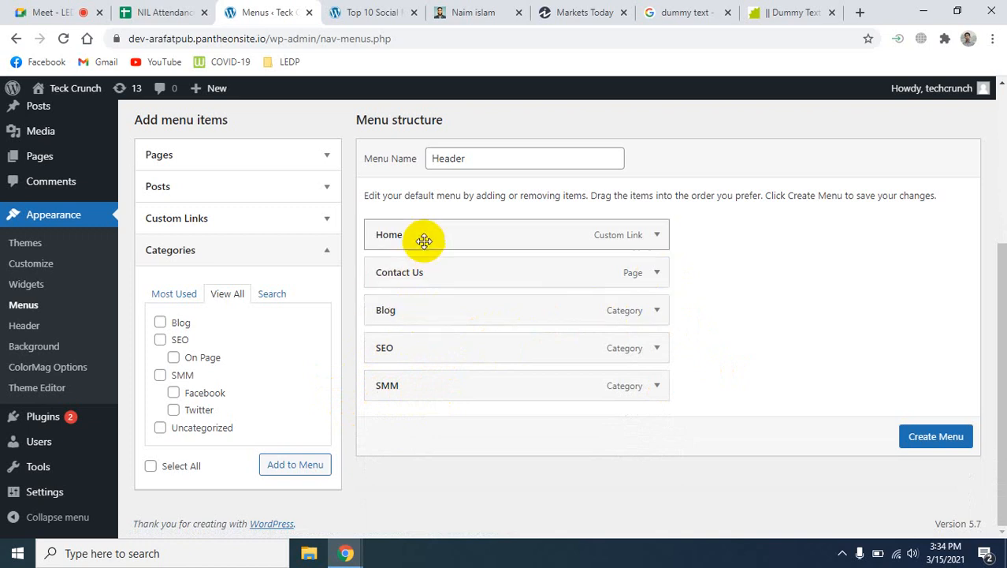
Step: Reorder the menu items to Home, Blog, SEO, SMM, Contact Us and create the Header menu
drag(430, 313, 430, 271)
drag(428, 354, 453, 310)
drag(452, 390, 422, 312)
drag(443, 351, 414, 352)
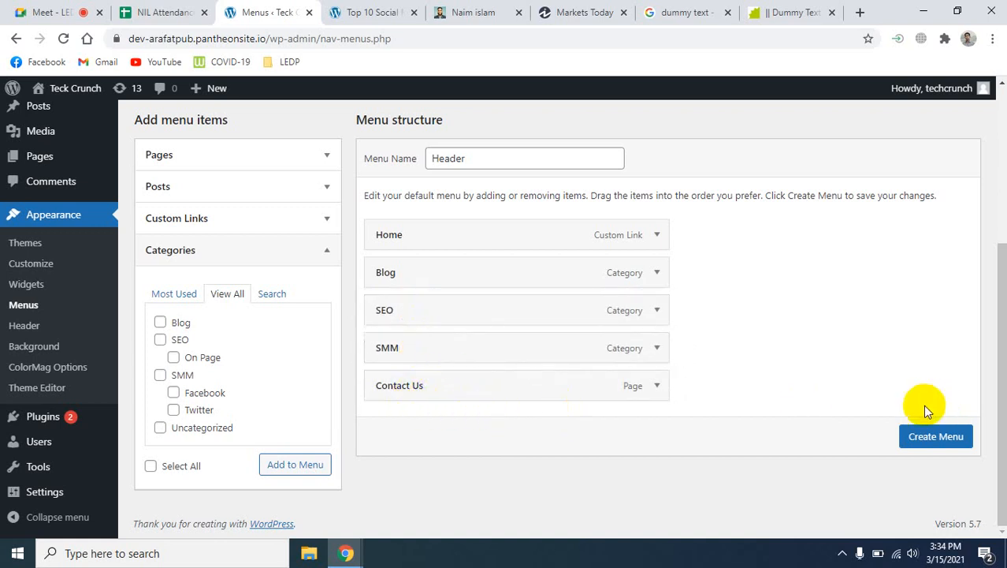
scroll(757, 396, up, 3)
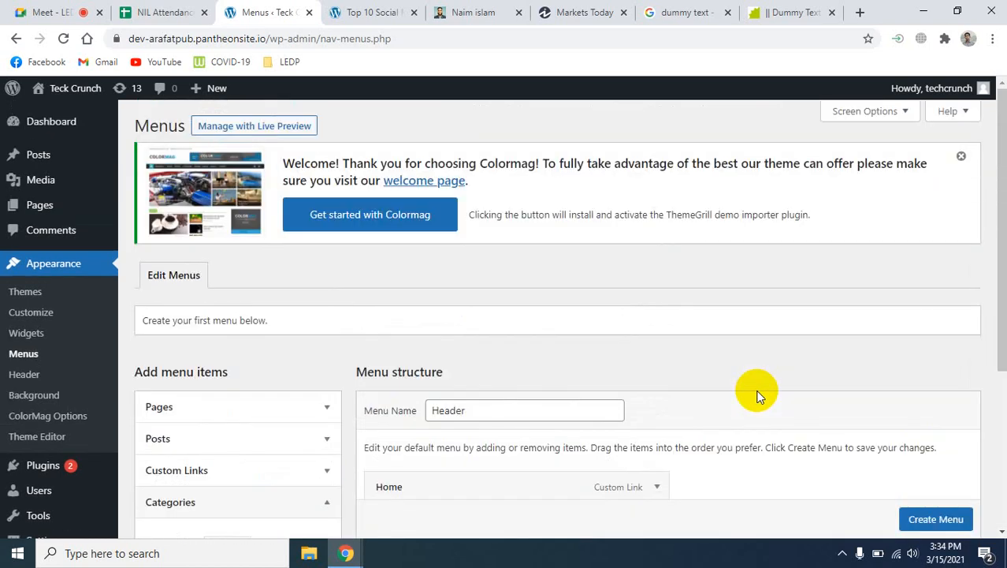
scroll(756, 396, down, 3)
click(948, 445)
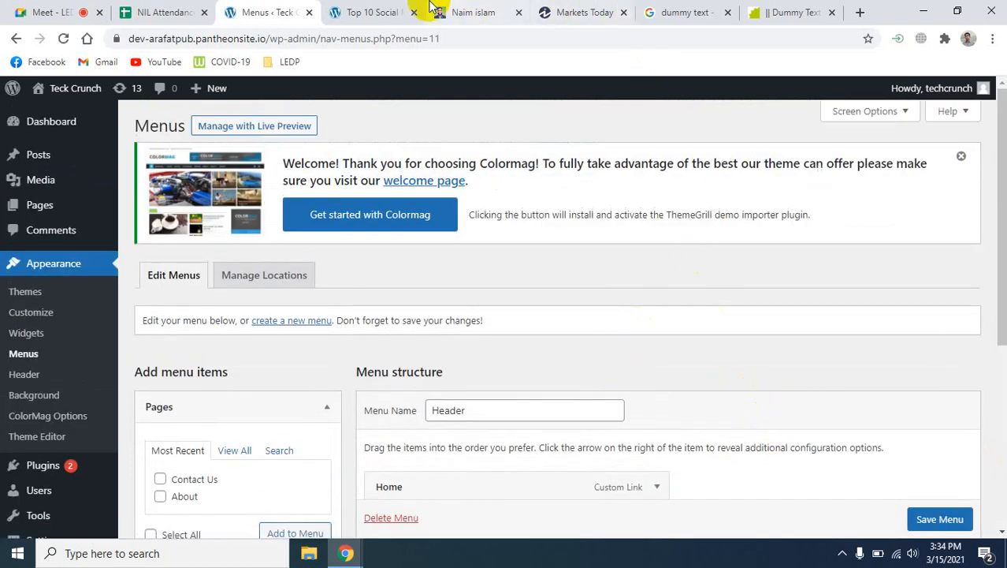
Step: Reload the live post and check its menu bar for the Header menu's items
click(378, 12)
click(63, 38)
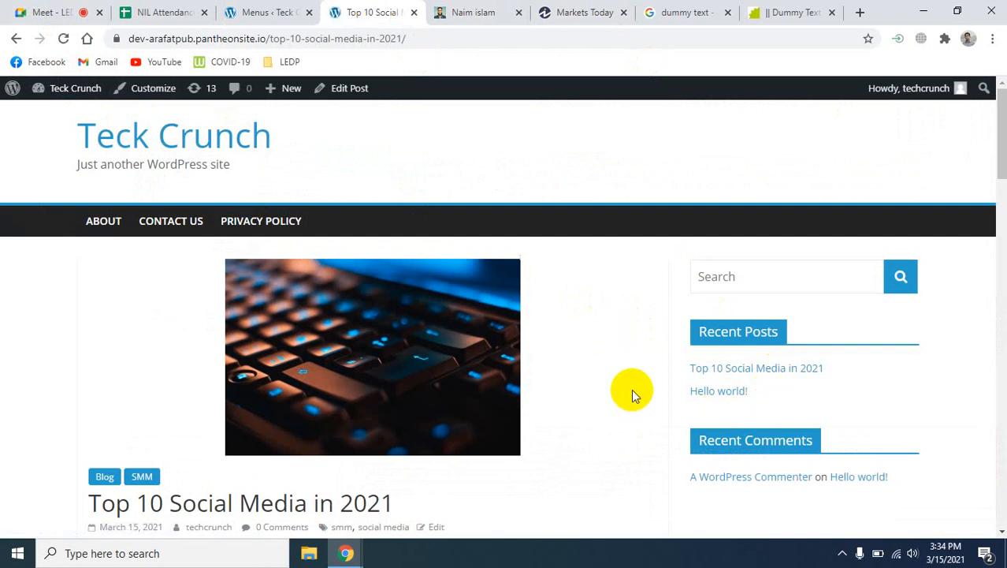
scroll(683, 374, down, 20)
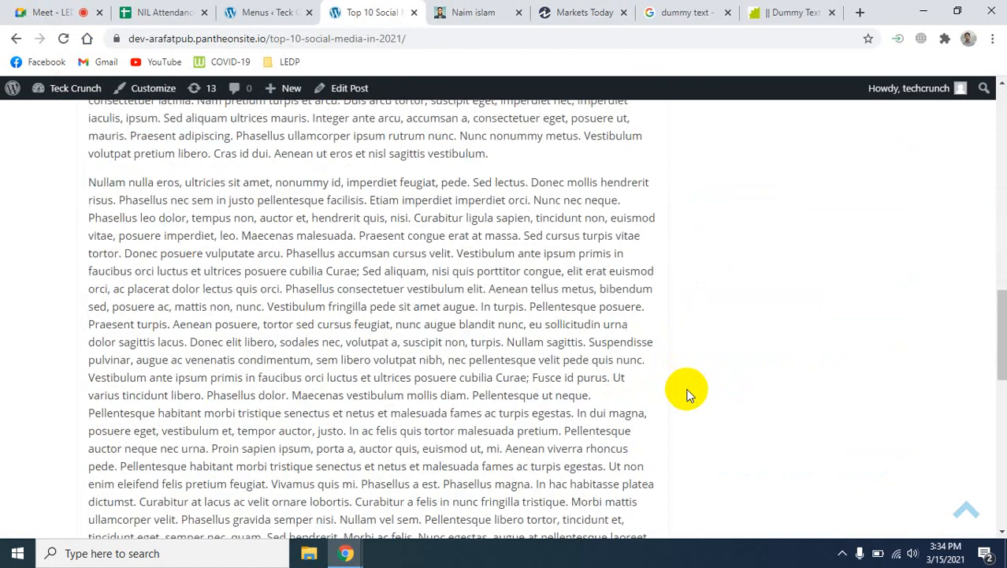
scroll(688, 389, up, 20)
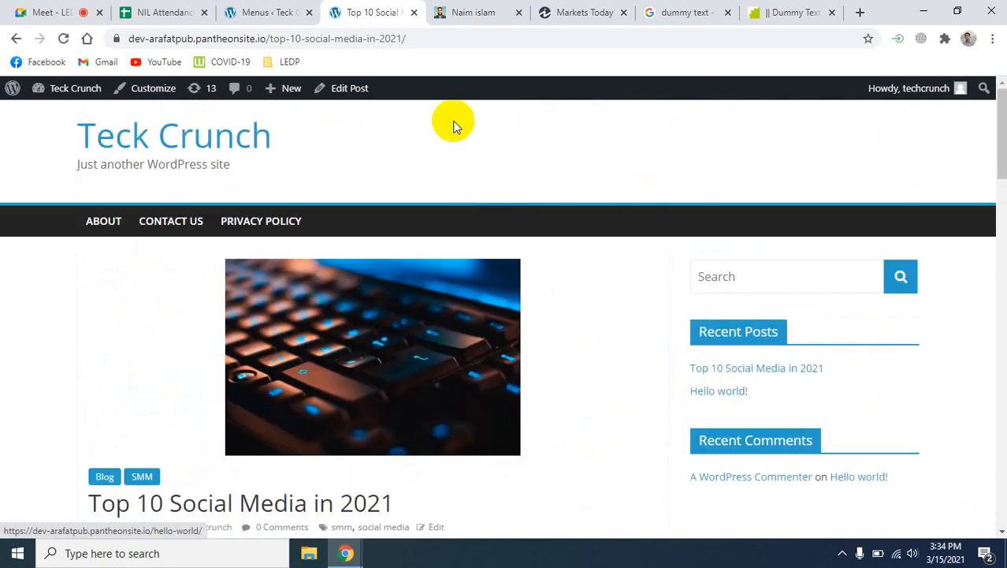
Step: Return to the menu editor, look over the Header menu's structure and save the menu again
click(284, 11)
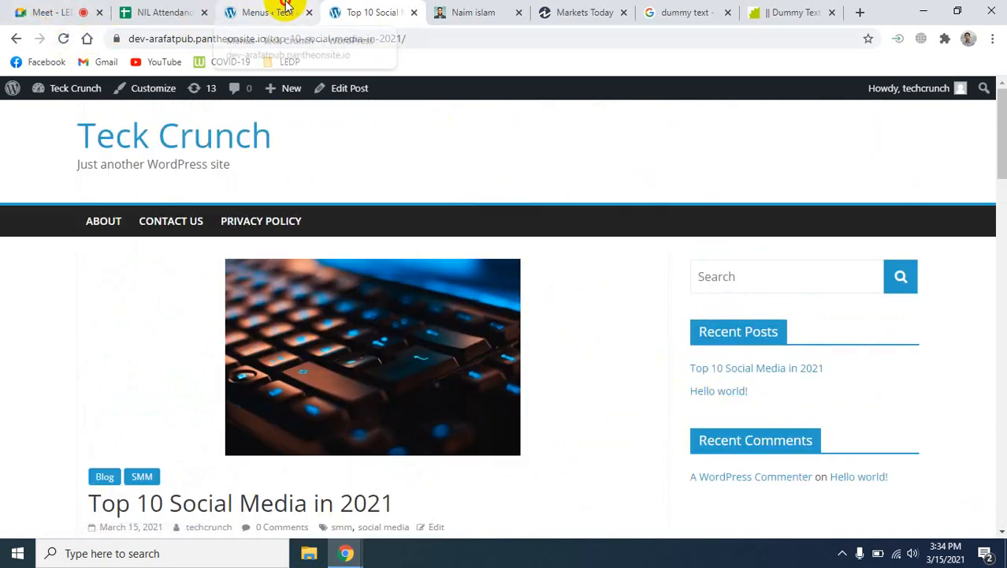
scroll(818, 436, down, 3)
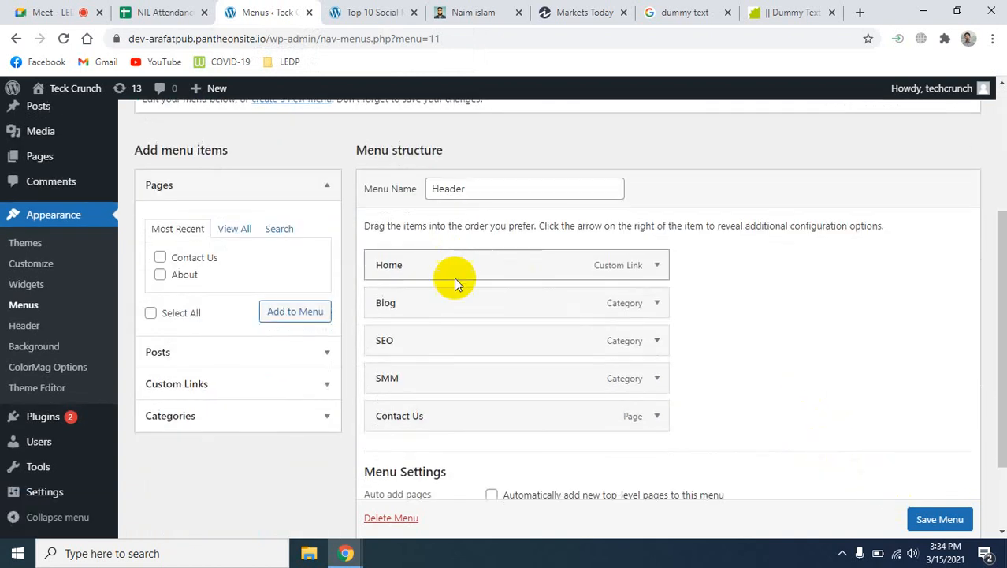
scroll(935, 522, down, 1)
click(936, 519)
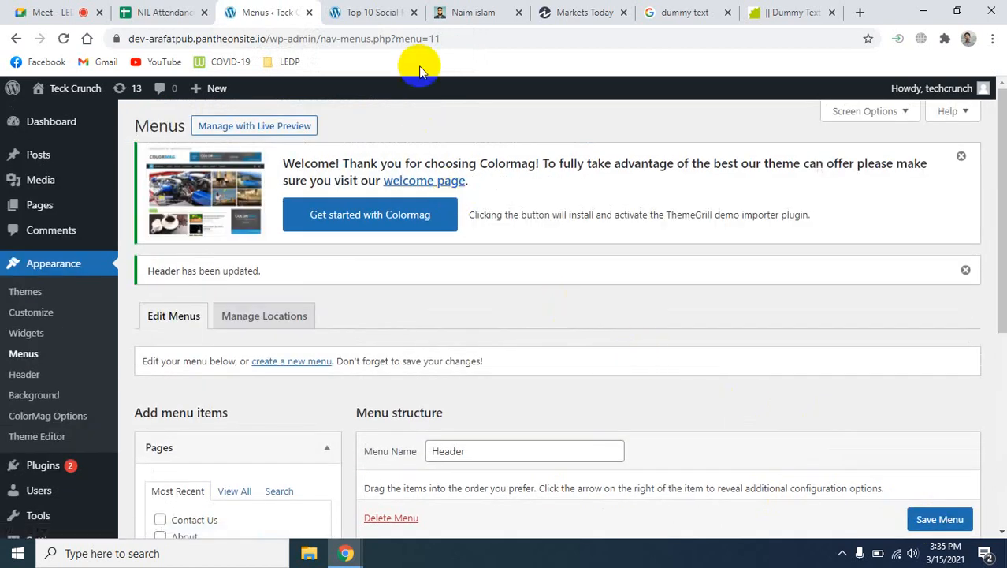
Step: Reload the live post once more after saving and look through the page and its menu bar
click(370, 12)
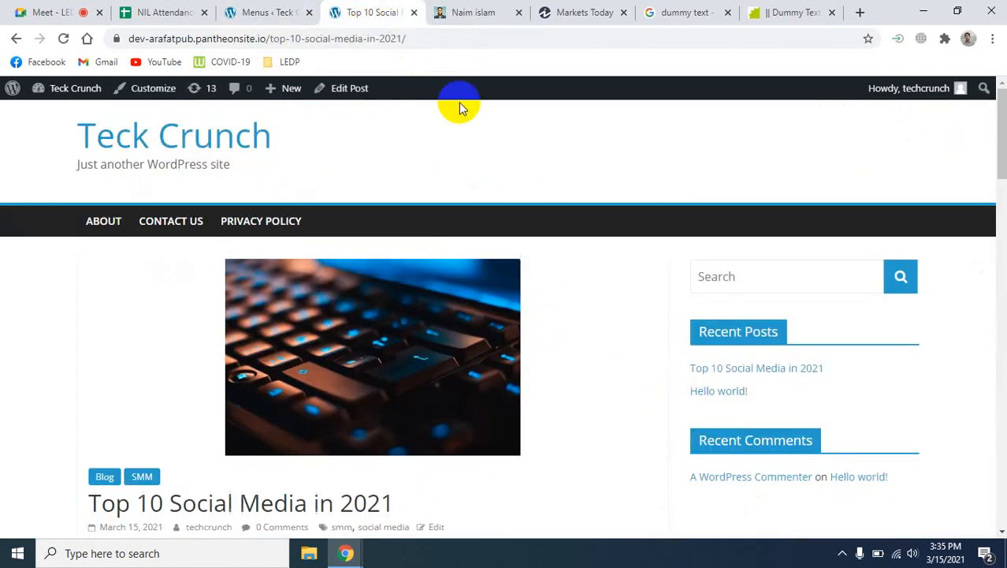
click(64, 38)
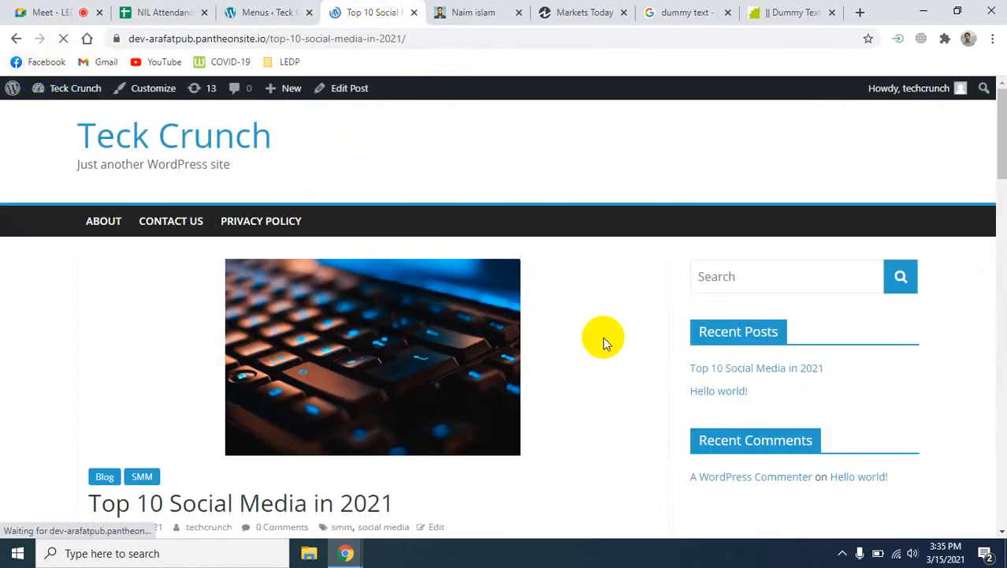
scroll(635, 378, down, 4)
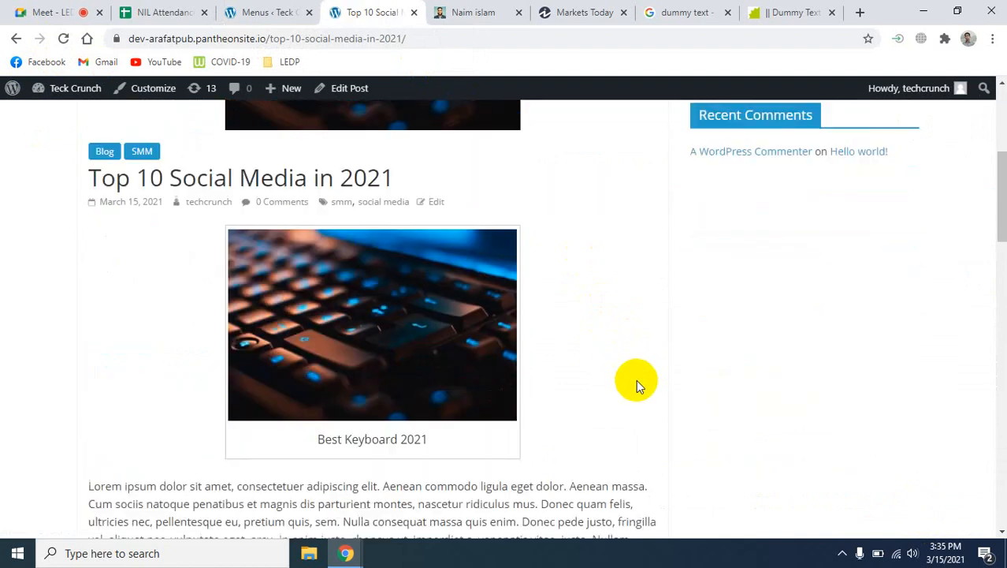
scroll(637, 380, down, 10)
scroll(642, 388, up, 15)
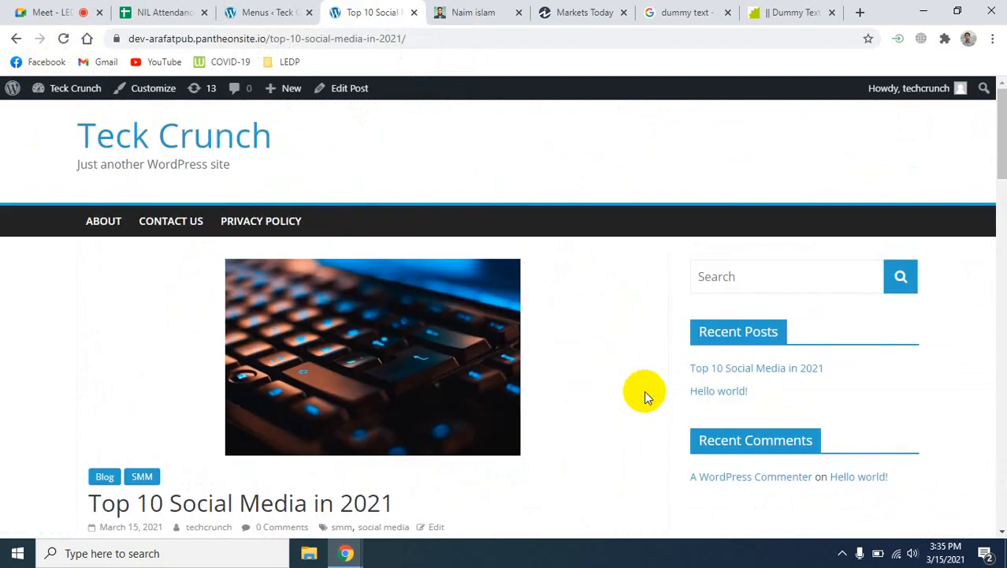
scroll(644, 390, down, 2)
scroll(644, 390, up, 2)
Step: Set the Header menu's display location to Primary Menu, save the menu and reload the live post
click(264, 12)
scroll(675, 432, down, 5)
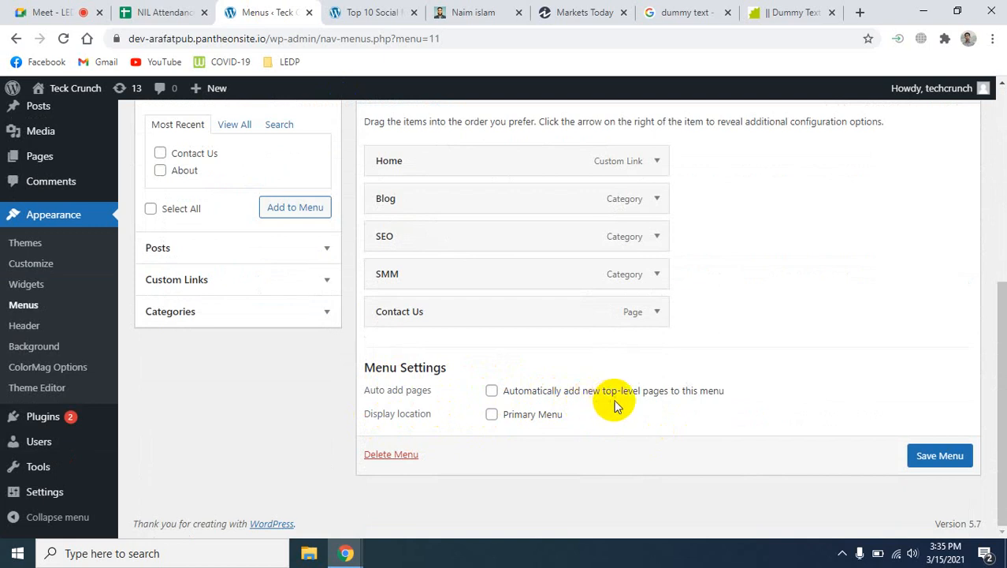
click(492, 416)
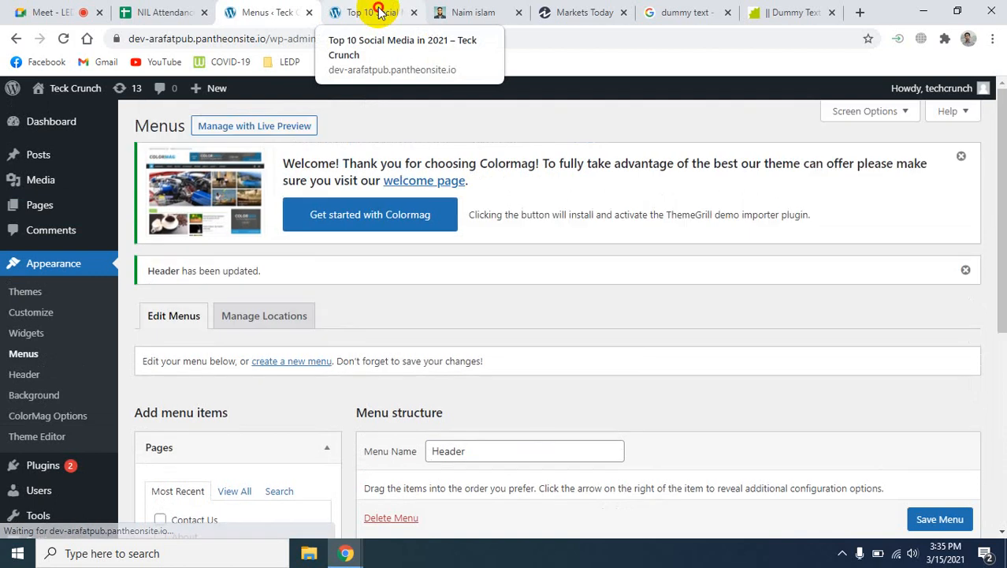
click(380, 12)
click(63, 37)
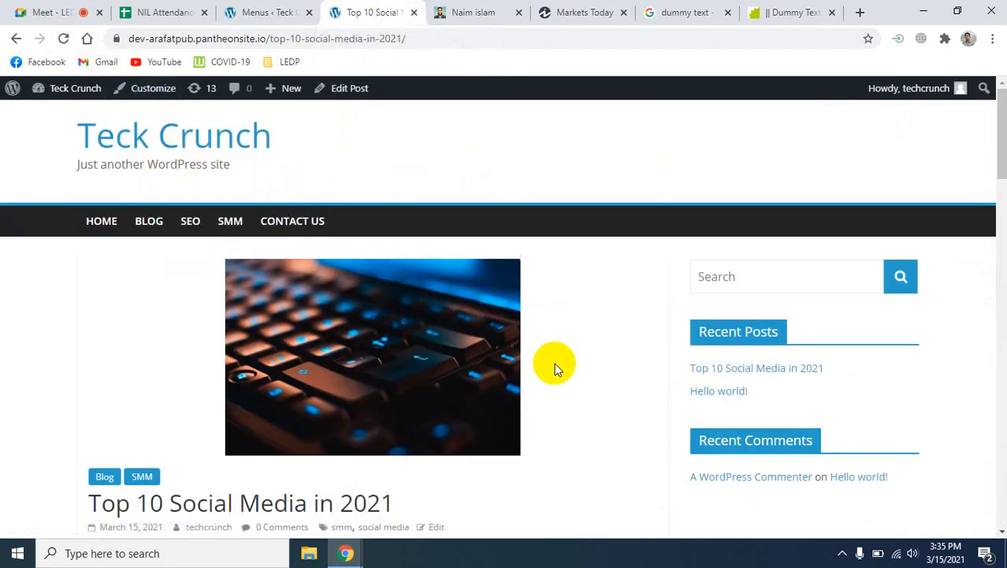
Step: Review the Header menu's items and display location in the menu editor against the reloaded live post
click(238, 11)
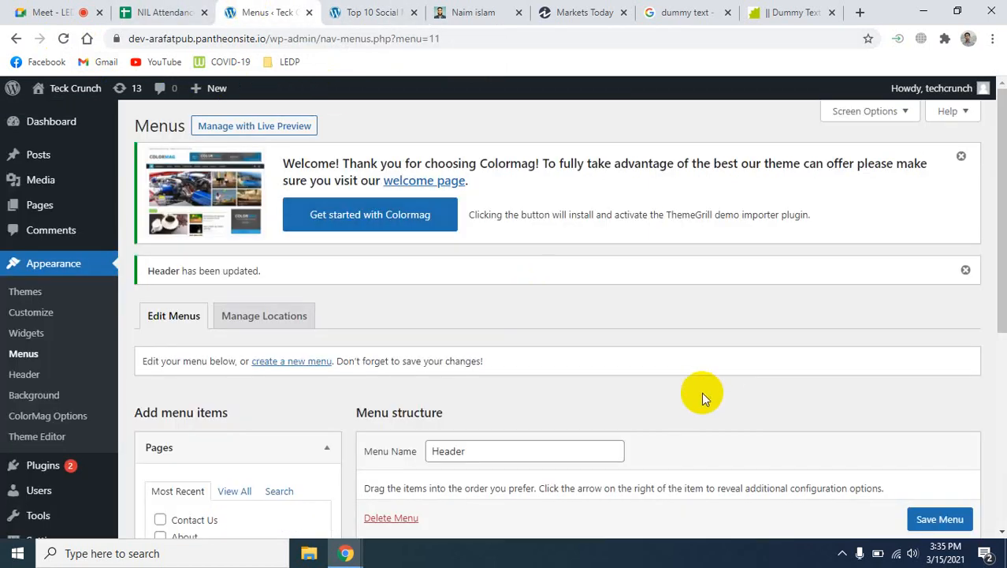
scroll(697, 403, down, 1)
scroll(517, 432, down, 2)
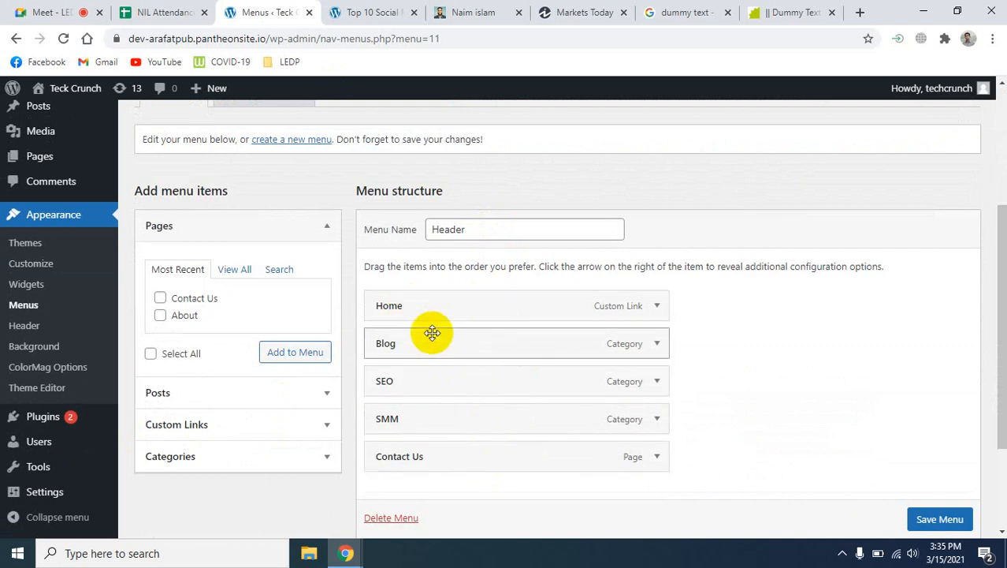
scroll(752, 361, down, 2)
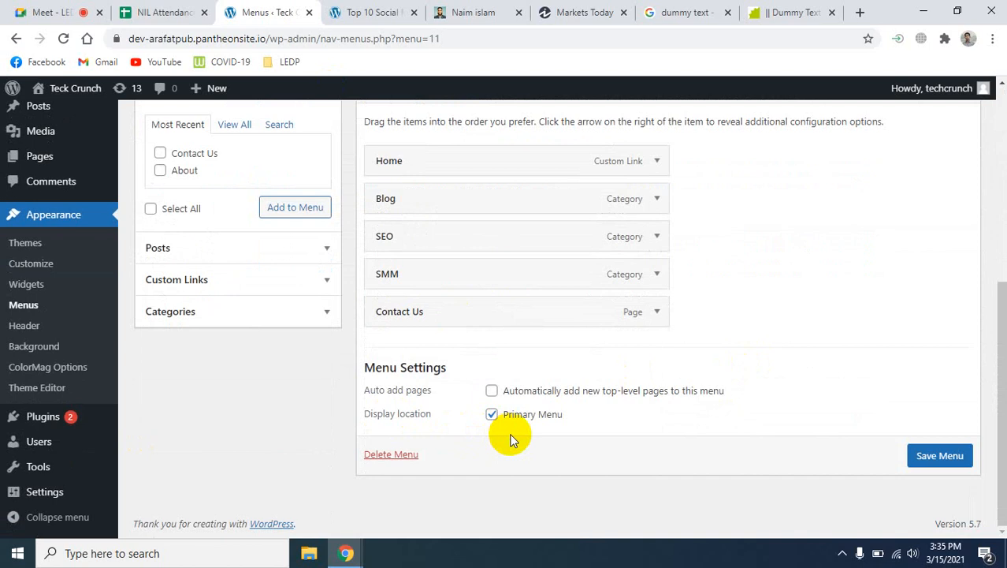
click(386, 12)
click(63, 38)
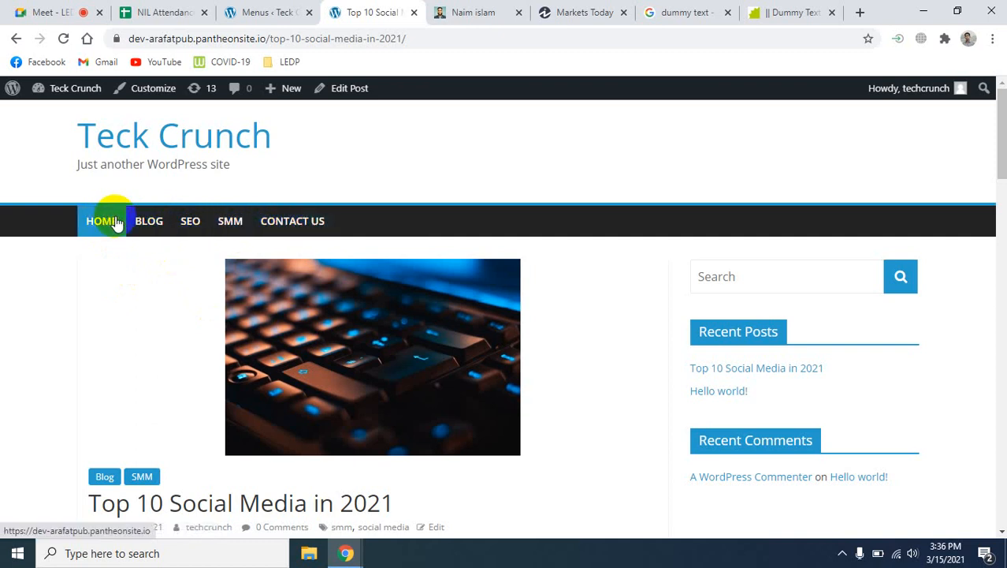
Step: Test the live site's menu bar by opening the SEO category page and the Home page
click(190, 226)
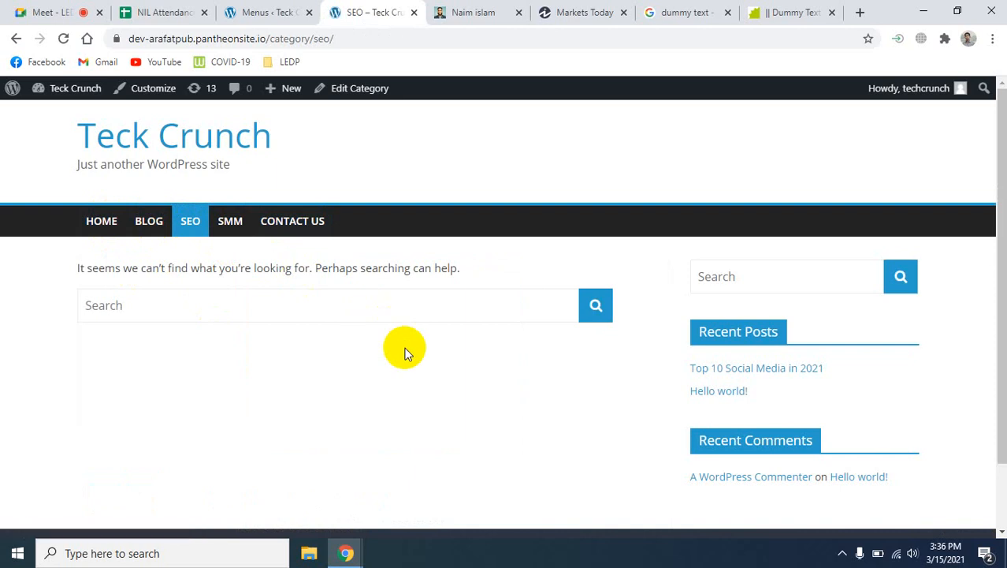
scroll(472, 427, down, 2)
scroll(474, 427, up, 2)
click(119, 224)
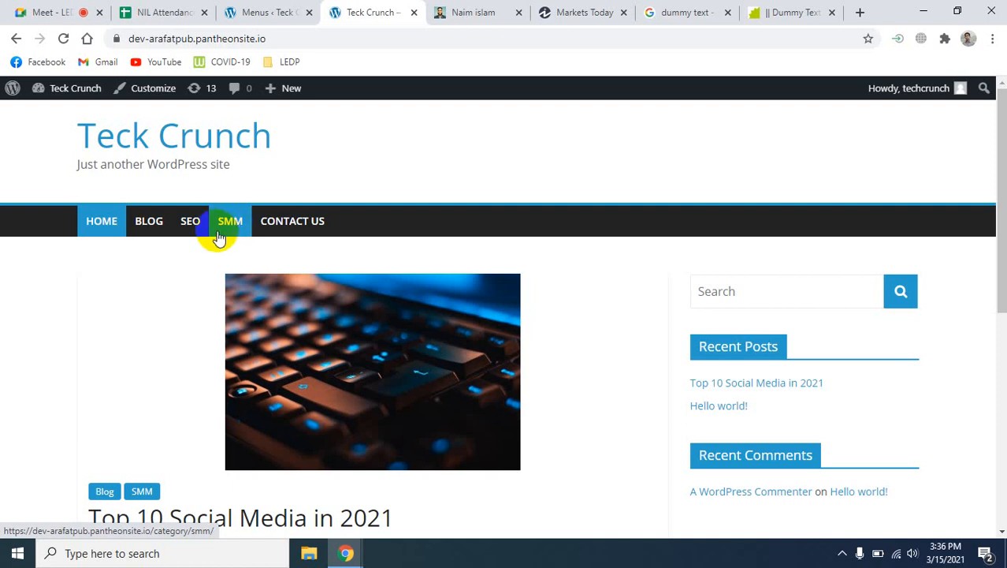
Step: Add all categories, including the On Page, Facebook and Twitter subcategories, to the Header menu and save it
click(264, 11)
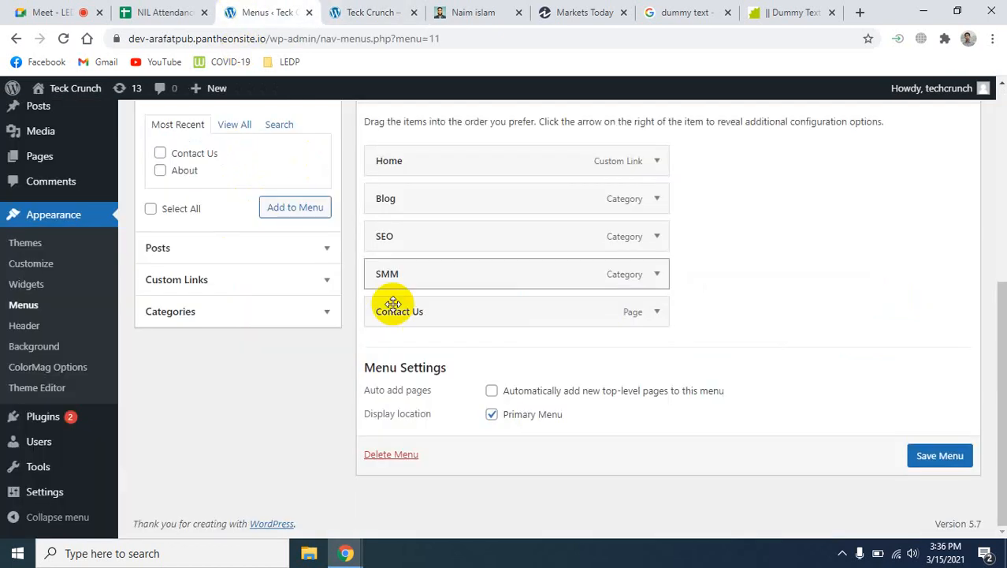
click(223, 317)
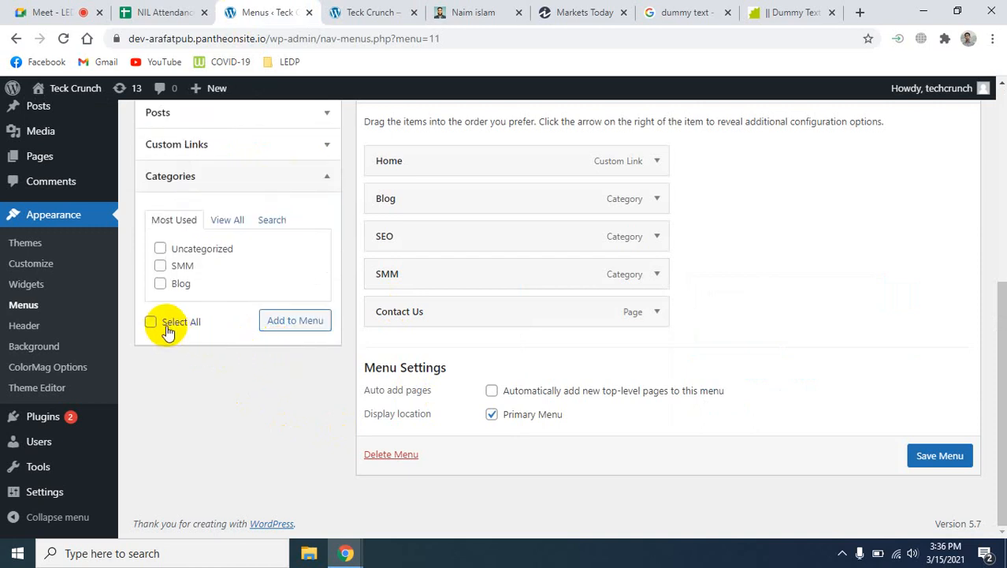
click(229, 221)
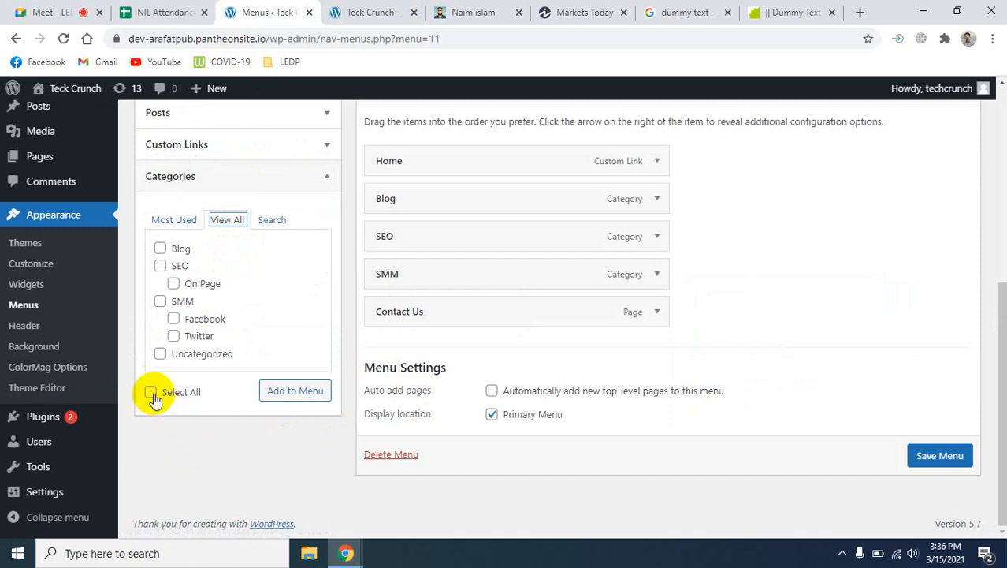
click(285, 399)
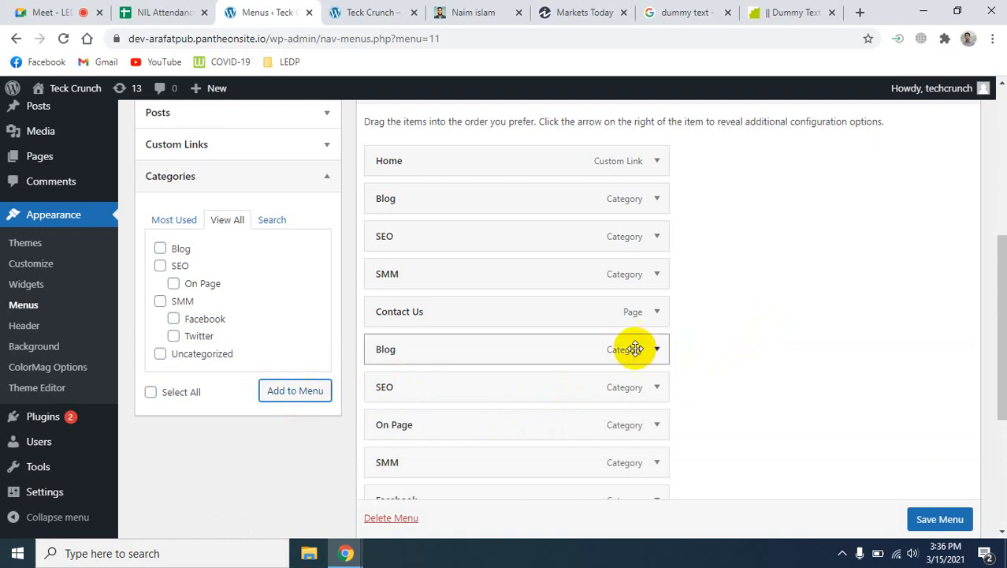
scroll(682, 383, down, 6)
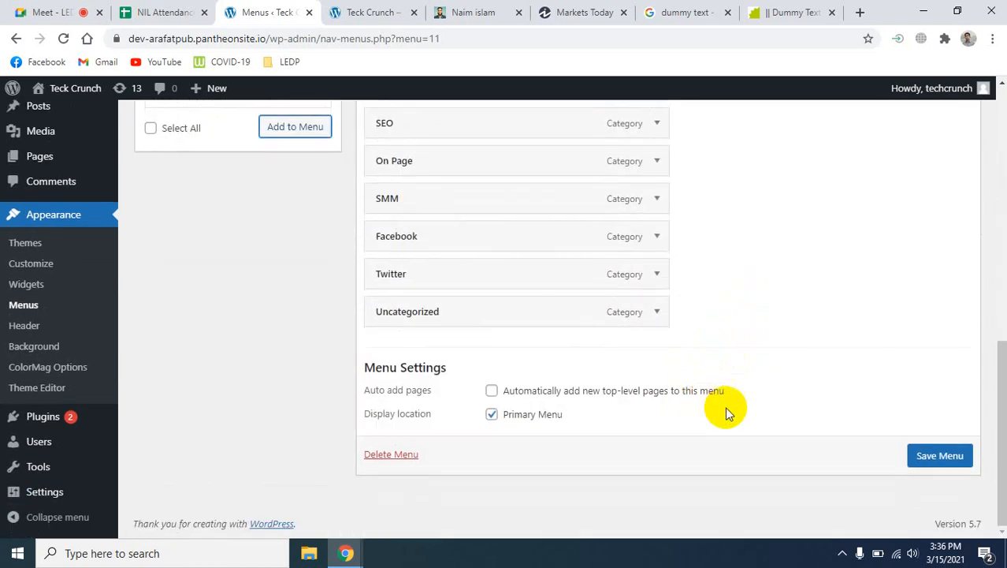
click(940, 455)
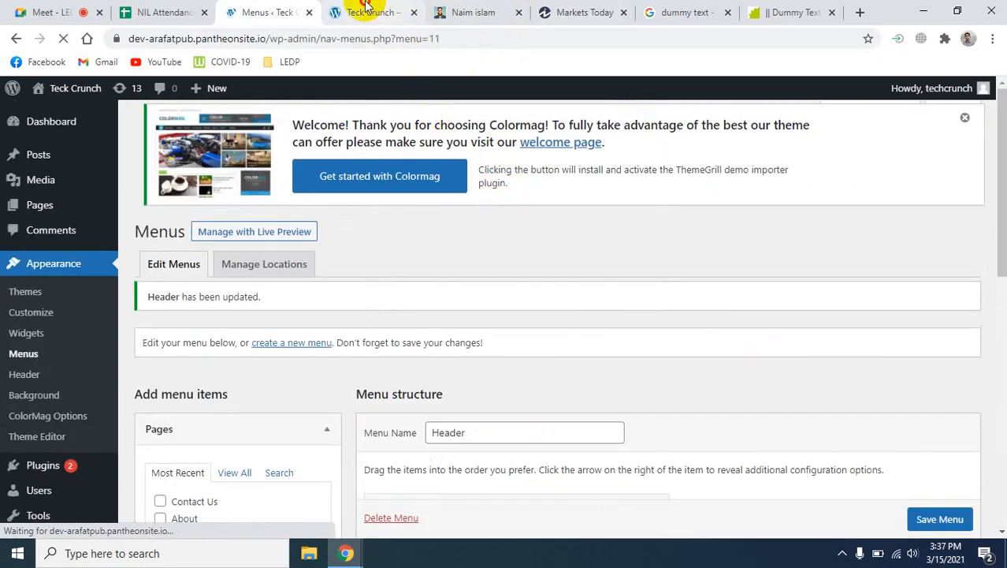
Step: Reload the live home page to check its menu bar, and return to the menu editor
click(365, 9)
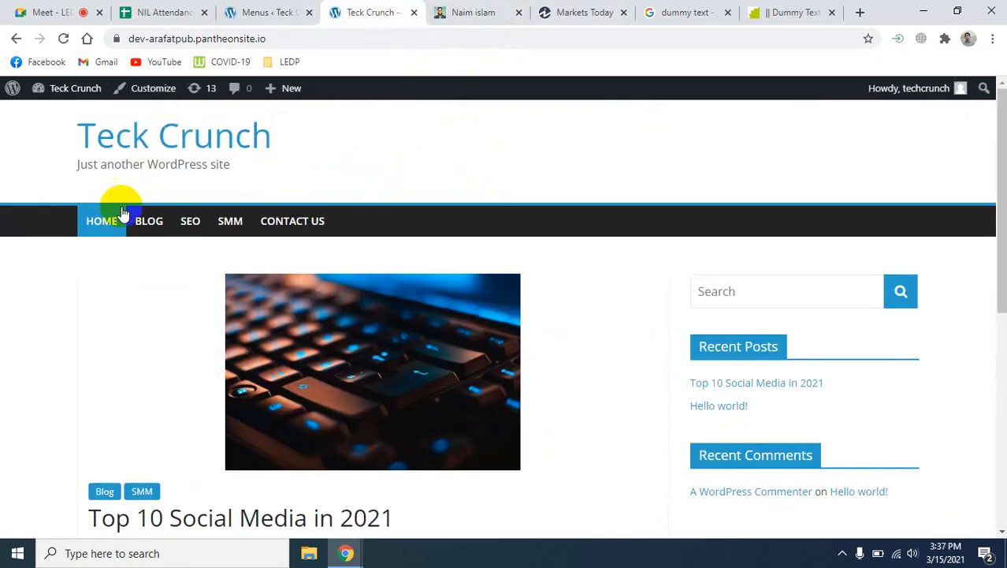
click(65, 38)
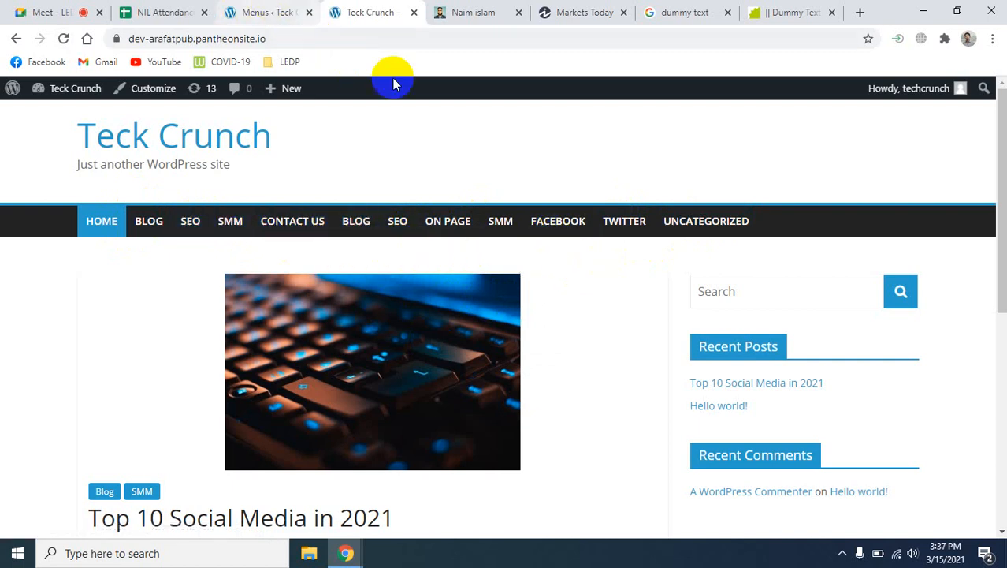
click(263, 11)
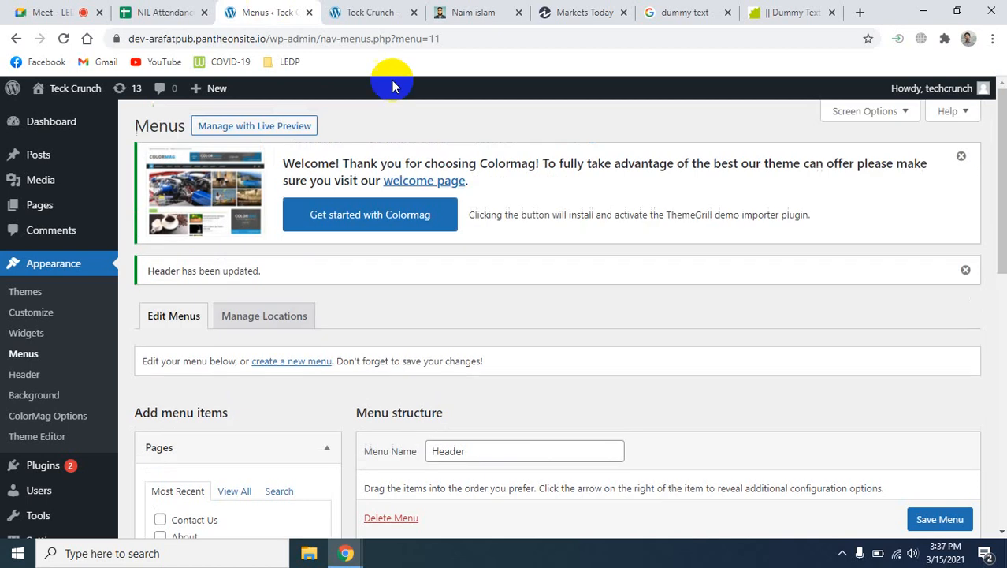
Step: Remove the duplicate Blog, SEO and SMM category items listed below Contact Us from the Header menu
scroll(680, 375, down, 6)
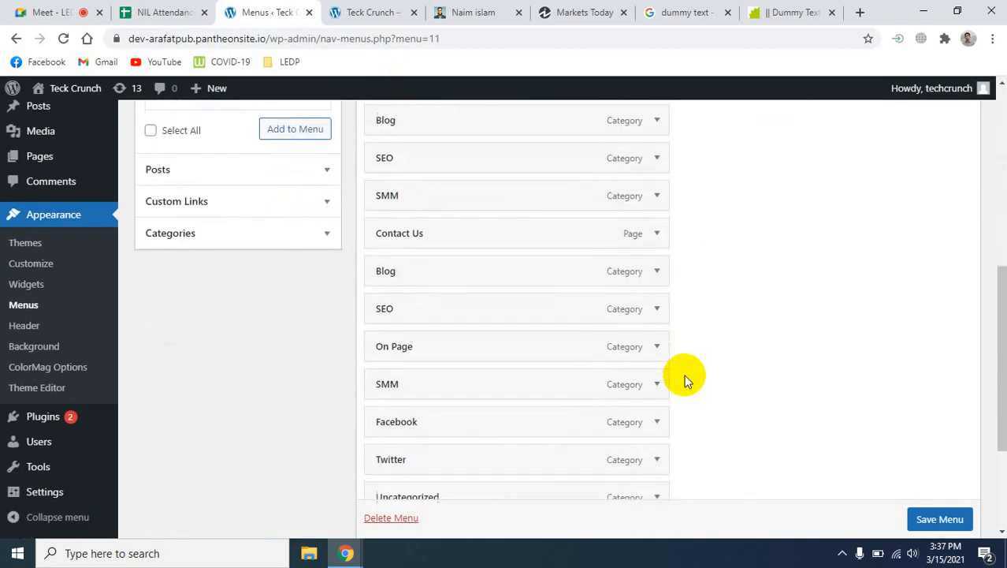
scroll(687, 374, down, 1)
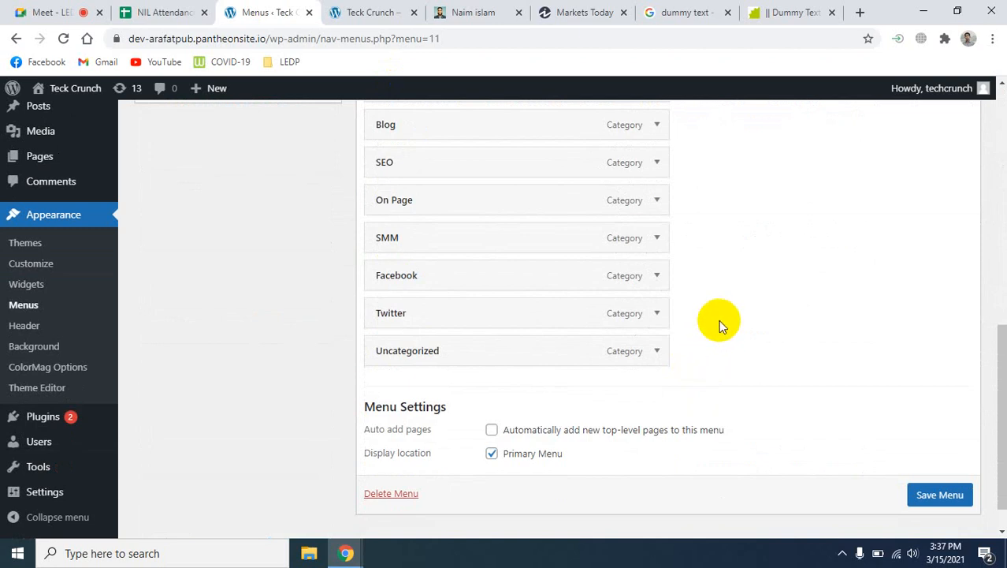
scroll(719, 319, up, 4)
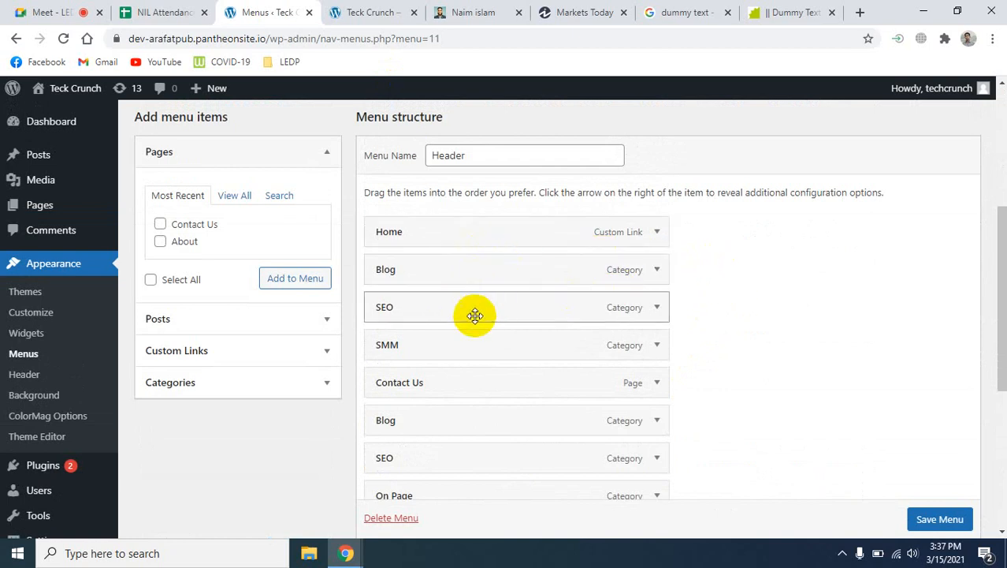
scroll(788, 370, down, 2)
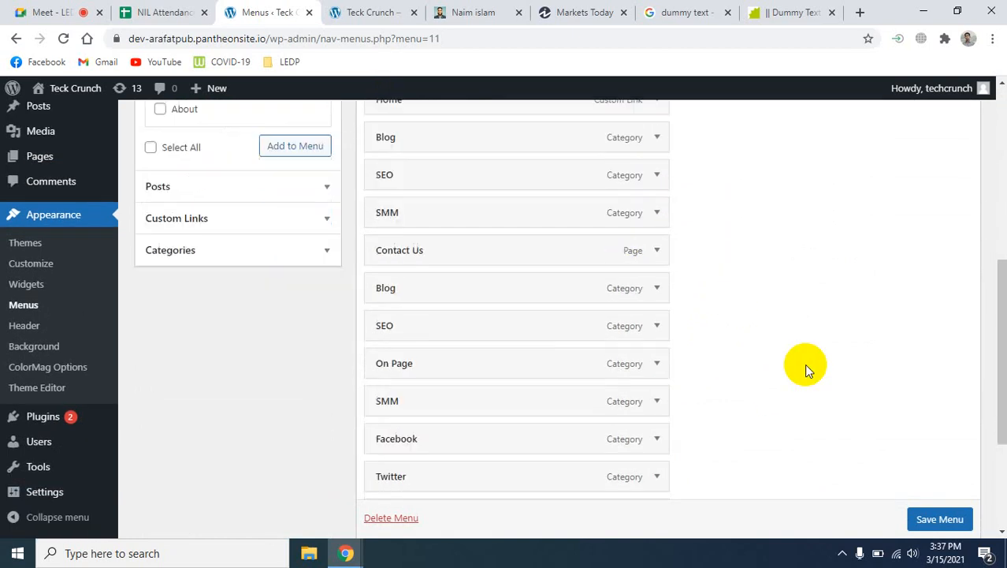
click(657, 273)
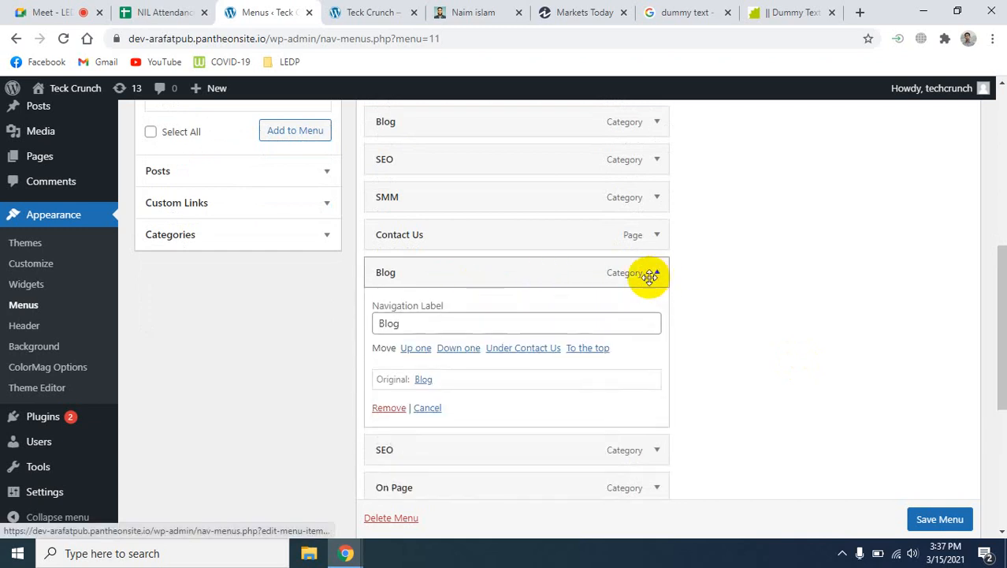
click(387, 409)
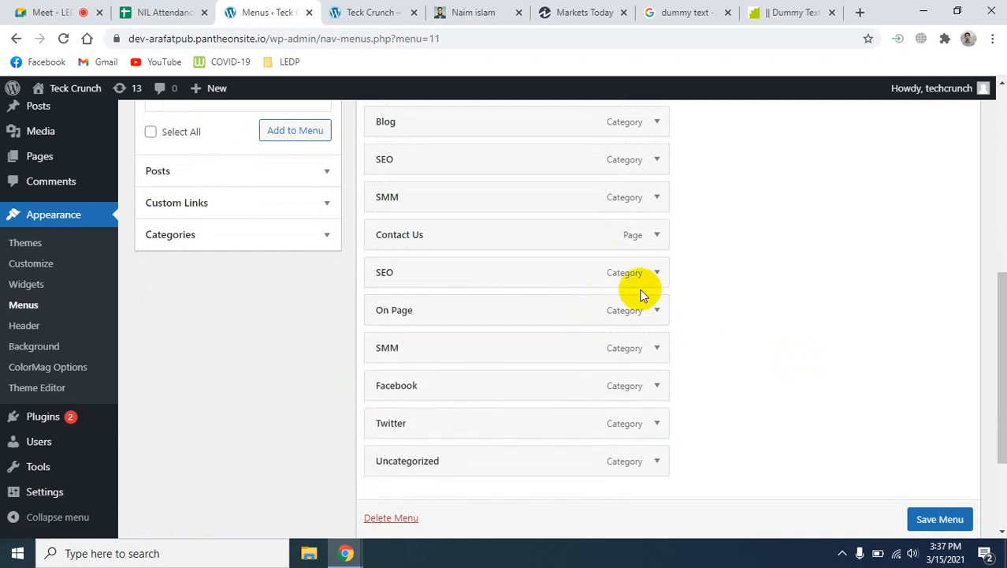
click(656, 272)
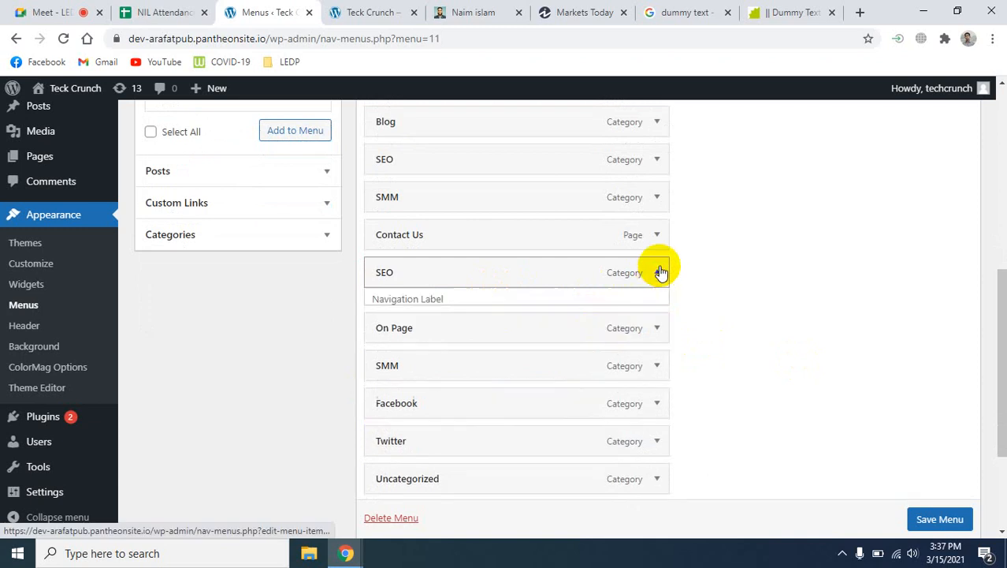
click(390, 407)
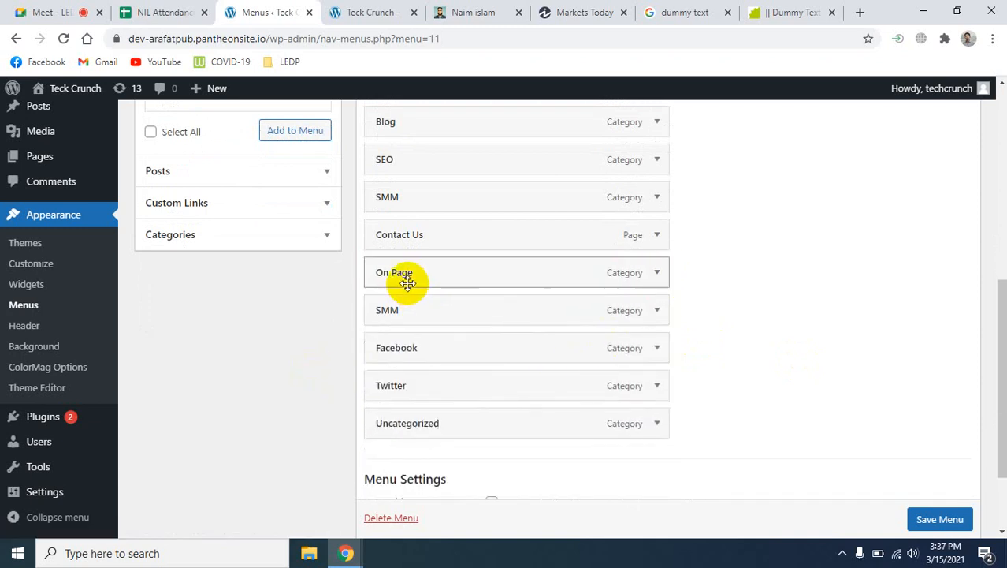
click(658, 310)
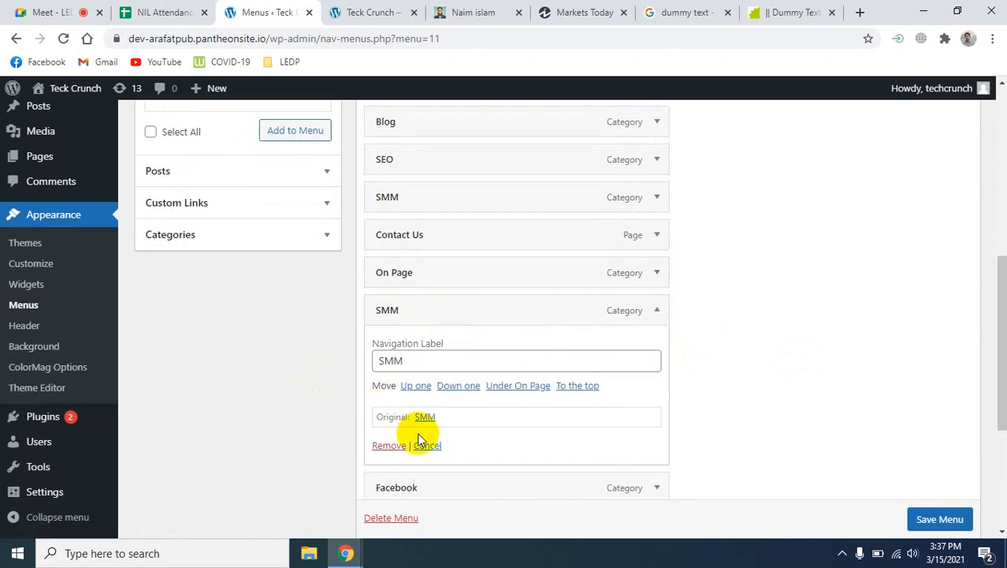
click(388, 446)
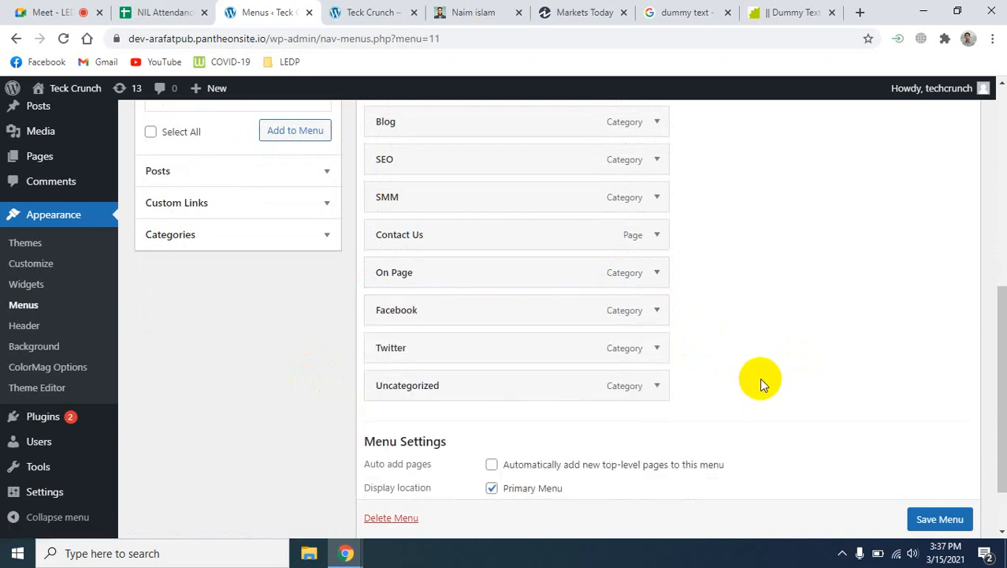
Step: Remove the Uncategorized category item from the end of the Header menu
click(655, 386)
scroll(499, 434, down, 2)
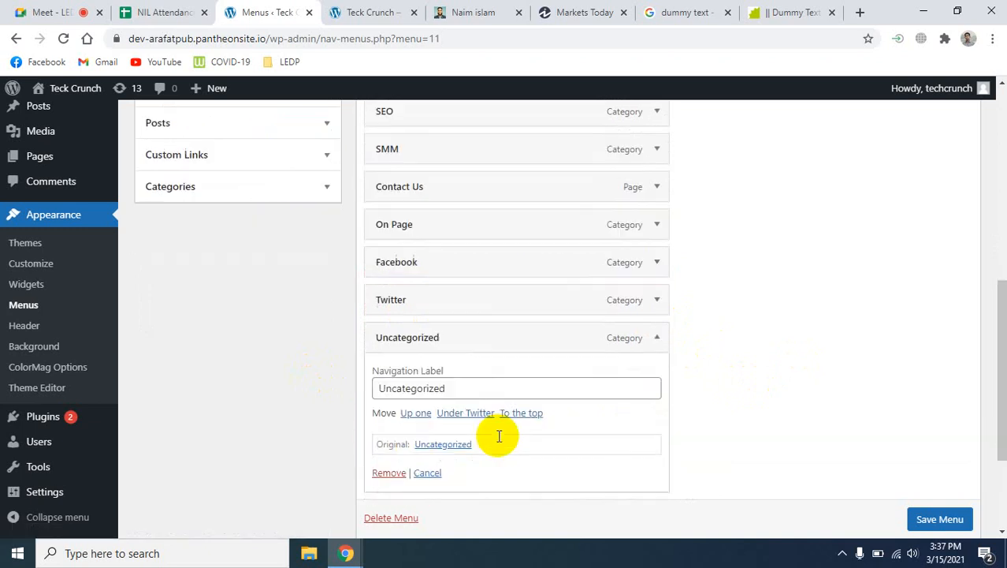
click(388, 372)
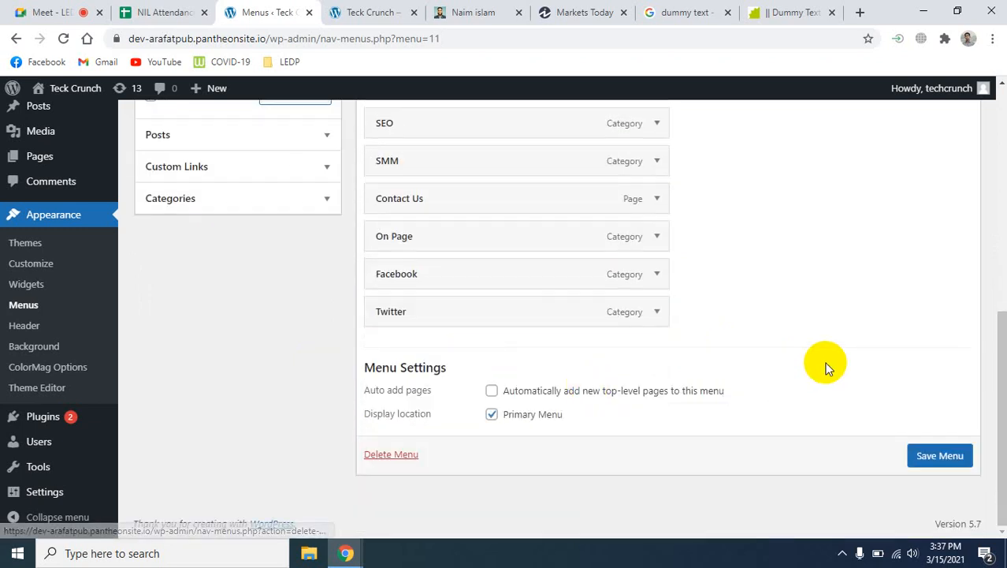
Step: Nest On Page as a sub item under SEO, and Facebook and Twitter as sub items under SMM
scroll(749, 304, up, 1)
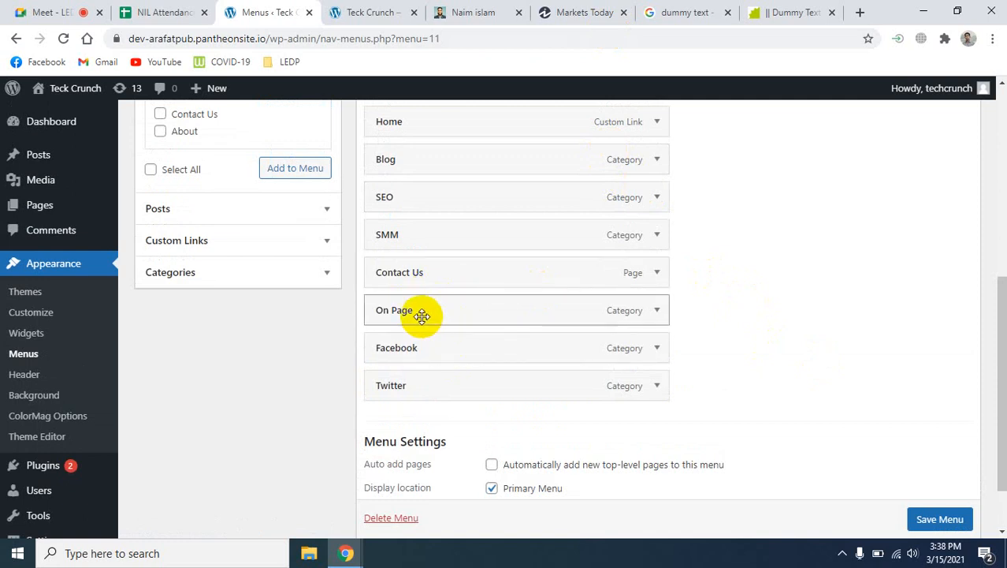
drag(421, 315, 400, 214)
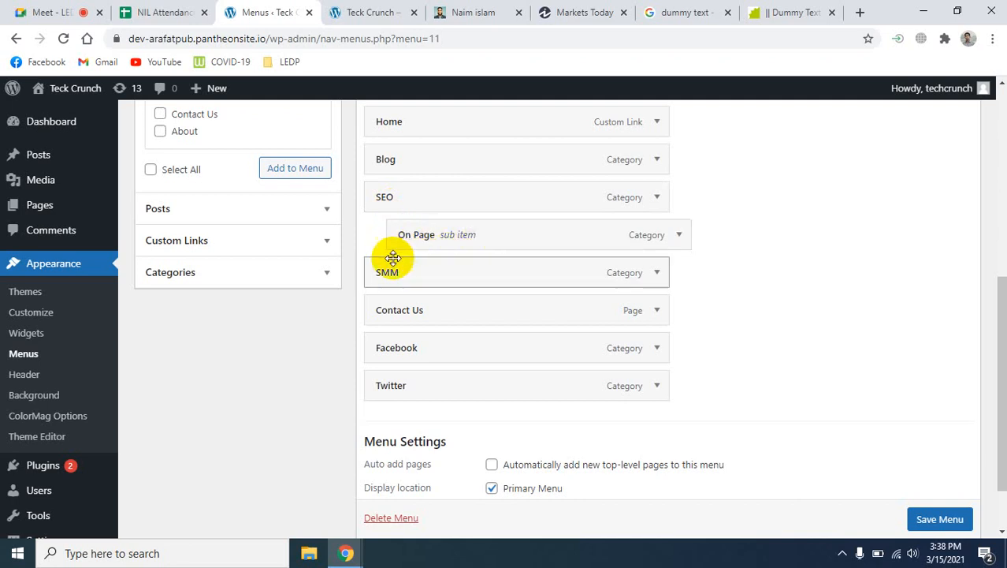
scroll(700, 283, down, 2)
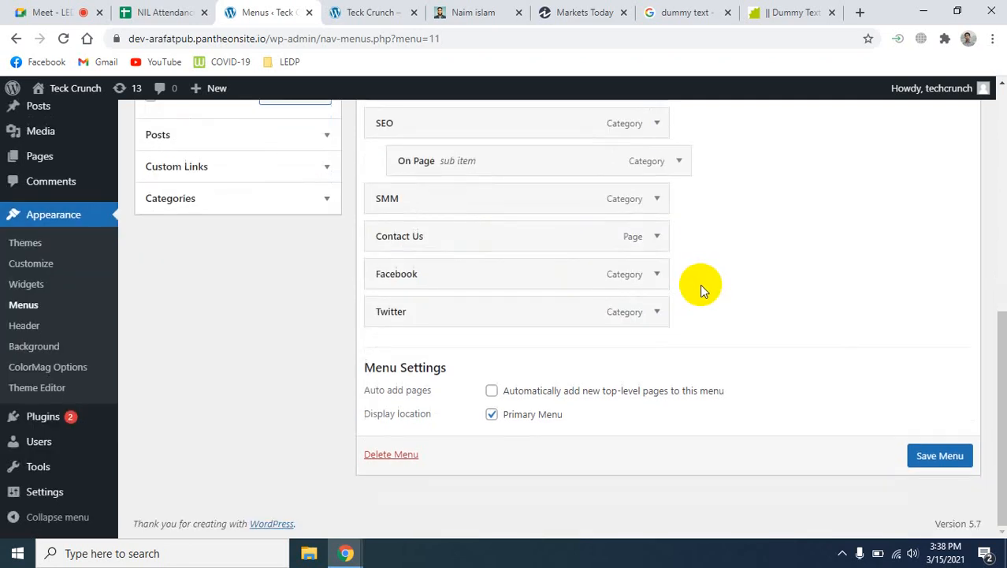
mouse_move(426, 280)
mouse_down()
mouse_move(425, 232)
mouse_move(422, 272)
mouse_move(400, 275)
mouse_move(427, 274)
mouse_up()
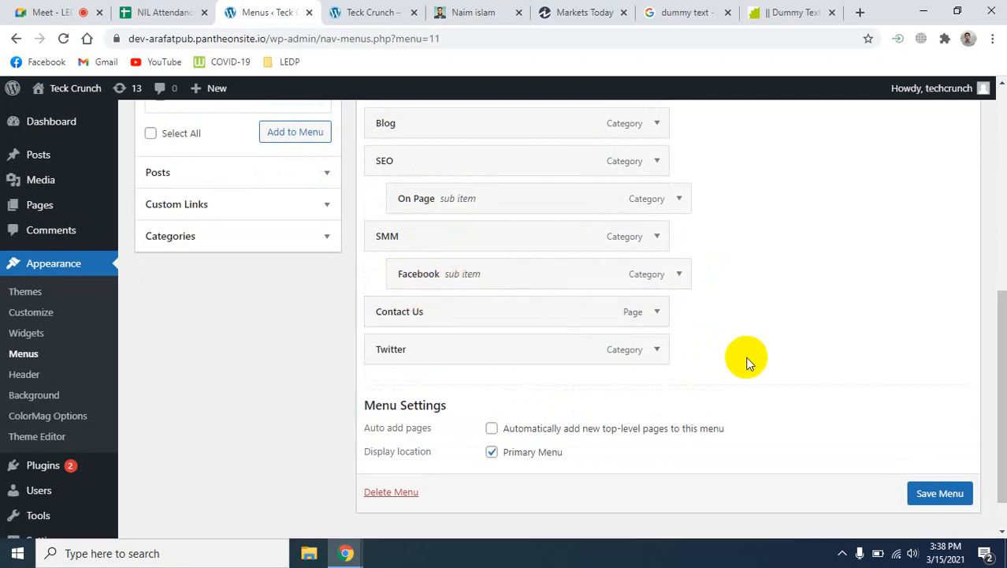
scroll(709, 351, down, 1)
drag(465, 316, 441, 304)
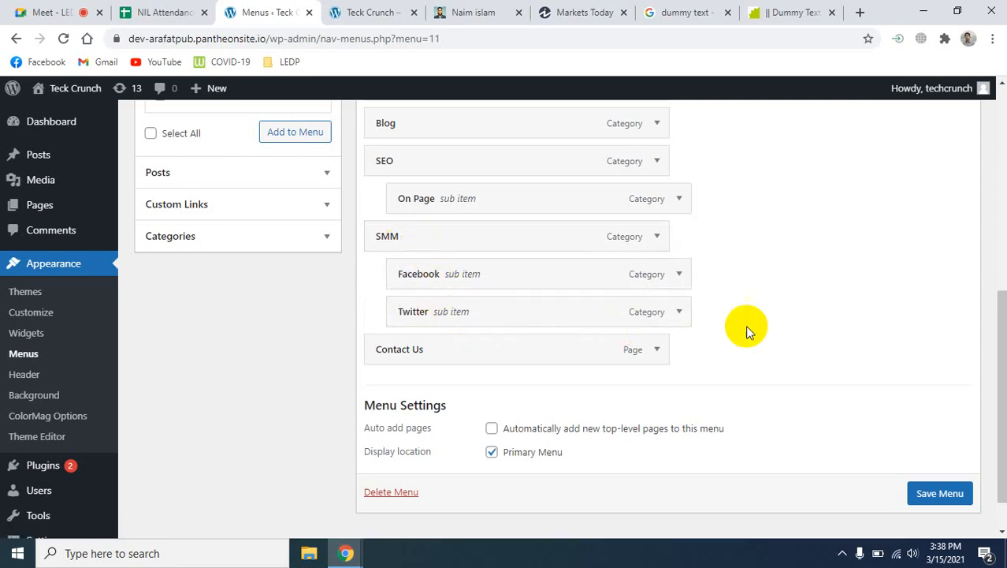
Step: Try nesting Twitter one level deeper under Facebook, and move it back to a direct sub item of SMM
mouse_move(389, 248)
mouse_down()
mouse_move(387, 238)
mouse_move(419, 333)
mouse_move(405, 317)
mouse_move(402, 242)
mouse_up()
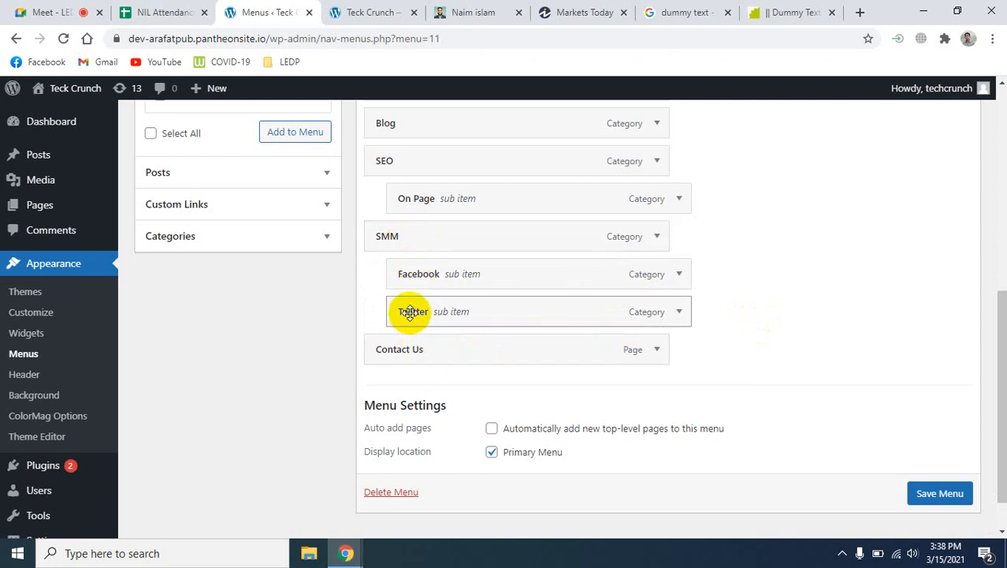
drag(410, 312, 437, 312)
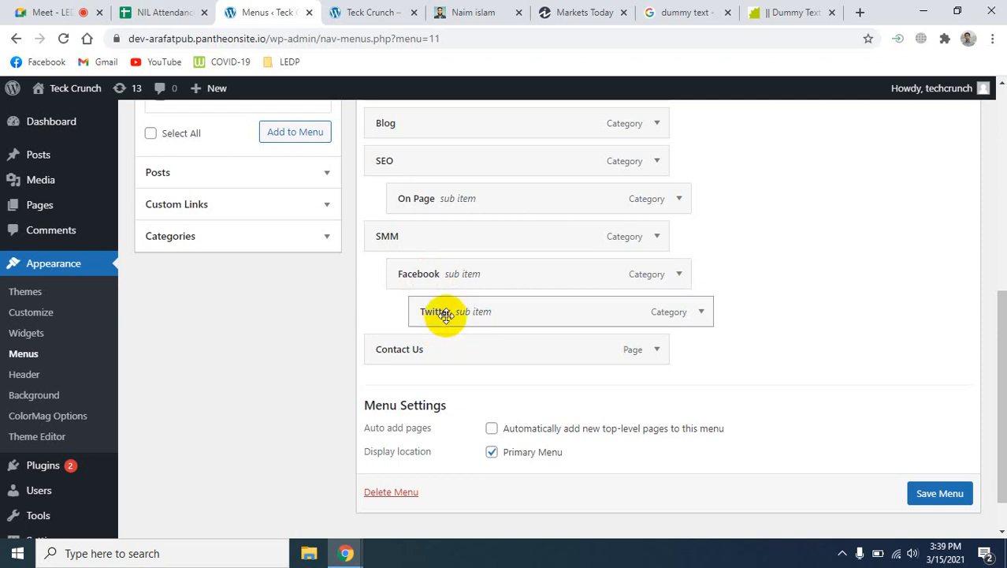
drag(446, 314, 419, 311)
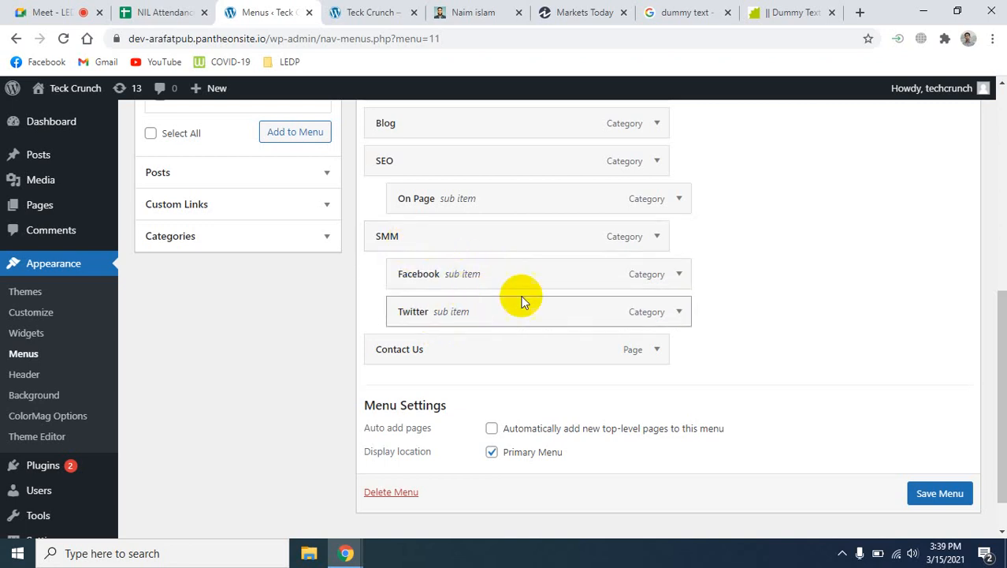
Step: Save the Header menu with its sub items and reload the live home page
scroll(757, 331, down, 1)
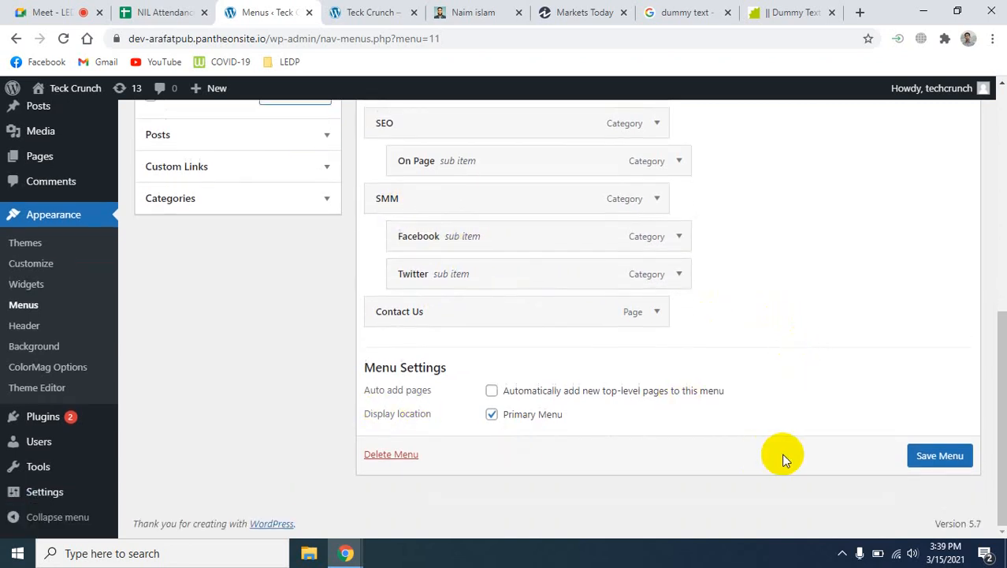
click(940, 459)
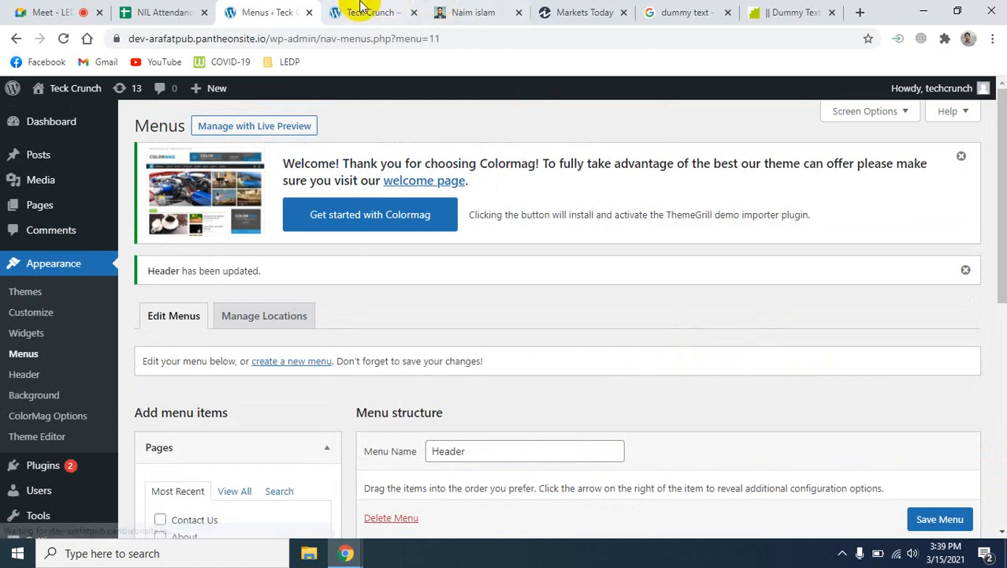
click(386, 12)
click(63, 37)
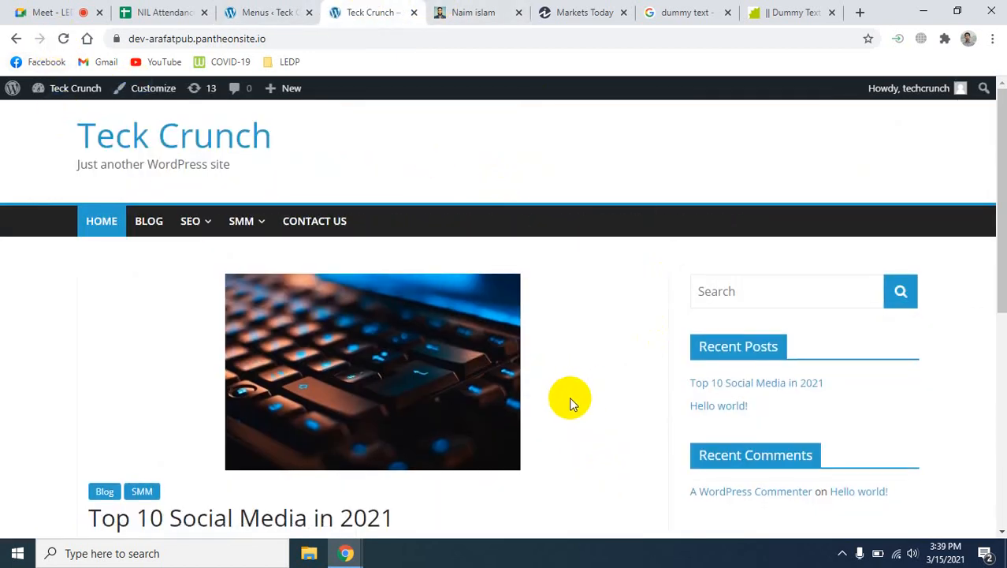
Step: Check the SEO and SMM dropdowns in the live site's menu bar and open the SMM category page
mouse_move(203, 226)
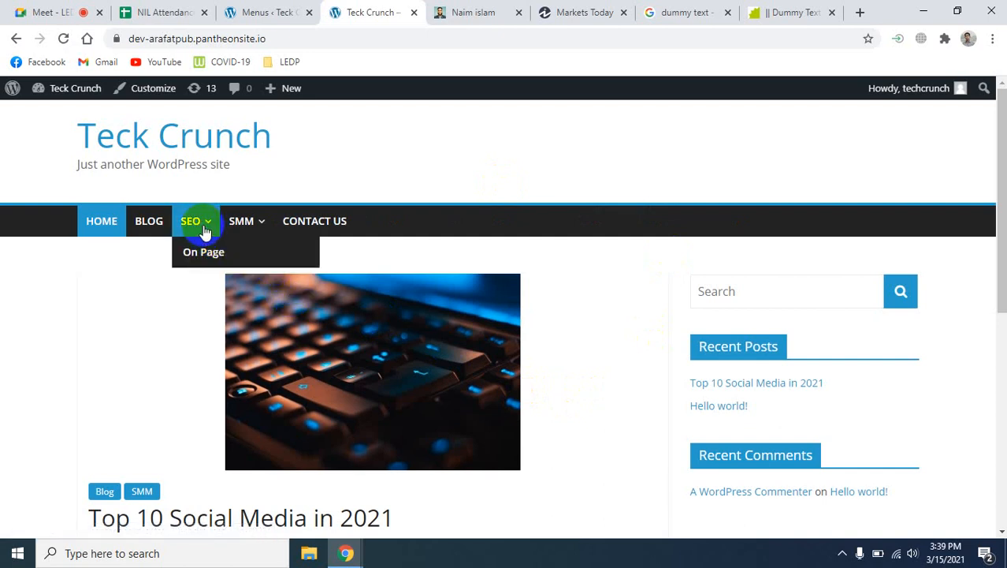
mouse_move(260, 227)
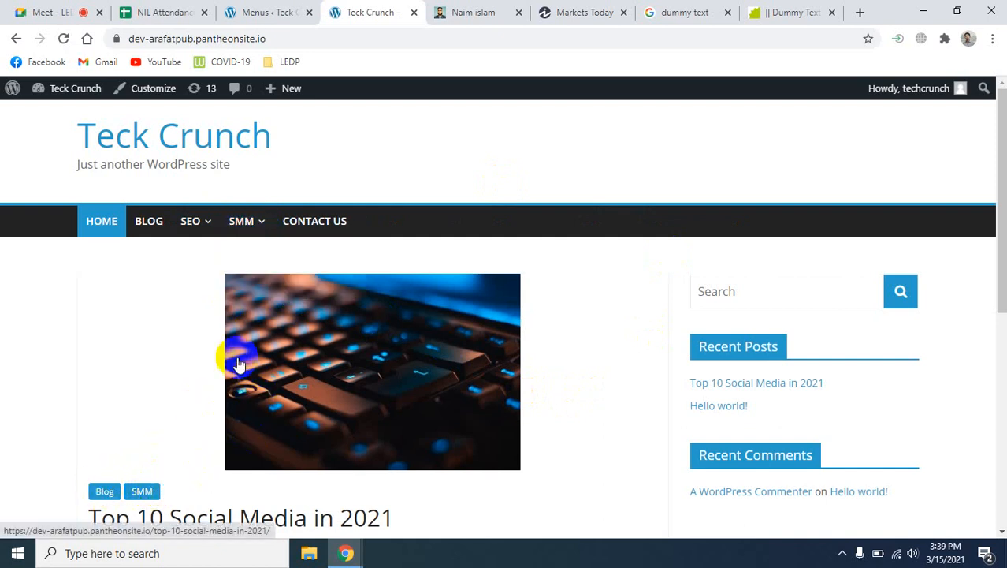
click(242, 221)
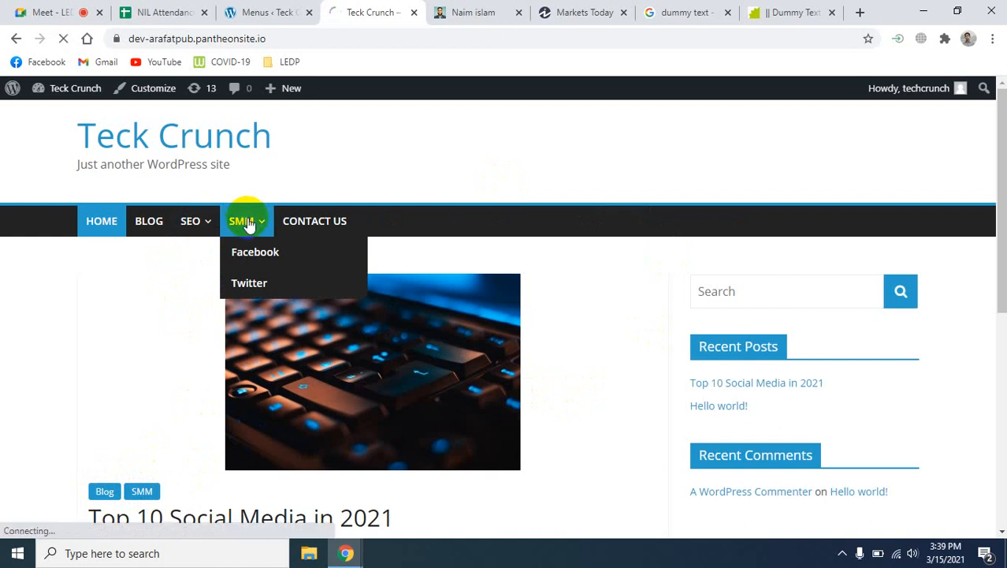
Step: Look through the SMM category page on the live site
scroll(599, 399, down, 4)
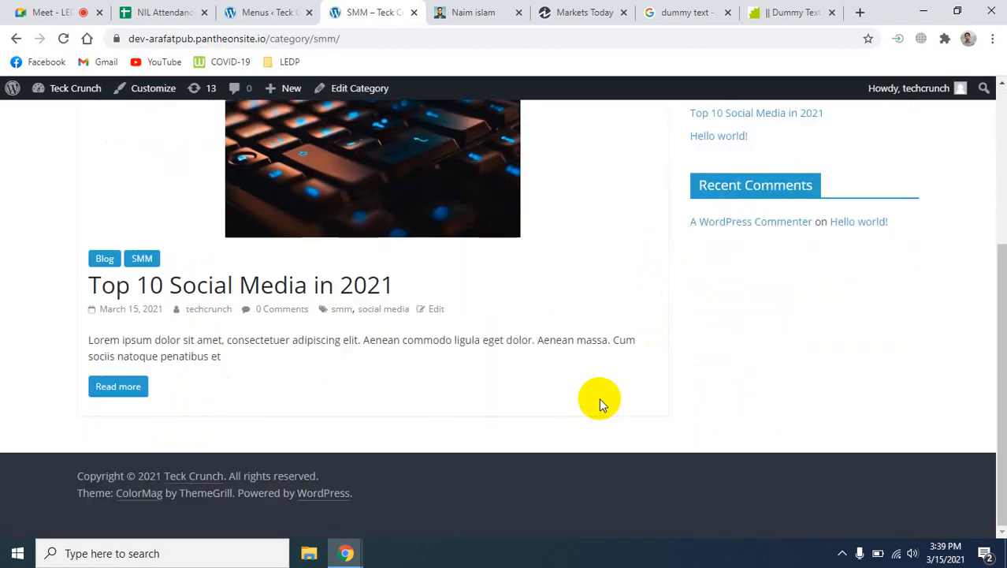
scroll(601, 400, up, 4)
scroll(600, 397, down, 3)
scroll(600, 398, up, 3)
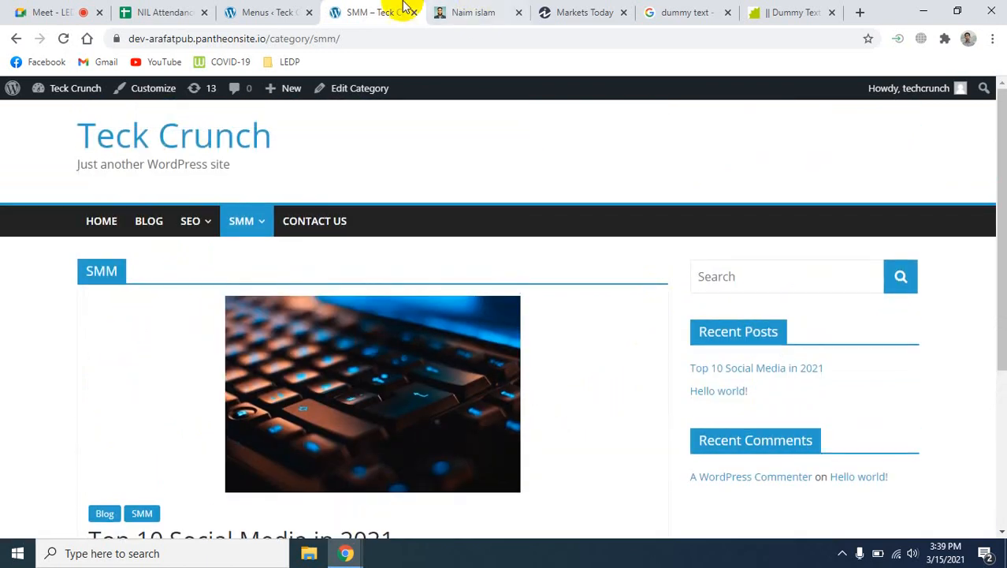
Step: Compare the Header menu's structure in the admin with the SEO and SMM submenus on the live site
click(241, 12)
scroll(580, 462, down, 5)
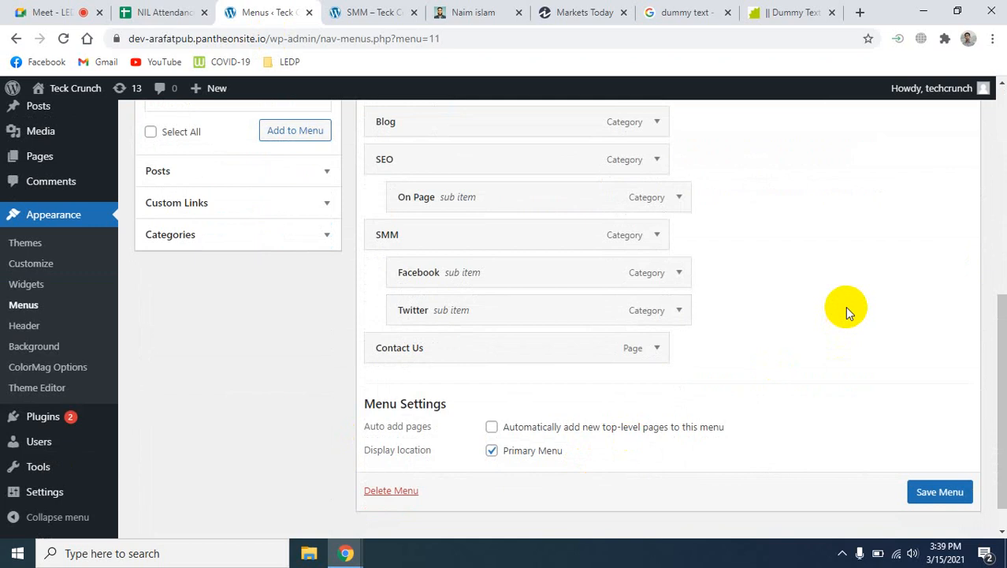
scroll(804, 410, up, 2)
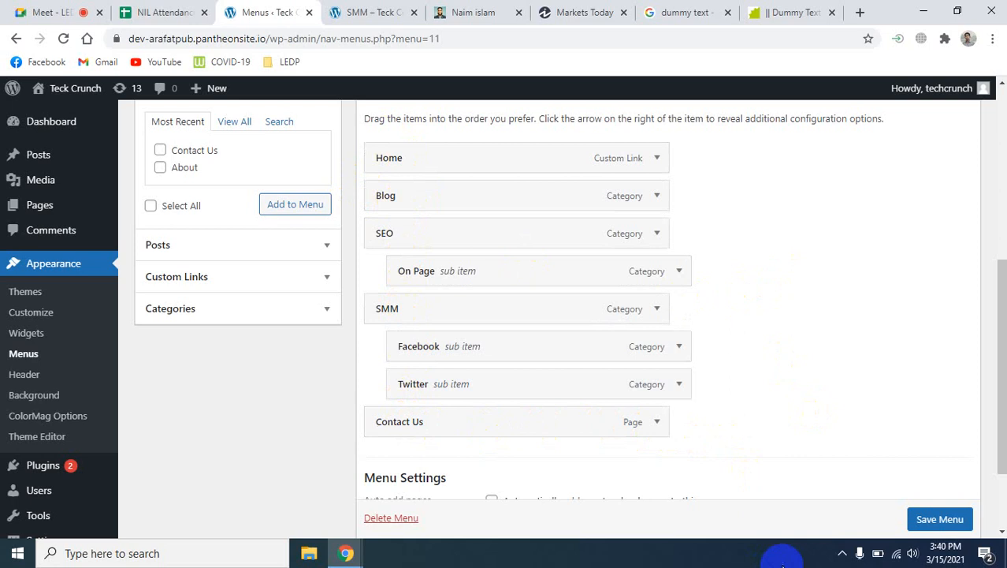
click(342, 11)
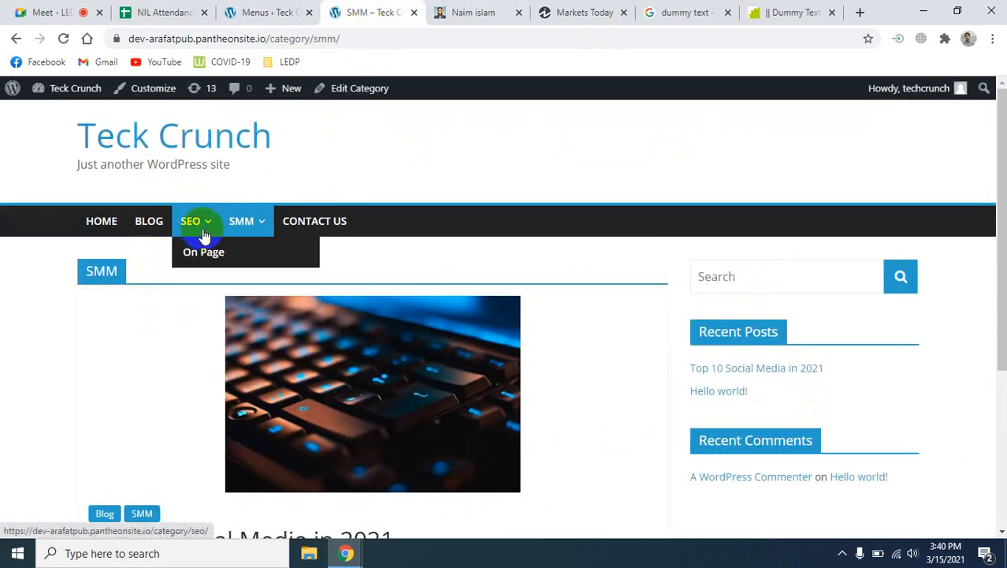
mouse_move(256, 233)
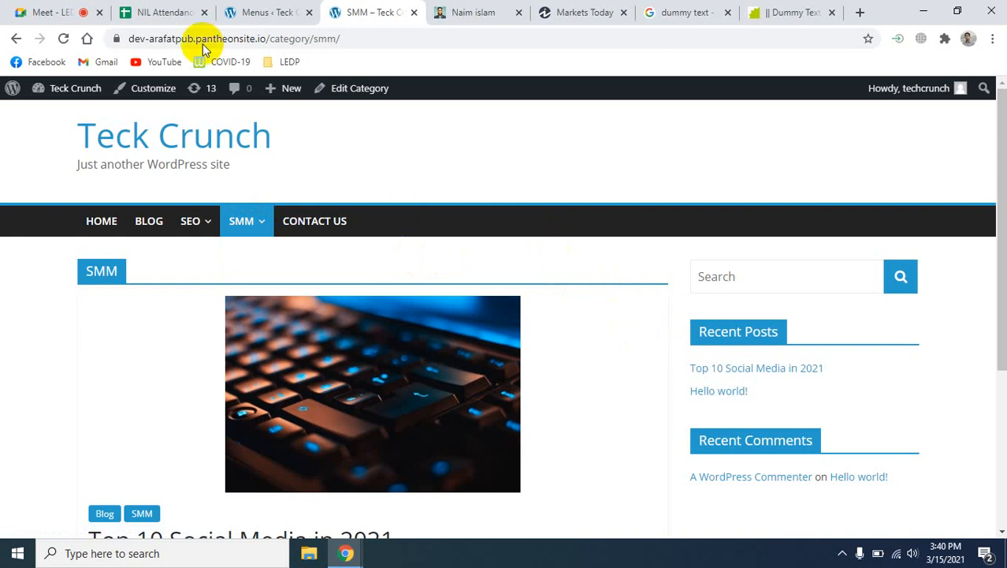
click(278, 12)
scroll(805, 395, up, 5)
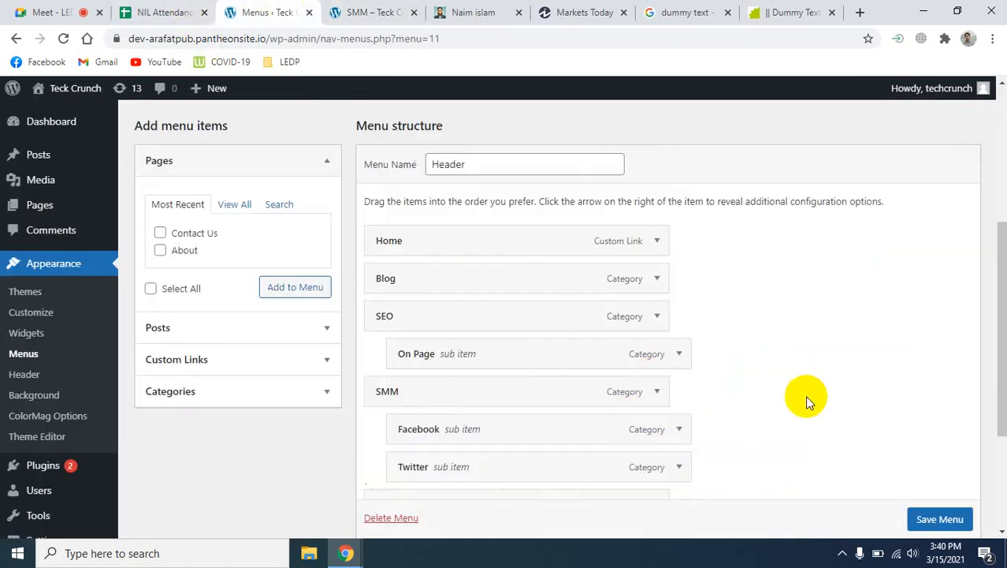
click(67, 12)
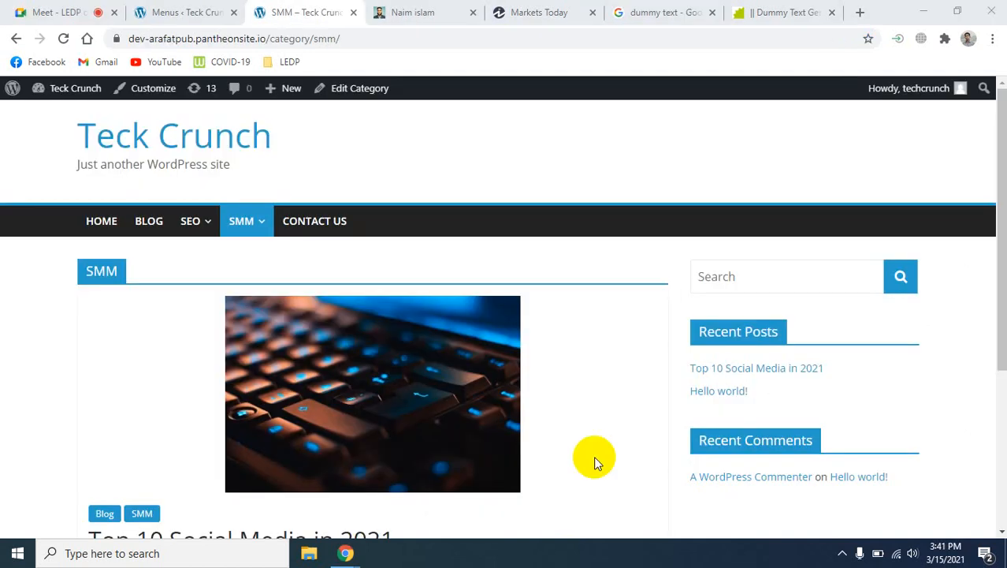
mouse_move(277, 229)
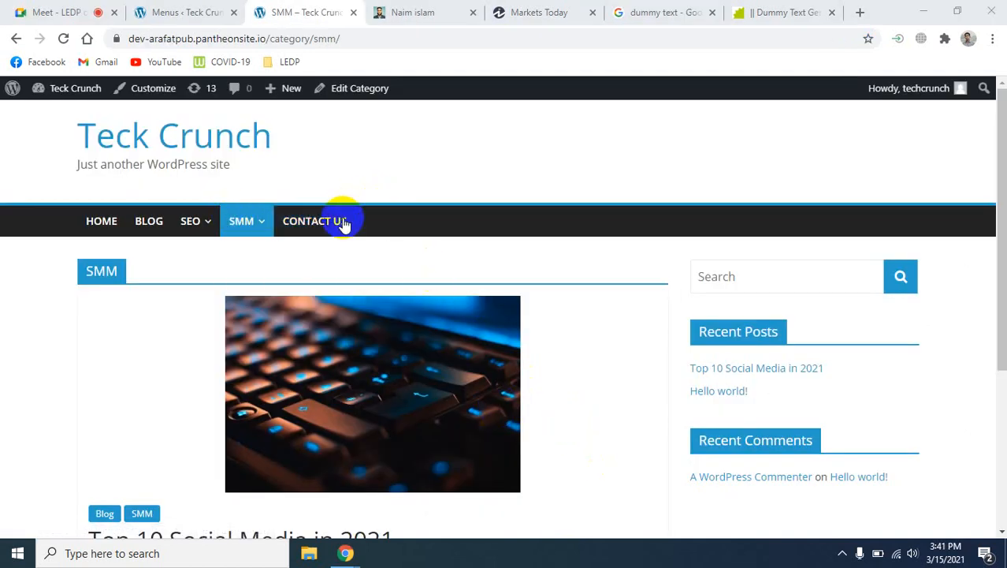
mouse_move(191, 220)
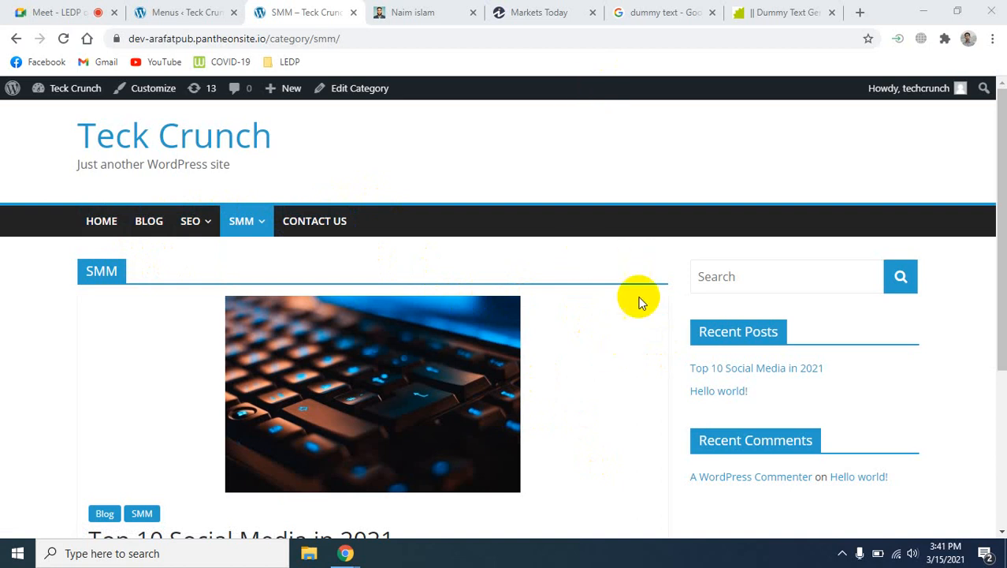
click(126, 227)
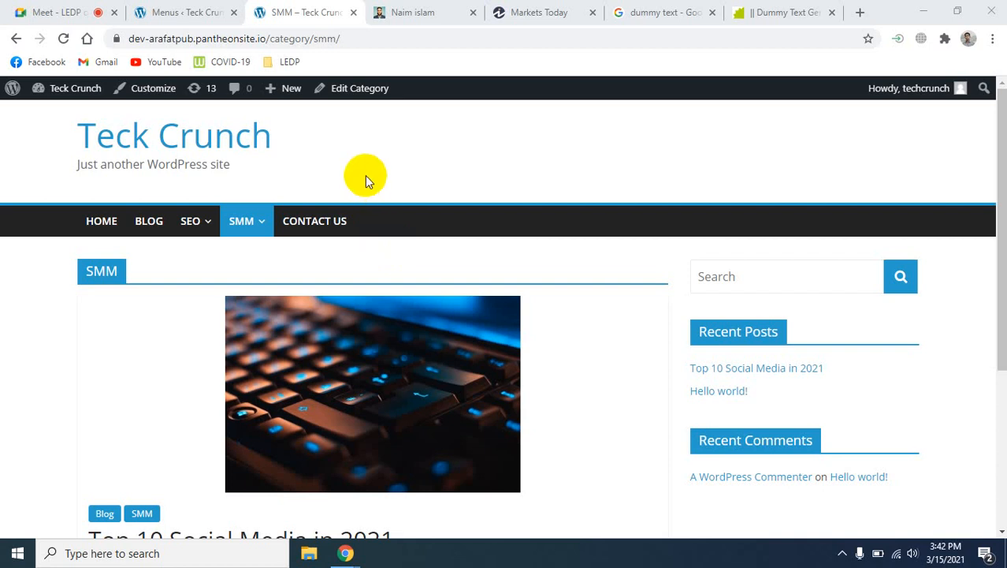
Step: Nest Twitter as a sub item under Facebook in the Header menu structure and save the menu
click(180, 11)
scroll(609, 342, down, 5)
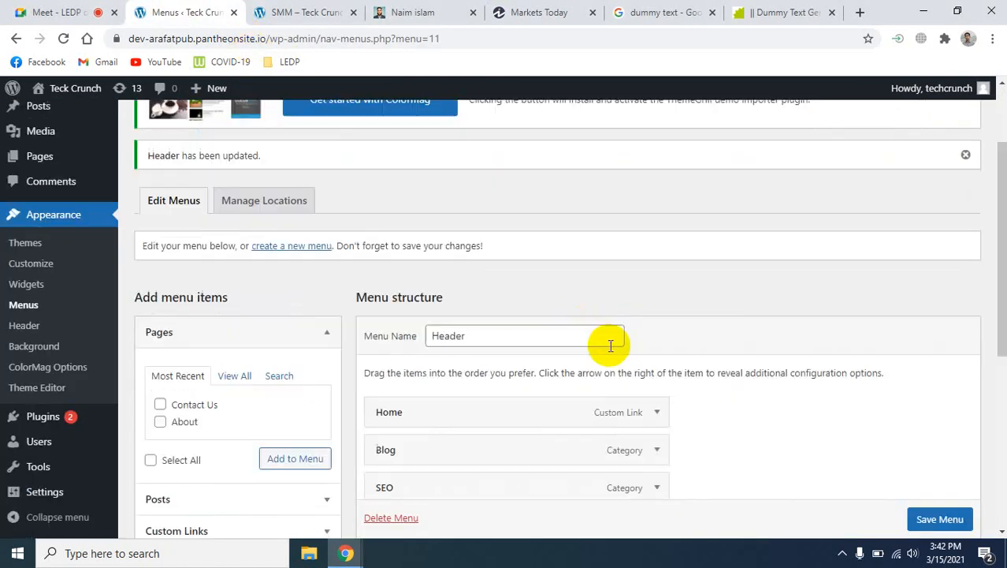
mouse_move(438, 383)
mouse_down()
mouse_move(471, 388)
mouse_move(442, 385)
mouse_up()
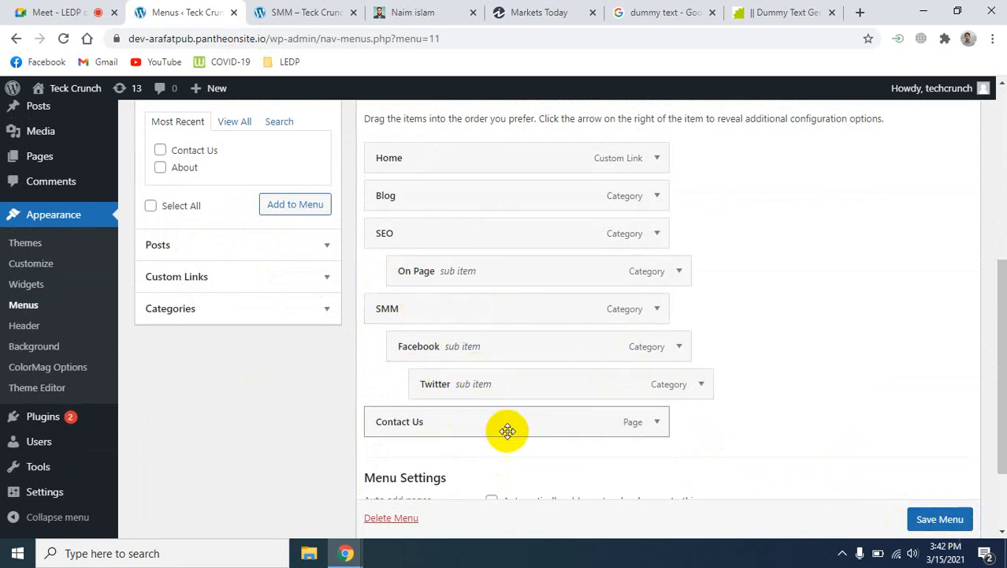
click(936, 520)
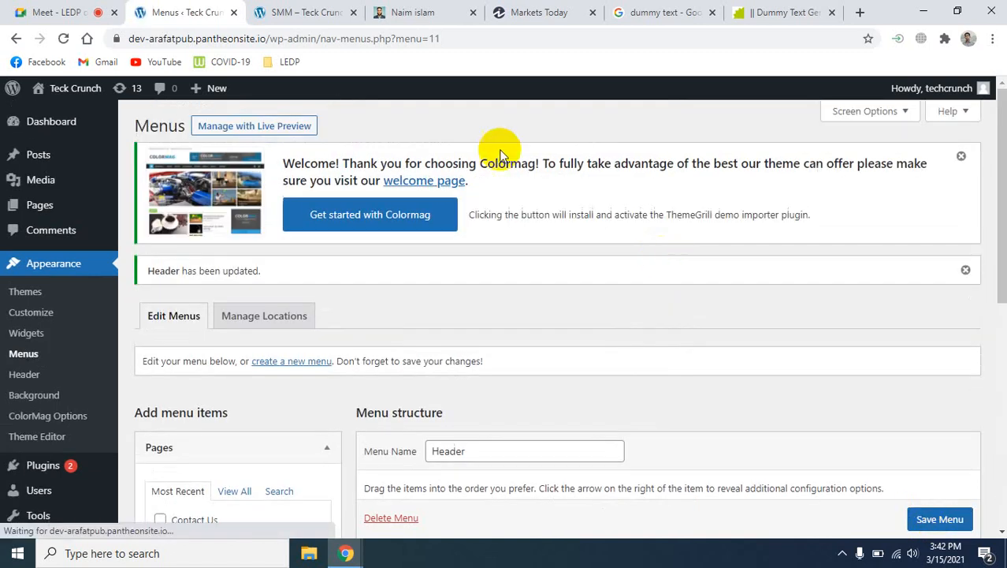
Step: Reload the live SMM page and inspect the nested Facebook and Twitter entries in the SMM submenu
click(298, 12)
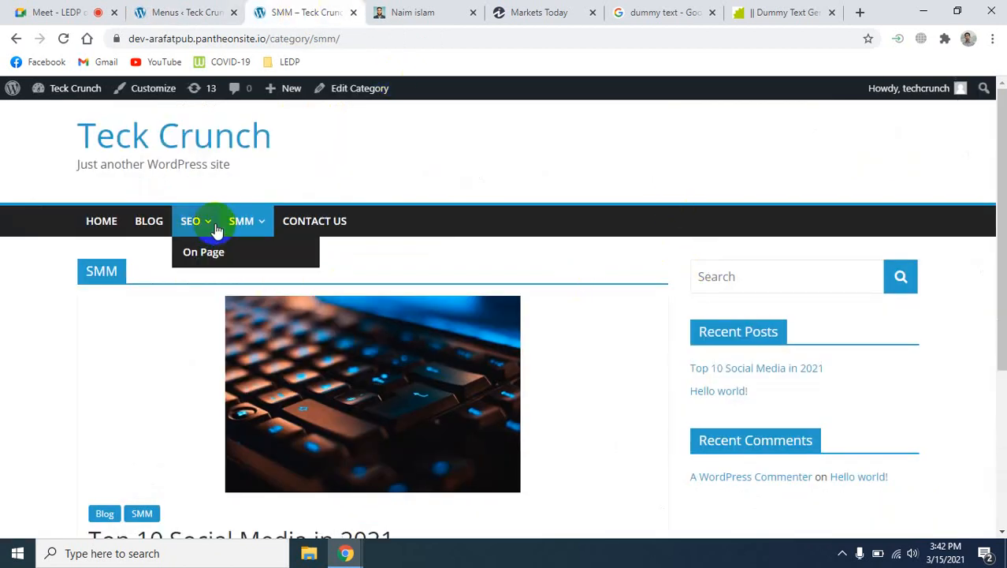
click(64, 38)
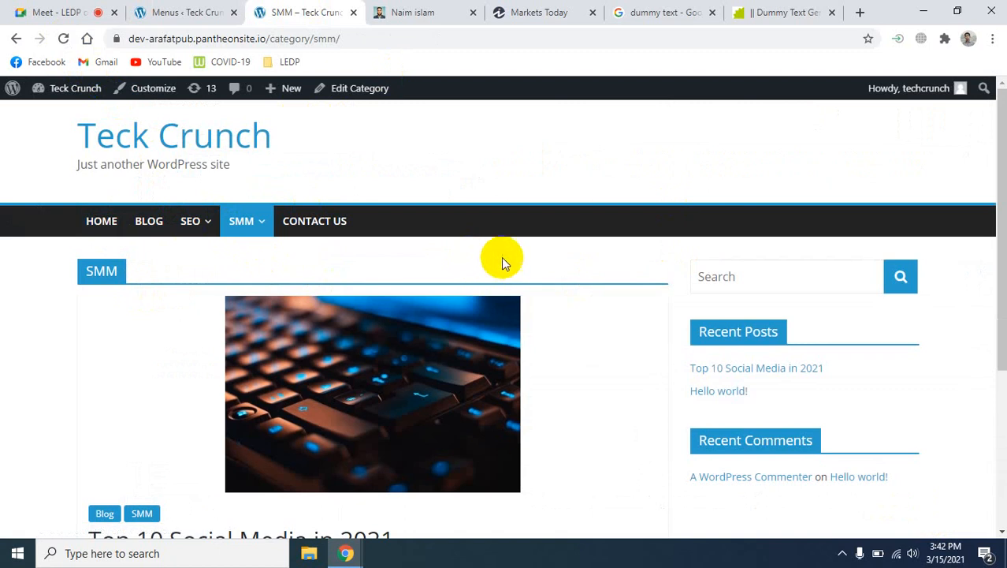
mouse_move(251, 225)
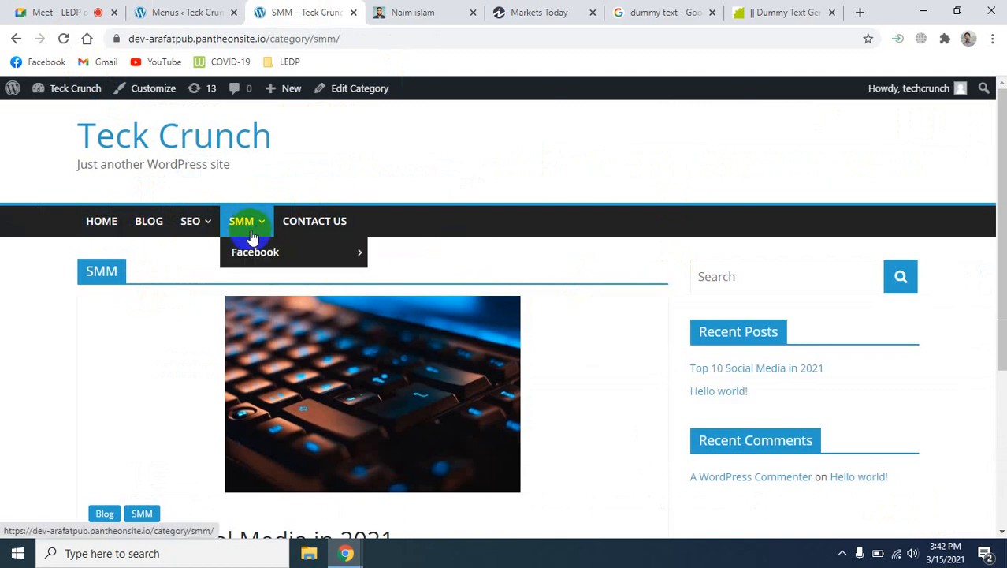
mouse_move(262, 258)
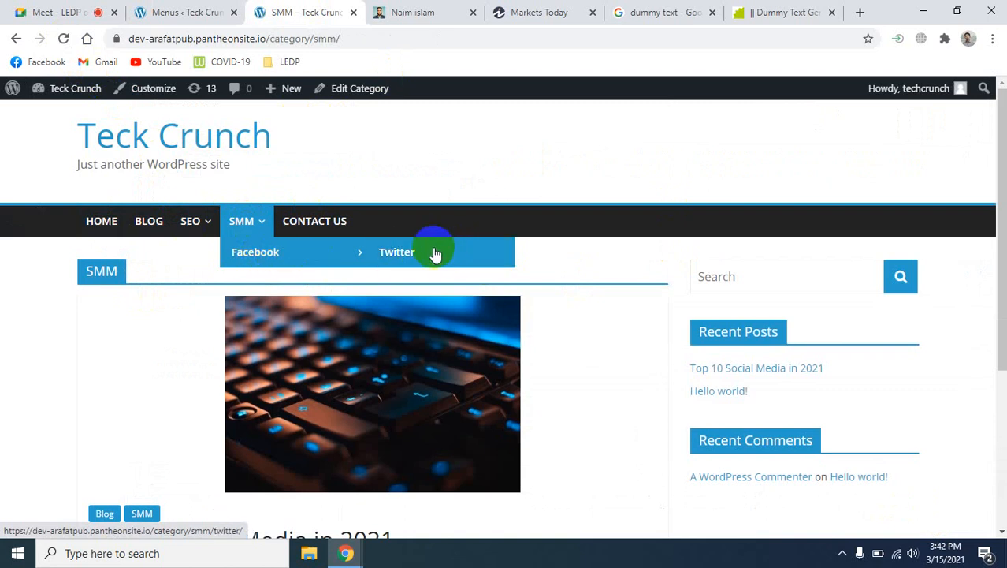
mouse_move(299, 257)
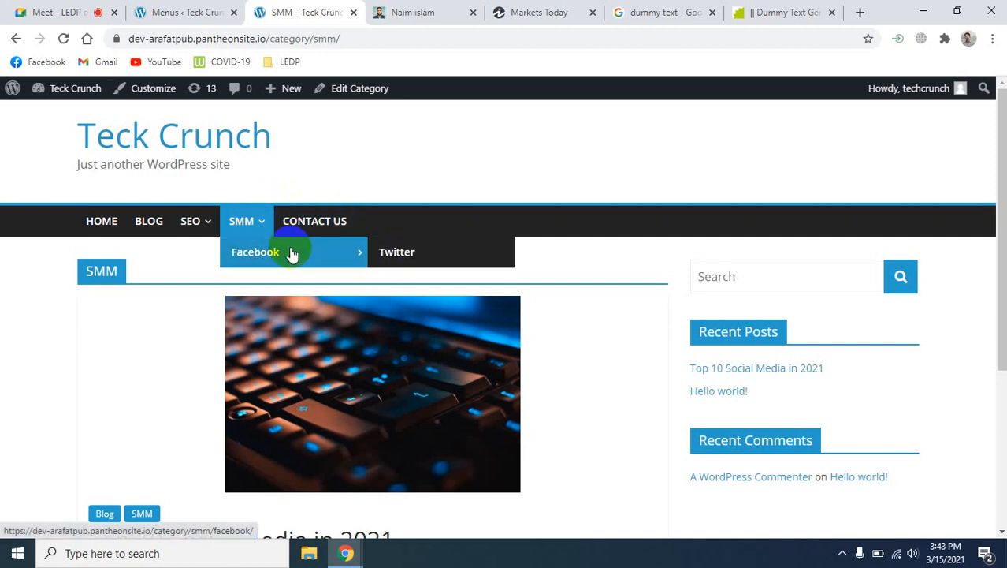
click(39, 12)
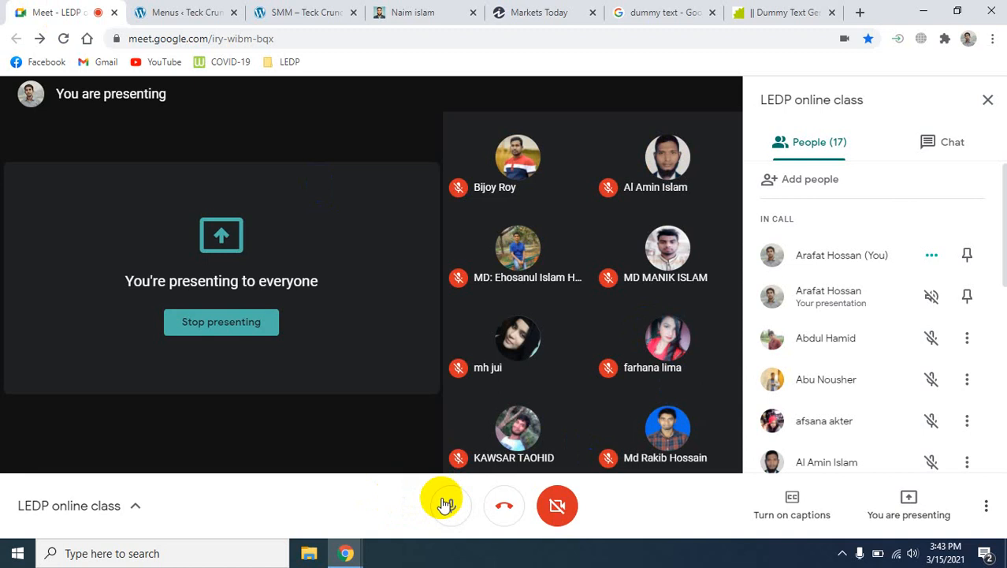
click(332, 13)
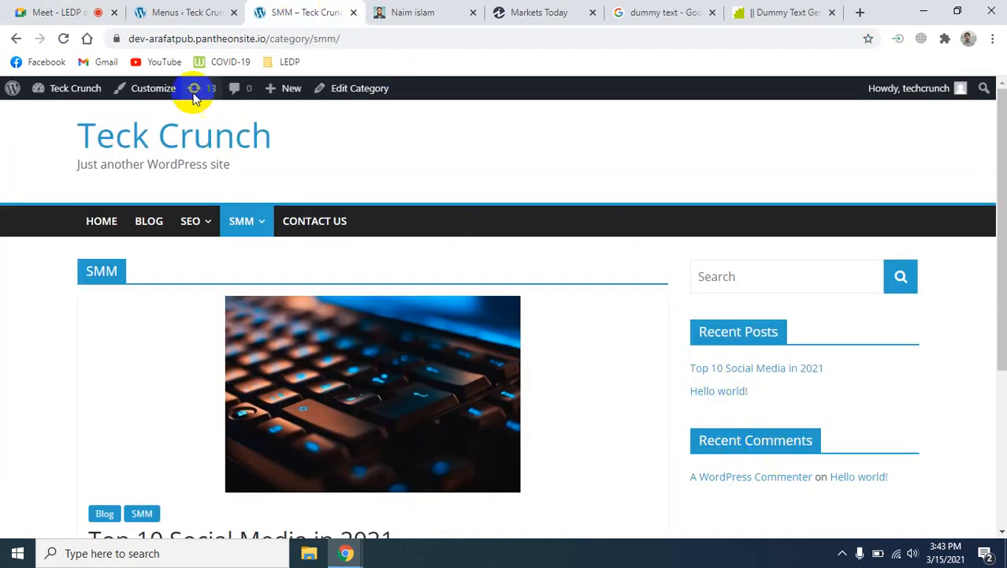
Step: Move Twitter in the Header menu structure back to the same sub-item level as Facebook under SMM
click(159, 8)
scroll(674, 392, down, 5)
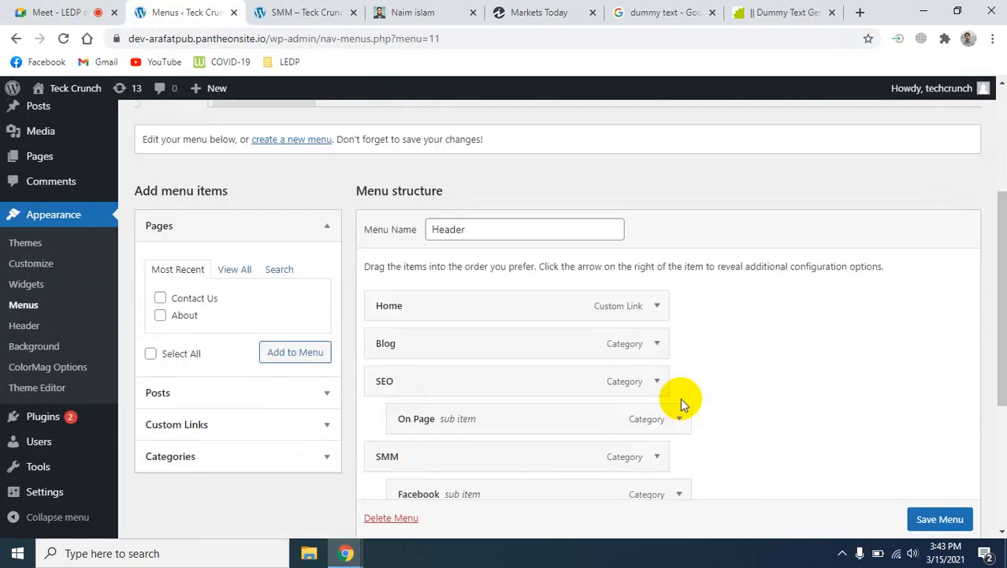
mouse_move(488, 464)
mouse_down()
mouse_move(456, 459)
mouse_move(480, 459)
mouse_up()
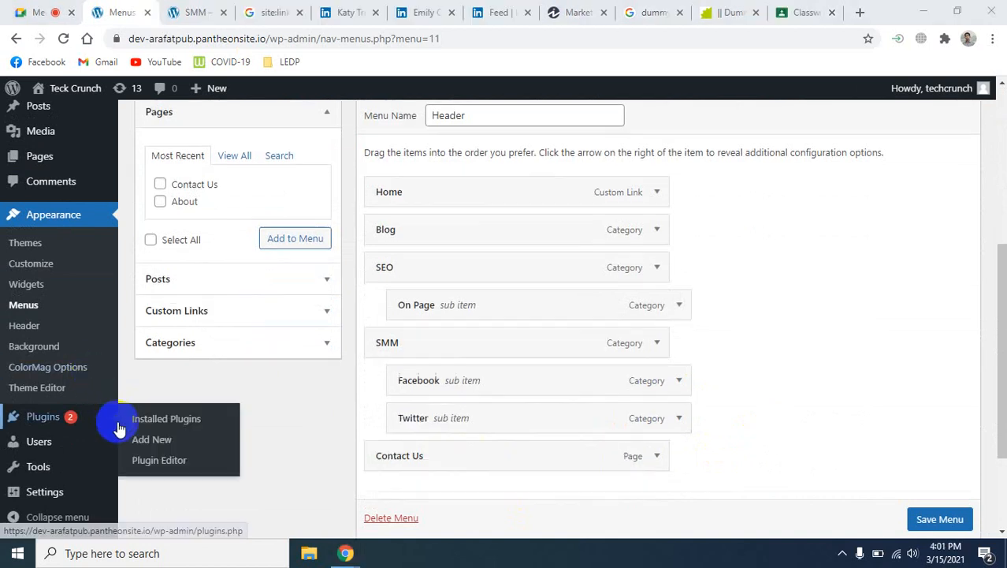
Step: Open the site's General Settings and look over the site title, address and other available settings pages
scroll(118, 442, down, 2)
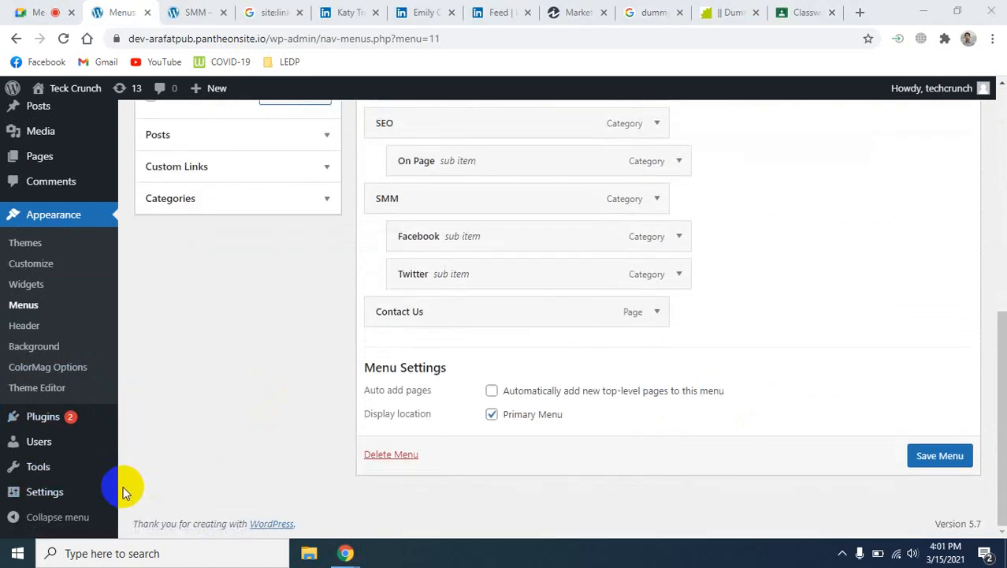
mouse_move(50, 478)
click(48, 498)
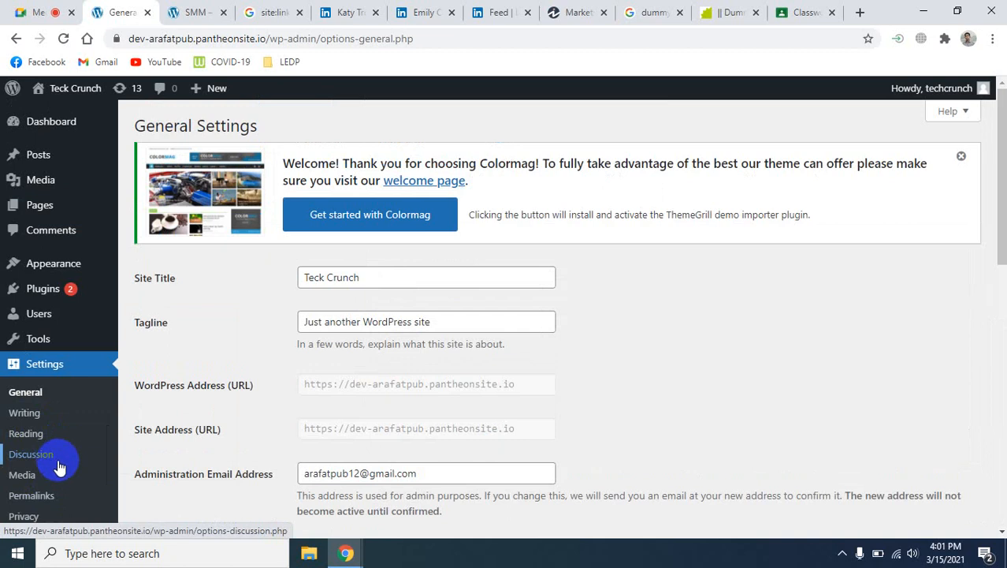
scroll(51, 482, down, 1)
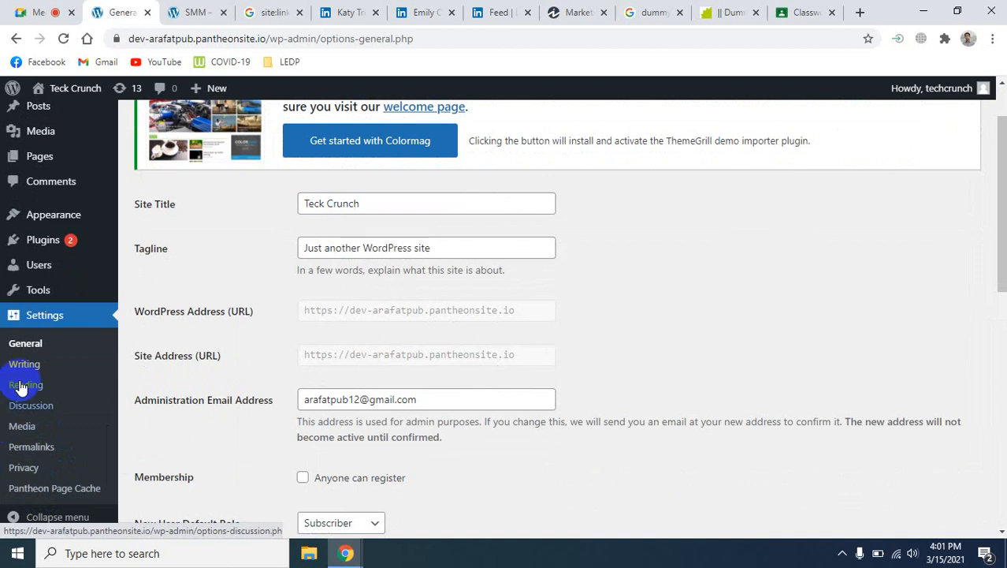
Step: View the available WordPress tools and open the Site Health status
click(49, 295)
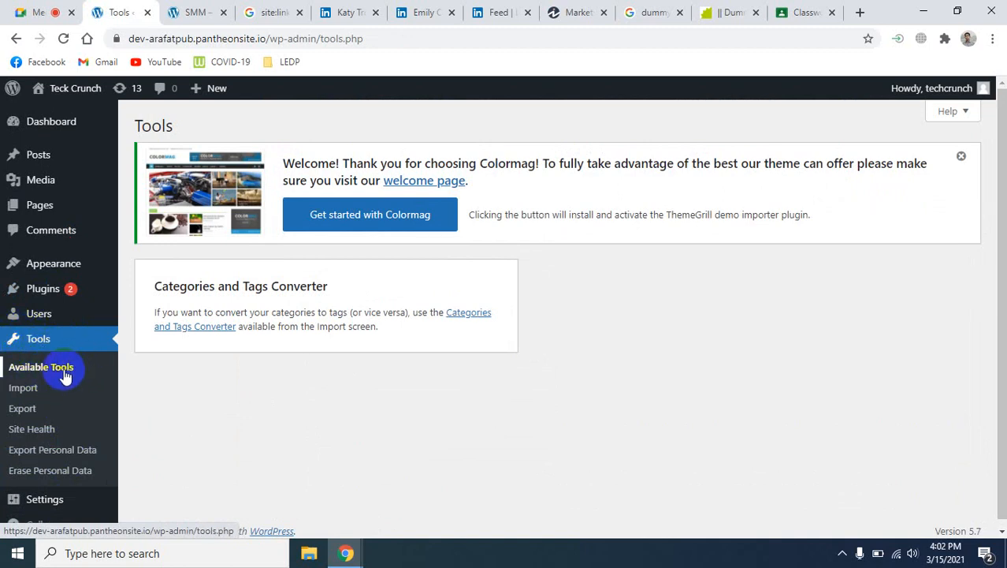
click(65, 404)
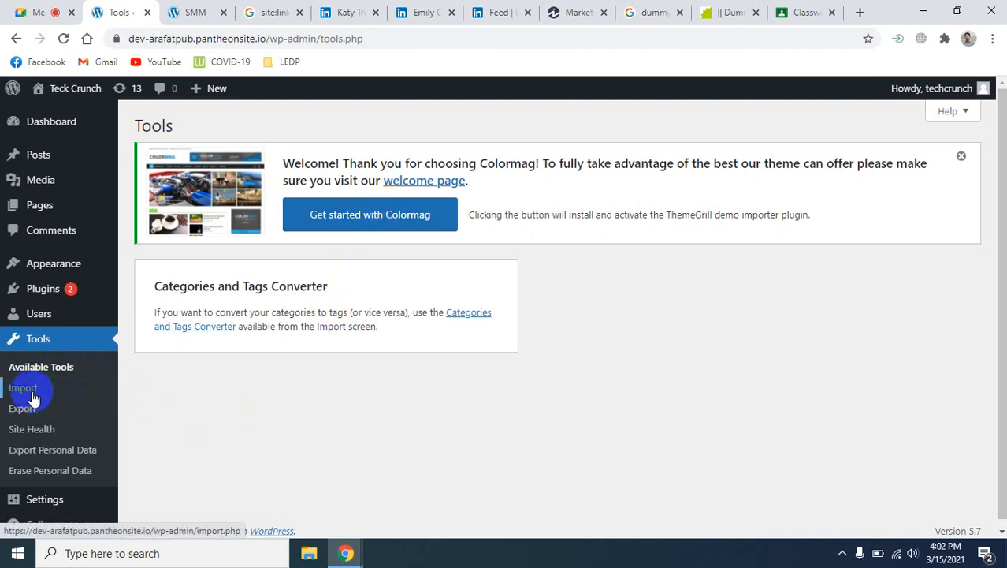
click(47, 438)
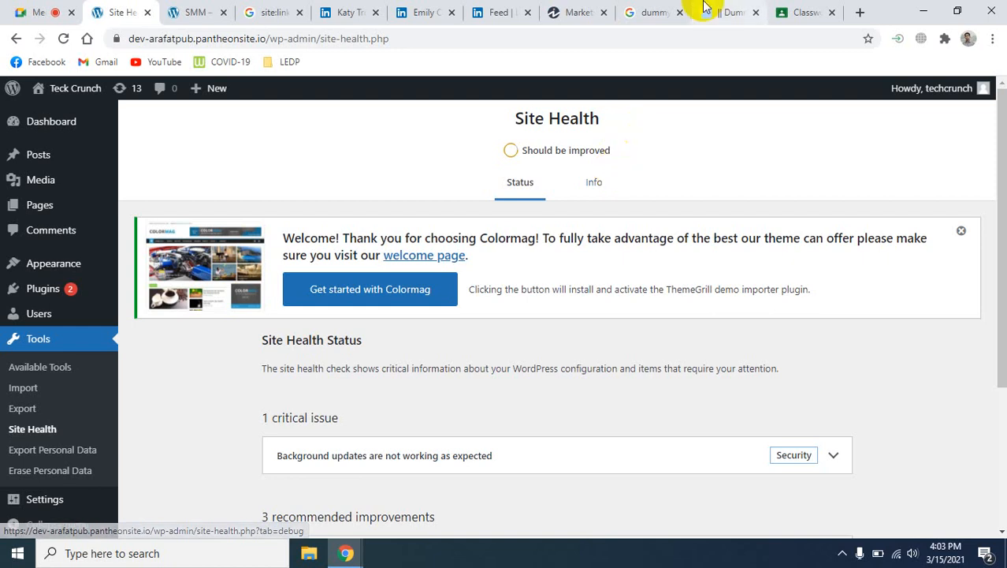
Step: Open the Site Health info and examine the Directories and Sizes details
click(597, 184)
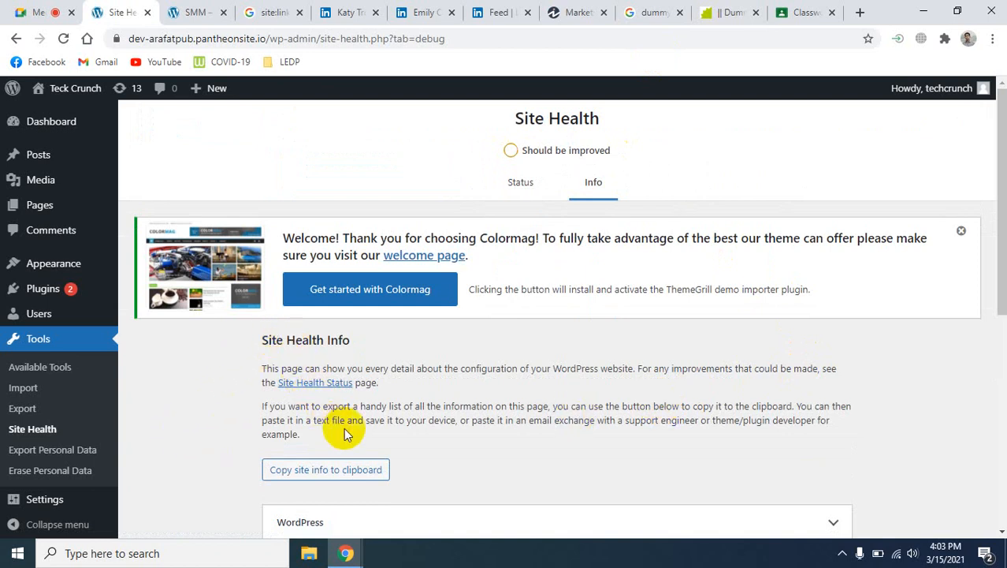
scroll(345, 433, down, 1)
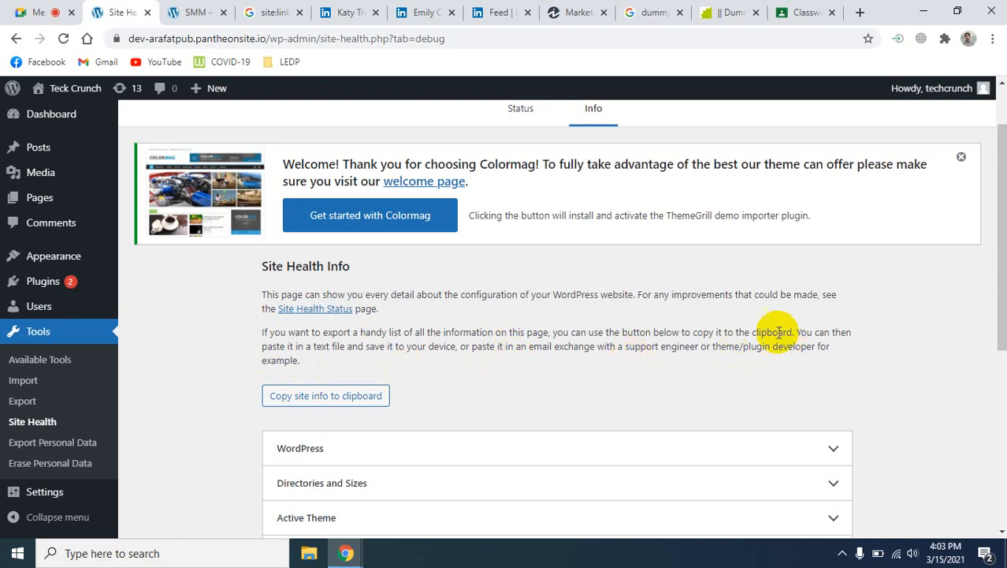
scroll(378, 331, down, 2)
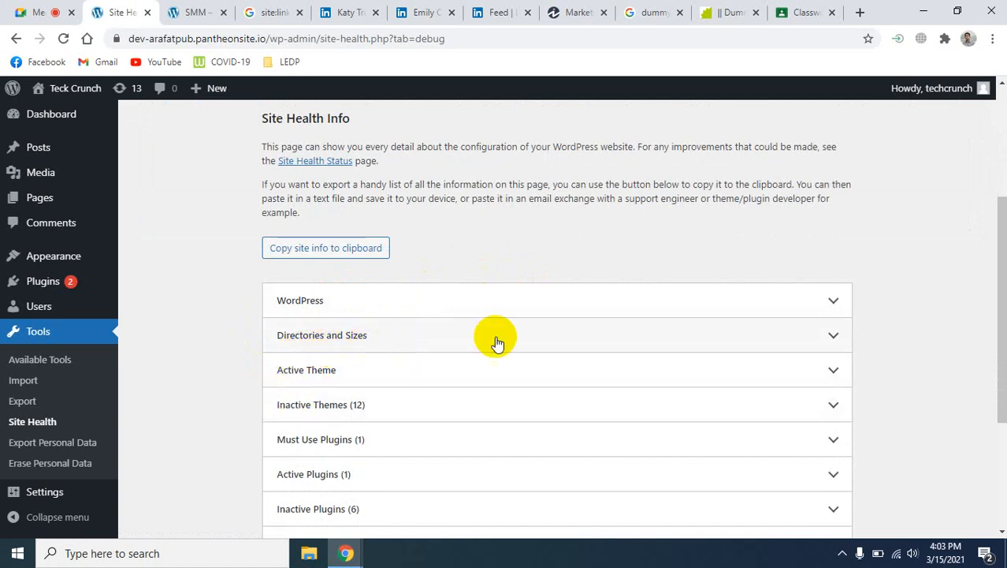
click(827, 335)
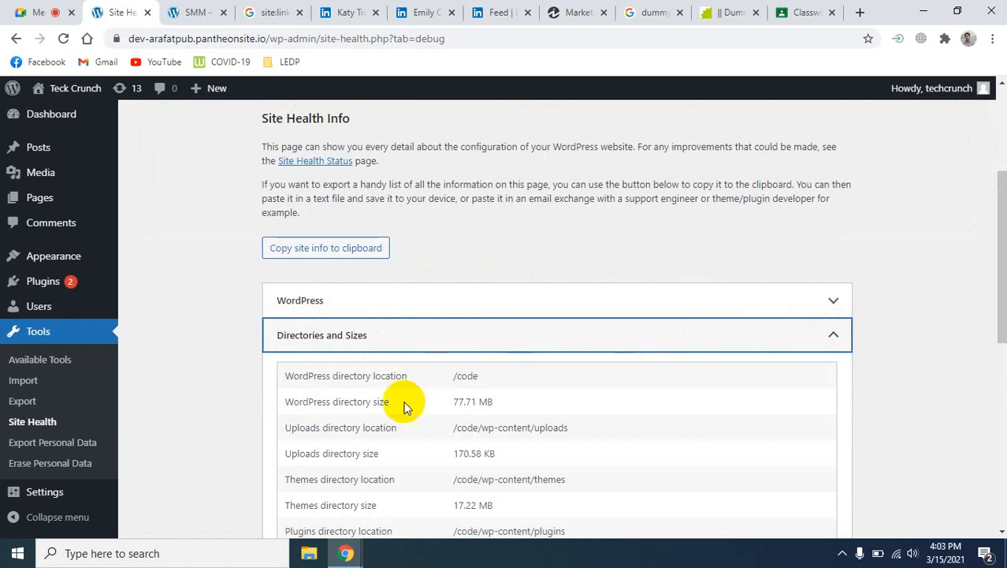
scroll(638, 435, down, 3)
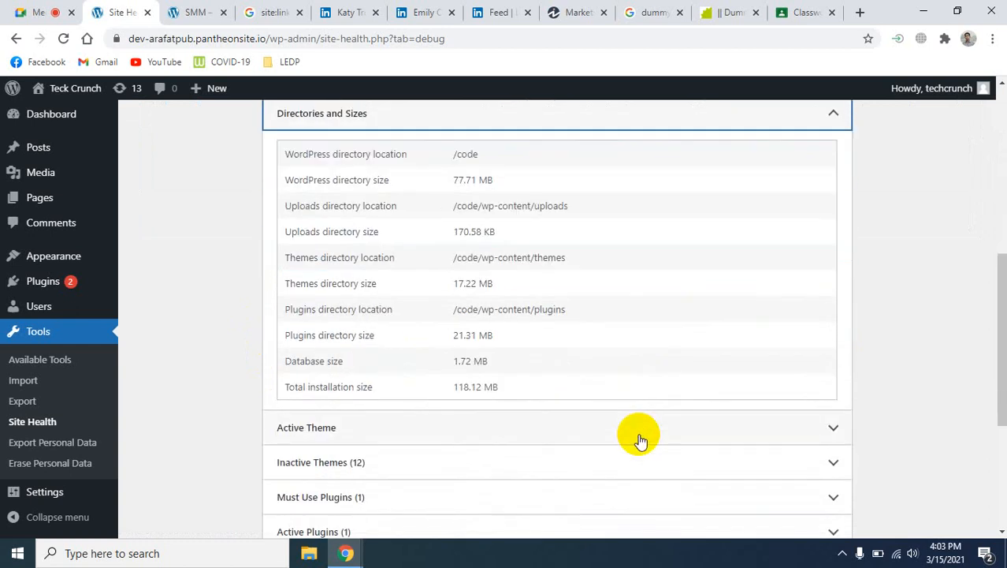
scroll(640, 440, down, 2)
scroll(640, 442, up, 7)
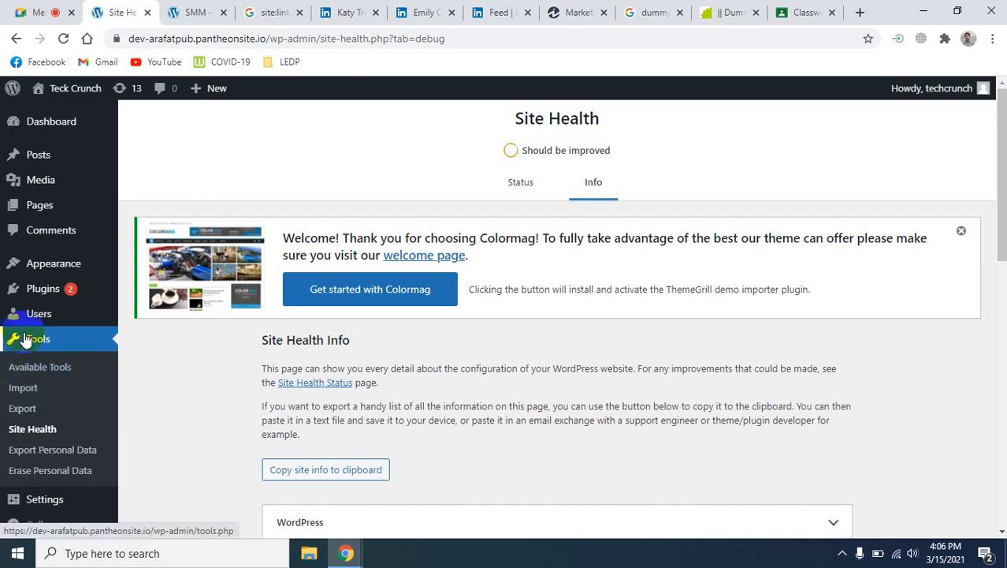
Step: View the site's user list and the installed themes
click(67, 425)
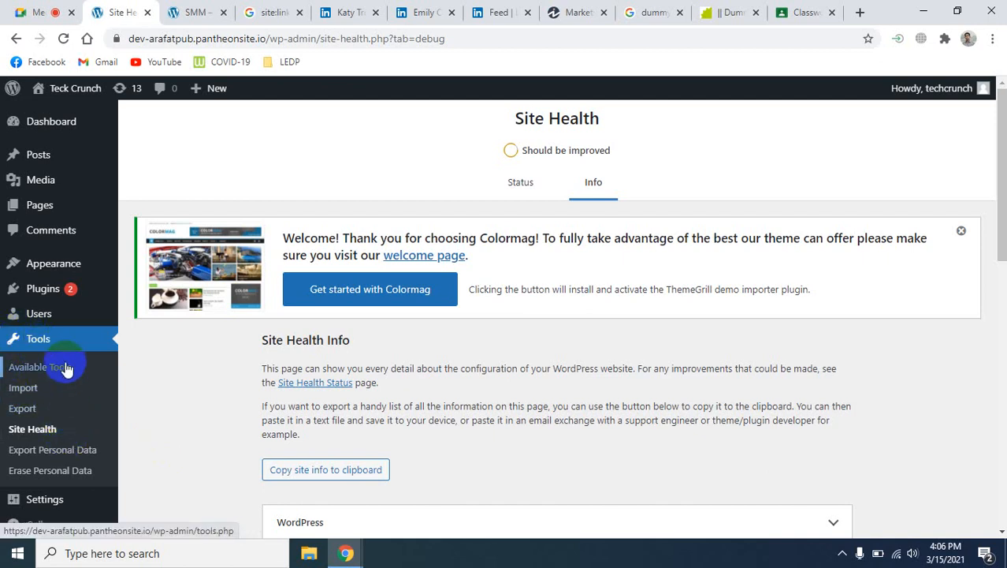
click(43, 318)
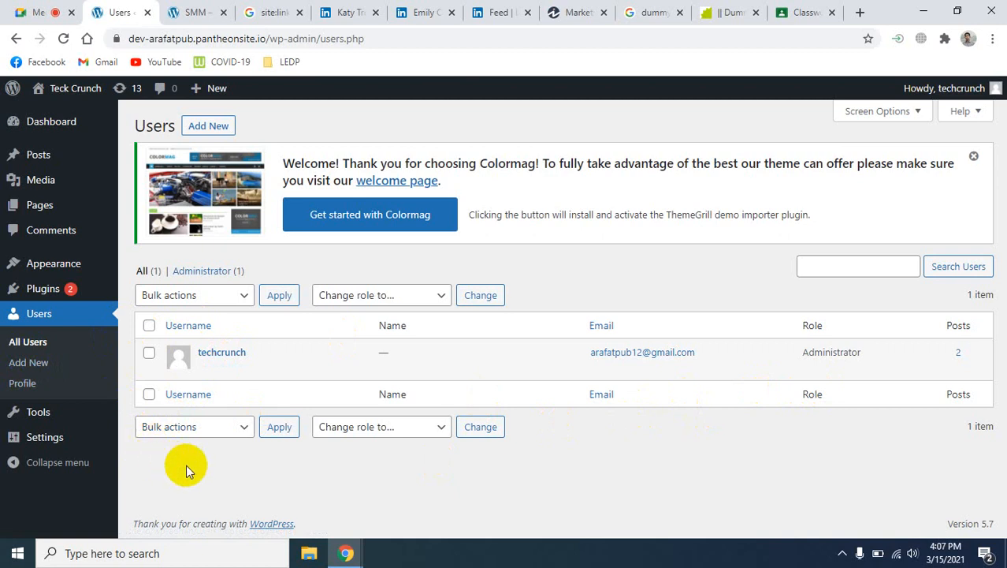
click(49, 290)
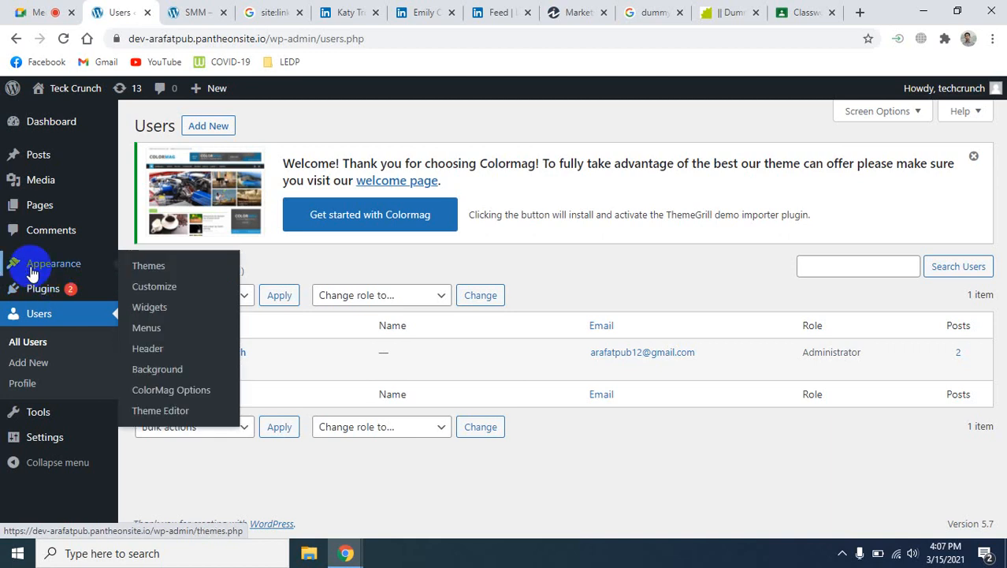
click(54, 278)
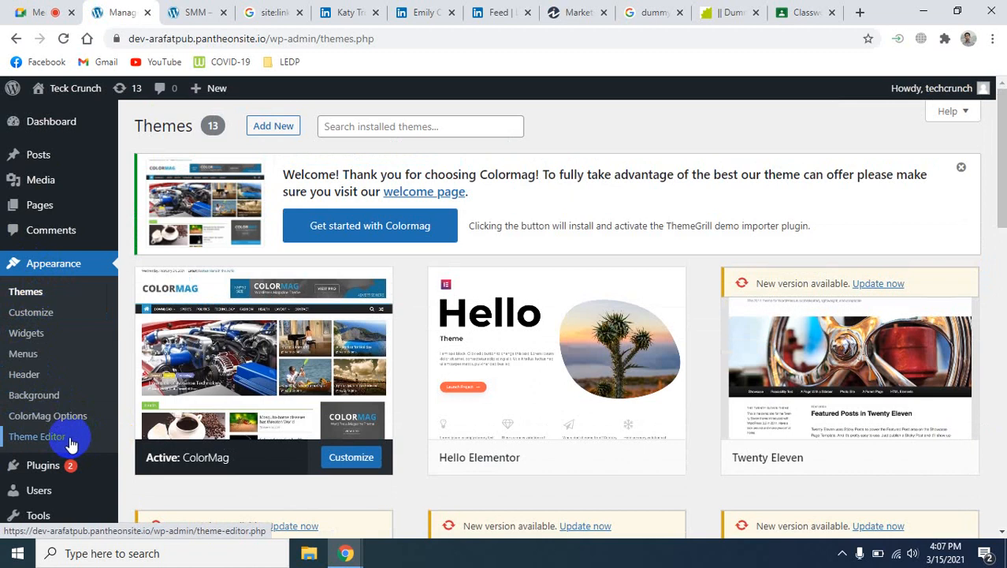
Step: Open the Theme Editor, acknowledge the direct-editing warning and view ColorMag's style.css with its theme files
click(54, 446)
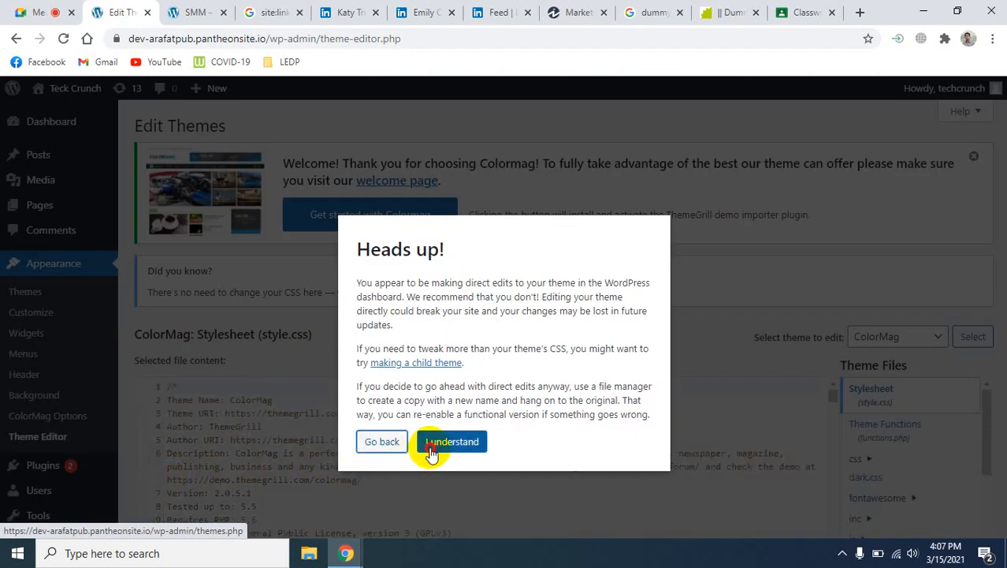
click(428, 451)
scroll(480, 484, down, 1)
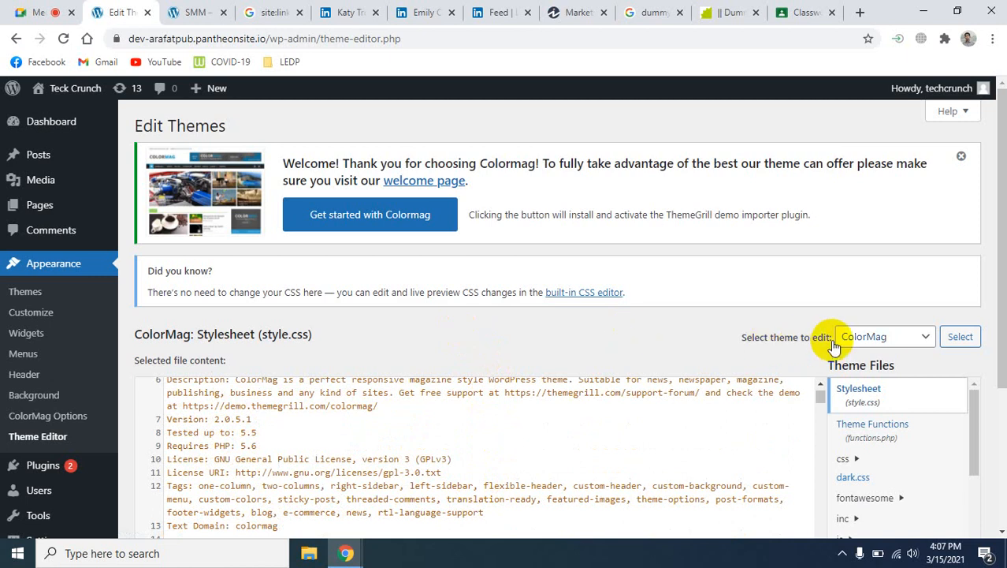
scroll(834, 333, down, 3)
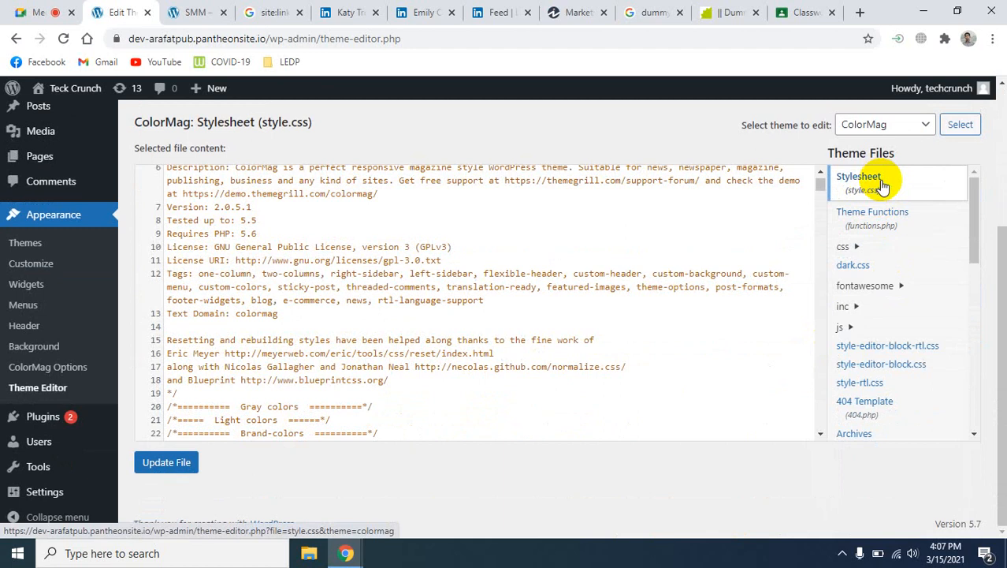
Step: Expand the inc folder in ColorMag's theme files and look through the stylesheet code
click(856, 307)
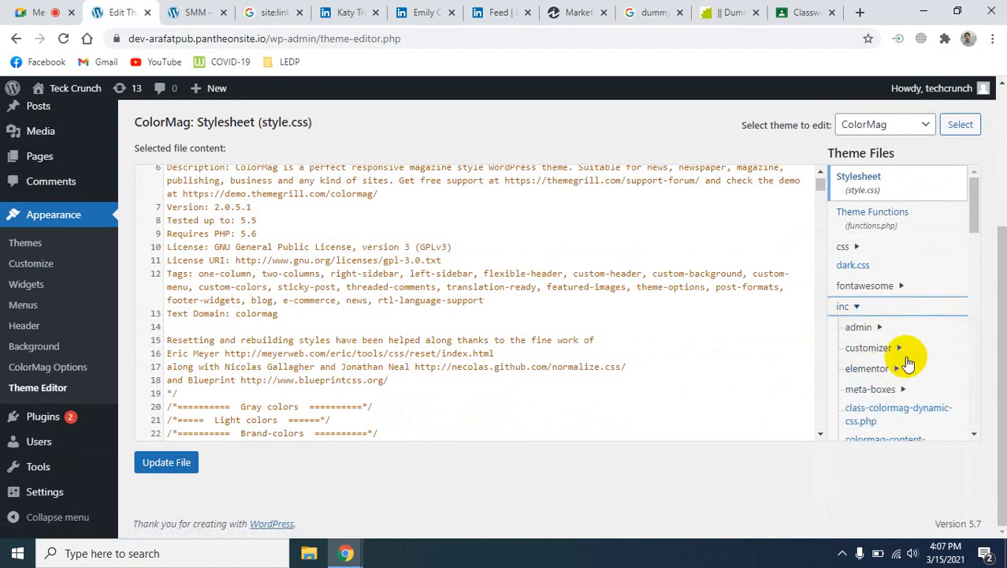
scroll(881, 339, down, 1)
scroll(881, 339, down, 2)
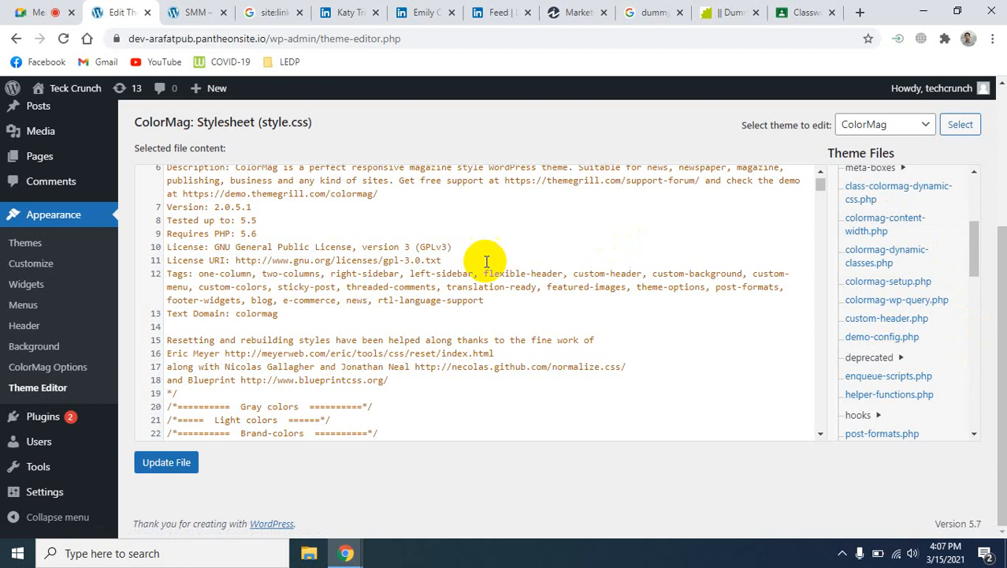
scroll(658, 237, down, 20)
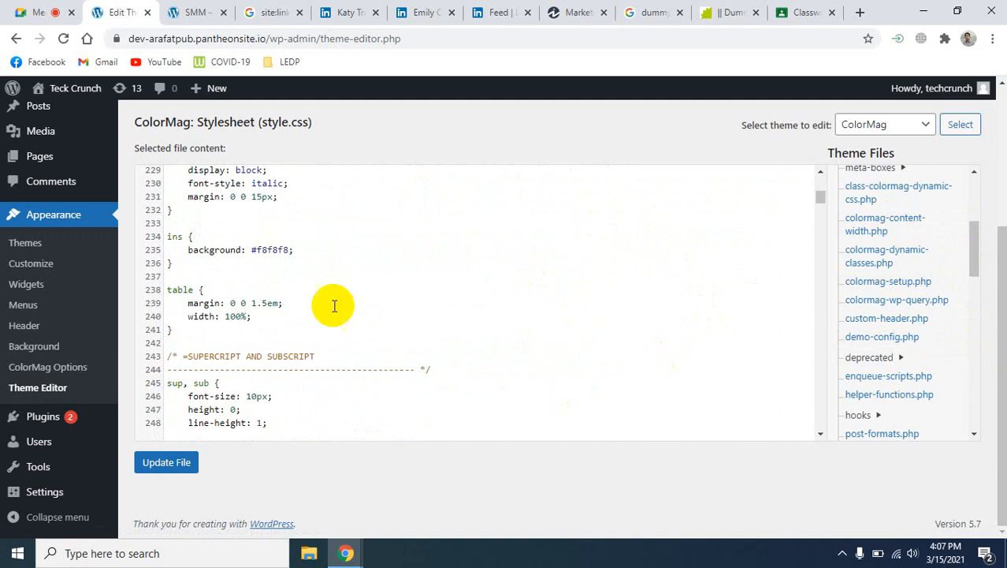
scroll(386, 334, up, 4)
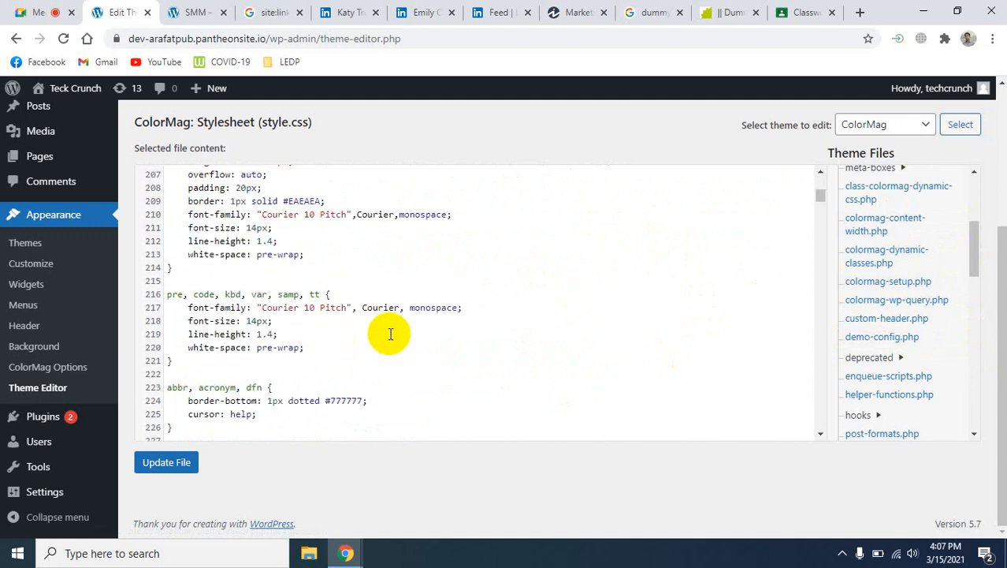
scroll(389, 335, up, 4)
Step: View the ColorMag Options page and the theme's Global customization settings for Background, Colors and Layout
click(85, 371)
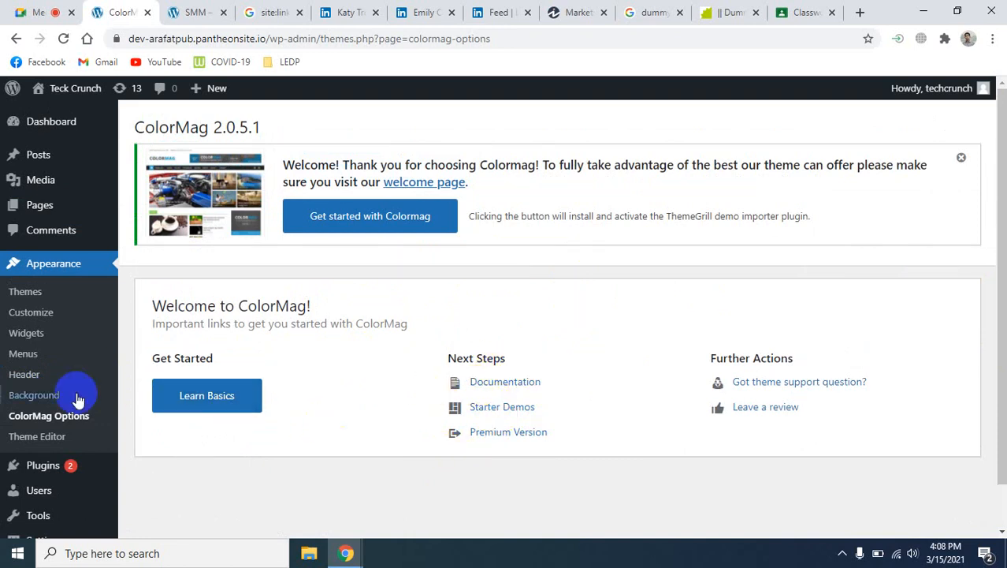
click(35, 395)
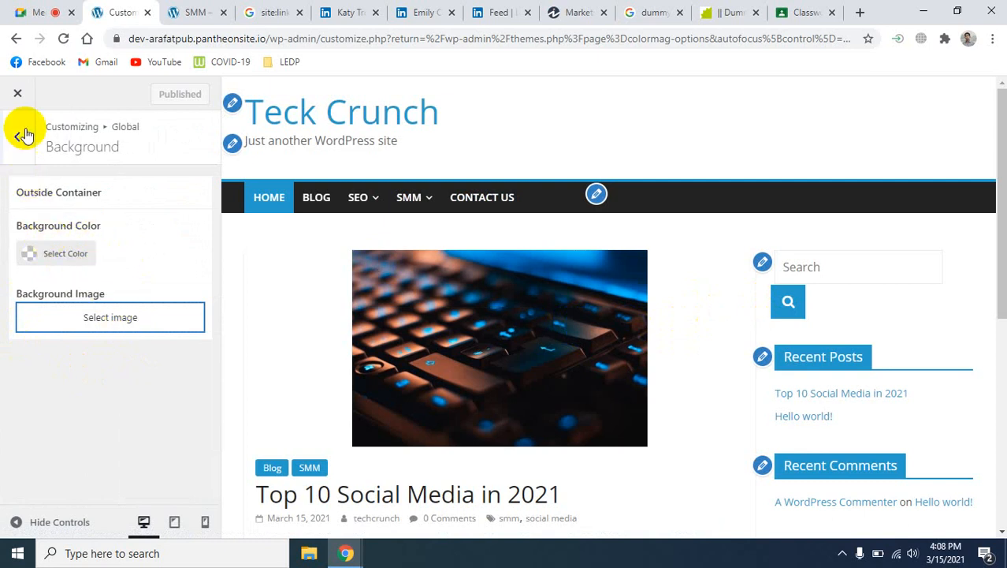
click(17, 136)
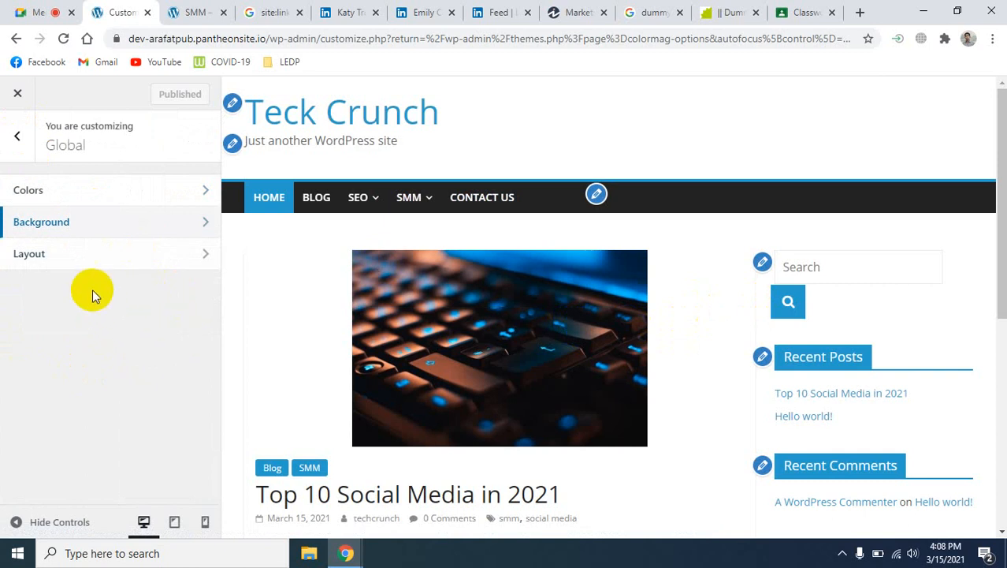
click(75, 201)
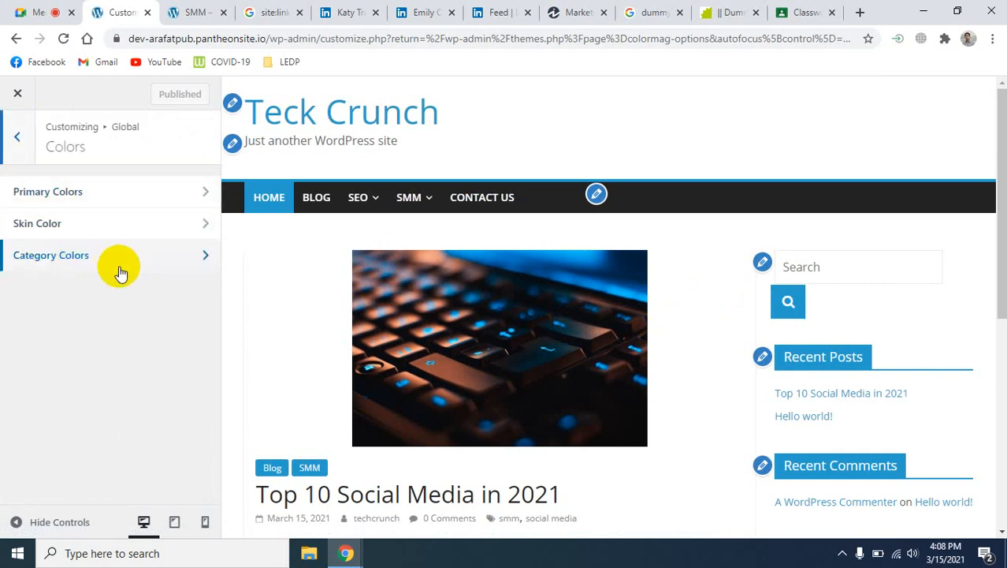
click(18, 138)
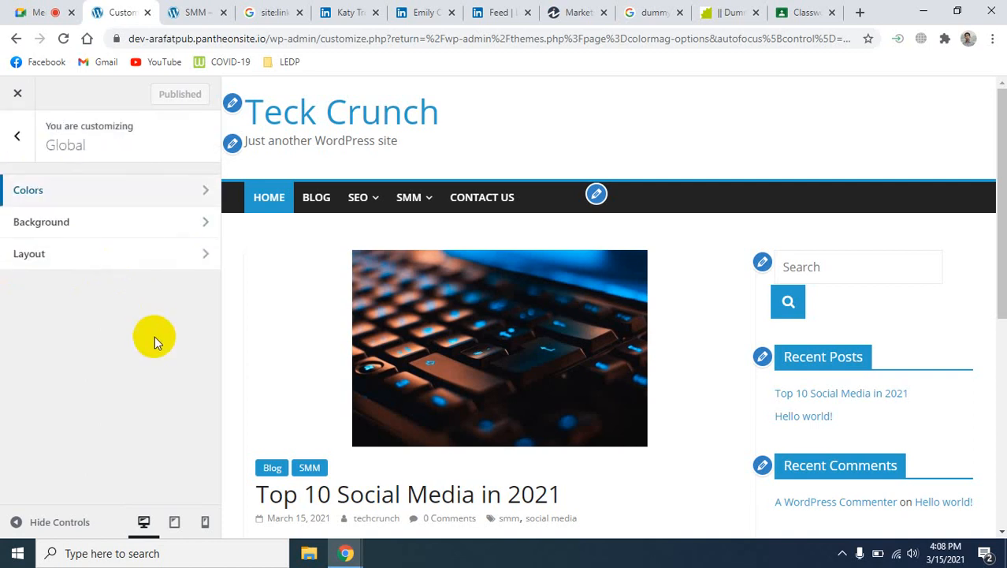
click(32, 263)
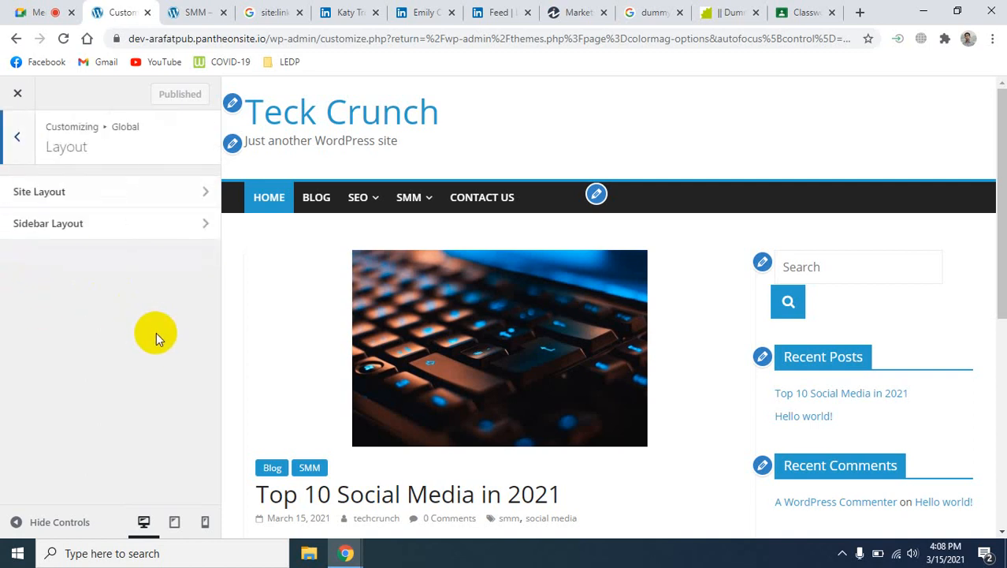
click(19, 138)
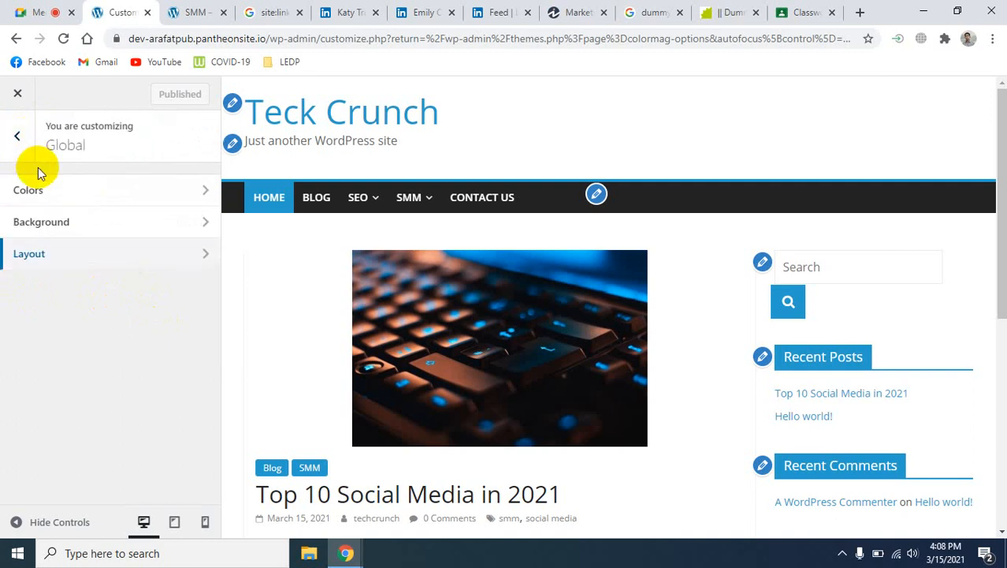
Step: Look over the main customization sections, check the Additional section and close the customizer
click(17, 138)
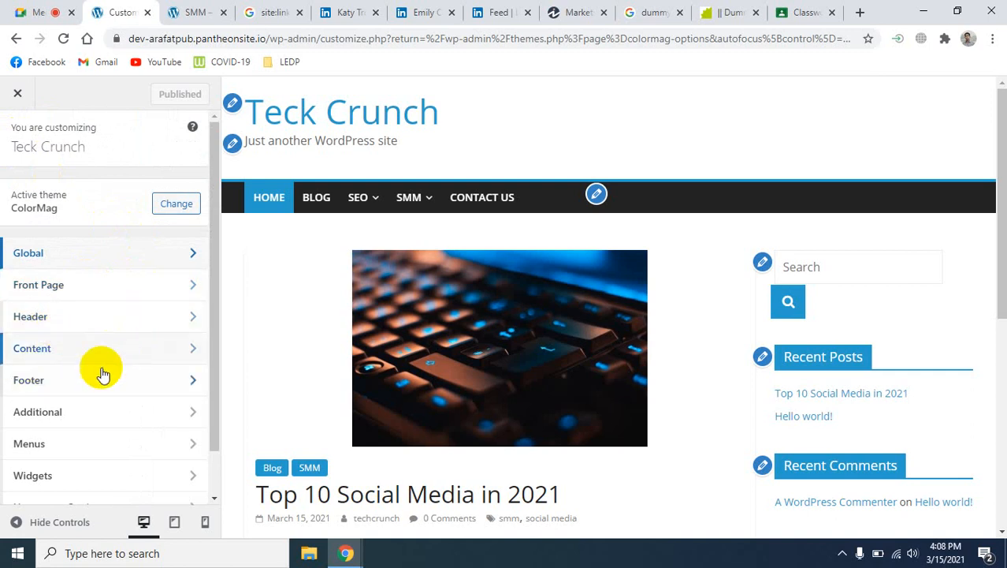
scroll(63, 404, down, 1)
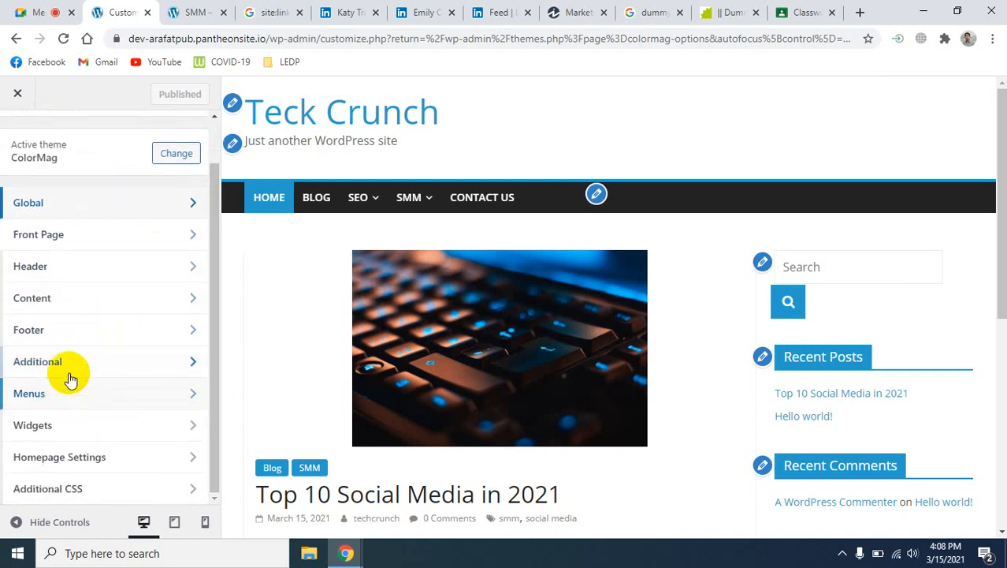
click(176, 355)
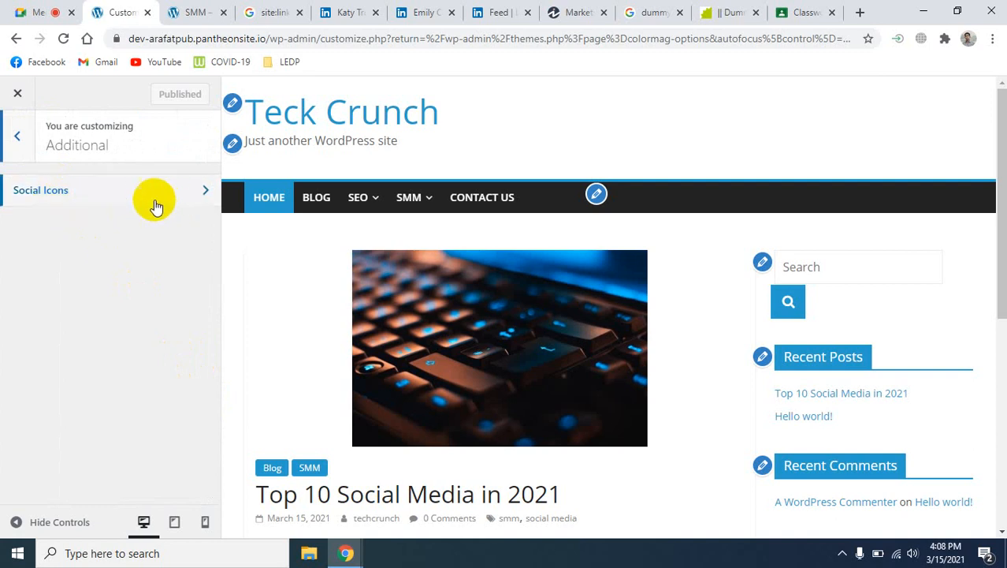
click(16, 136)
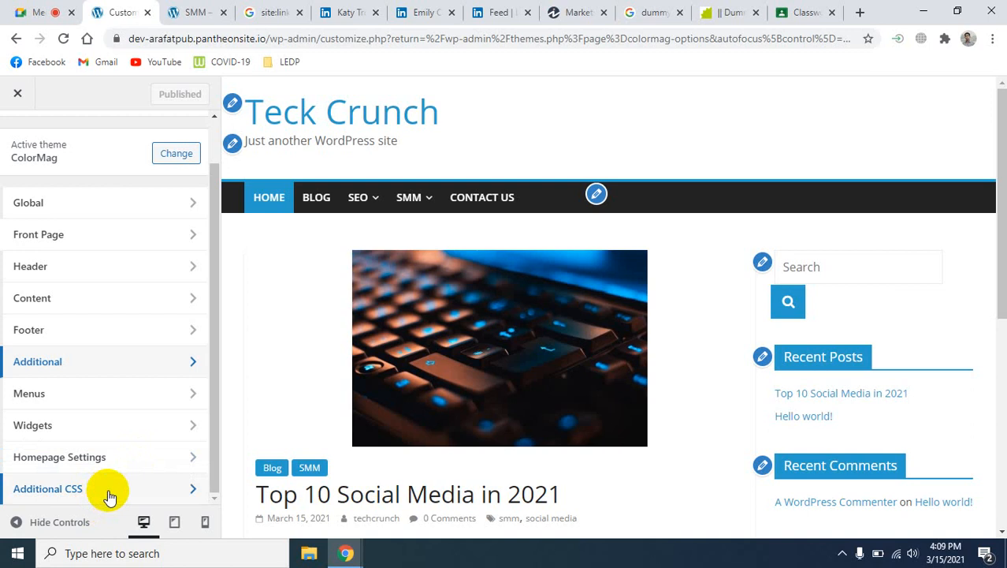
scroll(113, 282, up, 1)
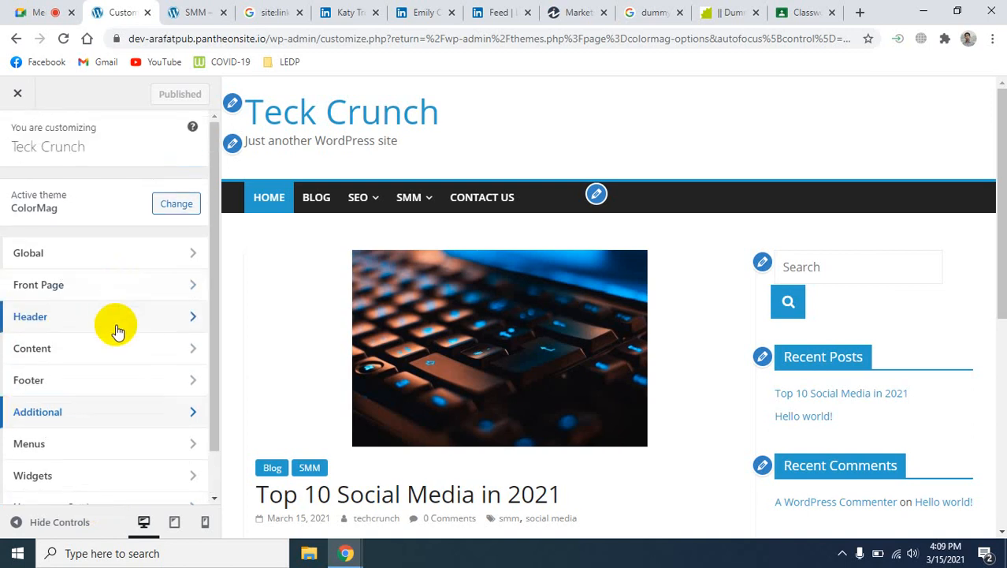
click(17, 93)
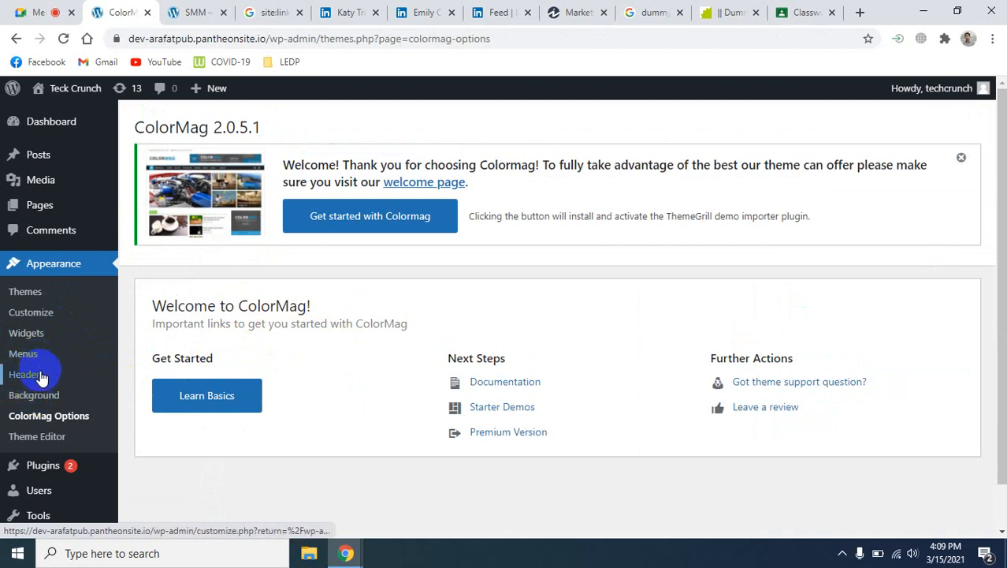
Step: Open the Widgets page and look over the available widgets and the sidebar and footer areas
click(27, 333)
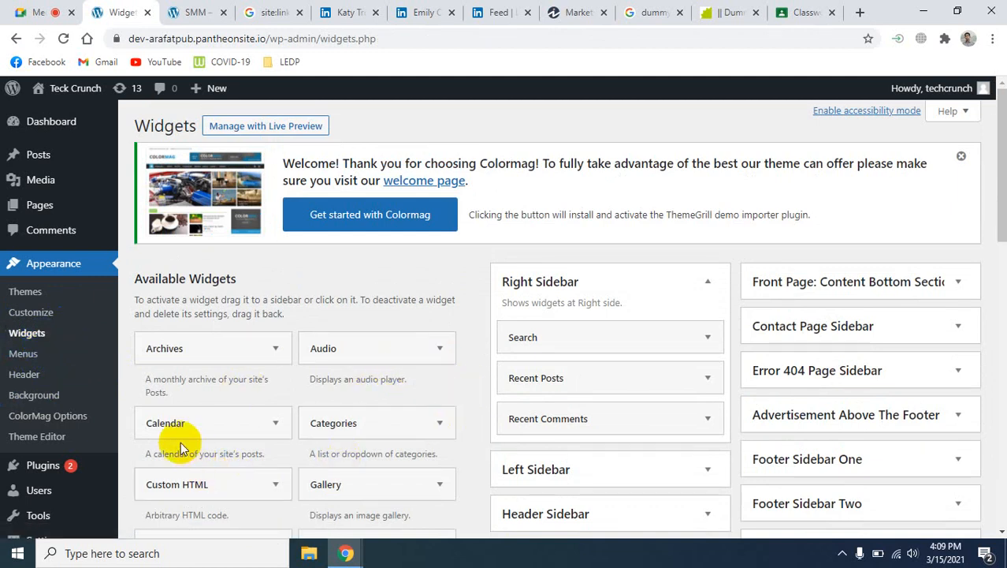
scroll(204, 433, down, 1)
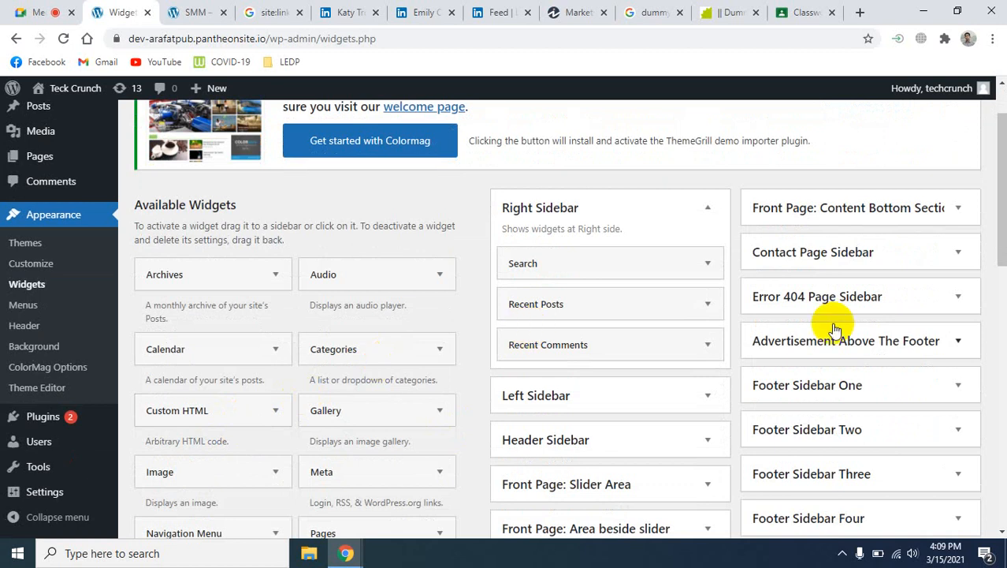
scroll(776, 343, up, 1)
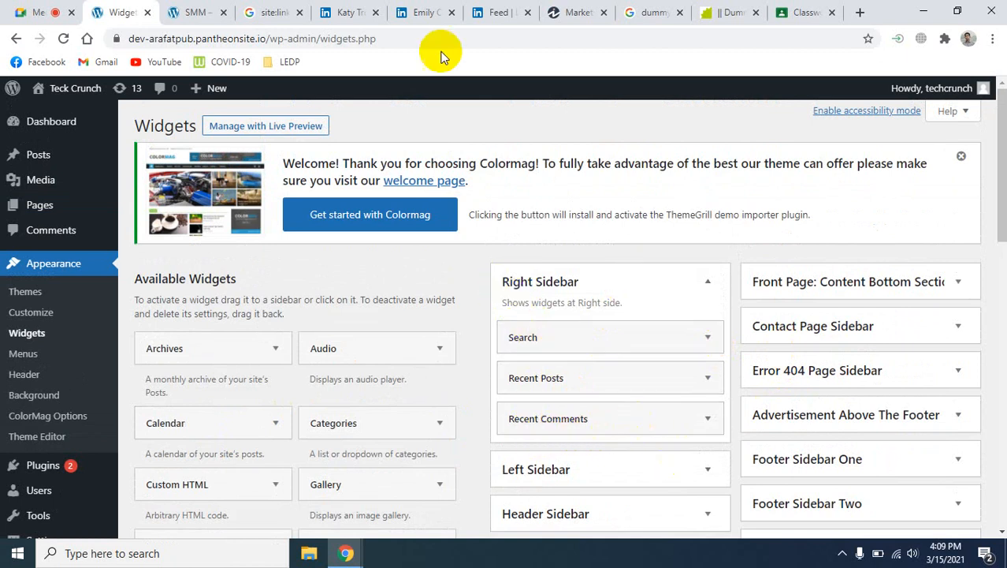
Step: Switch to the live SMM category page and examine its Search, Recent Posts and Recent Comments widgets
click(197, 13)
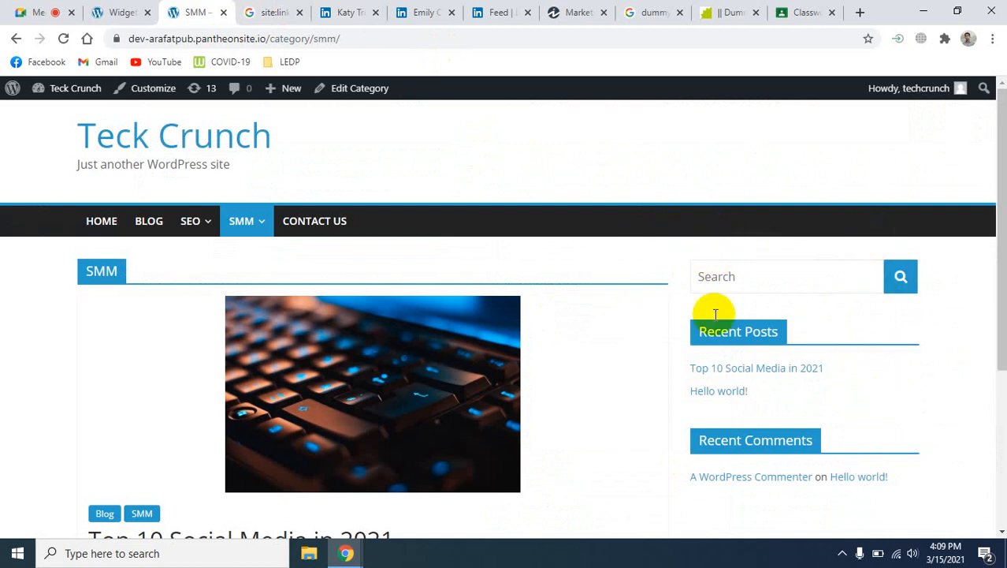
click(775, 277)
click(947, 289)
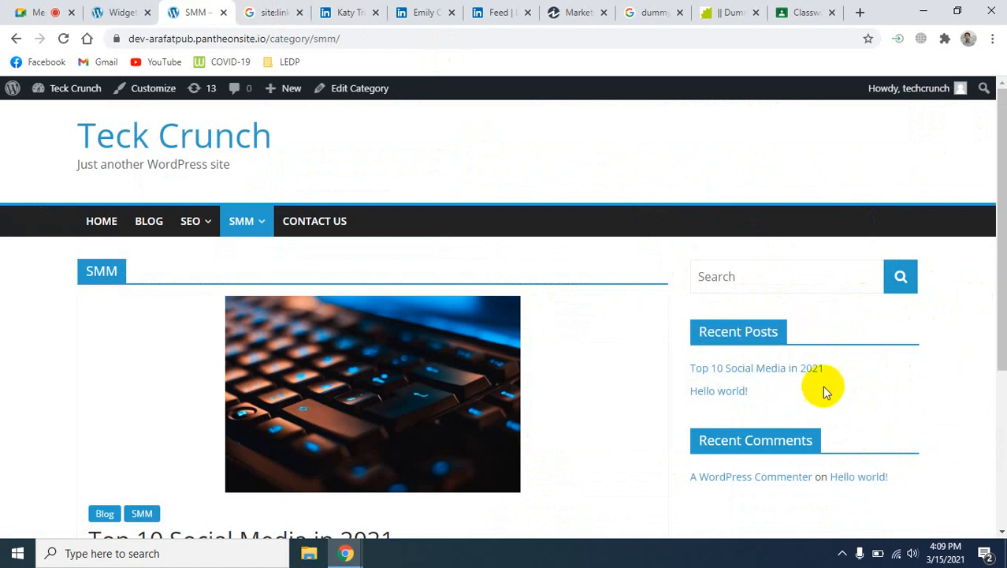
scroll(822, 386, down, 1)
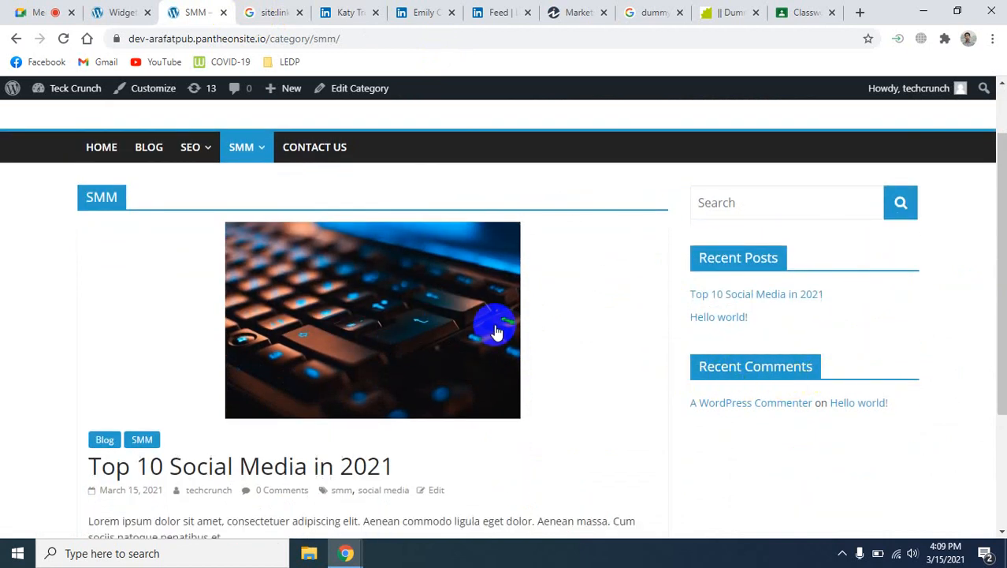
Step: Compare the Right Sidebar widget list with the live SMM page and inspect the Search widget's settings
click(118, 12)
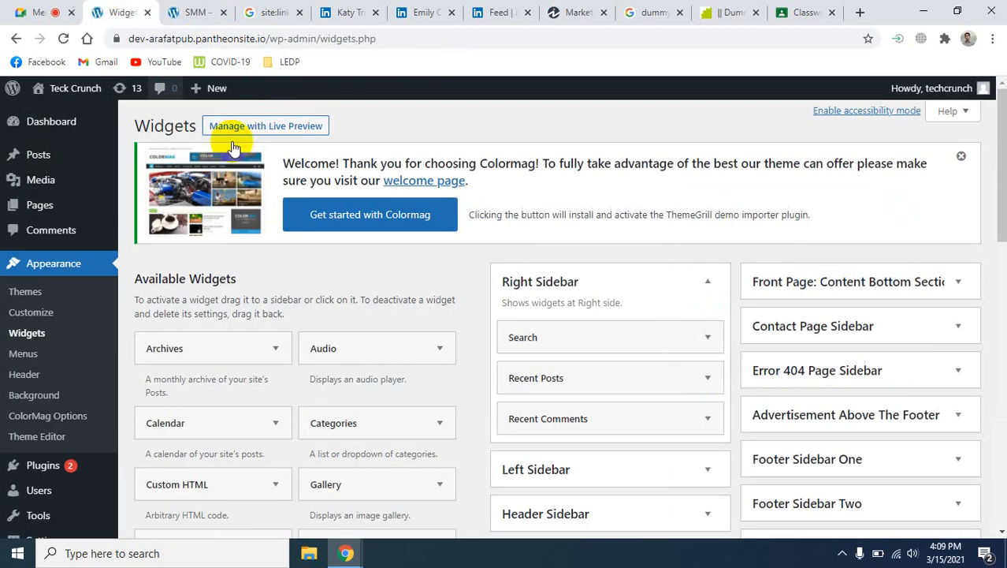
click(211, 6)
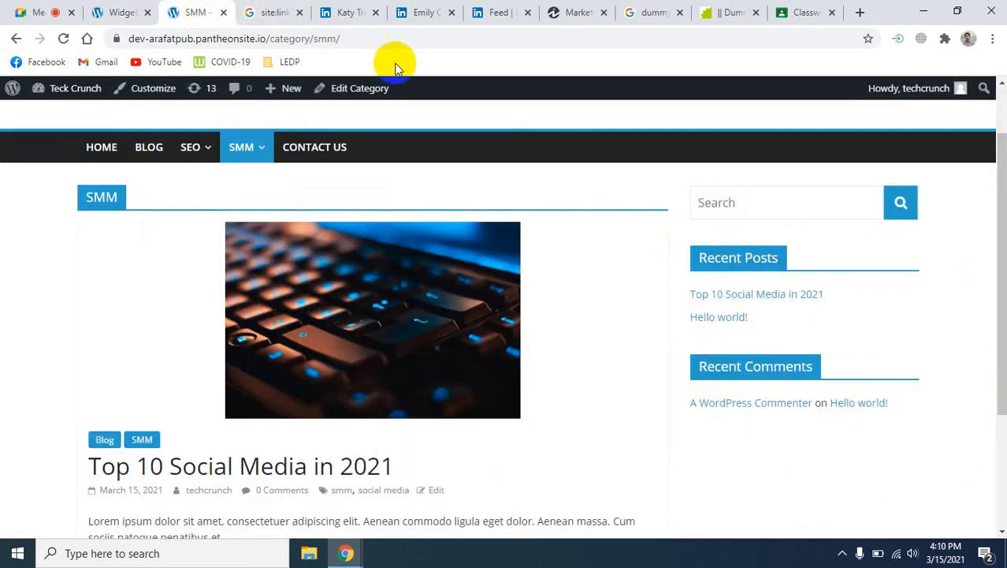
click(107, 11)
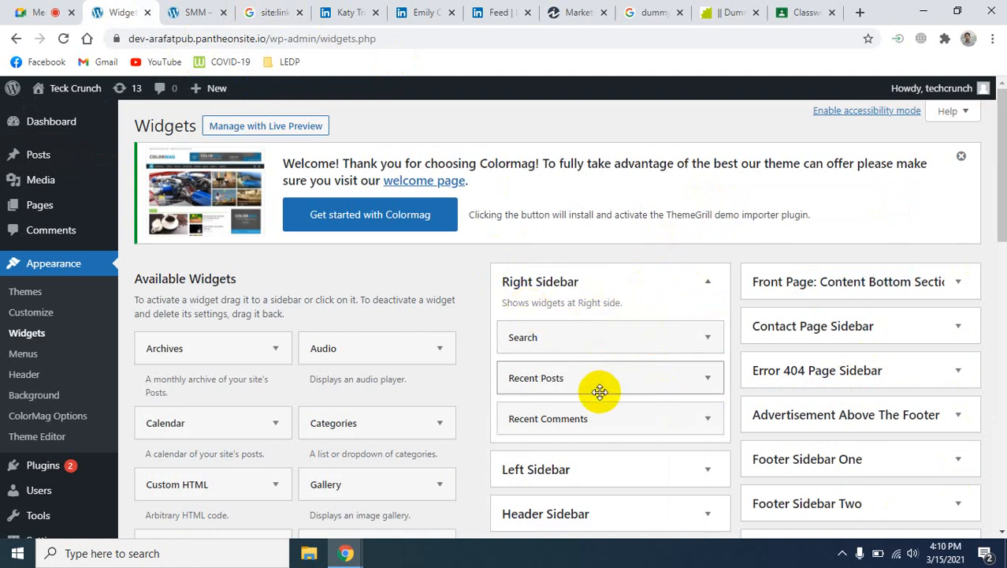
click(707, 339)
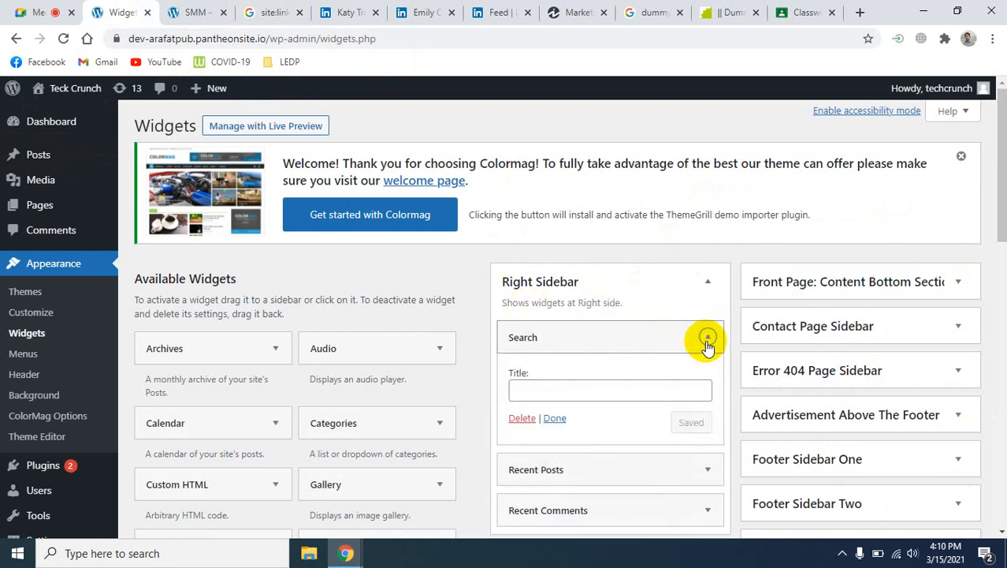
click(707, 340)
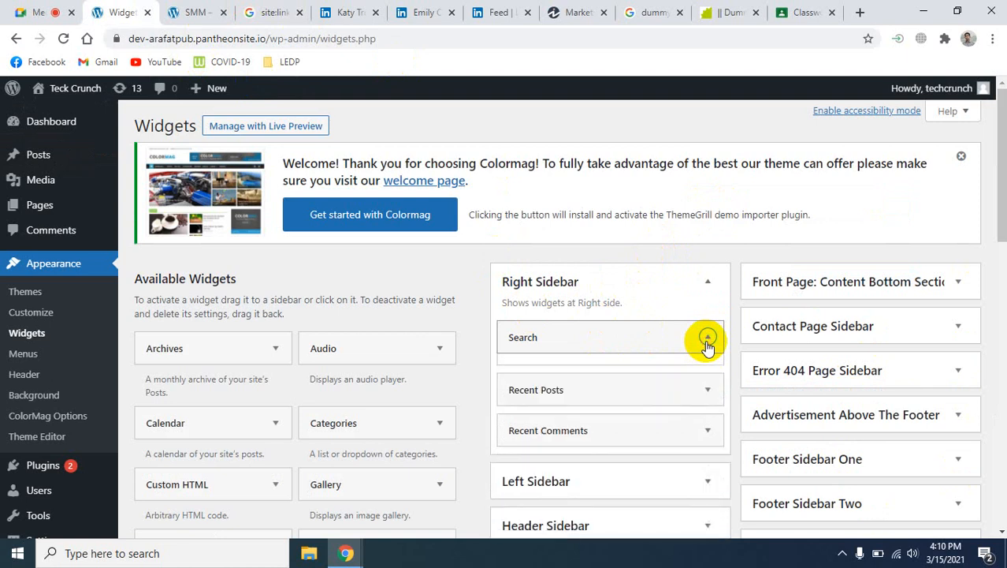
Step: Collapse the Search widget in the Right Sidebar and look over the remaining sidebar, front page and footer widget areas
click(640, 378)
click(640, 378)
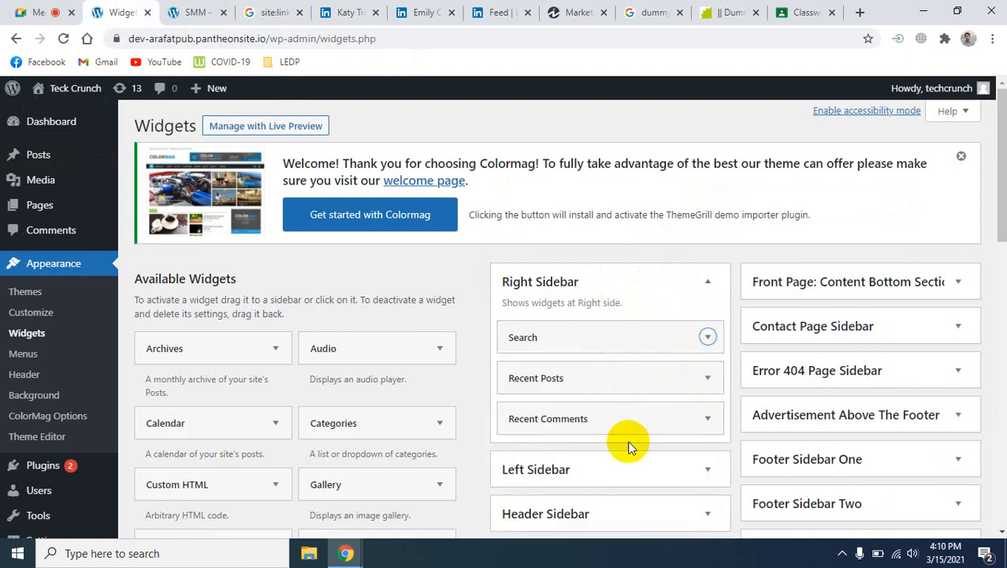
scroll(621, 461, down, 2)
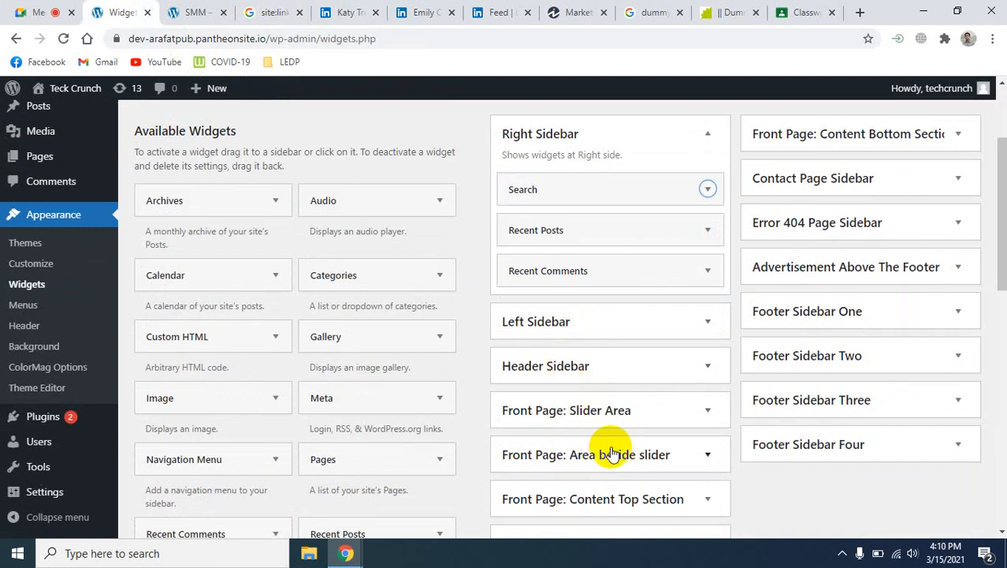
scroll(613, 454, down, 3)
scroll(644, 470, up, 5)
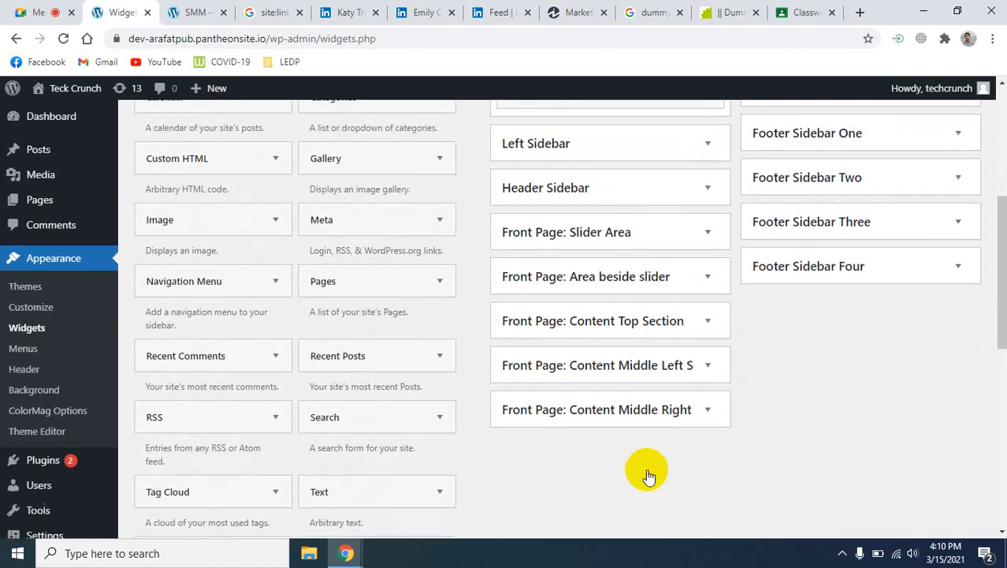
Step: Open the customizer's Site Identity settings from the site title and look over the logo, icon, title, tagline and visibility options
click(35, 319)
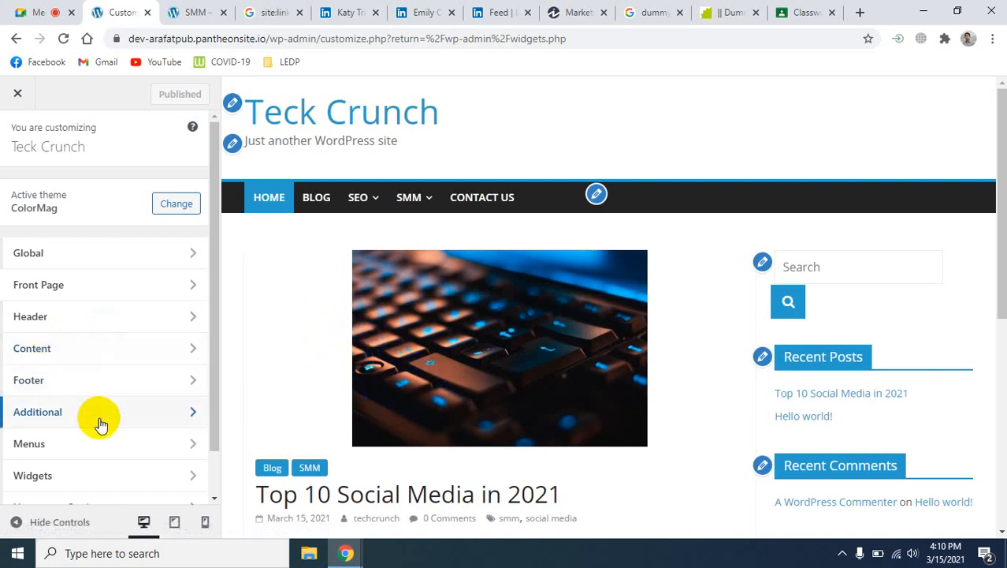
click(233, 106)
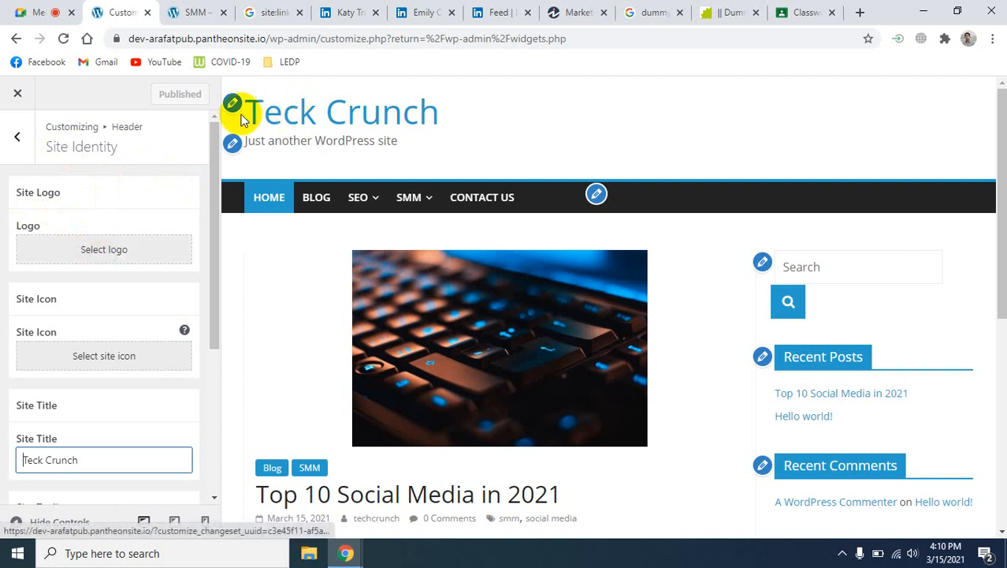
click(78, 147)
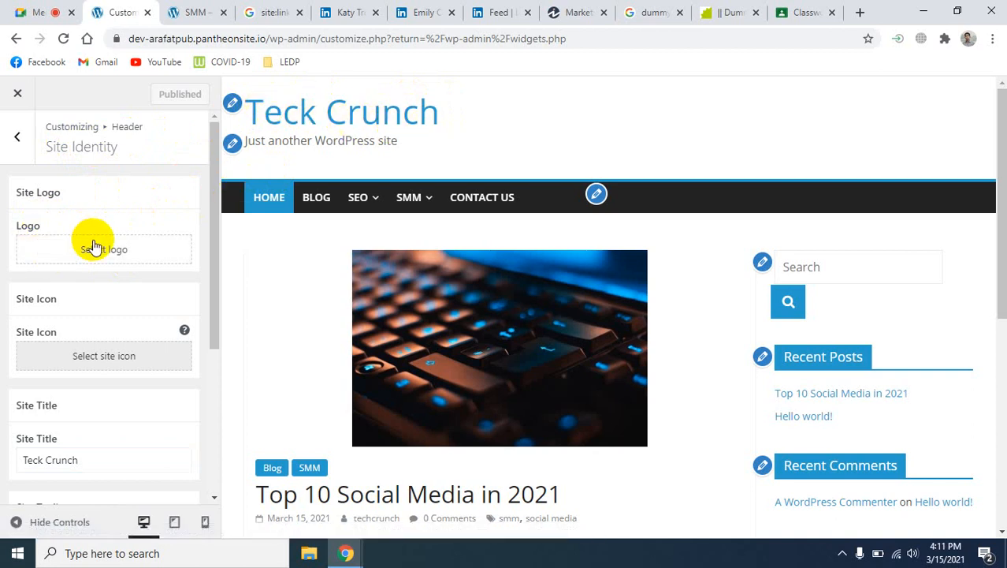
scroll(135, 298, down, 2)
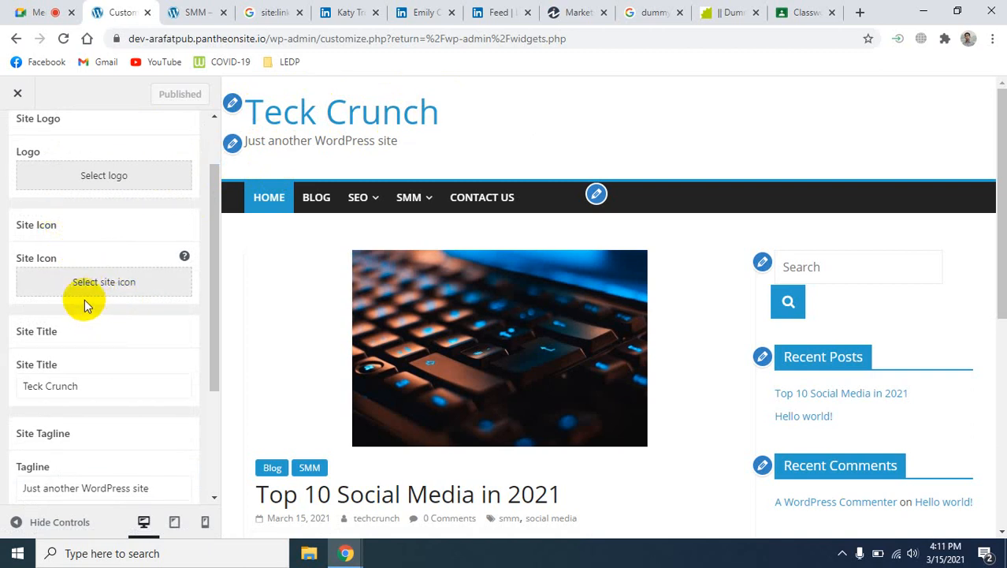
scroll(116, 310, up, 2)
scroll(79, 300, down, 6)
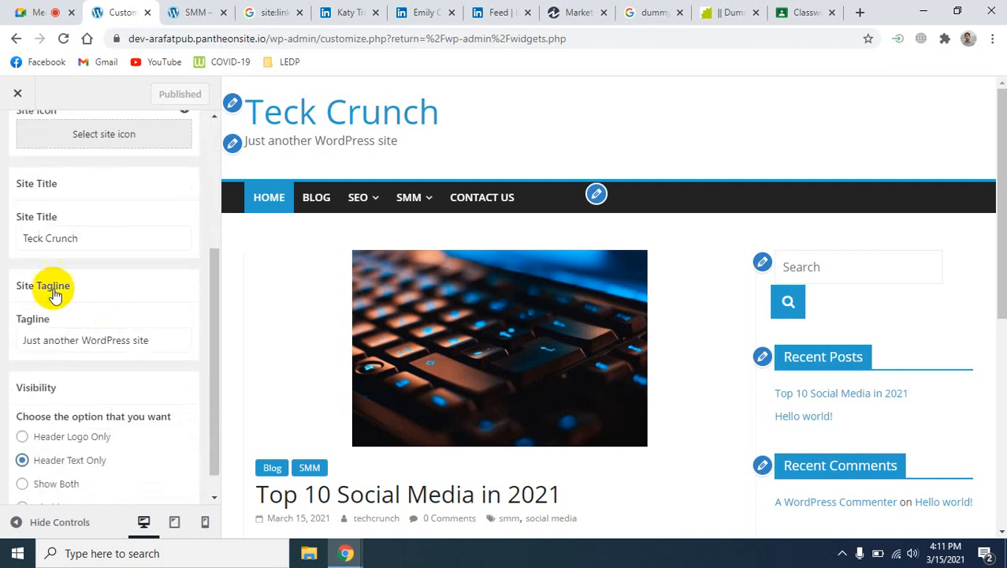
Step: Replace the site title with "Crunch Tech" in the Site Identity settings
double_click(109, 238)
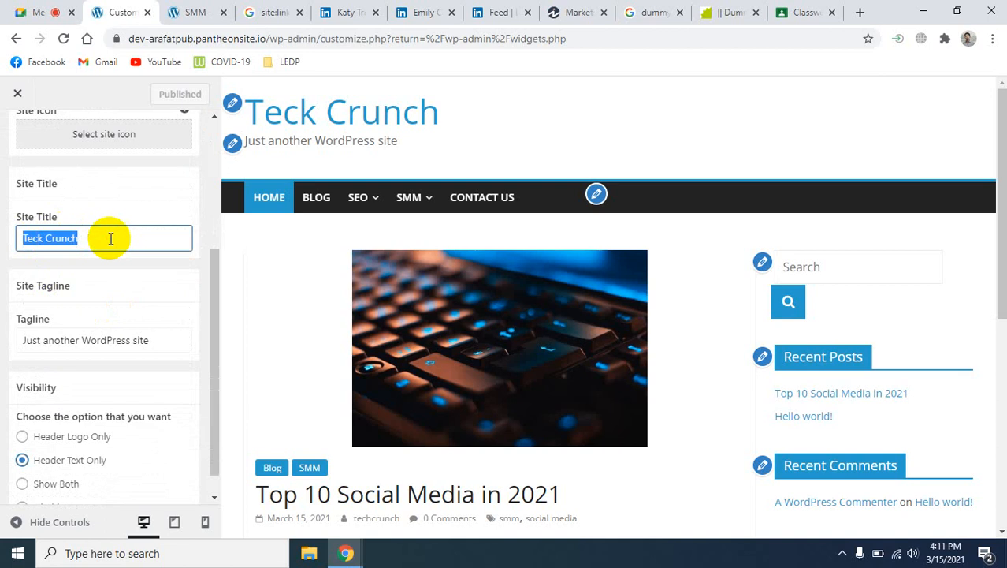
text(Cr)
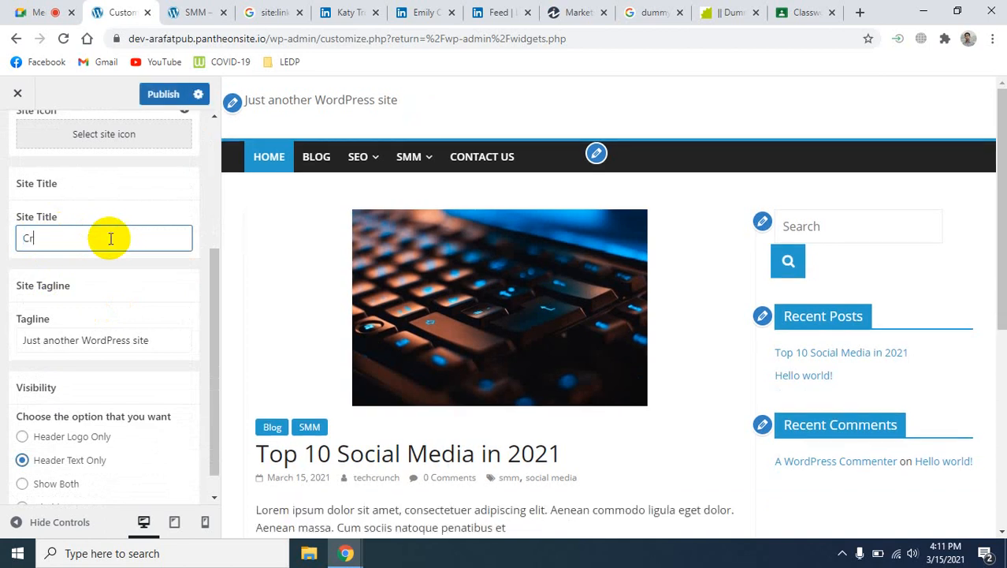
text(u)
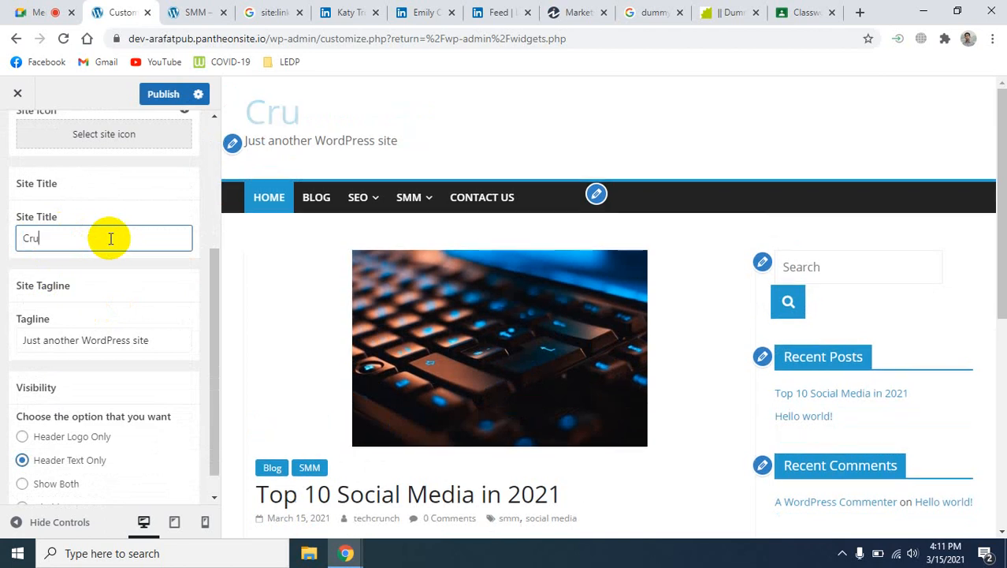
text(nch Tech)
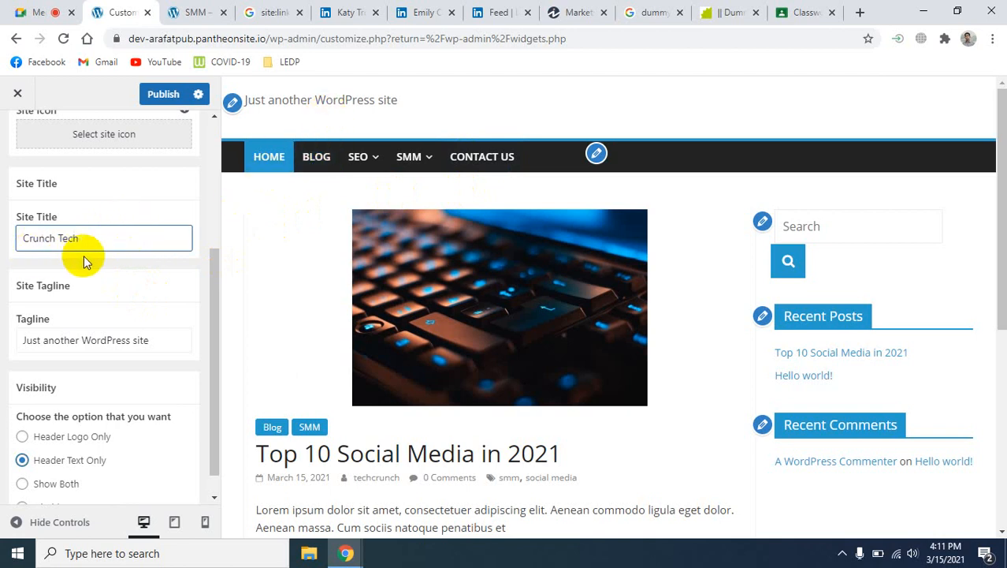
Step: Open the live site's home page and compare its title and tagline with the unpublished Site Identity settings
scroll(94, 266, down, 1)
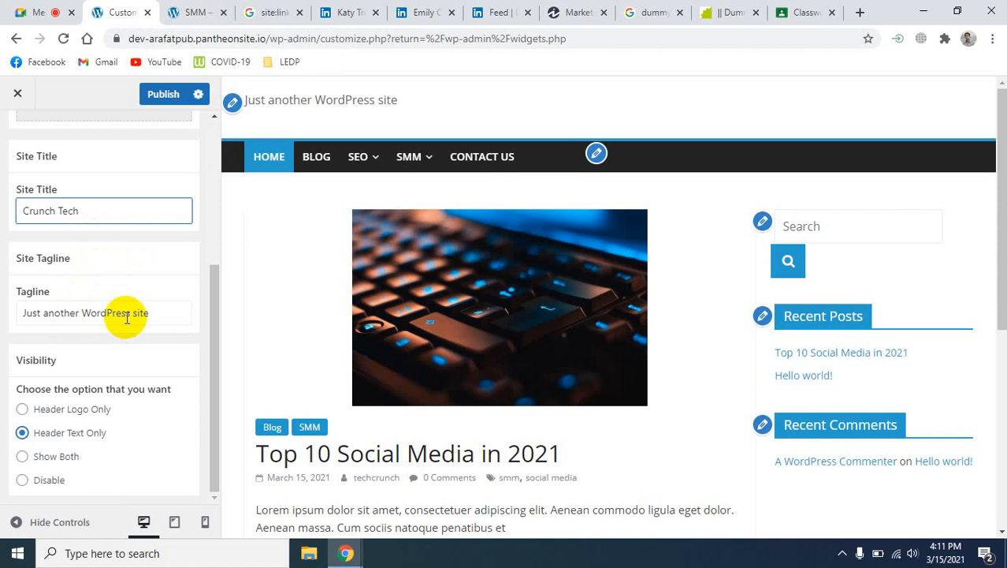
click(194, 11)
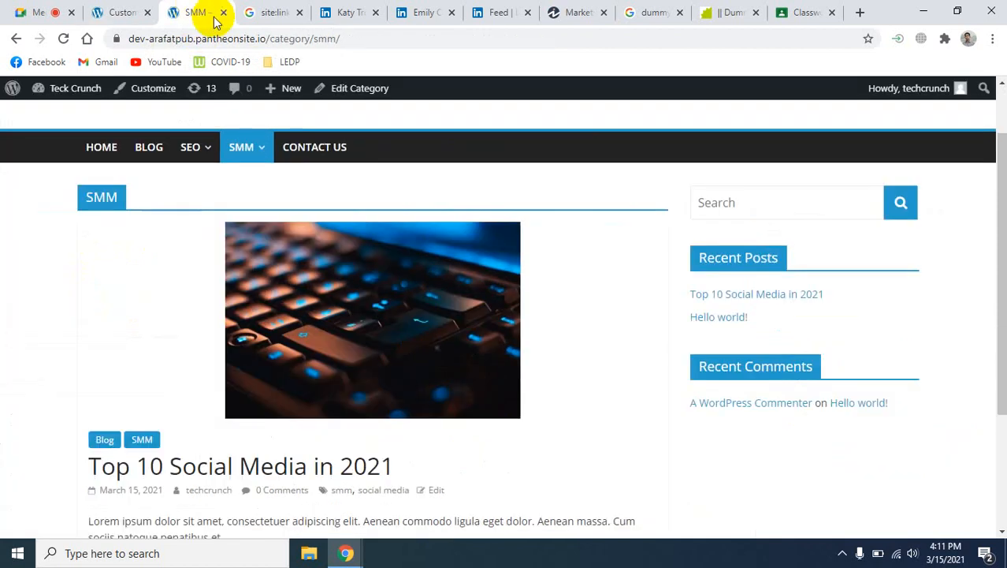
click(101, 150)
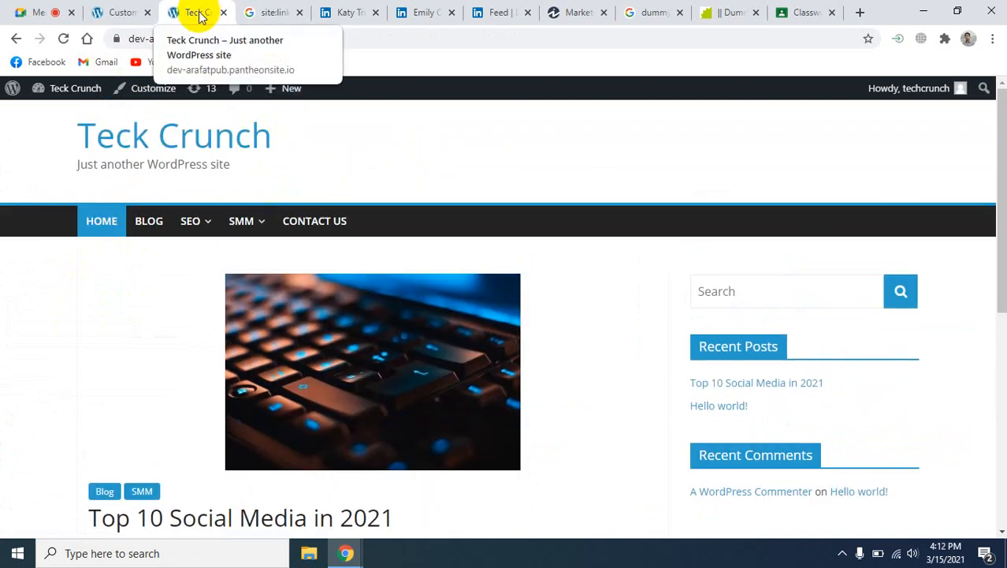
click(102, 12)
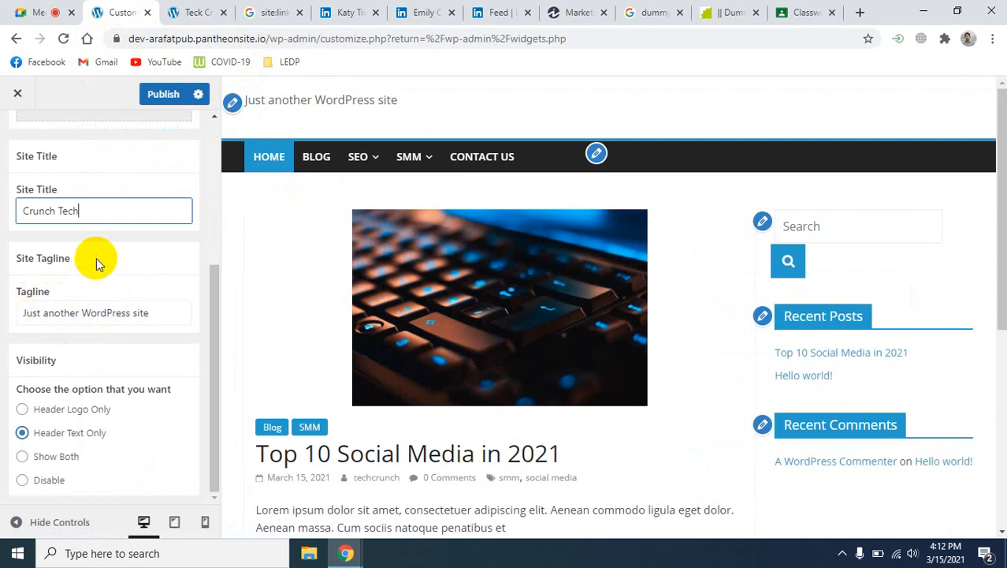
click(192, 13)
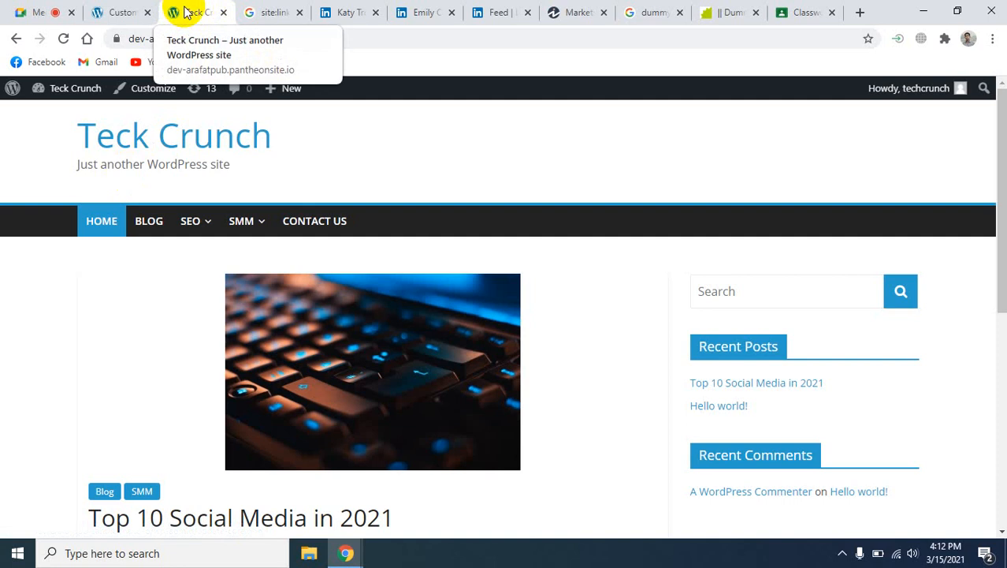
click(98, 12)
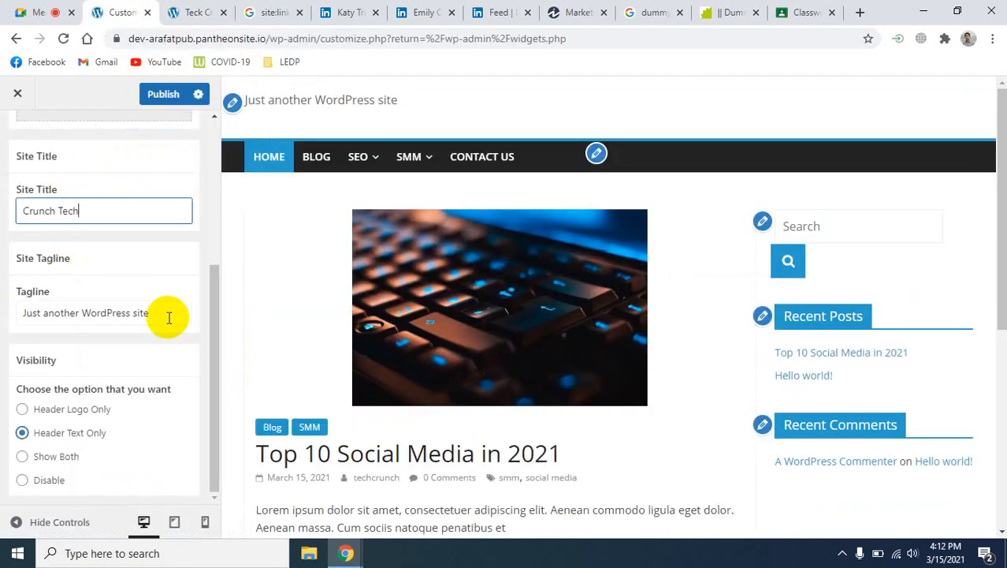
Step: Replace the site tagline with "Digital marketing agency"
drag(169, 317, 4, 311)
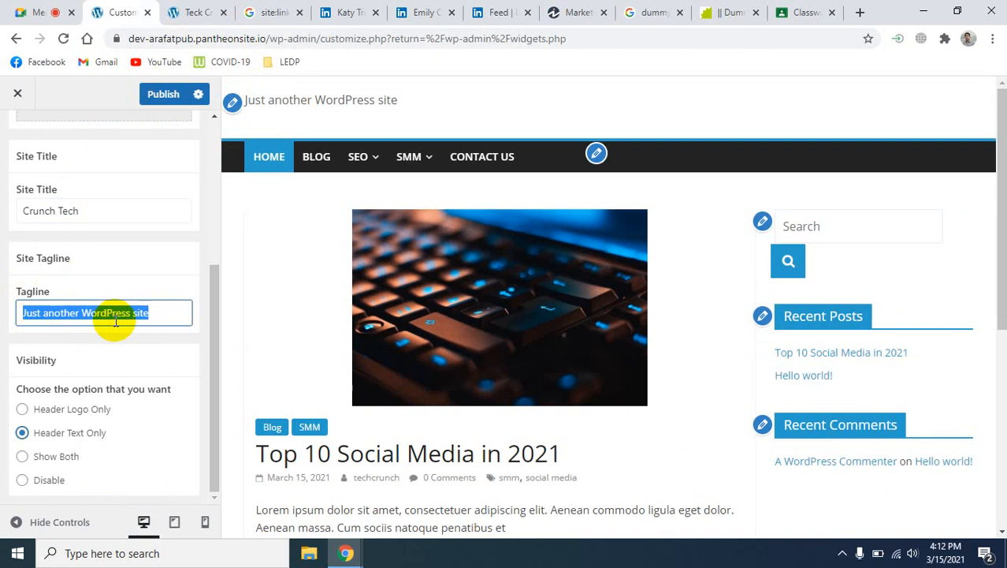
text(Di)
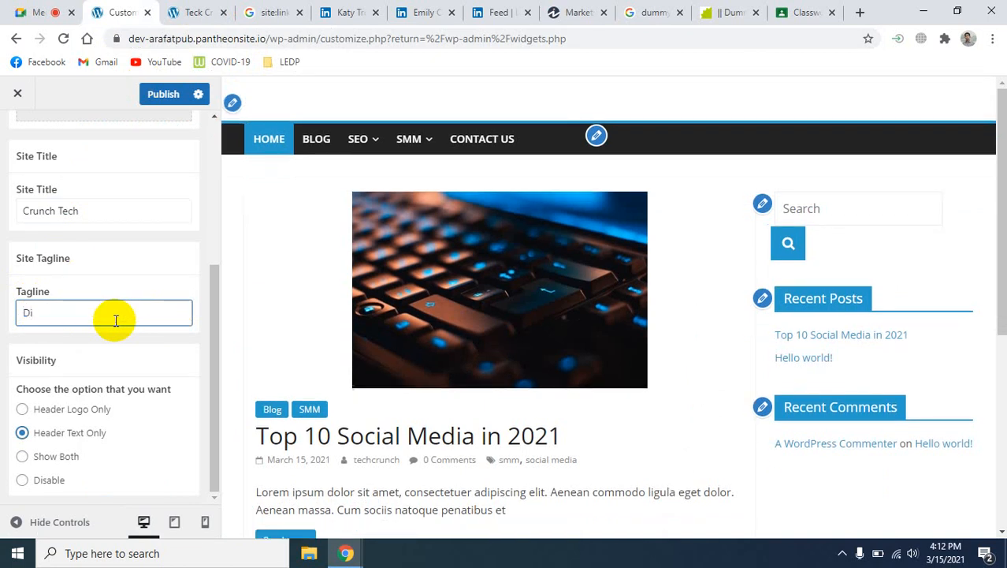
text(gital marketing)
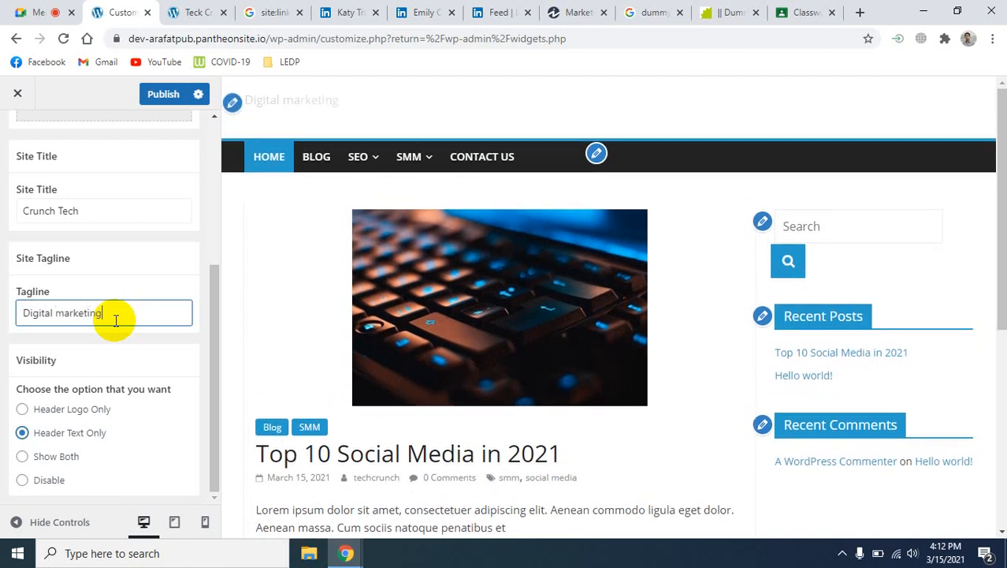
text( agency)
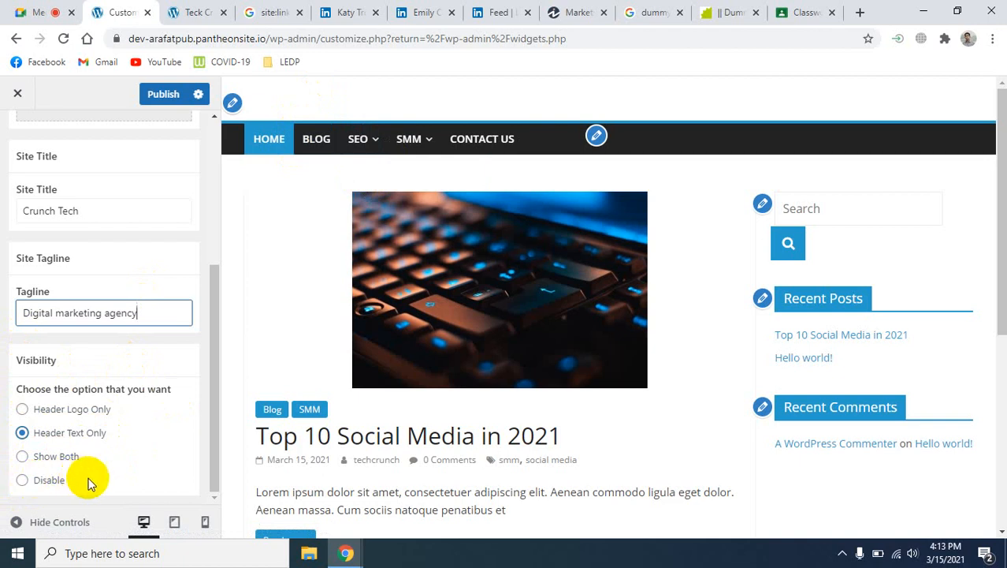
Step: Review the Site Identity settings and publish the title and tagline changes
scroll(156, 433, up, 2)
scroll(156, 433, down, 2)
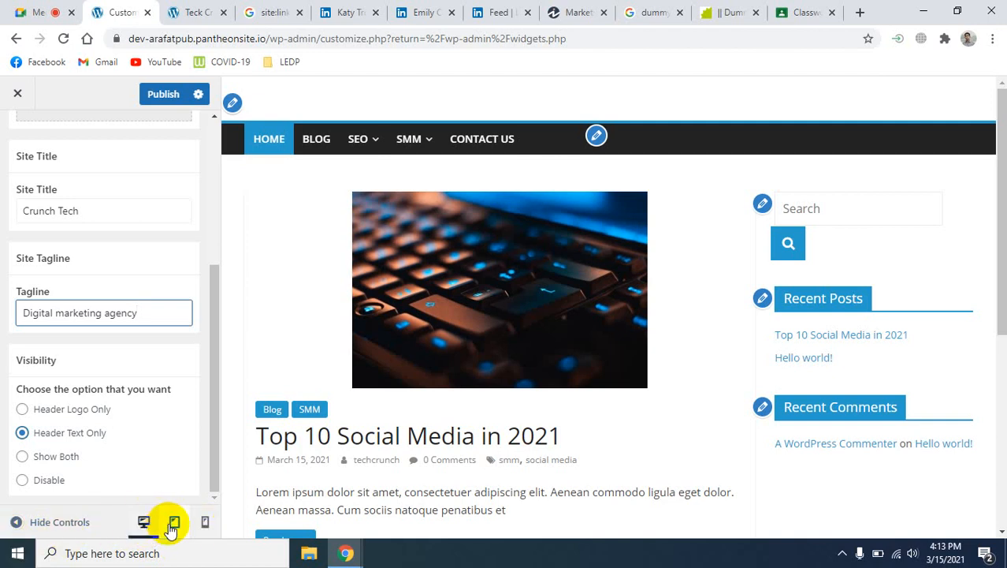
scroll(162, 339, up, 4)
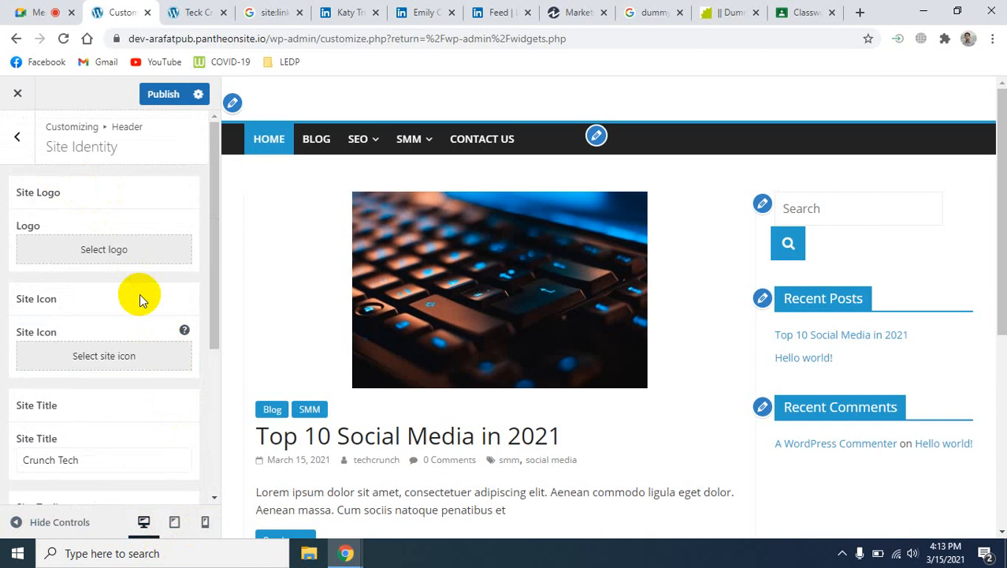
scroll(140, 293, down, 5)
click(139, 94)
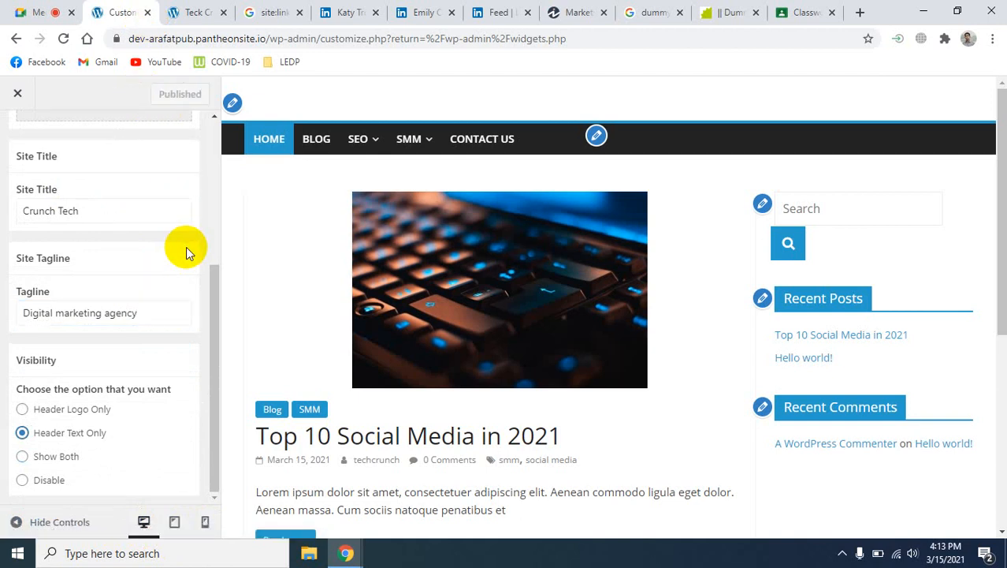
Step: Switch to the live home page and reload it to check the published title and tagline
click(187, 11)
click(63, 38)
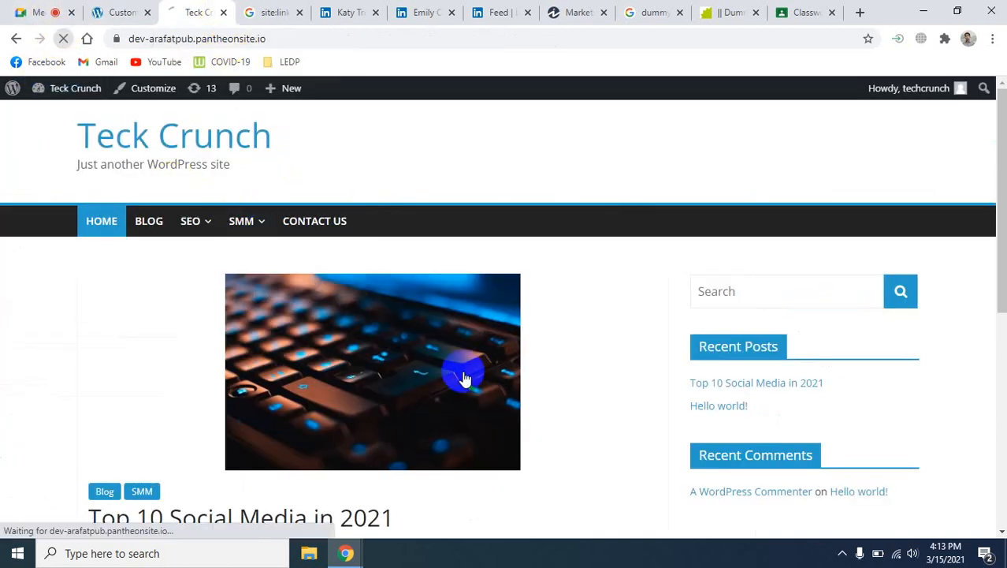
click(150, 221)
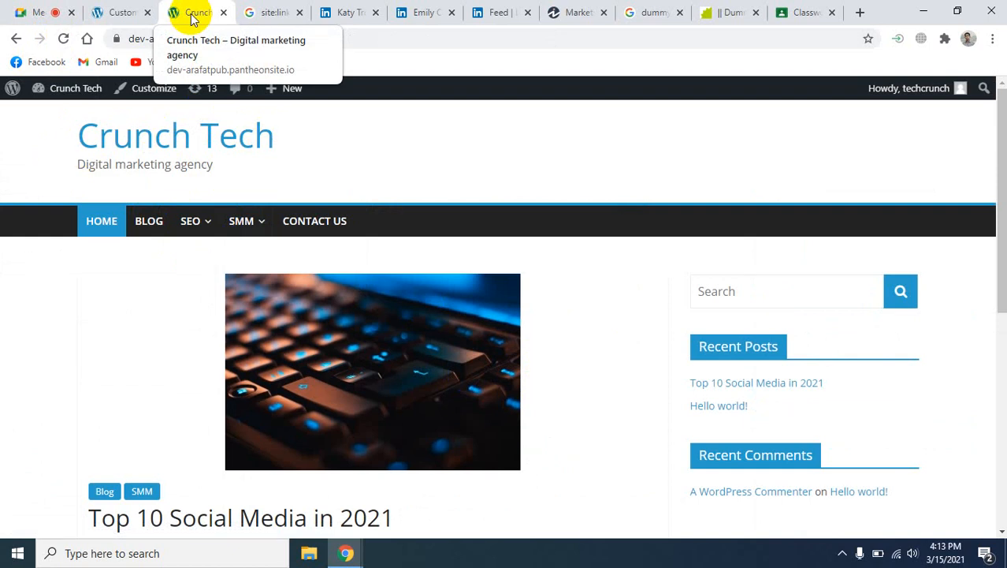
Step: Return to the customizer, look over the Site Identity options once more and close the customizer
click(105, 14)
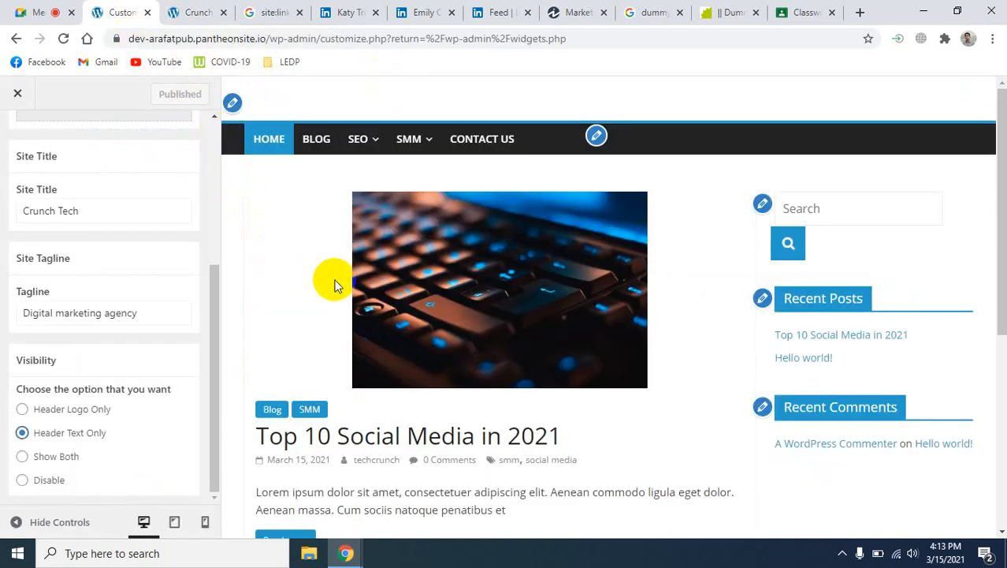
scroll(150, 308, up, 3)
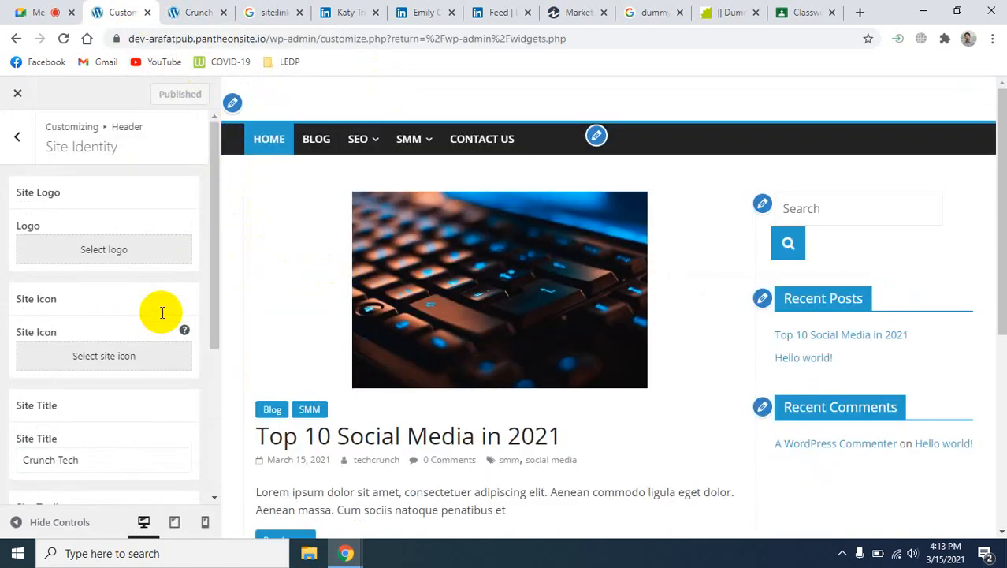
scroll(162, 312, down, 3)
scroll(162, 317, down, 1)
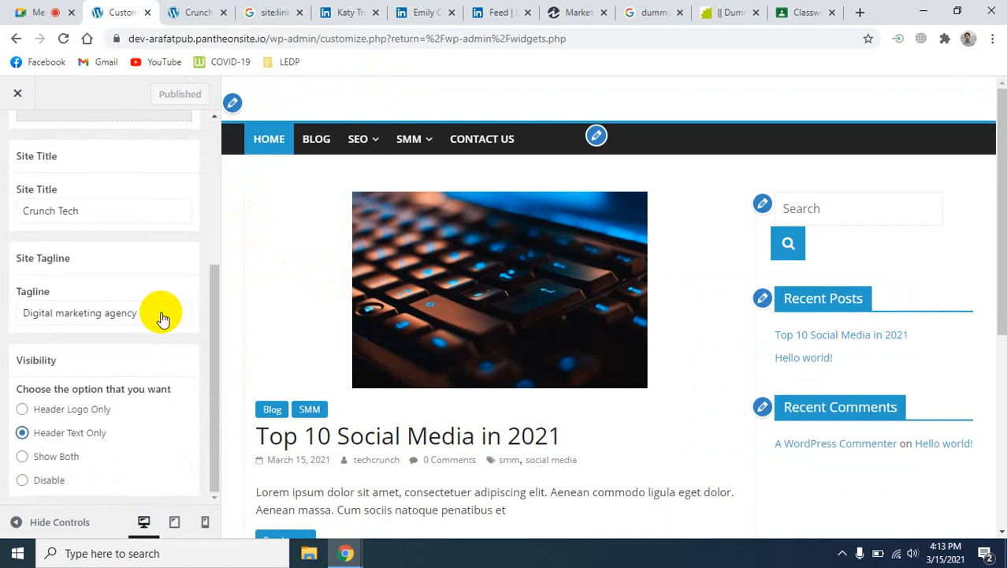
scroll(162, 315, up, 3)
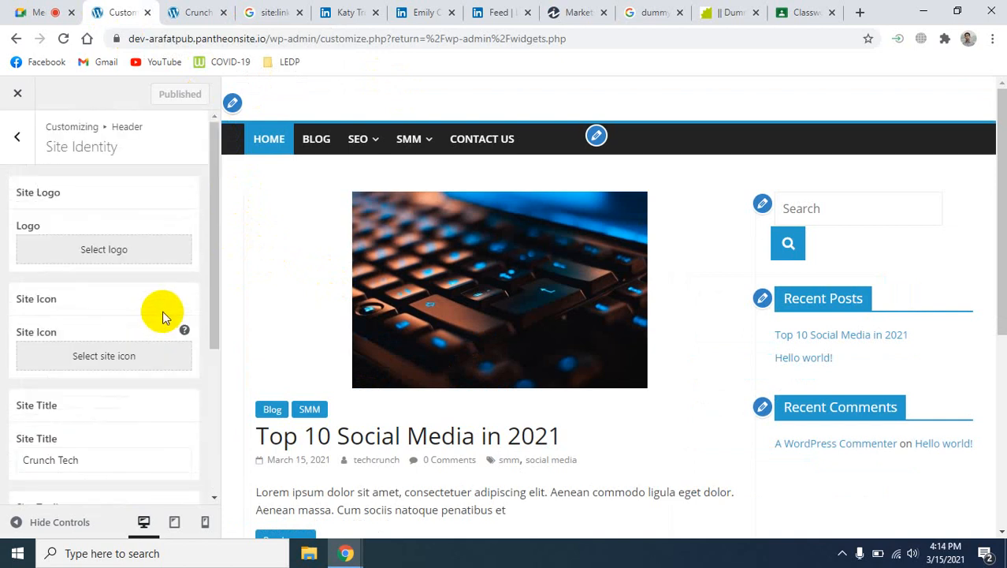
click(13, 96)
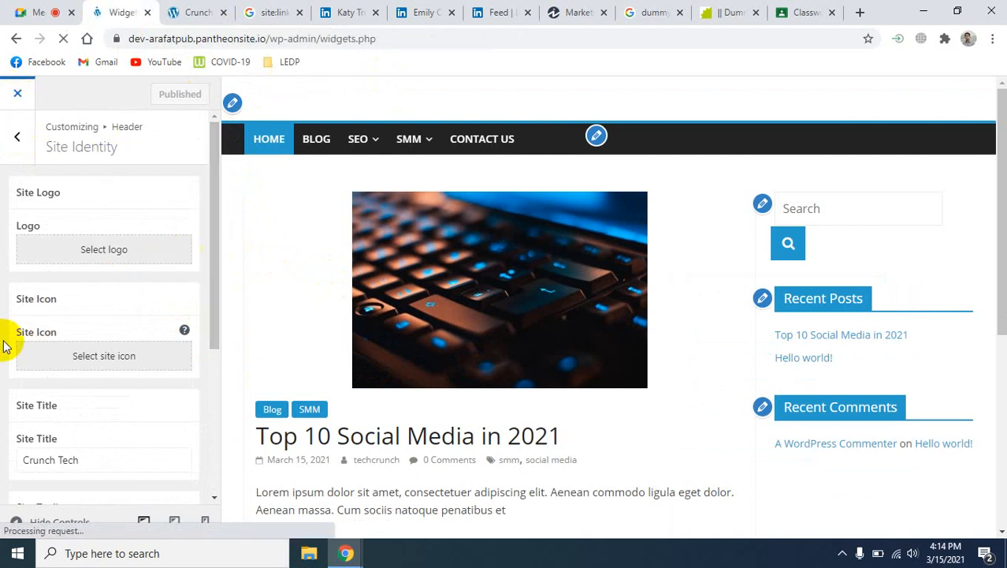
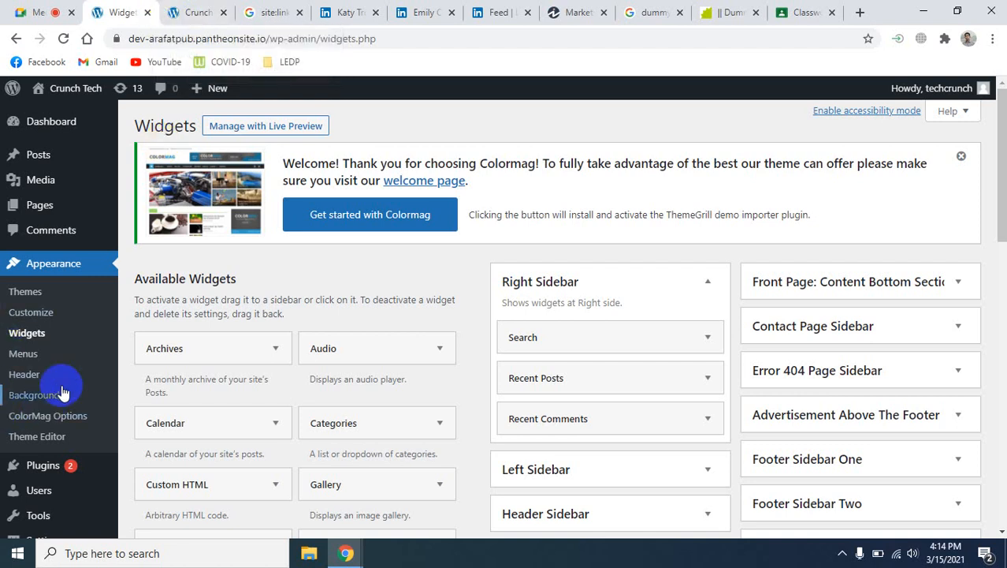
Step: Reopen the customizer and bring up the installed themes for changing the active theme
click(40, 322)
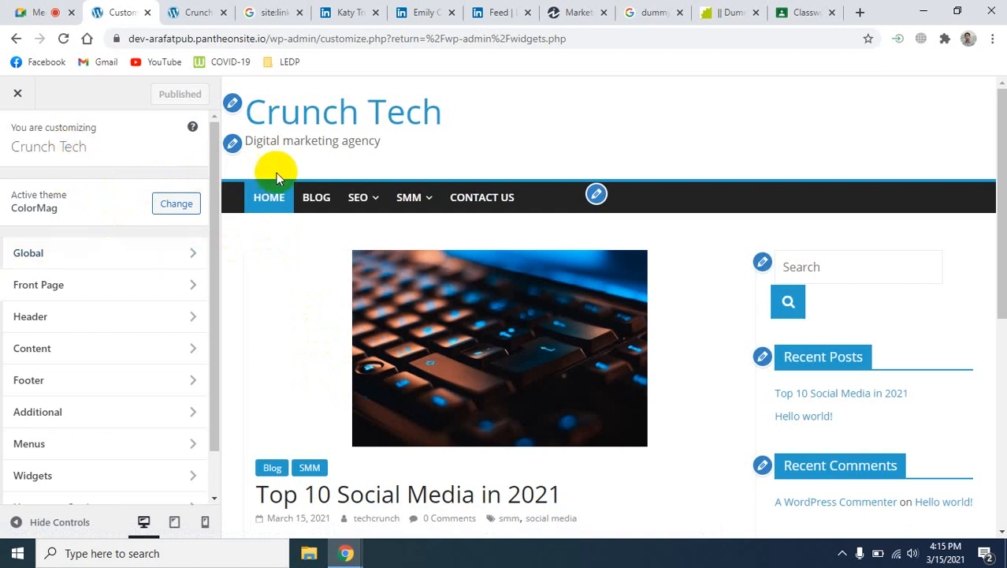
click(177, 205)
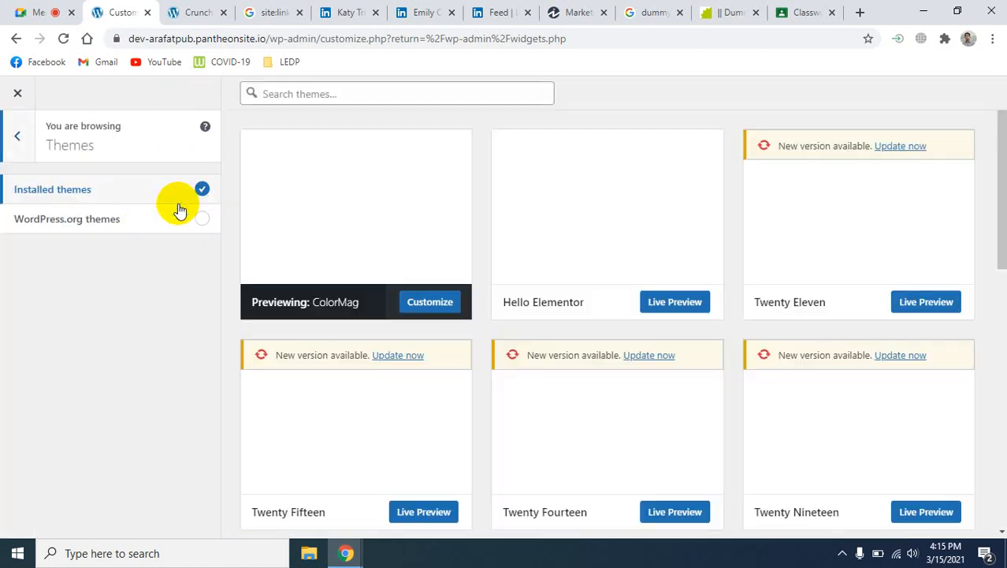
Step: Leave the theme browser, return to the Site Identity settings and look at the media library images available for the site icon
click(17, 138)
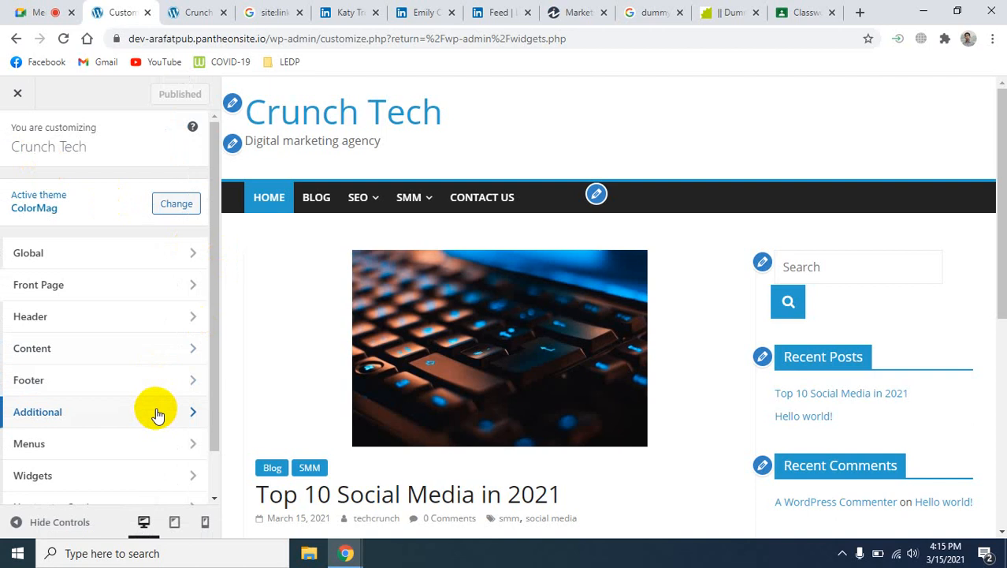
scroll(155, 412, down, 1)
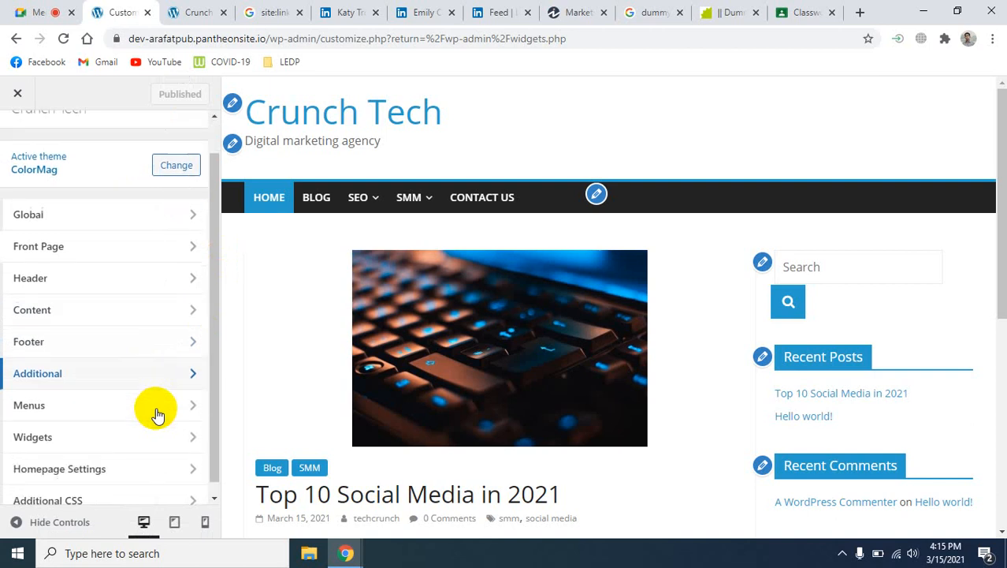
click(234, 105)
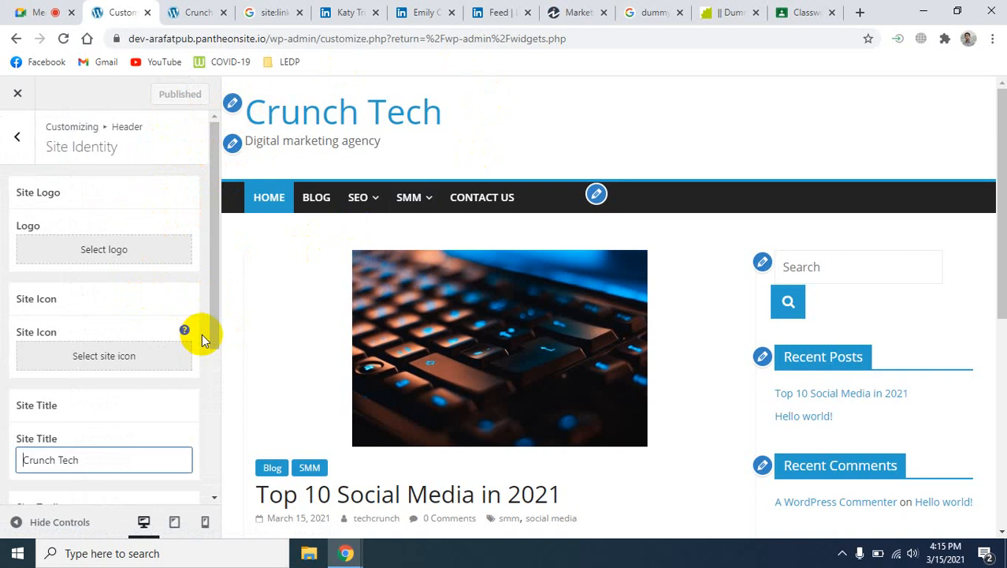
scroll(53, 281, down, 1)
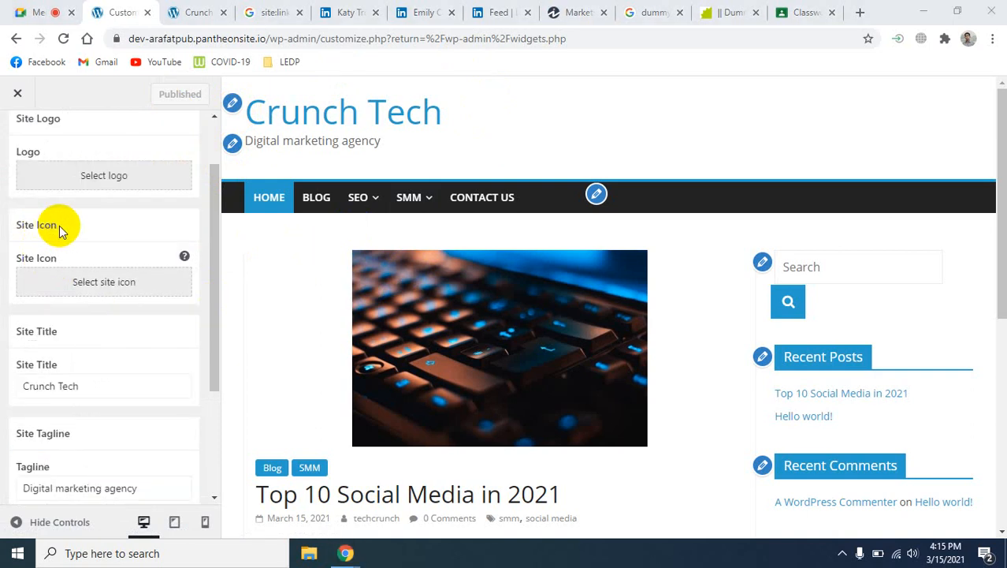
click(115, 290)
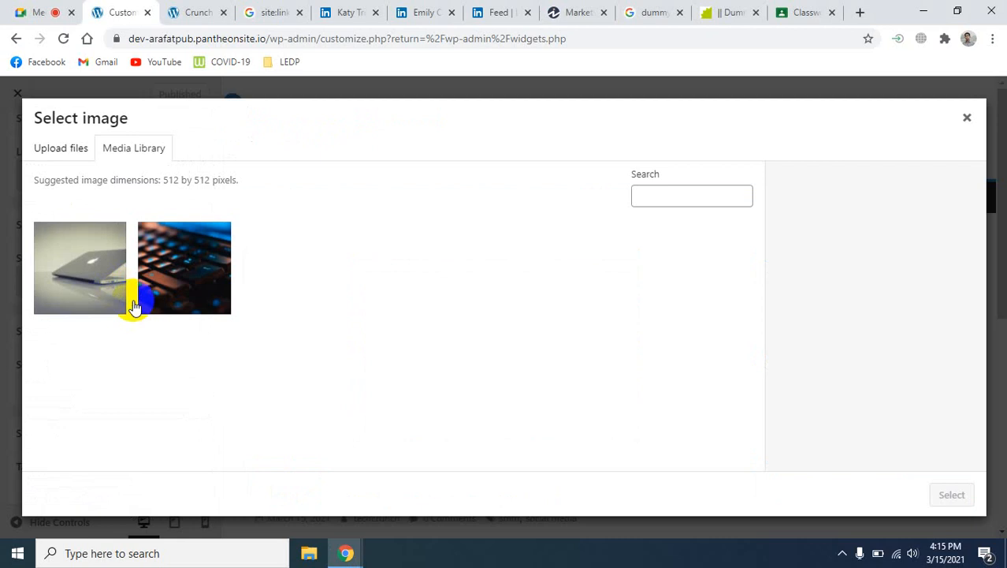
click(967, 118)
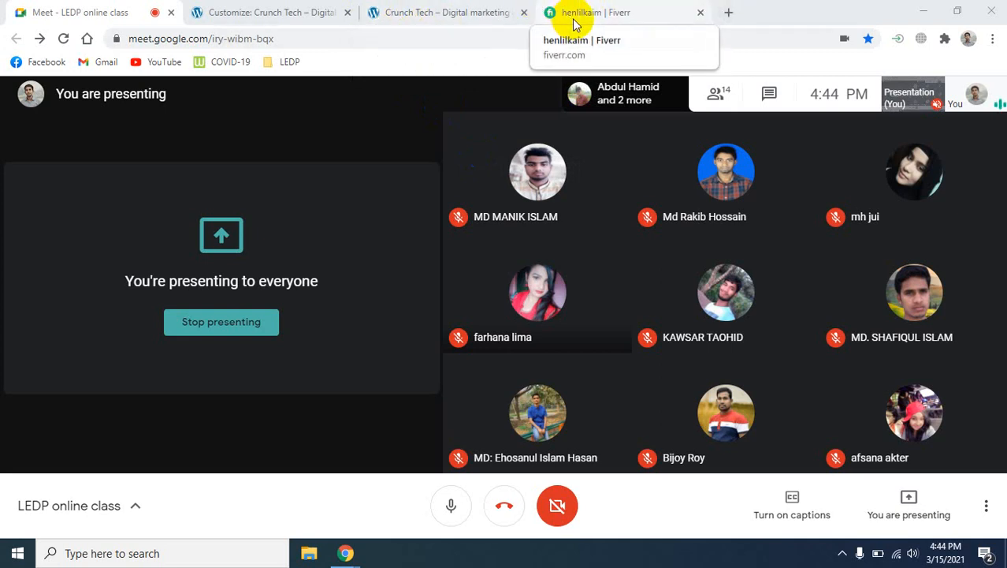
Step: Open canva.com in a new browser tab, close the Fiverr tab and start a new Logo design
click(729, 12)
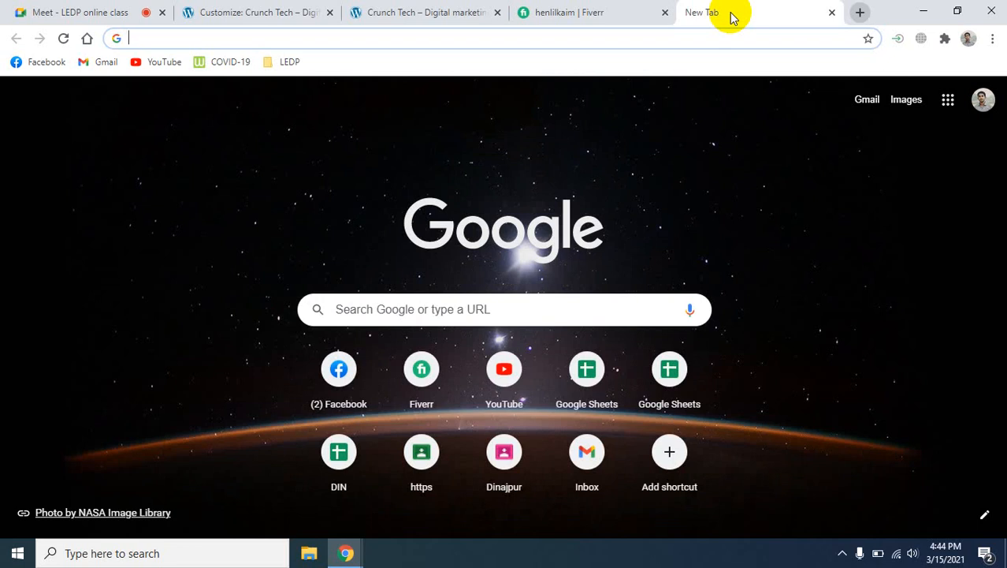
text(canva.com)
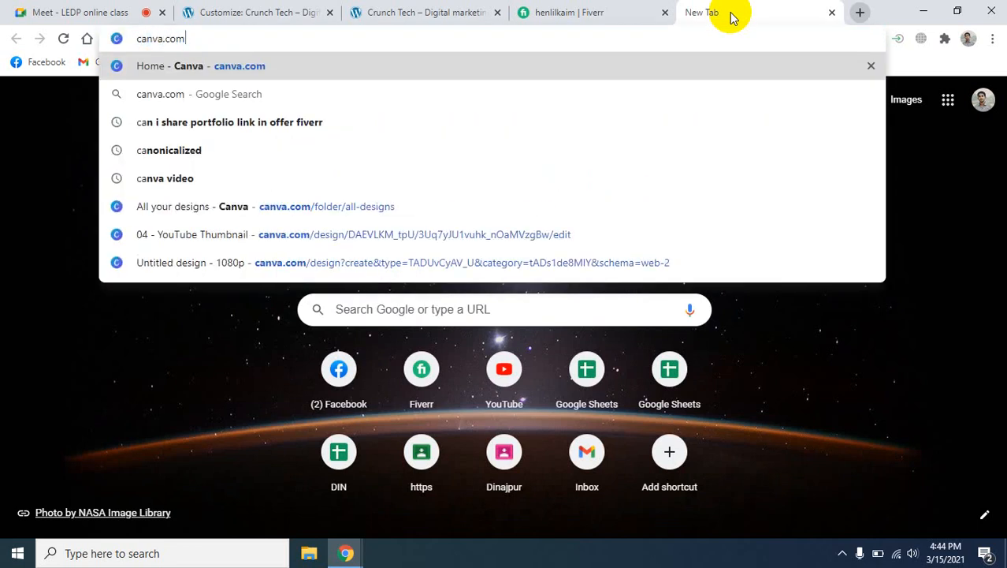
key(Return)
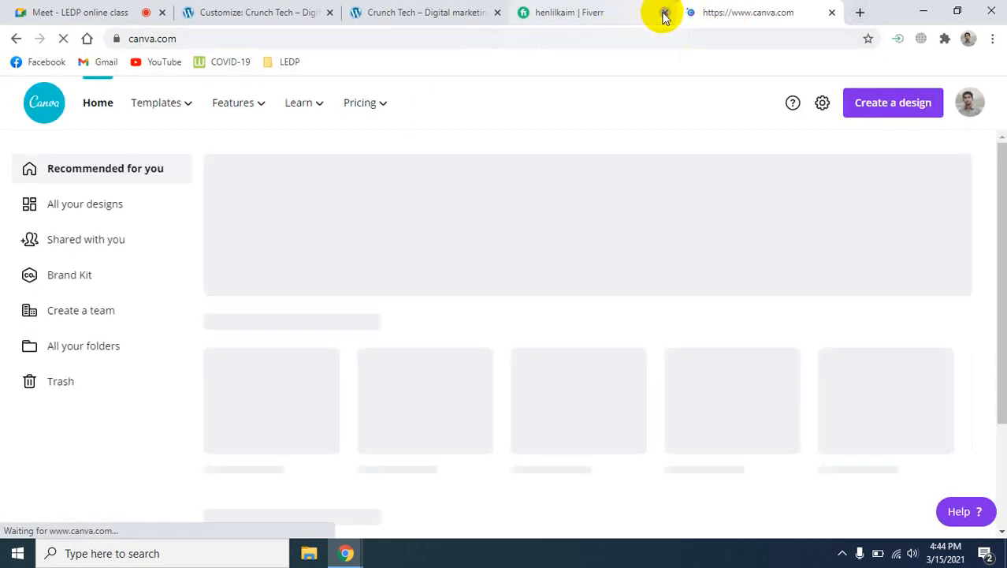
click(664, 12)
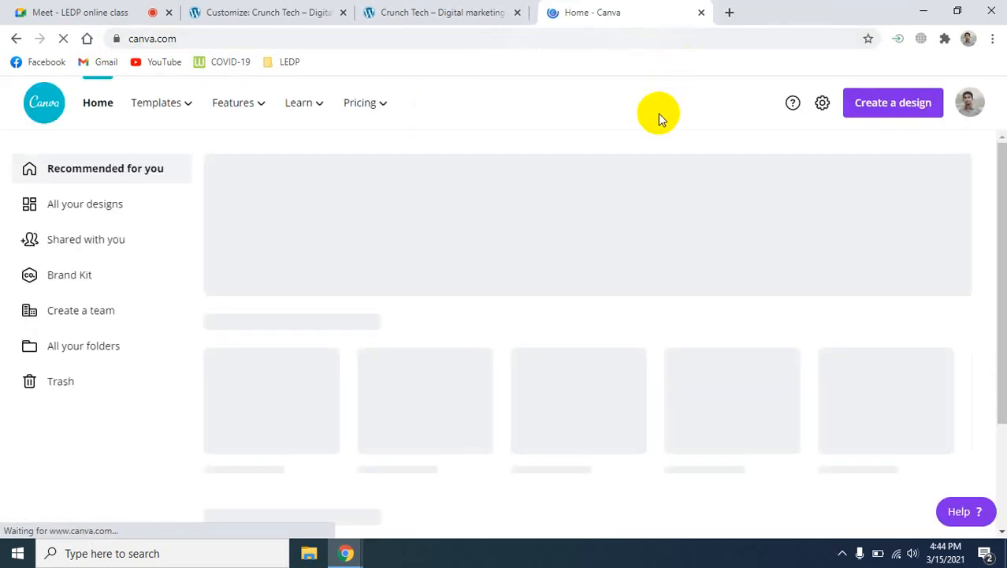
click(878, 107)
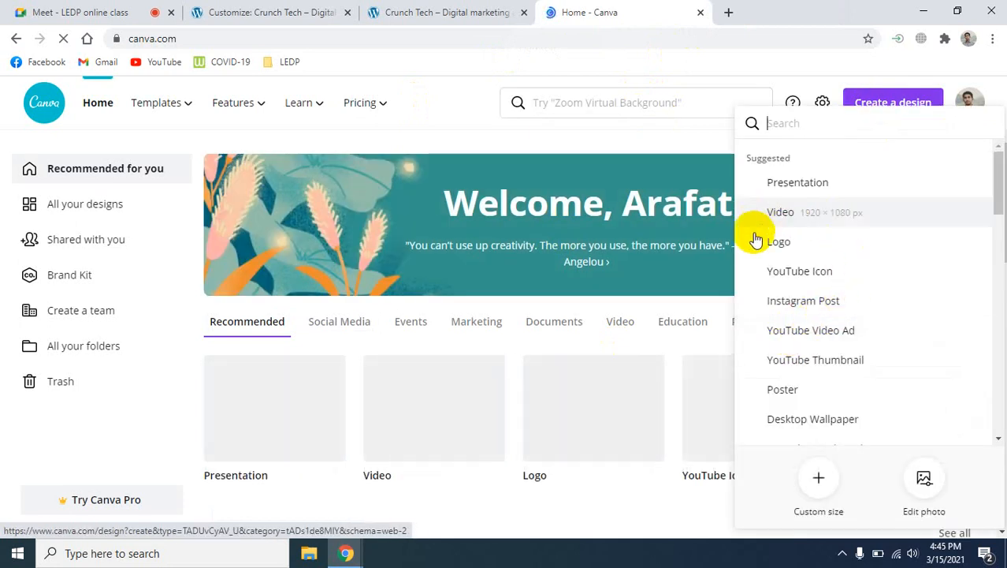
click(803, 247)
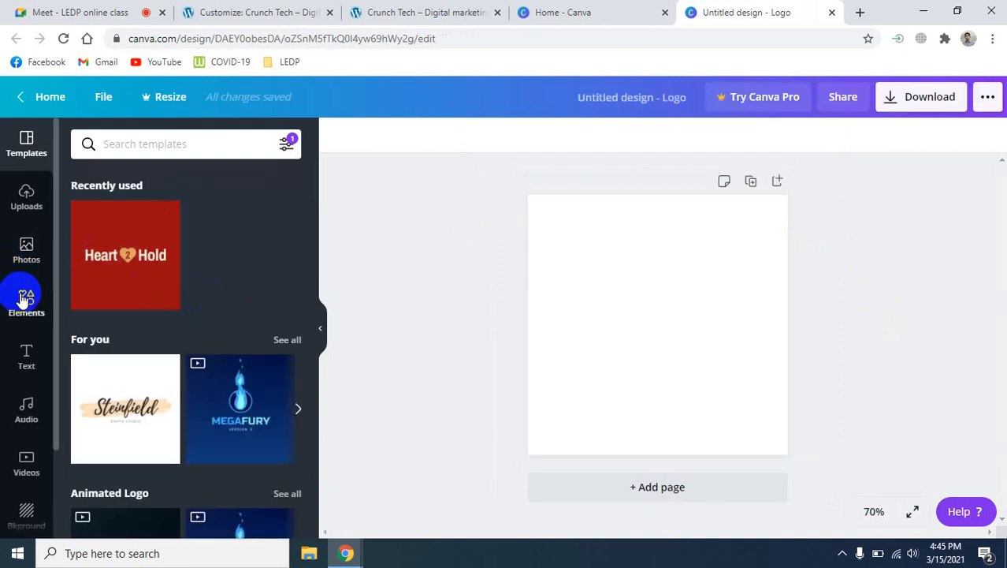
Step: Browse the logo templates and apply the orange Stryker Leap template from the Gaming Logo group to the blank page
scroll(230, 377, down, 4)
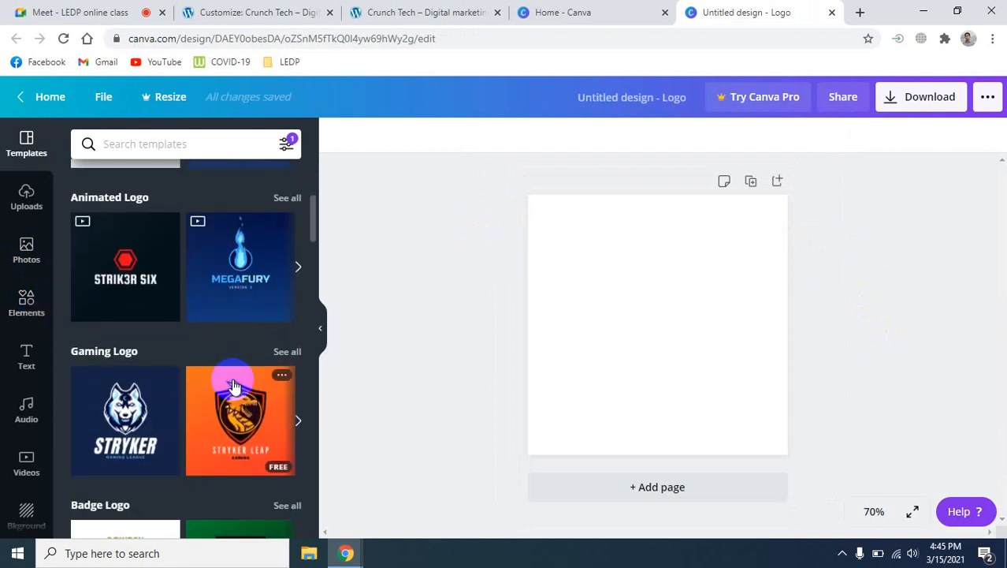
scroll(235, 385, down, 3)
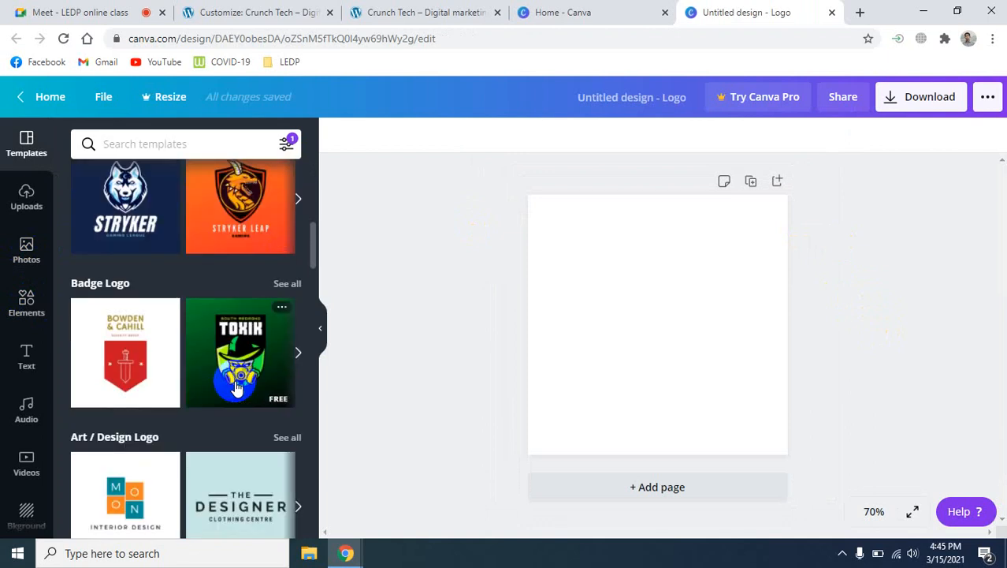
scroll(234, 385, down, 6)
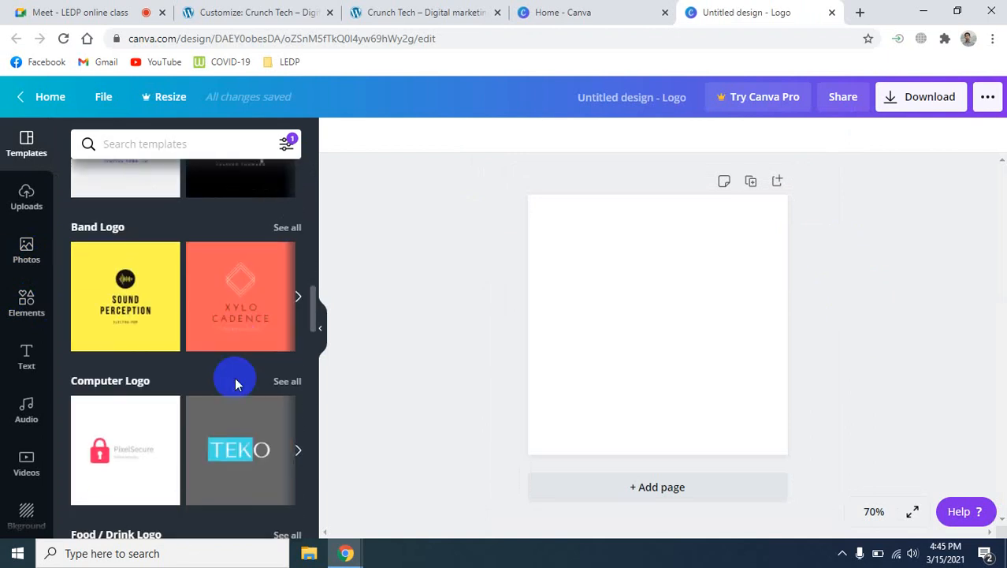
scroll(236, 384, down, 5)
scroll(236, 384, up, 12)
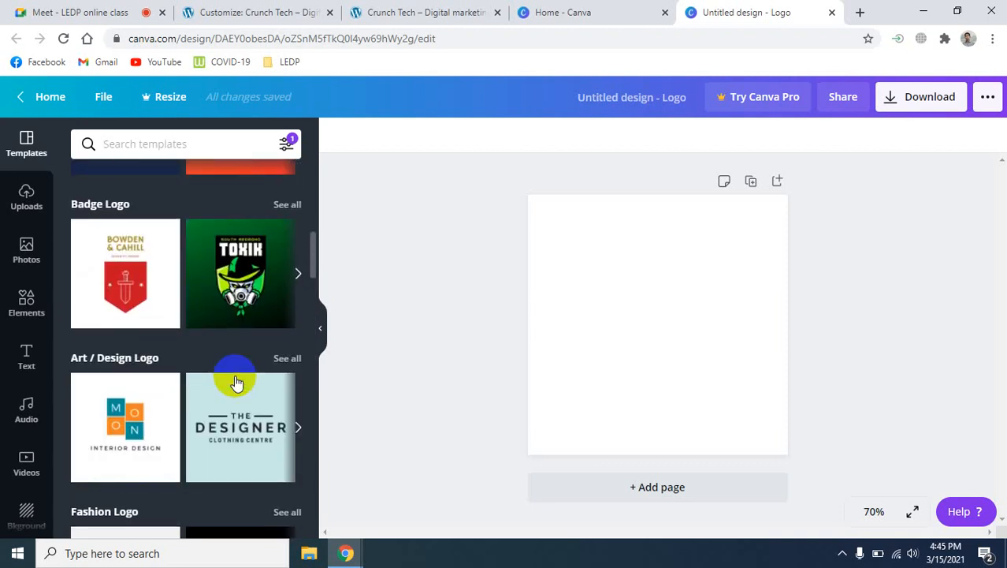
scroll(236, 382, up, 2)
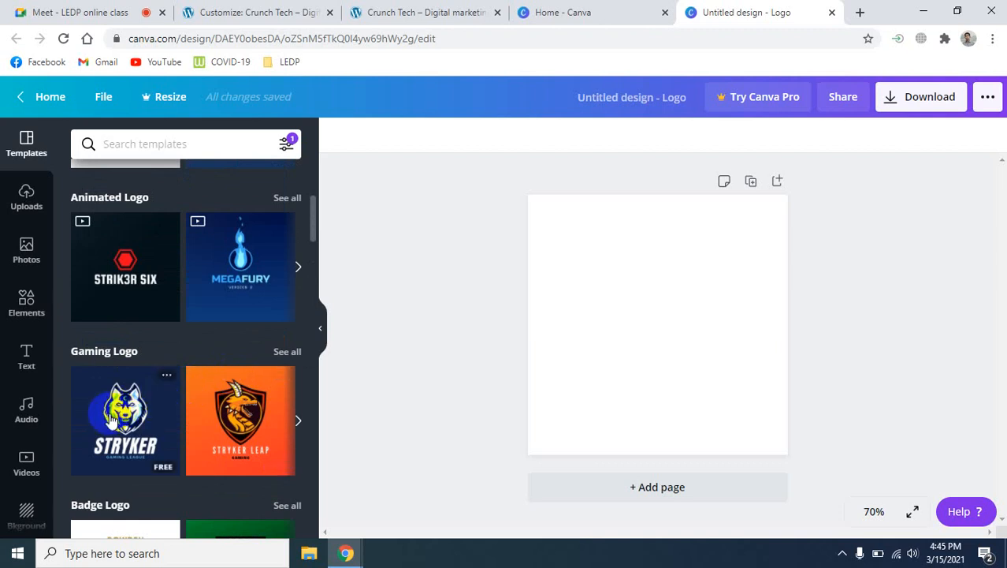
click(238, 426)
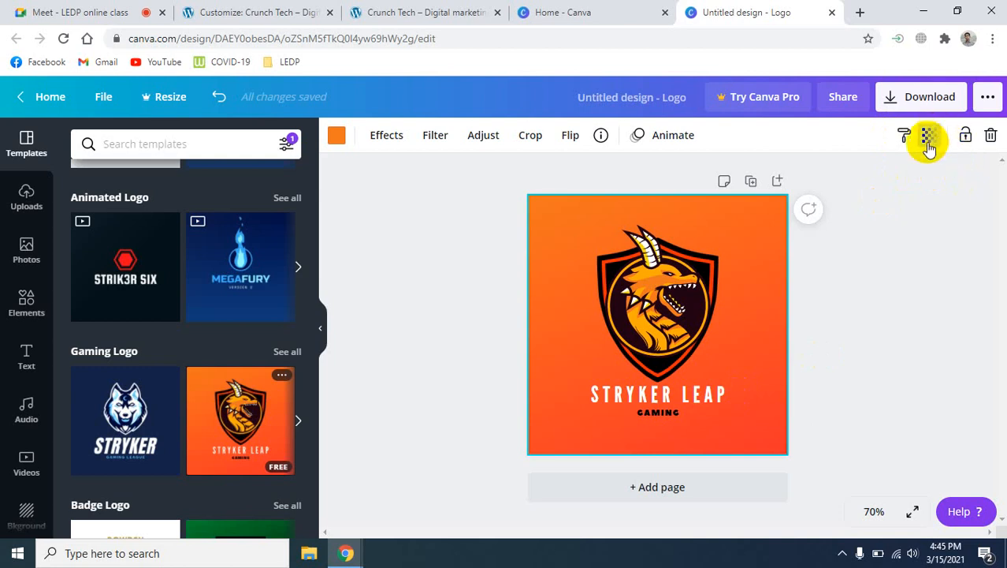
Step: Download the logo design as a PNG file and dismiss the promotional window
click(934, 98)
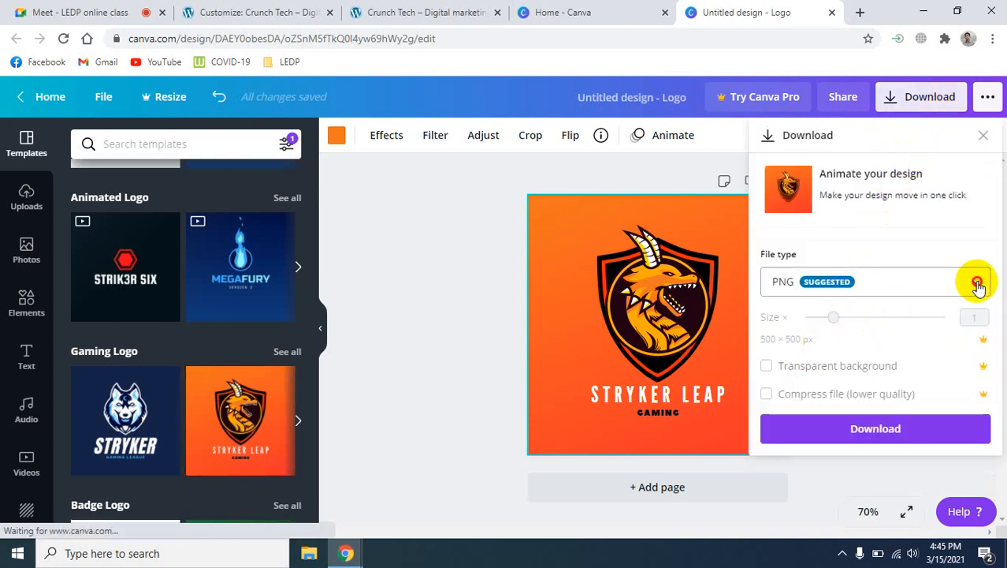
click(976, 281)
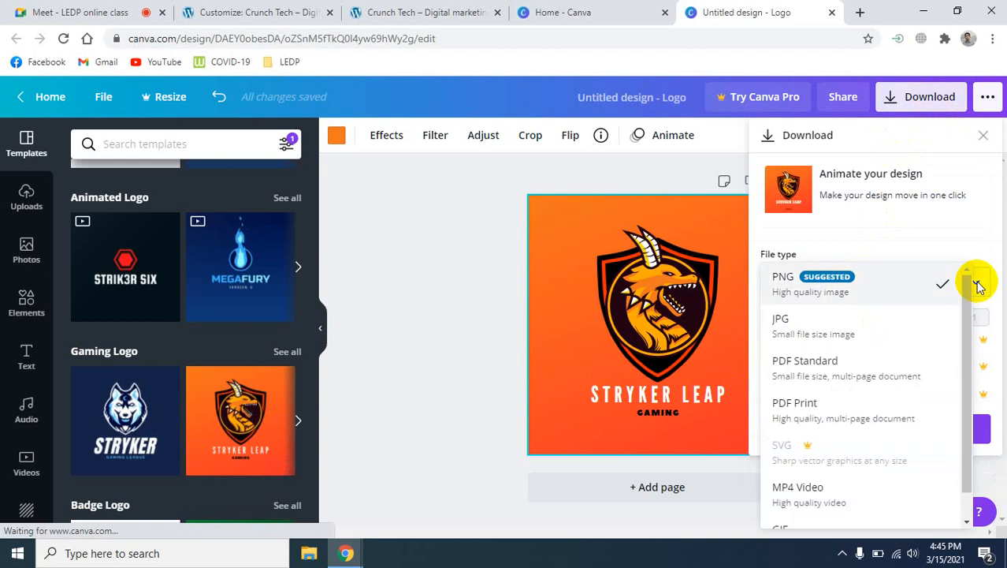
click(820, 292)
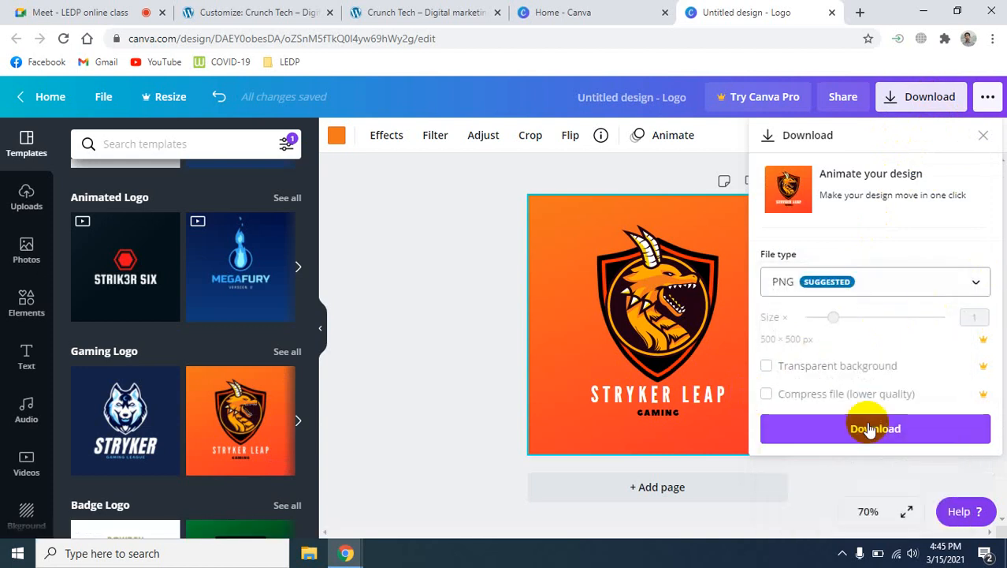
click(948, 439)
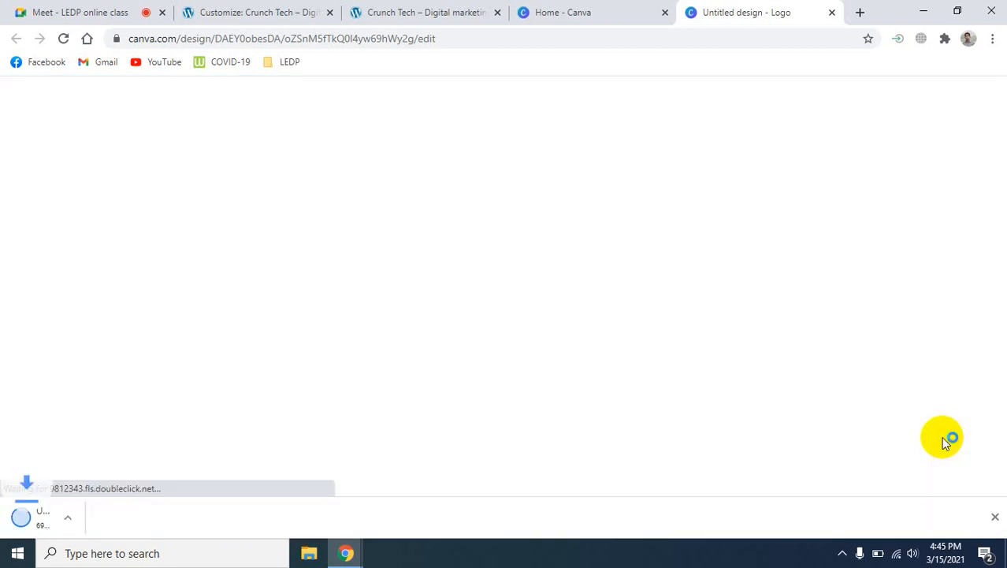
click(913, 101)
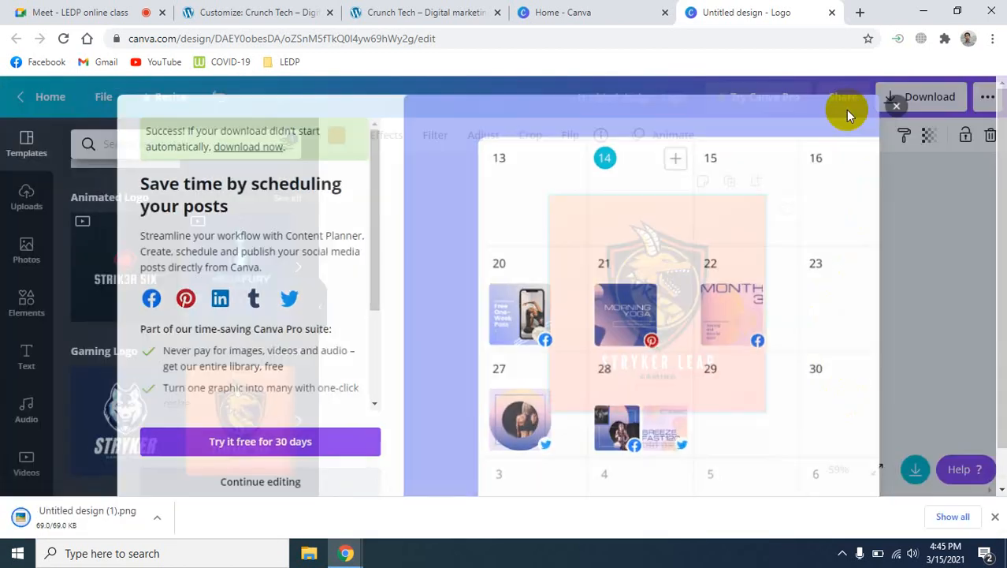
Step: Switch back to the WordPress customizer and upload Untitled design (1).png from the Downloads folder for the site icon
click(224, 12)
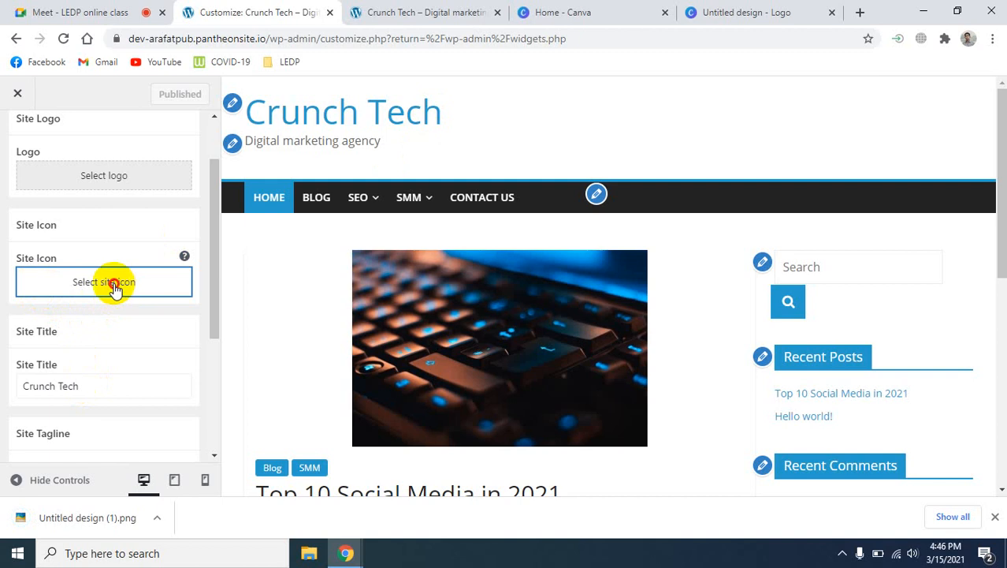
click(114, 285)
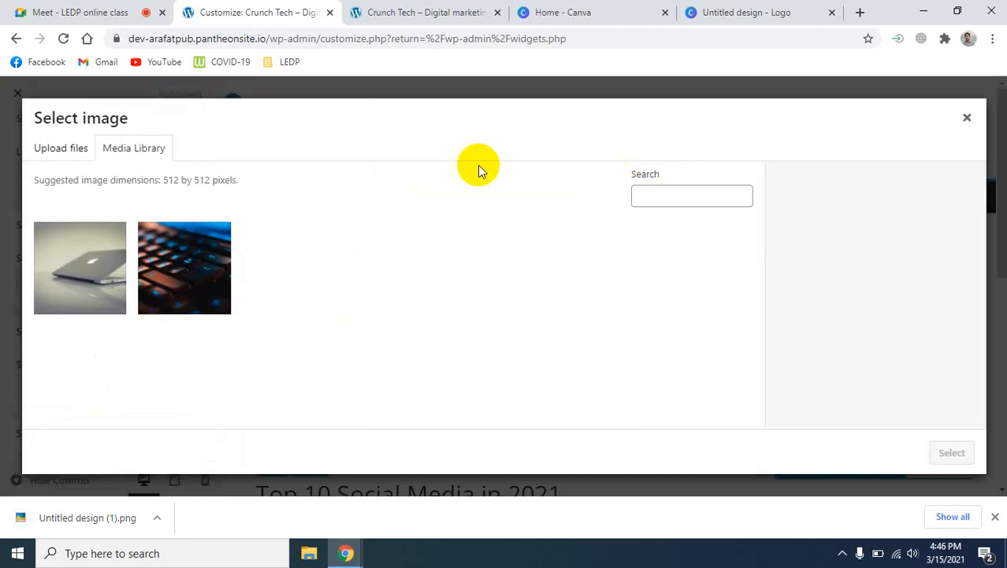
click(49, 150)
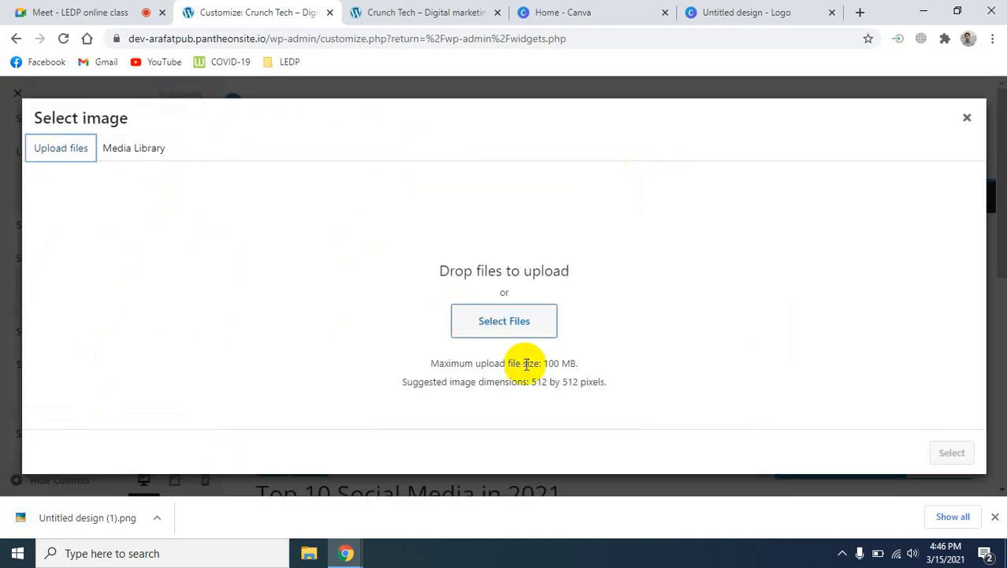
click(502, 333)
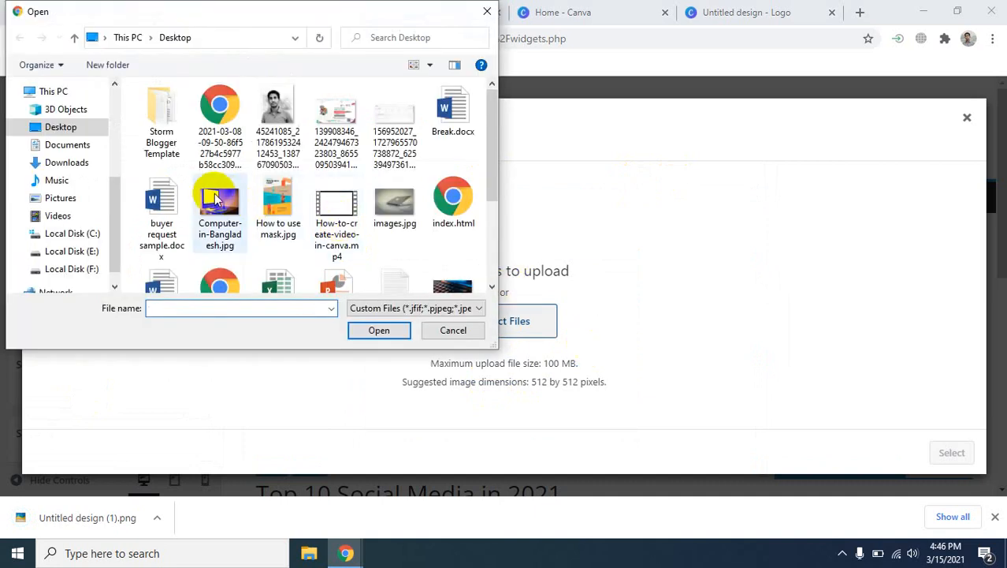
scroll(45, 131, up, 2)
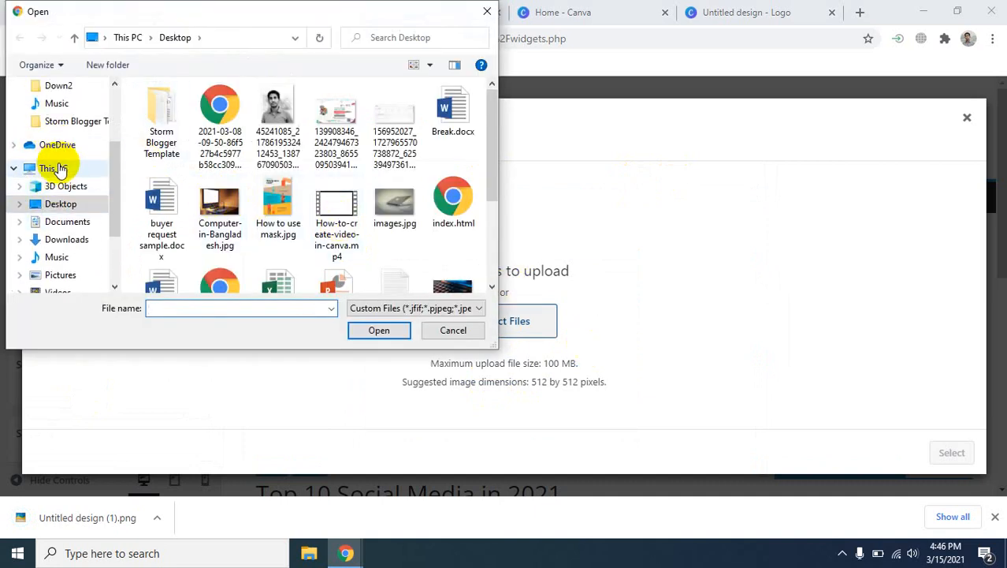
scroll(59, 189, up, 3)
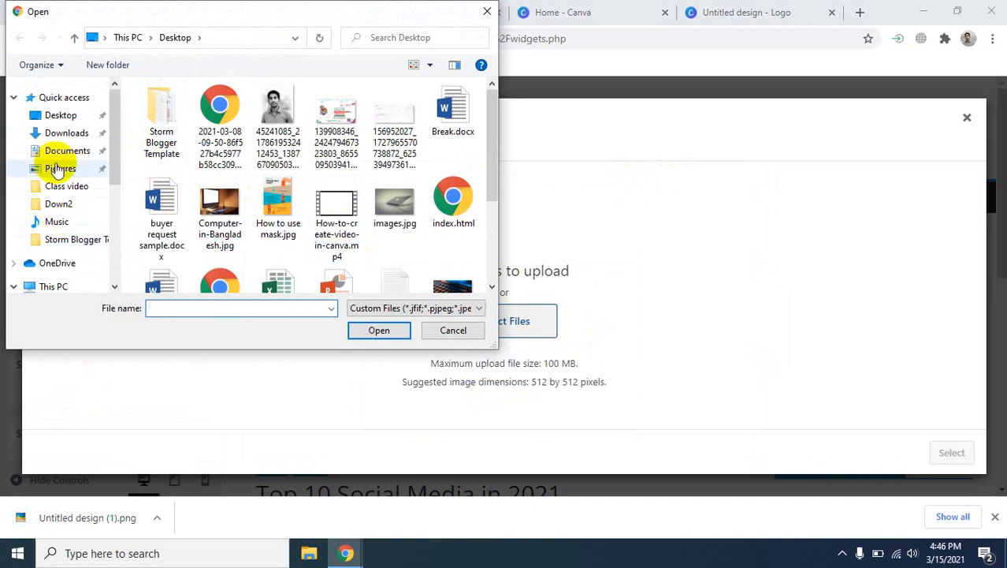
click(63, 134)
click(165, 149)
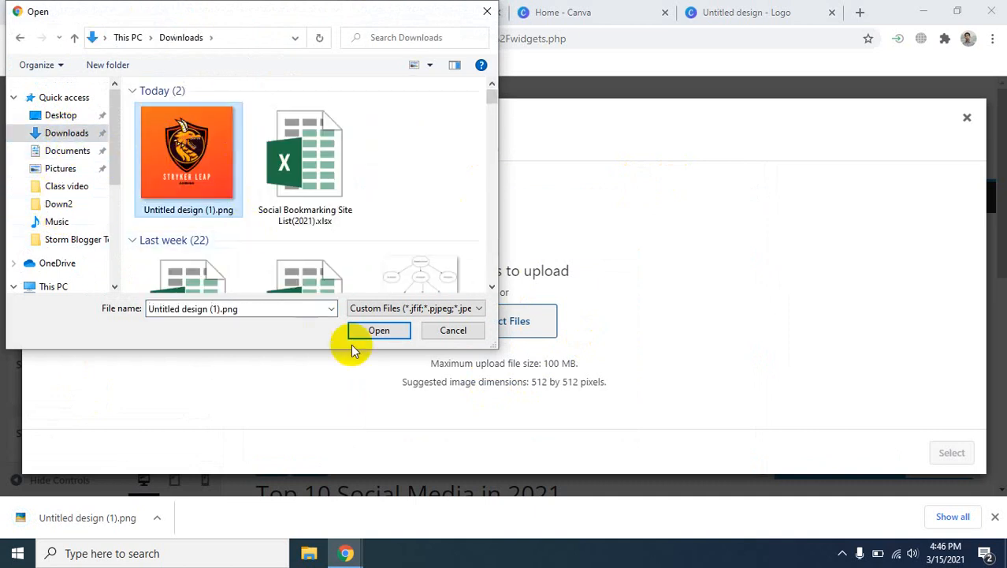
click(371, 331)
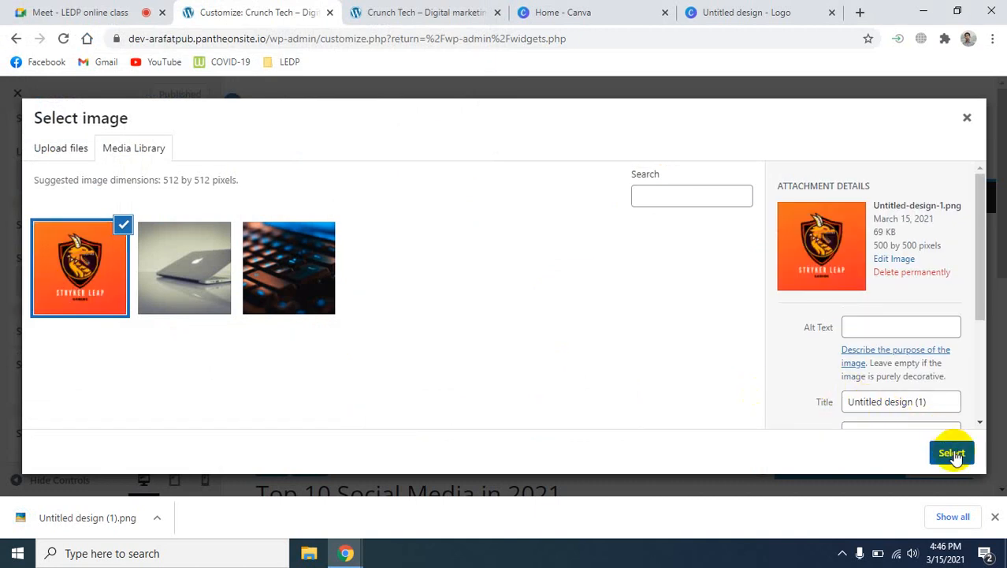
Step: Set the uploaded logo as the site icon, cropping it to the full image, and review its preview
click(951, 452)
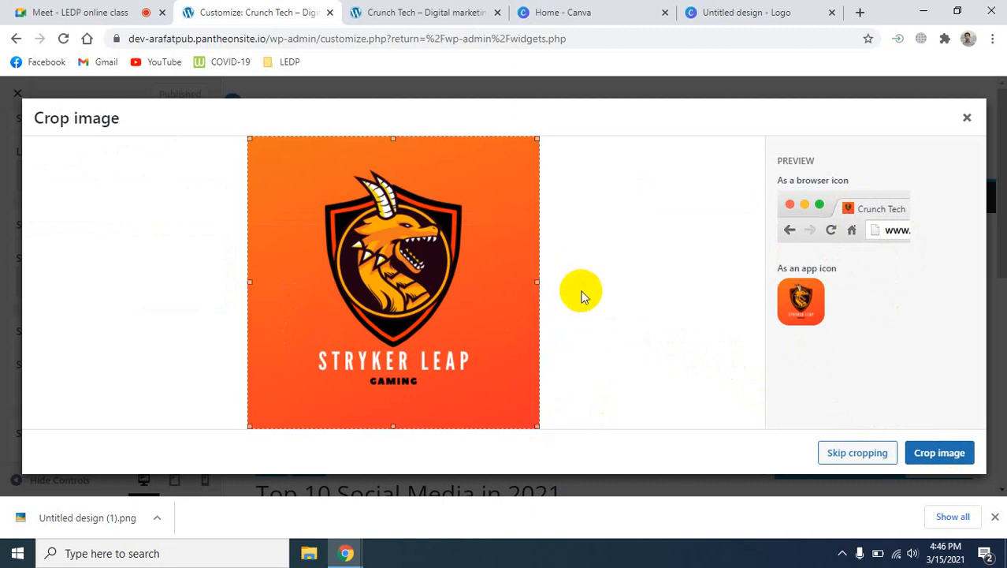
click(544, 296)
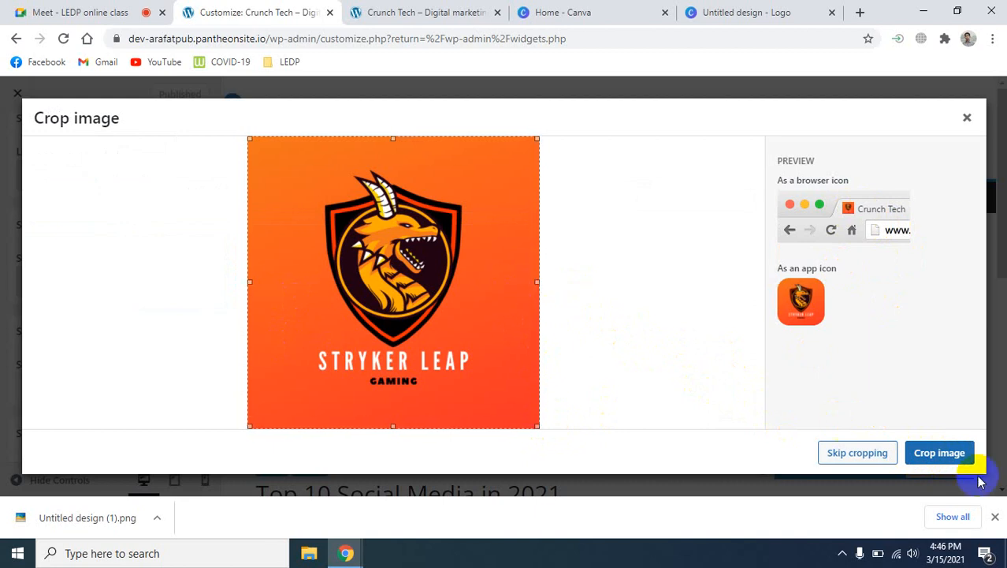
click(937, 455)
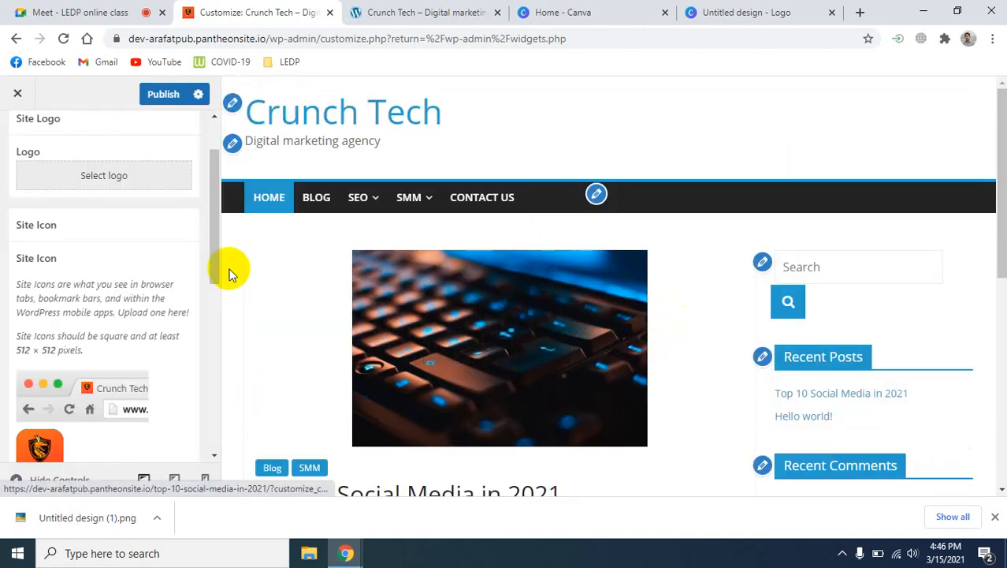
scroll(201, 395, down, 2)
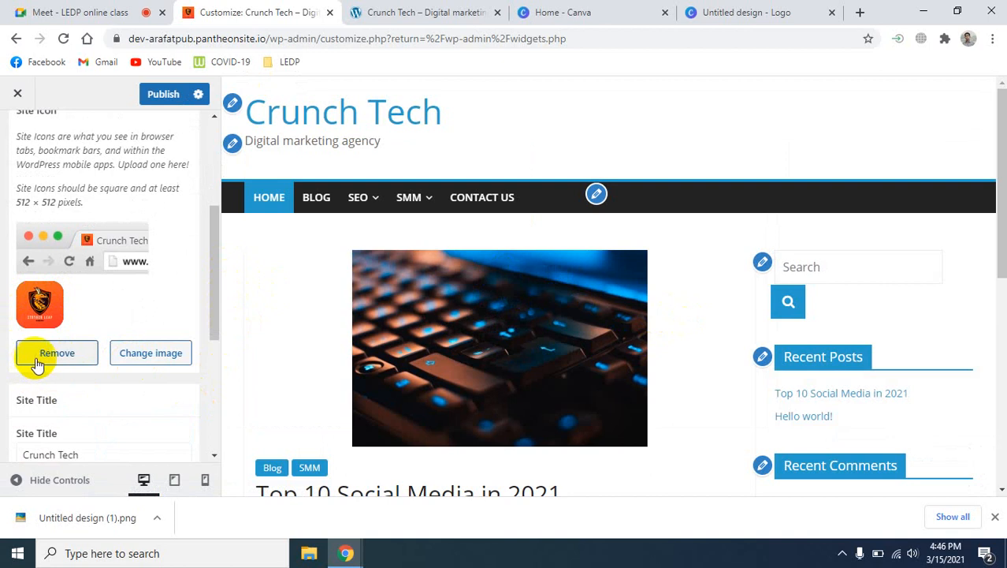
Step: Reload the live Crunch Tech site to check the icon in its browser tab
scroll(140, 398, down, 2)
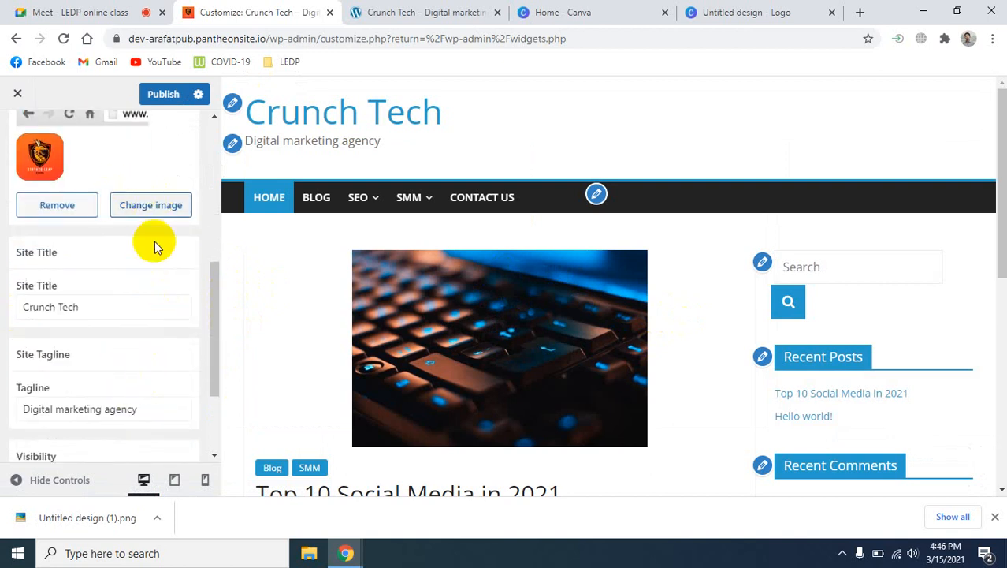
click(391, 14)
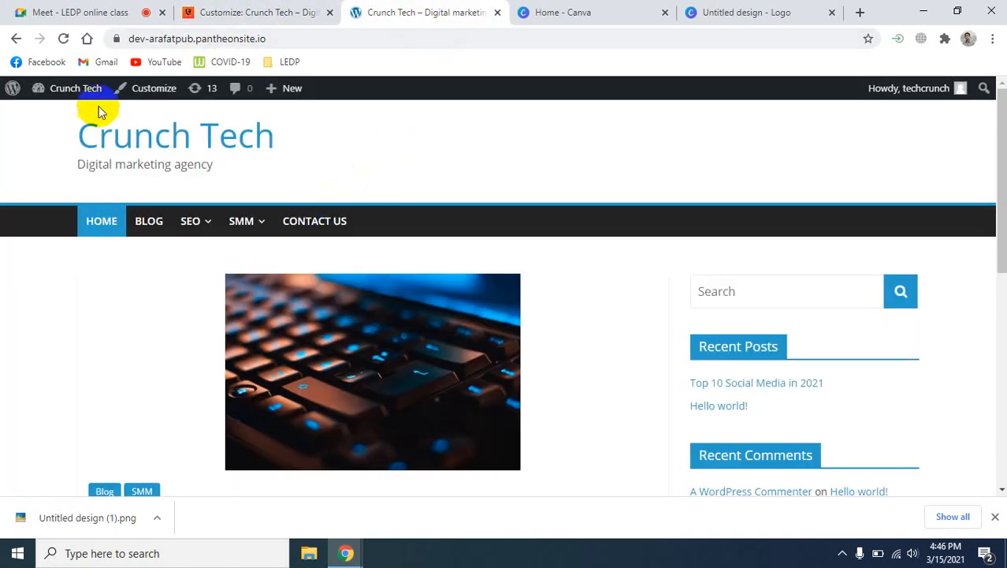
click(64, 38)
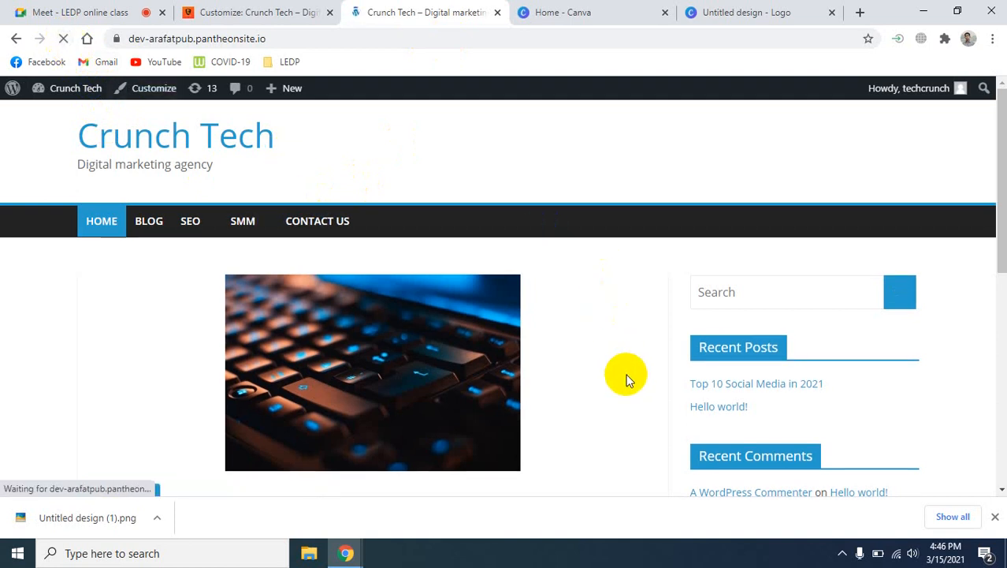
Step: Publish the orange logo site icon from the customizer and reload the live site to check it
click(292, 13)
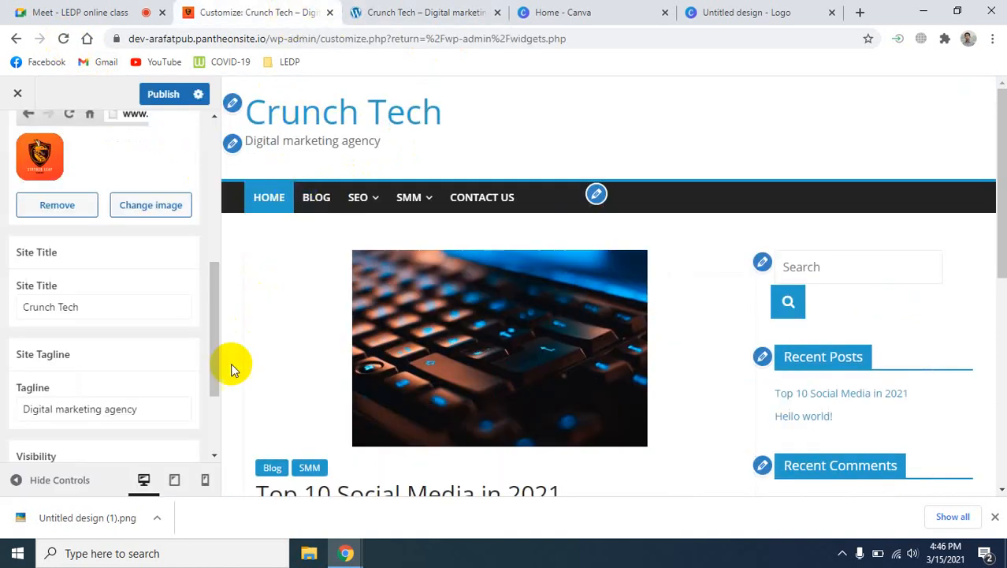
scroll(169, 398, down, 3)
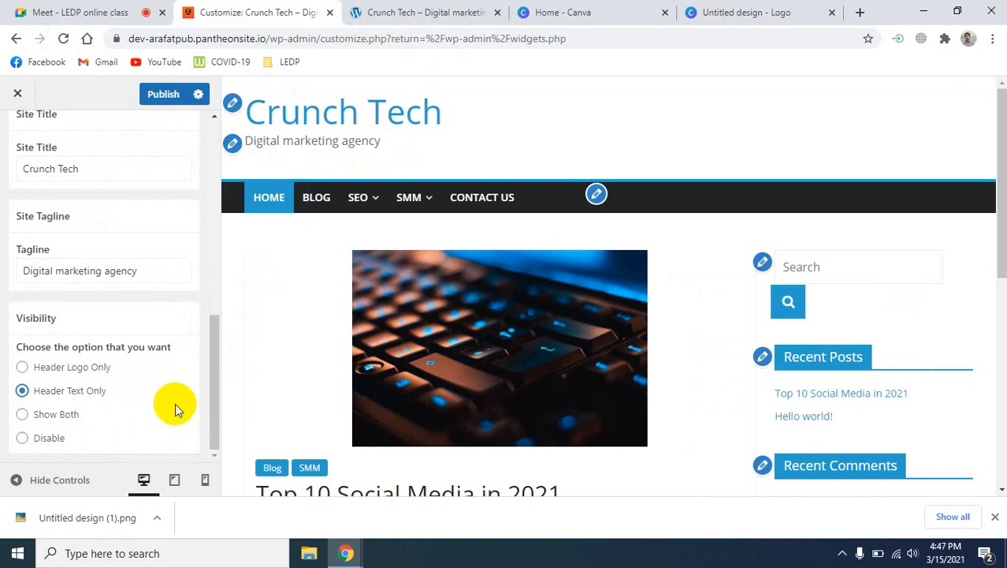
scroll(175, 402, up, 5)
click(169, 94)
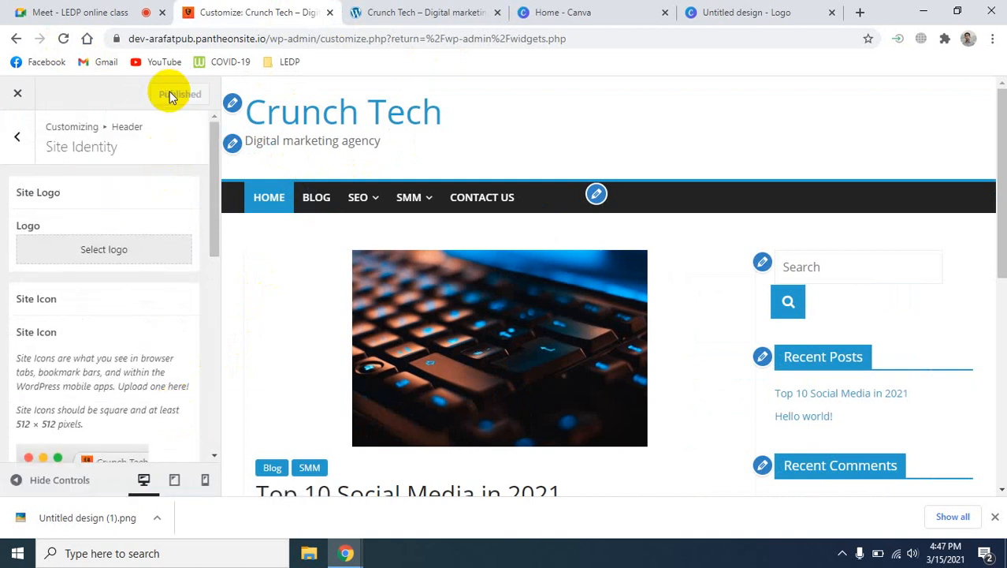
click(414, 12)
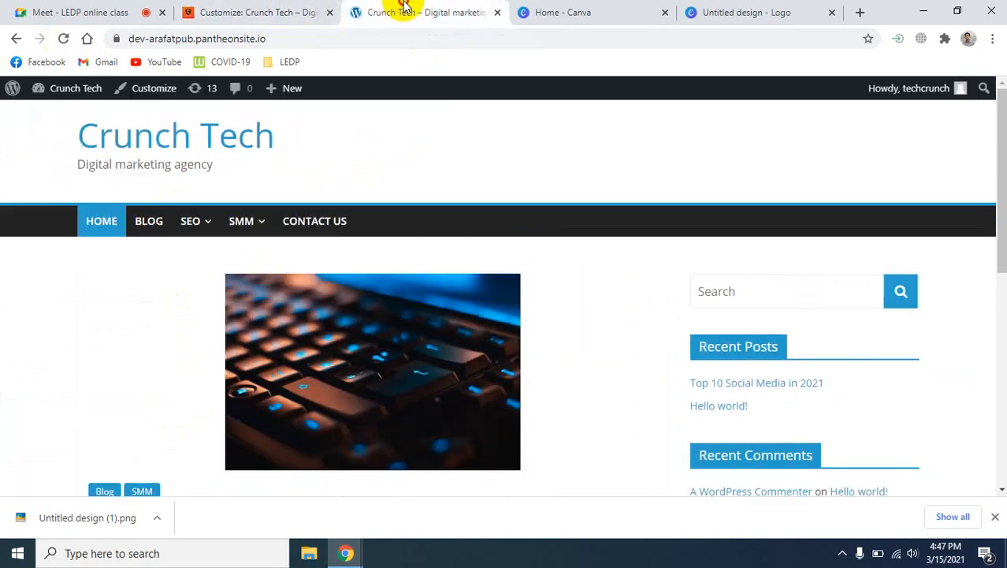
click(63, 39)
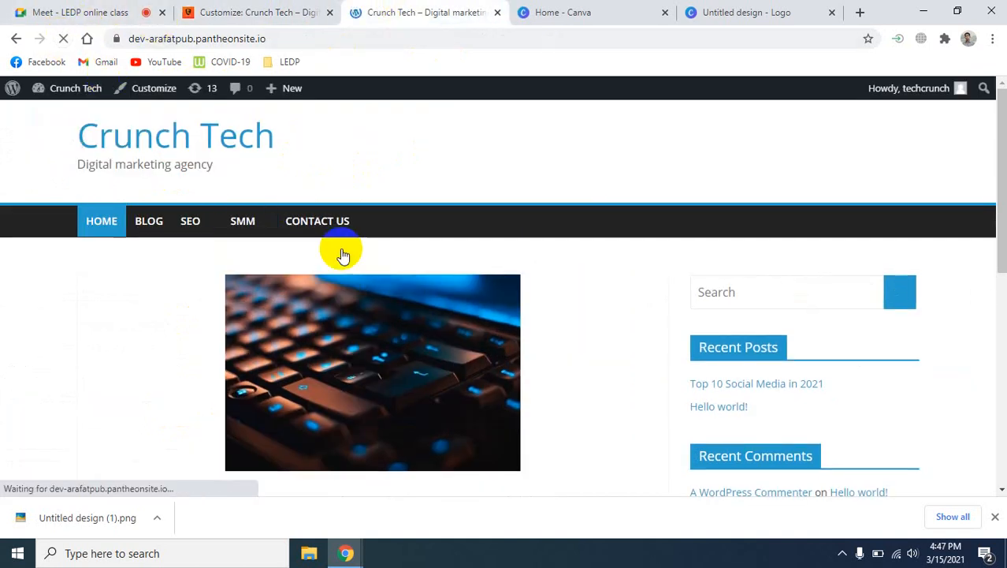
click(233, 6)
click(415, 16)
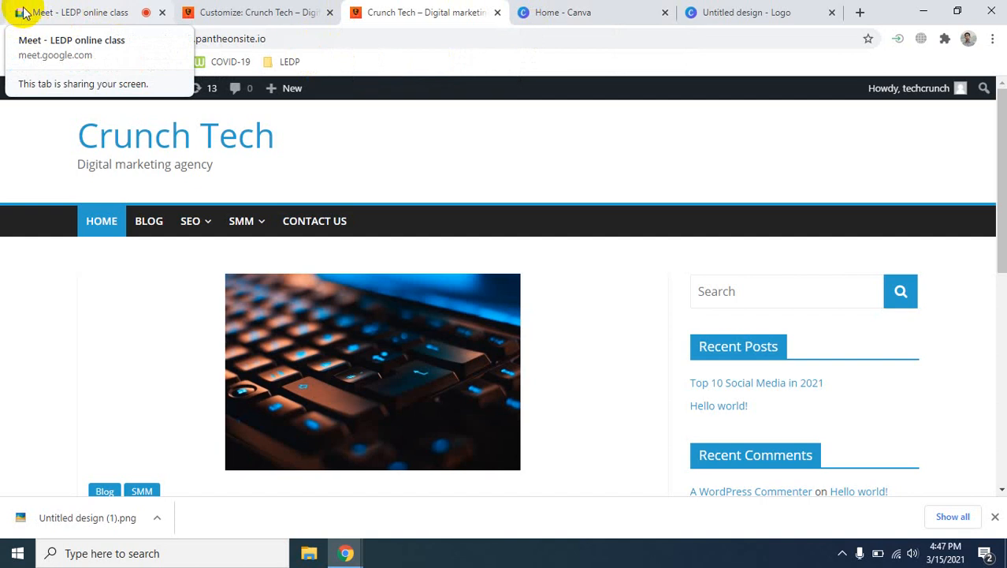
Step: Switch to the Canva logo design and replace it with the Moon Interior Design template from the Art / Design Logo group
click(709, 15)
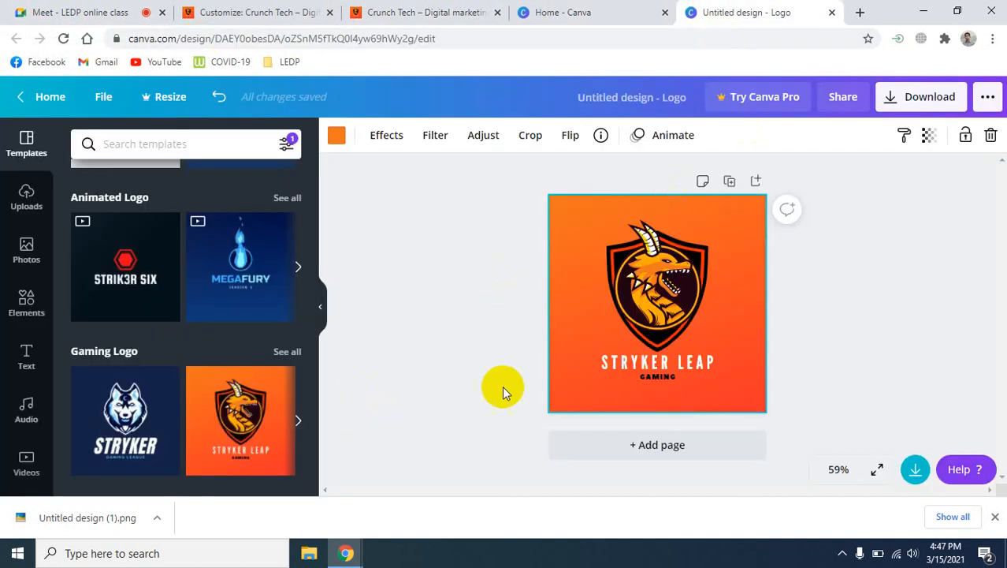
click(692, 281)
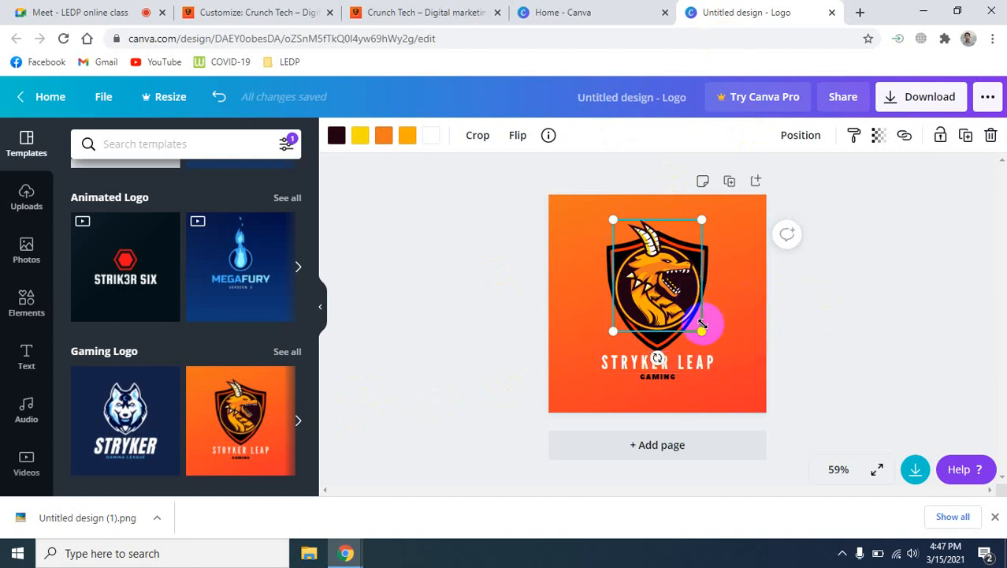
mouse_move(703, 330)
mouse_down()
mouse_move(727, 344)
mouse_move(695, 323)
mouse_up()
scroll(165, 402, down, 5)
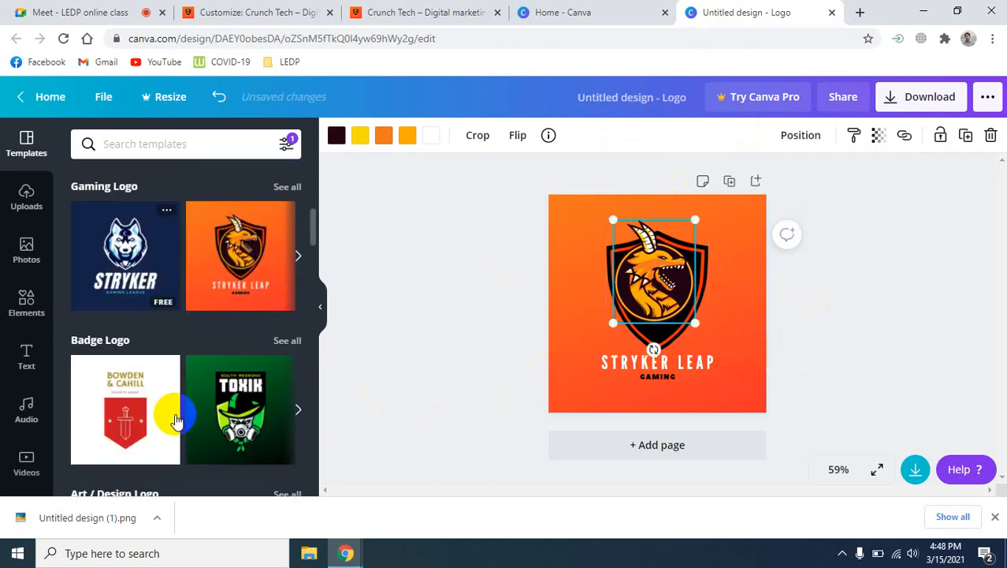
click(118, 355)
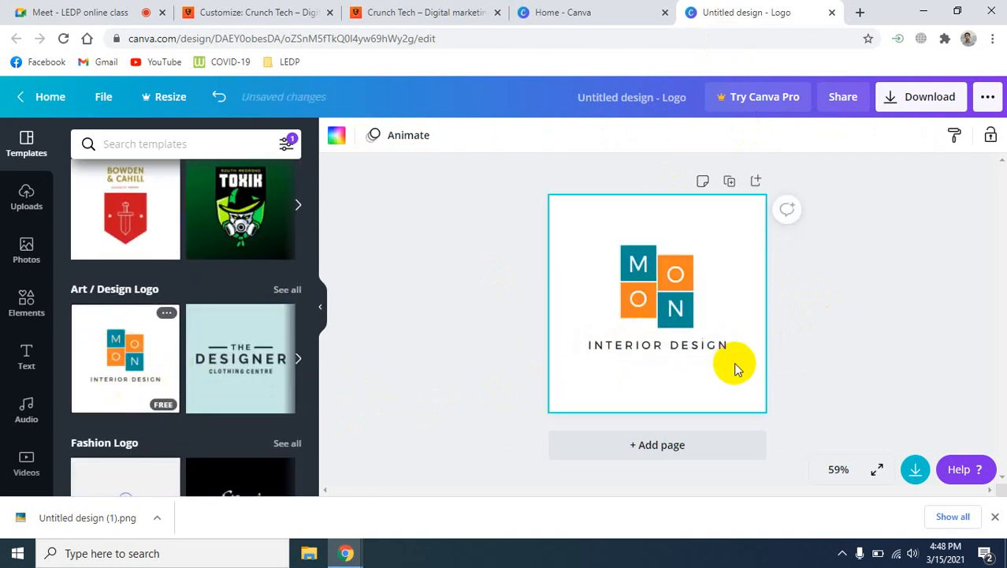
Step: Select all the elements of the Moon logo and enlarge them together until the letter blocks fill most of the page height
click(722, 354)
mouse_move(689, 321)
mouse_down()
mouse_move(738, 364)
mouse_move(675, 310)
mouse_up()
click(842, 297)
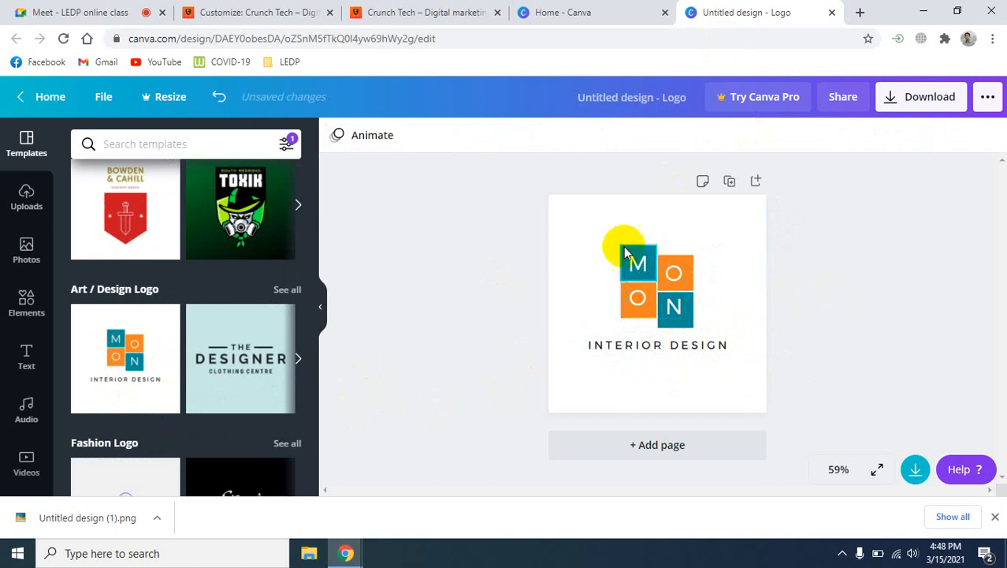
drag(579, 223, 750, 394)
drag(754, 349, 784, 395)
drag(558, 243, 471, 199)
drag(799, 369, 848, 401)
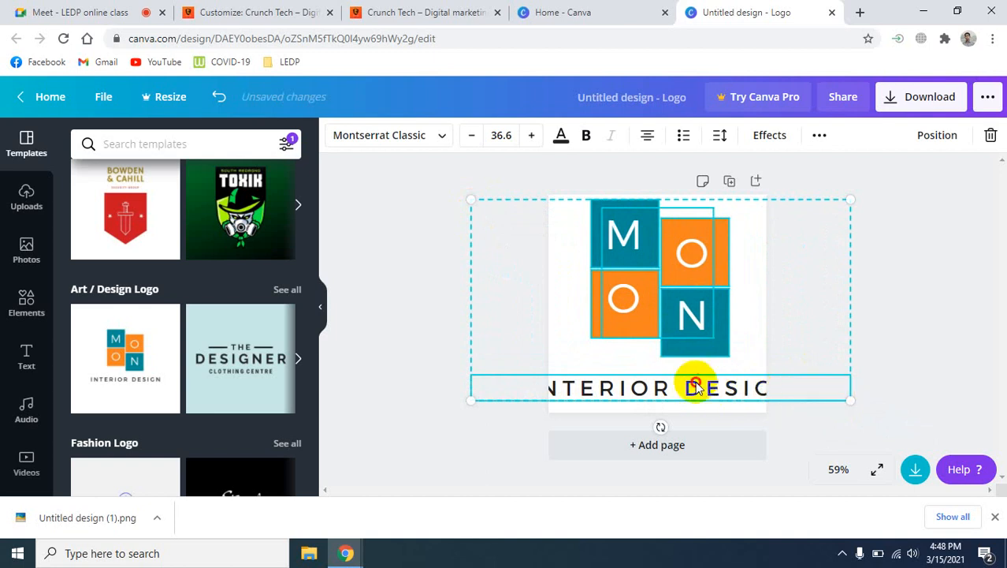
Step: Delete the INTERIOR DESIGN text line from the logo
click(406, 342)
click(573, 392)
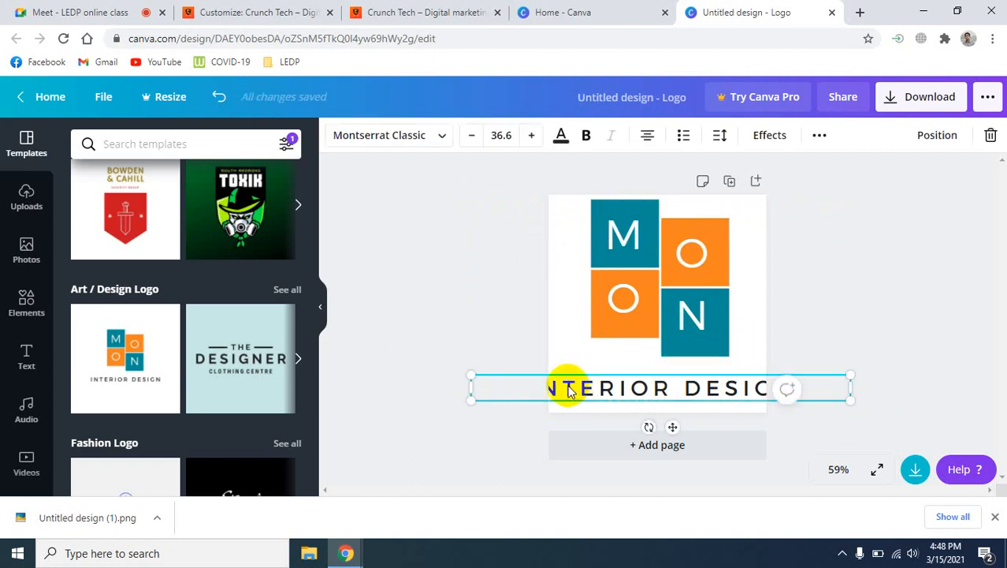
key(Delete)
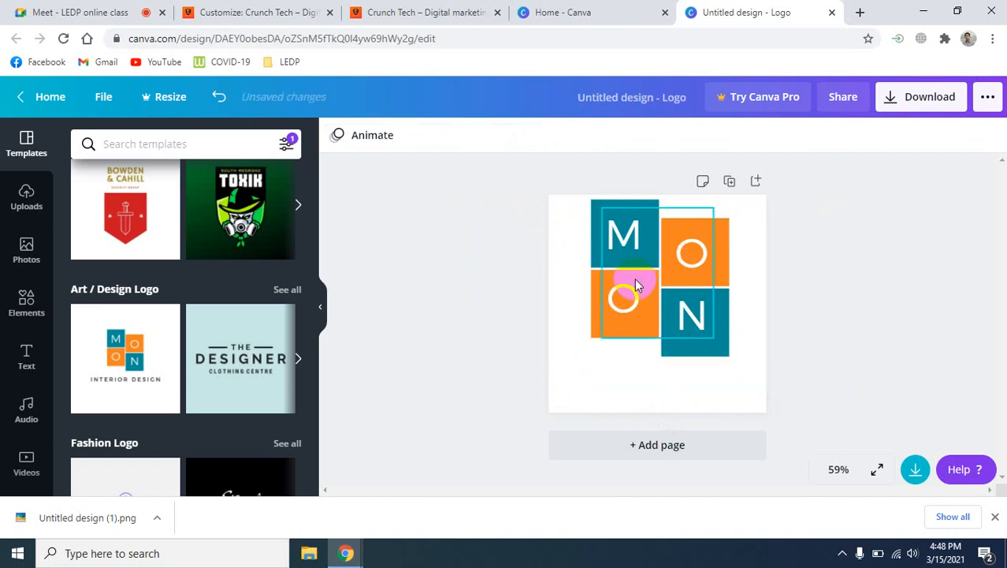
Step: Select the four MOON letter blocks together and enlarge them to fill nearly the whole page
drag(584, 246, 726, 390)
drag(589, 356, 561, 392)
drag(728, 391, 797, 412)
click(829, 386)
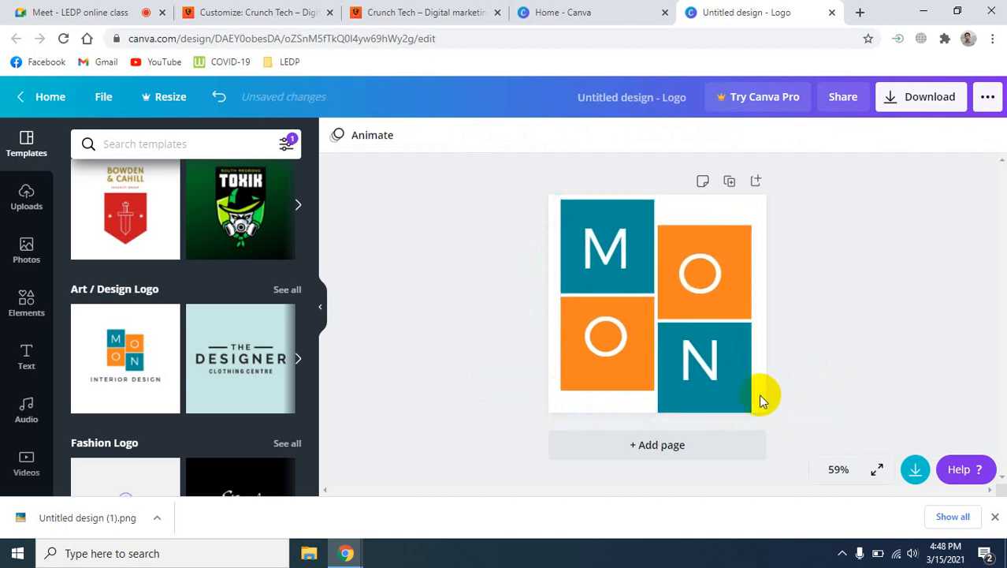
click(713, 278)
Step: Download the edited MOON logo as a PNG file
click(926, 97)
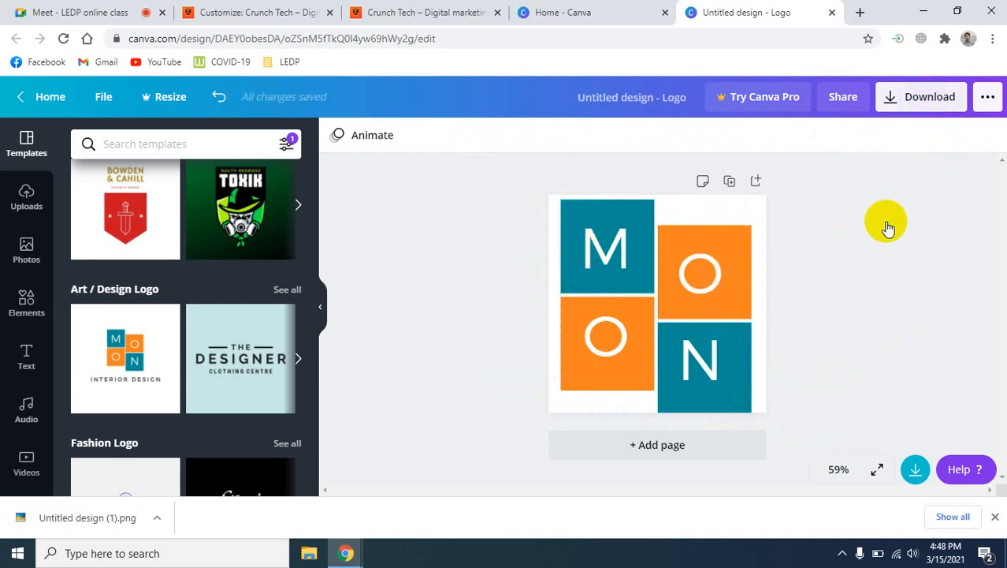
click(890, 413)
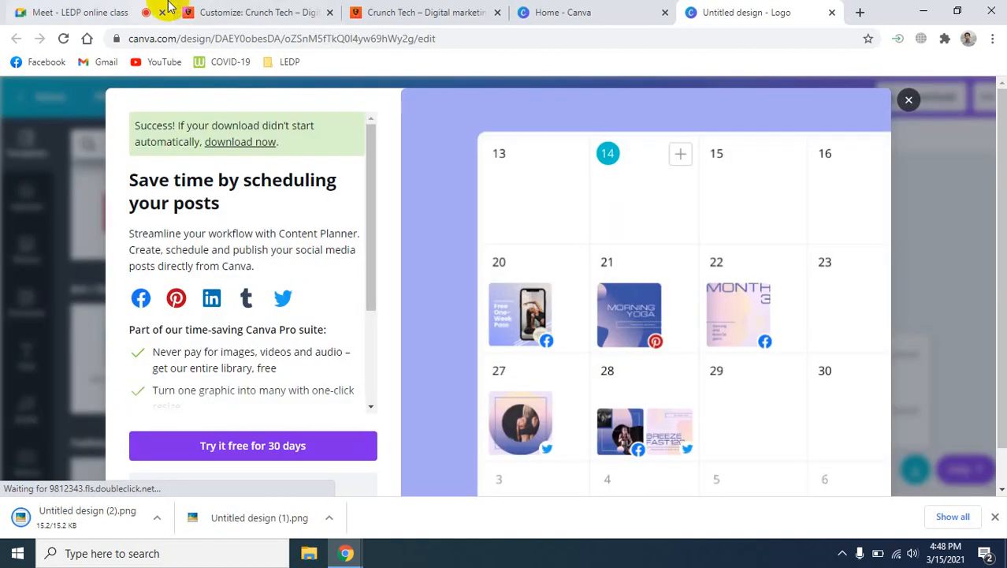
click(71, 11)
Step: Switch back to the WordPress customizer and upload Untitled design (2).png as the replacement image for the site icon
click(260, 12)
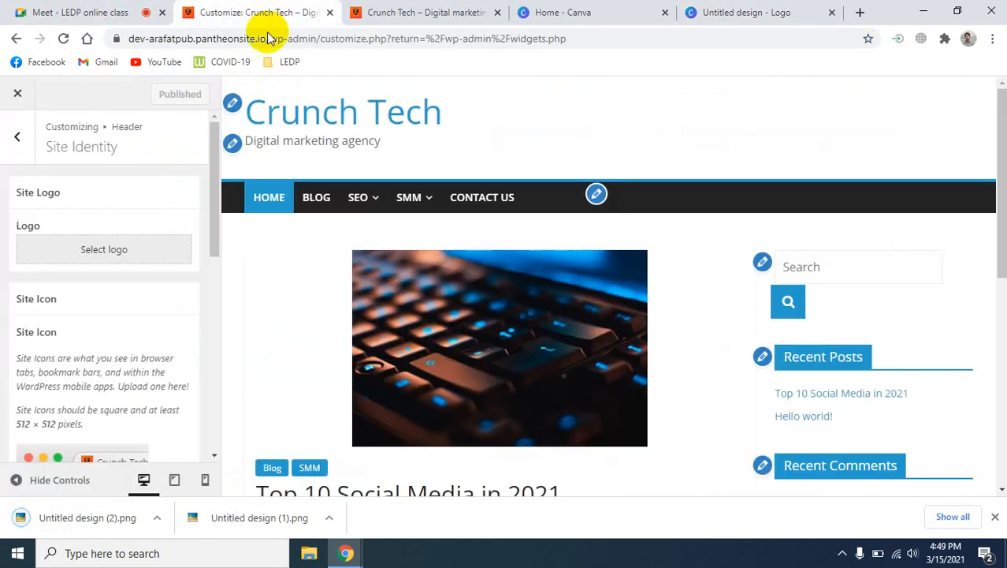
click(105, 263)
scroll(111, 305, down, 3)
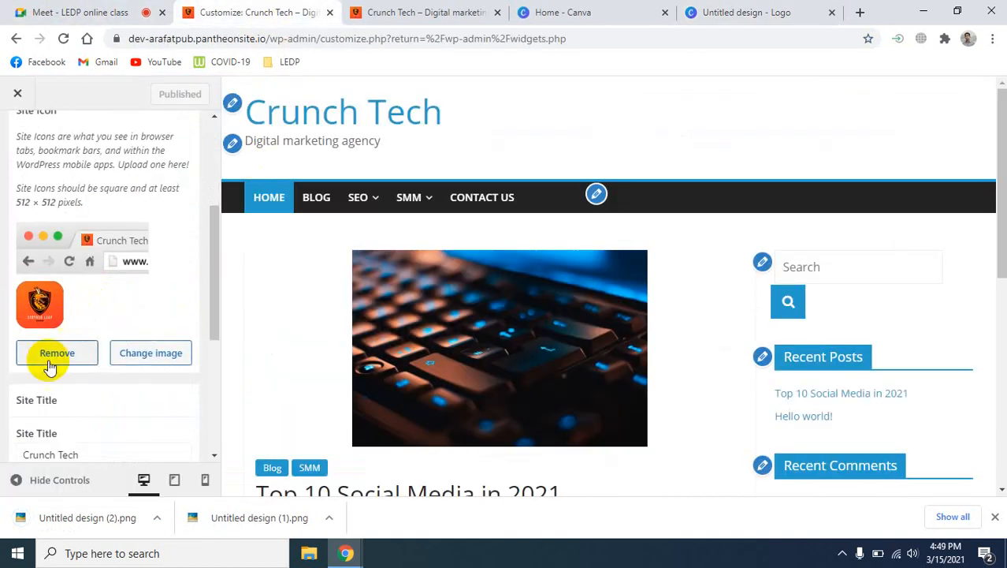
click(146, 353)
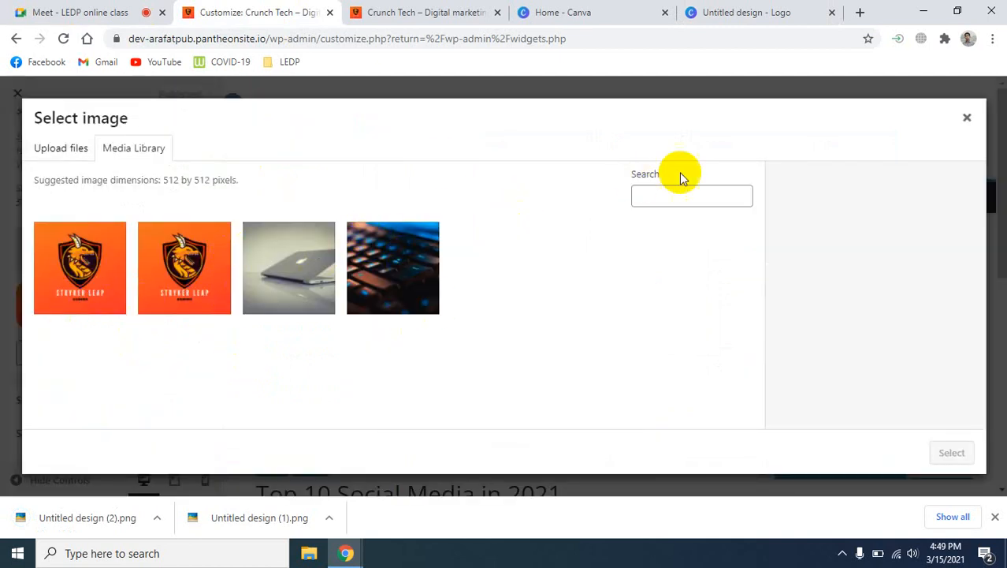
click(61, 153)
click(456, 315)
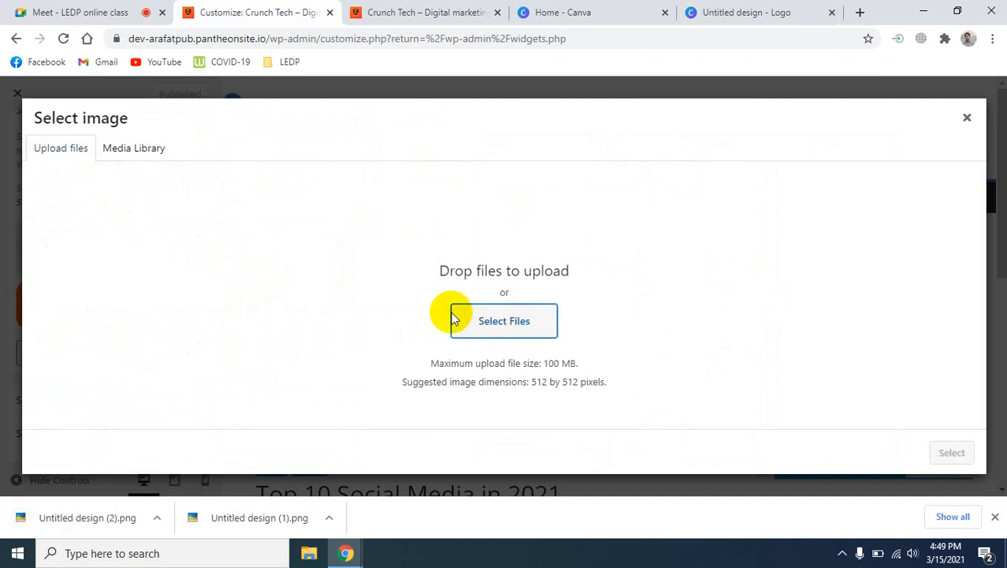
click(188, 174)
click(379, 330)
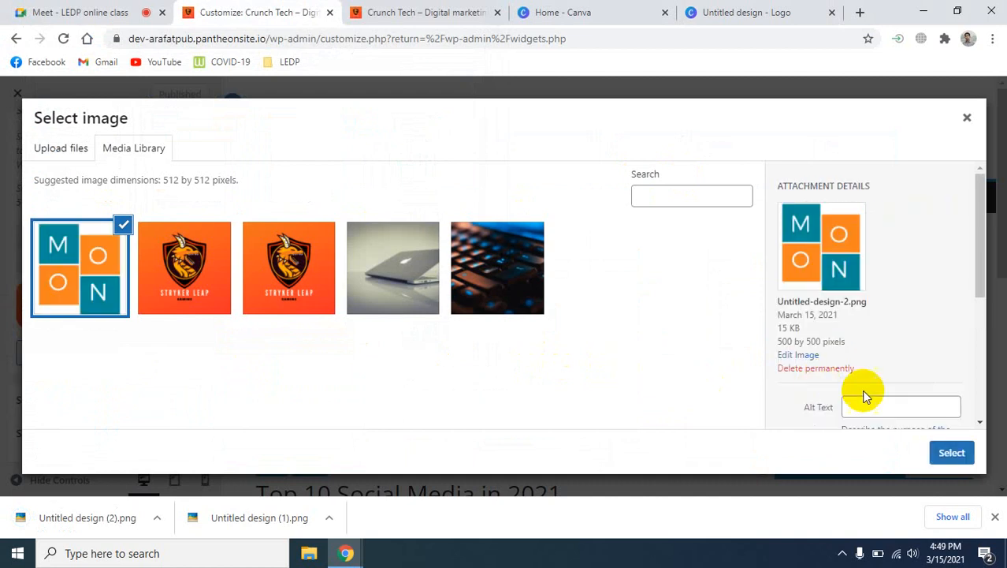
Step: Set the uploaded MOON logo as the site icon, skipping the crop, and publish the change
click(952, 452)
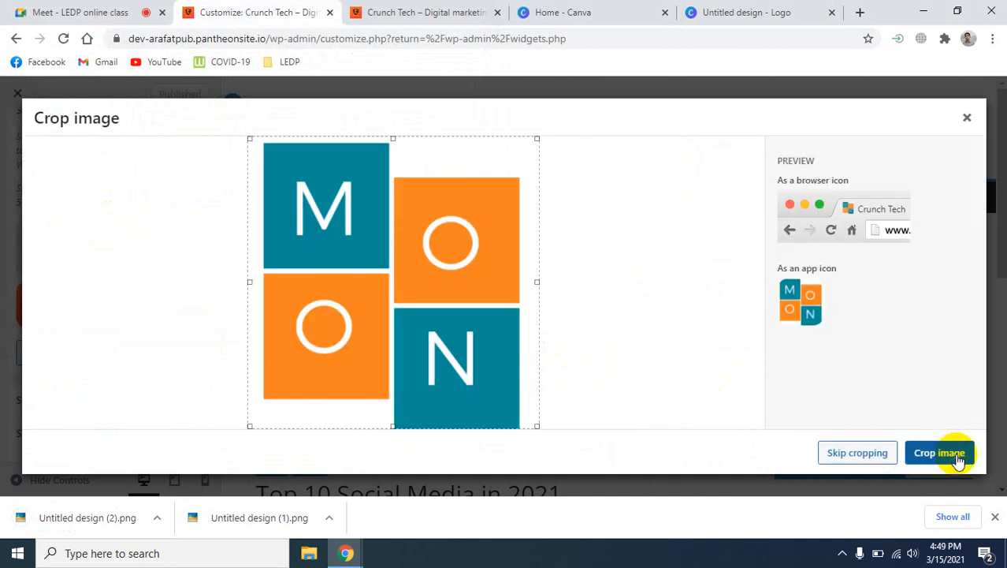
click(863, 458)
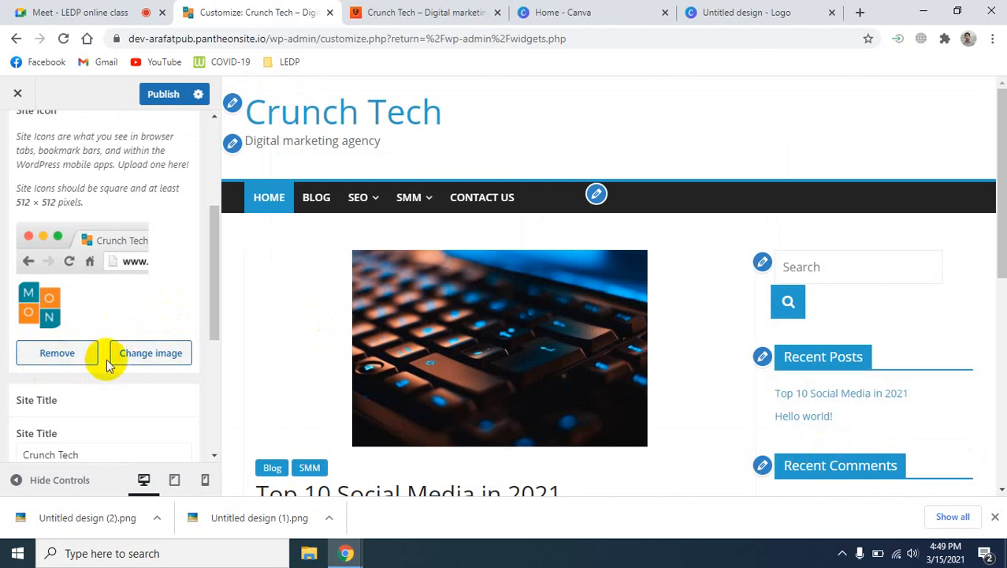
click(165, 96)
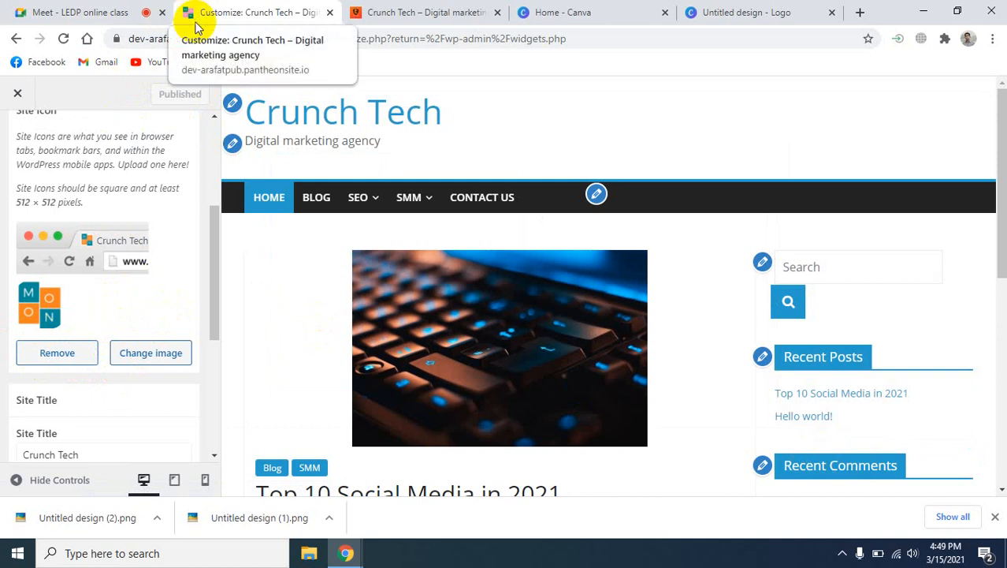
Step: Reload the live site to check its tab icon, and review the remaining Site Identity settings in the customizer
click(432, 13)
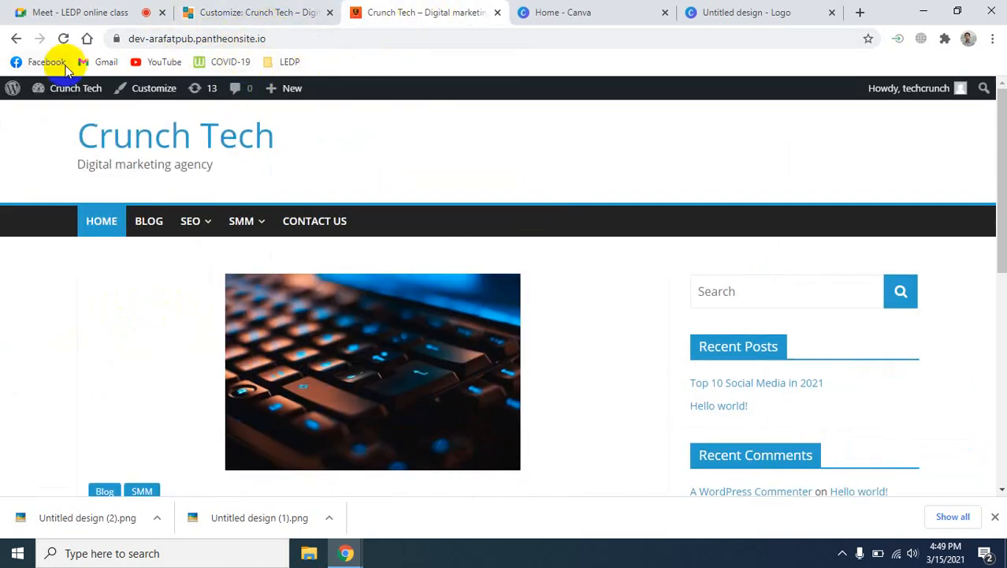
click(63, 39)
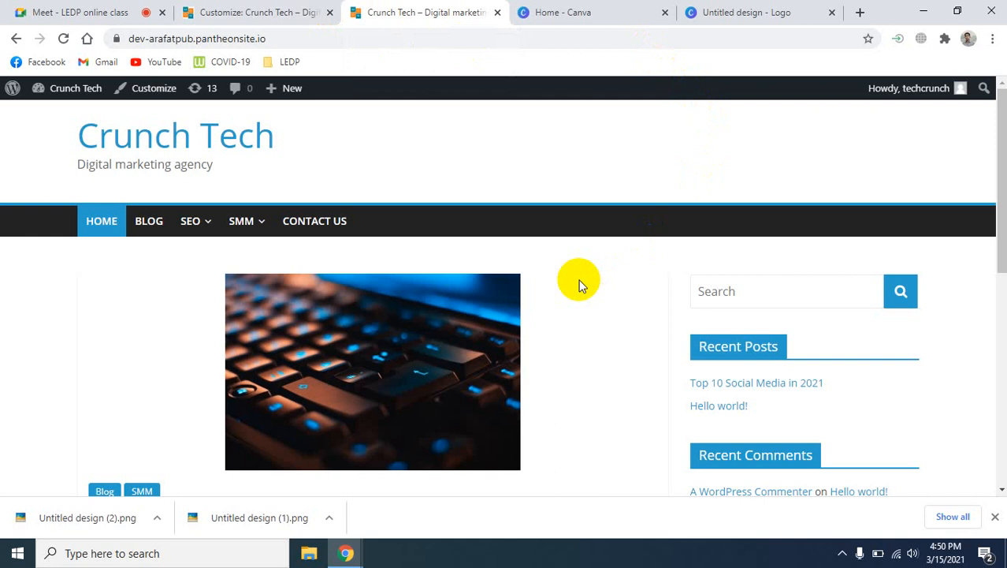
click(205, 12)
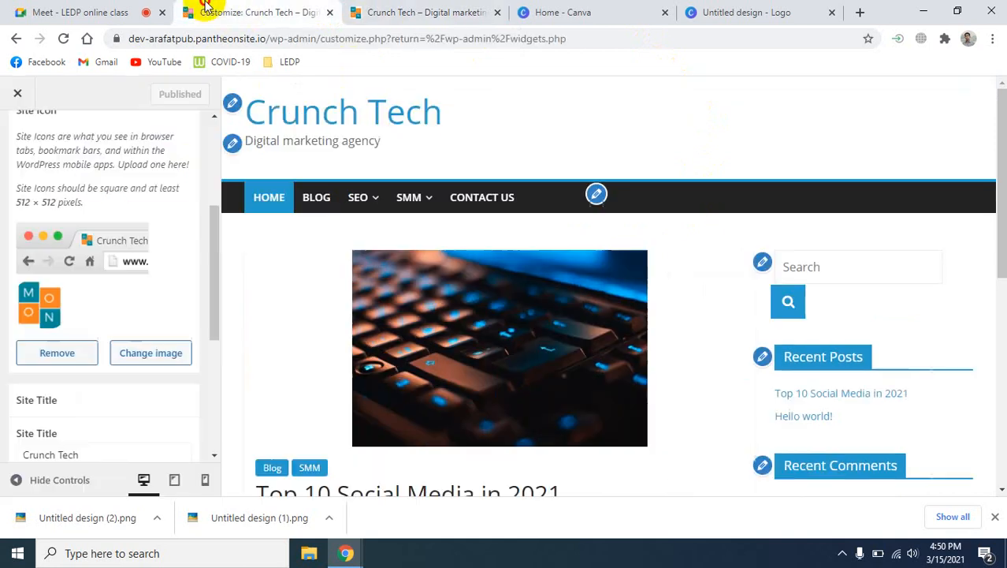
scroll(148, 347, down, 3)
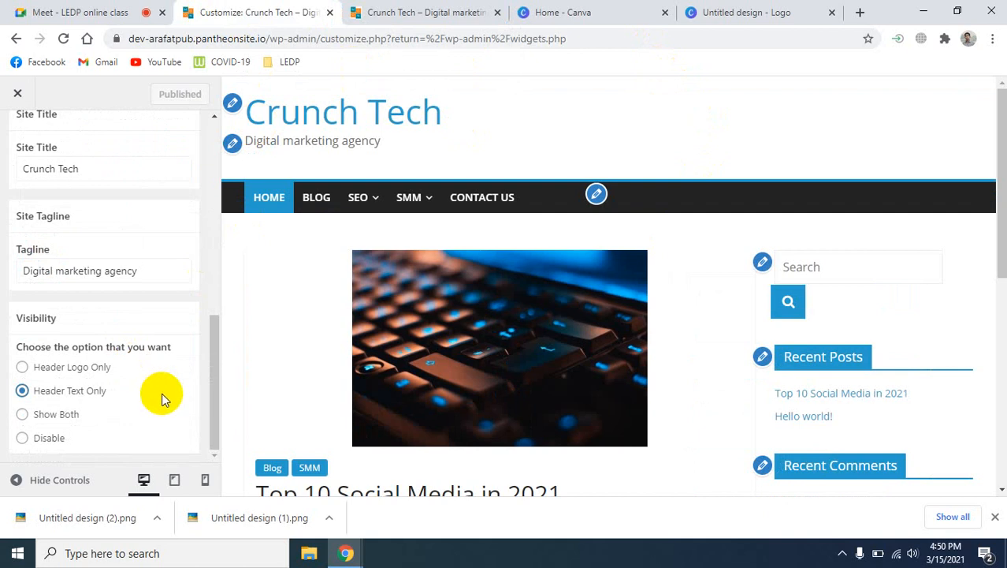
scroll(162, 398, up, 5)
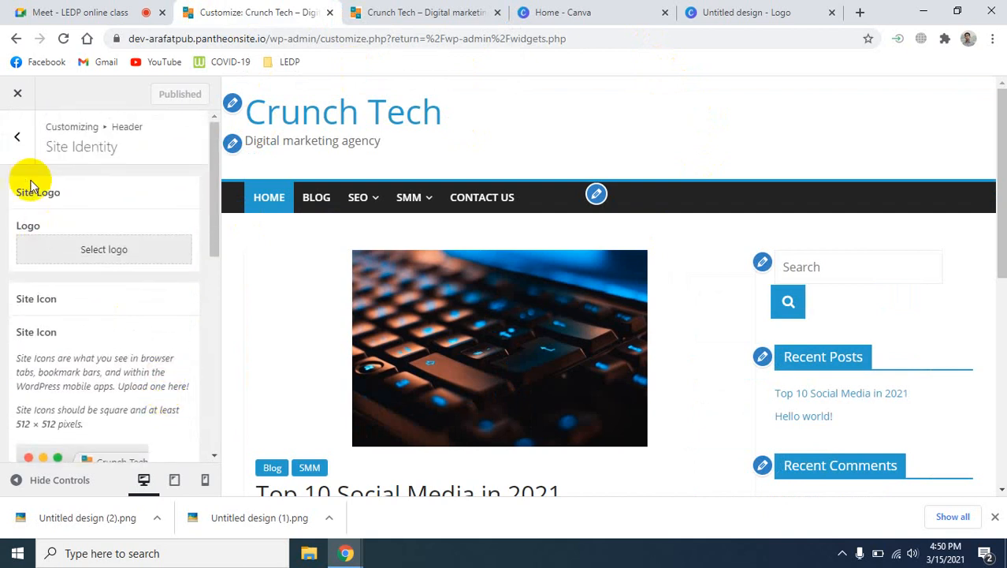
Step: Close the customizer and open the Comments screen of the WordPress dashboard
click(16, 94)
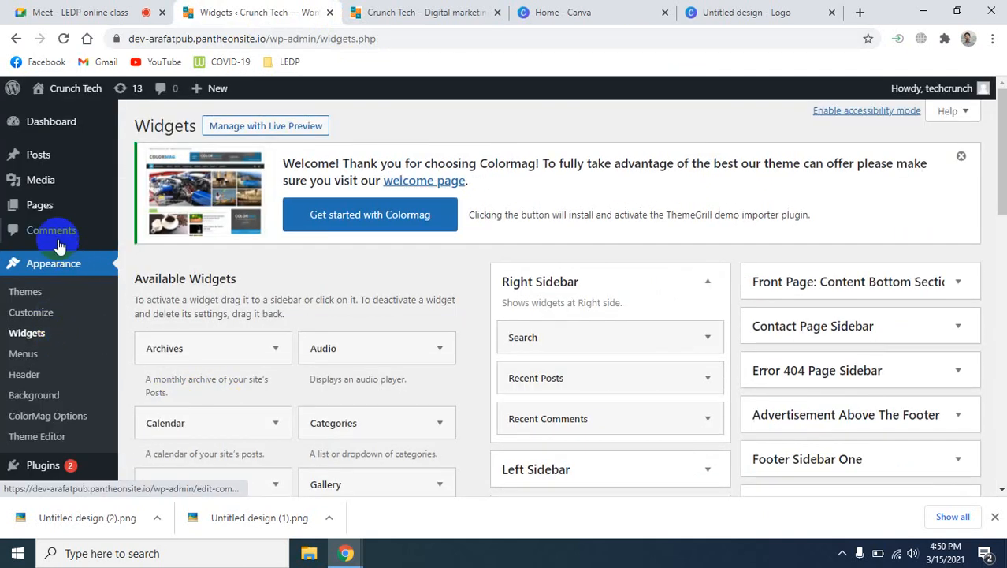
click(54, 235)
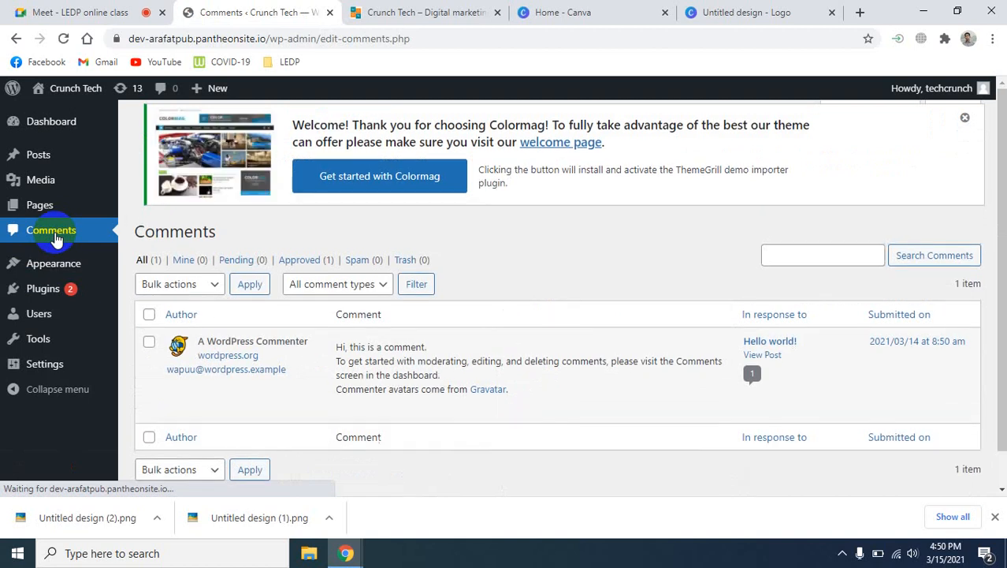
Step: Filter the comments list to show only the comment type Comments
scroll(608, 439, down, 1)
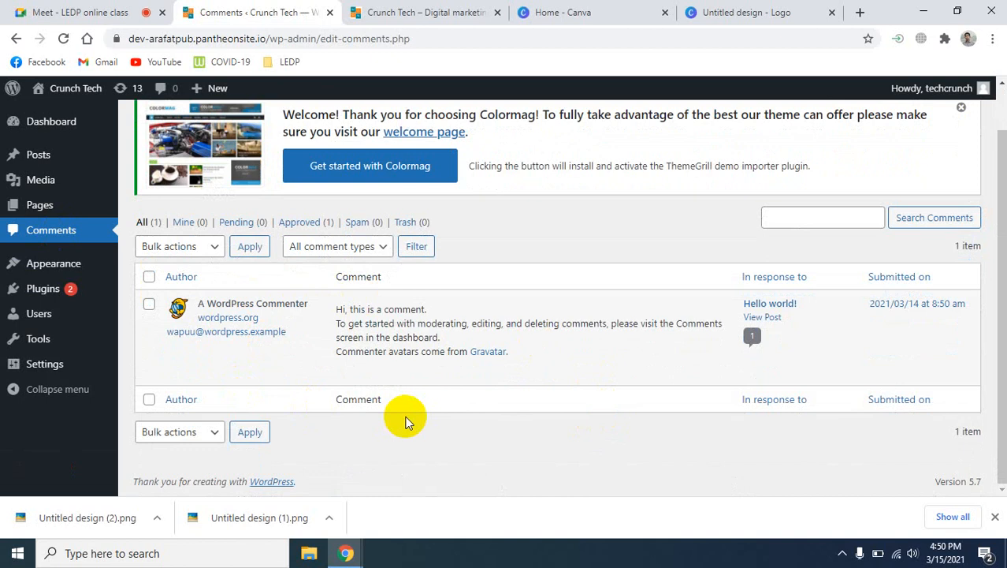
click(384, 248)
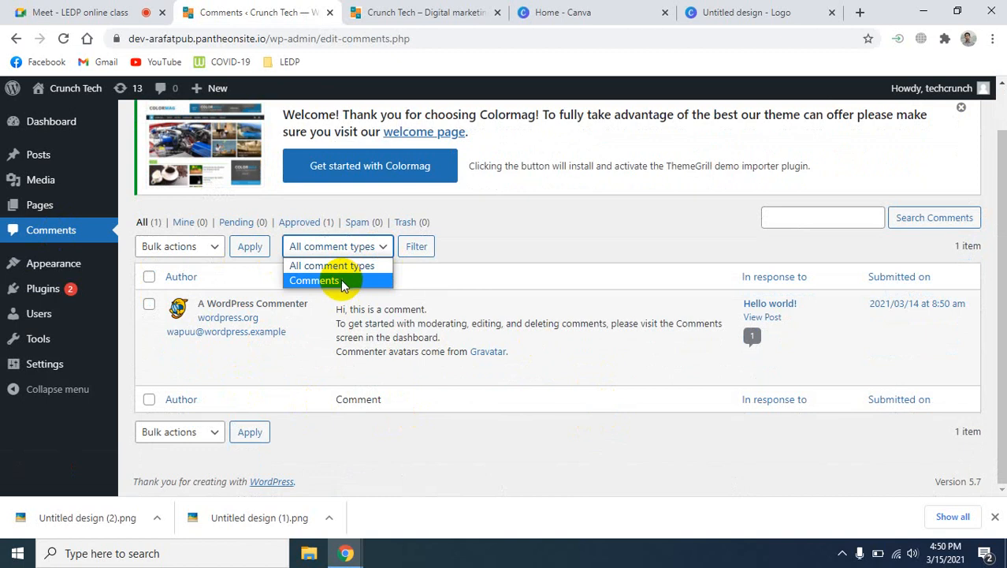
click(342, 282)
click(415, 250)
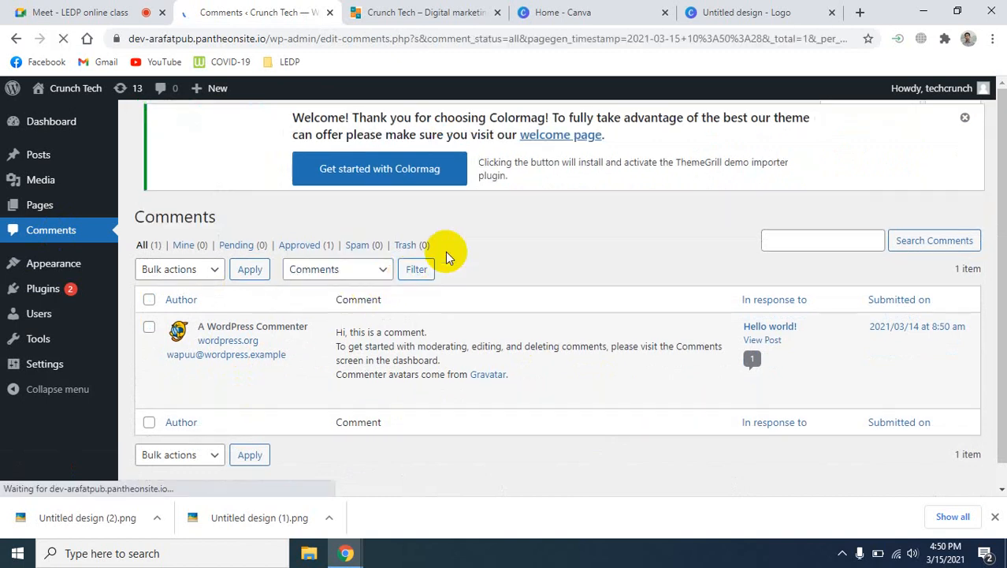
scroll(533, 457, down, 2)
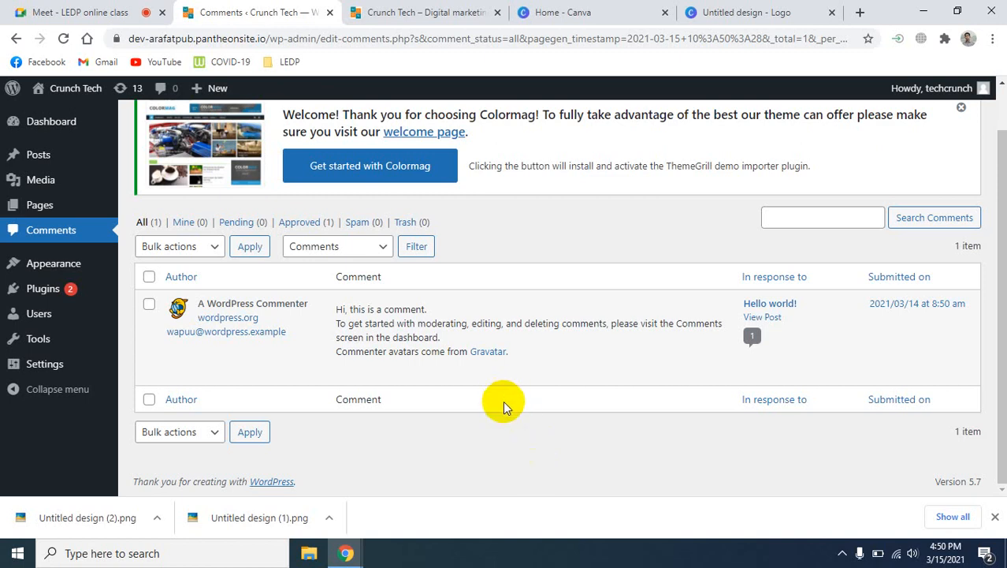
Step: Review the available bulk actions above and below the comments list without applying any
scroll(502, 401, up, 2)
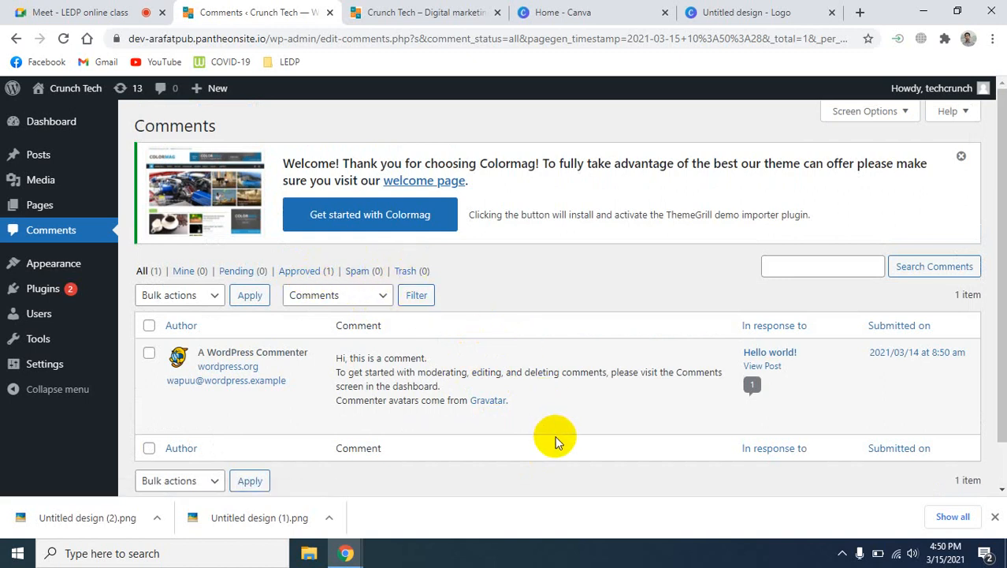
scroll(556, 441, down, 2)
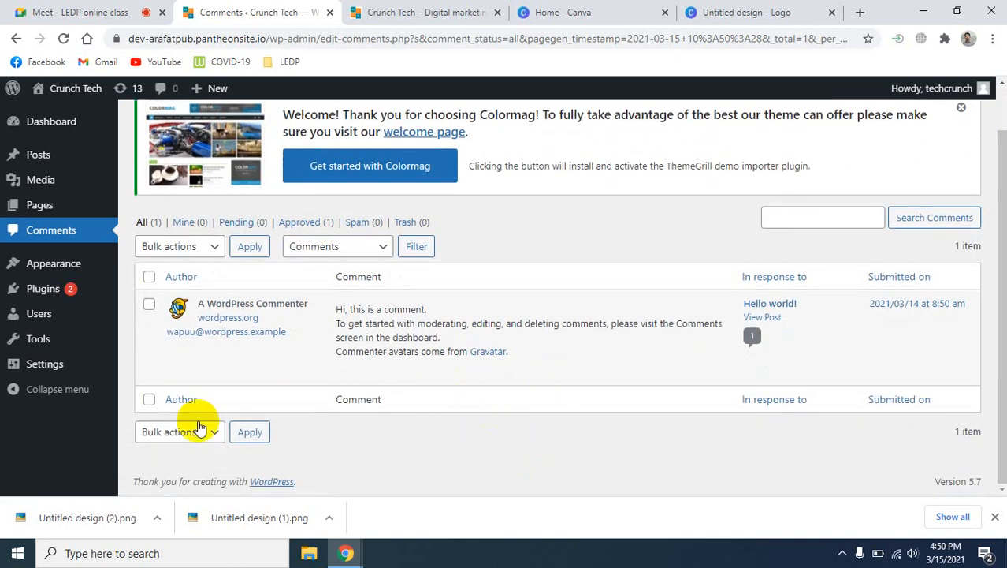
click(218, 435)
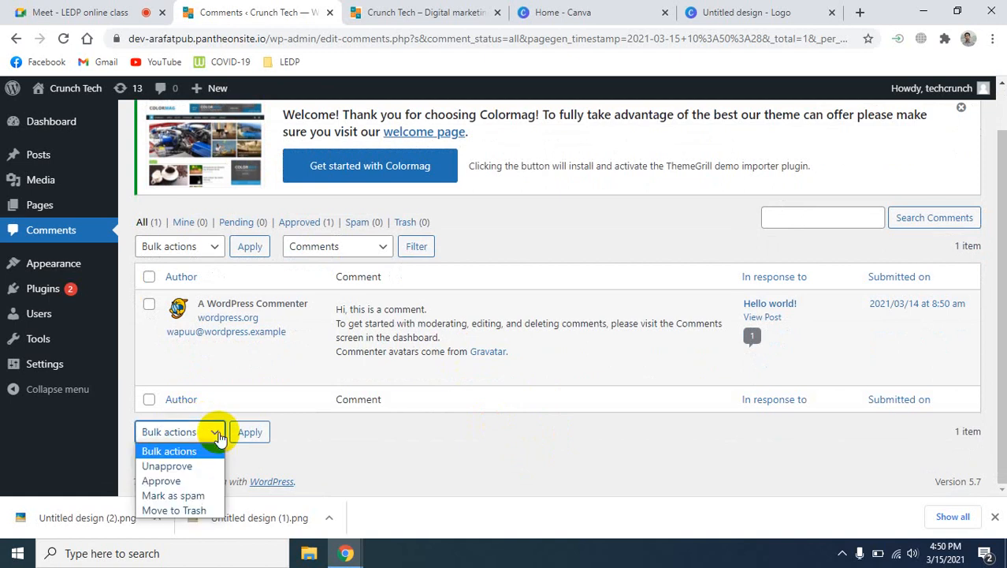
click(218, 434)
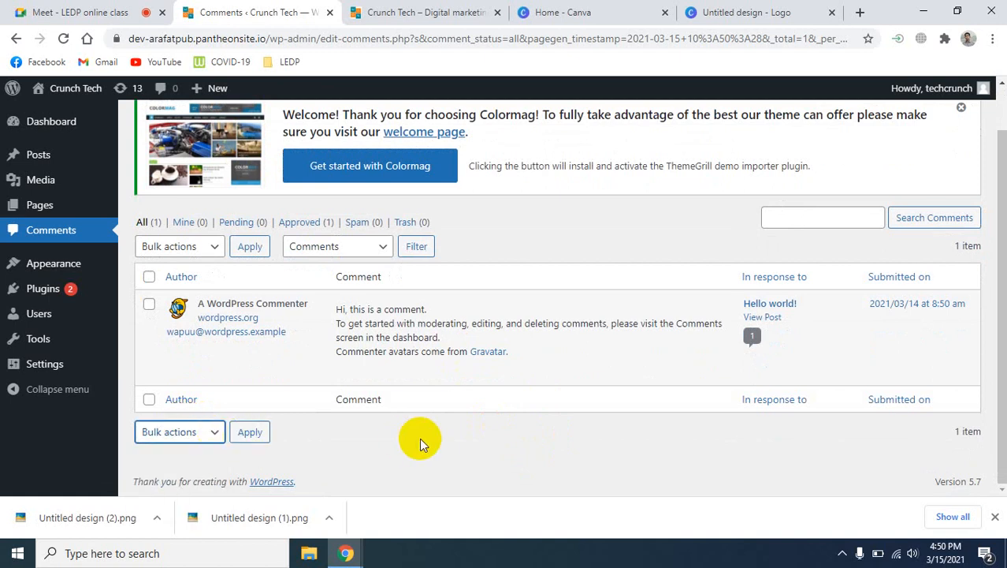
scroll(420, 439, up, 2)
click(221, 297)
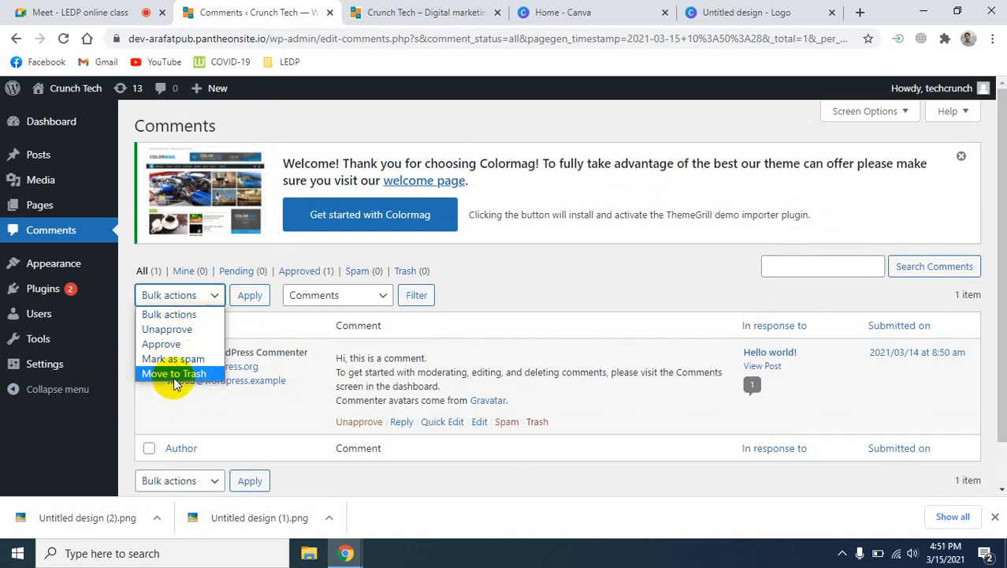
click(539, 501)
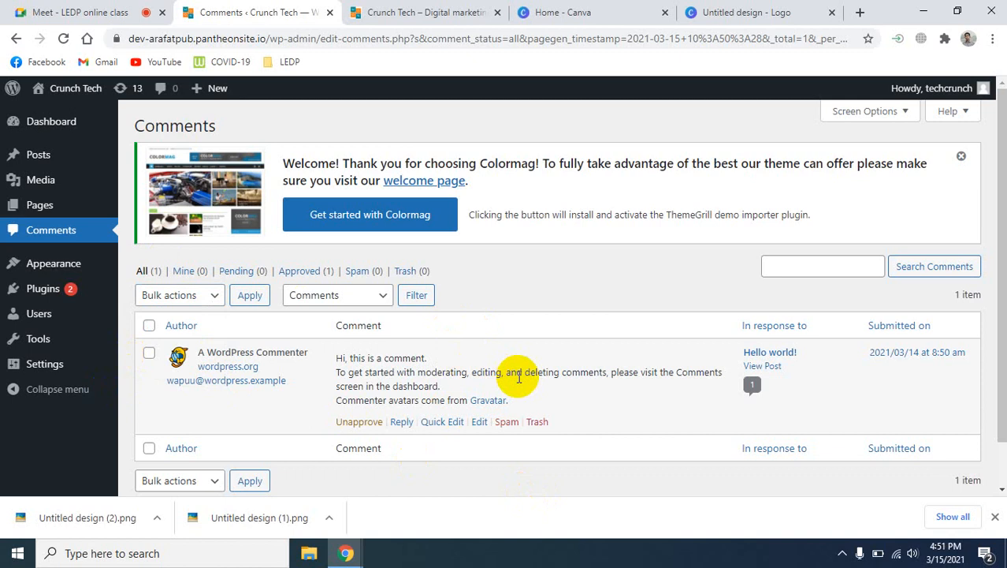
Step: Open the list of all pages and review it, briefly checking the Google Meet call before returning to the dashboard
click(35, 204)
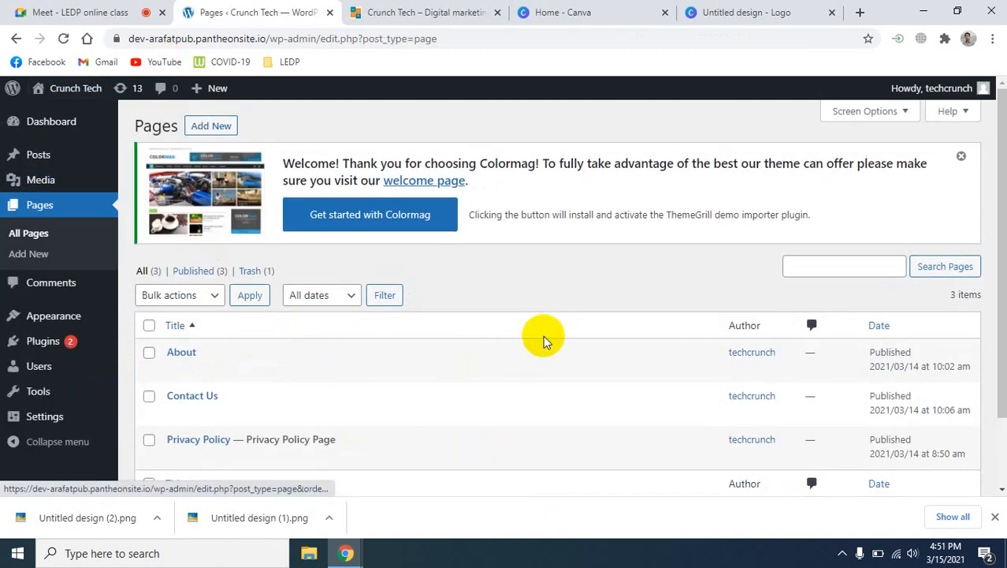
scroll(424, 382, down, 1)
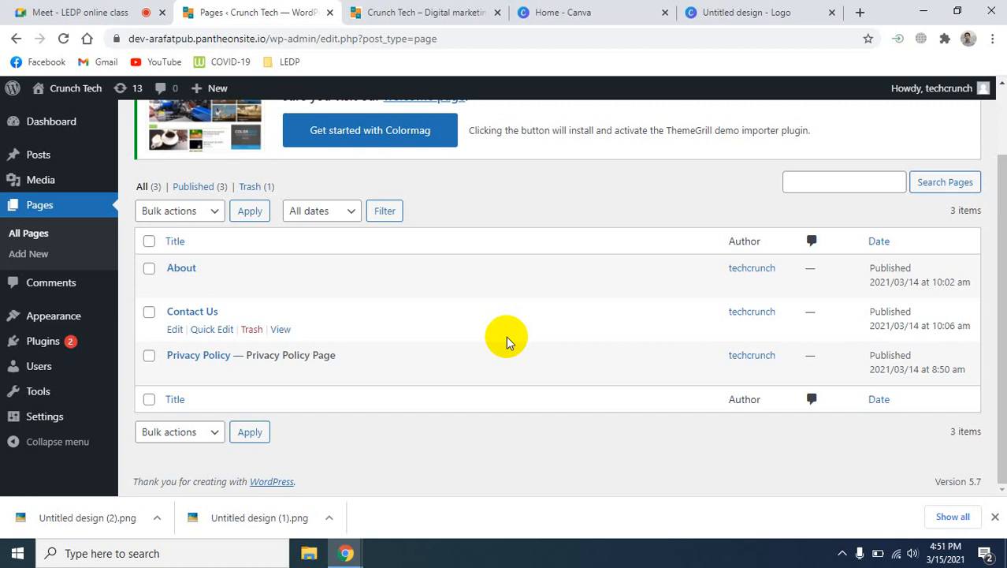
key(ctrl+1)
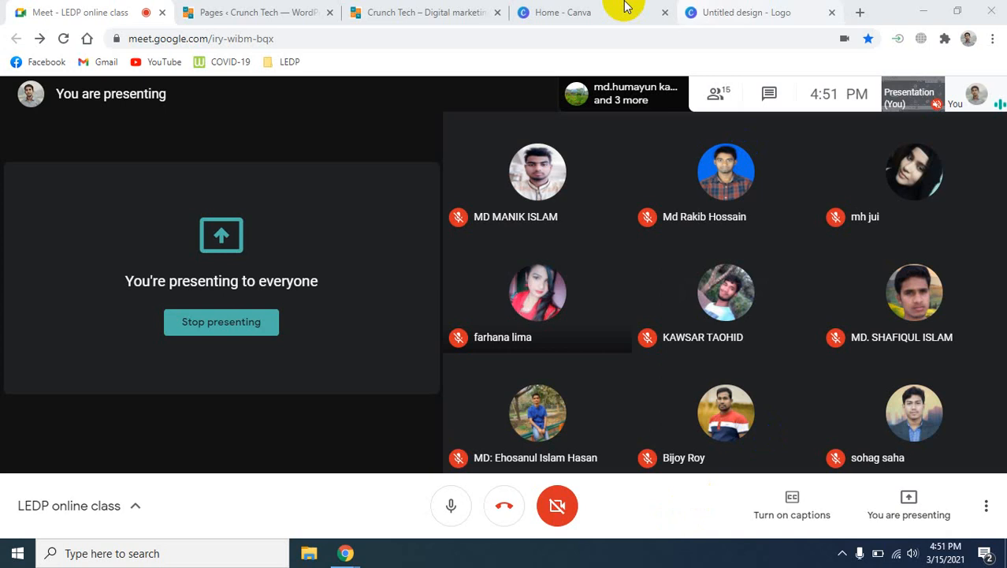
click(435, 12)
click(191, 11)
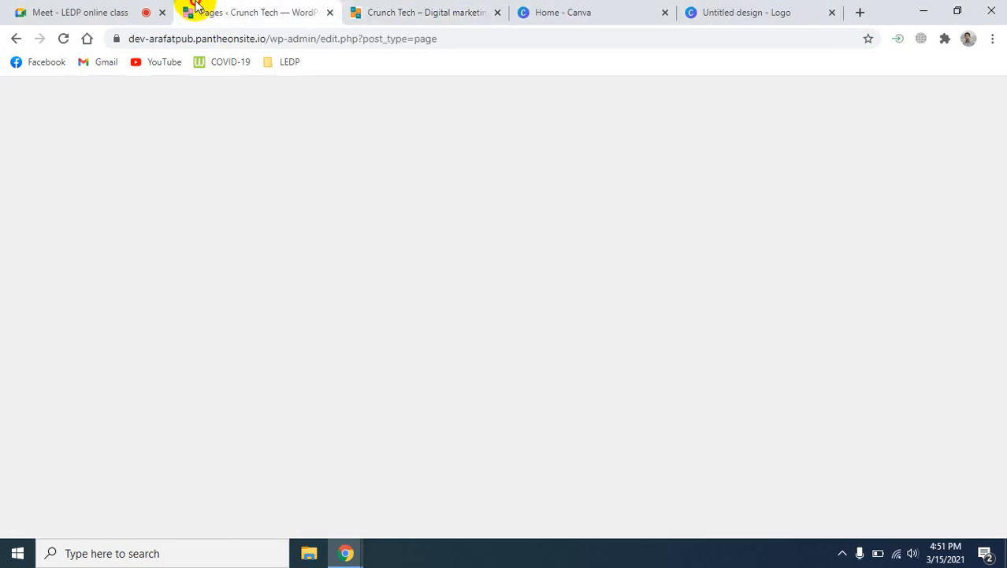
scroll(59, 299, up, 2)
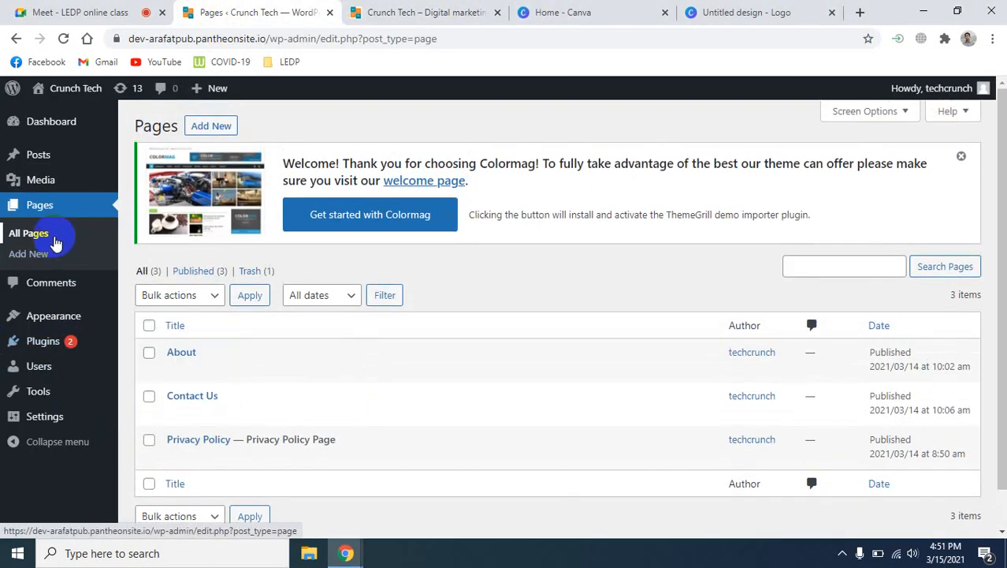
Step: Review the images in the Media Library and the entries in the list of all posts
click(52, 235)
click(49, 190)
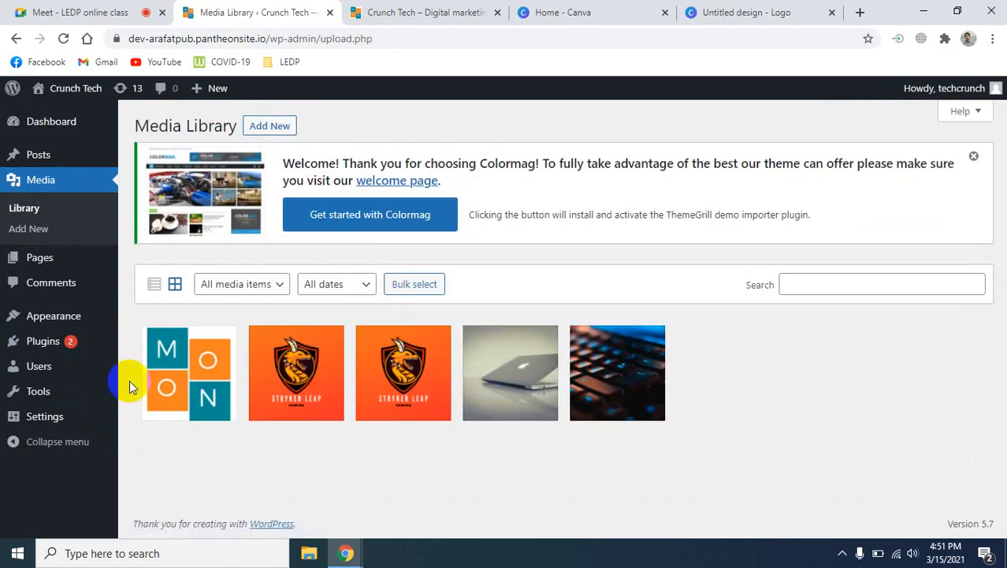
click(43, 153)
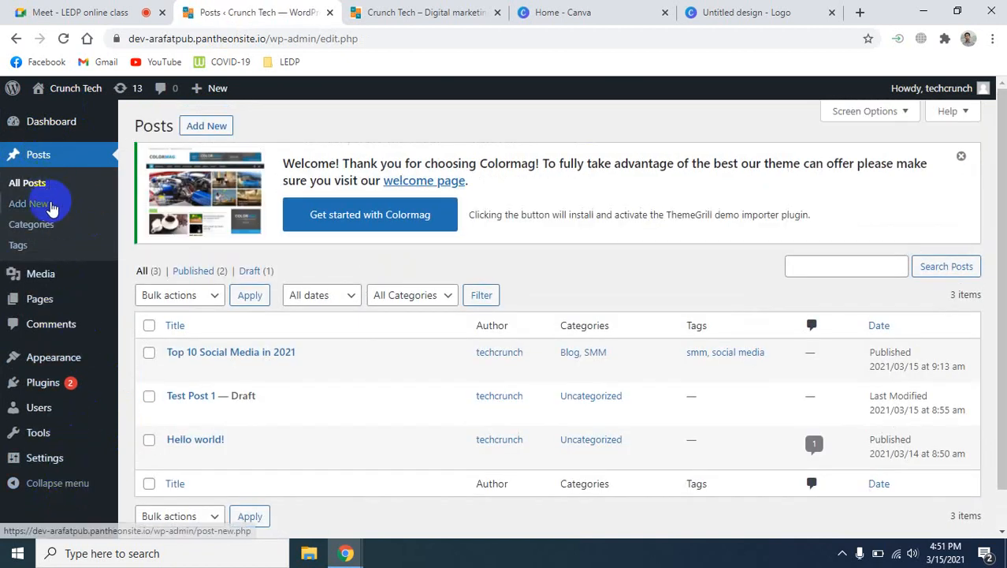
scroll(68, 426, down, 1)
Step: Activate the WPUpper Share Buttons plugin from the installed plugins
mouse_move(47, 432)
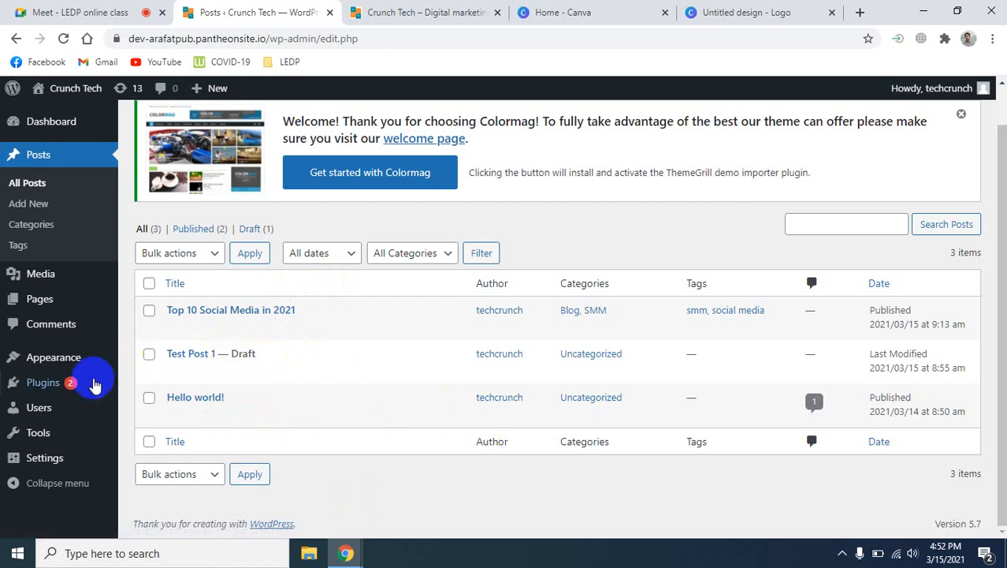
click(64, 390)
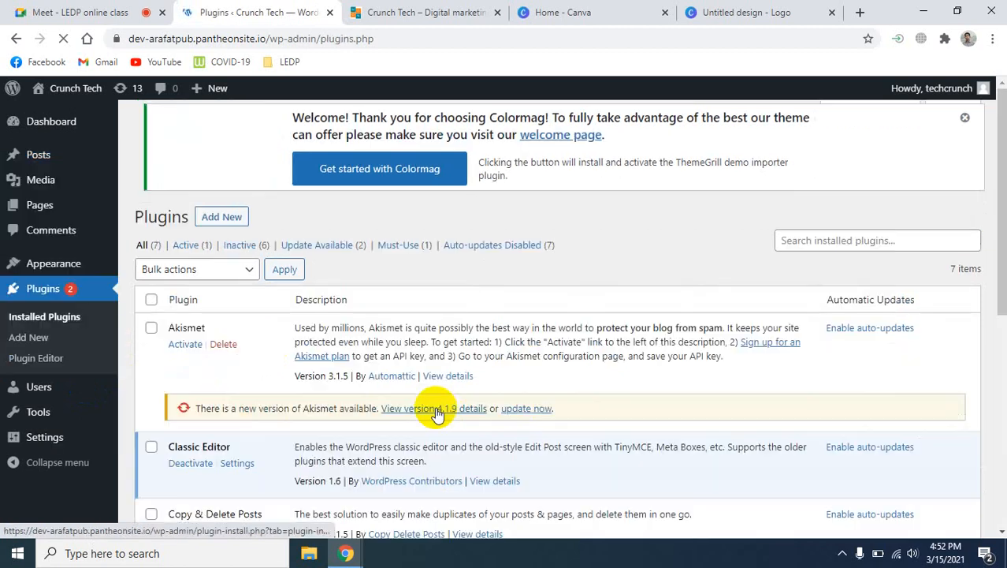
scroll(462, 404, down, 6)
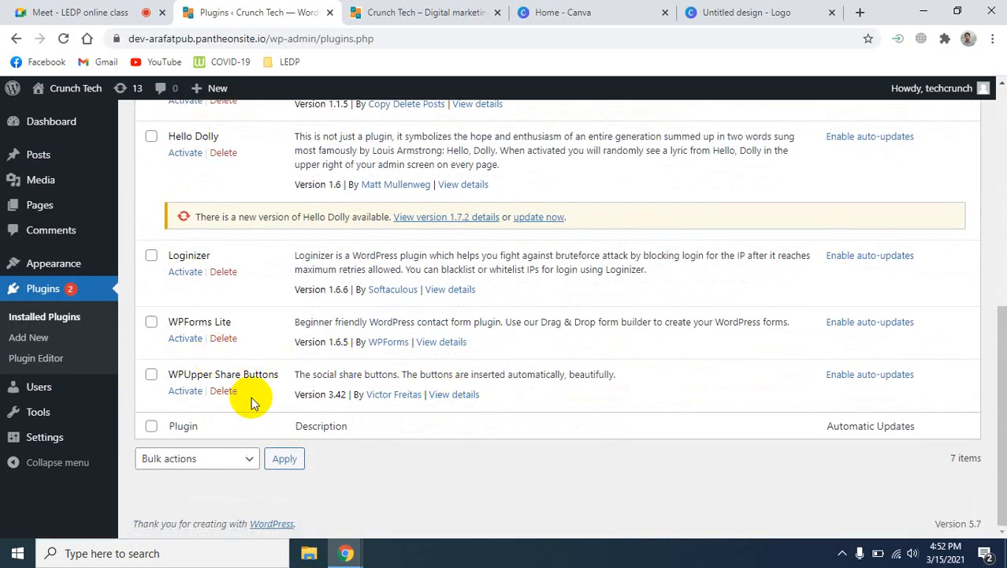
click(184, 392)
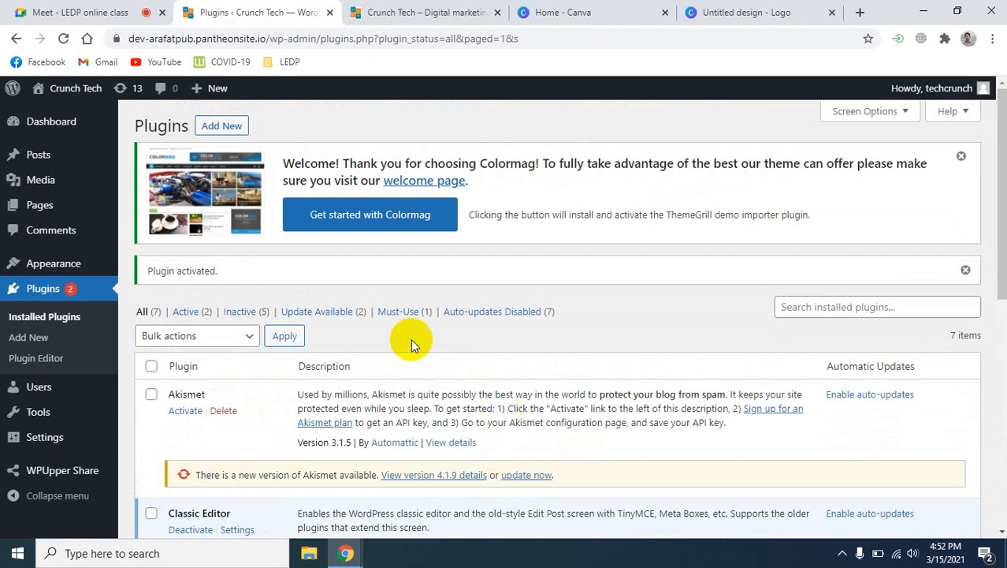
Step: Reload the live site's home page and examine it from header to footer for the plugin's share buttons
click(402, 11)
scroll(514, 363, down, 1)
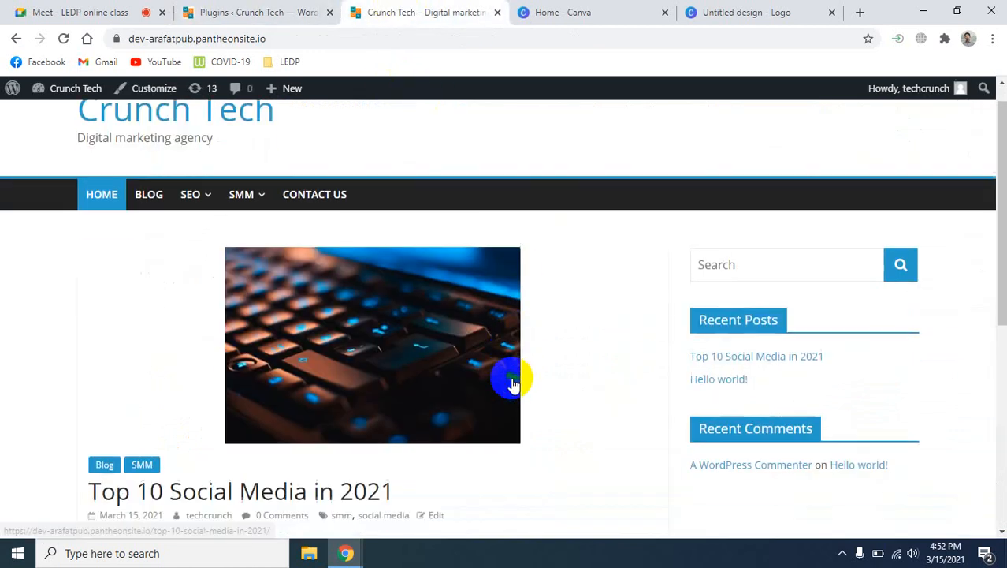
click(63, 40)
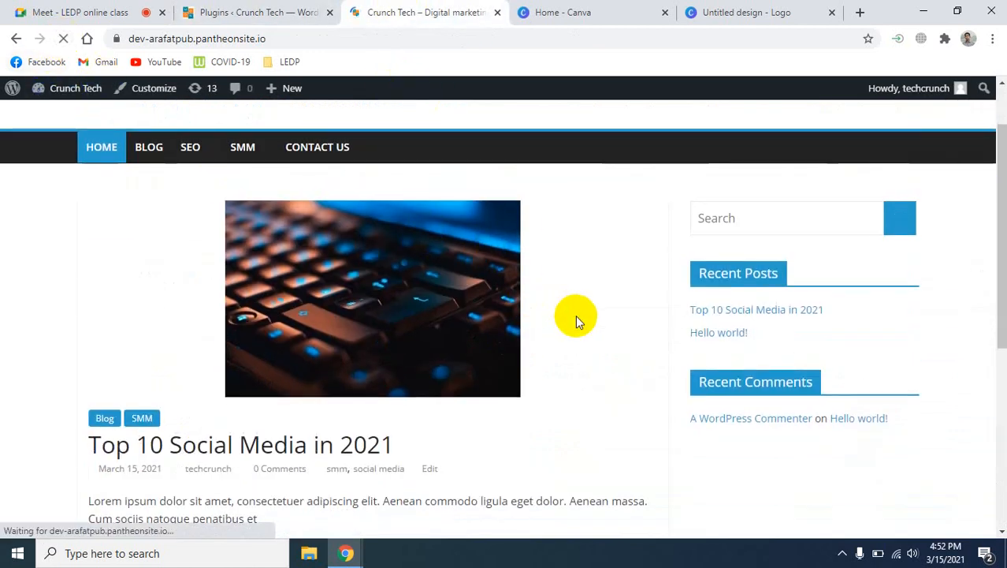
scroll(578, 319, down, 4)
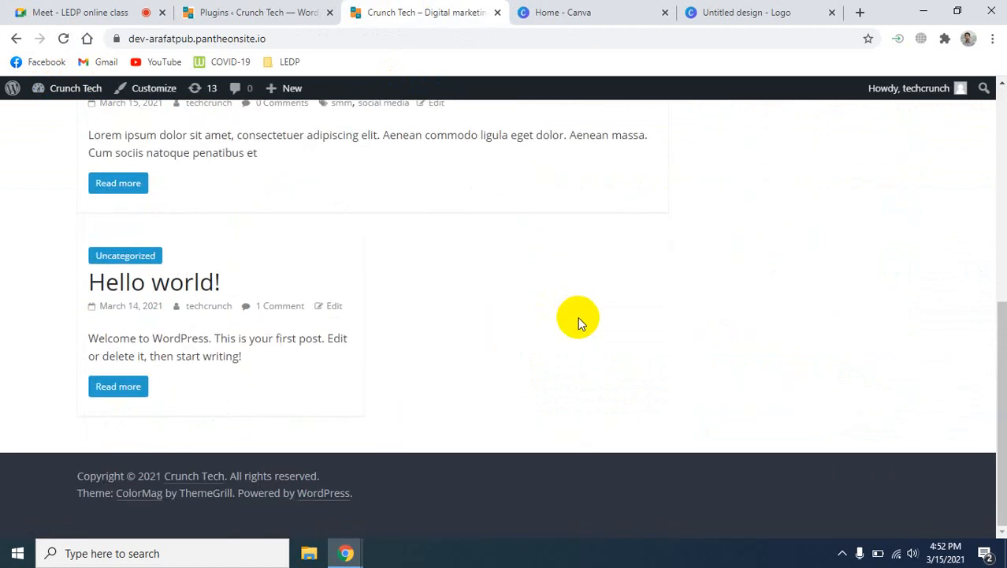
scroll(577, 316, up, 10)
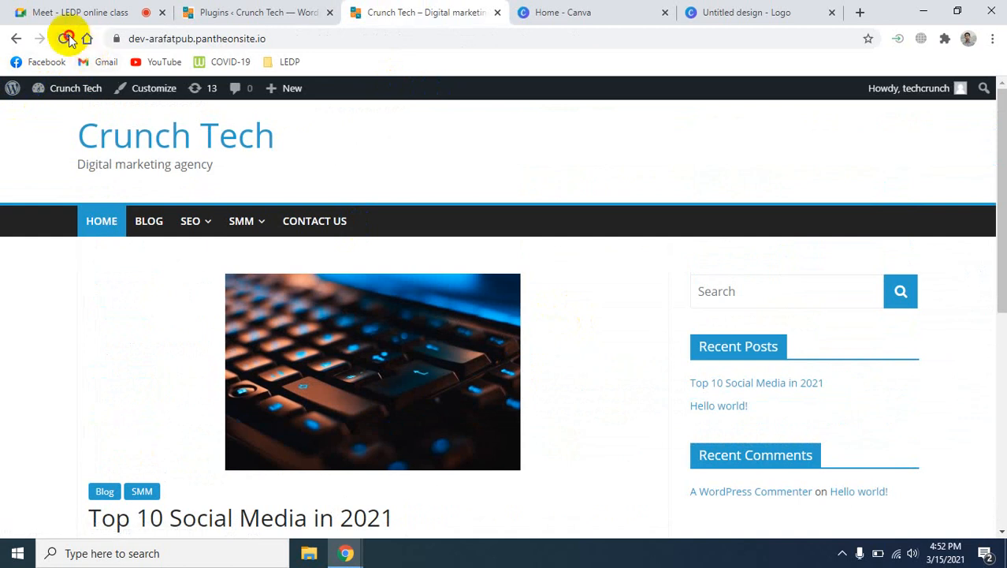
click(63, 38)
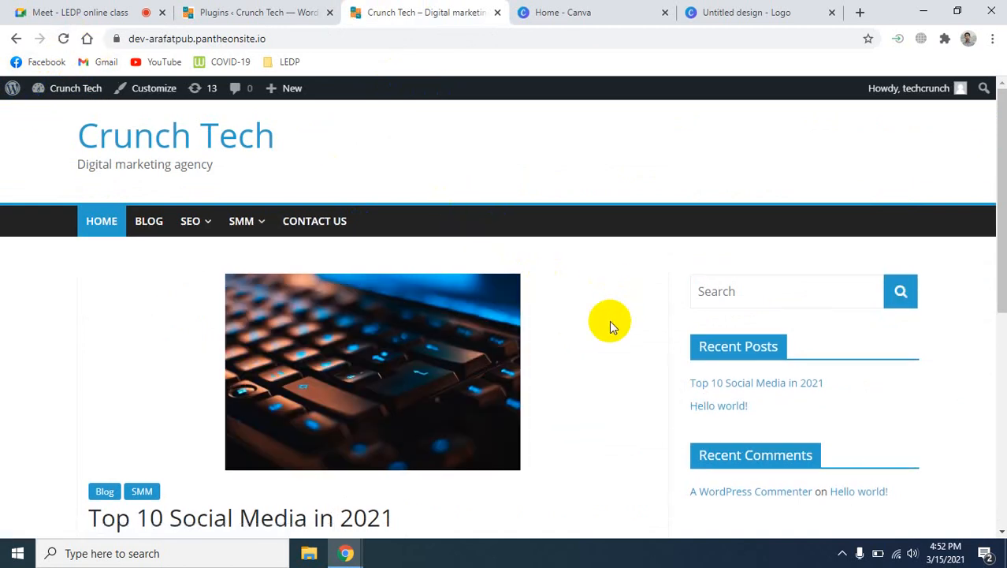
scroll(584, 328, down, 5)
scroll(584, 326, up, 10)
click(135, 139)
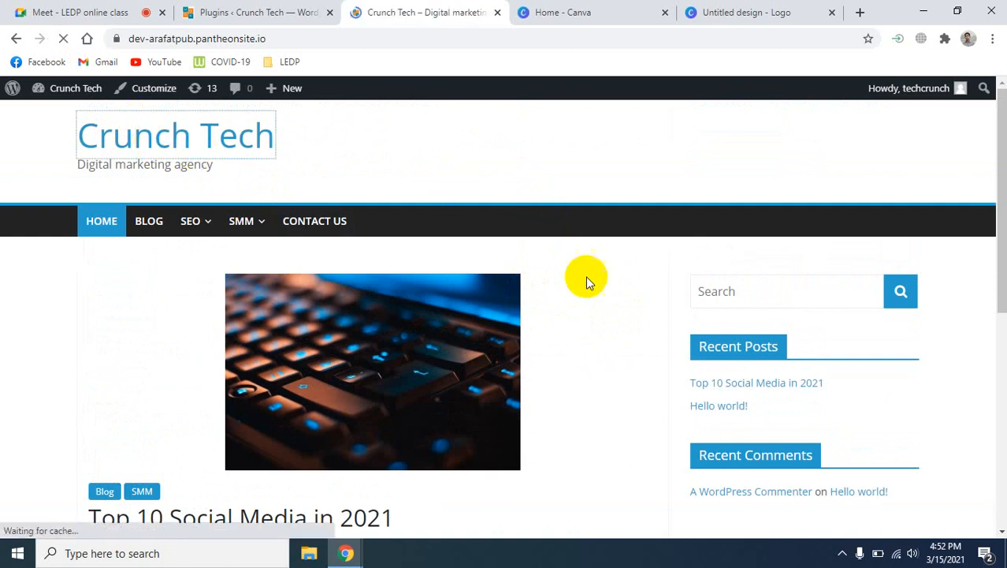
scroll(591, 288, down, 5)
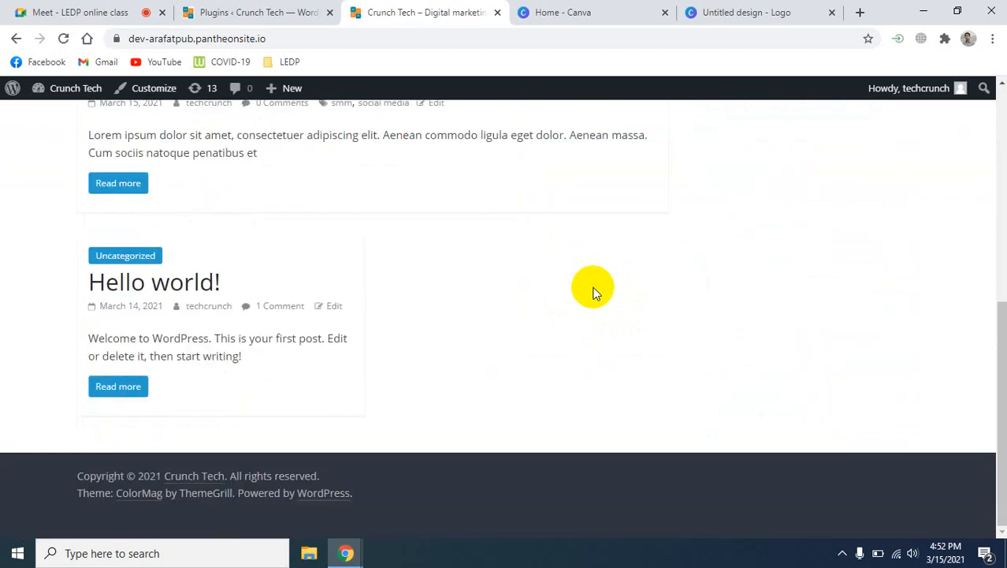
scroll(593, 291, up, 10)
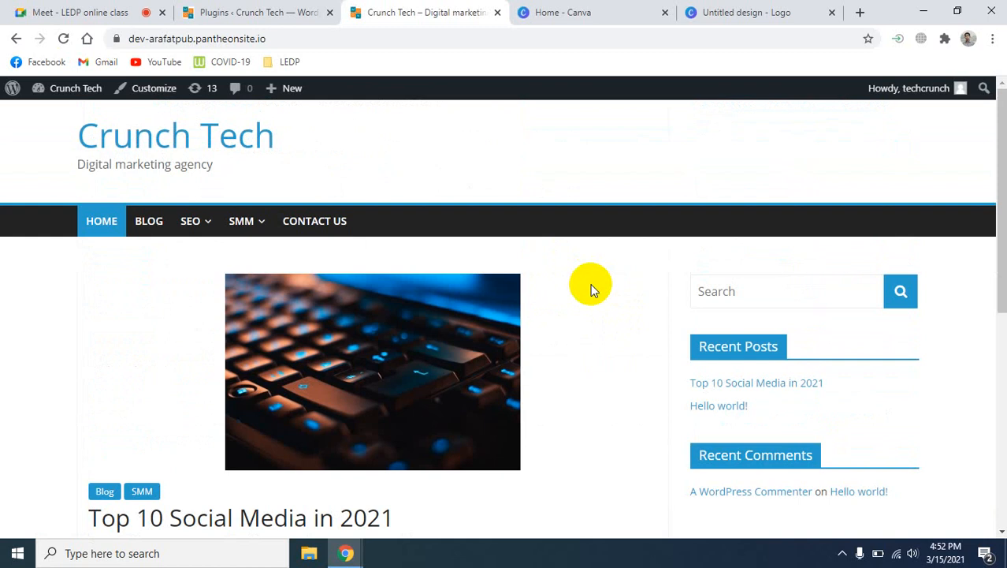
scroll(587, 280, down, 10)
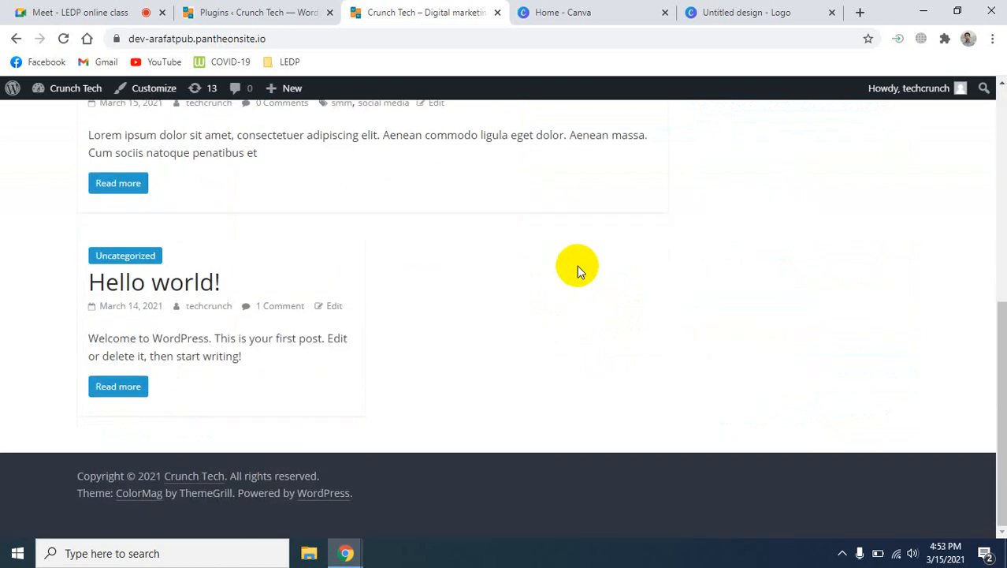
Step: In the WPUpper Share settings, enable the Page home and After content places and add Pinterest and LinkedIn to the social networks
key(ctrl+shift+Tab)
scroll(702, 362, down, 2)
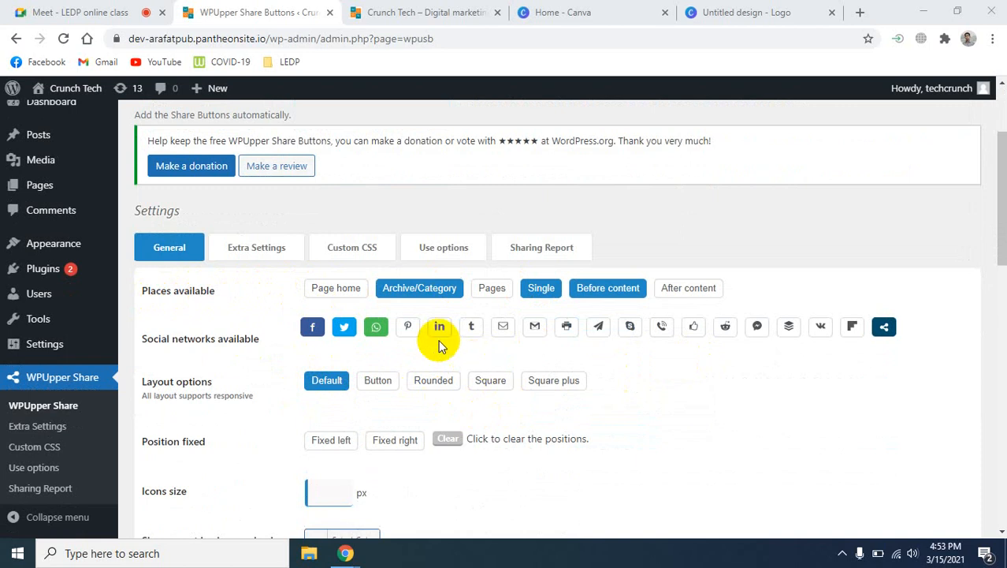
click(337, 289)
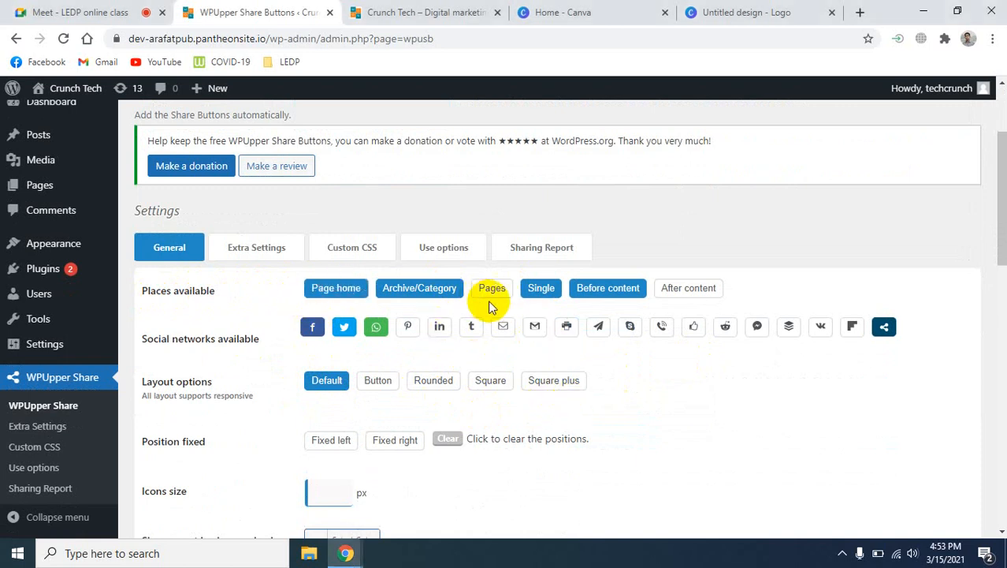
click(694, 292)
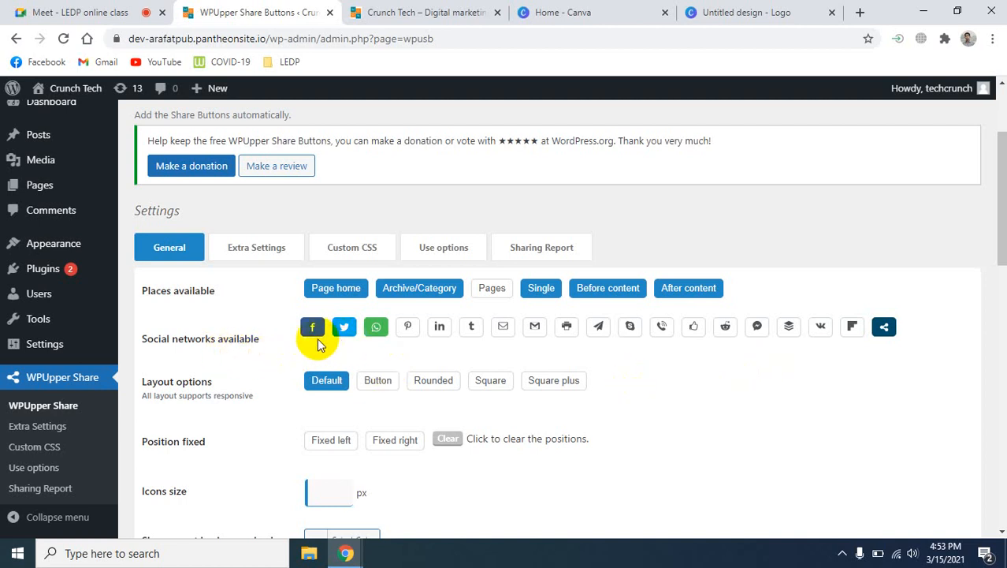
click(408, 329)
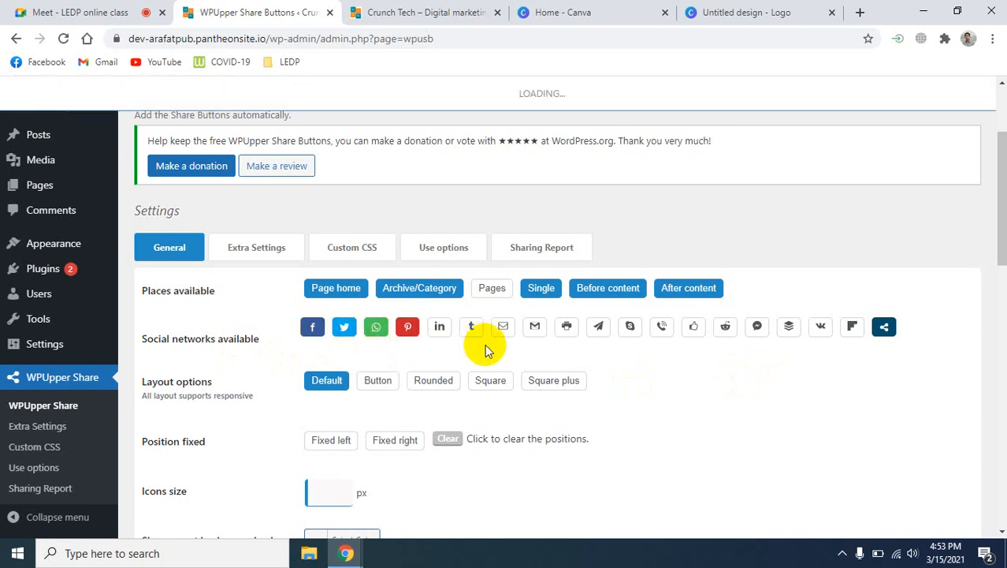
click(439, 328)
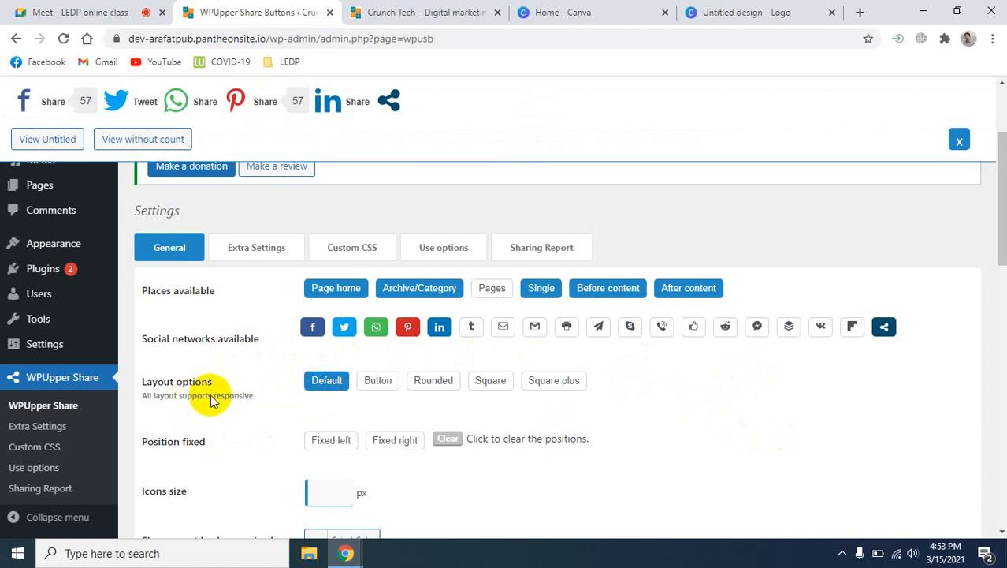
Step: Look through the remaining General settings of the share buttons, from layout options to Twitter share count, and save the changes
scroll(703, 475, down, 1)
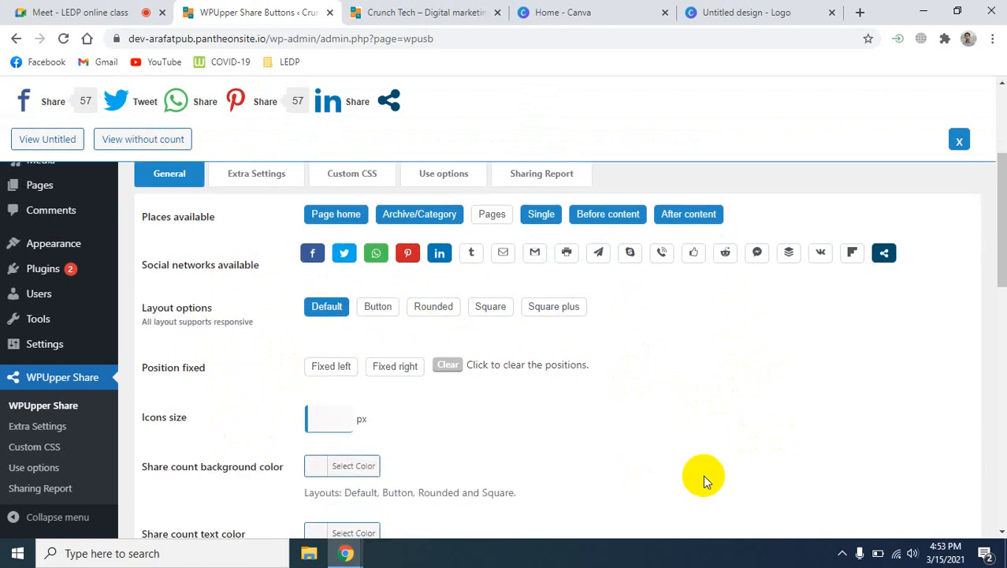
scroll(702, 470, down, 2)
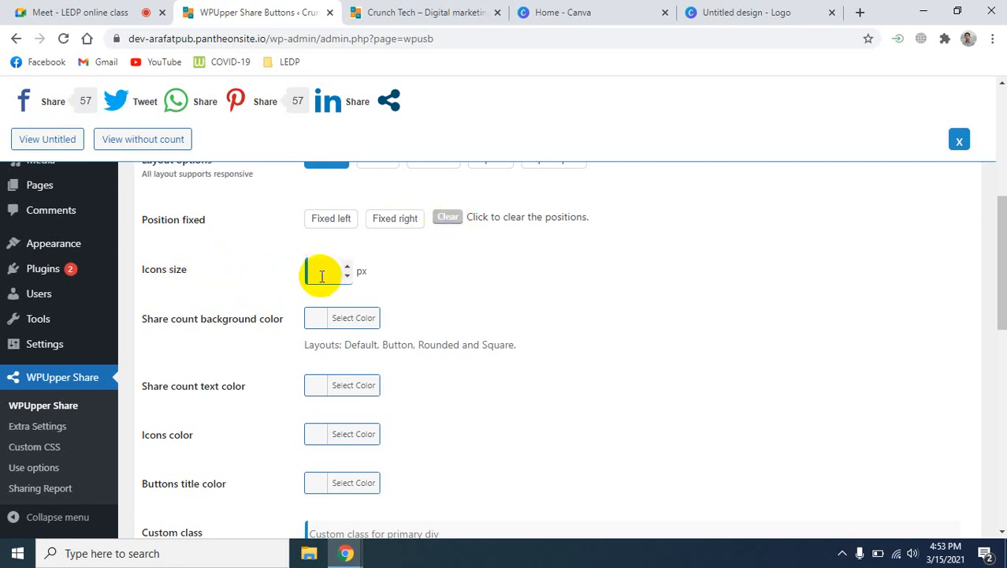
scroll(486, 434, down, 1)
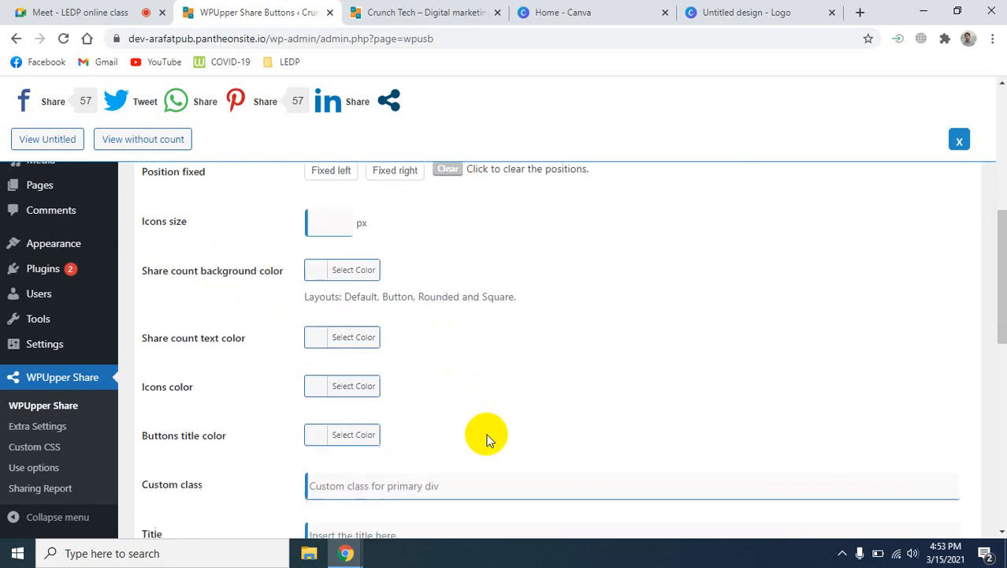
scroll(486, 434, up, 5)
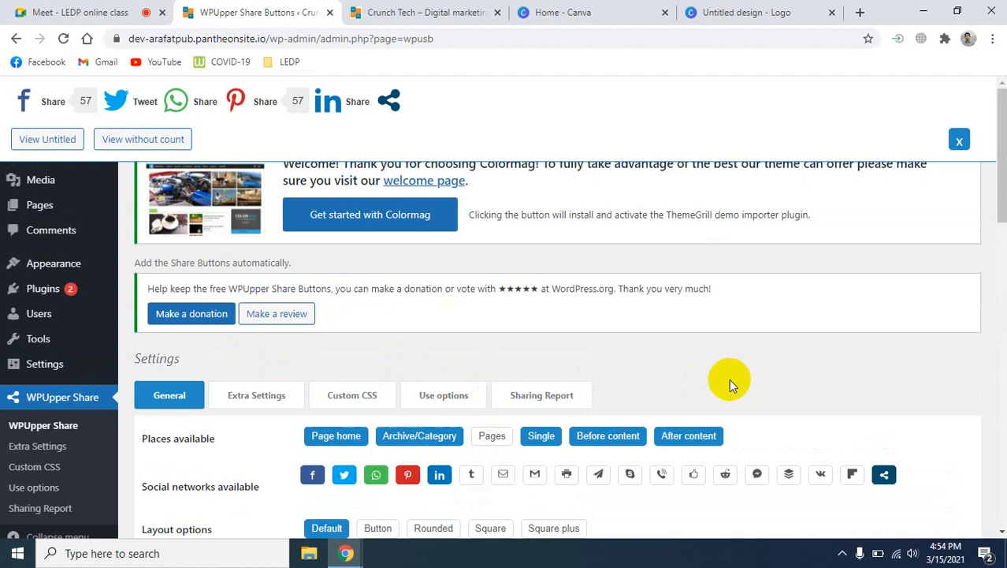
scroll(729, 378, down, 10)
scroll(730, 378, down, 3)
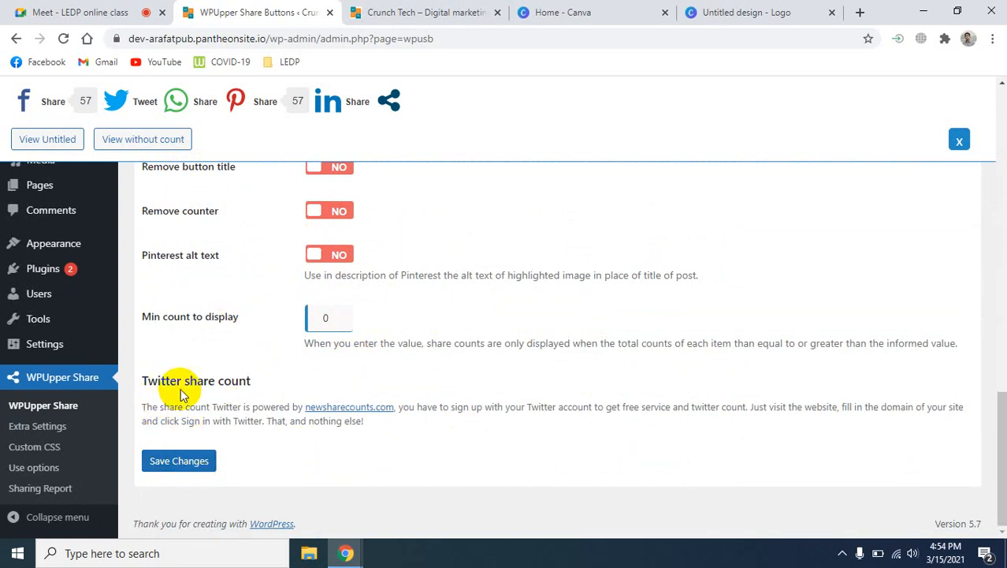
click(190, 463)
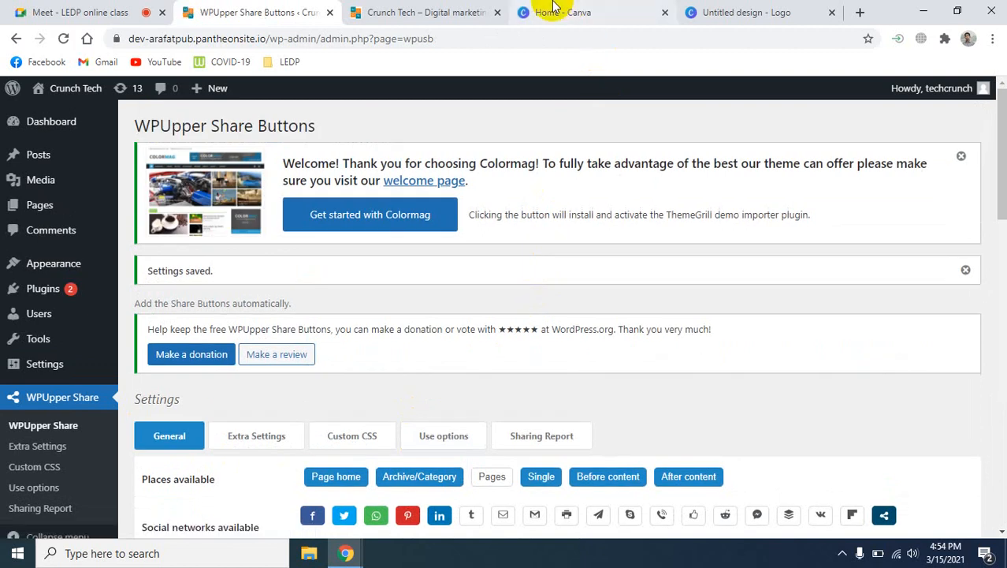
Step: Reload the live Crunch Tech home page, reopen it from the site navigation, and check both post excerpts for share buttons
click(429, 10)
click(63, 38)
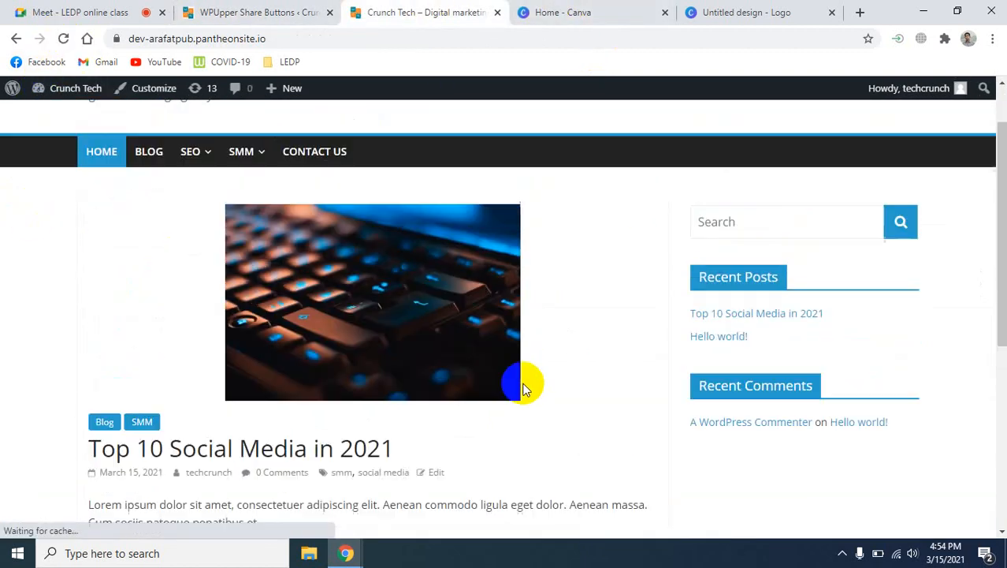
scroll(526, 386, down, 4)
scroll(527, 386, down, 2)
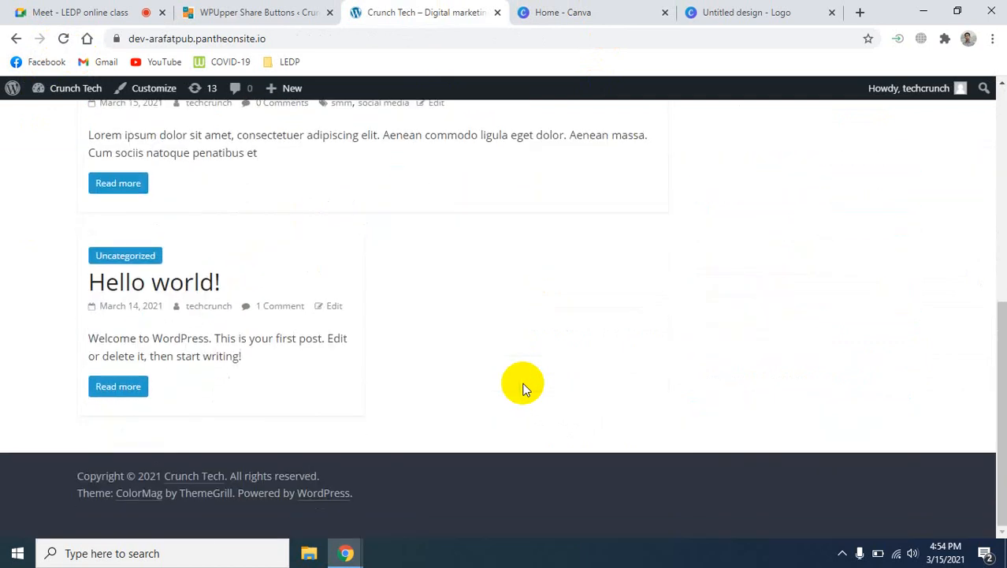
scroll(522, 386, up, 6)
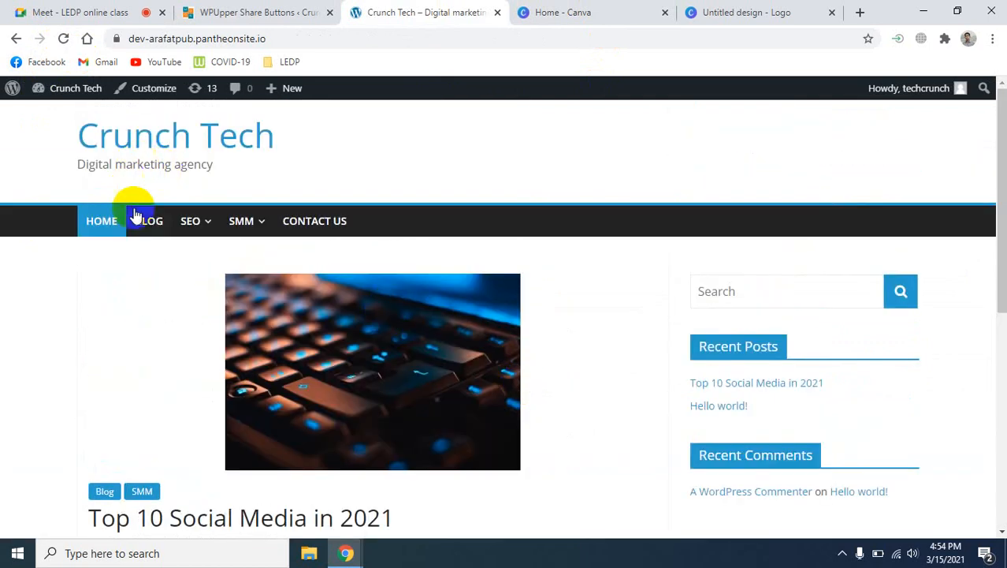
click(93, 225)
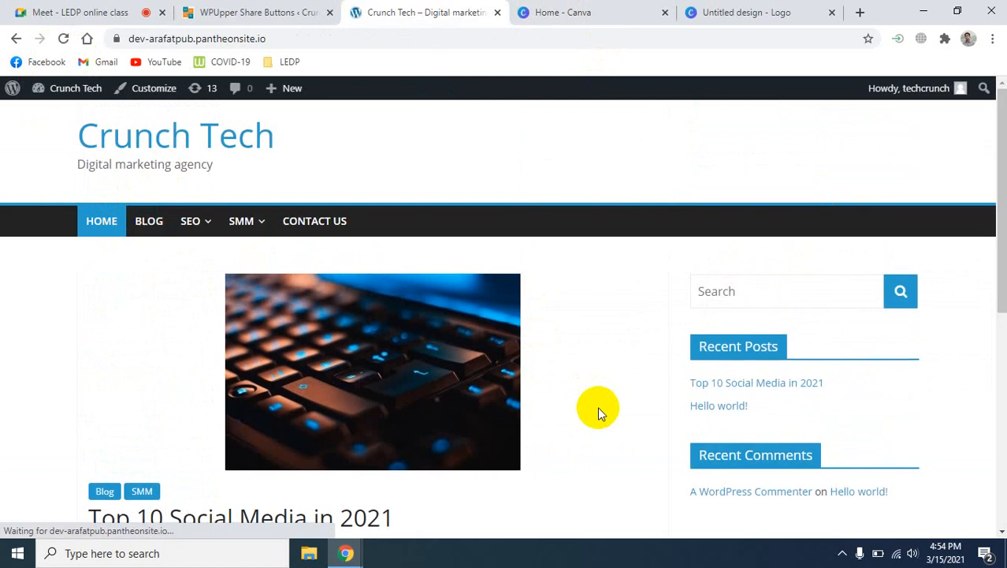
scroll(597, 407, down, 4)
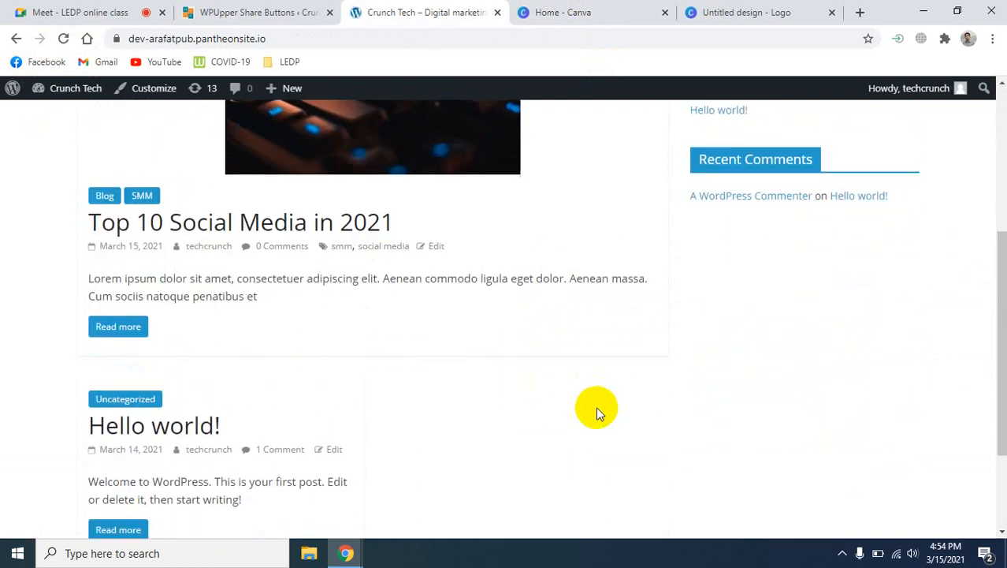
scroll(596, 410, down, 2)
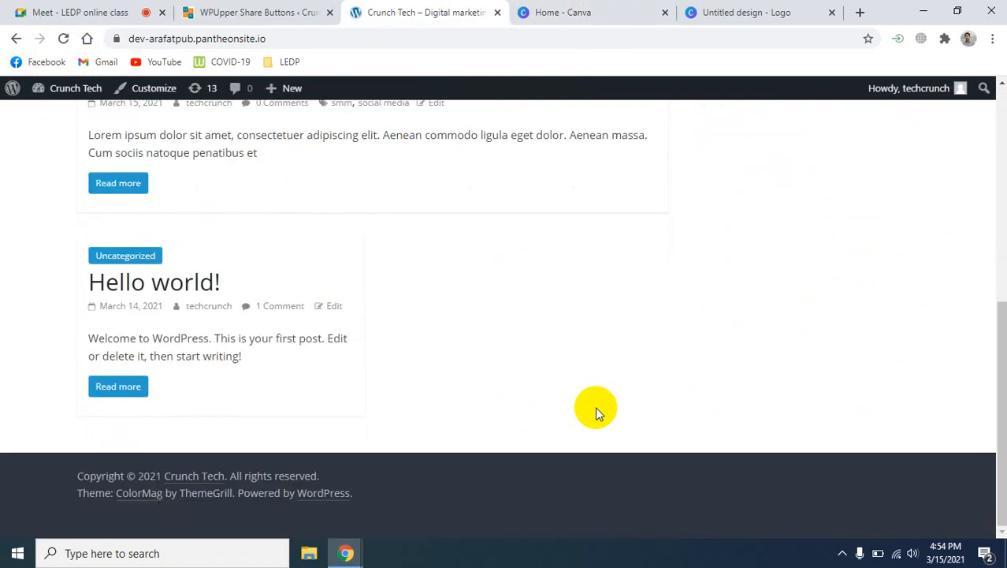
Step: Return to the WPUpper Share Buttons settings and recheck the saved places, social networks, layout and position options
click(206, 12)
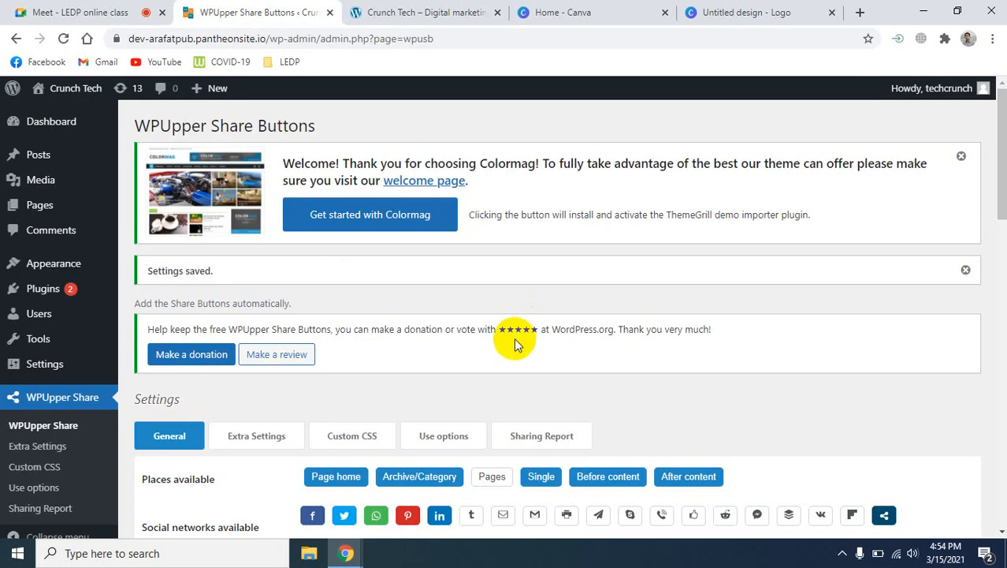
scroll(572, 354, down, 4)
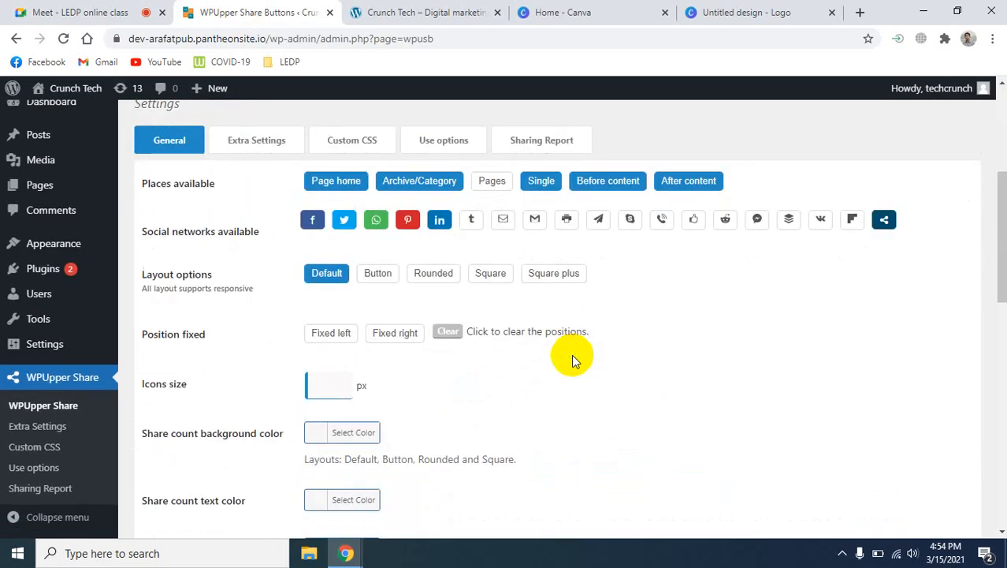
scroll(571, 360, down, 1)
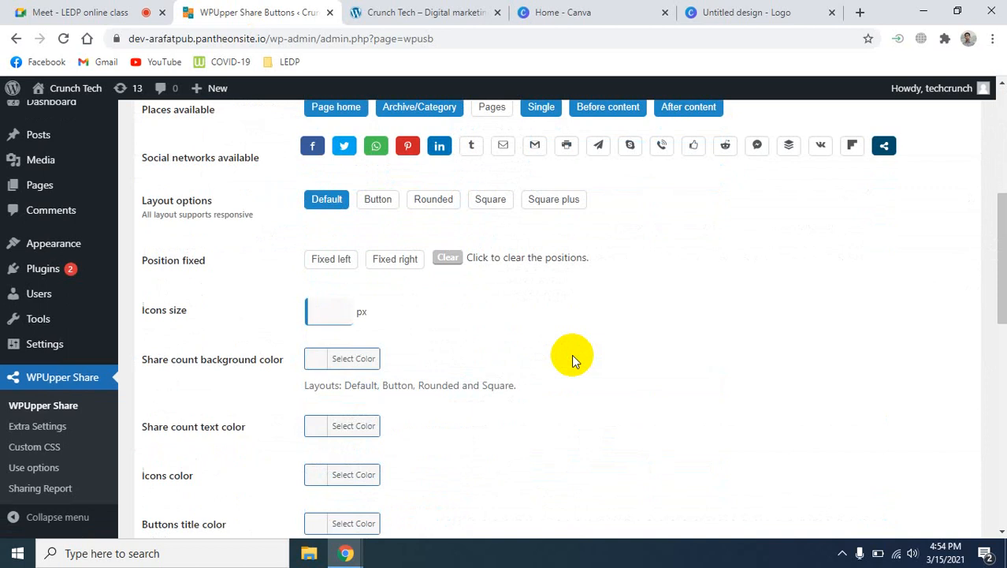
scroll(573, 356, down, 9)
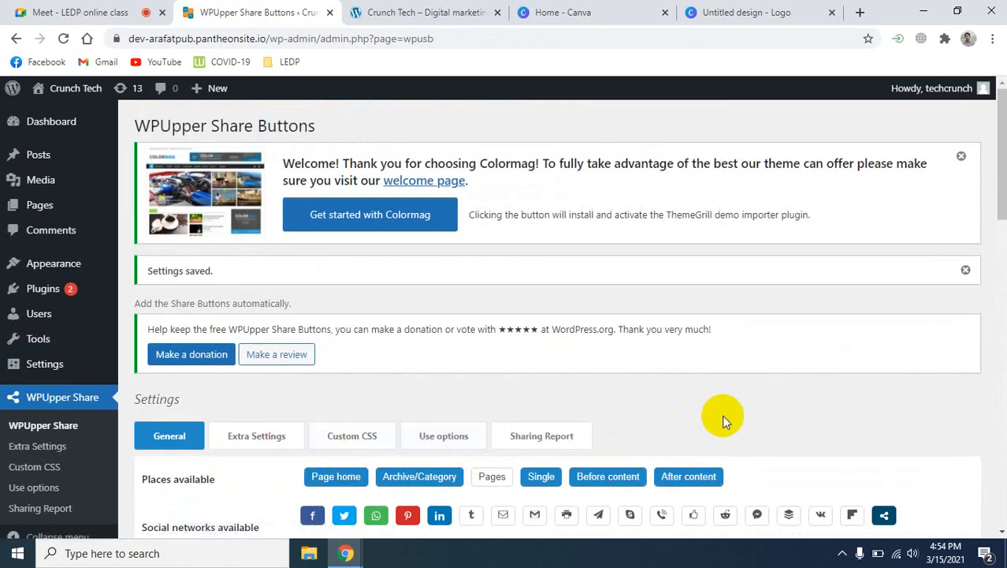
scroll(723, 417, down, 2)
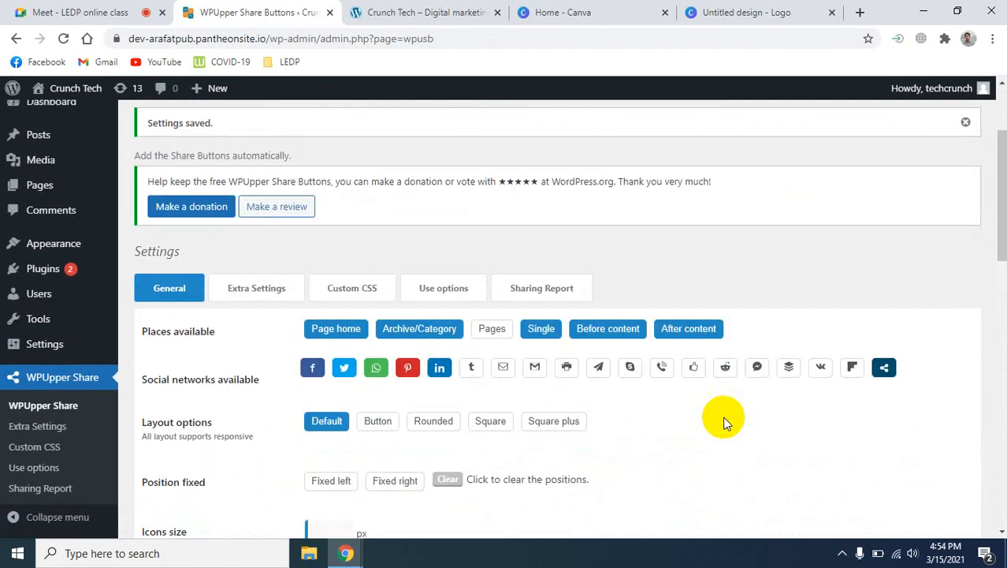
scroll(723, 420, down, 2)
scroll(721, 416, up, 4)
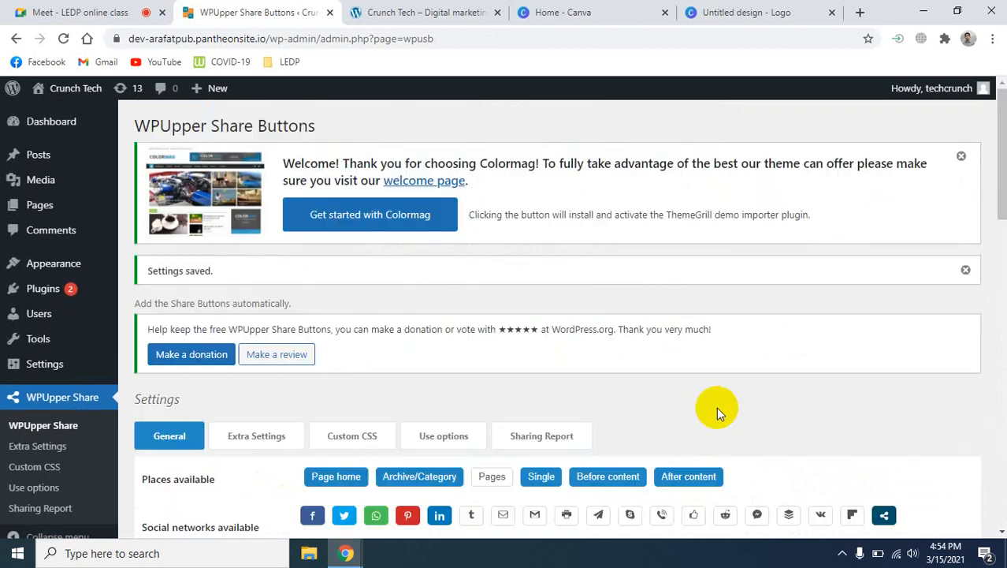
Step: Reload the live home page once more and check the area around the Top 10 Social Media in 2021 excerpt
click(421, 14)
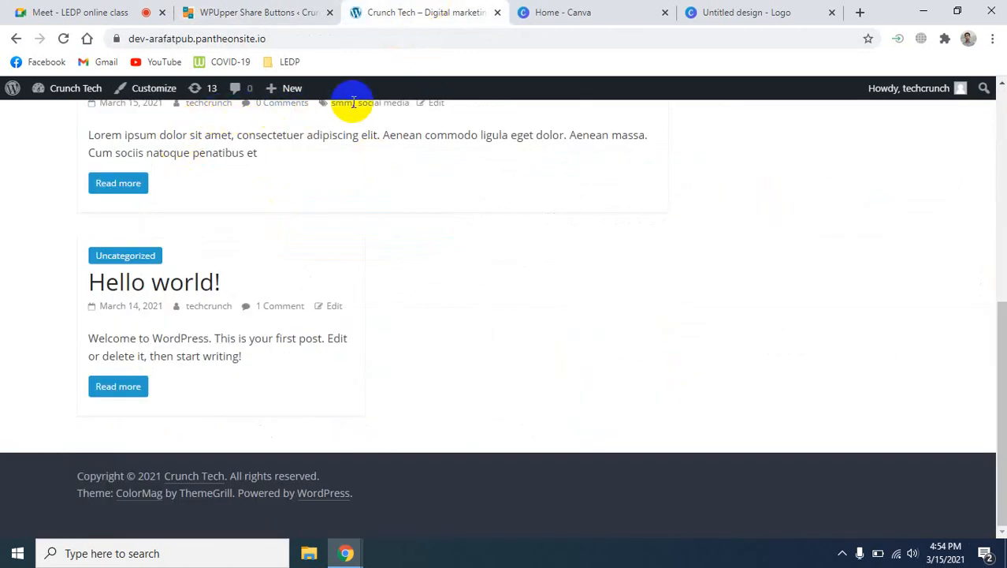
click(64, 39)
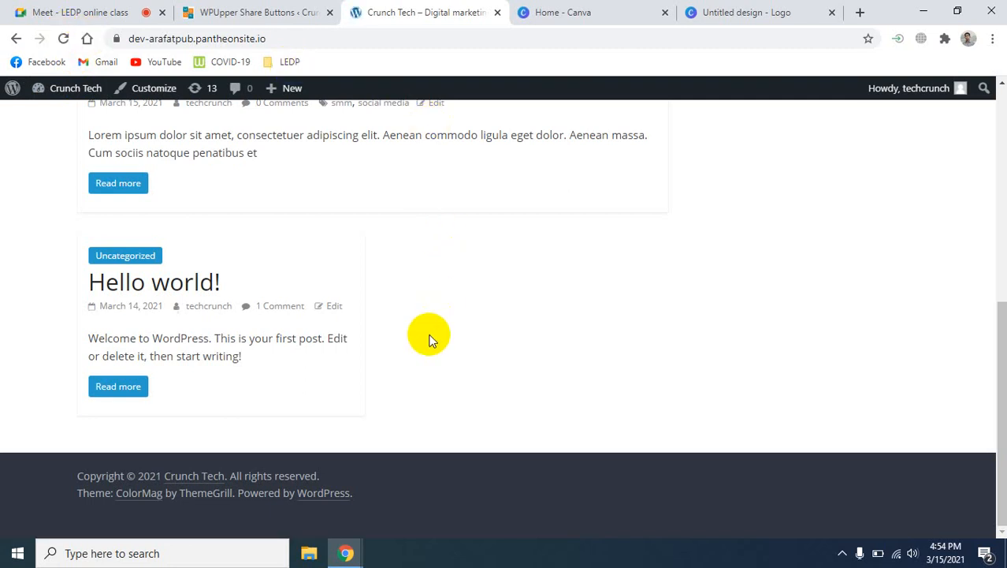
scroll(449, 350, up, 6)
scroll(448, 349, down, 2)
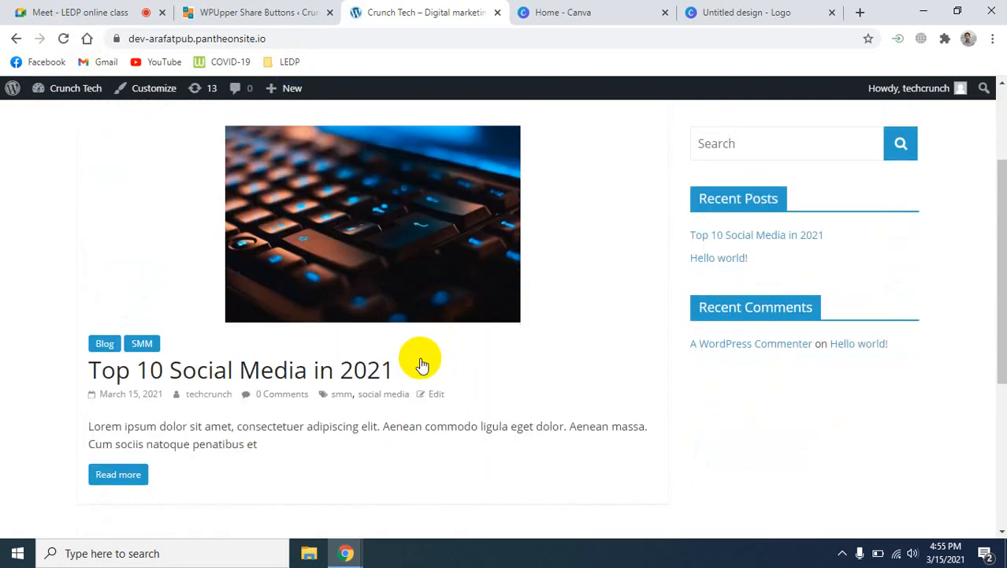
Step: Open the post Top 10 Social Media in 2021 and examine the share buttons around its content
click(273, 382)
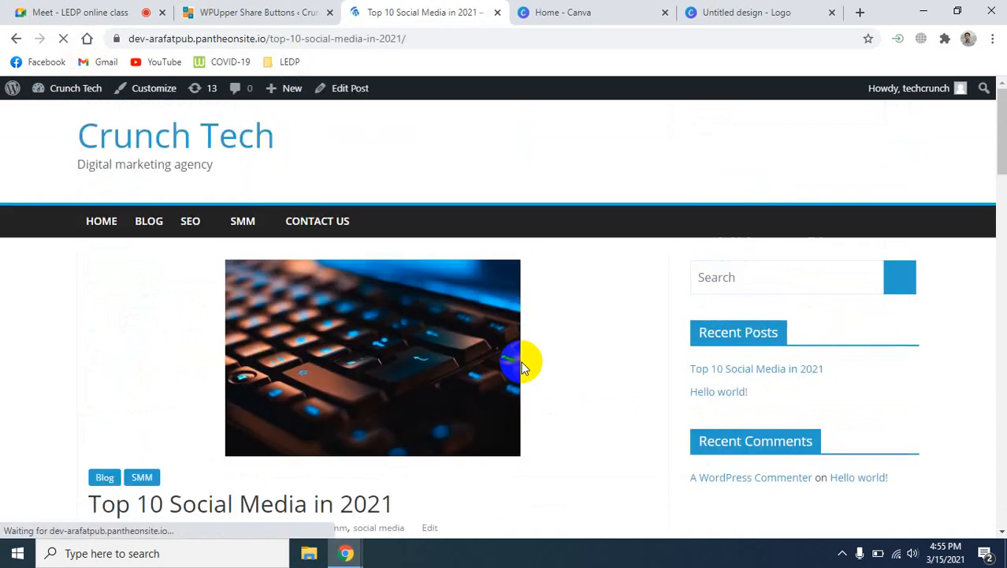
scroll(522, 361, down, 3)
scroll(558, 355, up, 1)
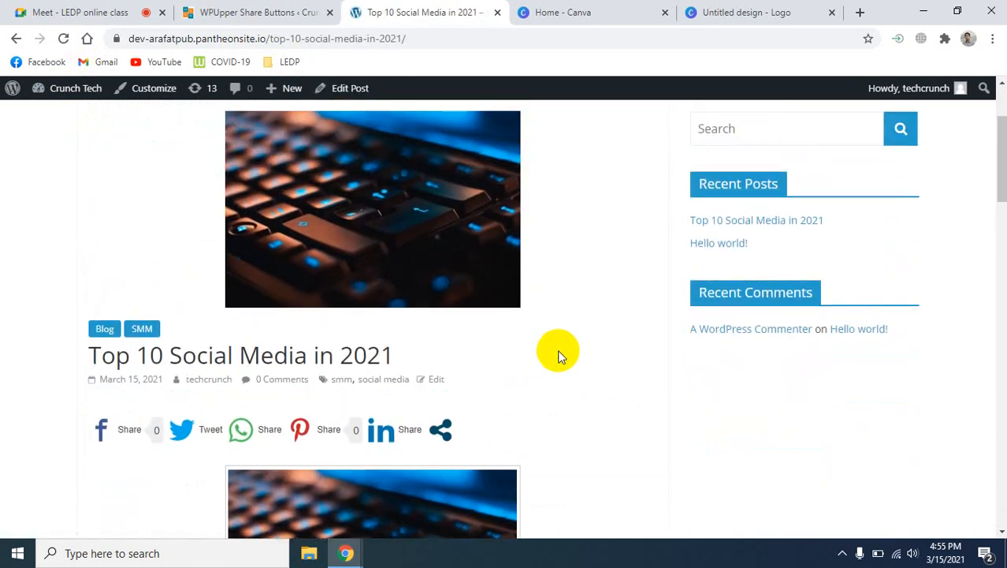
scroll(558, 355, up, 2)
scroll(556, 351, down, 4)
scroll(558, 352, up, 4)
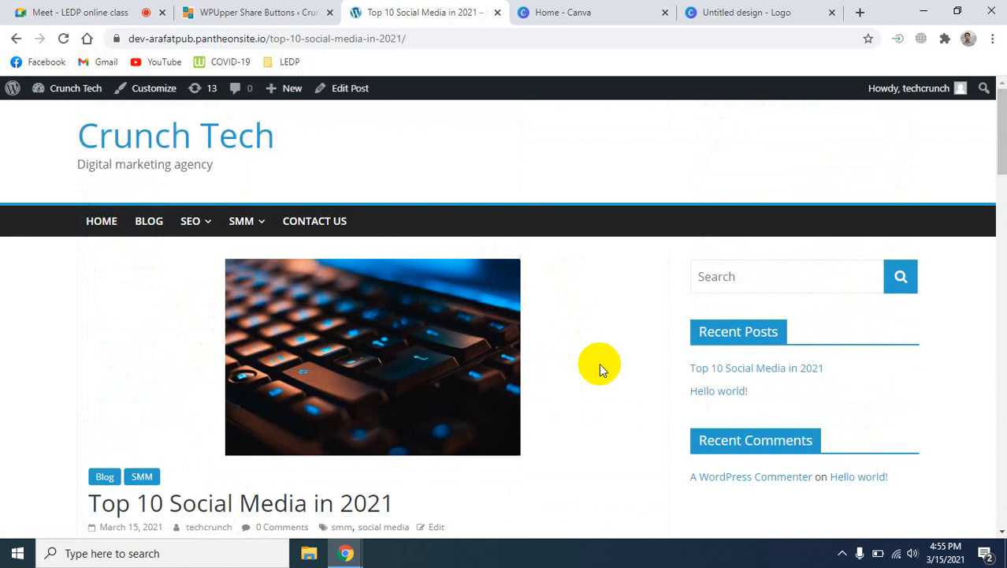
scroll(229, 414, down, 3)
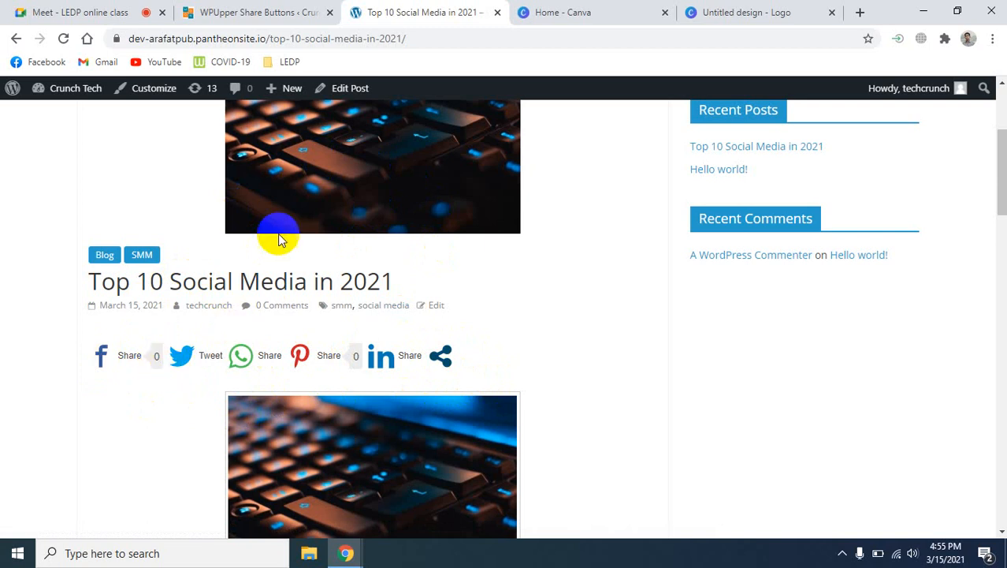
Step: In the WPUpper Share Buttons settings, set the fixed position to Fixed left and save the changes
click(228, 10)
scroll(395, 406, down, 6)
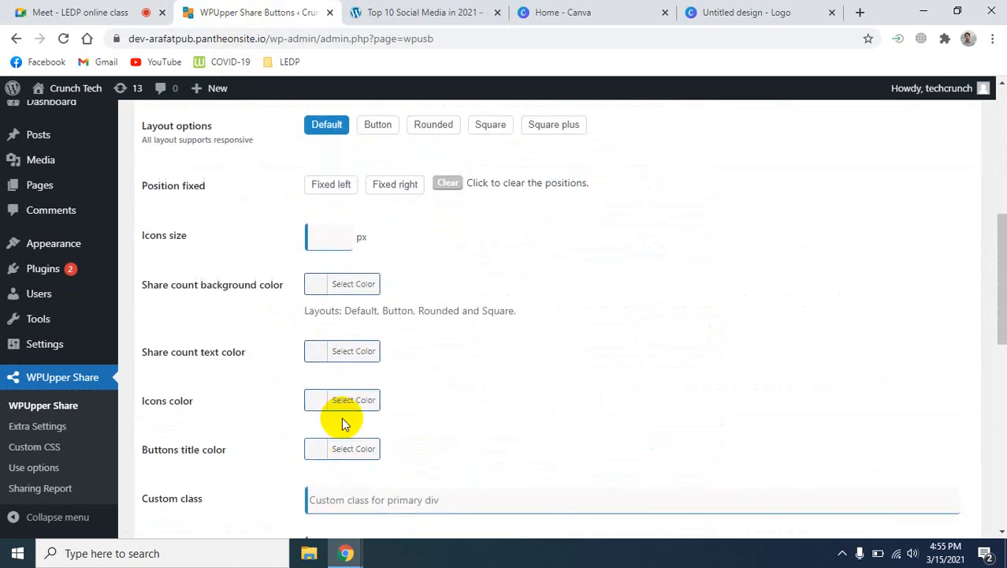
scroll(341, 418, down, 4)
scroll(341, 418, up, 4)
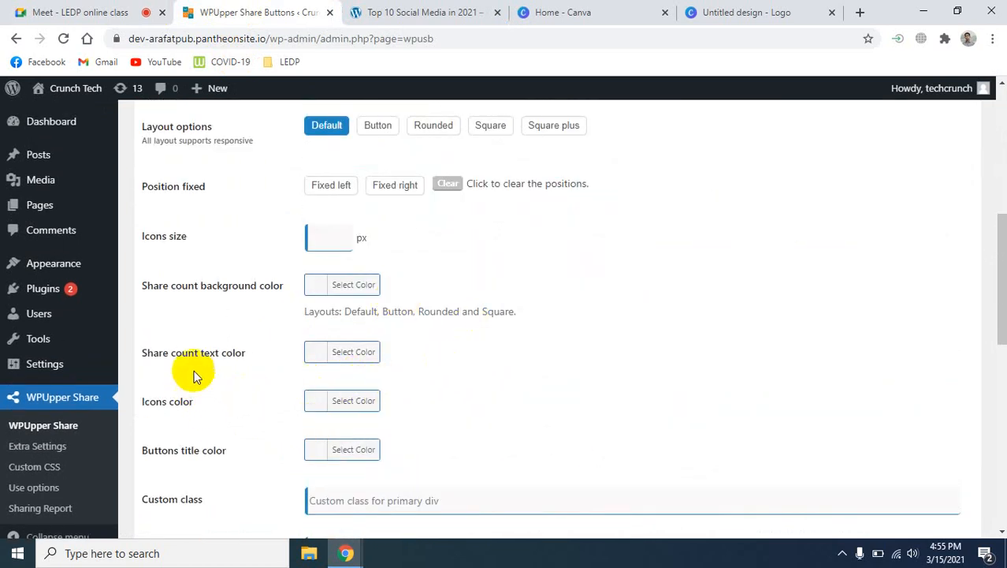
scroll(403, 366, up, 2)
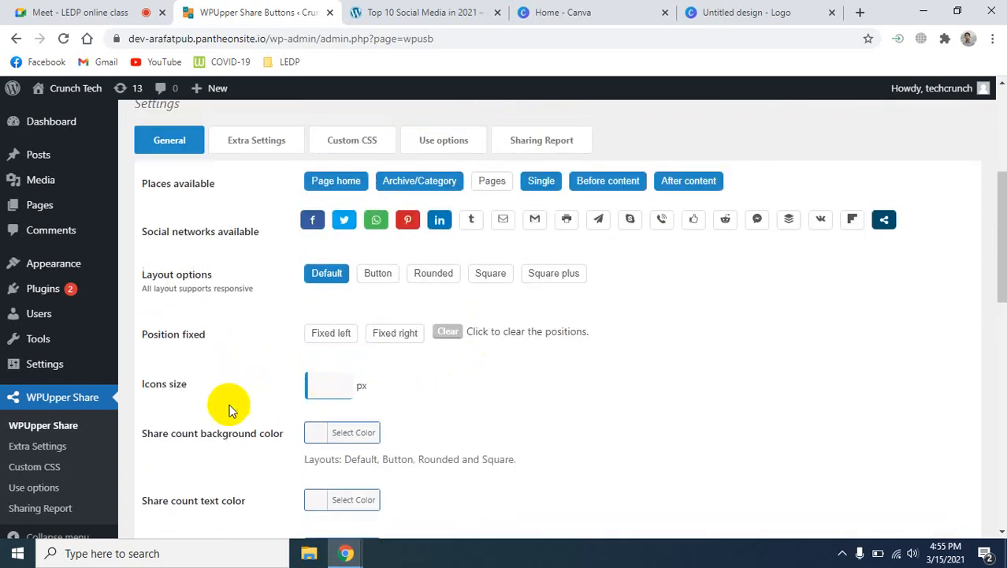
click(339, 341)
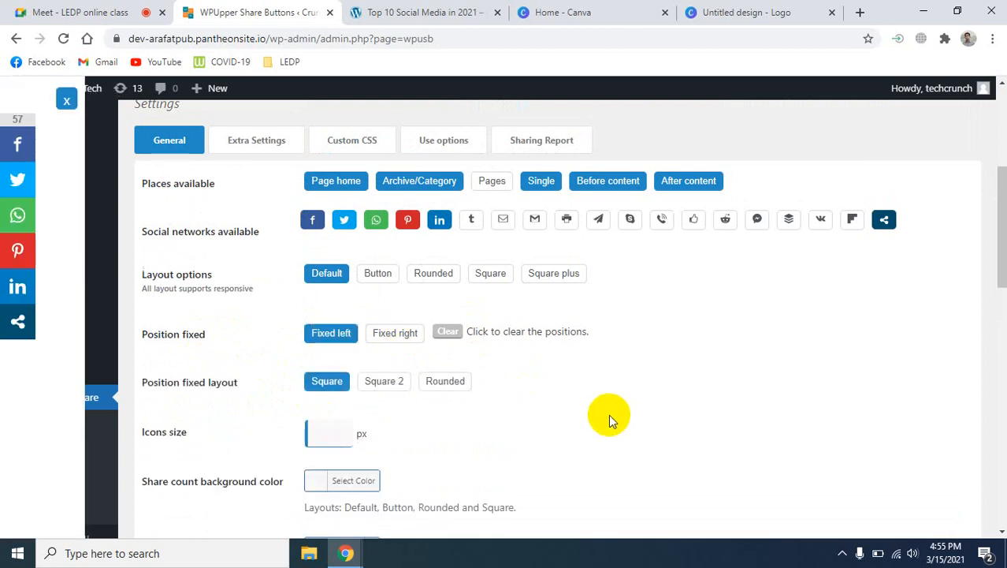
scroll(461, 371, down, 15)
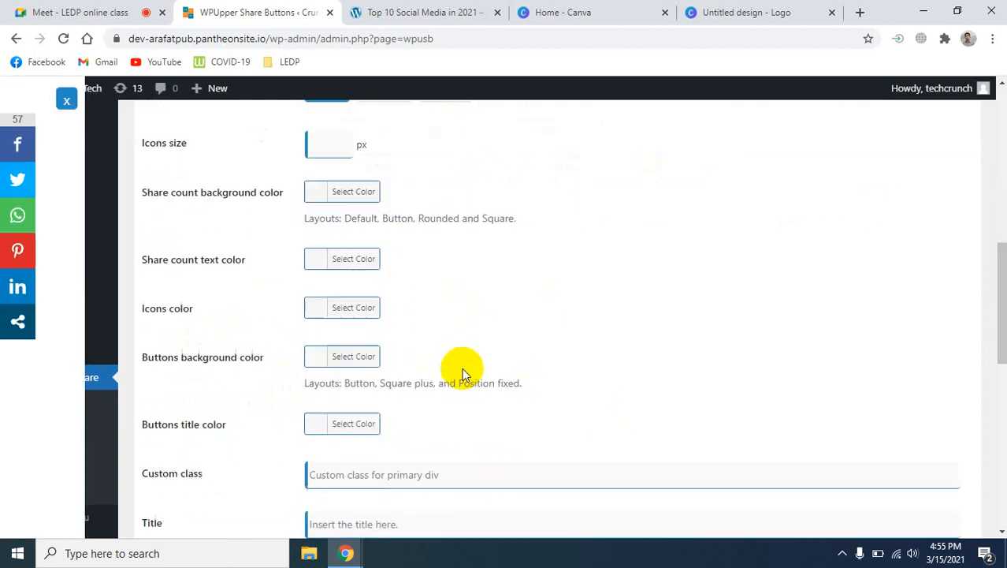
click(178, 460)
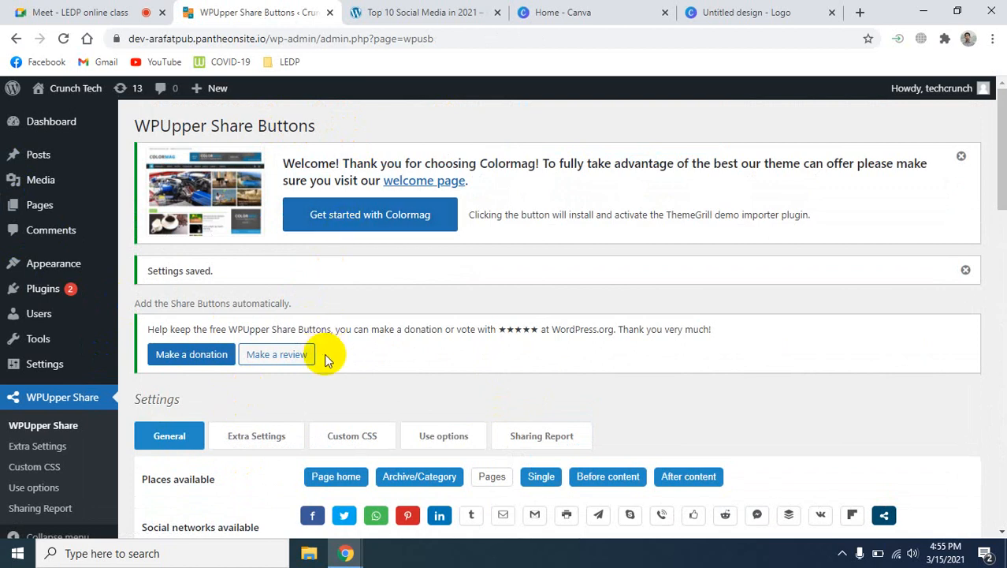
Step: Reload the Top 10 Social Media in 2021 post, and check it and the site's home page for the fixed share bar
click(418, 12)
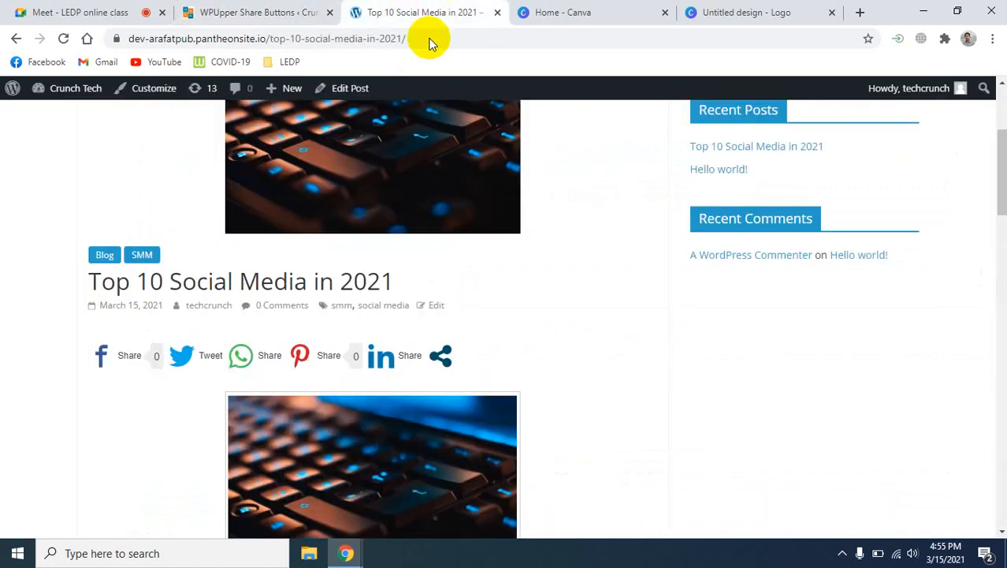
click(63, 40)
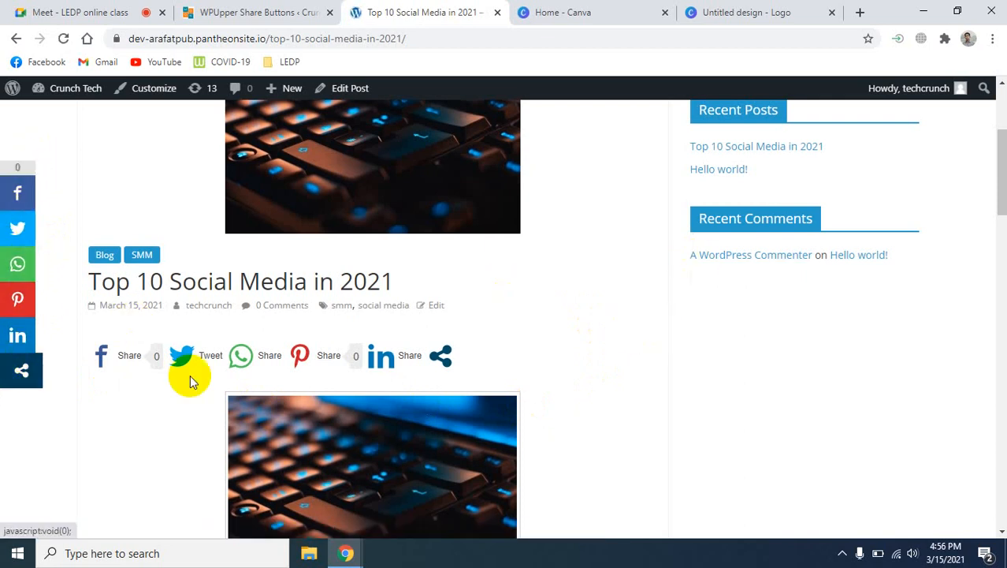
scroll(517, 274, up, 3)
mouse_move(211, 228)
click(105, 223)
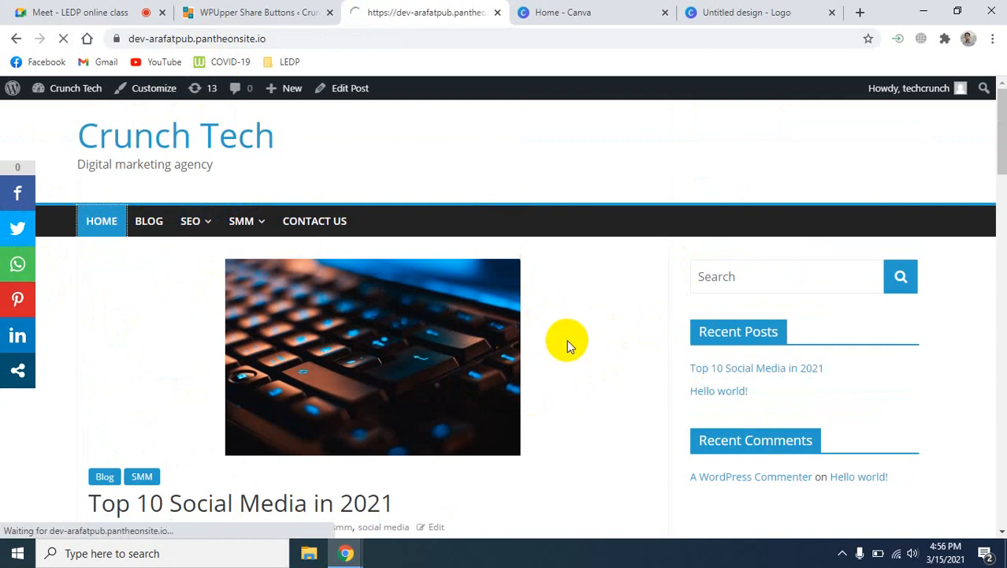
scroll(14, 338, down, 3)
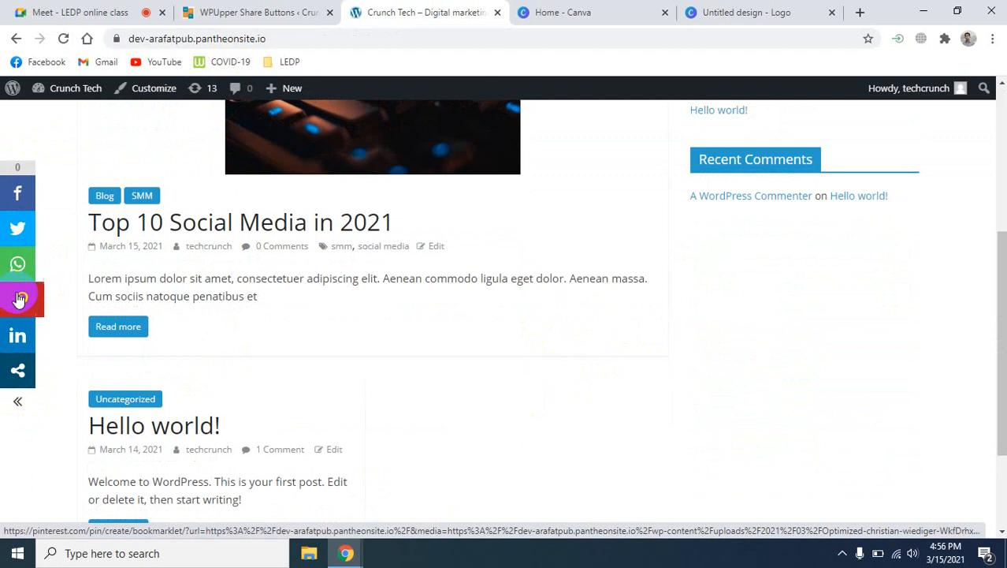
Step: Look over the rest of the live home page down to its footer
scroll(20, 300, down, 2)
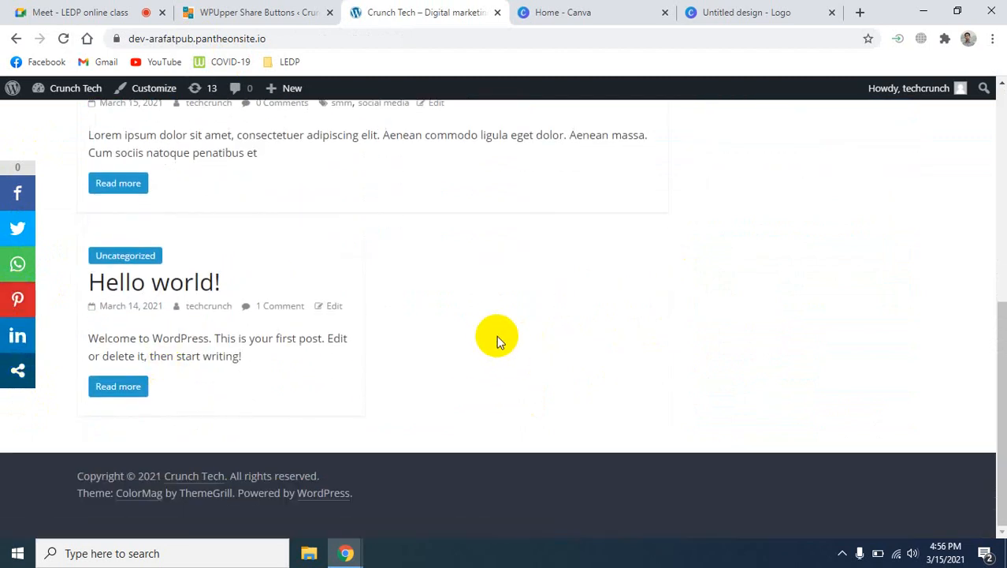
scroll(495, 338, up, 10)
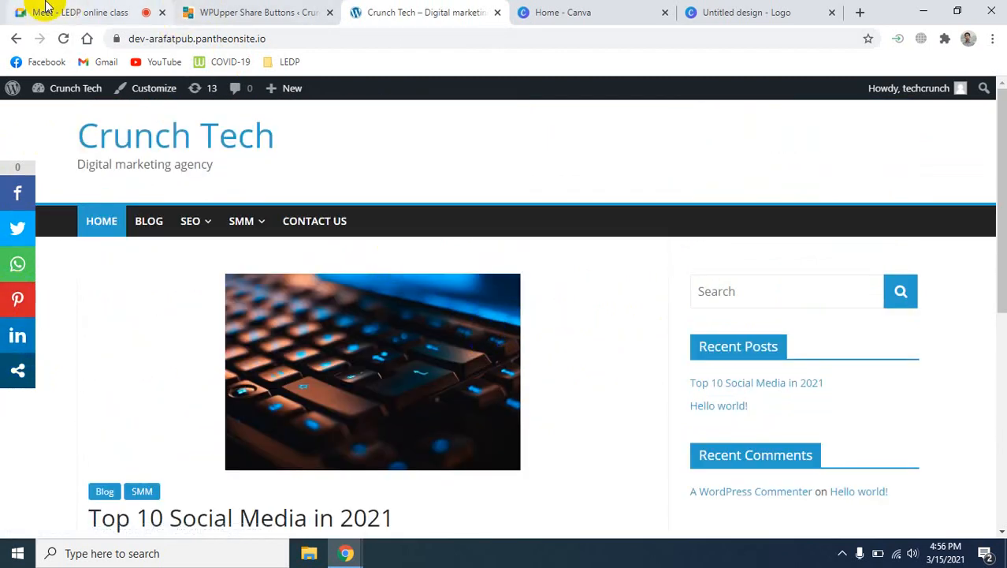
Step: Activate the installed Copy & Delete Posts plugin in the WordPress admin and skip its security alerts opt-in
click(236, 10)
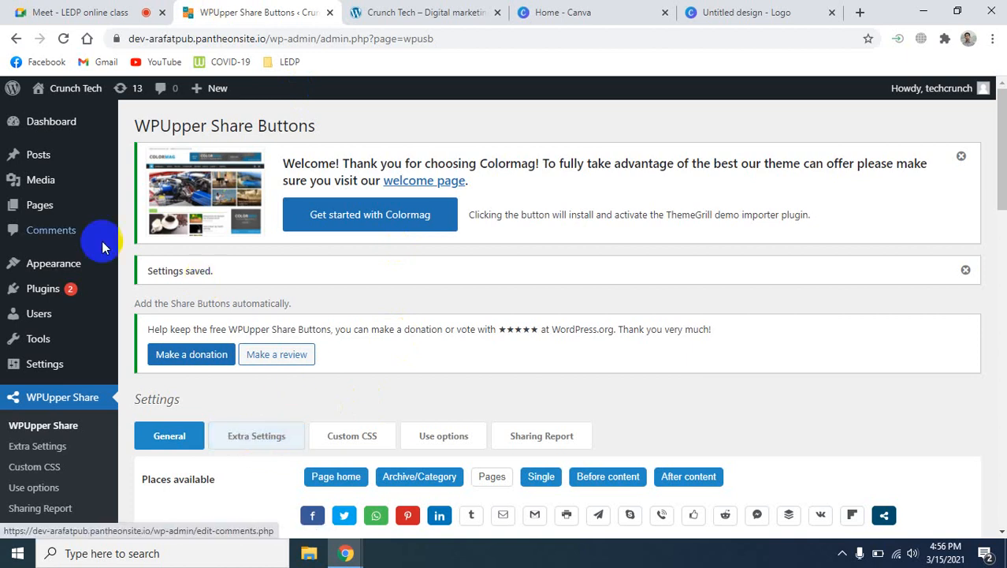
click(63, 289)
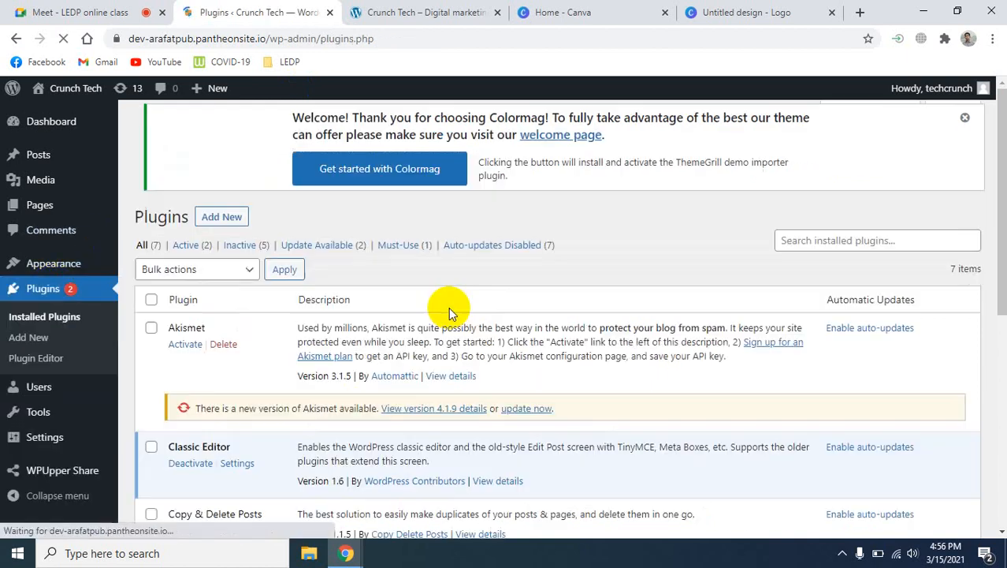
scroll(473, 398, down, 2)
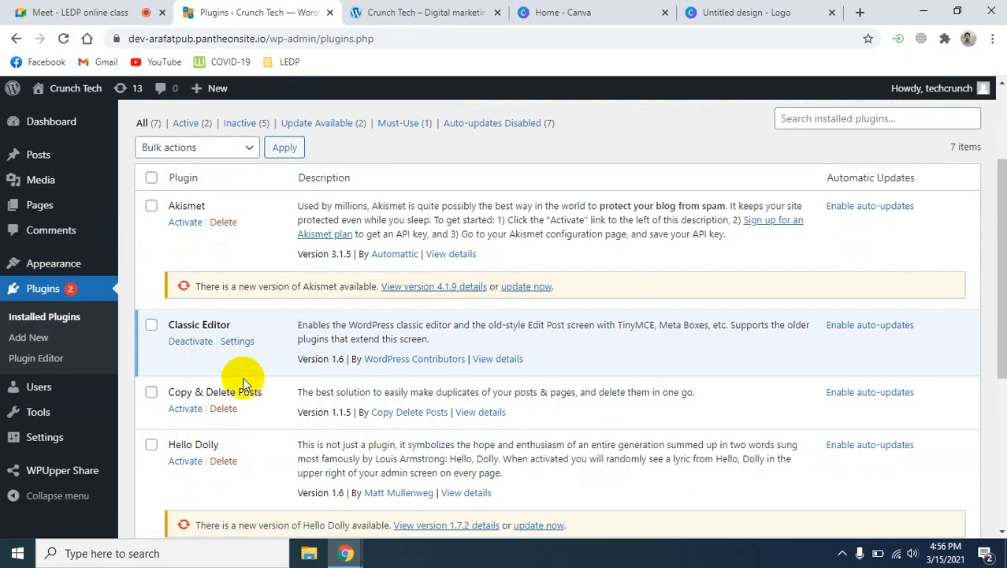
scroll(250, 425, down, 1)
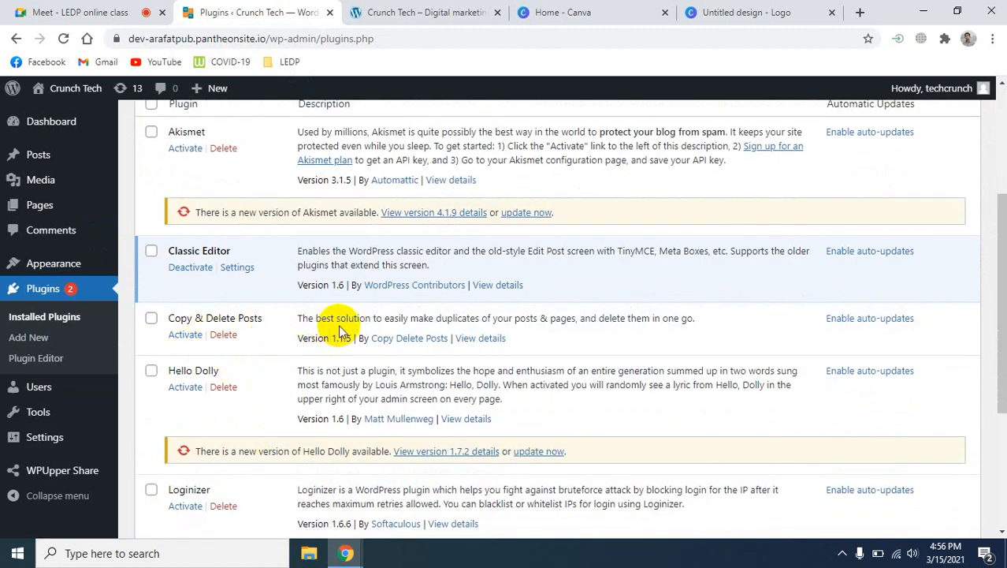
scroll(250, 408, down, 3)
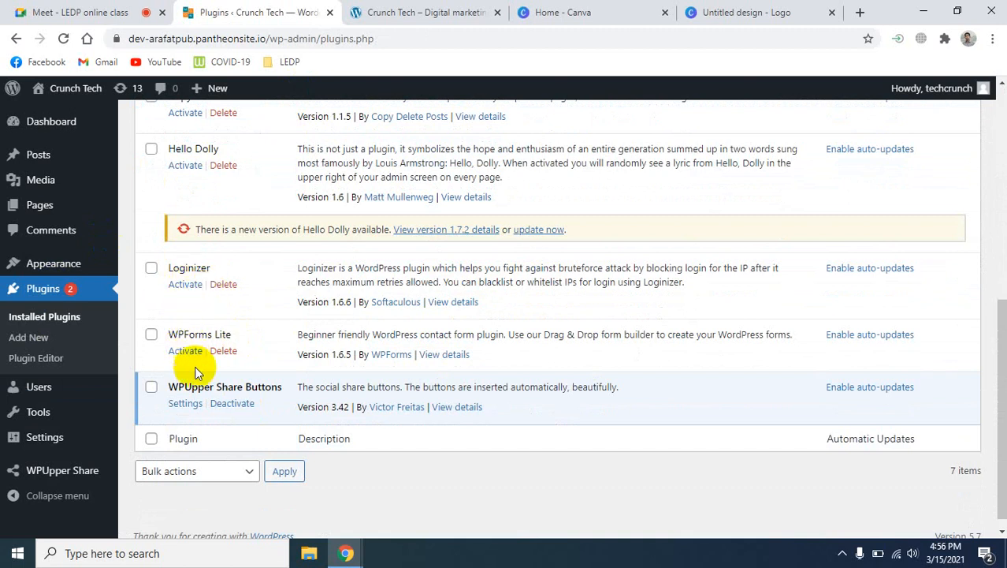
scroll(248, 394, down, 1)
scroll(221, 371, up, 2)
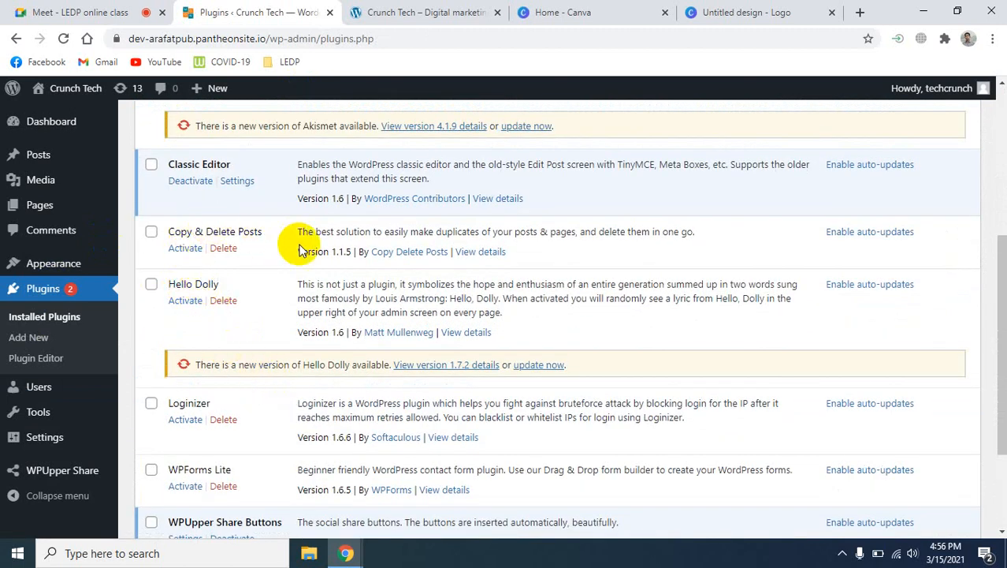
click(185, 249)
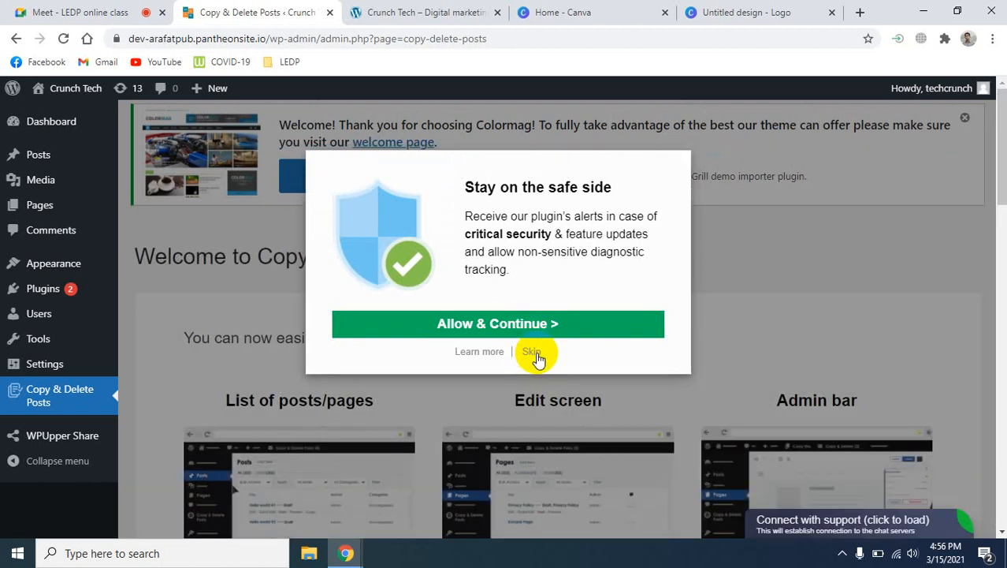
click(532, 352)
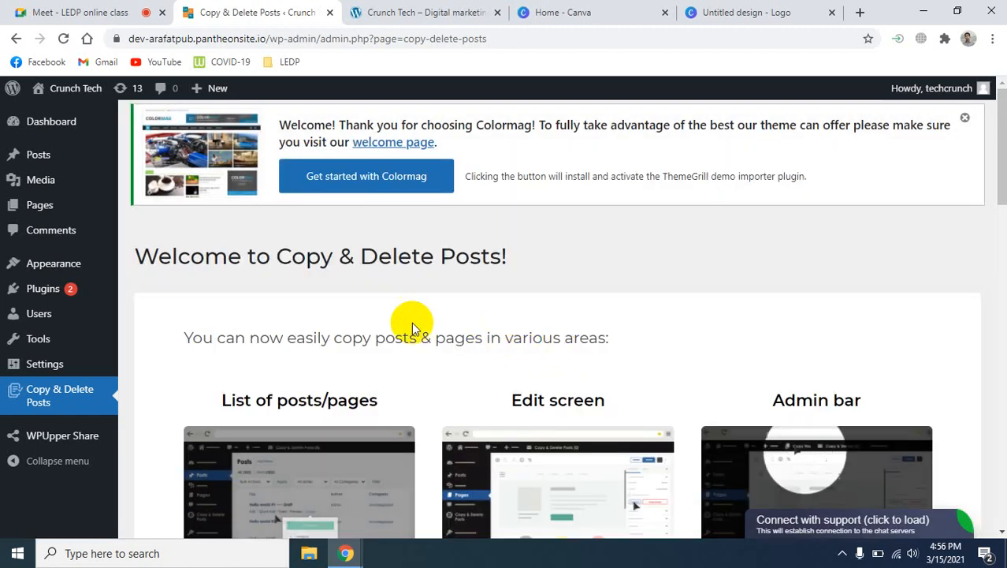
Step: In the posts list, copy the post Top 10 Social Media in 2021 one time with the Default settings
click(156, 159)
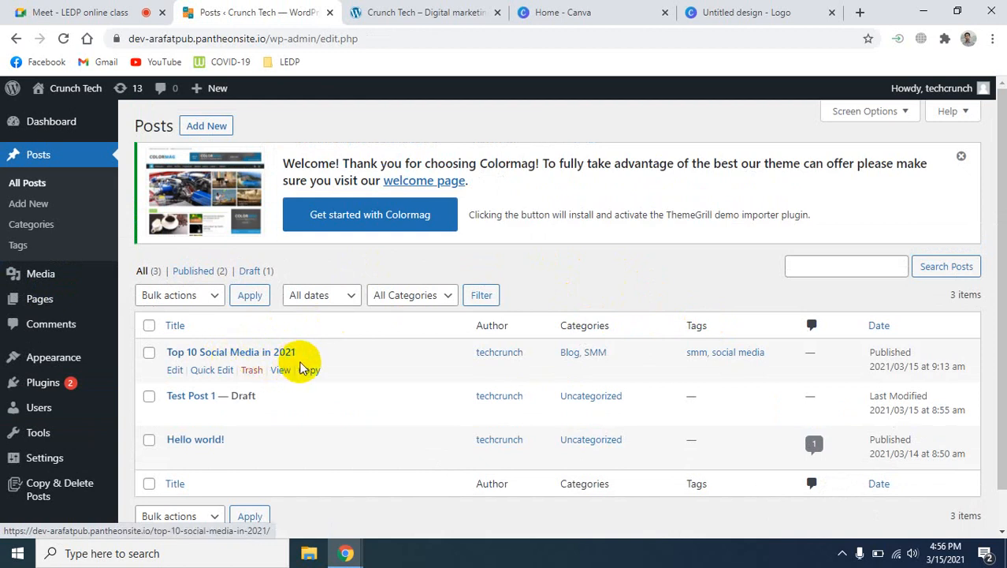
click(308, 371)
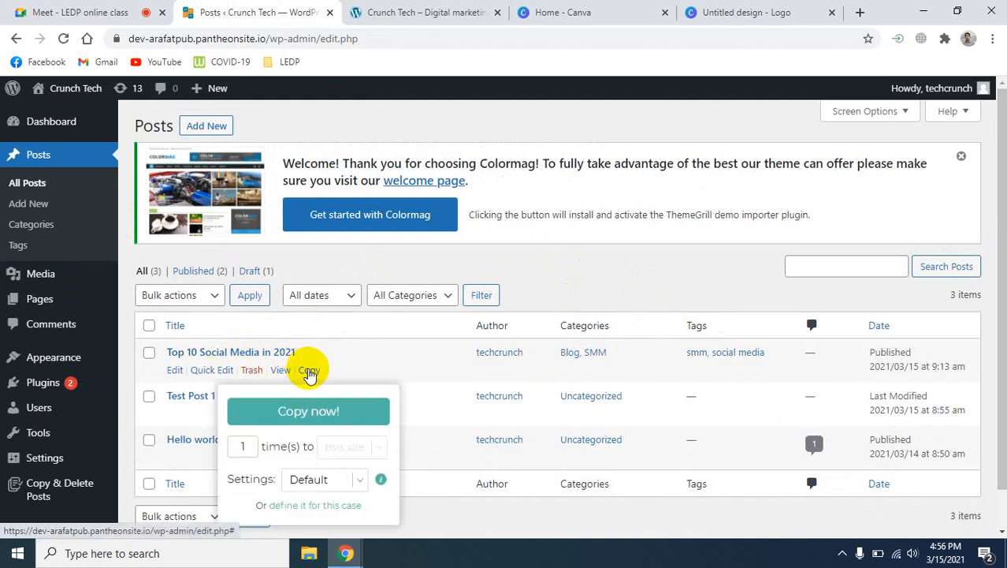
scroll(371, 353, down, 2)
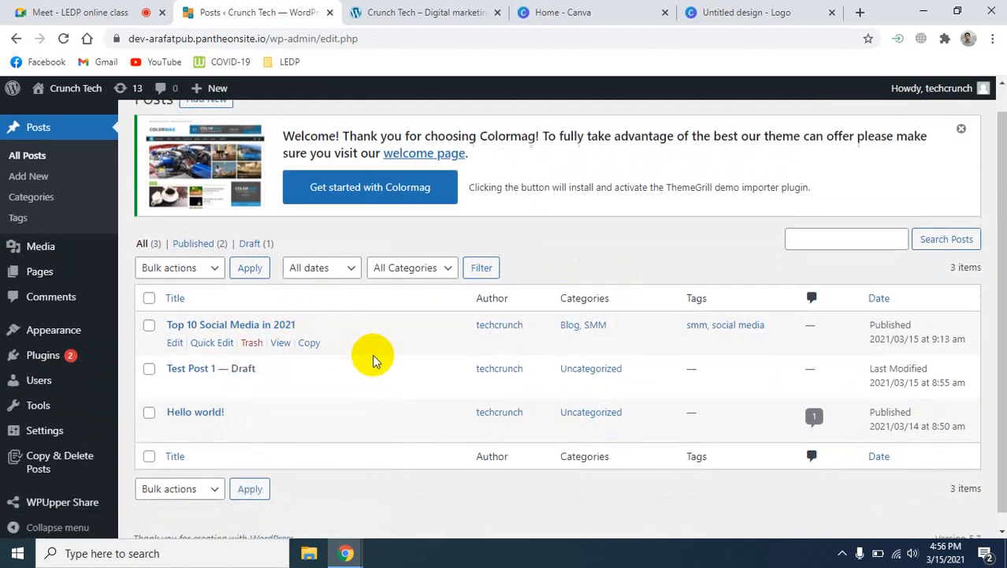
click(310, 328)
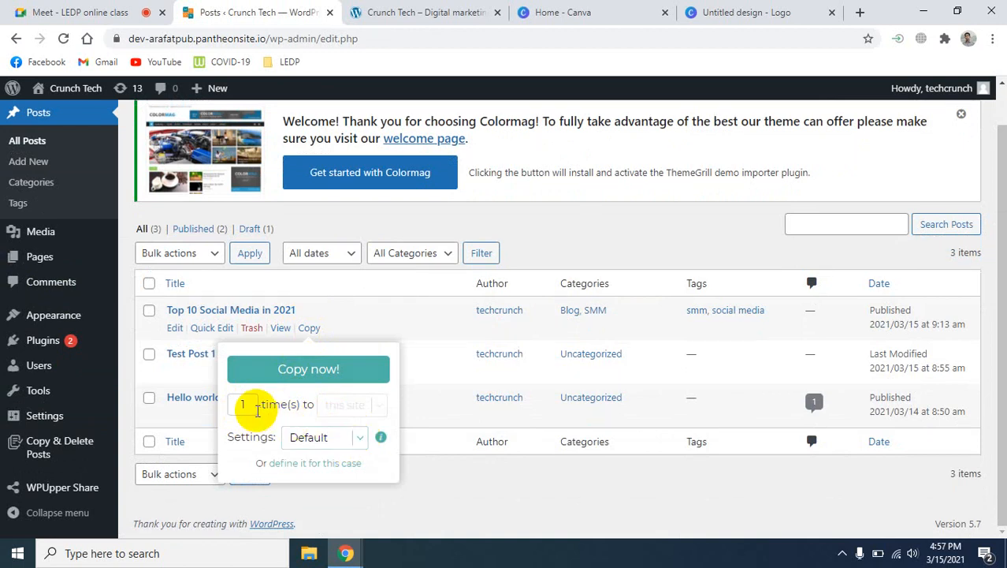
click(316, 371)
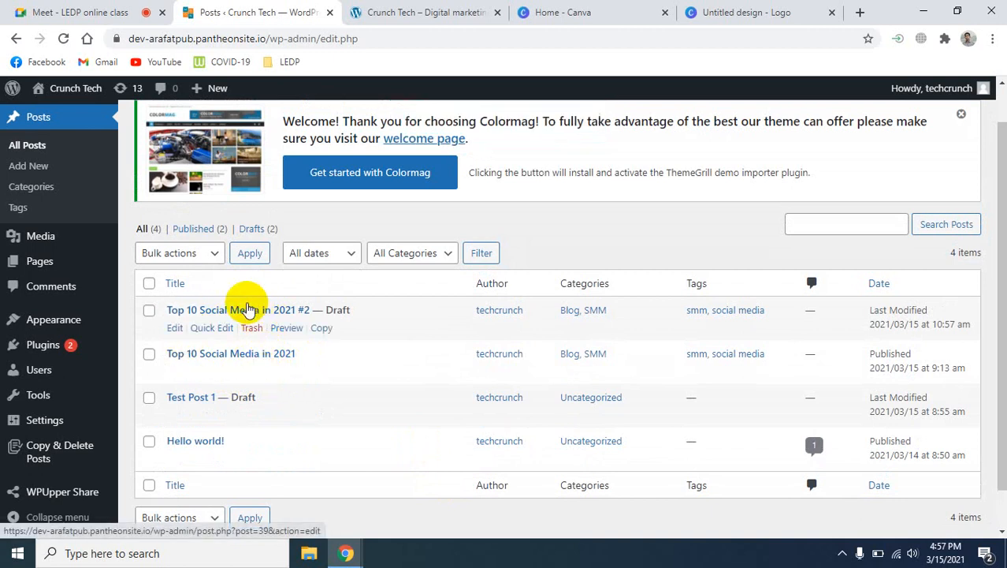
Step: Edit the copied draft post, retitle it Top 10 Social Media in 2020, and publish it
click(175, 328)
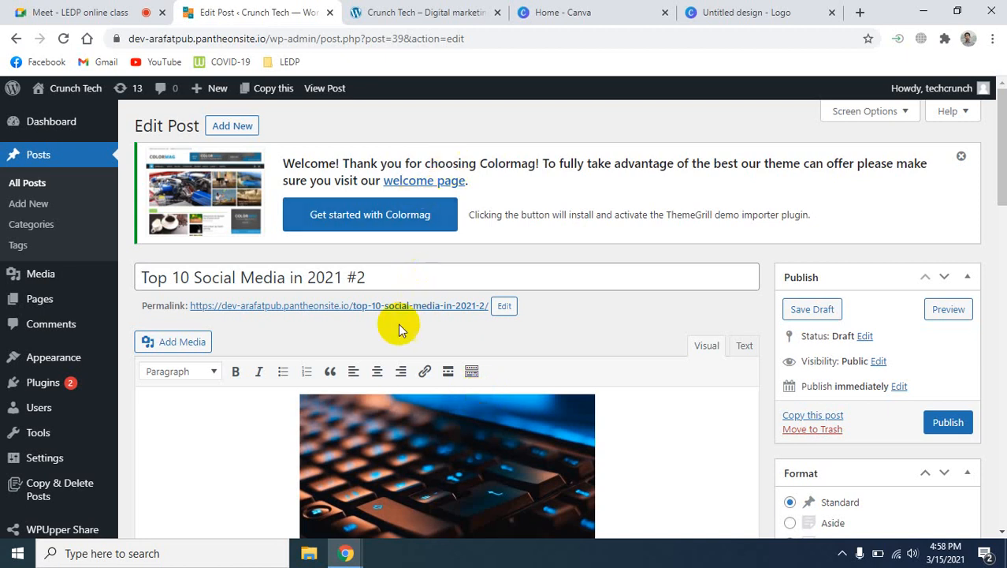
scroll(400, 325, down, 1)
click(396, 205)
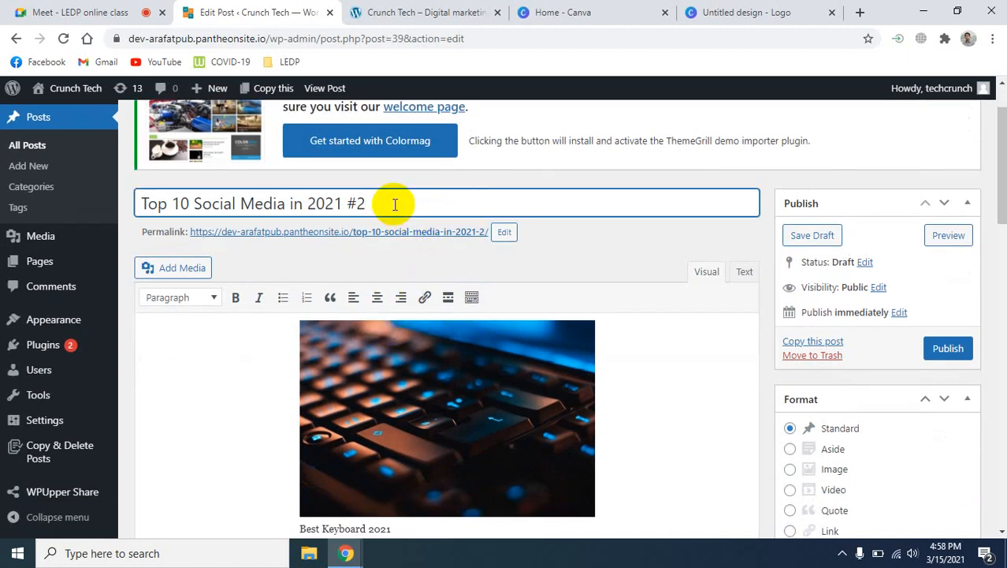
key(BackSpace)
text(0)
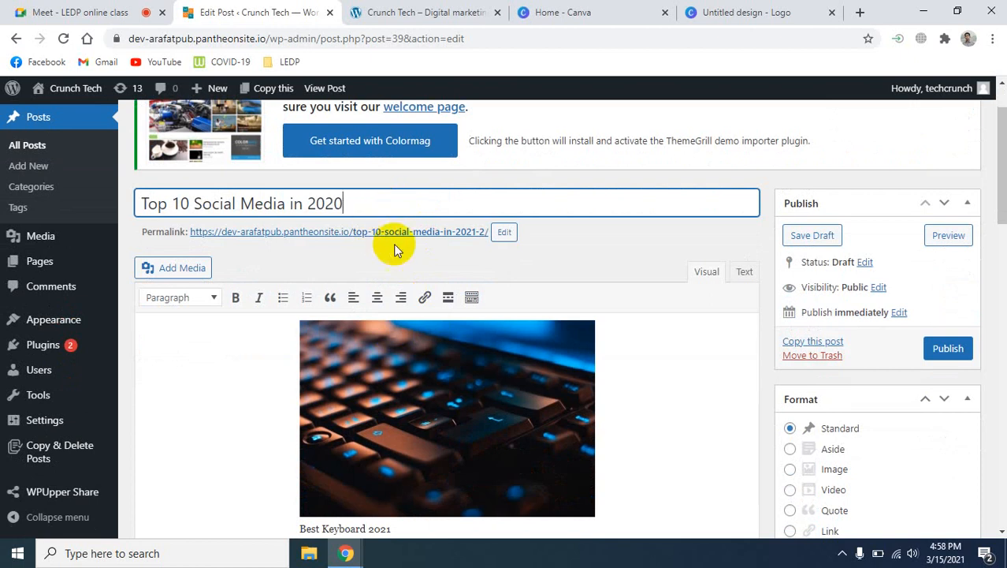
scroll(652, 416, down, 5)
scroll(656, 420, up, 6)
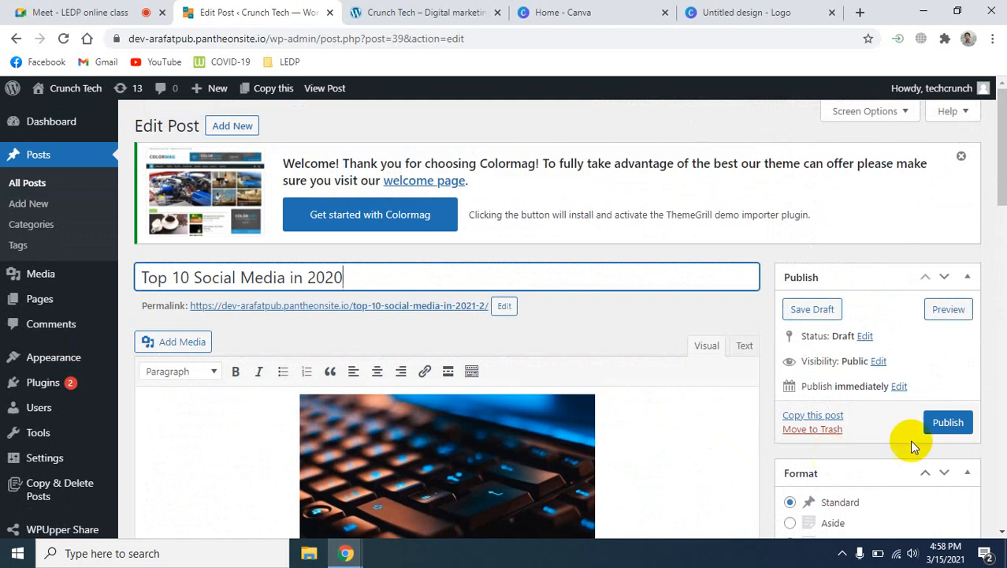
click(940, 430)
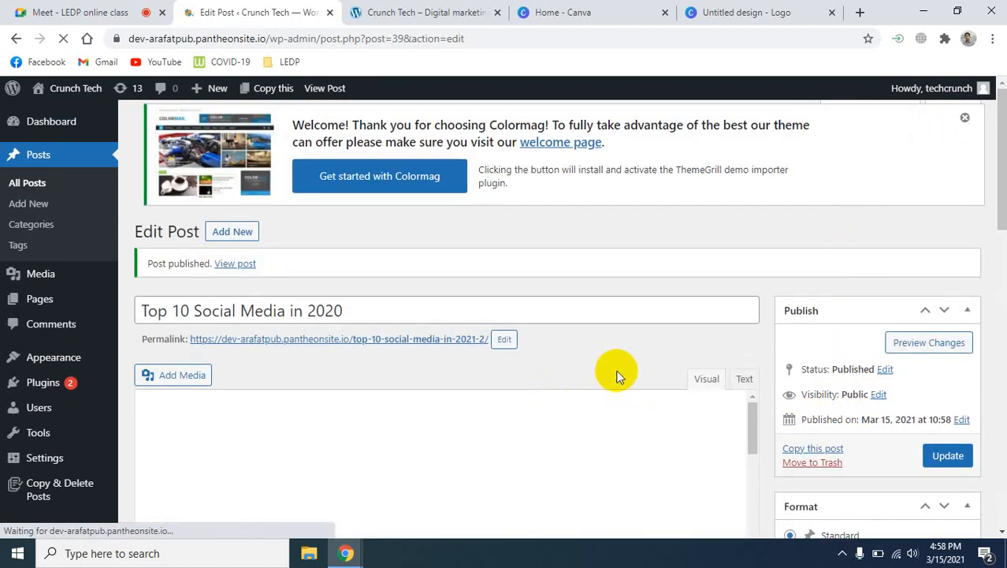
Step: Reload the live home page and check its post listing and recent posts for the newly published Top 10 Social Media in 2020
click(574, 9)
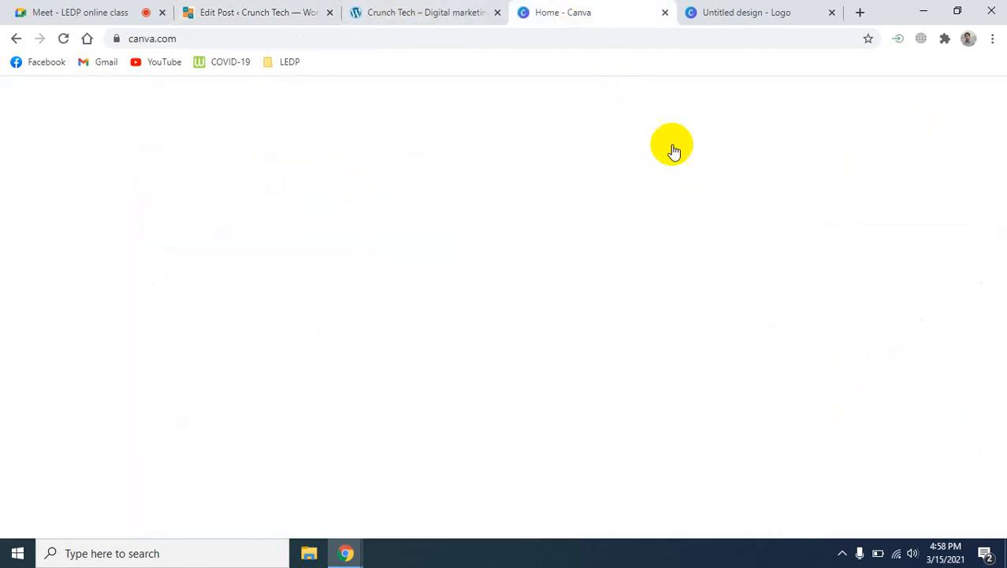
click(371, 15)
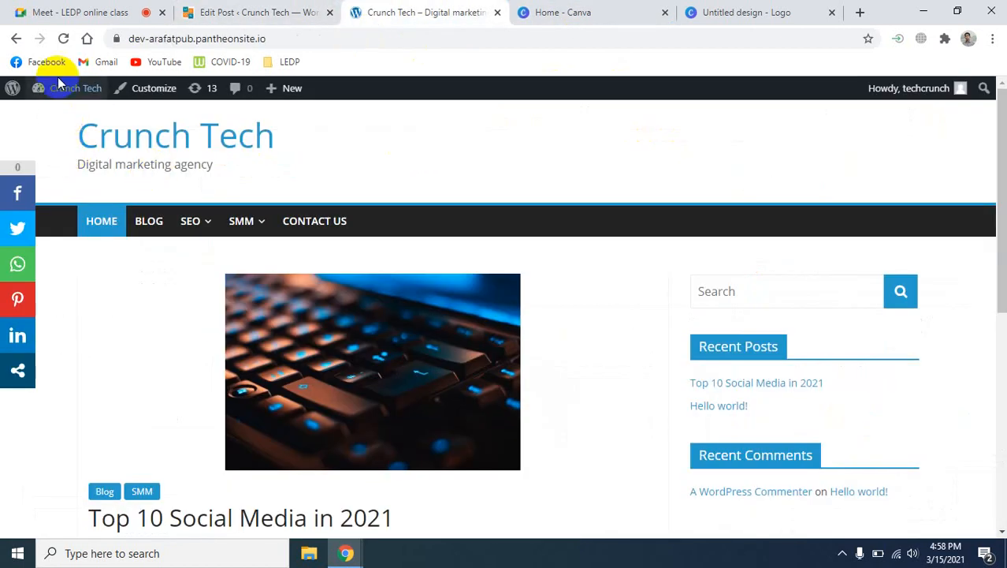
click(63, 38)
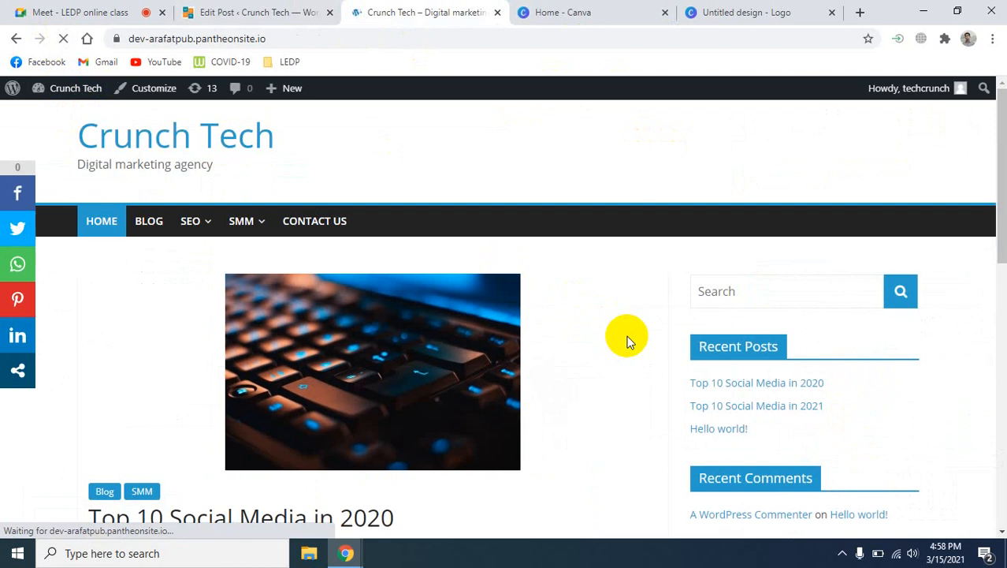
scroll(548, 362, down, 5)
scroll(547, 364, up, 5)
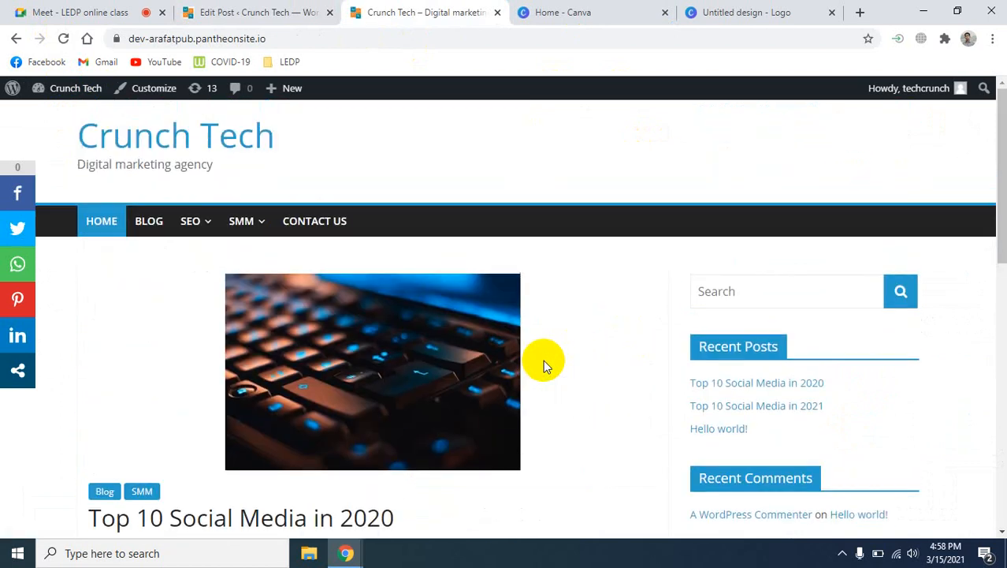
scroll(197, 440, down, 10)
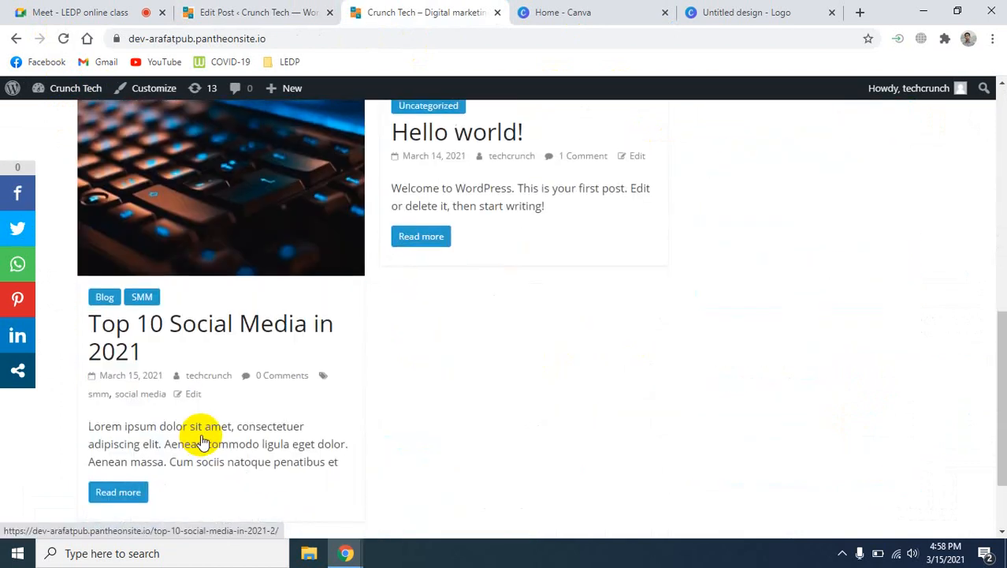
scroll(203, 428, up, 10)
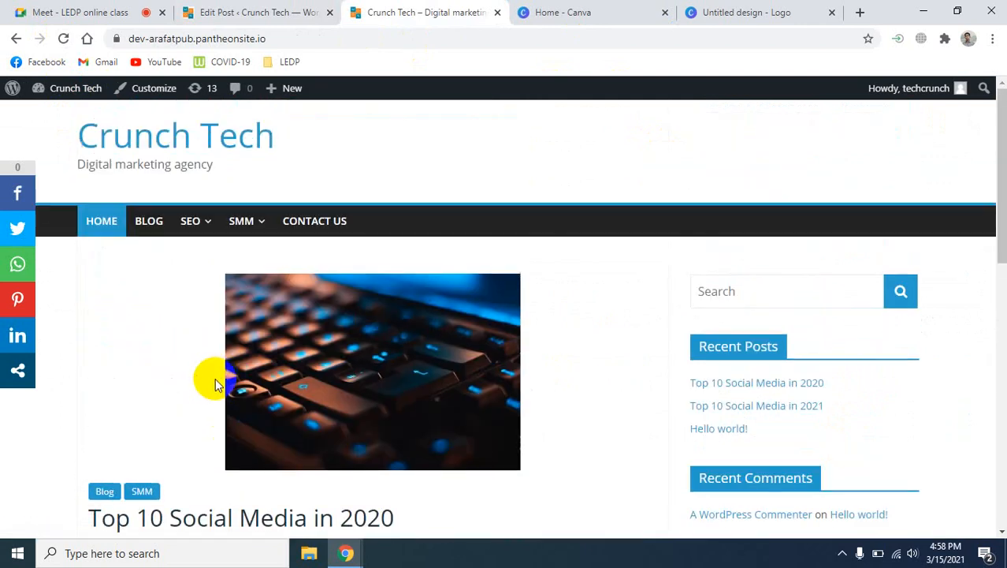
scroll(370, 417, down, 2)
scroll(403, 448, down, 1)
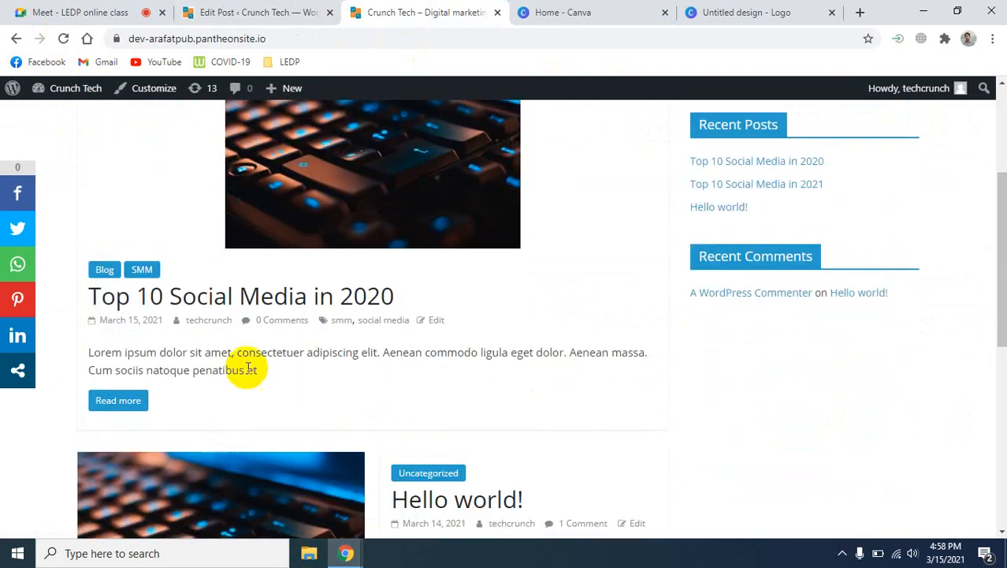
scroll(387, 216, up, 3)
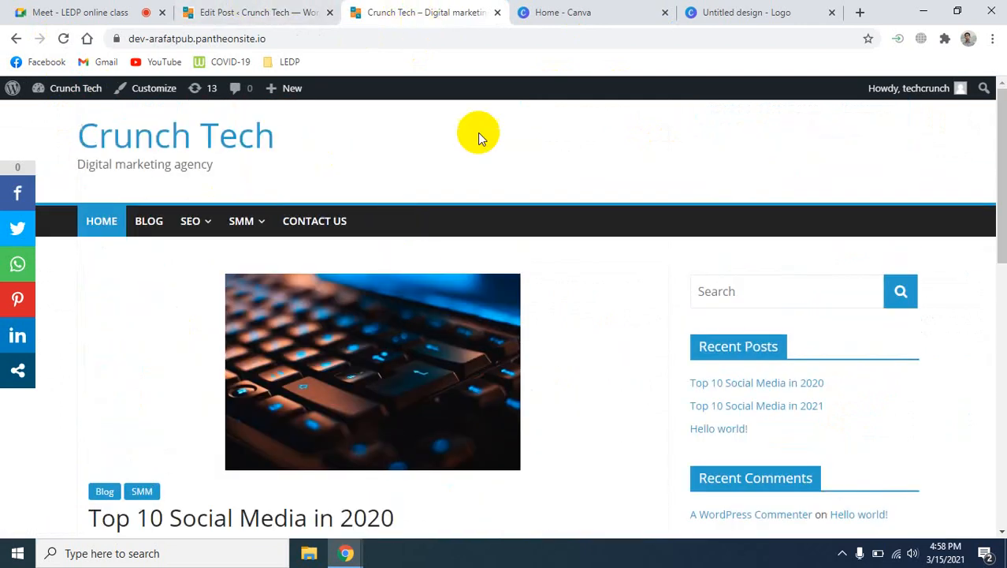
click(63, 38)
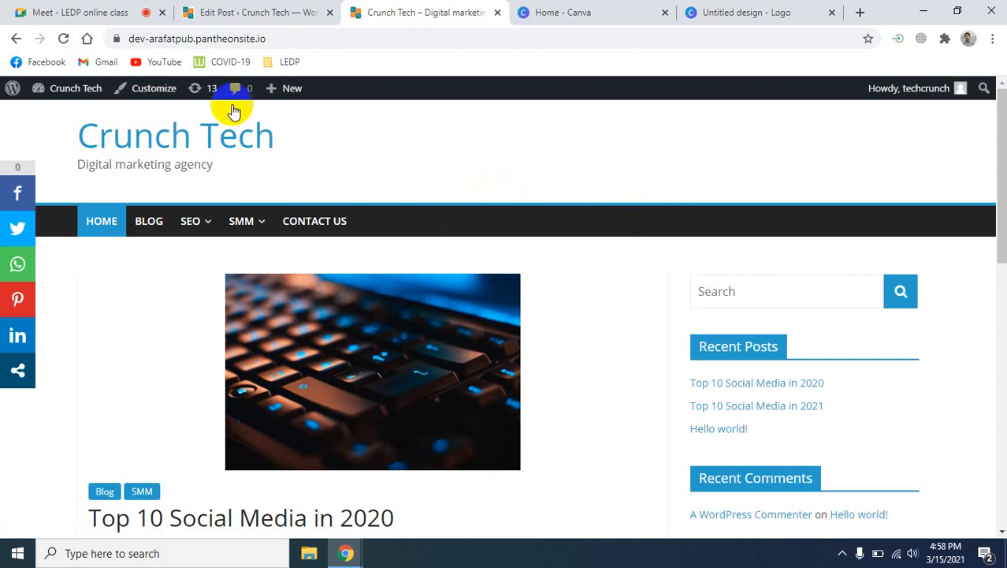
Step: Check the Google Meet call and return to the WordPress editor of the Top 10 Social Media in 2020 post
click(193, 12)
click(108, 11)
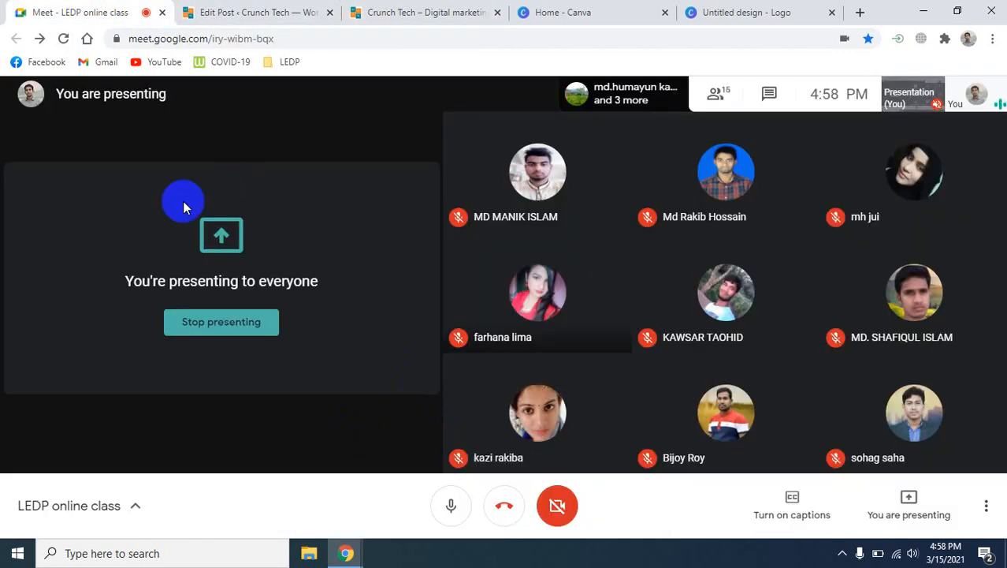
click(237, 11)
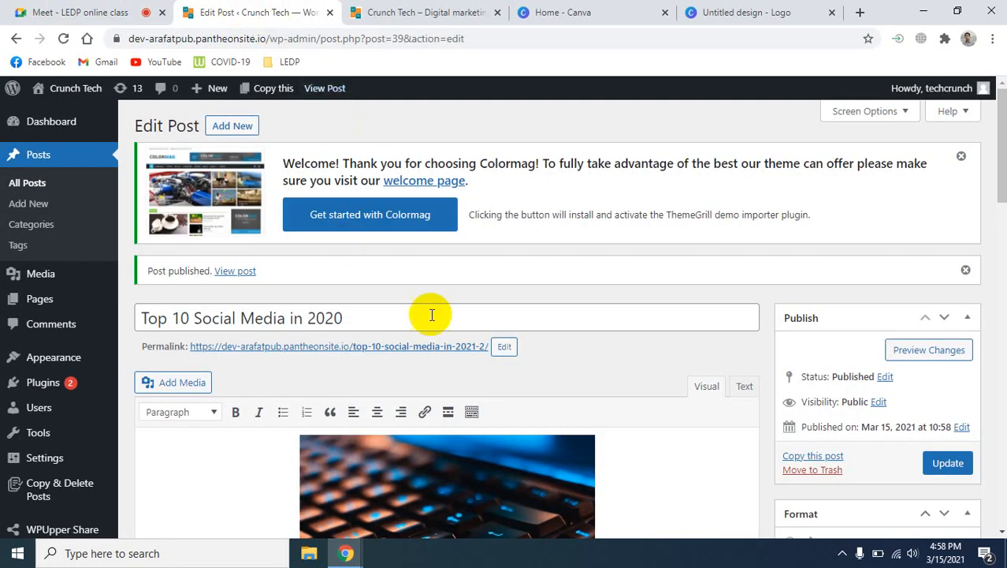